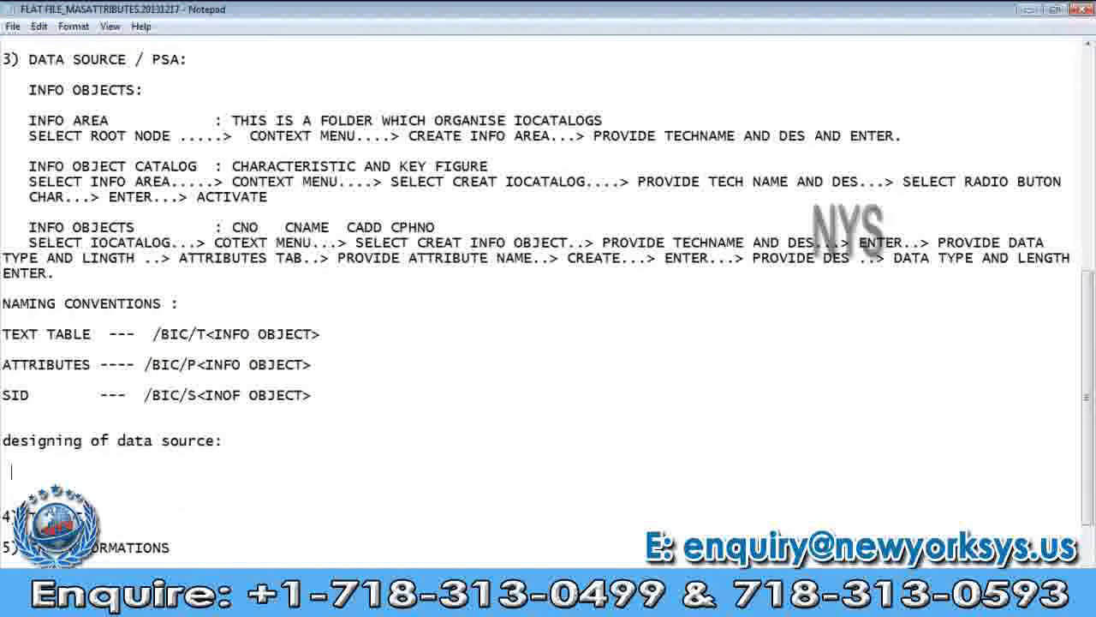
Add the line "application component:" under the heading "designing of data source:" and start a new line below it
text(applica)
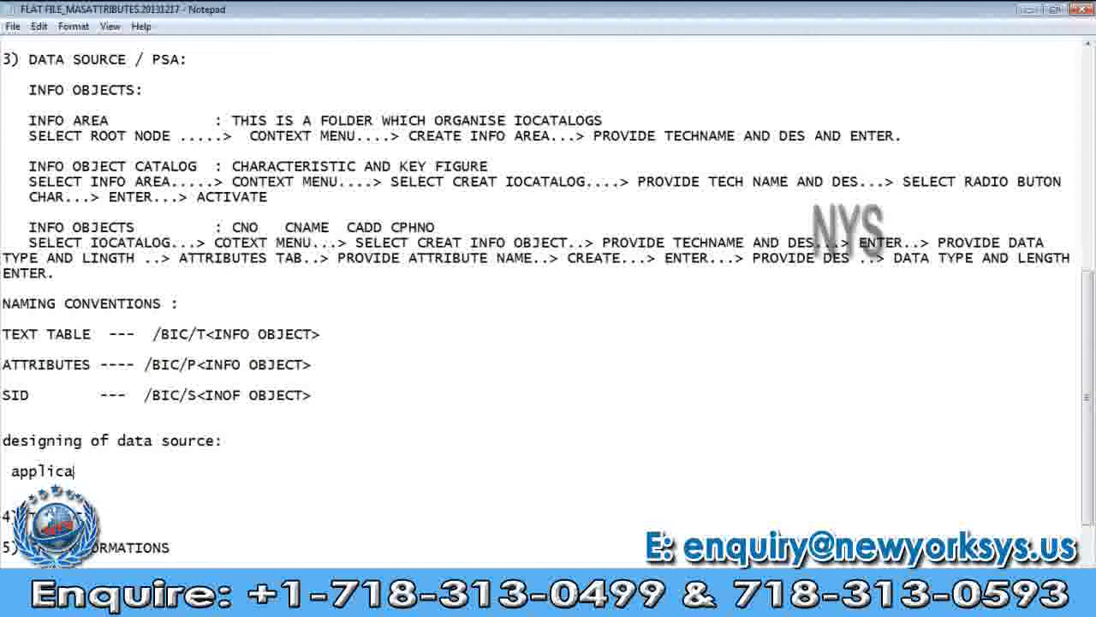
text(tion co)
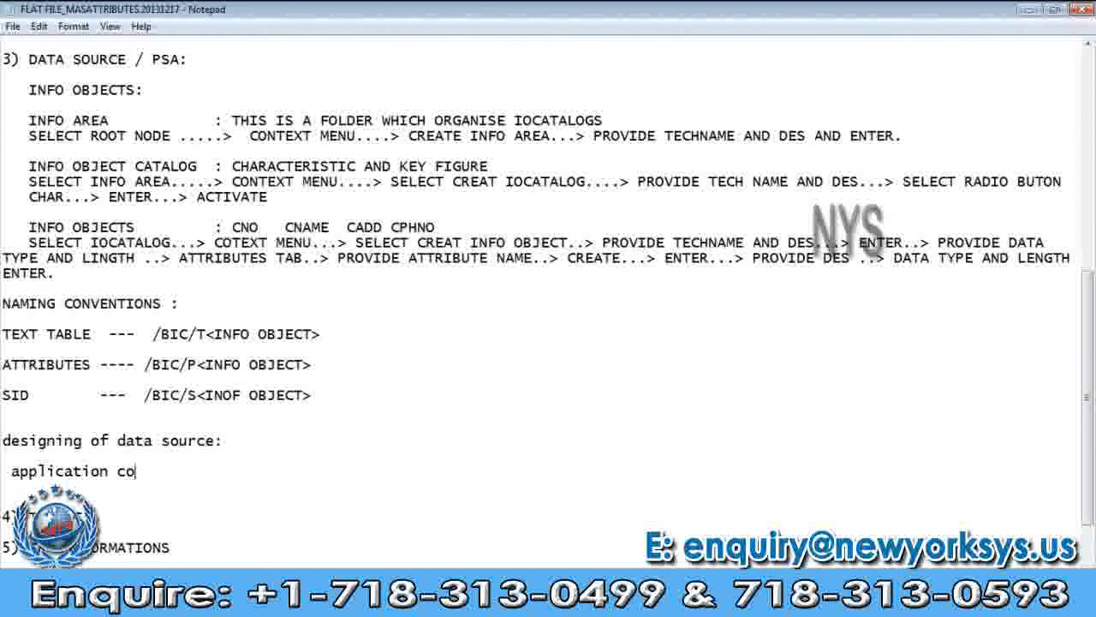
text(mponent)
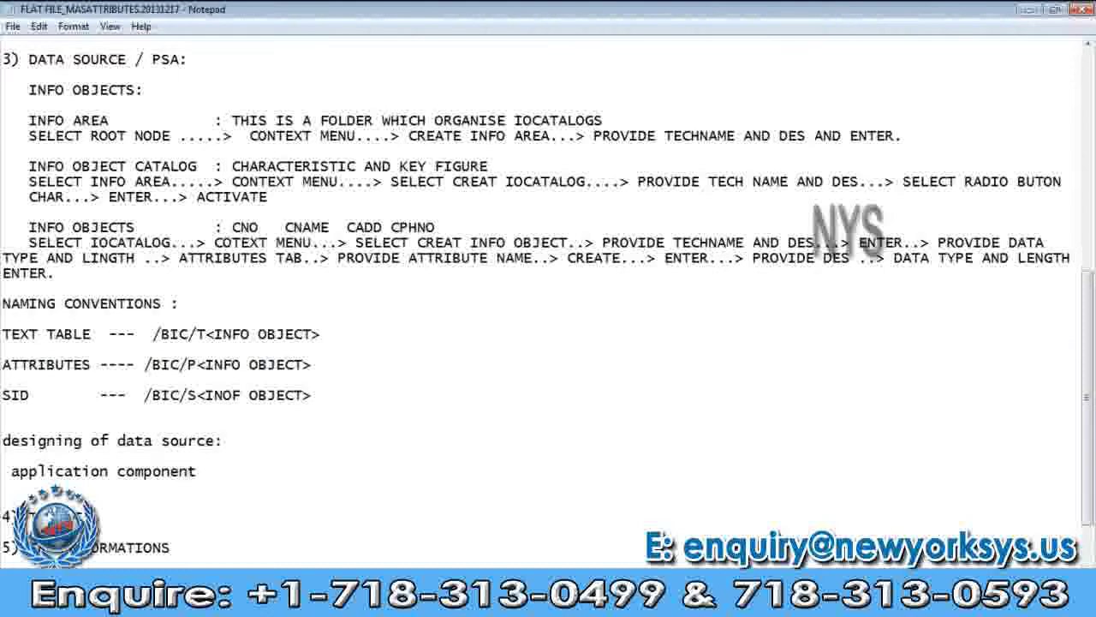
text(:)
drag(12, 470, 196, 471)
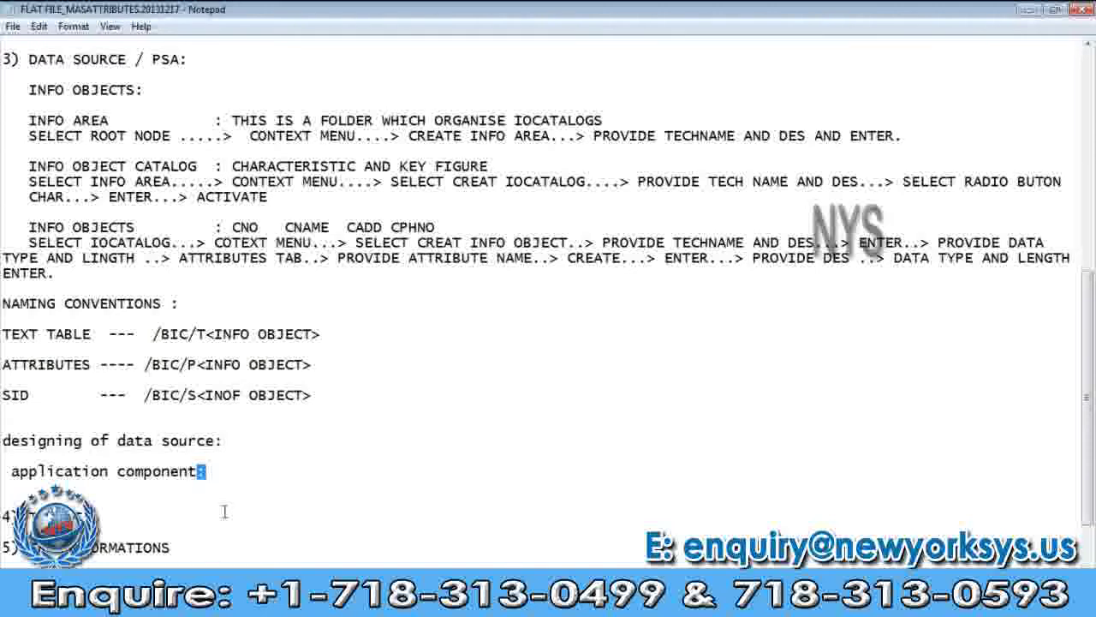
drag(11, 471, 207, 471)
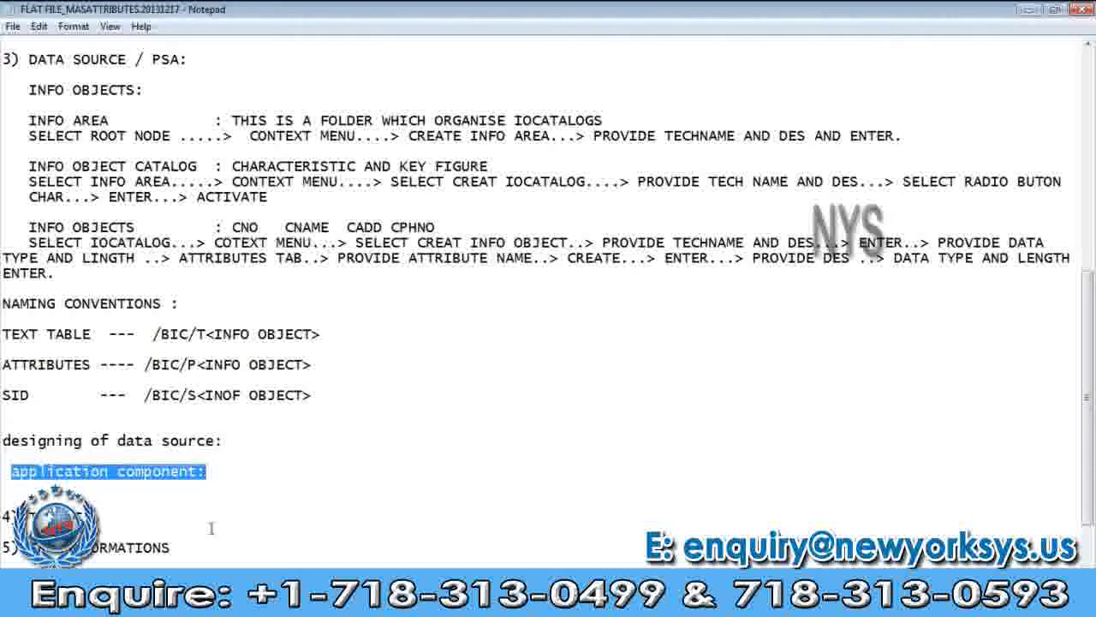
click(224, 473)
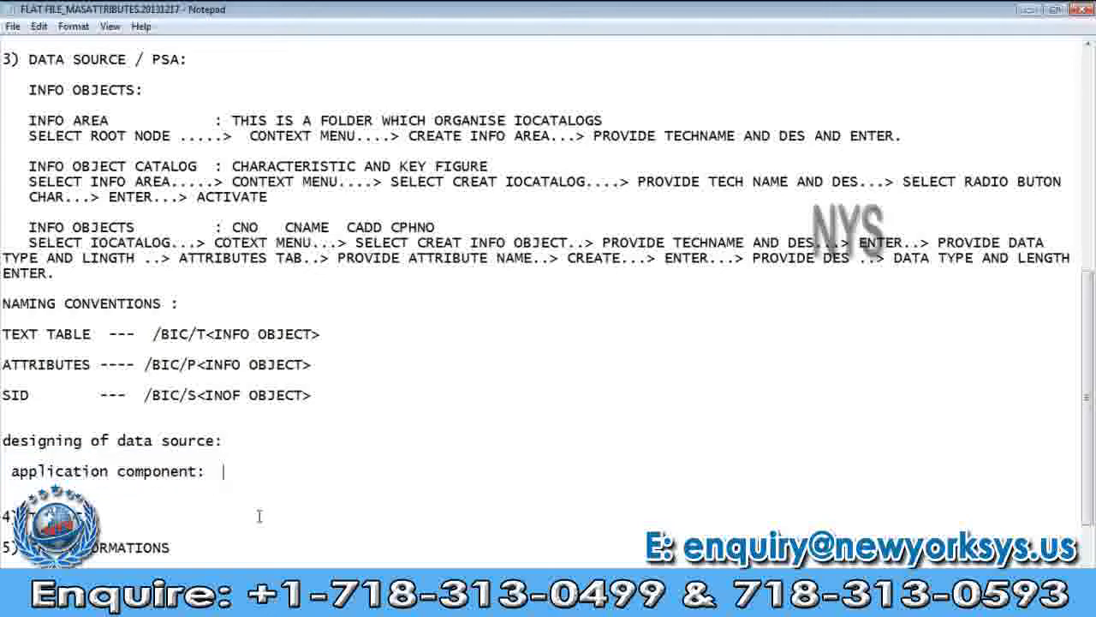
key(Return)
key(Return)
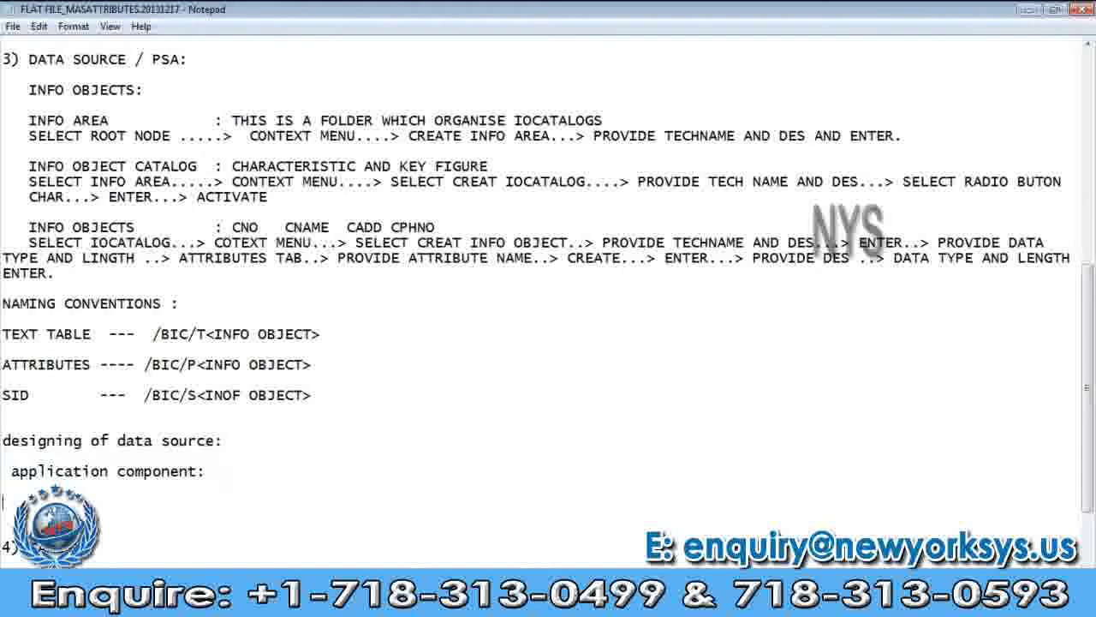
Switch to the SAP Data Warehousing Workbench, display the DataSources tree and bring up its root node's option to create an application component
click(271, 604)
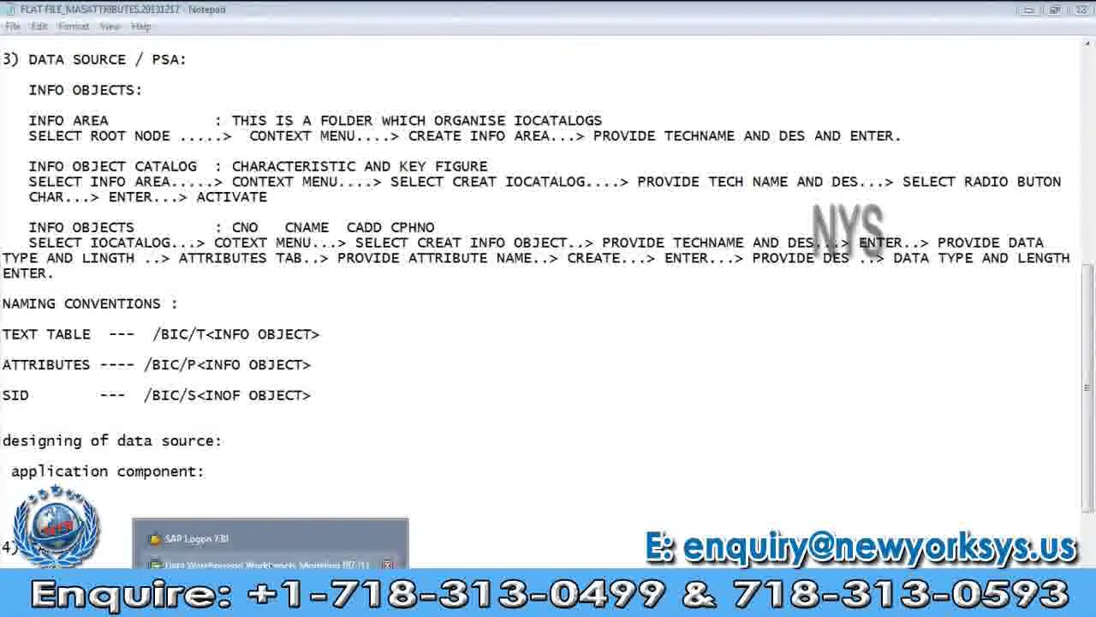
click(265, 564)
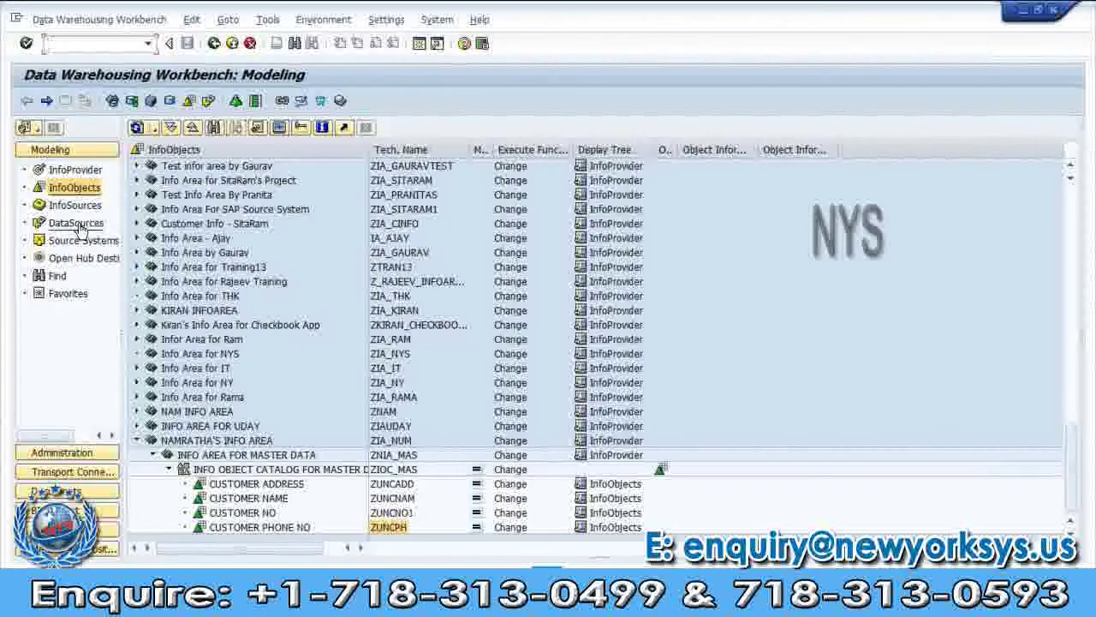
click(77, 224)
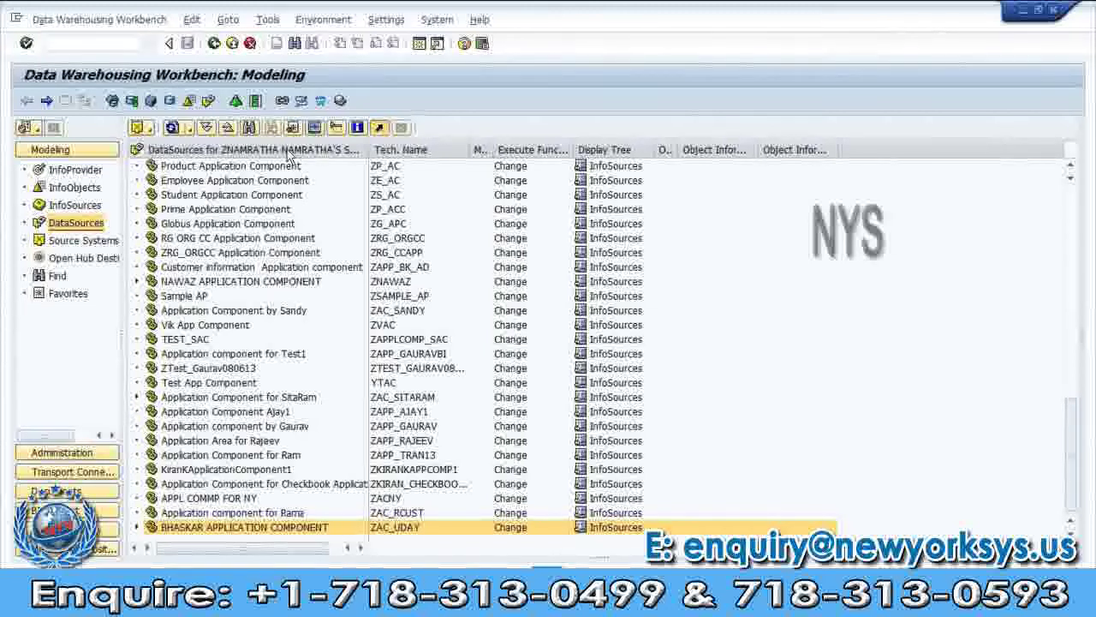
right_click(289, 154)
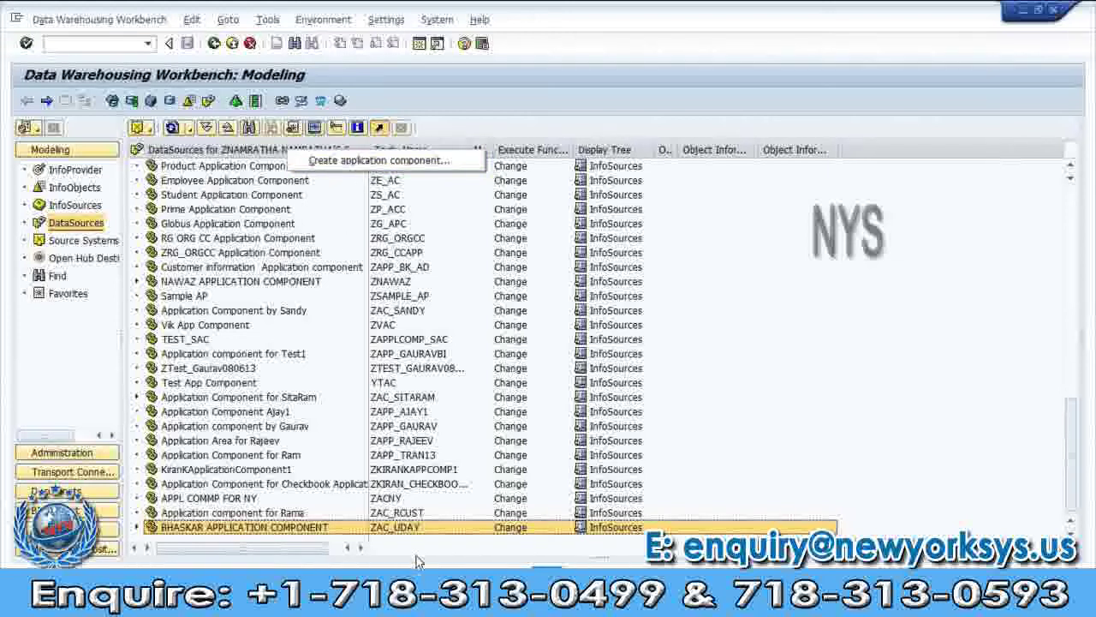
click(378, 160)
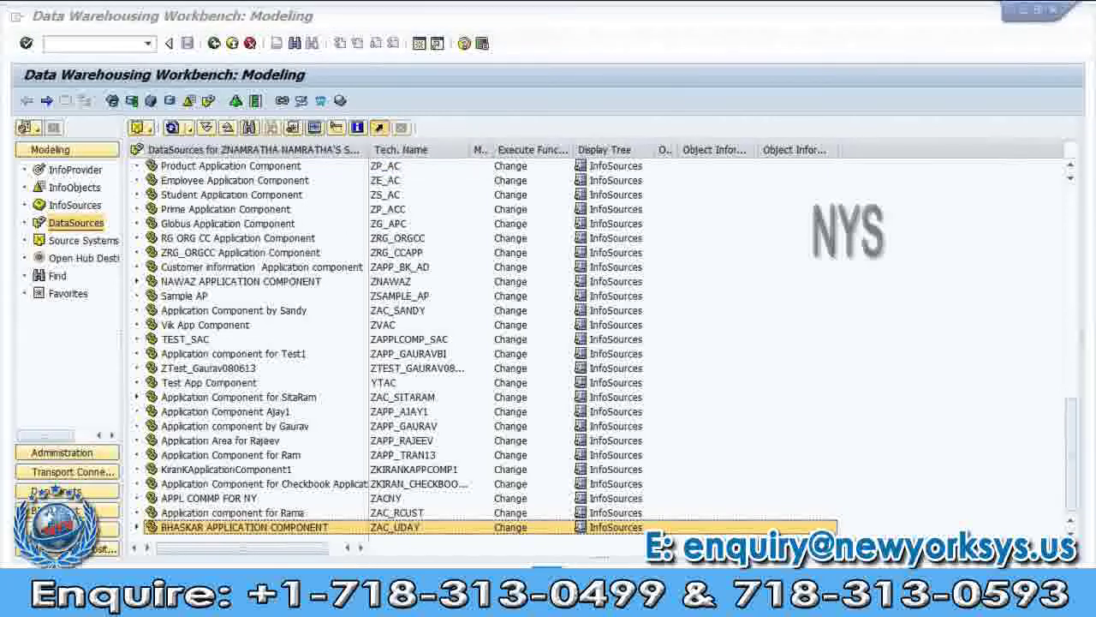
Switch back to the Notepad notes and write "select root node .....> context menu....> select" under "application component:"
key(alt+Tab)
text(select)
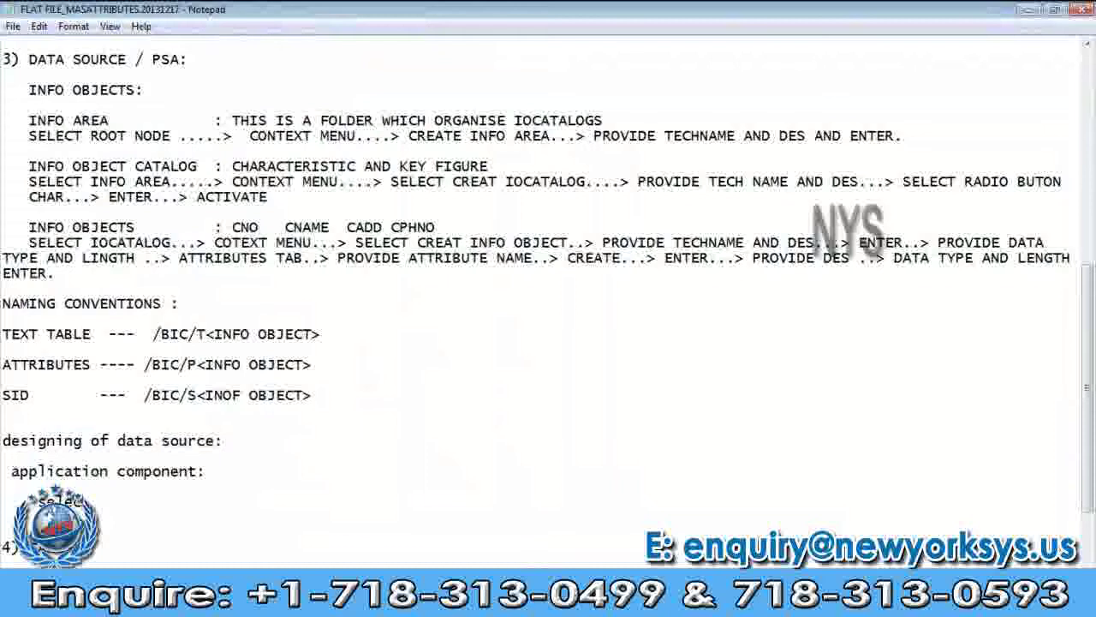
text( root node of)
key(BackSpace)
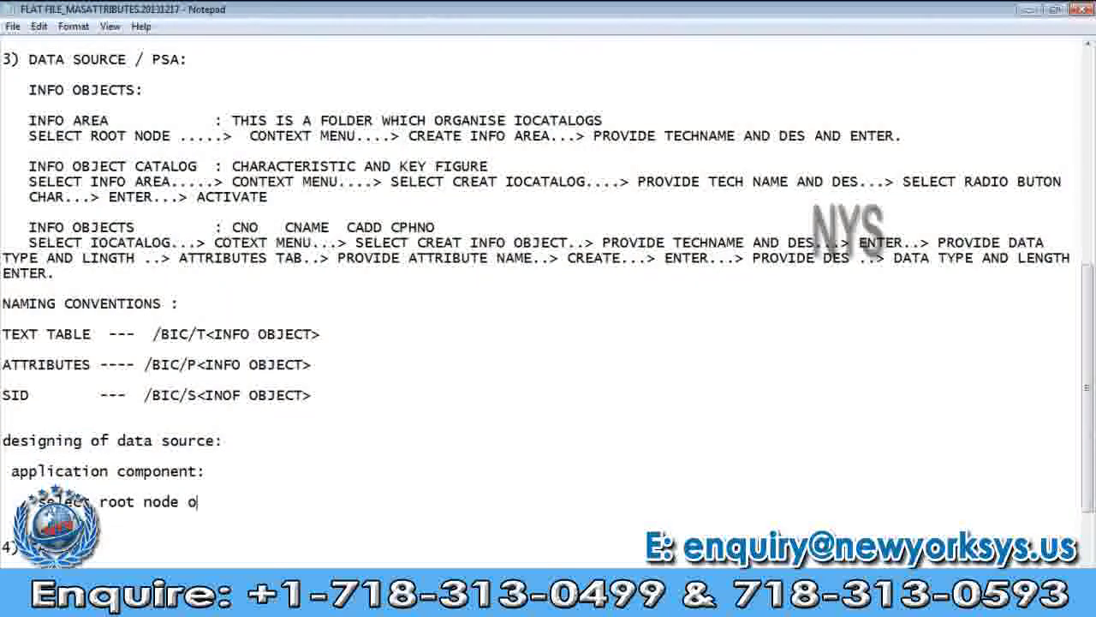
key(BackSpace)
text(.....)
text(> )
text(xo)
key(BackSpace)
key(BackSpace)
text(contex)
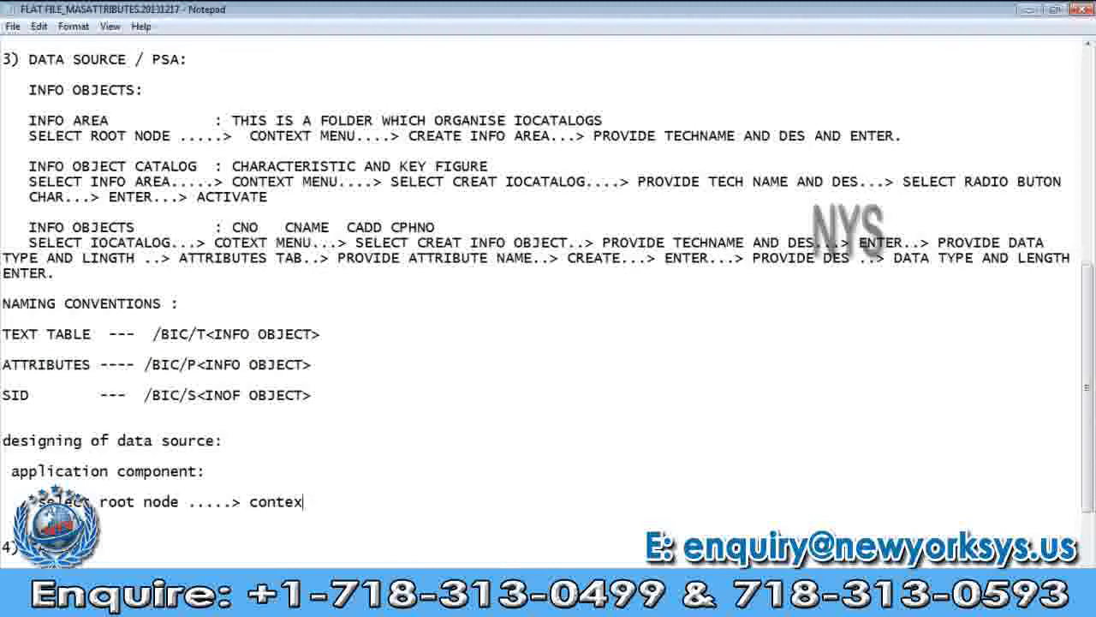
text( t menu....> select)
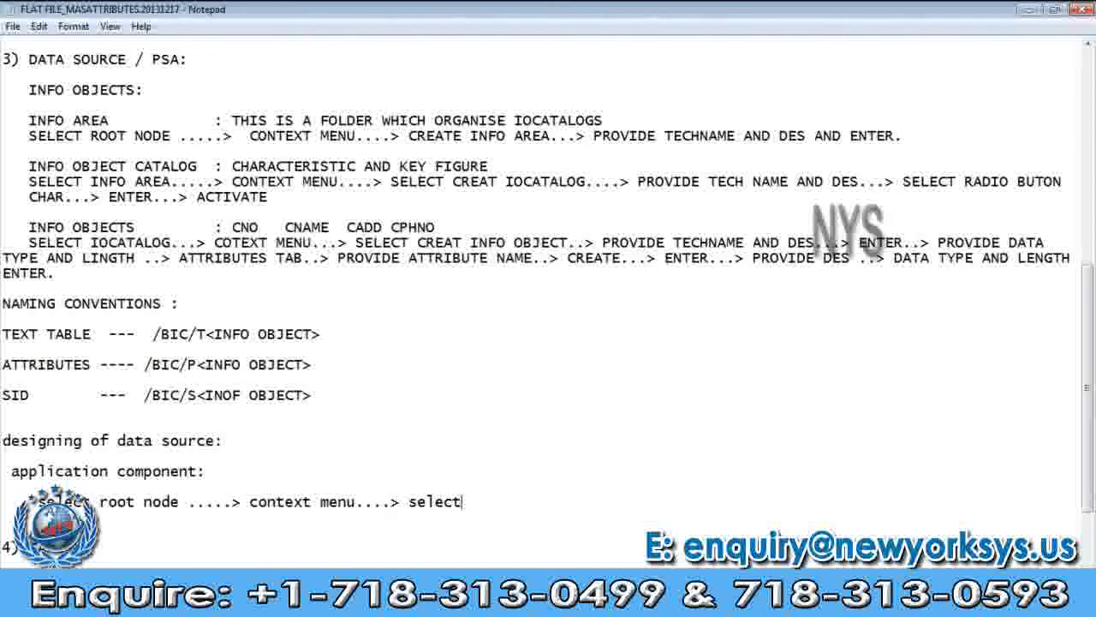
Continue the instruction line in the notes with "create application component"
text( create appli)
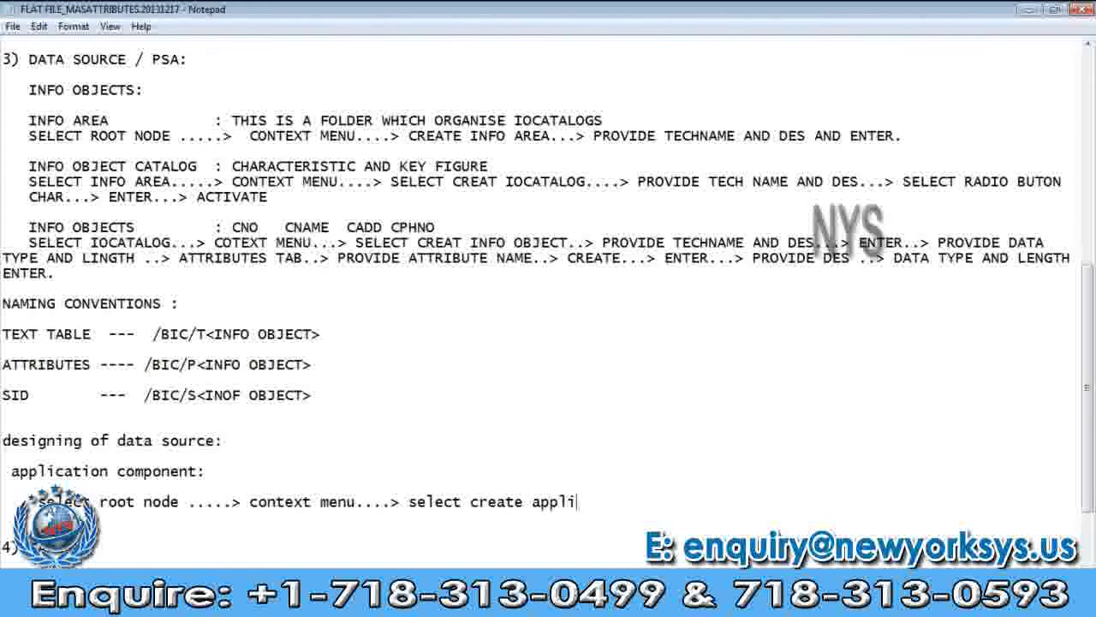
text(cation c)
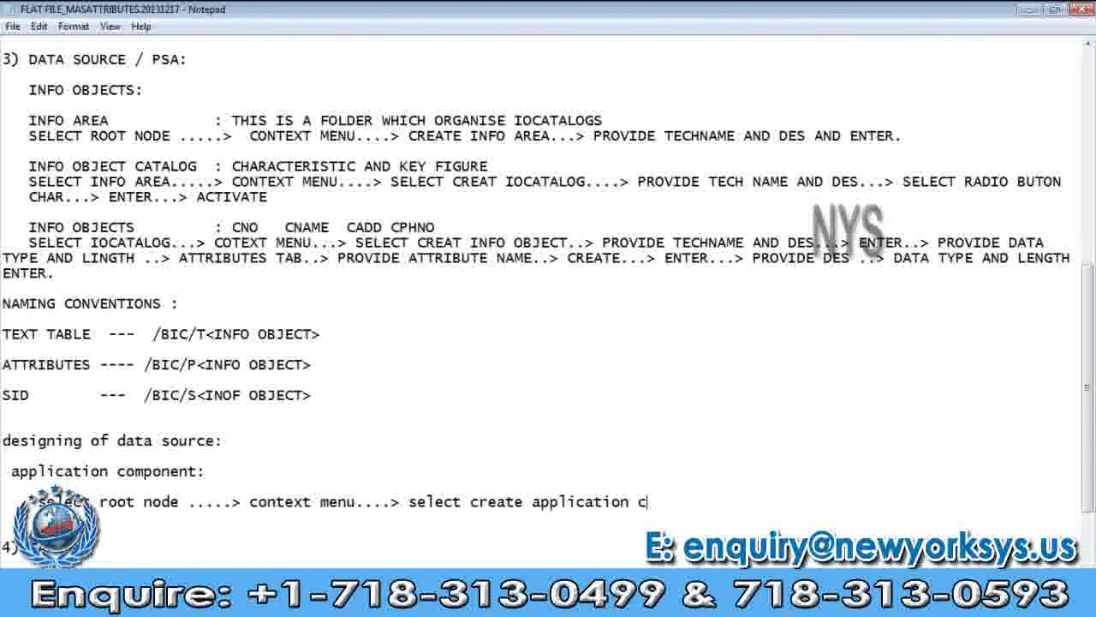
key(BackSpace)
text(componen)
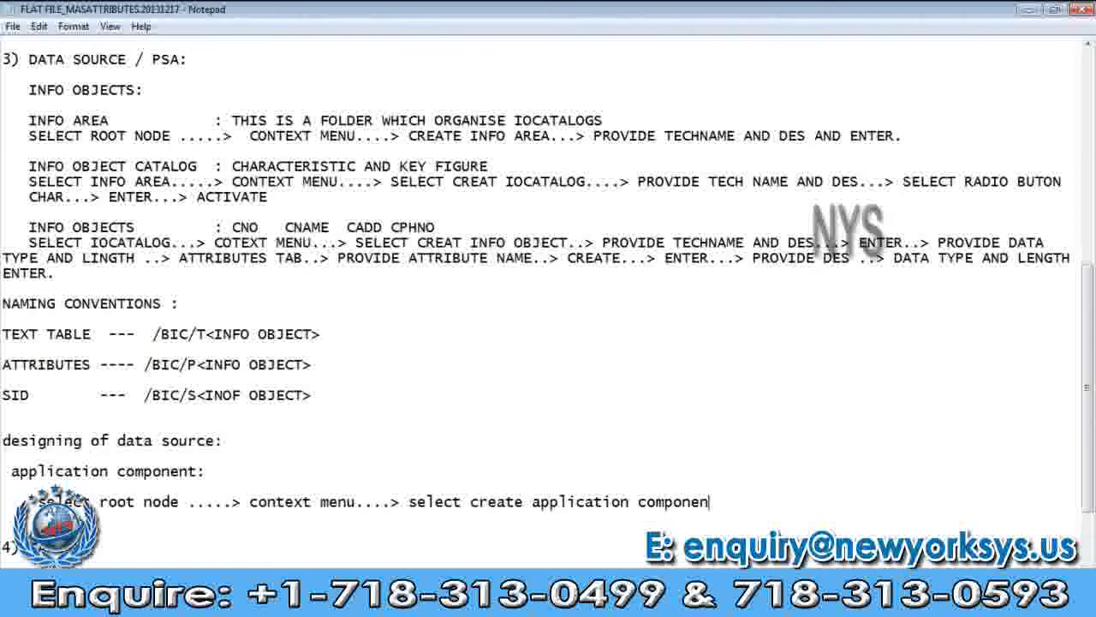
text(t)
Switch to the SAP Data Warehousing Workbench and start a new application component under the DataSources root, with technical name ZAC_UN
click(269, 604)
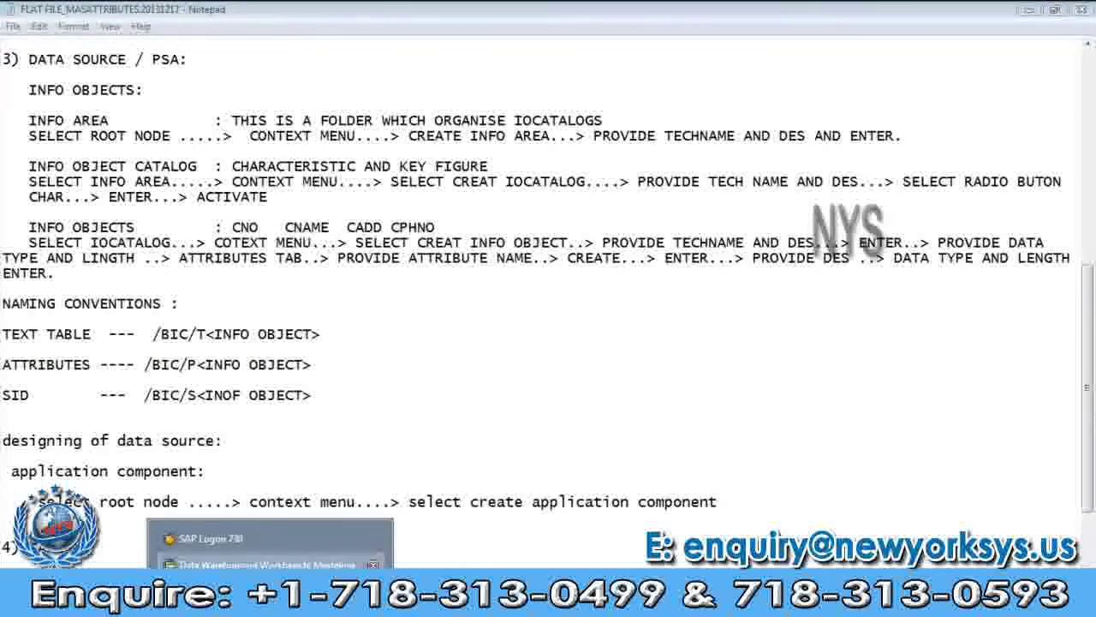
click(267, 565)
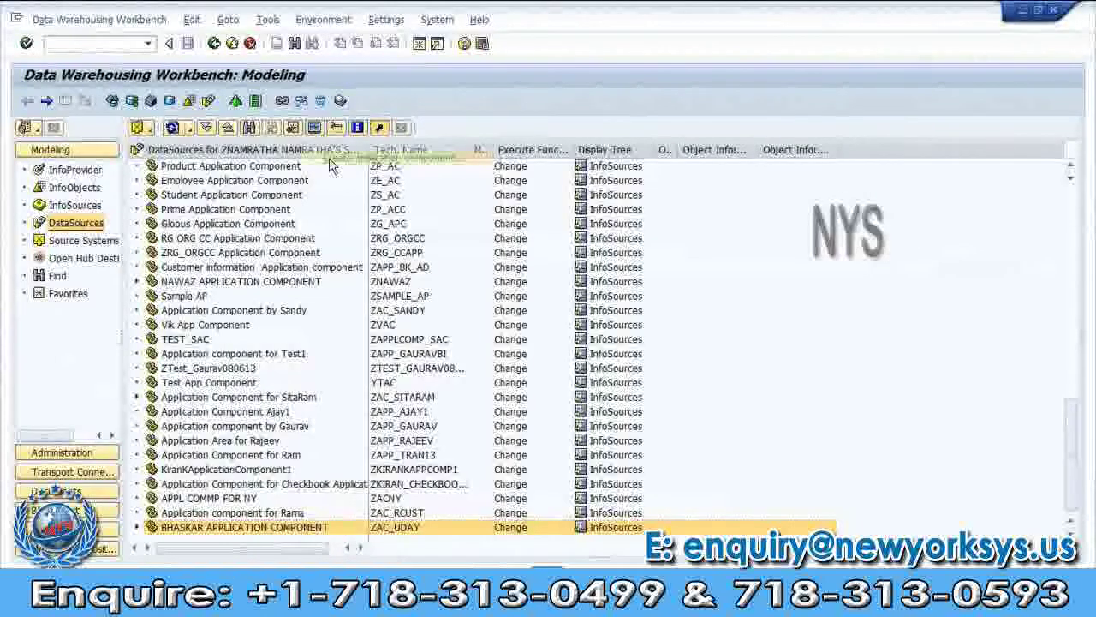
right_click(334, 164)
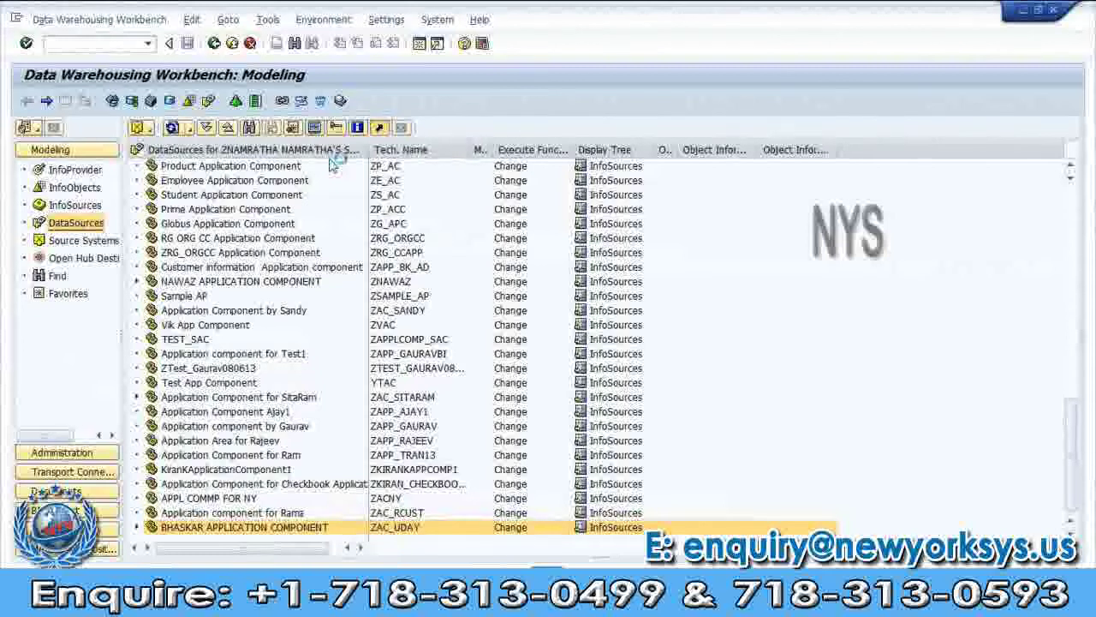
click(368, 173)
text(z)
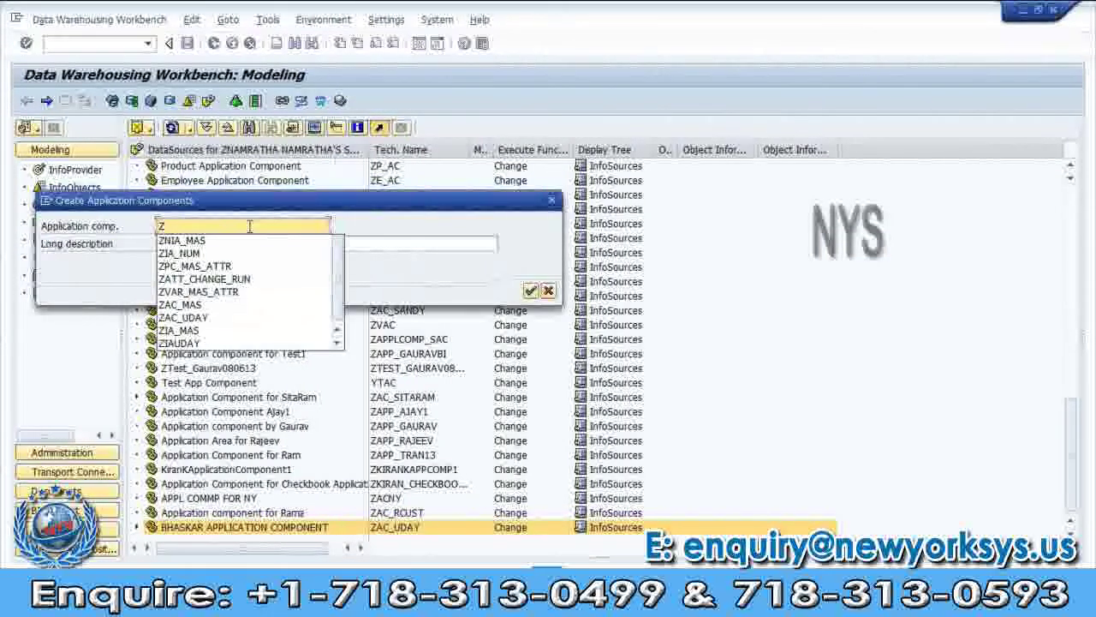
text(ac)
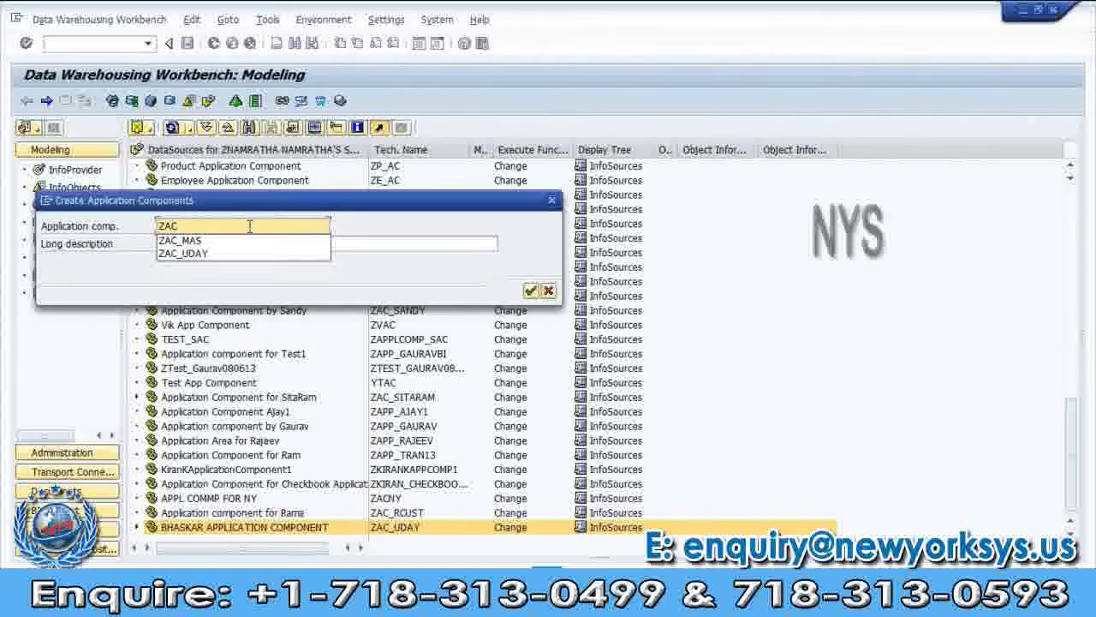
text(_N)
text(A)
key(BackSpace)
key(BackSpace)
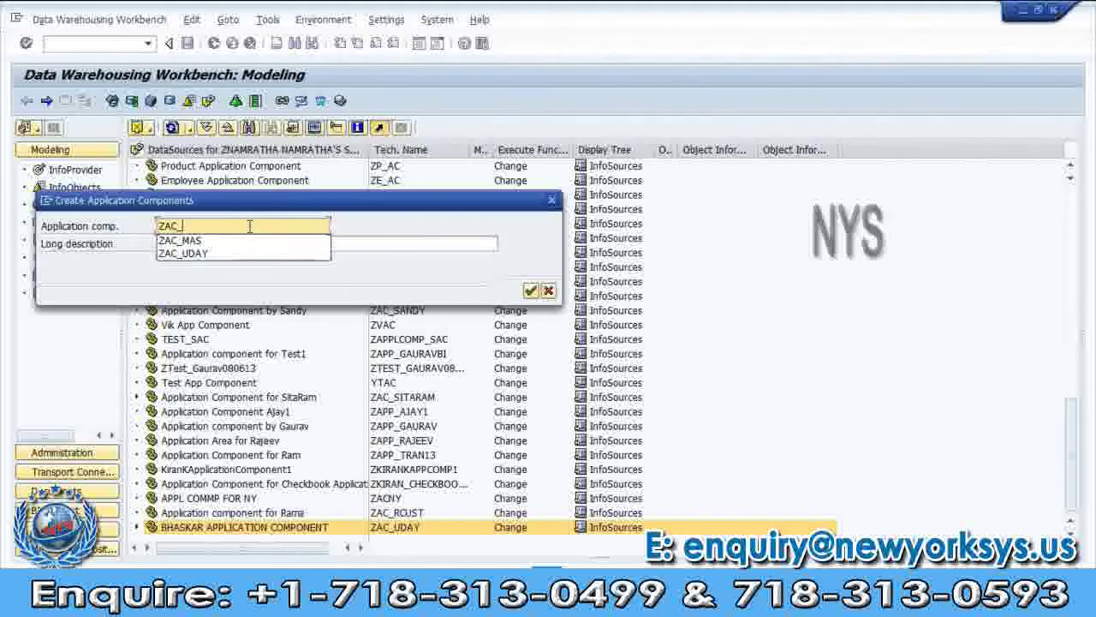
text(UNMA)
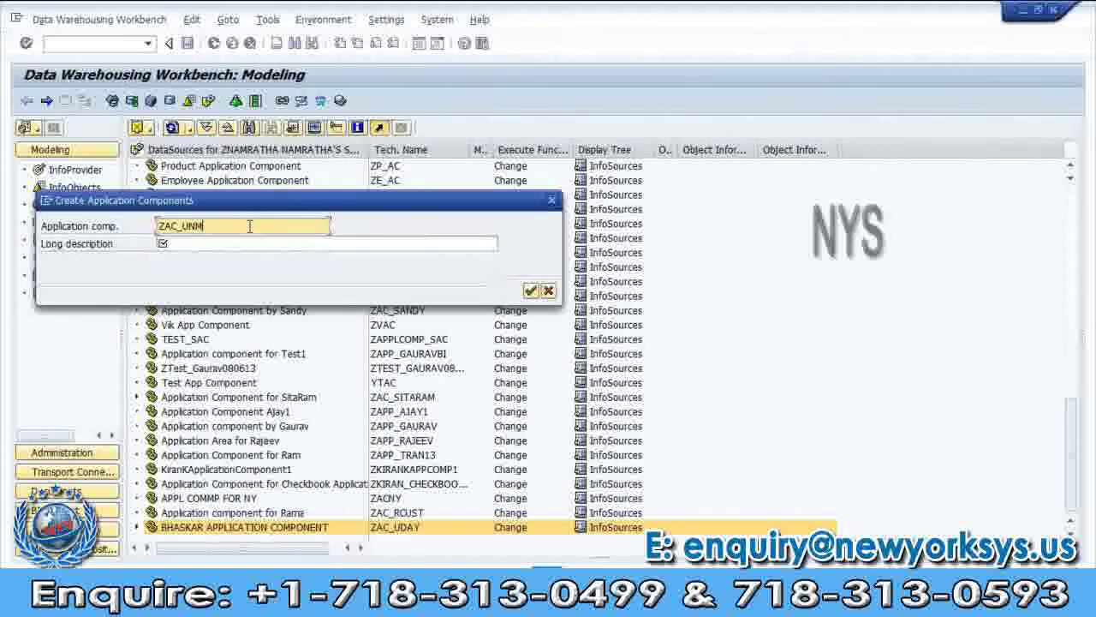
key(BackSpace)
key(BackSpace)
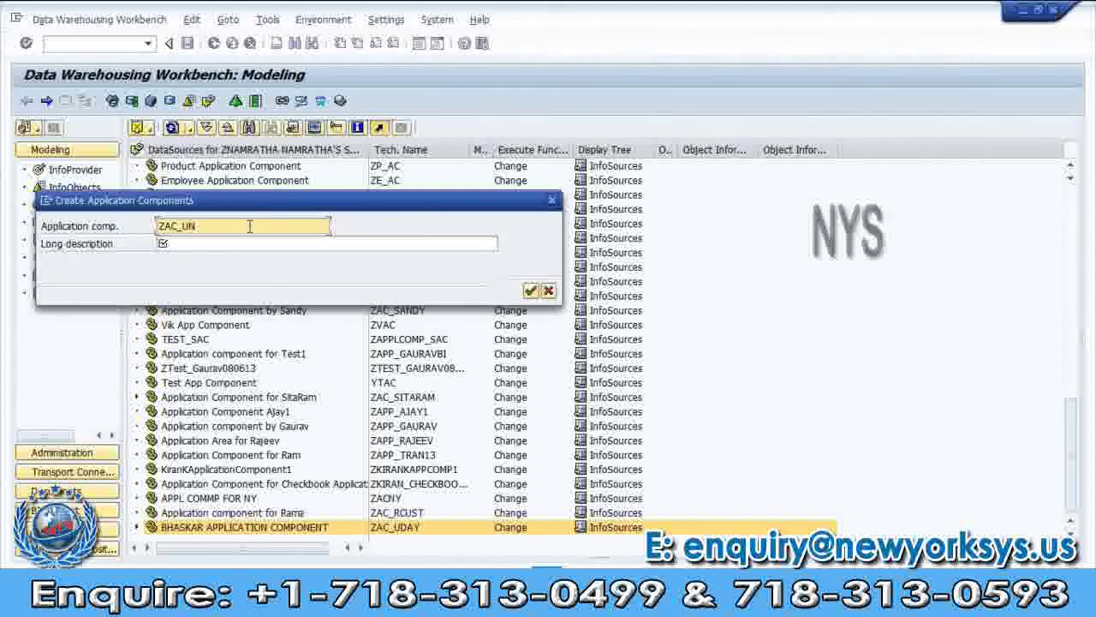
Fill in the component's long description as "APPLICATION COMPONENT FOR" followed by the owner's first name
key(Tab)
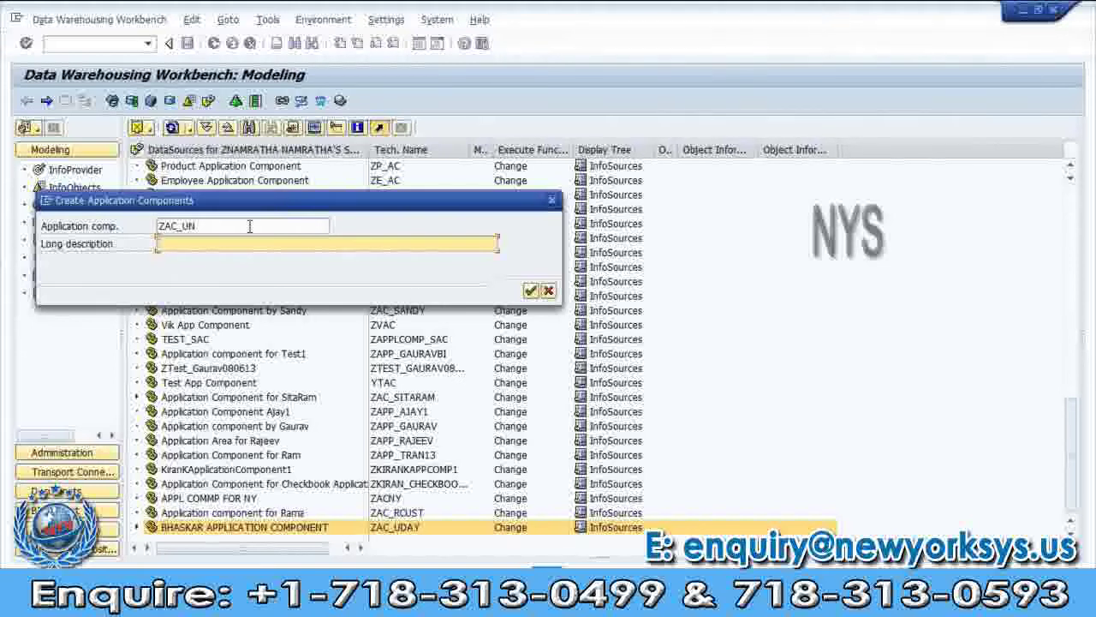
text(APPLICATION C)
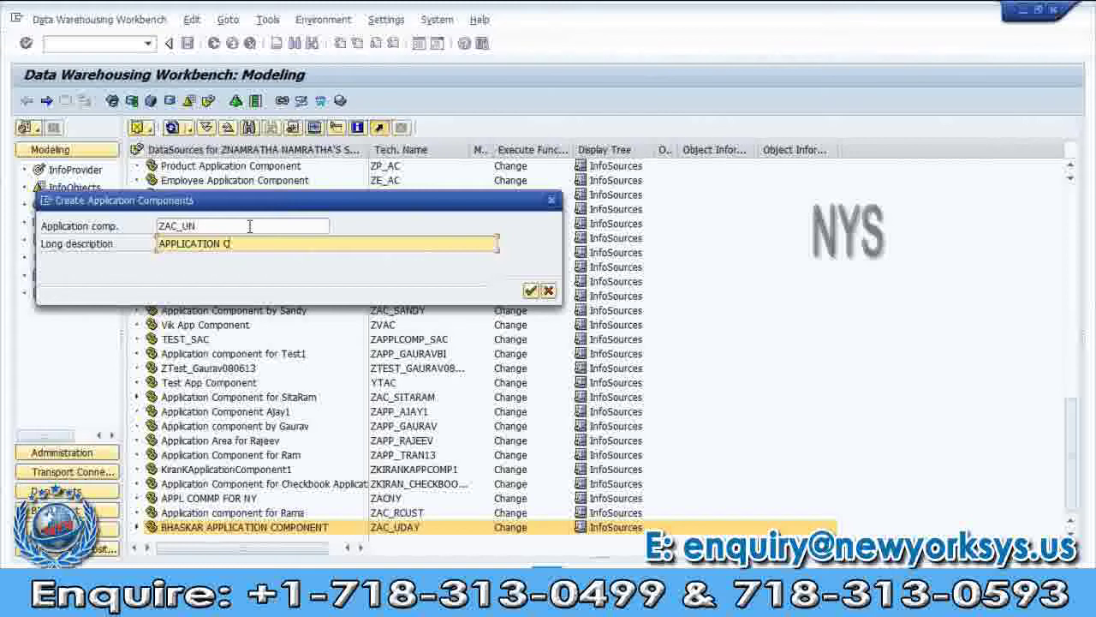
text(P)
key(BackSpace)
text(OMPONENT FOR N)
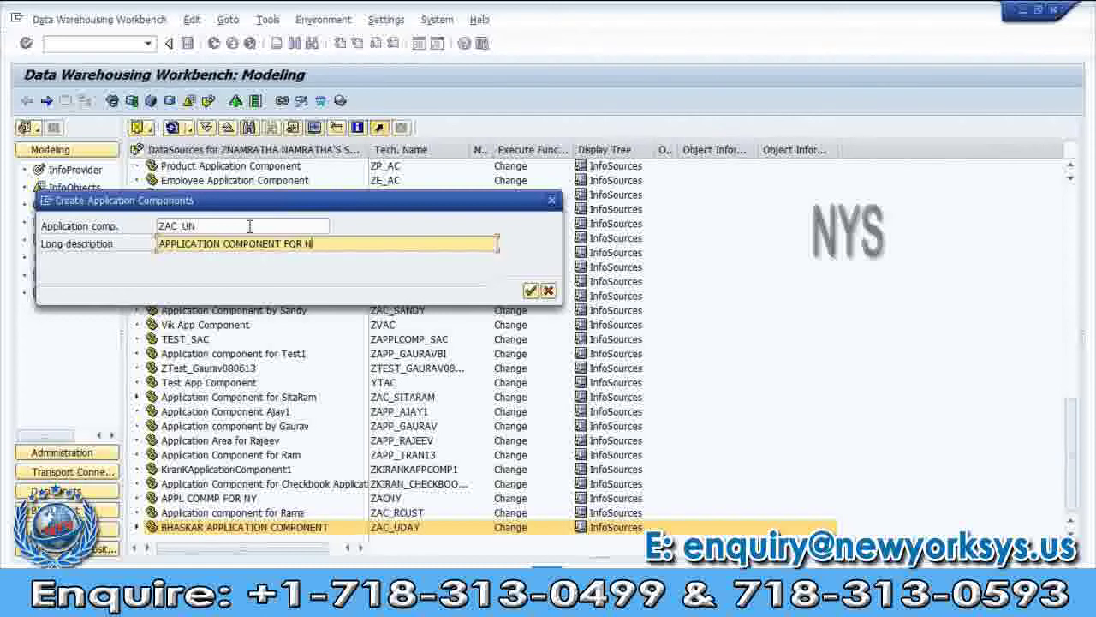
text(AMRATHA)
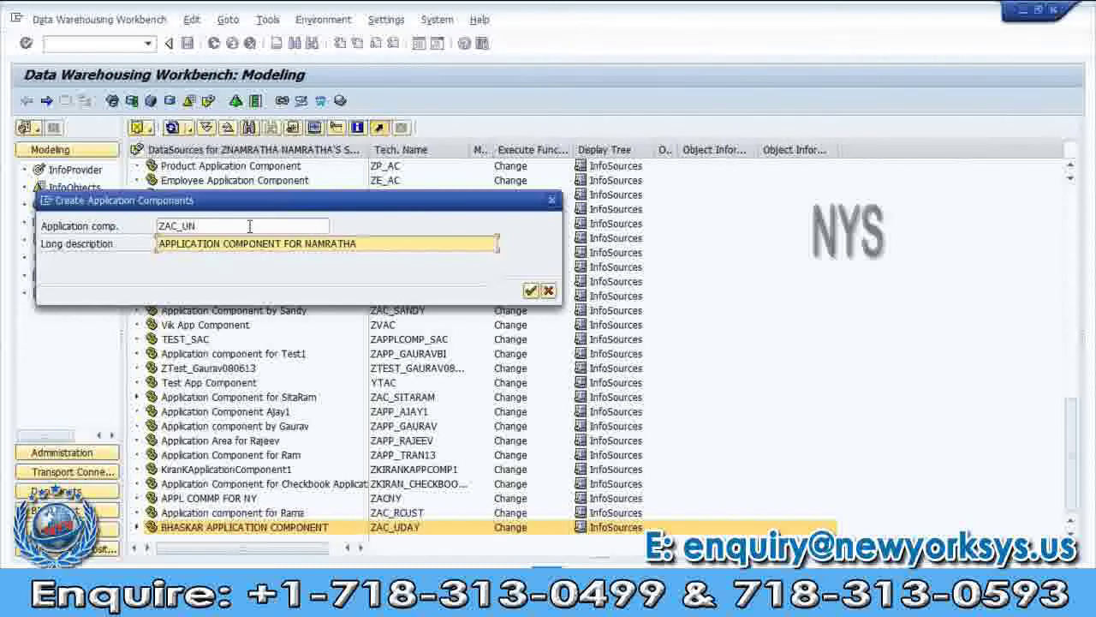
click(530, 292)
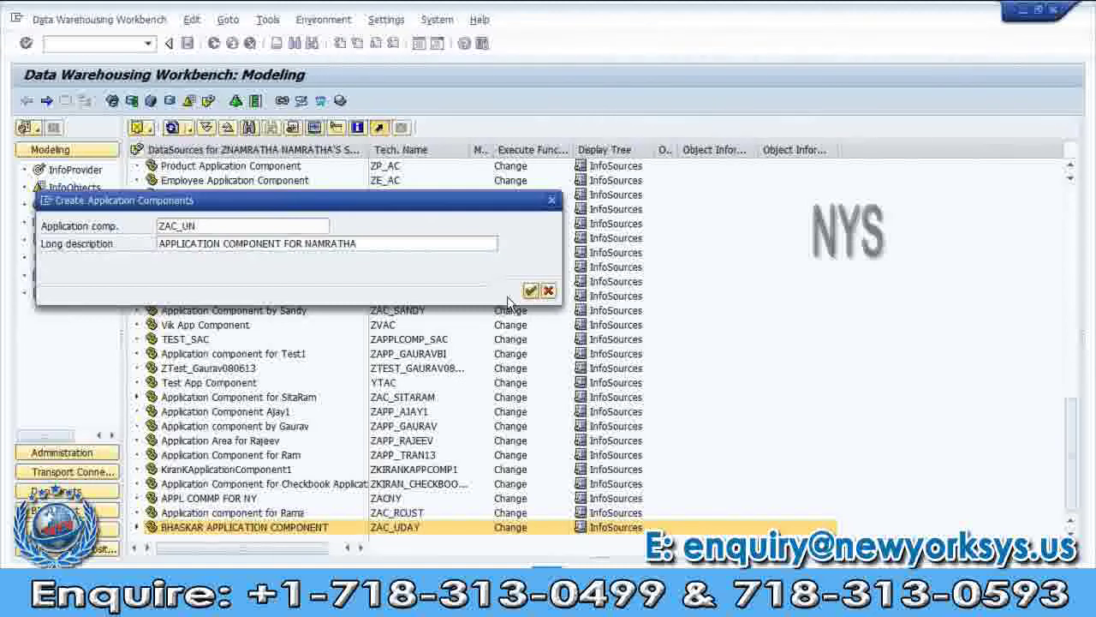
Switch to the Notepad notes and finish the application component instruction with "> PROVIDE TECH NAME AND DES...> ENTER"
key(alt+Tab)
text(> F)
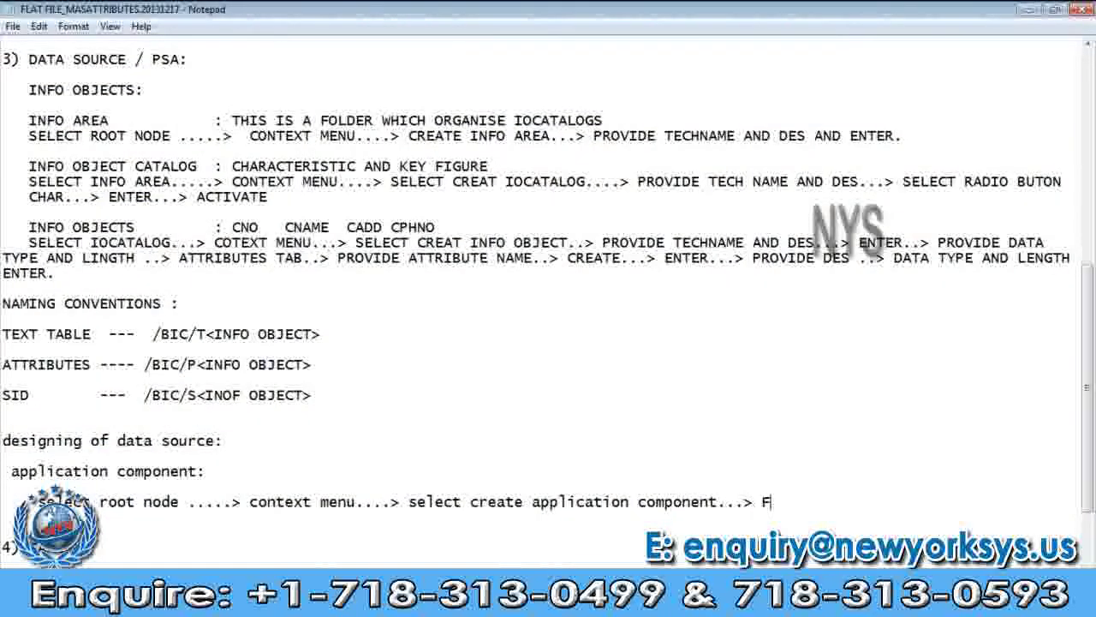
key(BackSpace)
text(PROVIDE T)
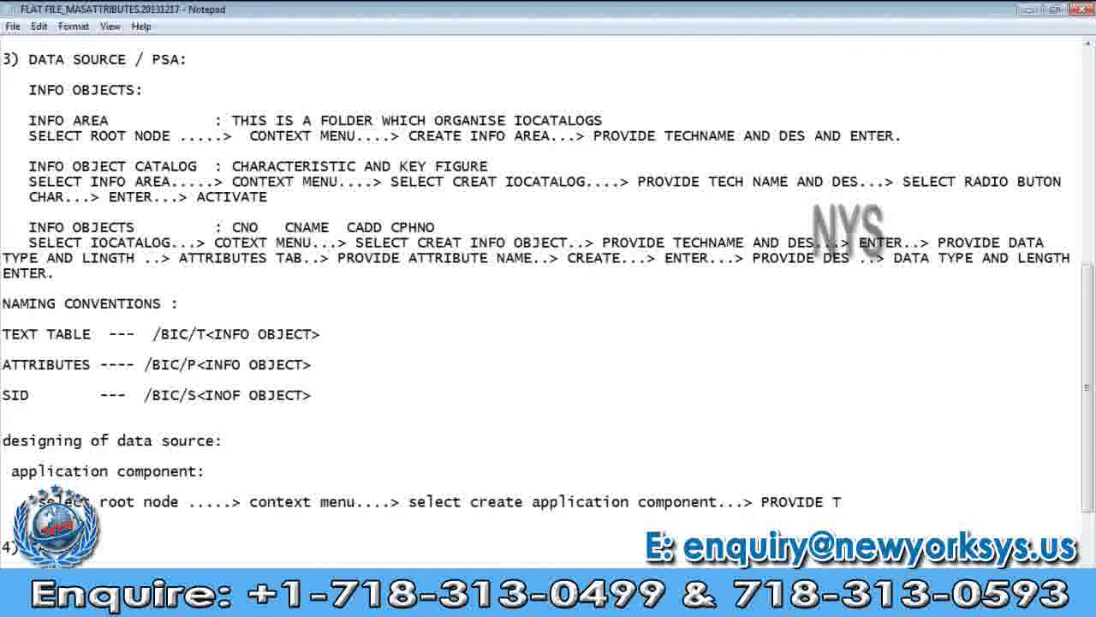
text(ECH NAME A)
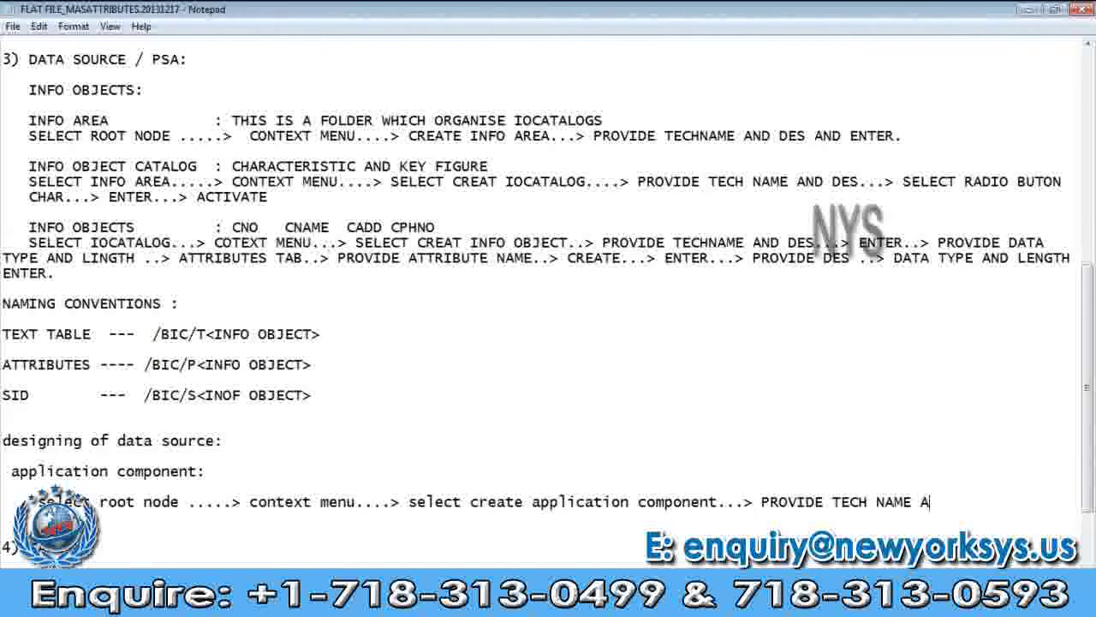
text(ND DES..)
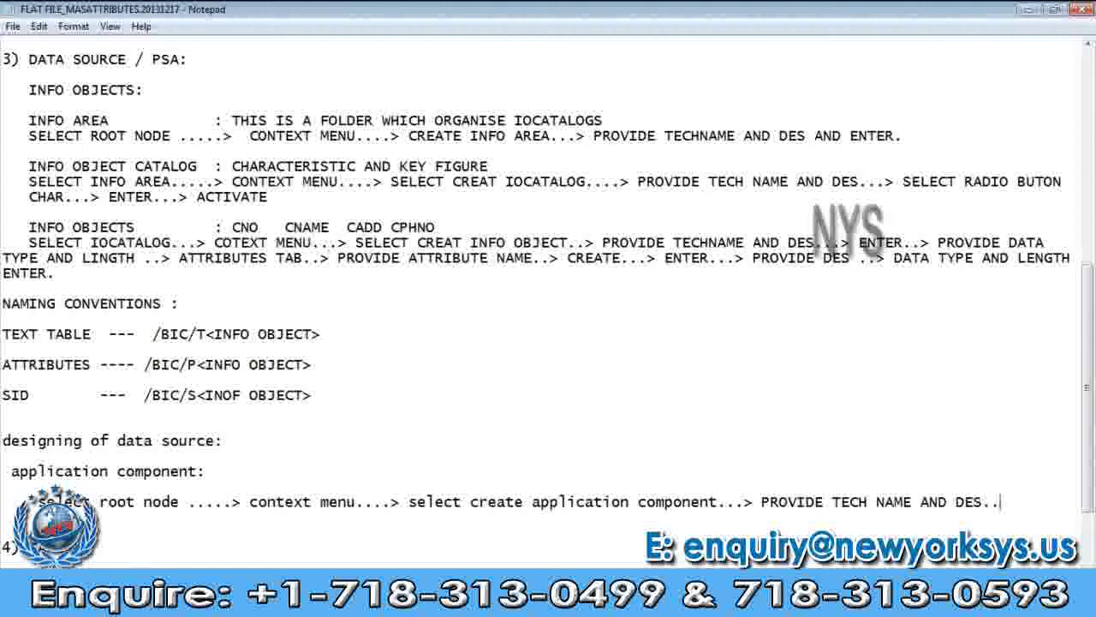
text(.>)
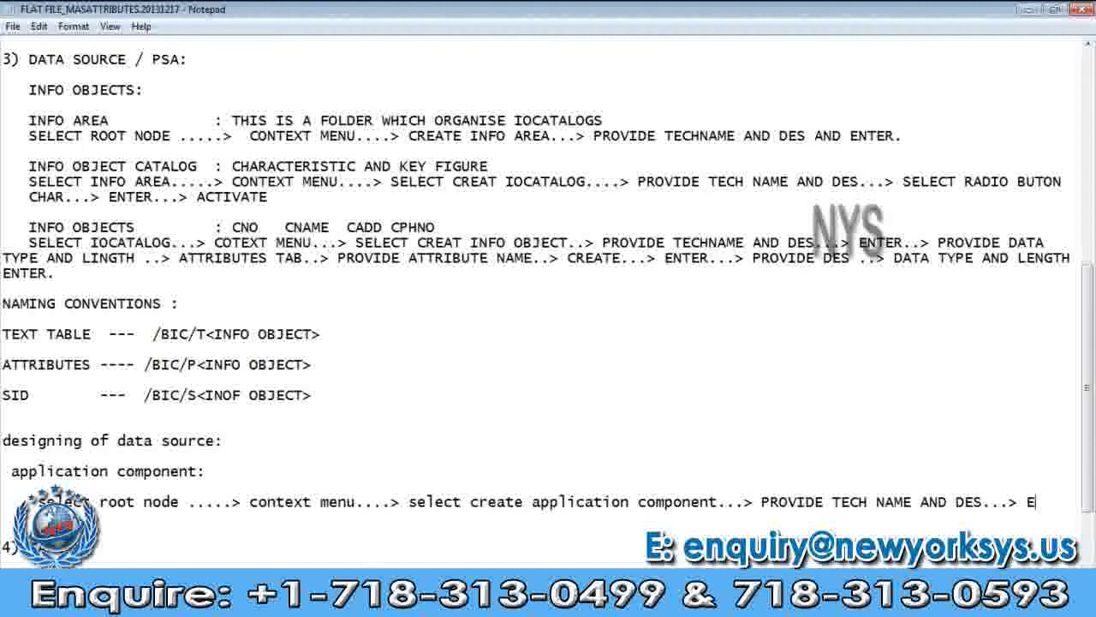
text( ENTER)
Switch to the SAP Data Warehousing Workbench and start a new application component under ZAC_UN, with technical name ZAC_MAS
click(269, 604)
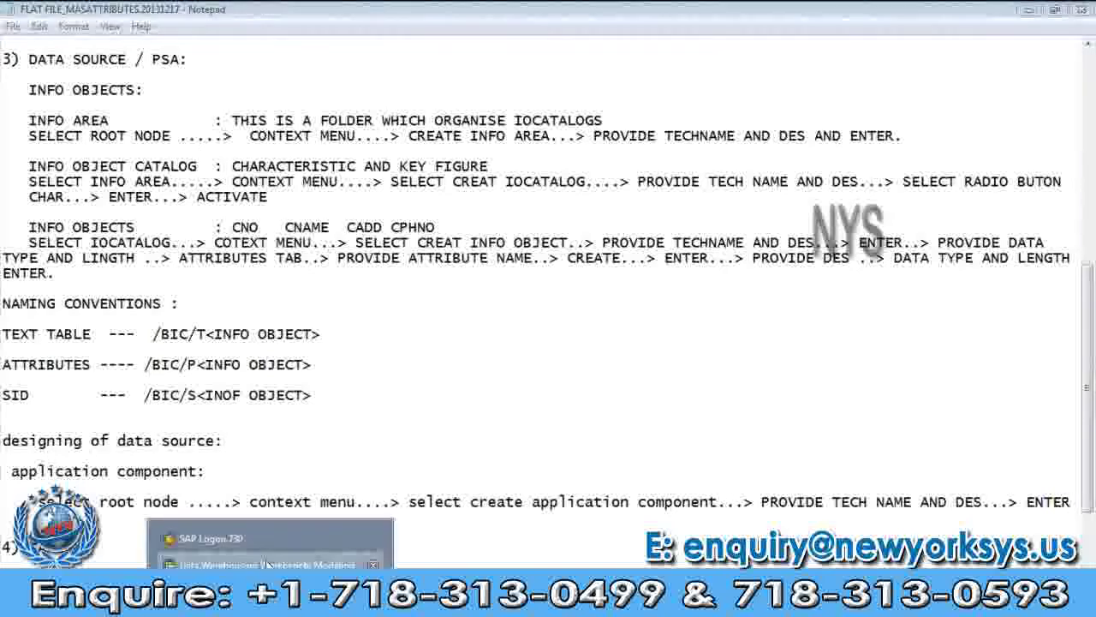
click(267, 565)
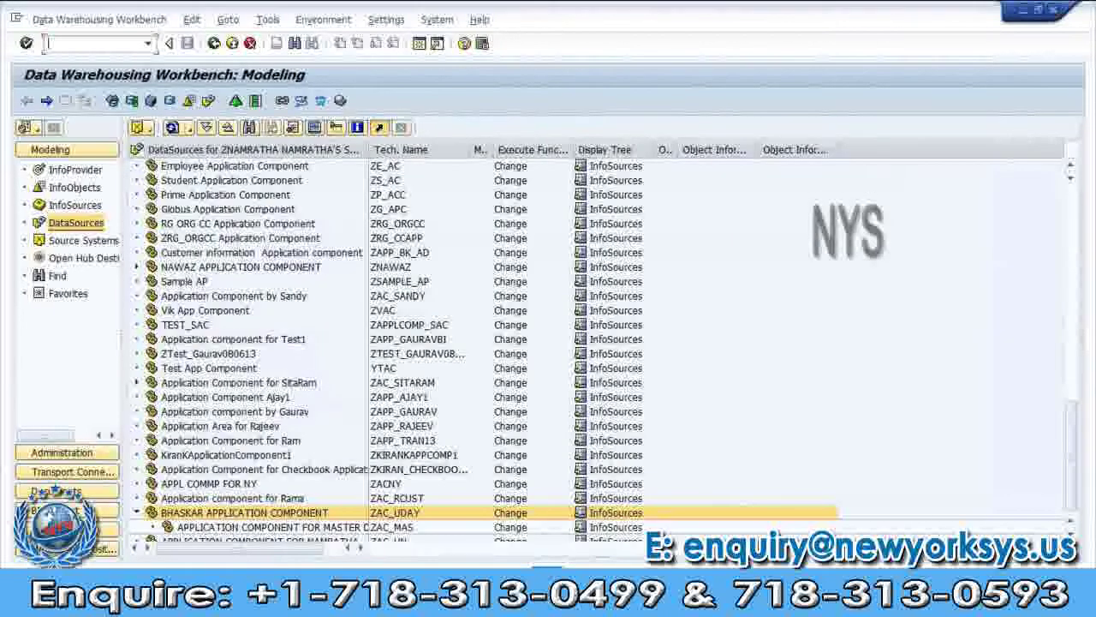
right_click(242, 541)
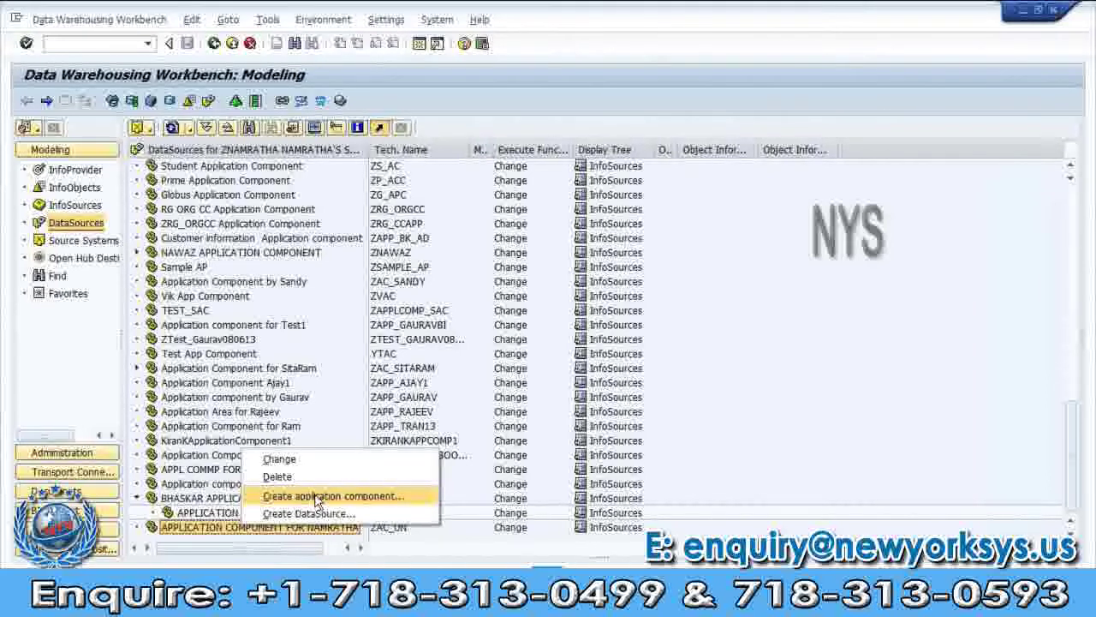
click(317, 497)
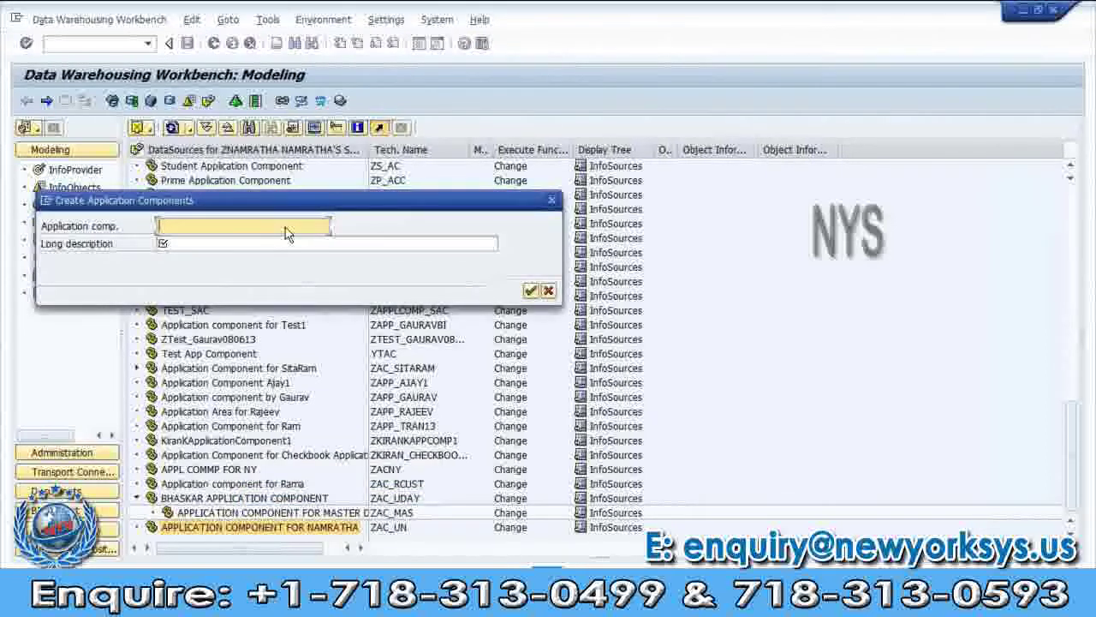
text(ZAC_)
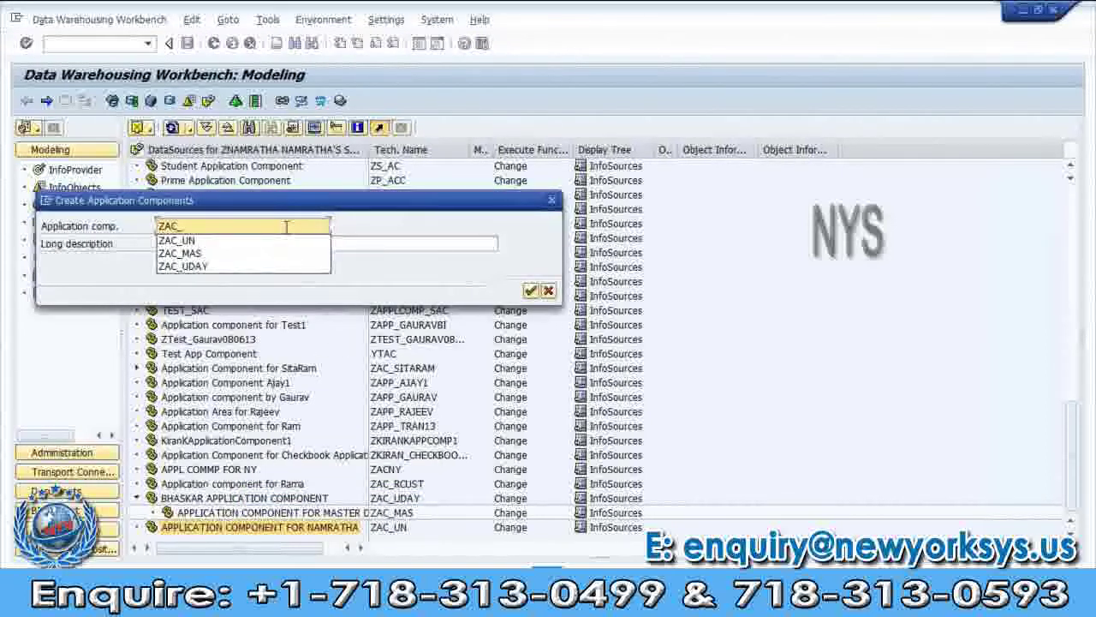
text(MAS)
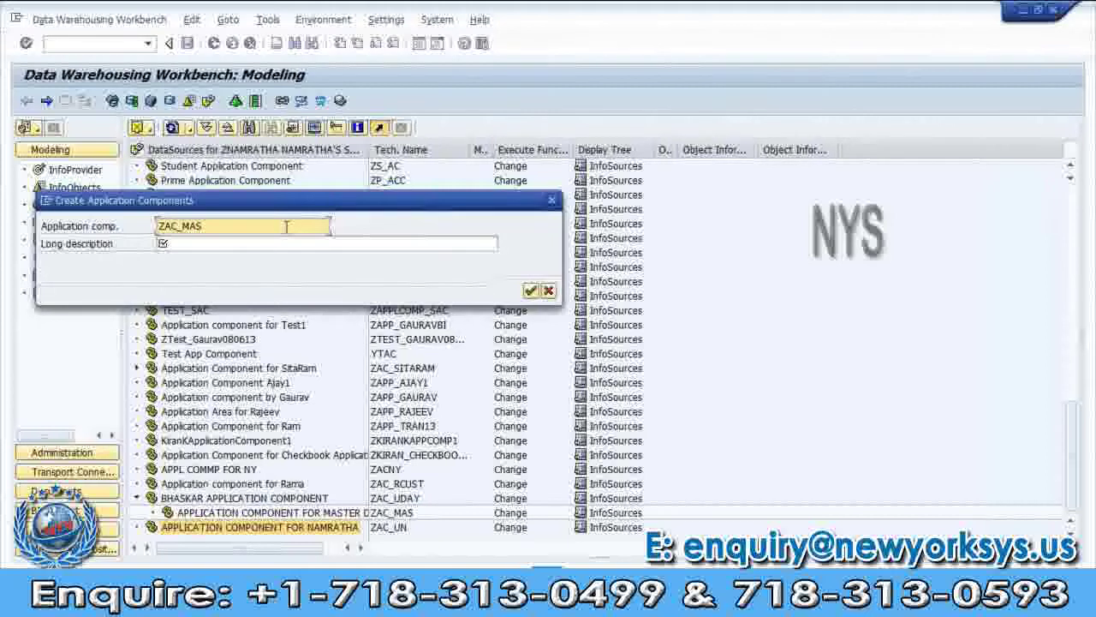
key(Tab)
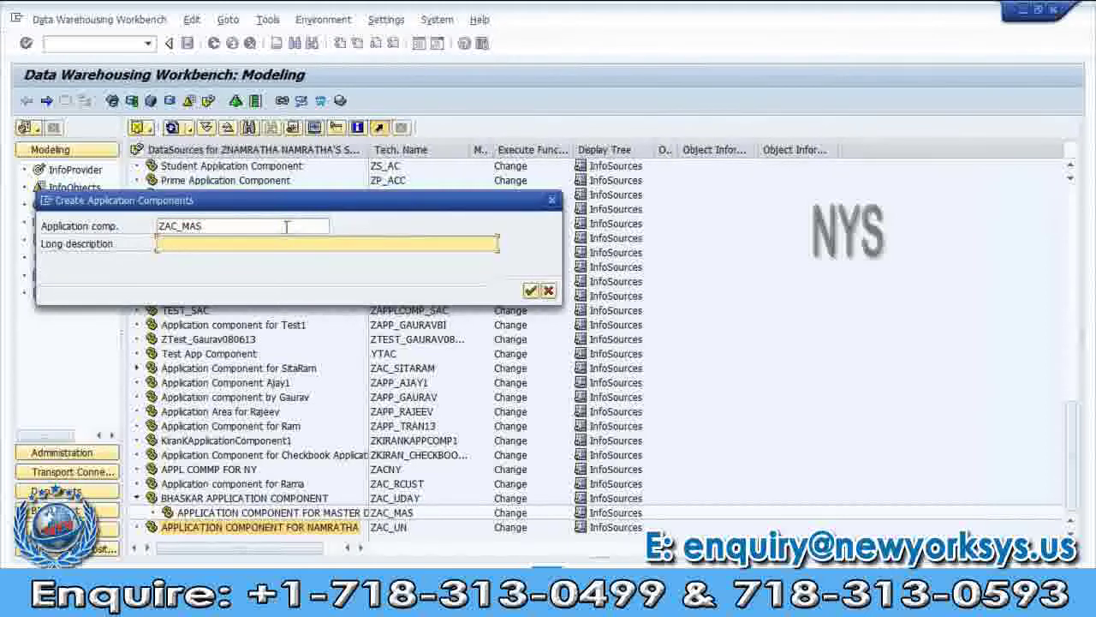
Fill in the new component's long description as "APPLICATION COMPONENT FOR MASTERDATA"
key(BackSpace)
key(BackSpace)
text(APPLI)
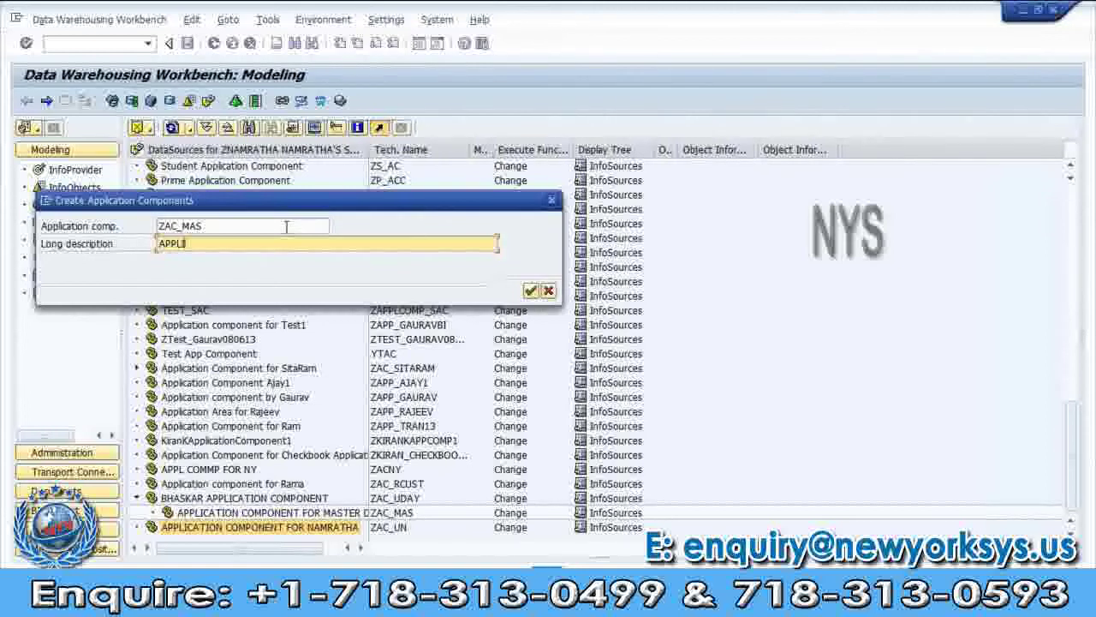
text(CATION COMPOMN)
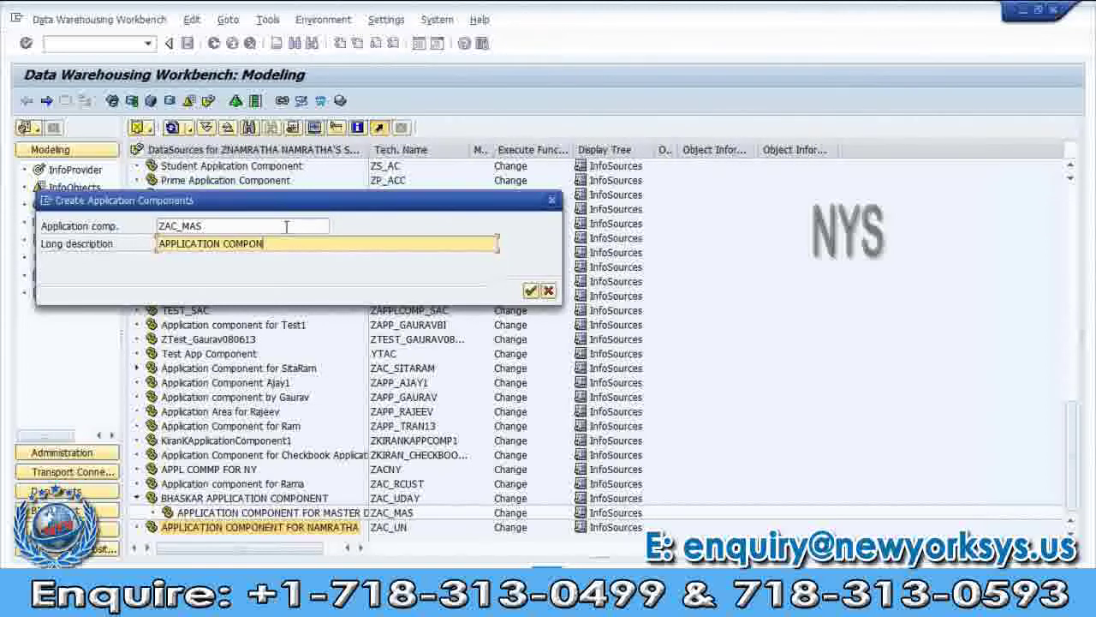
text(ENT FOR MASTERDA)
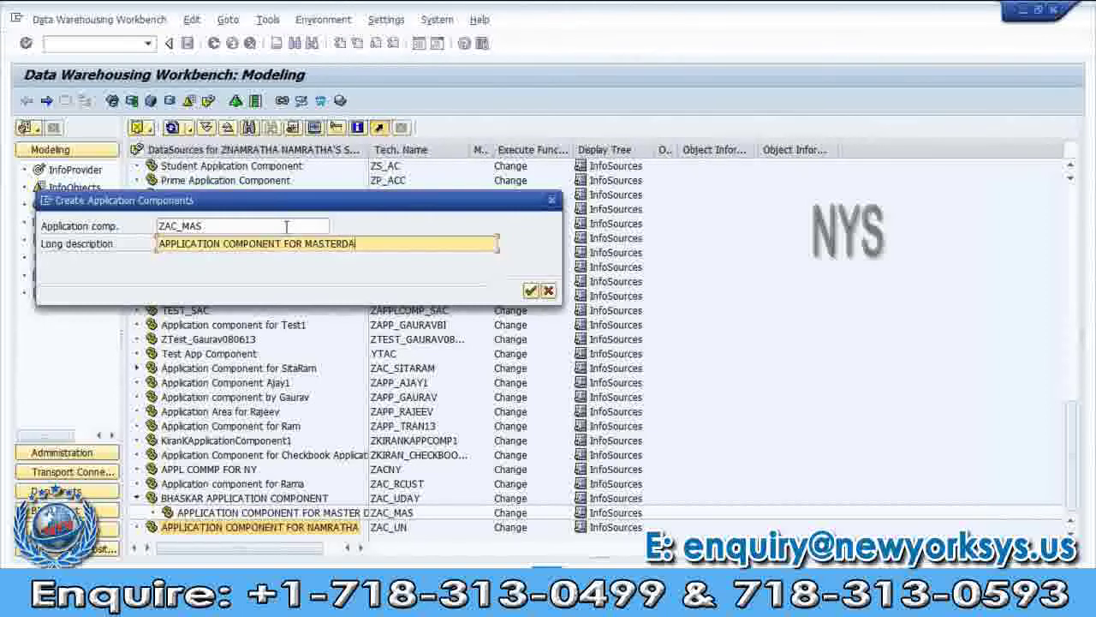
text(T)
key(BackSpace)
key(BackSpace)
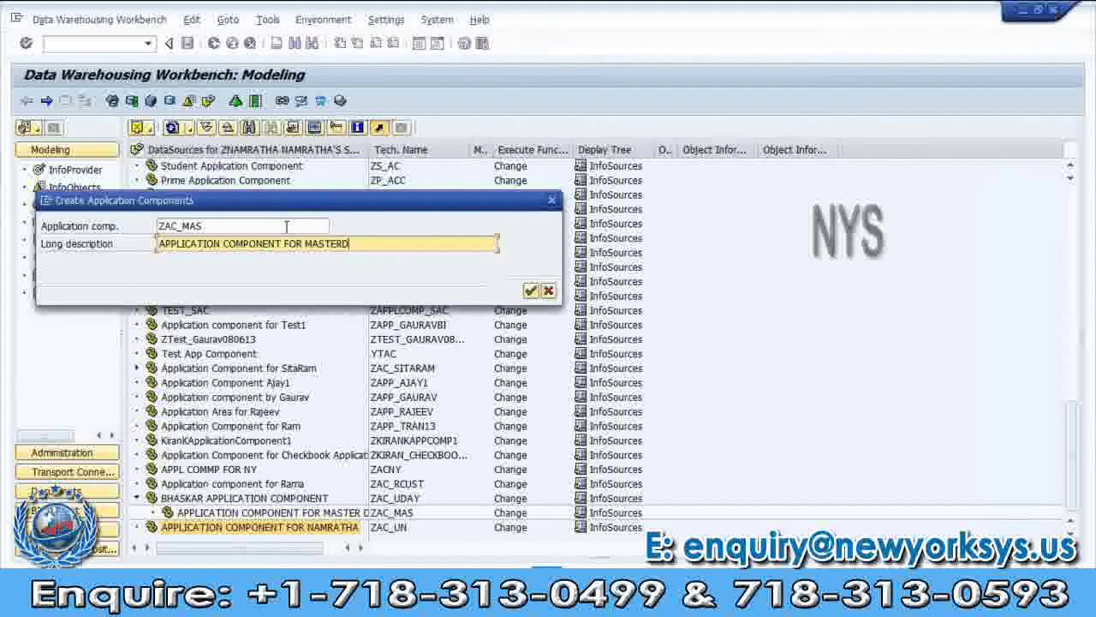
text(ATA)
Change the new component's technical name to ZAC_MAST and confirm its creation
click(286, 228)
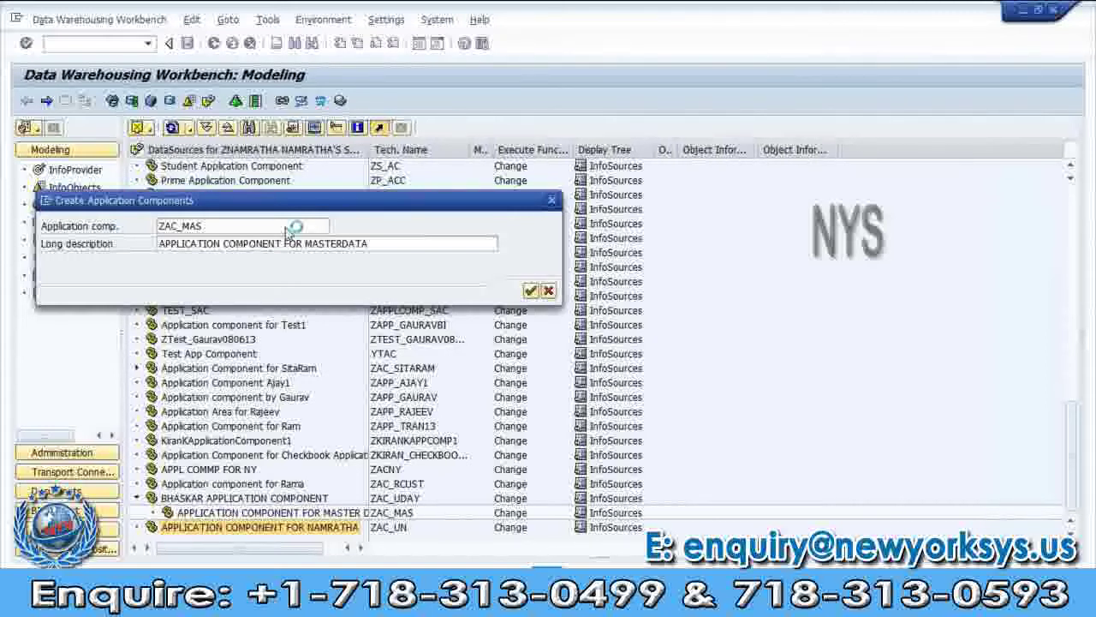
key(Return)
text(T)
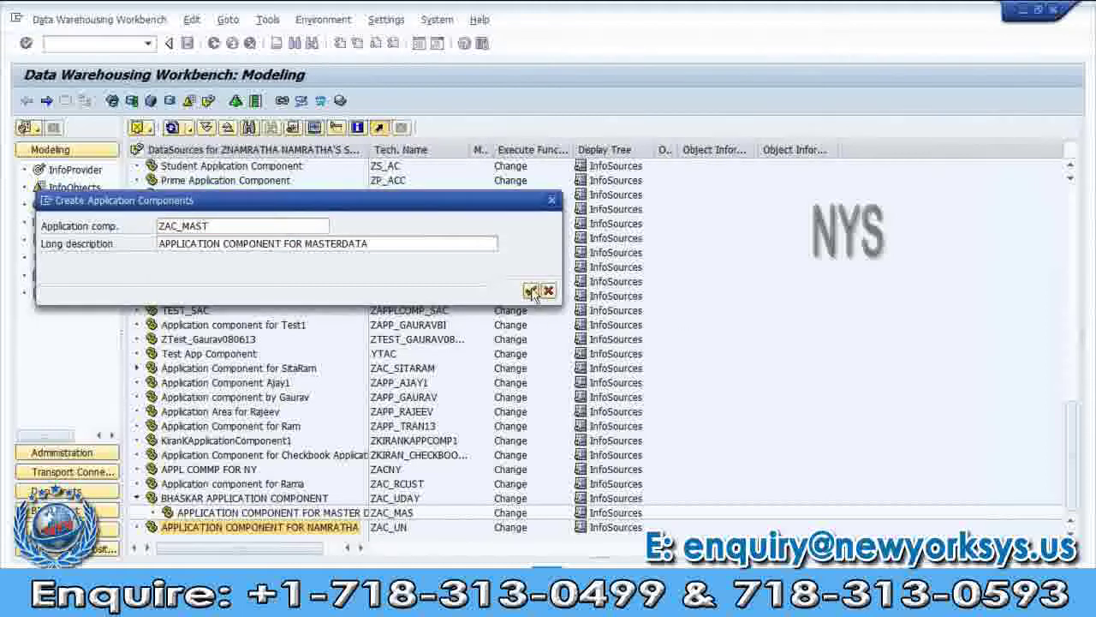
click(531, 291)
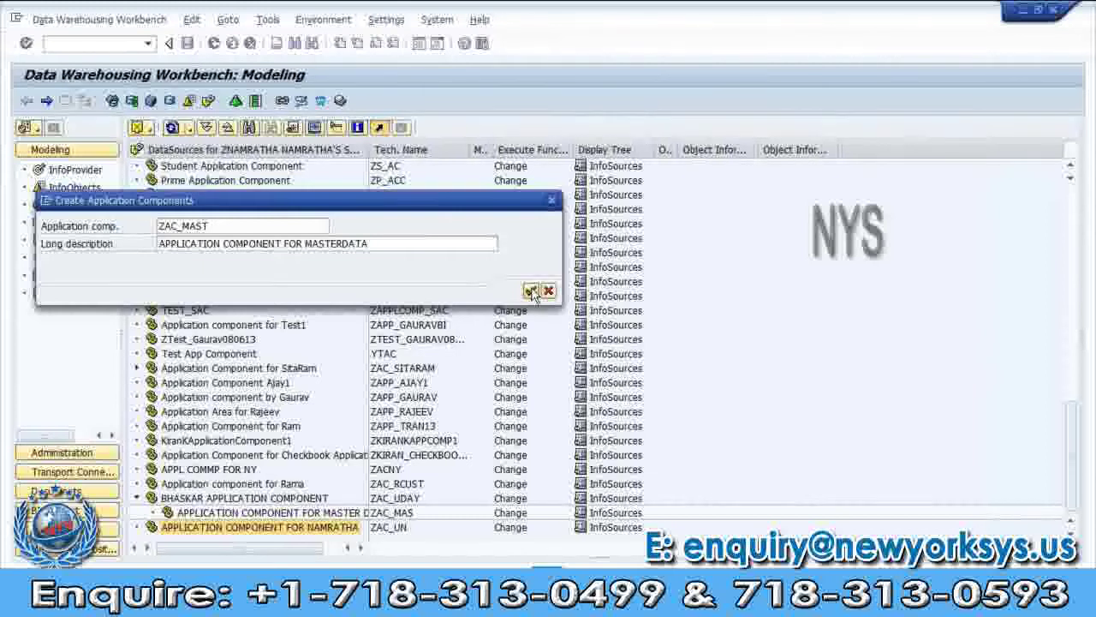
click(531, 291)
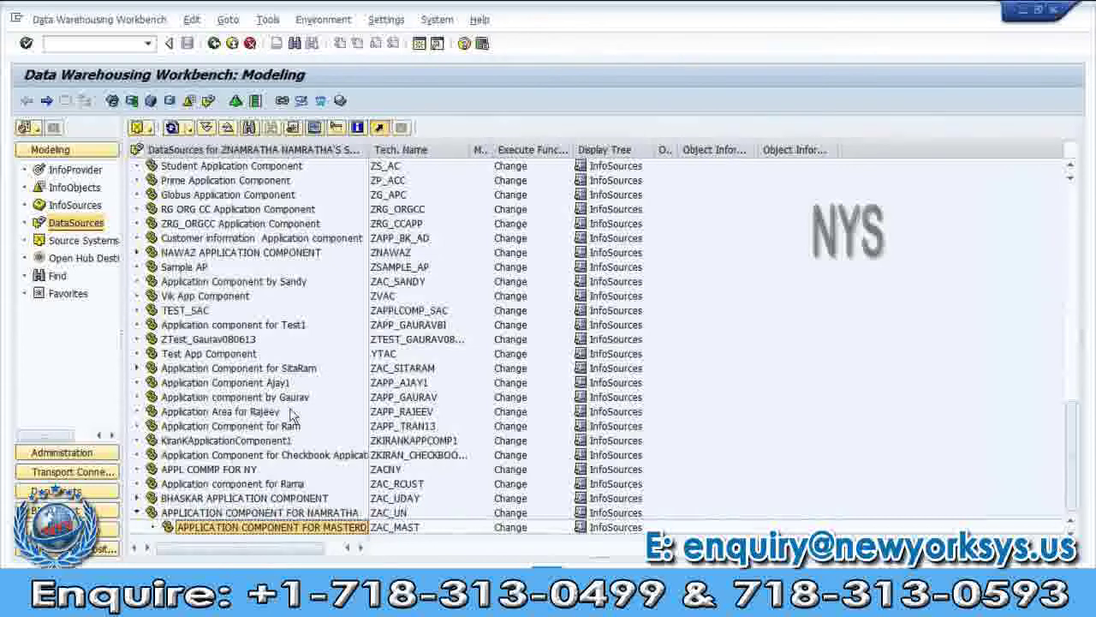
Switch to the Notepad notes and add a data source heading ending in "SOURCE:" below the application component instruction
key(alt+Tab)
key(Return)
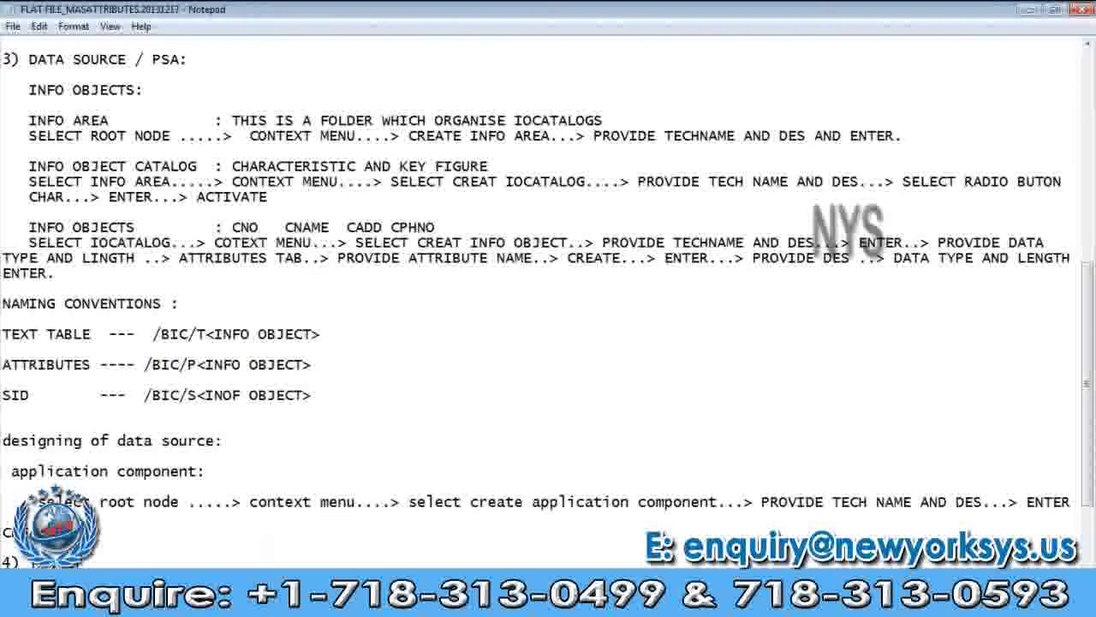
text(SOURCE:)
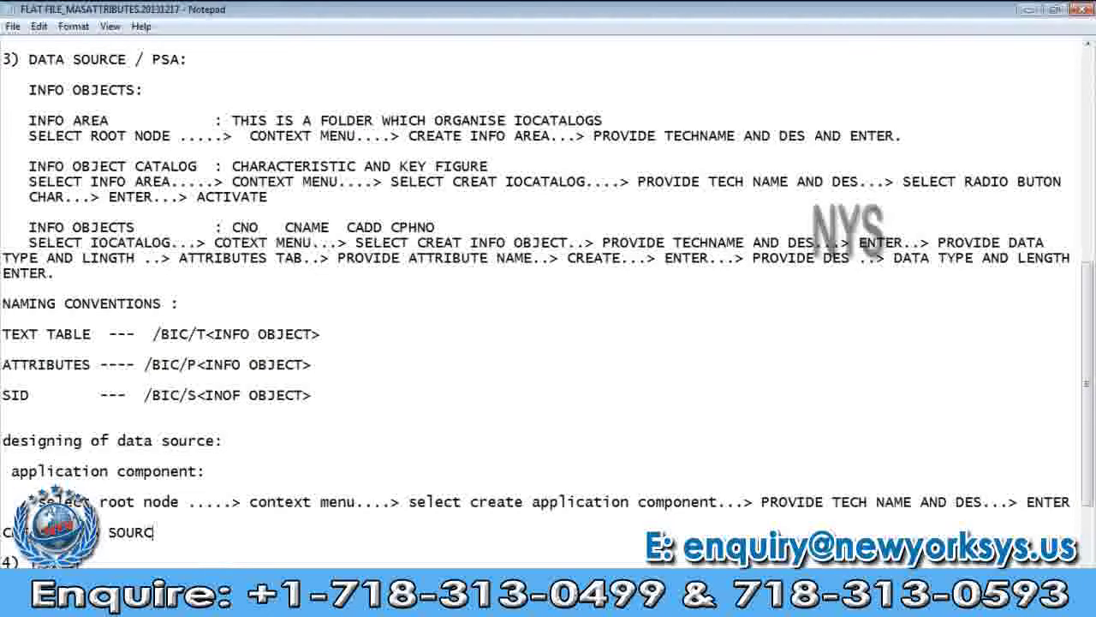
key(Return)
key(Return)
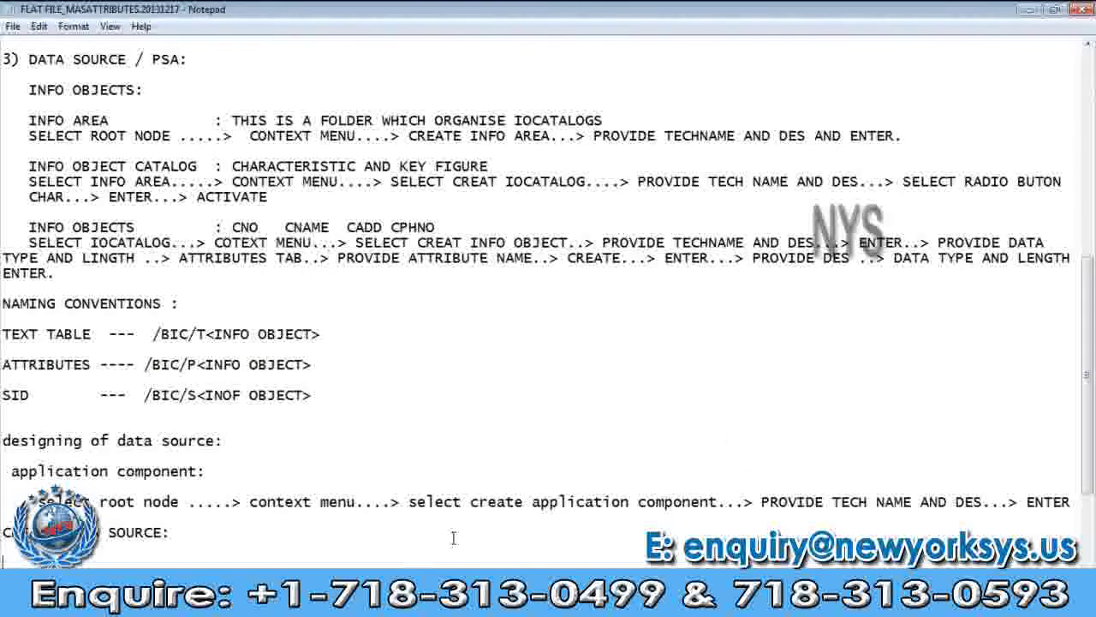
Switch to the SAP Data Warehousing Workbench and locate the Create DataSource command for the ZAC_MAST component
click(271, 603)
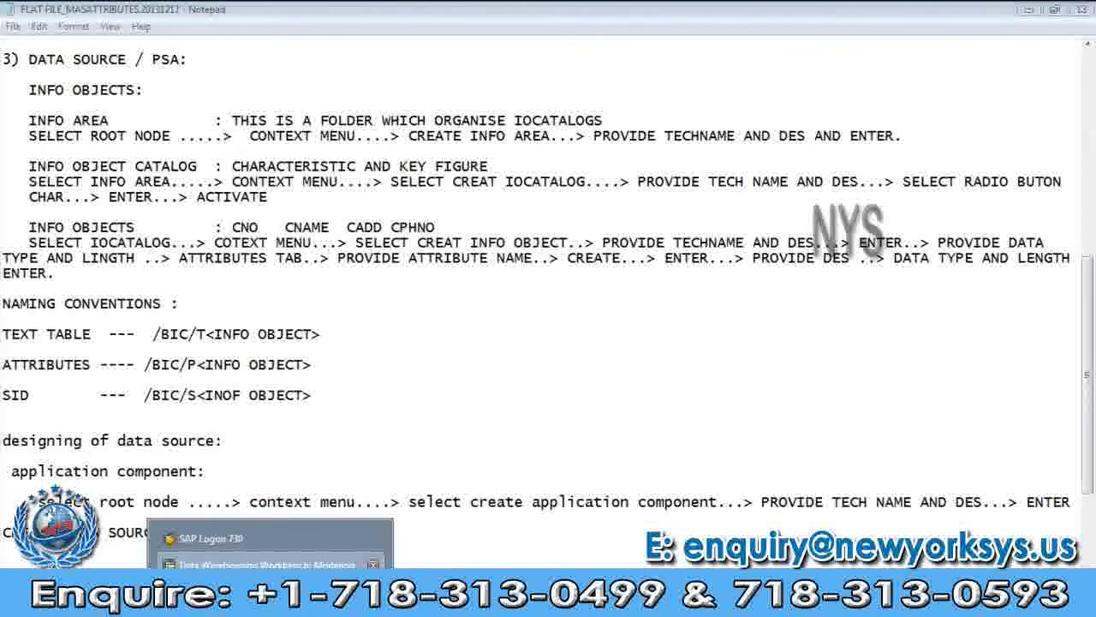
click(270, 565)
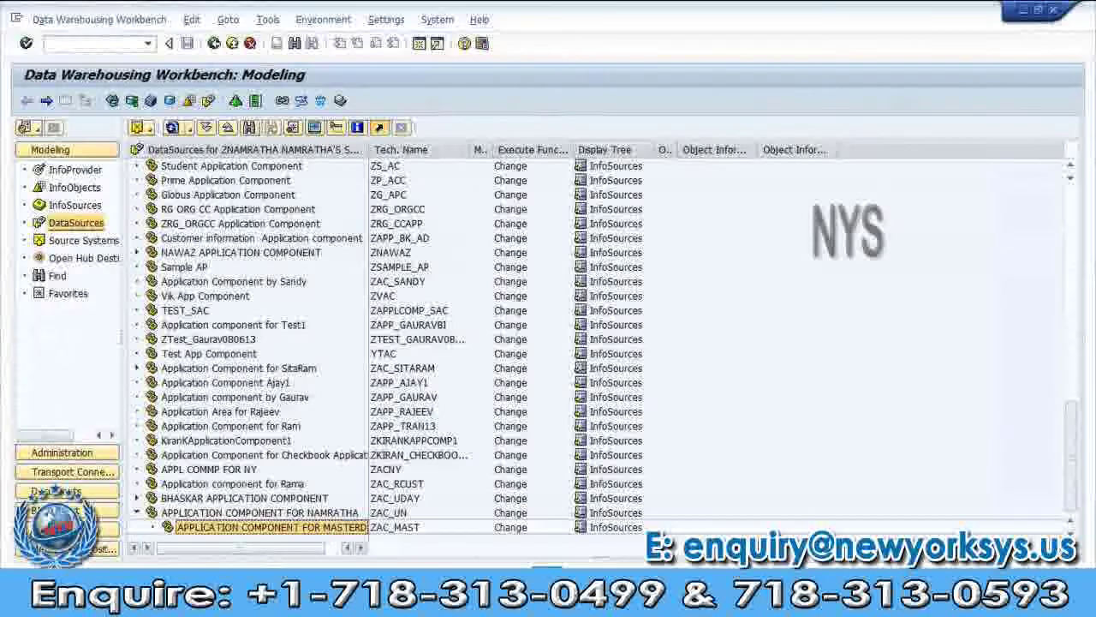
right_click(277, 534)
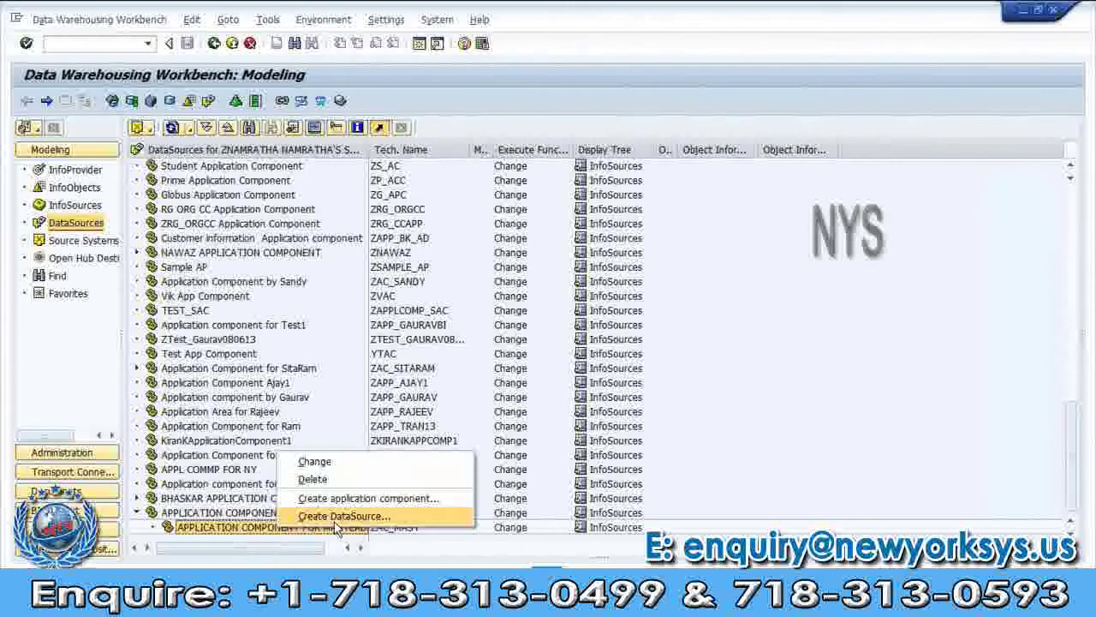
click(335, 516)
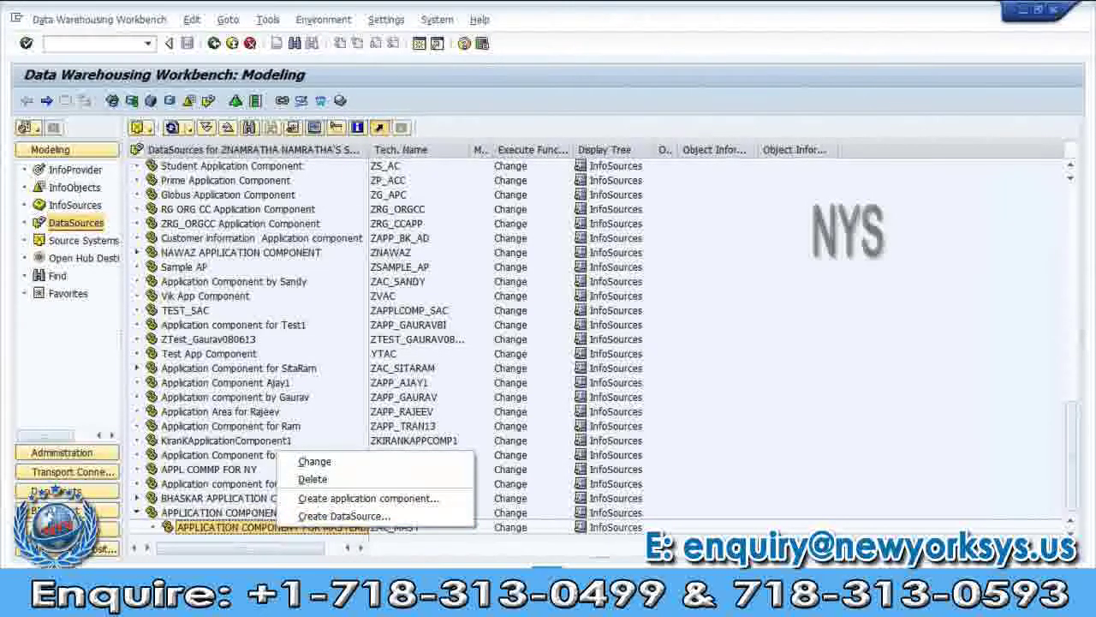
Switch to the Notepad notes and write the data source instruction "SELECT APPLICATION COMPONENT ...> CONTEXT MENU...> SELECT CREATE DS..>"
key(alt+Tab)
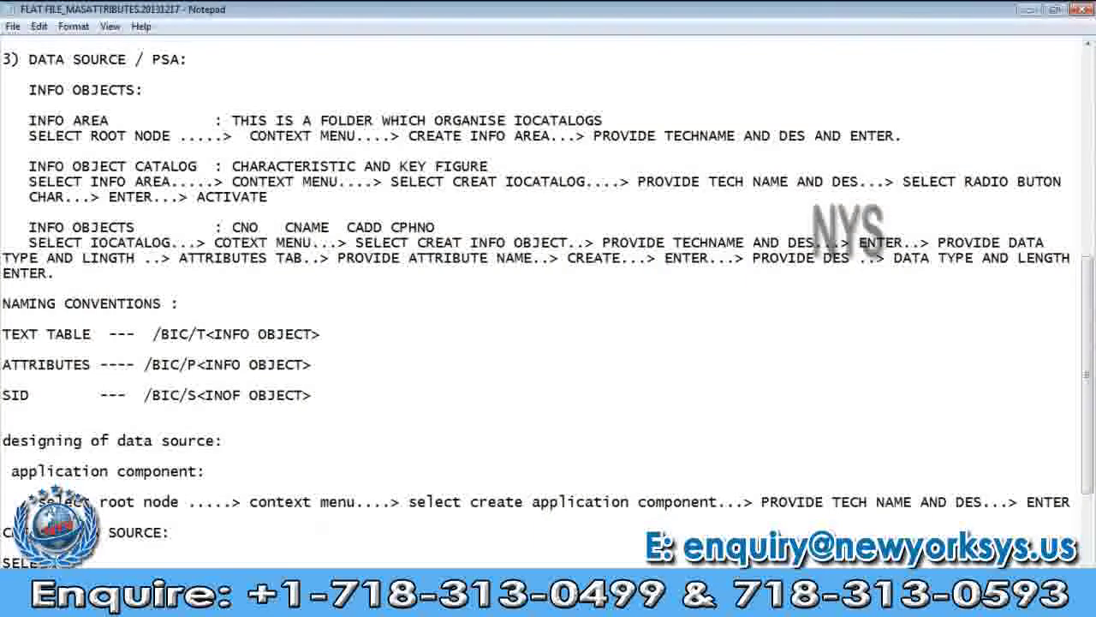
text(APPLICATI)
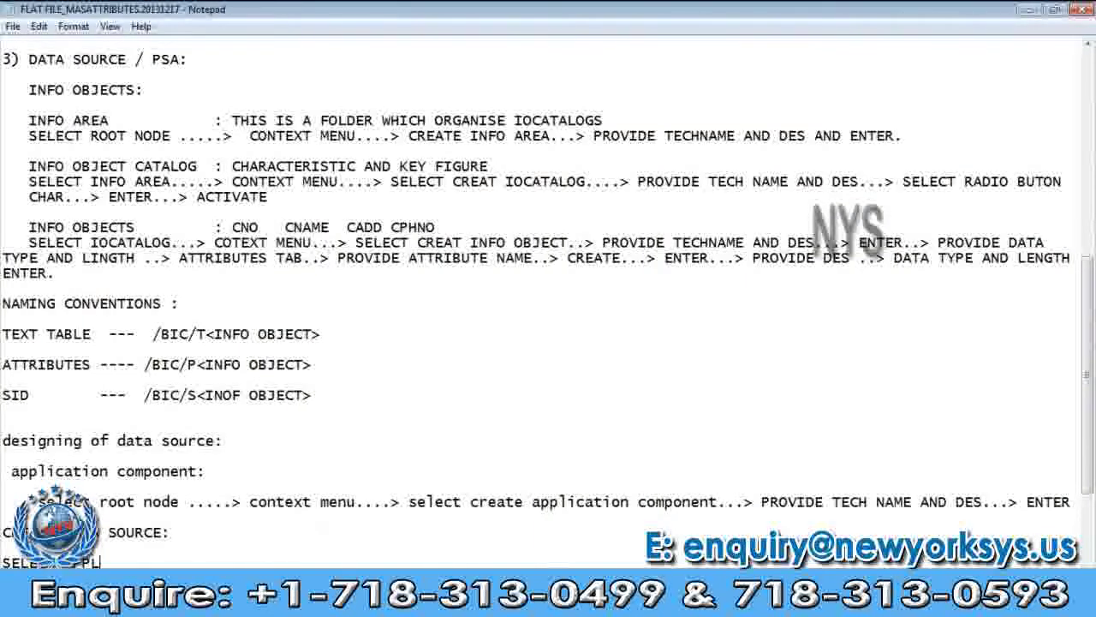
text(ON CO)
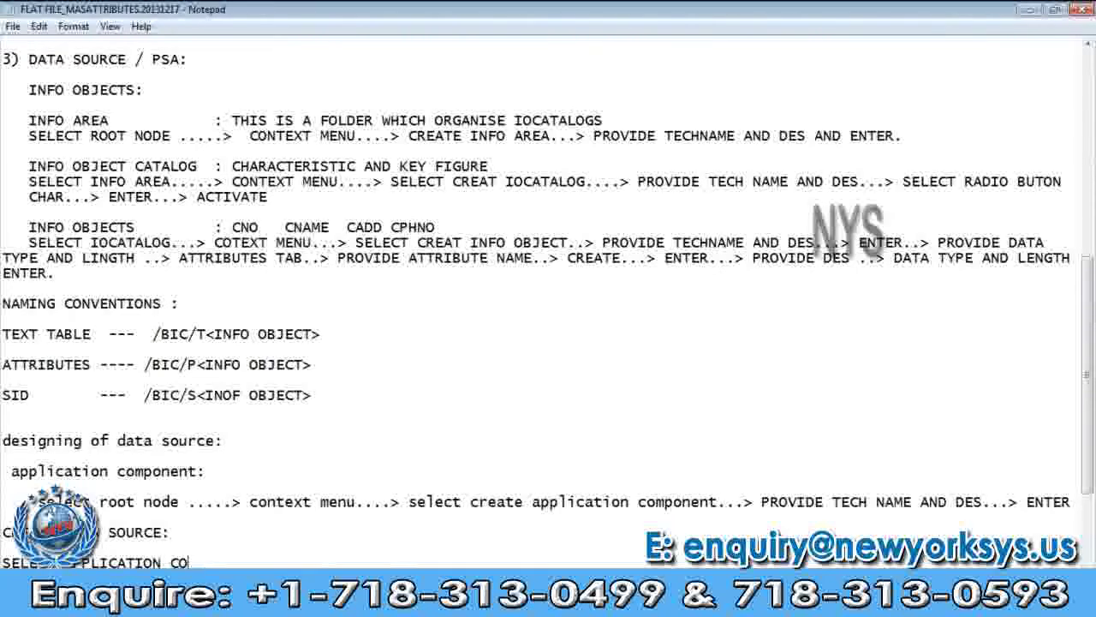
text(MPONENT)
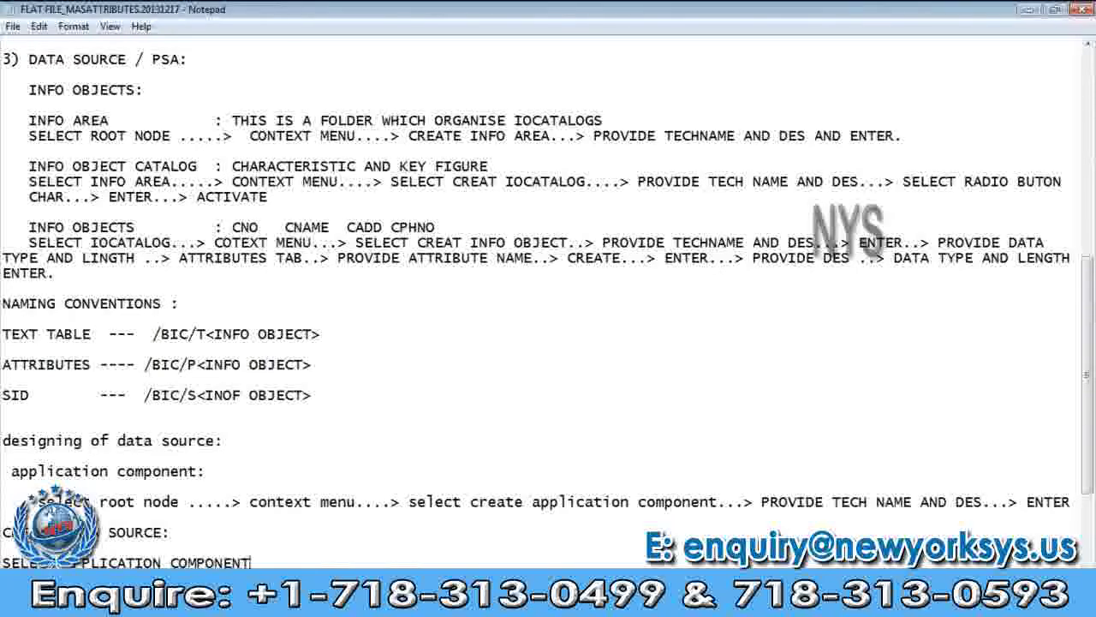
text( ...> )
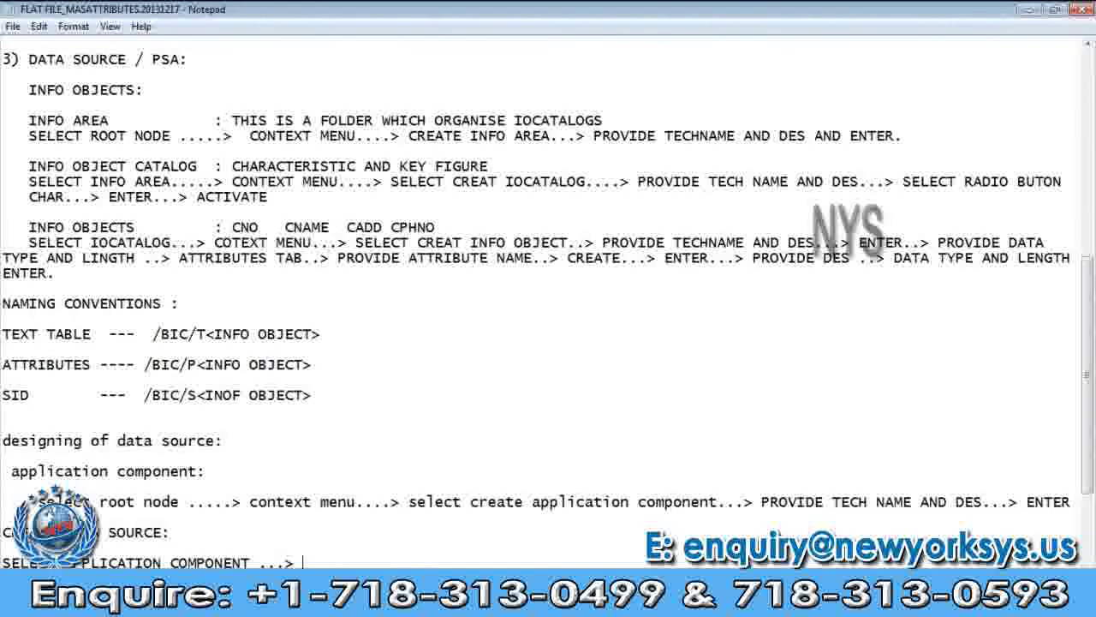
text(CO)
text(NTEXT)
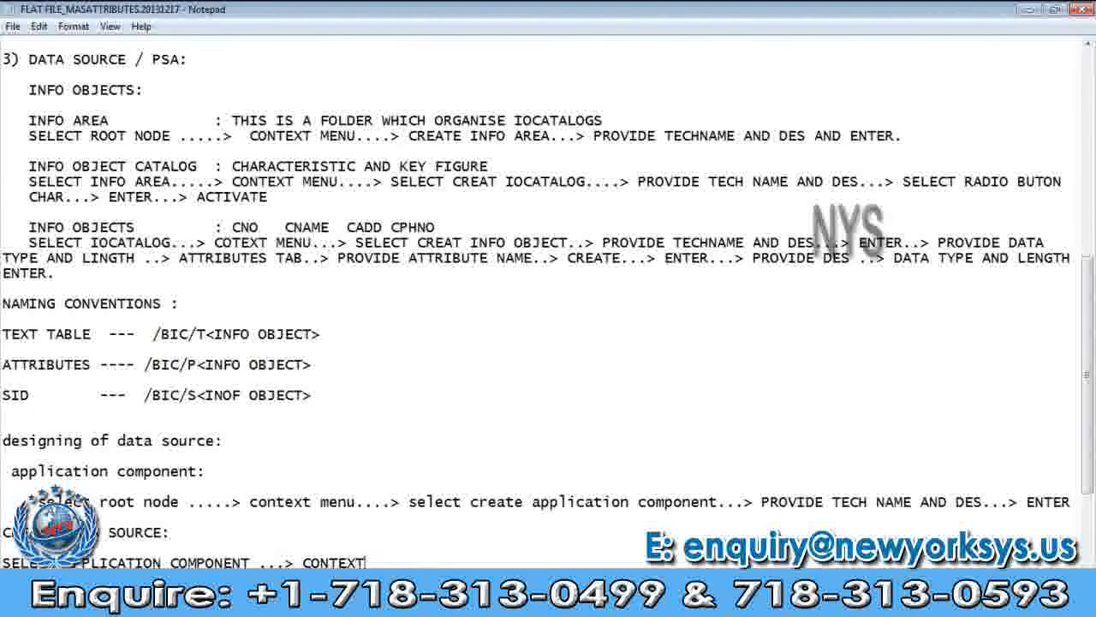
text( MENU.)
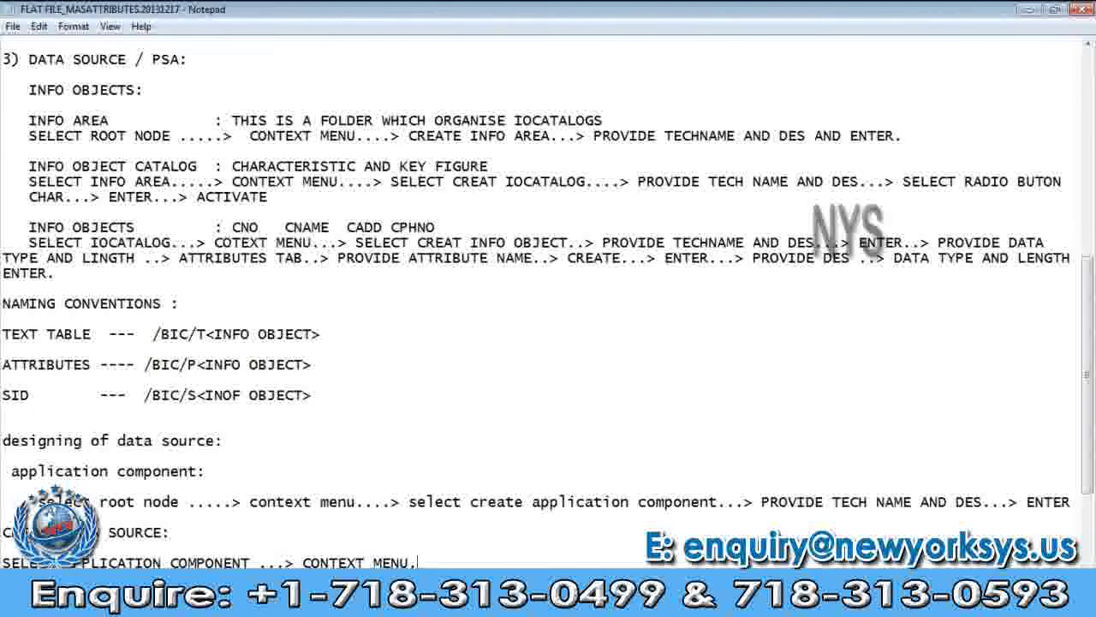
text(..>)
text( SELECT )
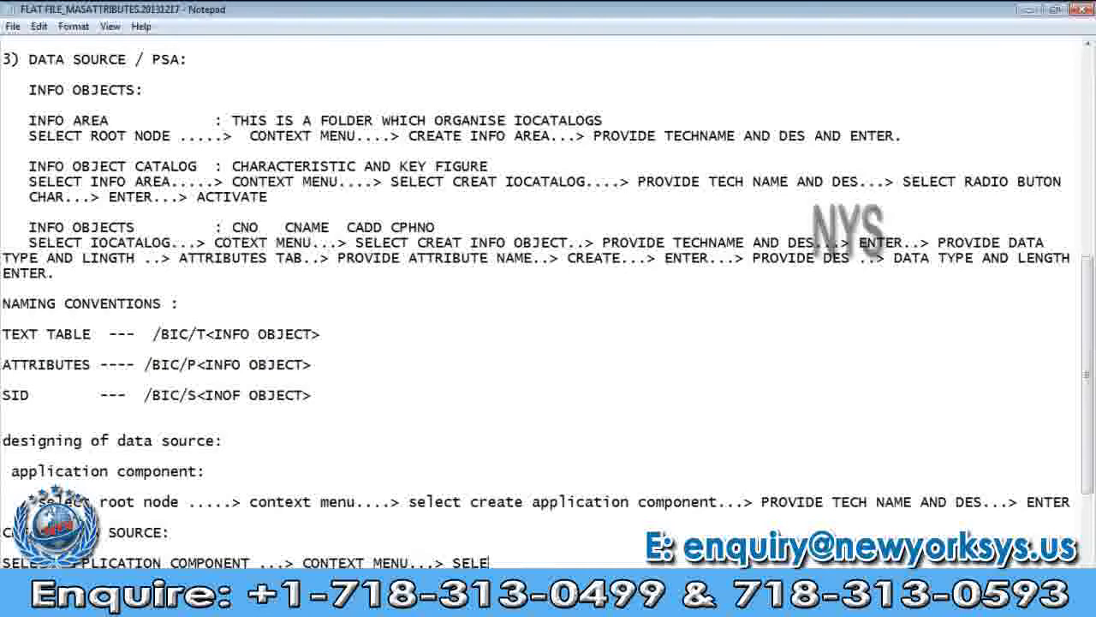
text(CREAT)
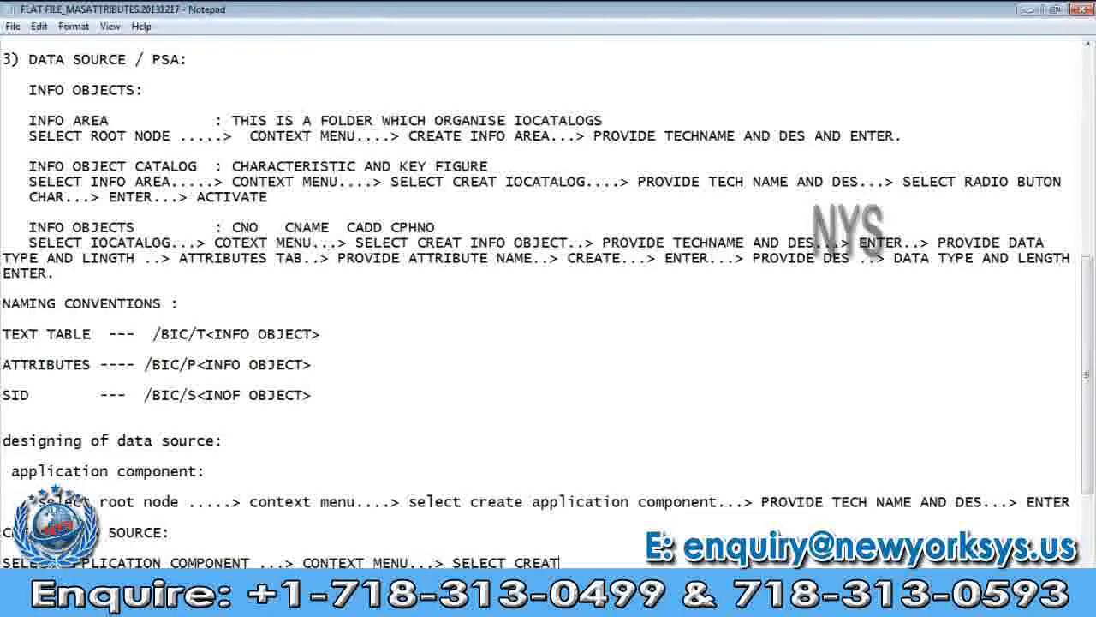
text(E DS)
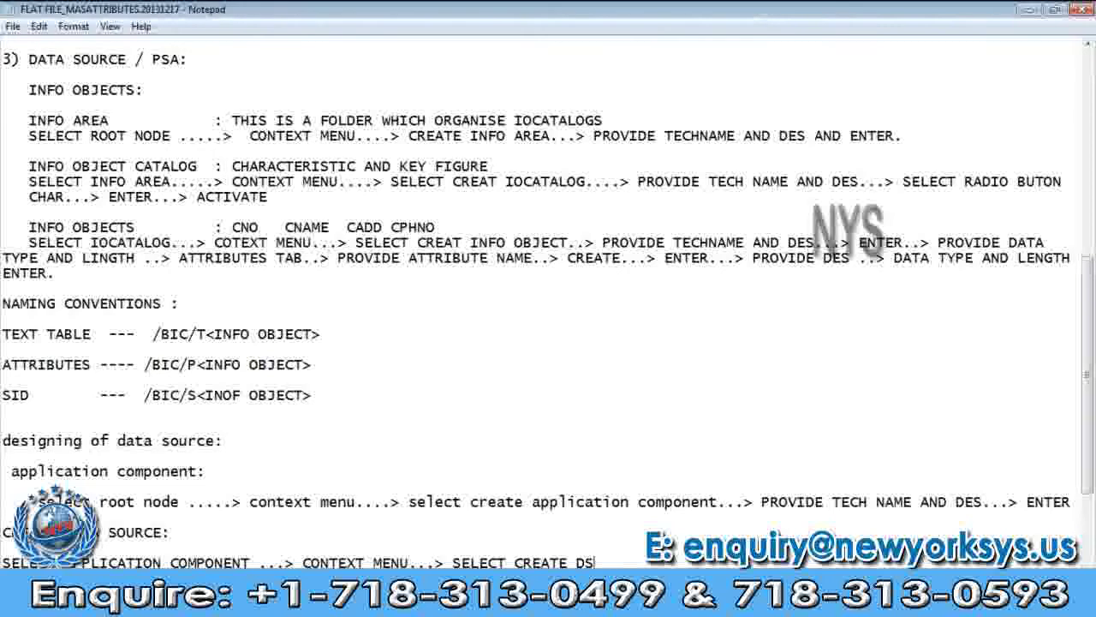
text(..>)
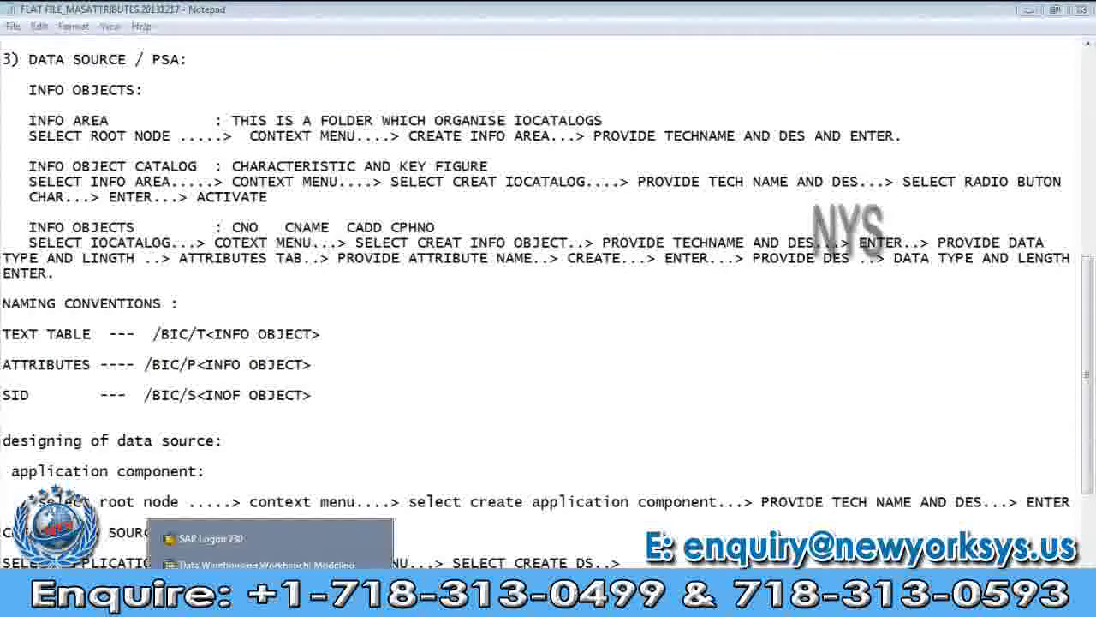
Switch to the Data Warehousing Workbench, start creating a DataSource under ZAC_MAST and look through the available data types
click(278, 533)
right_click(279, 531)
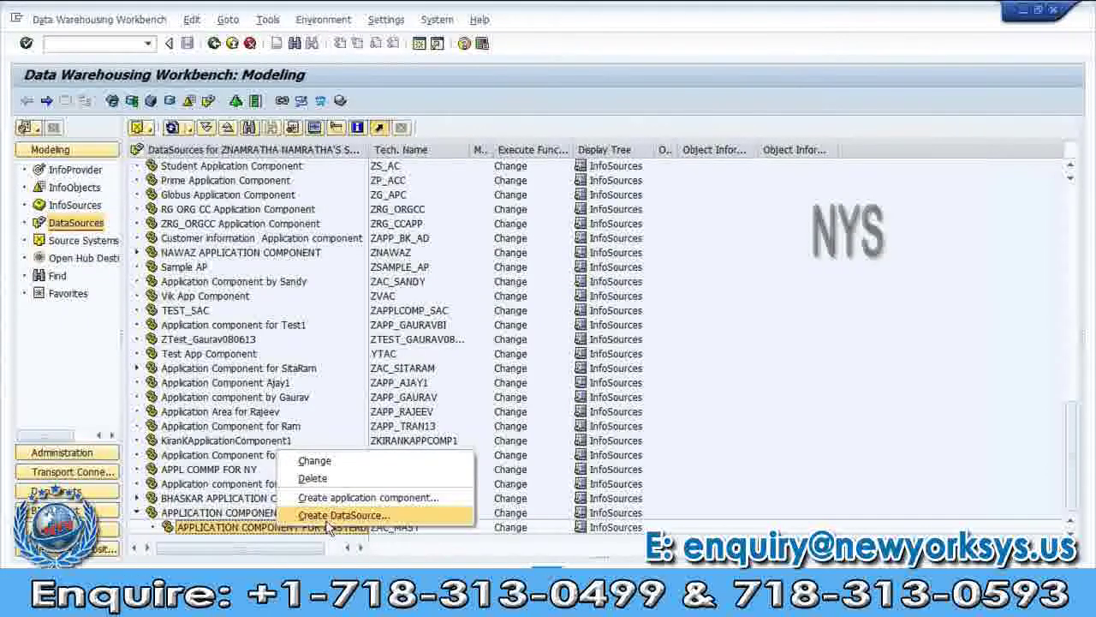
click(328, 517)
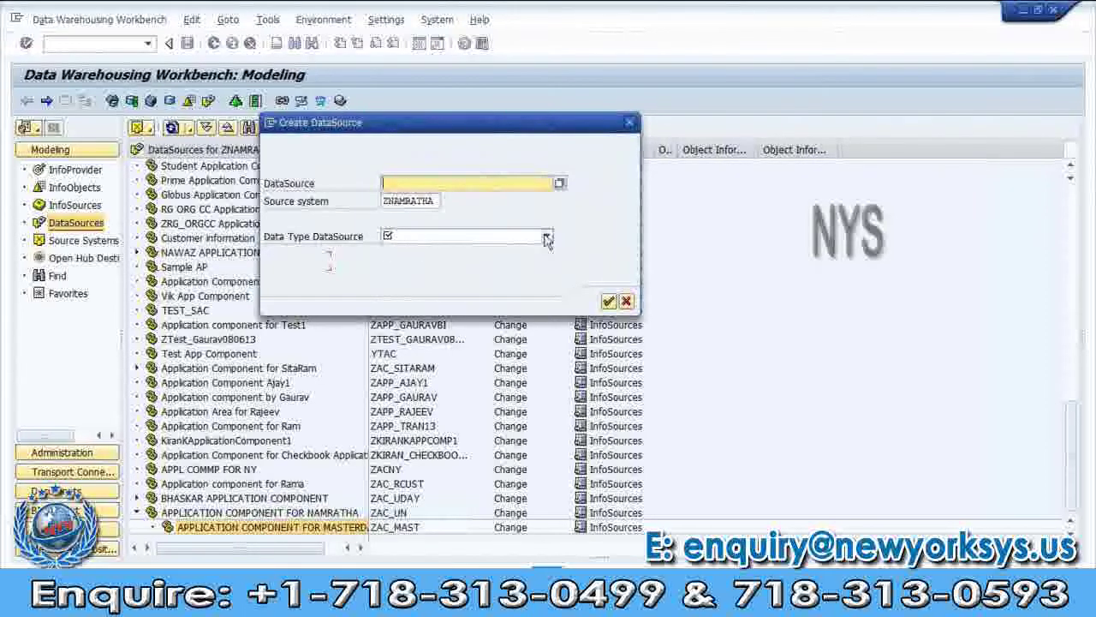
click(519, 241)
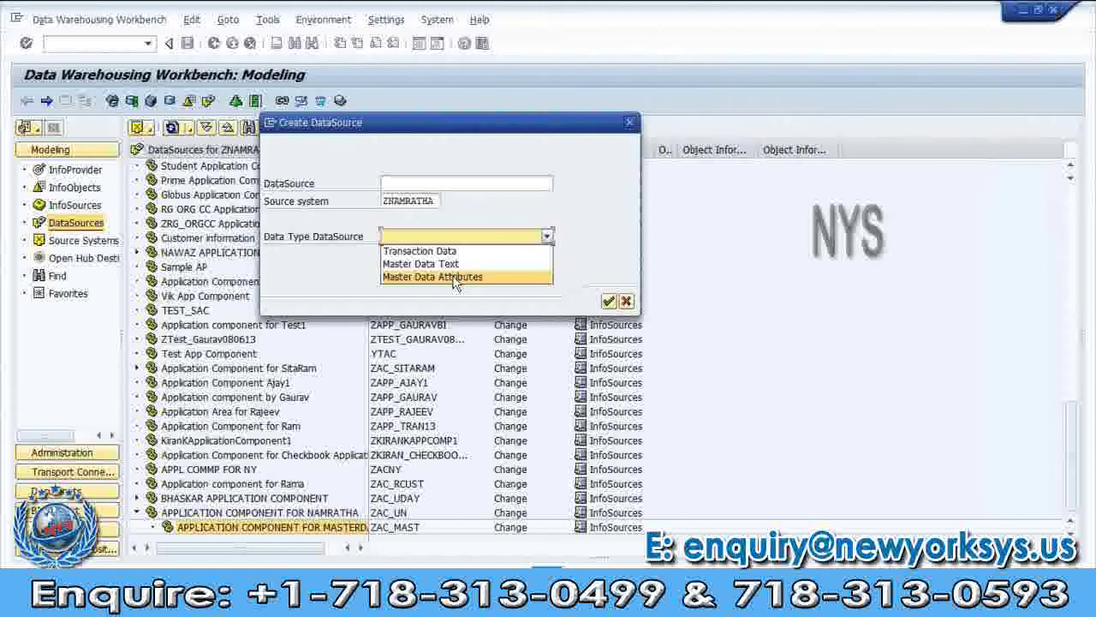
click(455, 190)
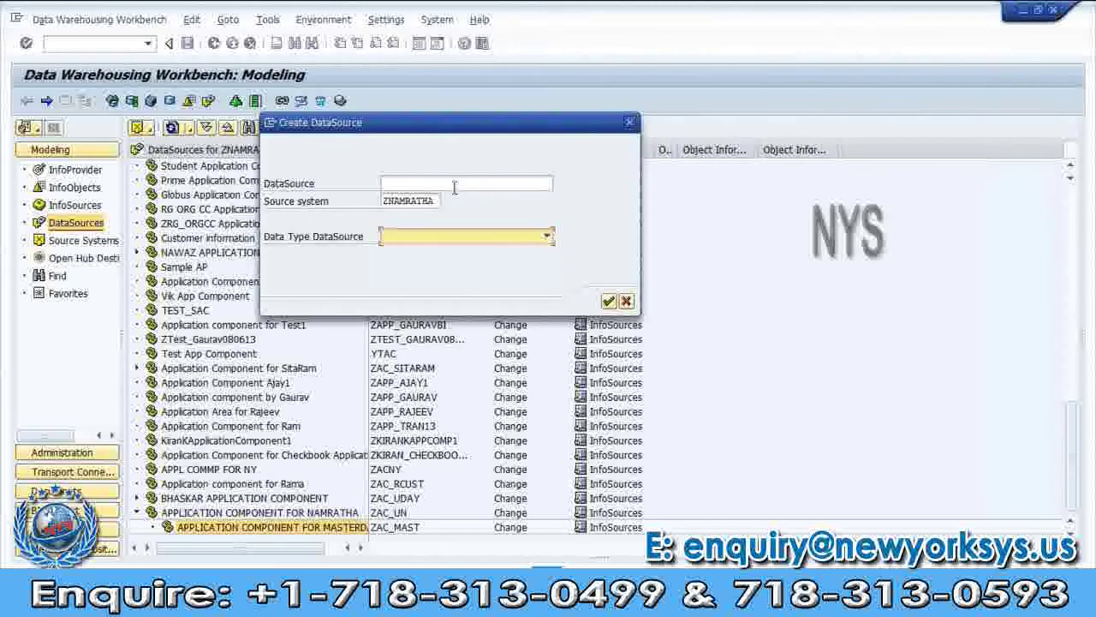
Name the new DataSource ZDS_MASD
click(455, 188)
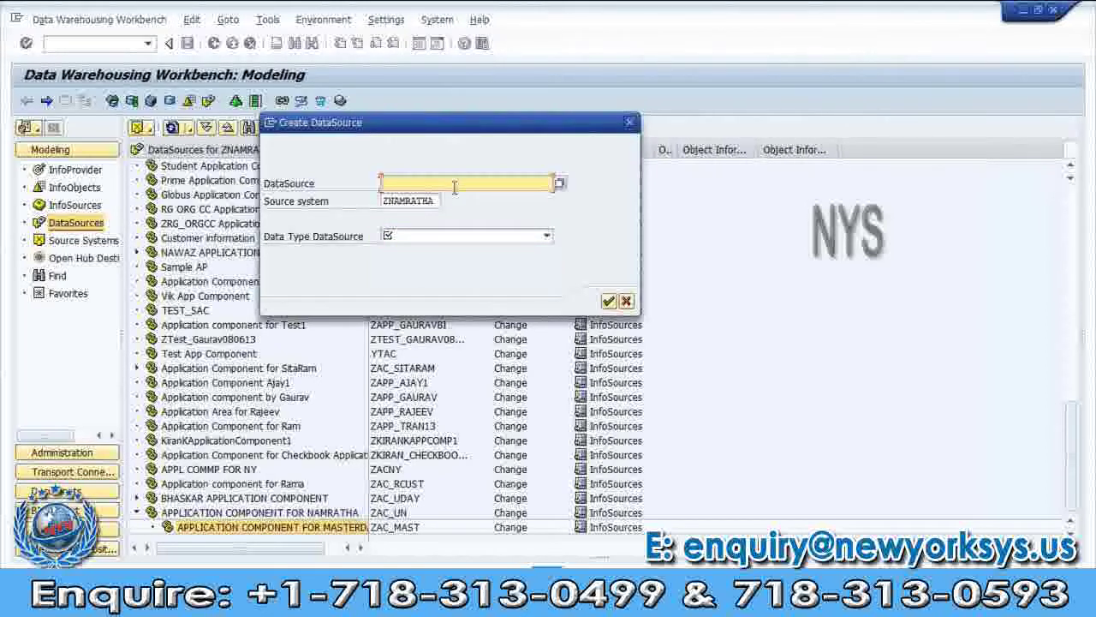
text(ZS)
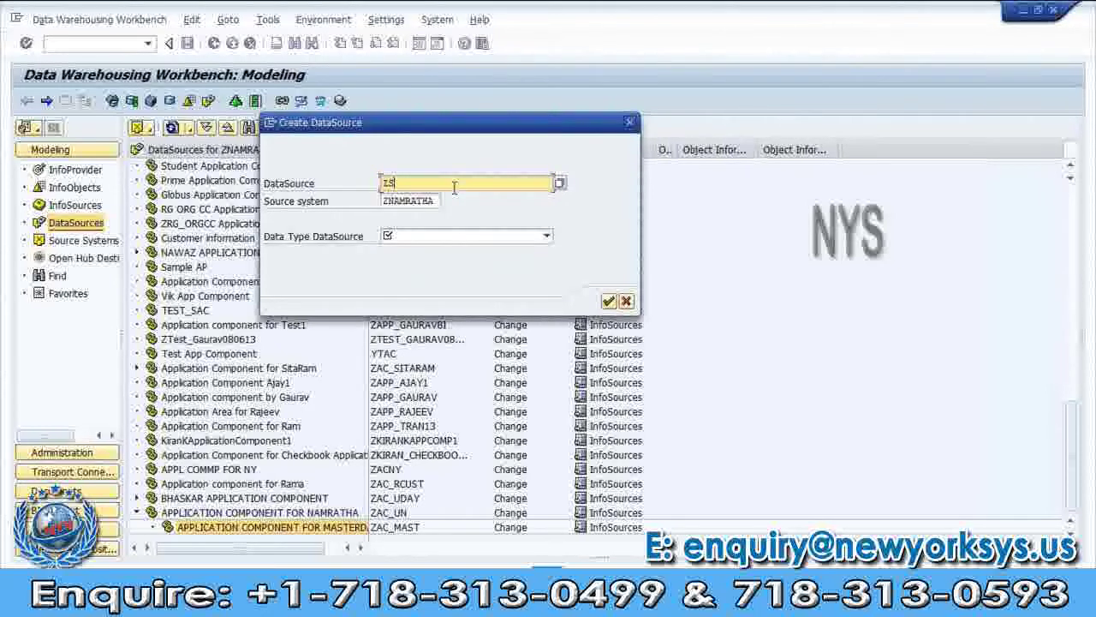
key(BackSpace)
text(DS_)
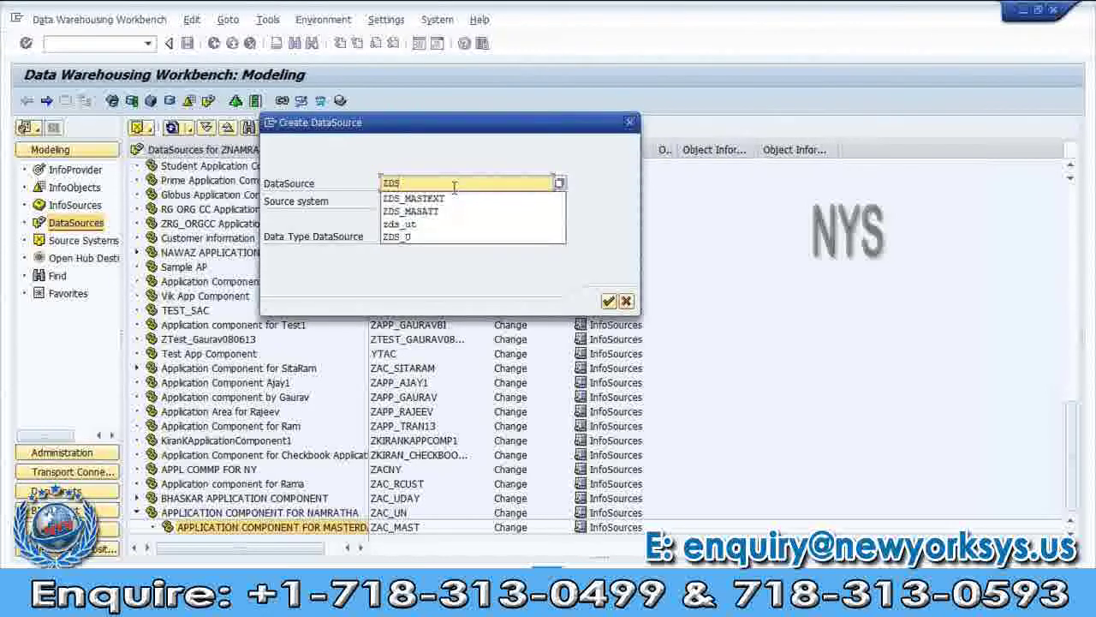
text(MA)
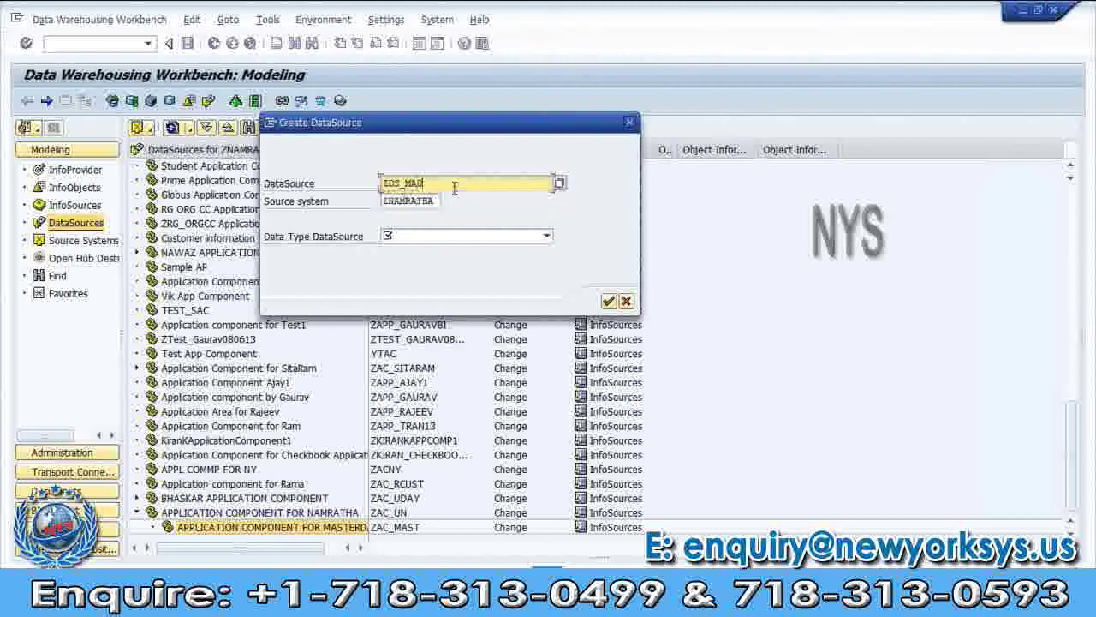
text(S)
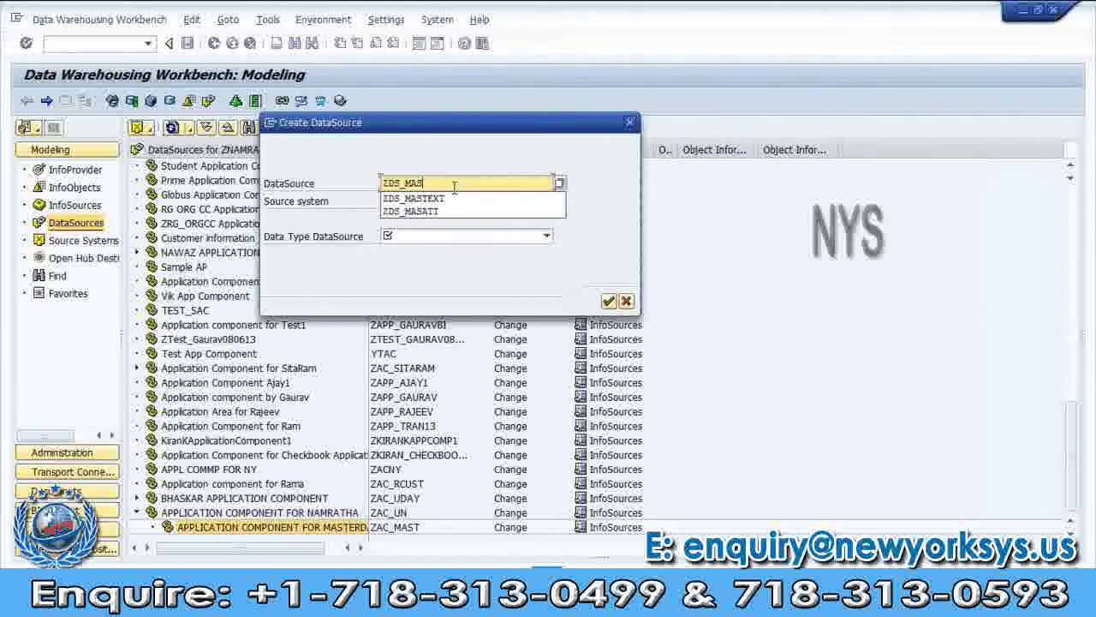
text(D)
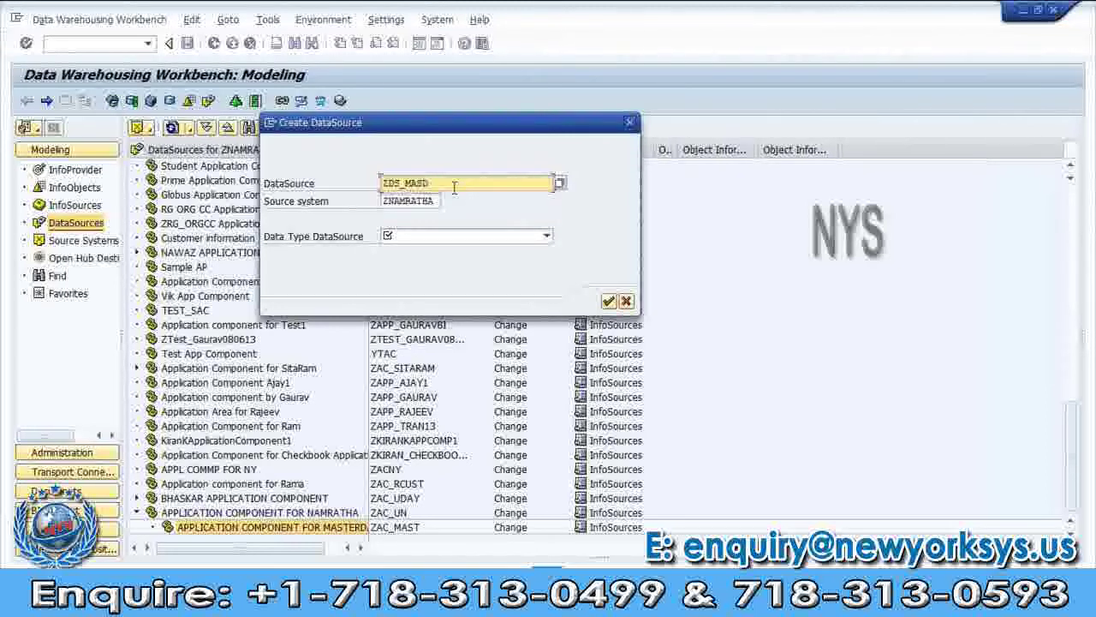
Set the data type of the new DataSource to Master Data Attributes
click(547, 235)
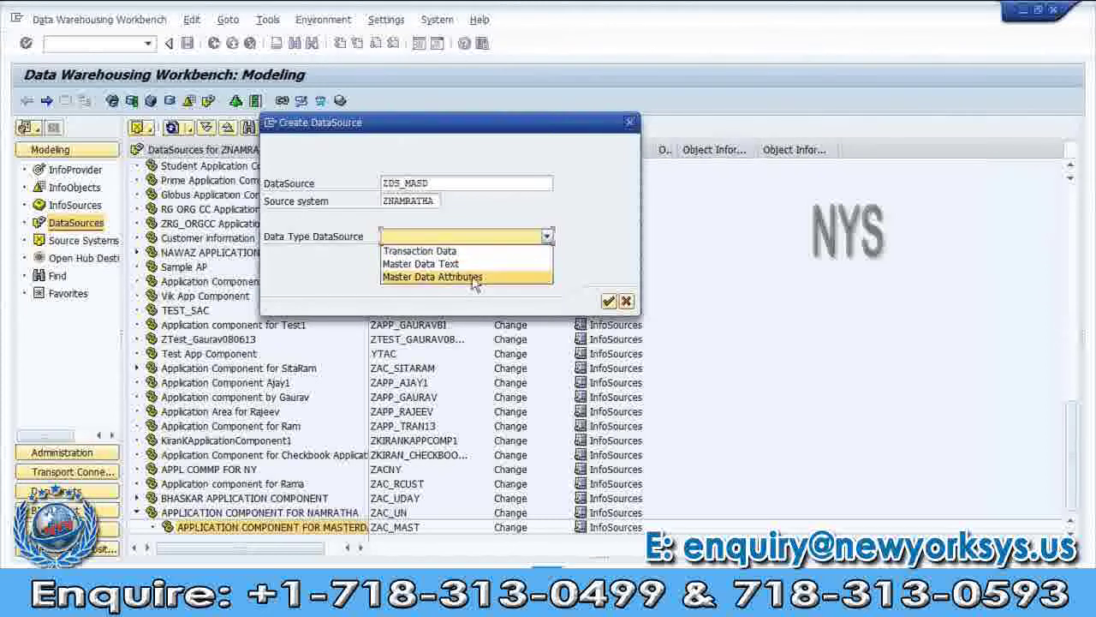
click(473, 278)
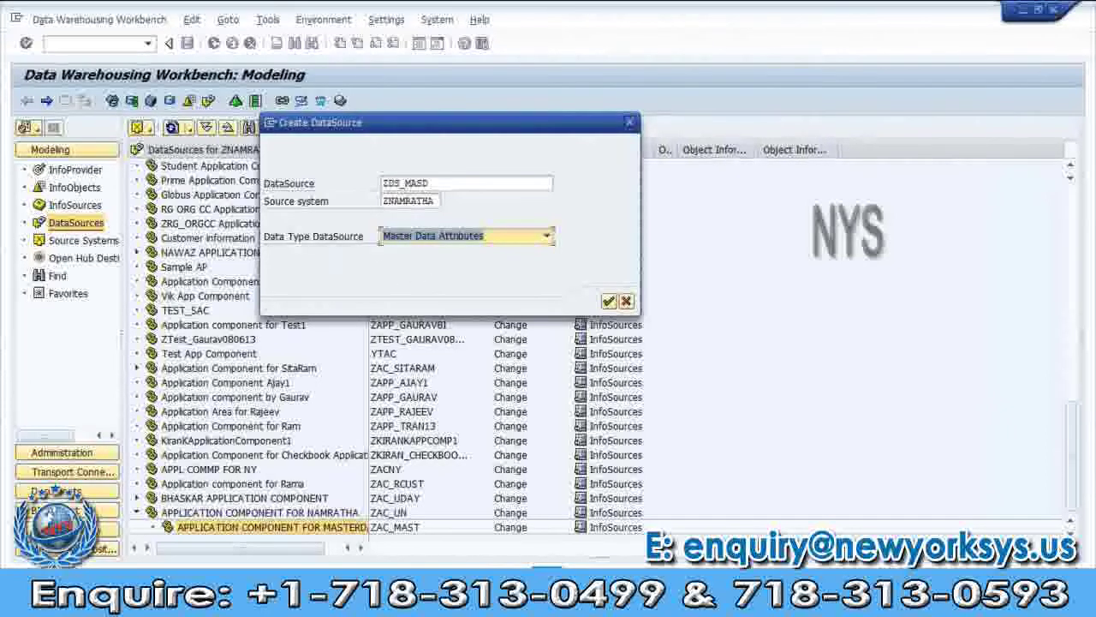
key(Return)
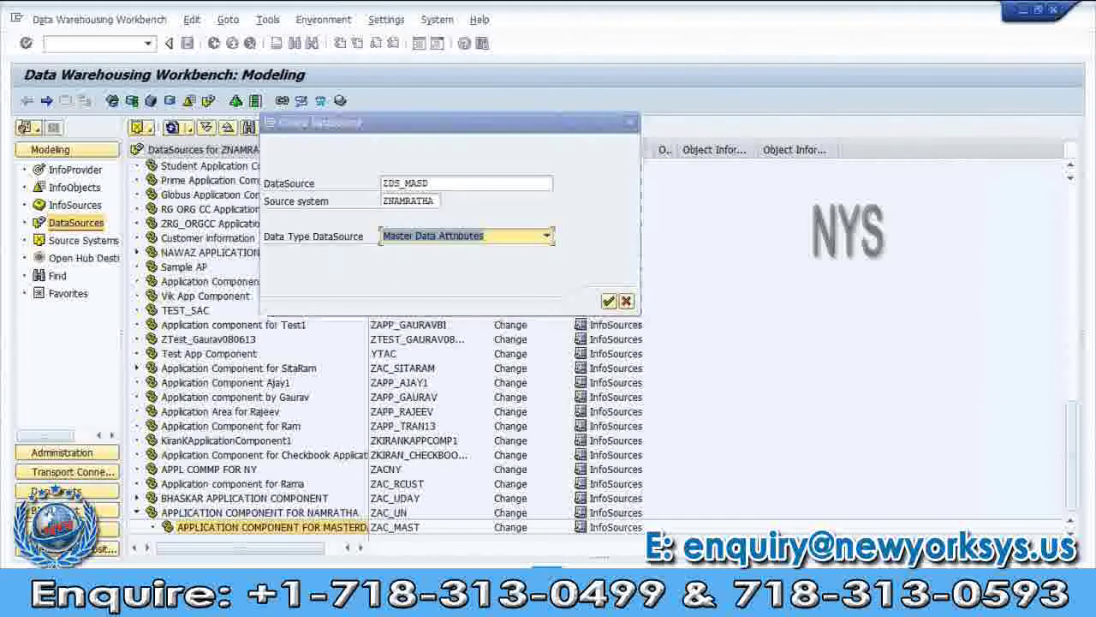
Switch to the Notepad notes and append "PROVIDE THE TECH NAME...> TYPE OF DS" and a closing enter instruction to the data source line
key(alt+Tab)
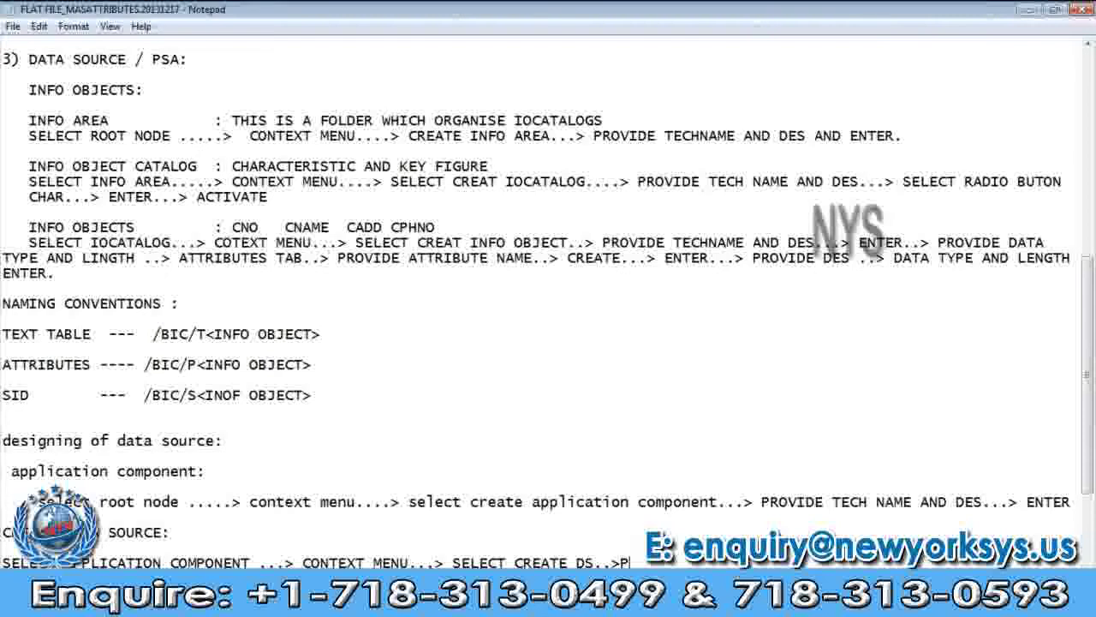
text(OVIDE THE)
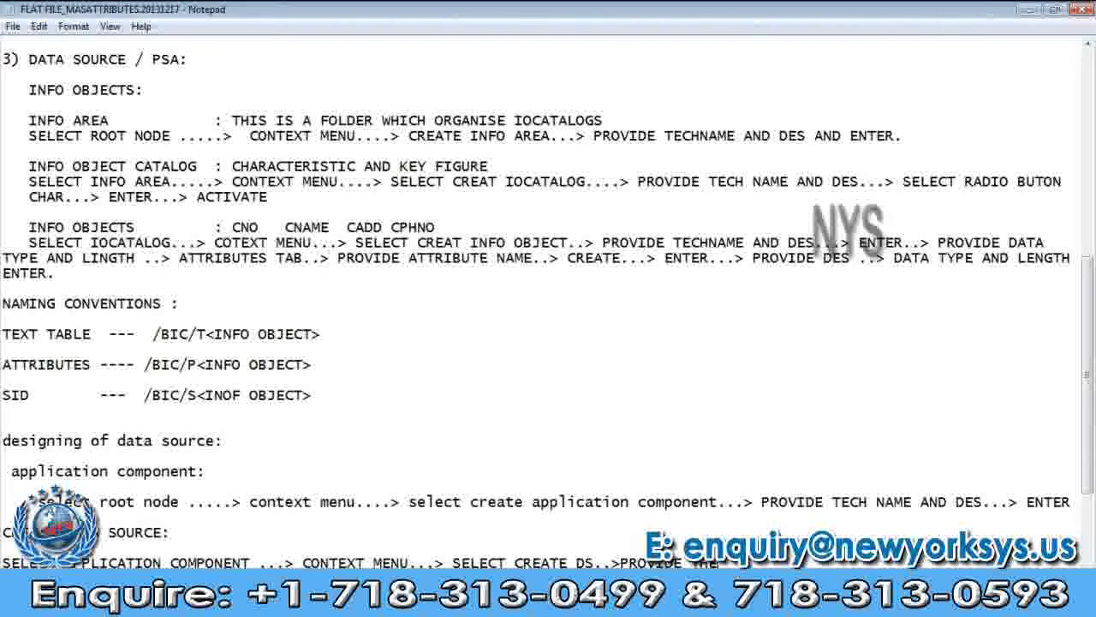
text( FLAT ANA)
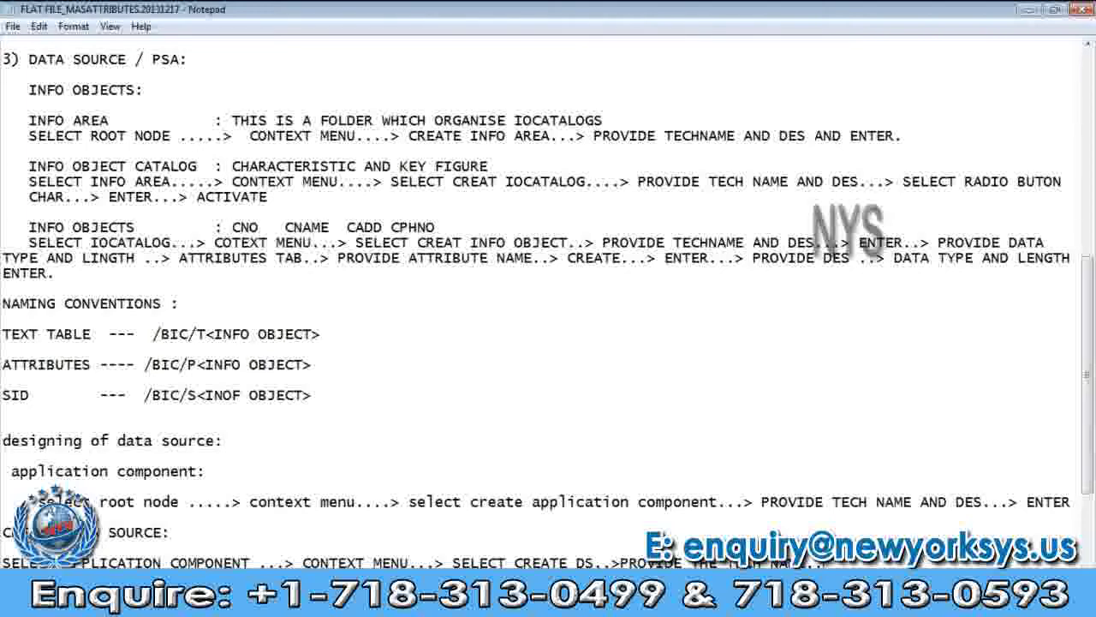
text(...> TYPE)
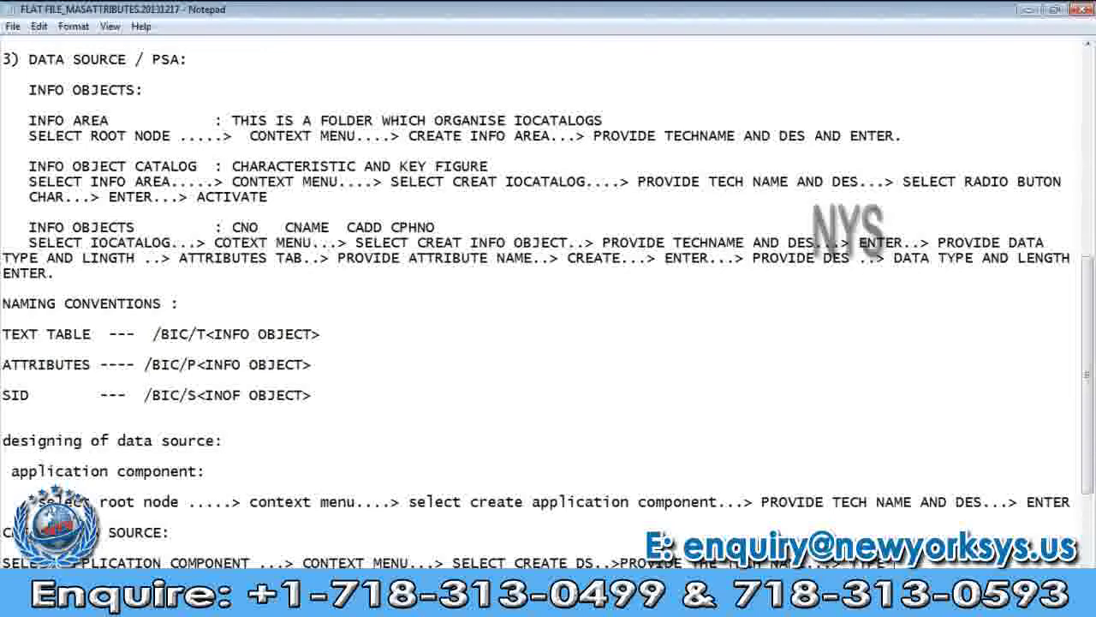
text( OF DS)
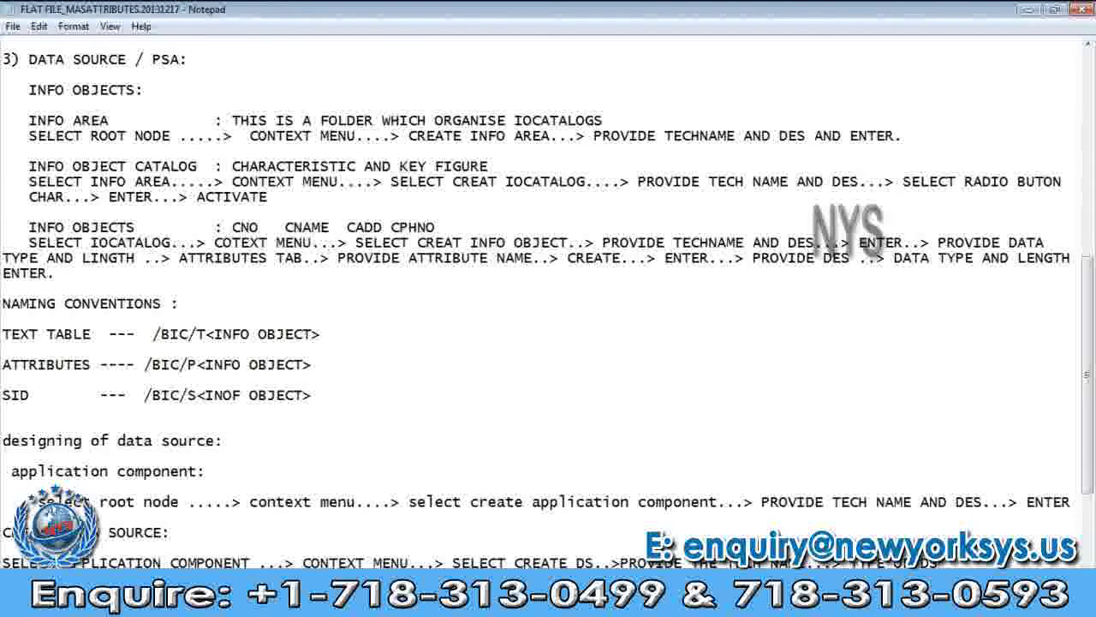
text(..>ENT)
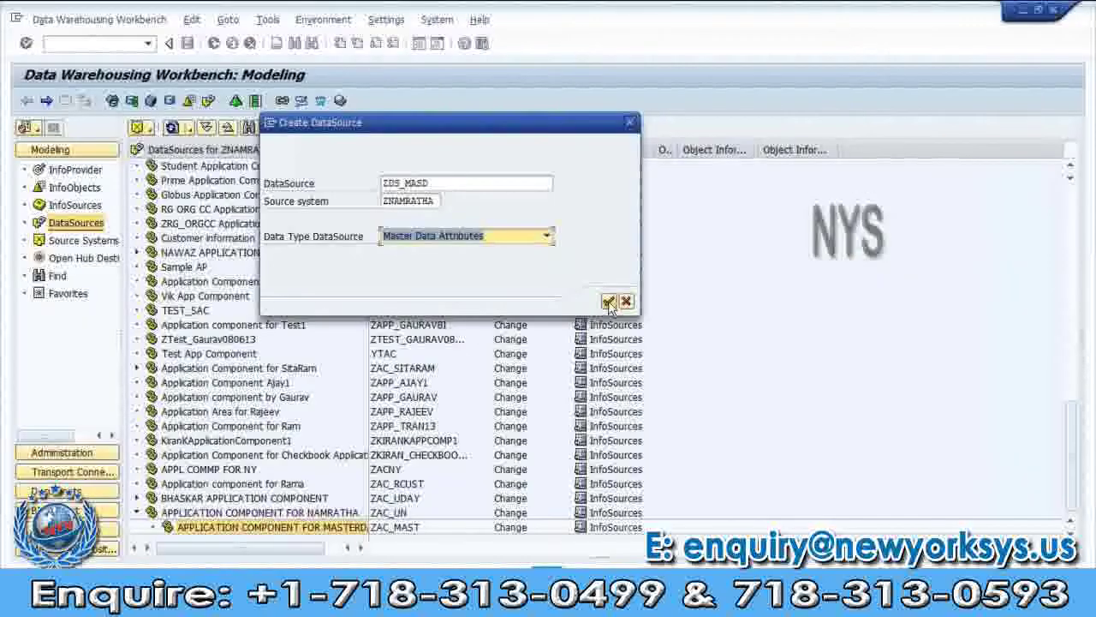
Return to the Data Warehousing Workbench, confirm the creation of ZDS_MASD and keep the navigation area hidden beside its general information
click(608, 302)
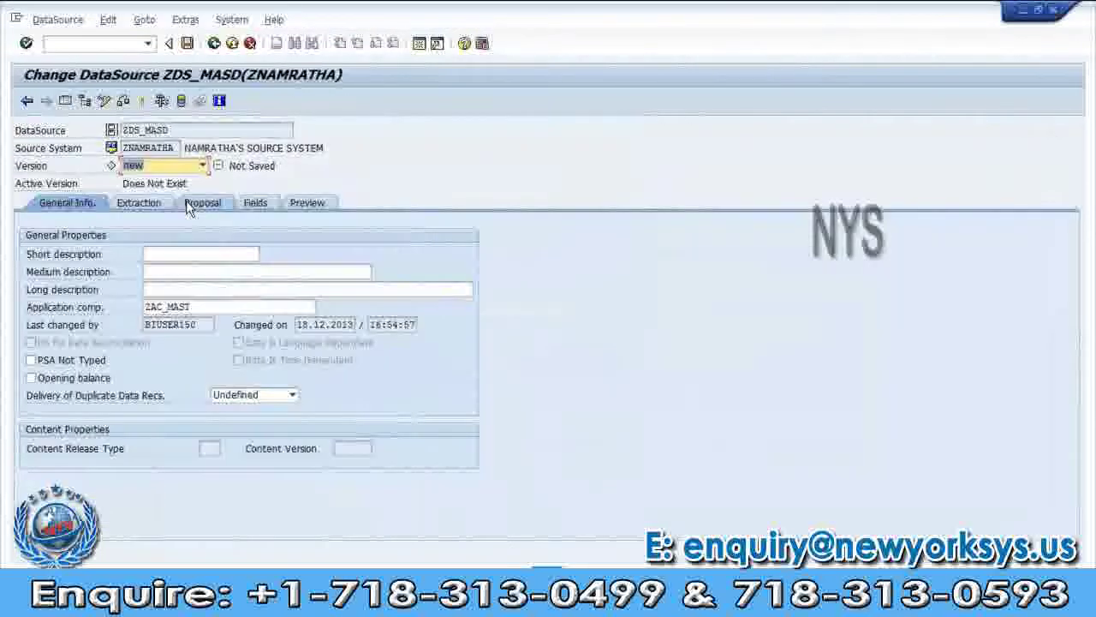
click(66, 100)
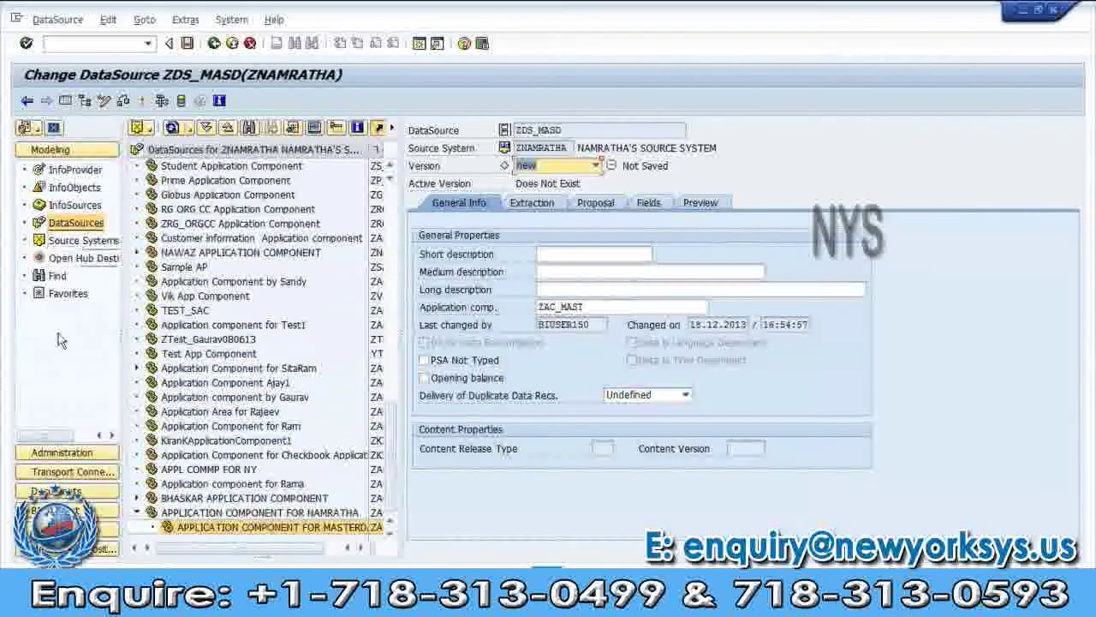
click(65, 100)
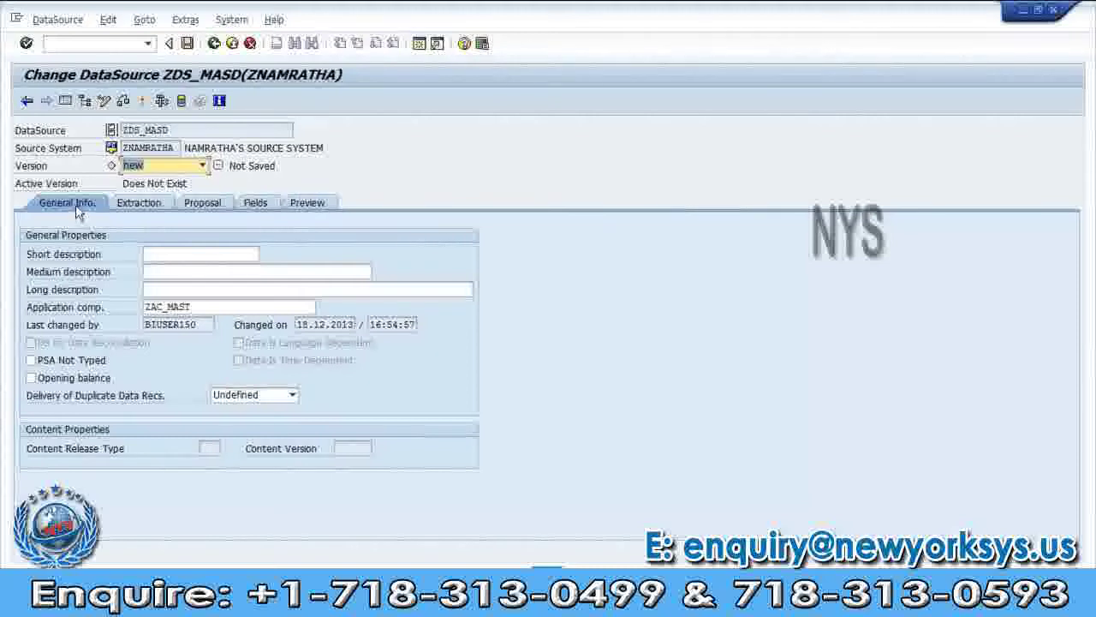
click(251, 210)
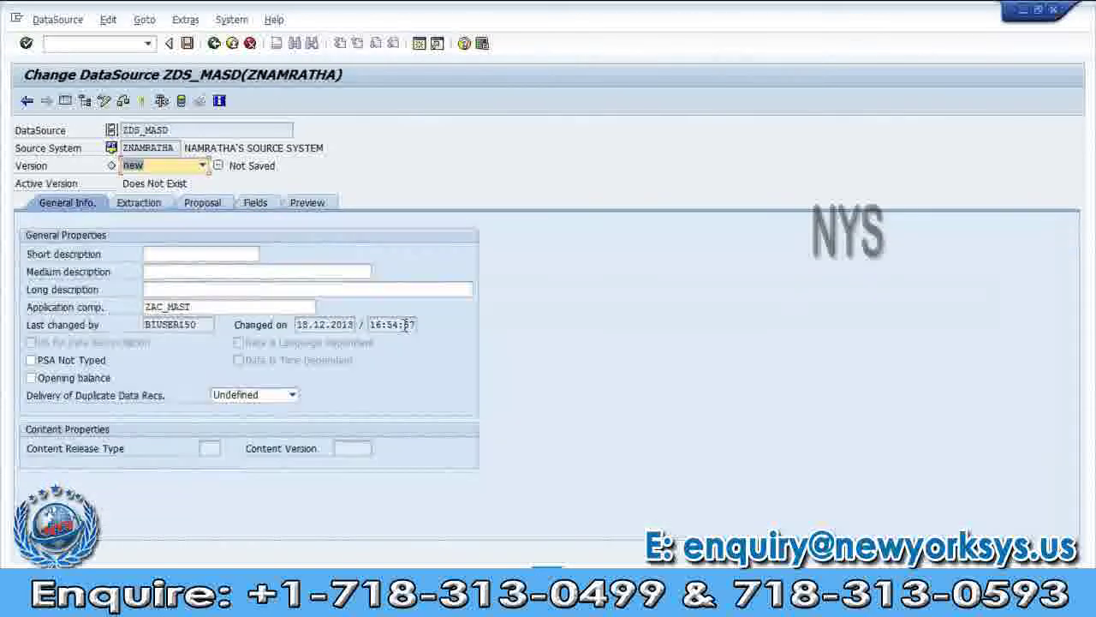
Enter the short and medium descriptions as DS and the long description as DS FOR MASTER DATA for the DataSource
click(228, 255)
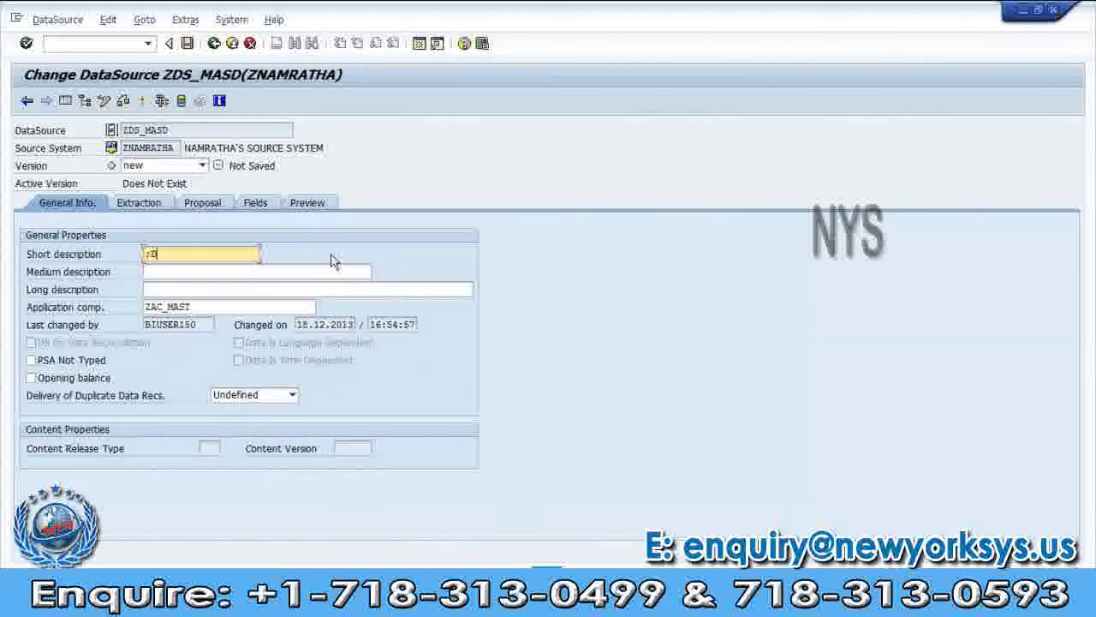
text(DS)
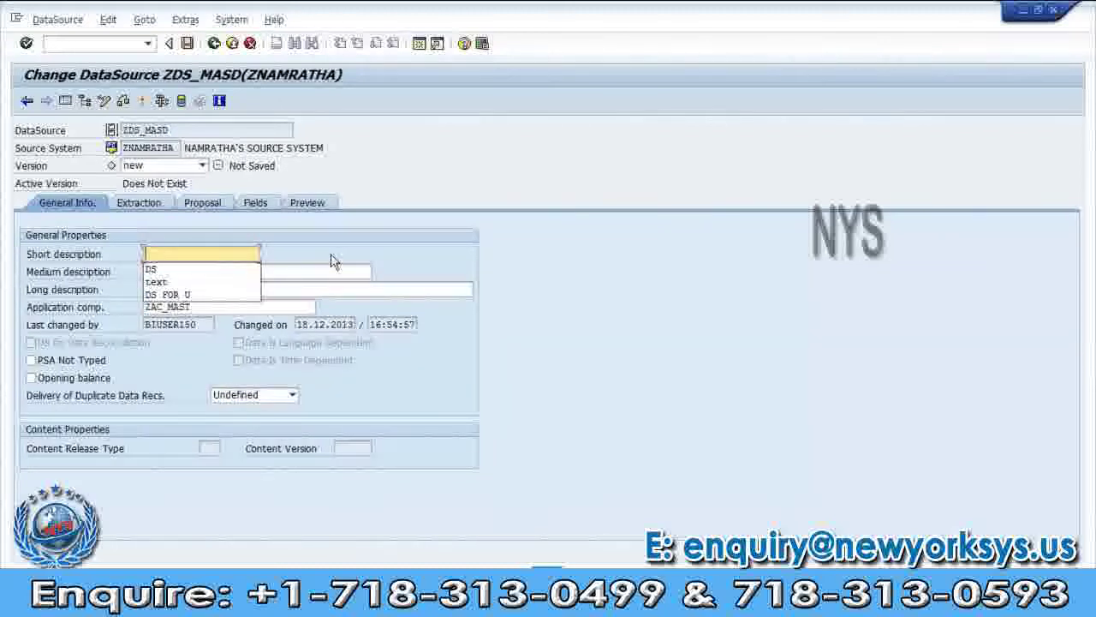
key(Tab)
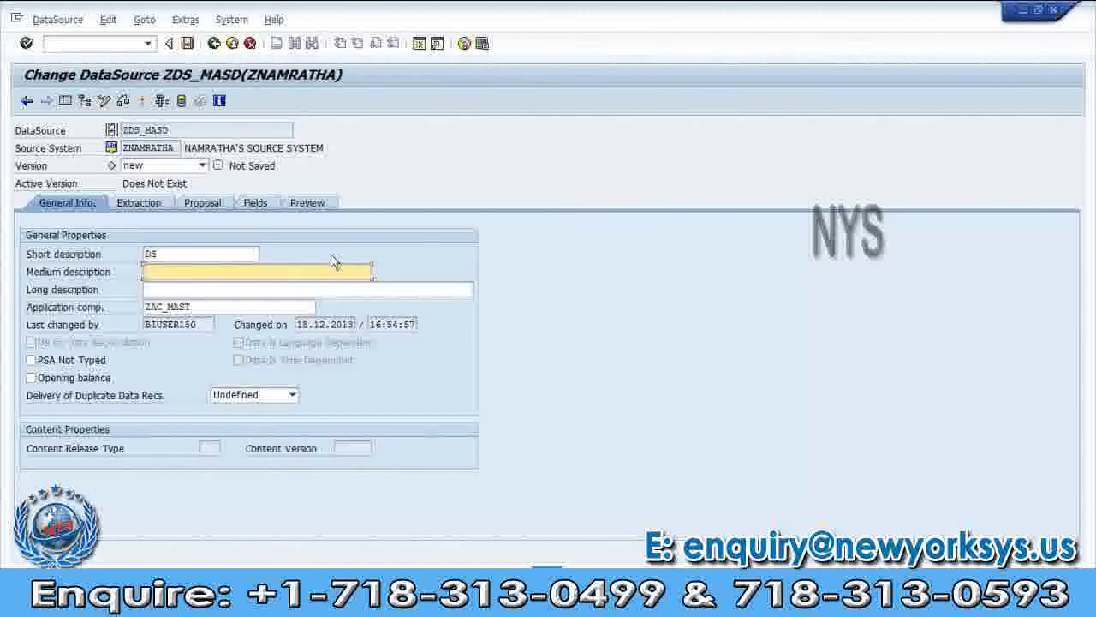
text(DS)
key(Tab)
text(D)
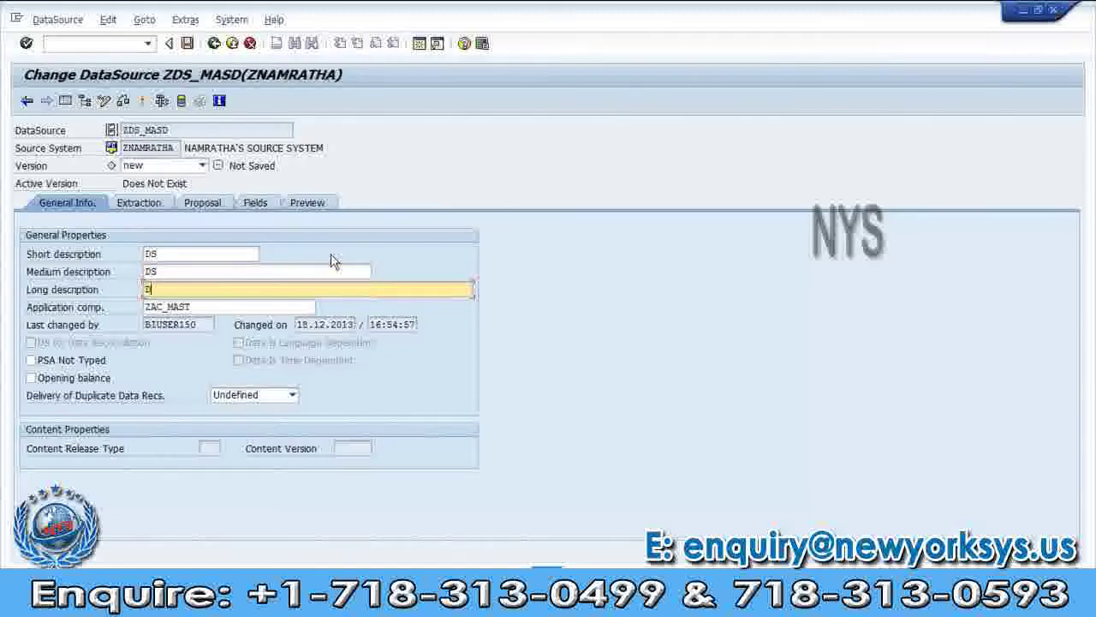
text(S FOR MASTER DATA)
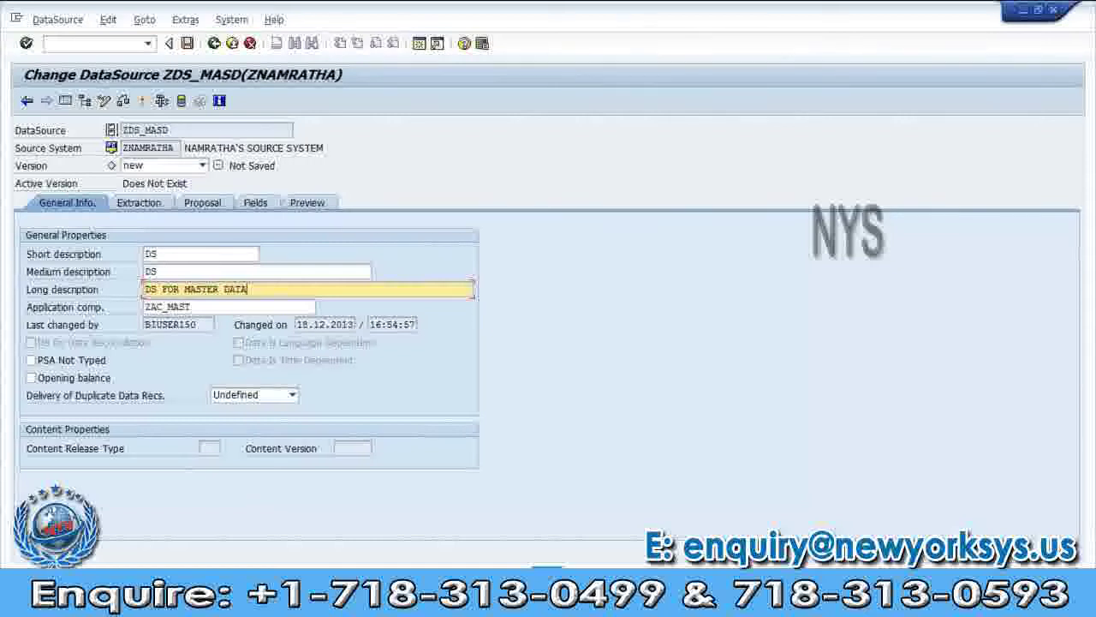
Switch to the Notepad notes and append "UNDER GENERAL ...> PROVIDE THE DES...> ENTER INTO FILEDS TAB...>" to the data source line
key(alt+Tab)
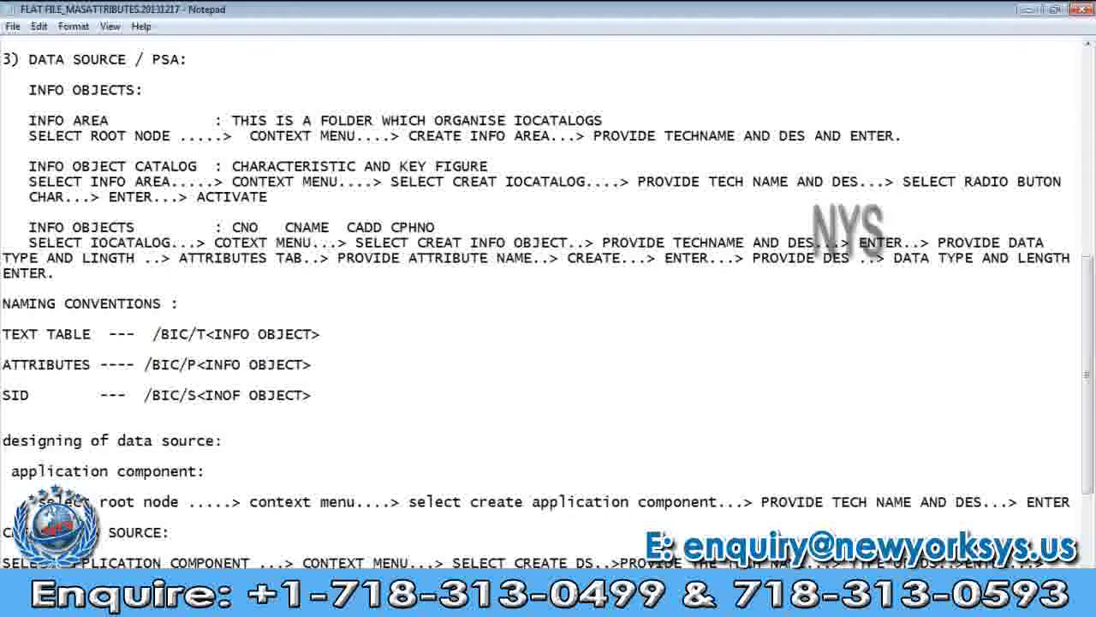
key(Down)
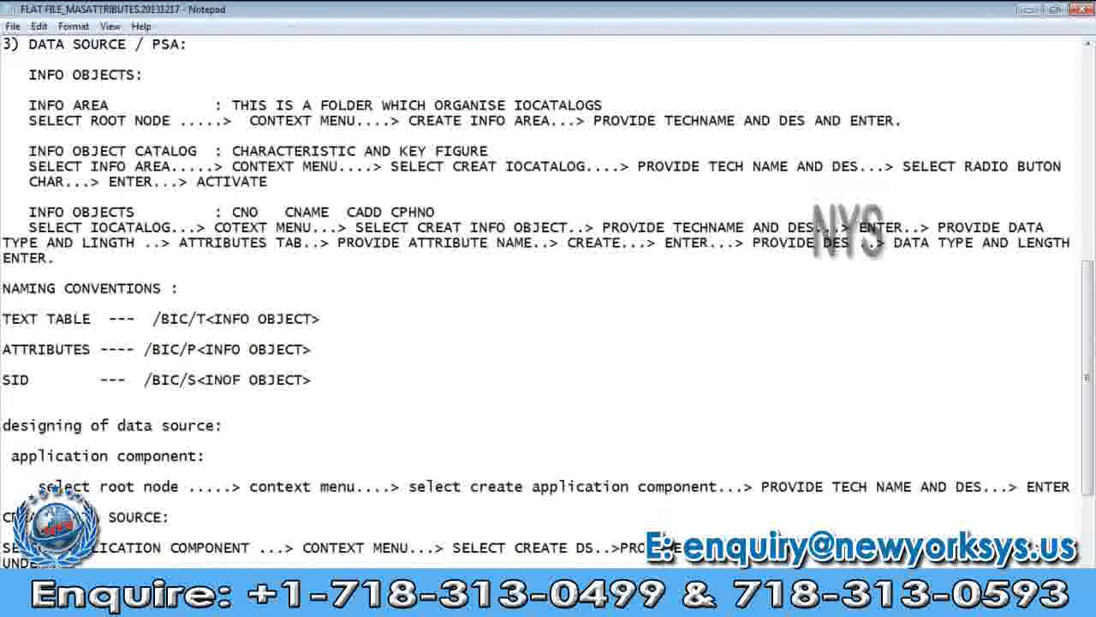
text(NE)
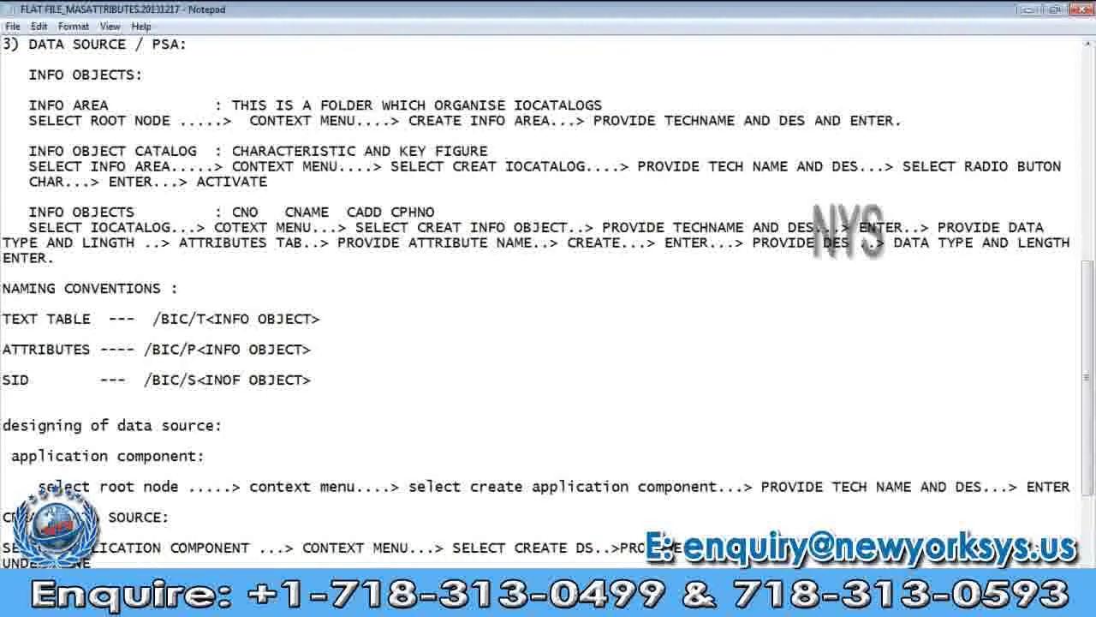
text(RAL ..)
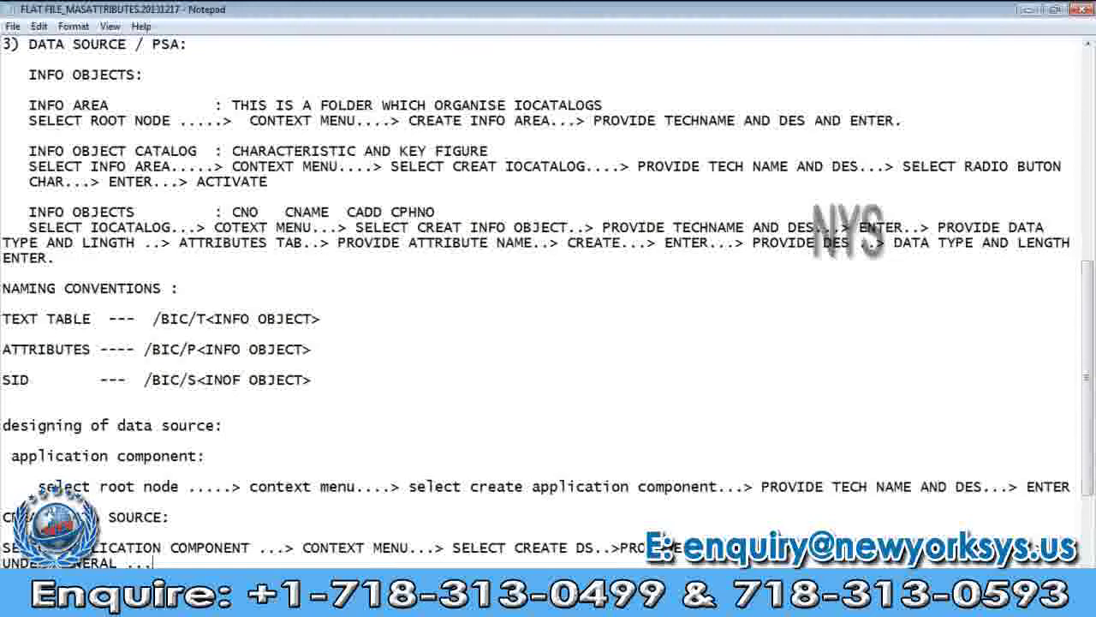
text(.> PROVIDE THE D)
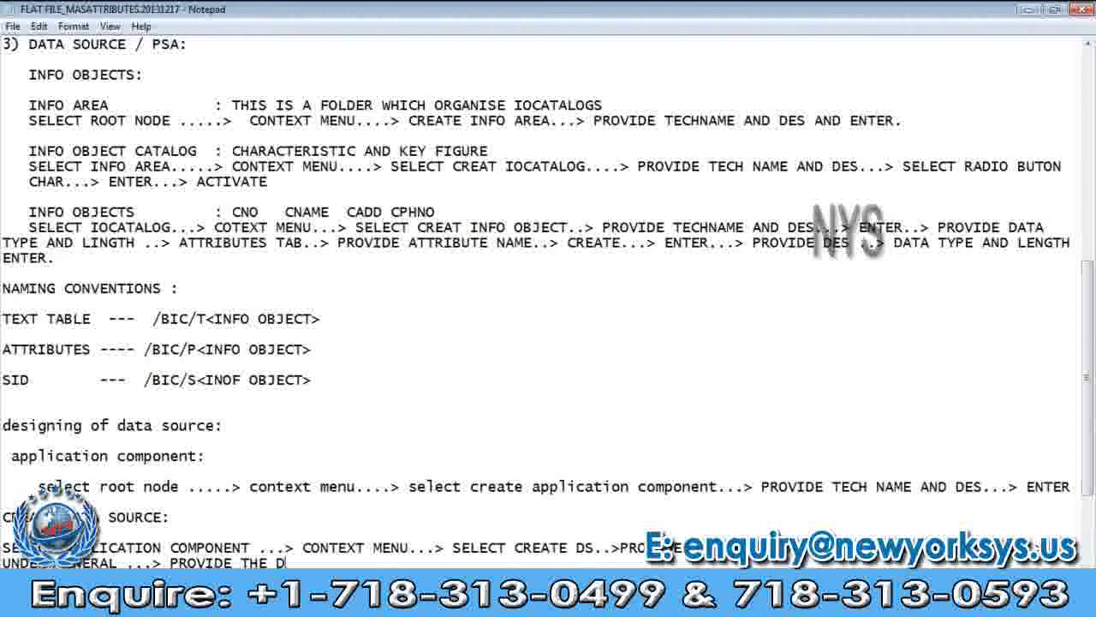
text(ES...> ENTER)
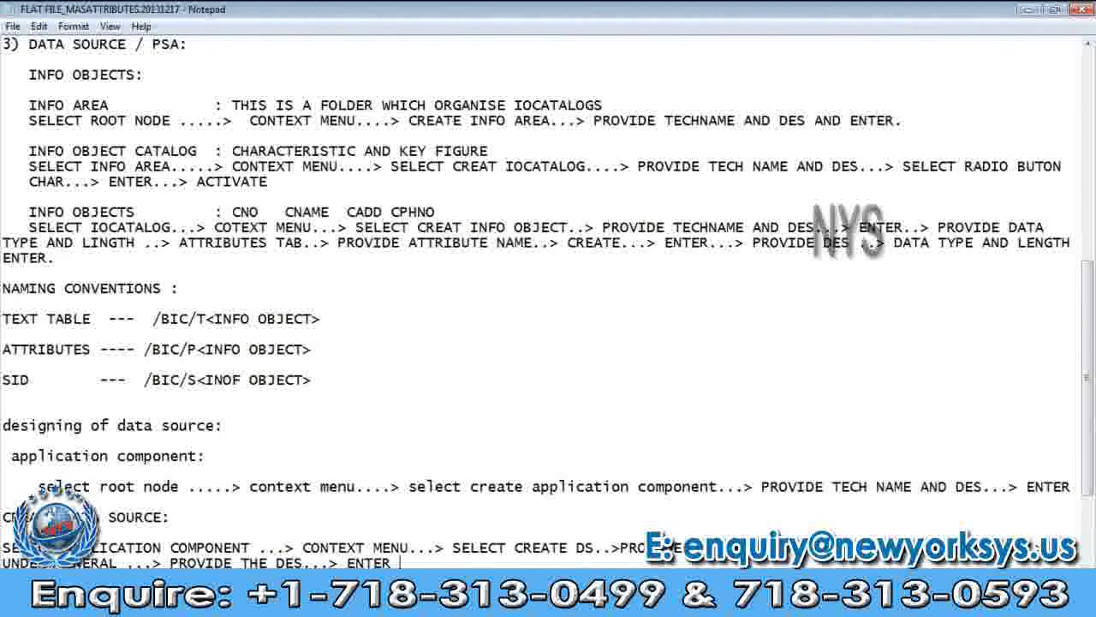
text( INTO FIL)
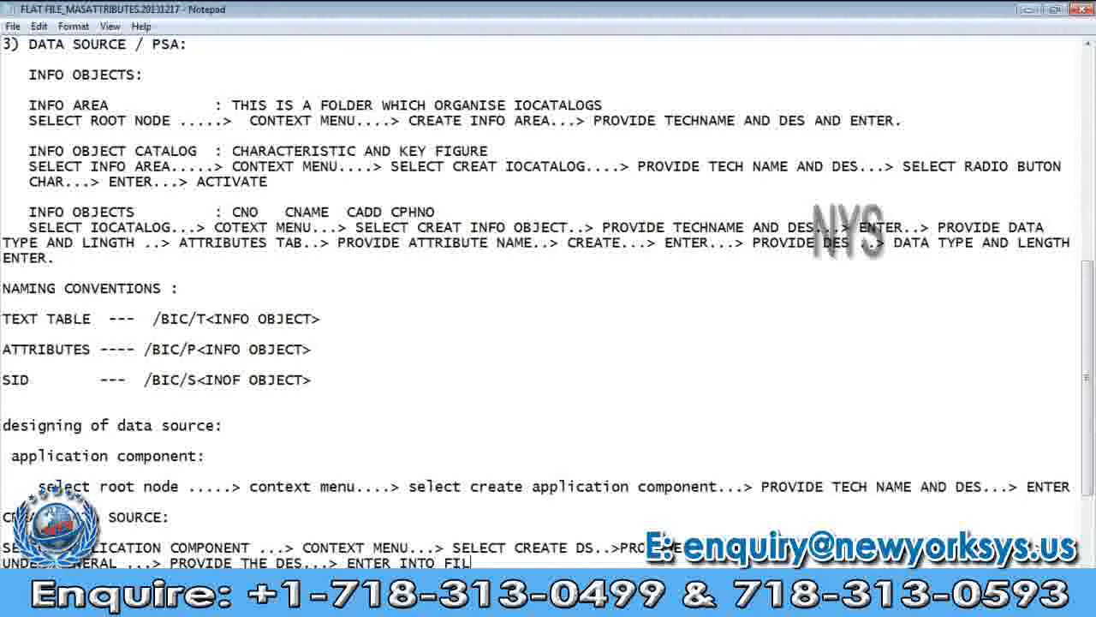
text(EDS TAB...>)
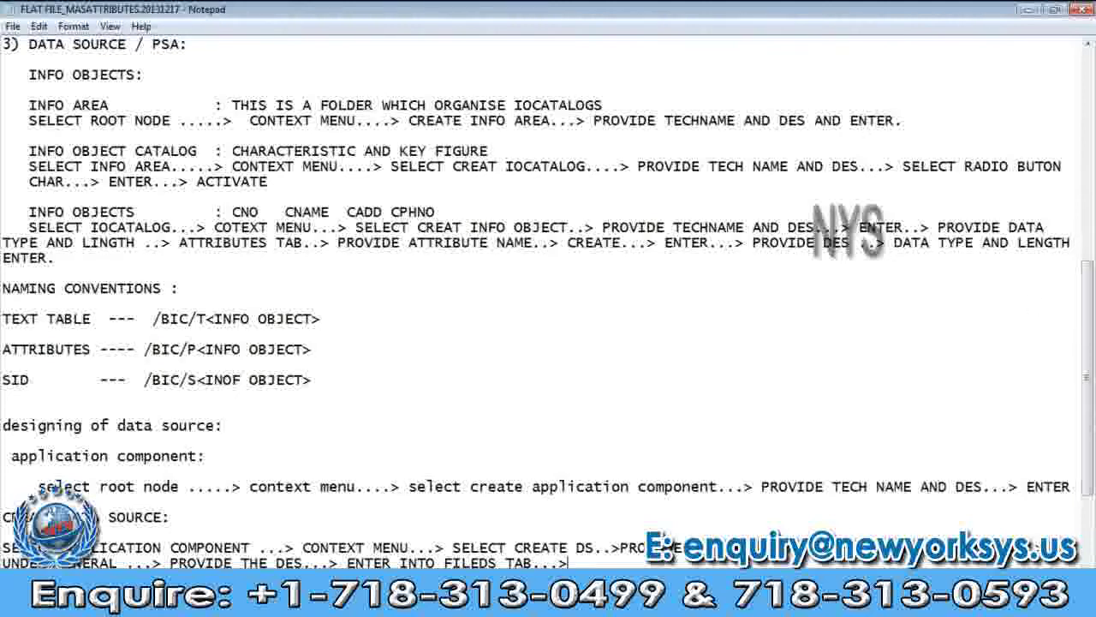
Return to the ZDS_MASD DataSource in SAP, open its field list and check the column headers of the master data file in Excel
click(222, 530)
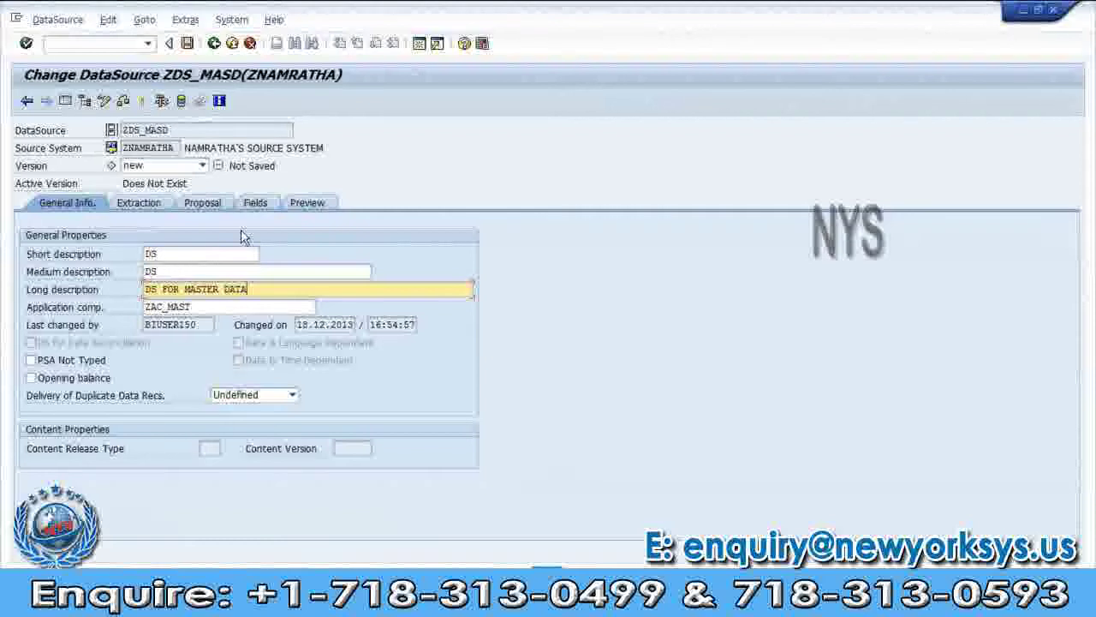
click(258, 206)
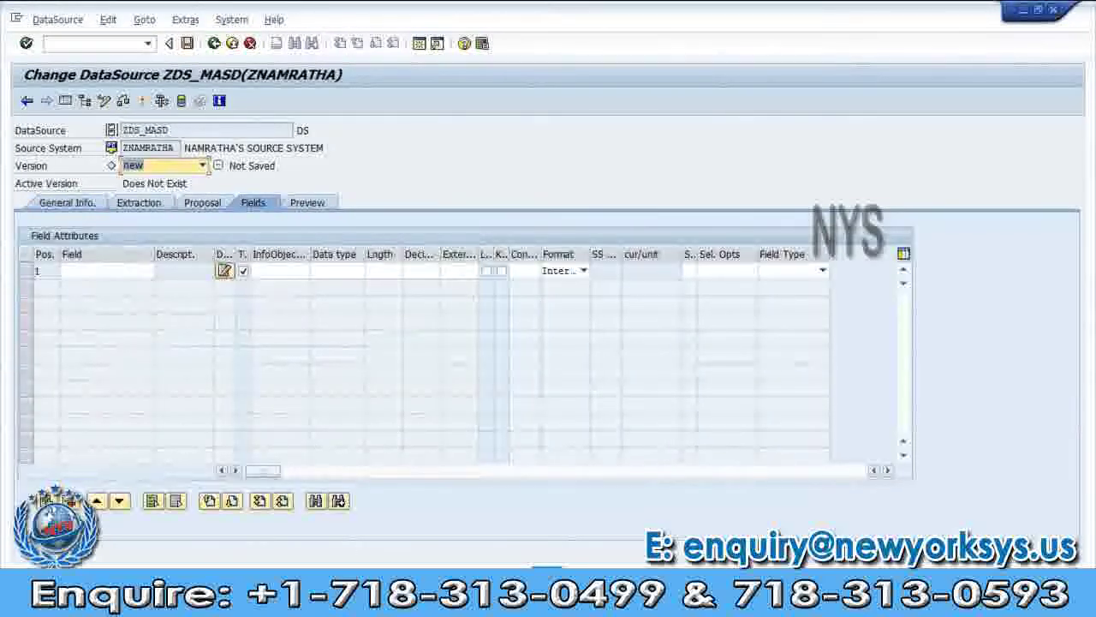
mouse_move(518, 604)
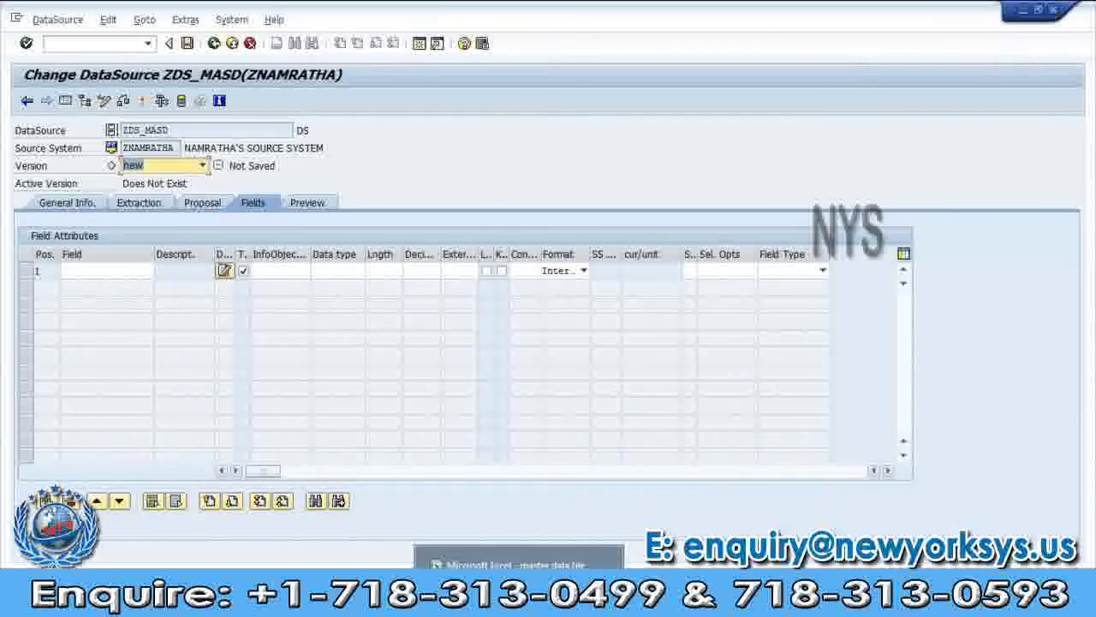
click(519, 561)
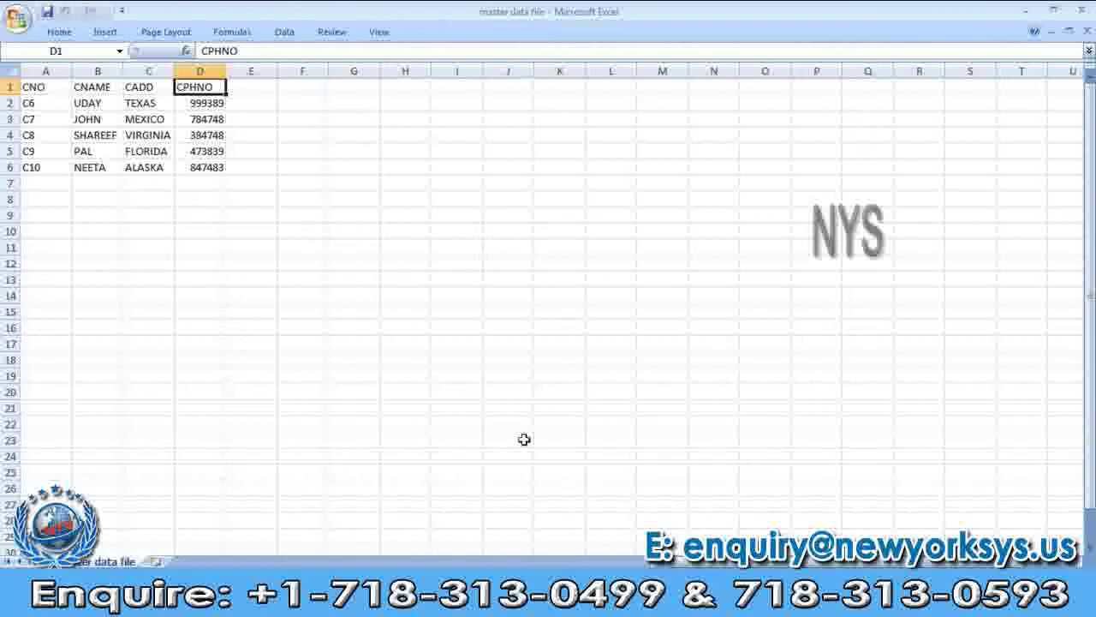
click(150, 89)
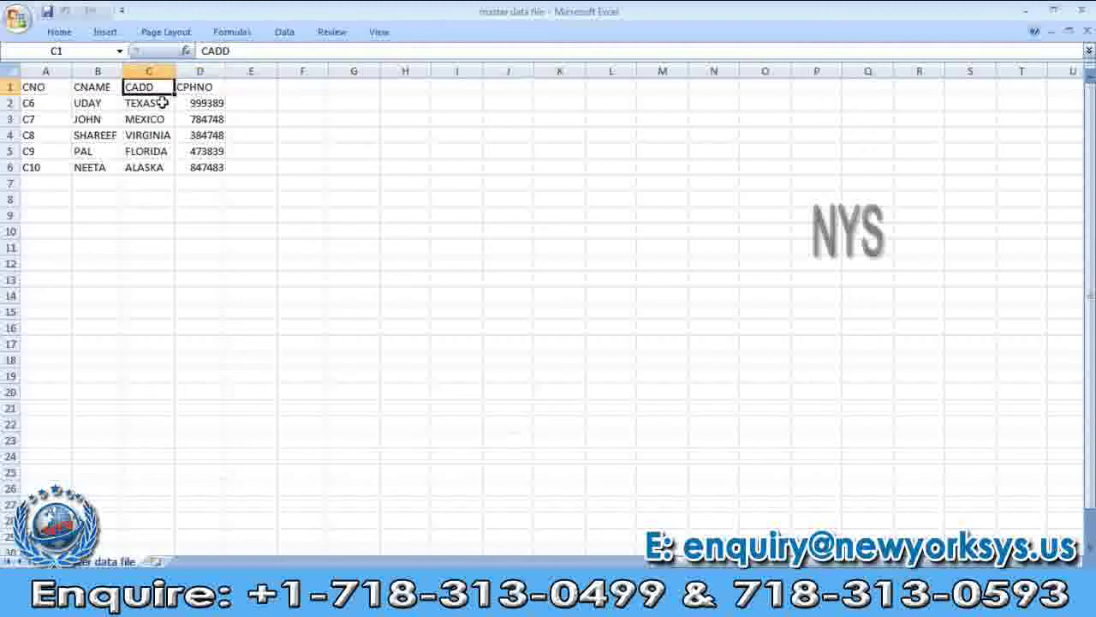
click(39, 89)
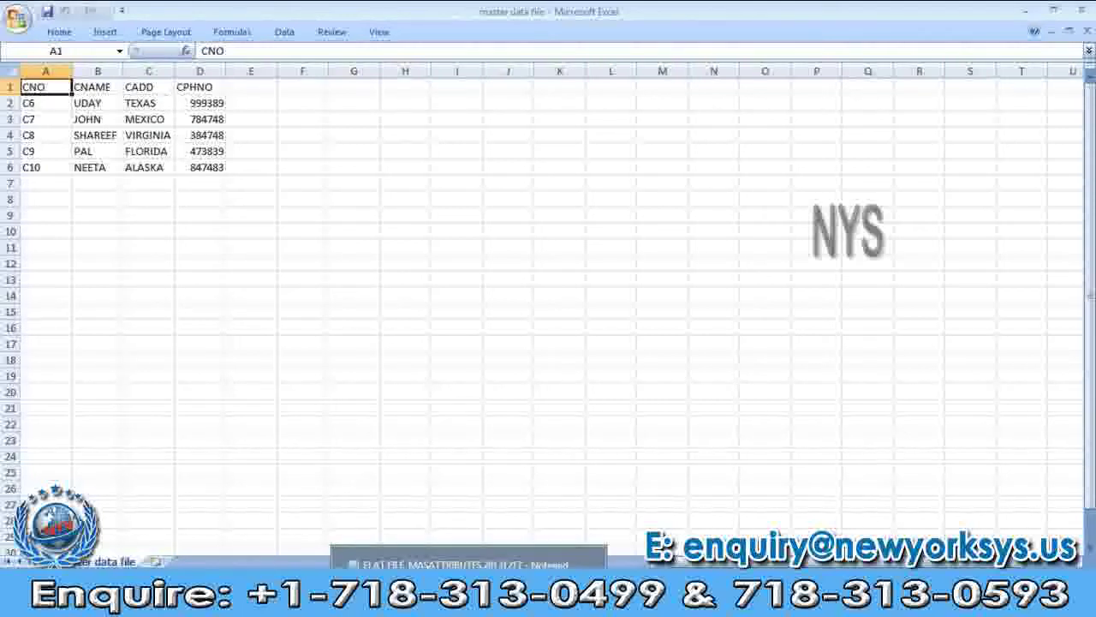
mouse_move(271, 604)
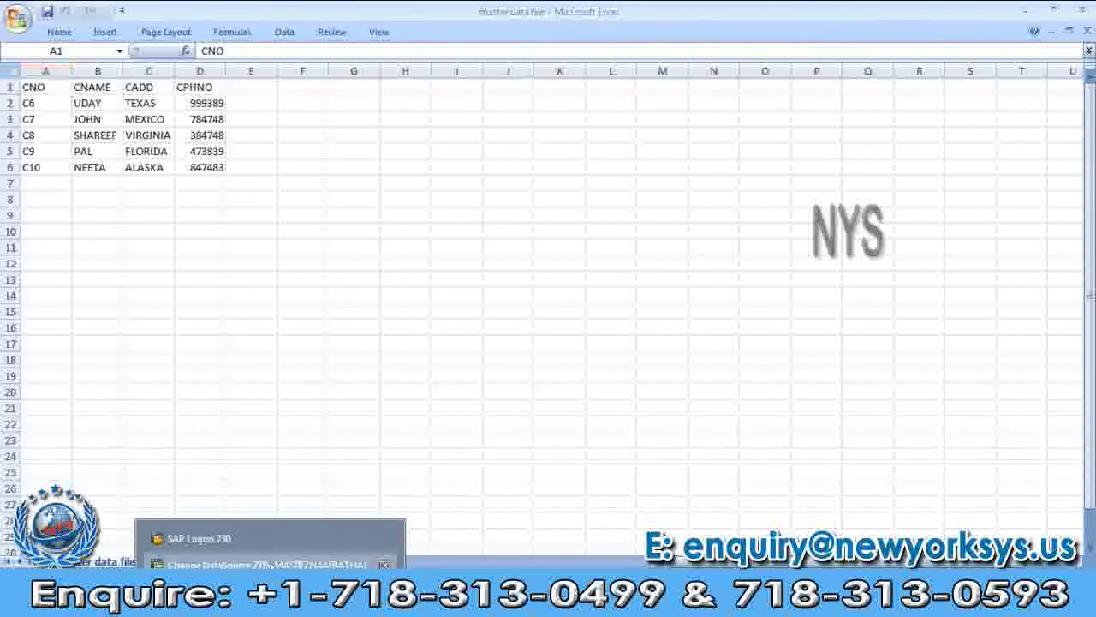
click(270, 565)
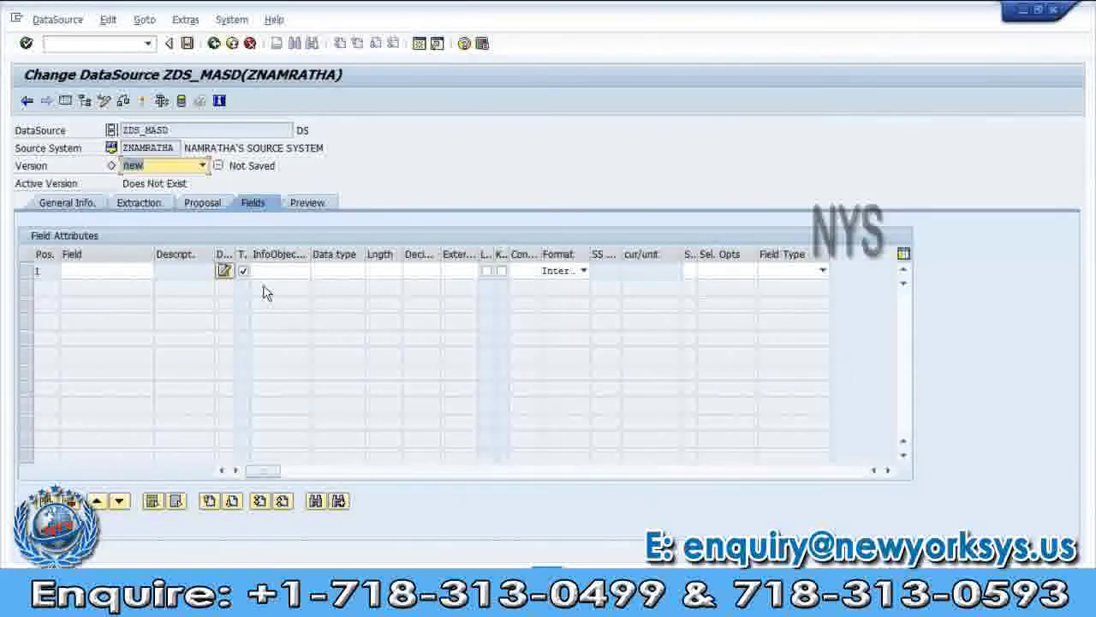
Show the InfoObjects tree beside the ZDS_MASD field list and recheck the column order in the Excel master data file
click(265, 271)
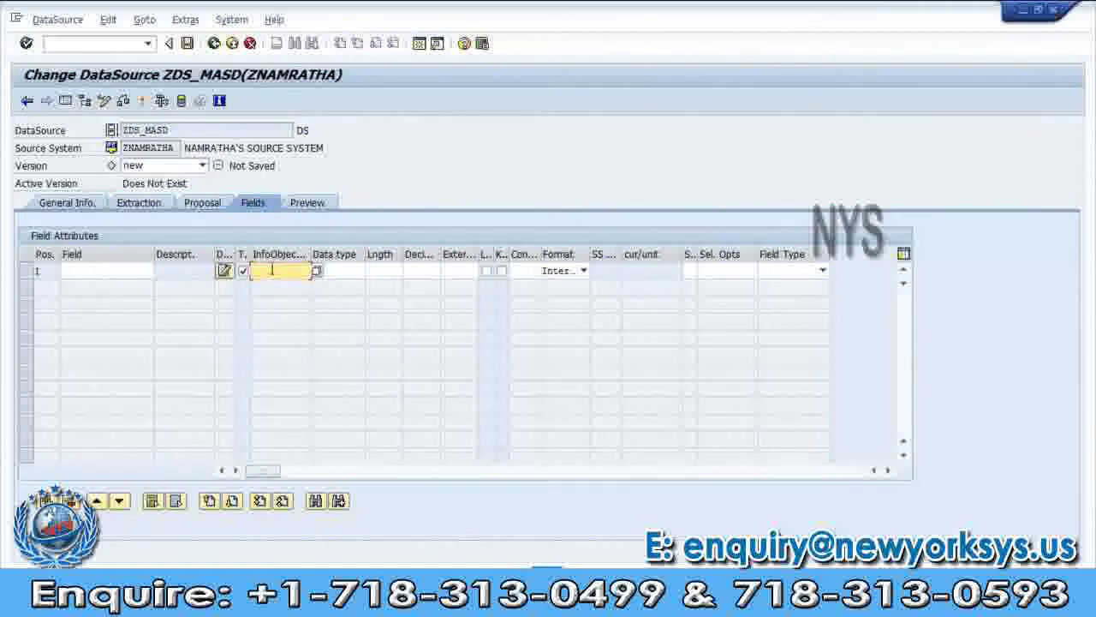
click(66, 104)
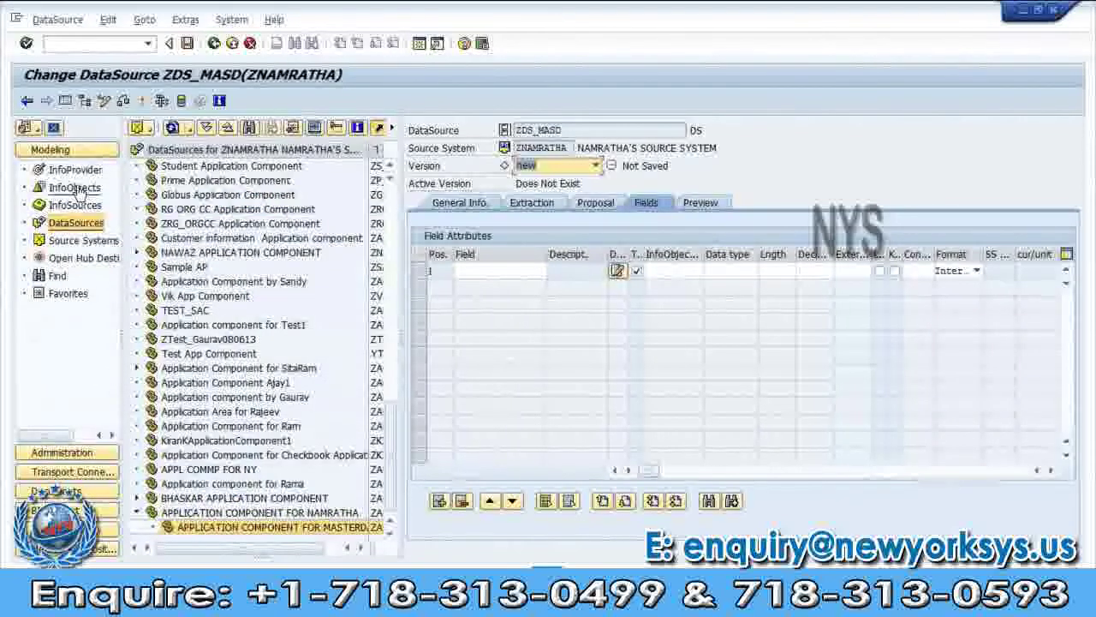
click(75, 188)
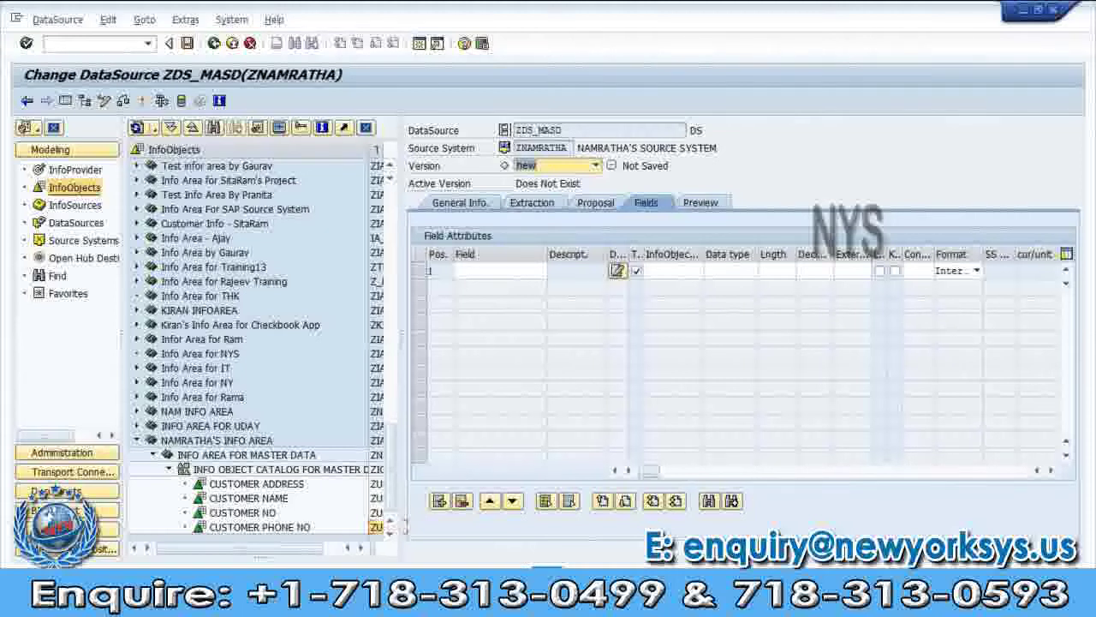
key(alt+Tab)
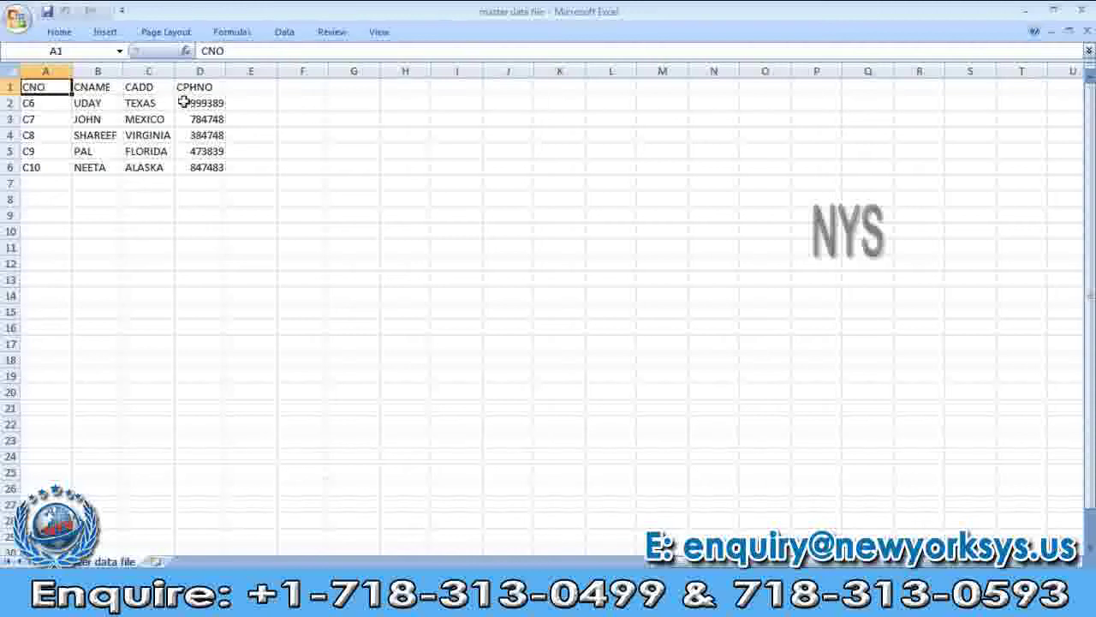
click(171, 604)
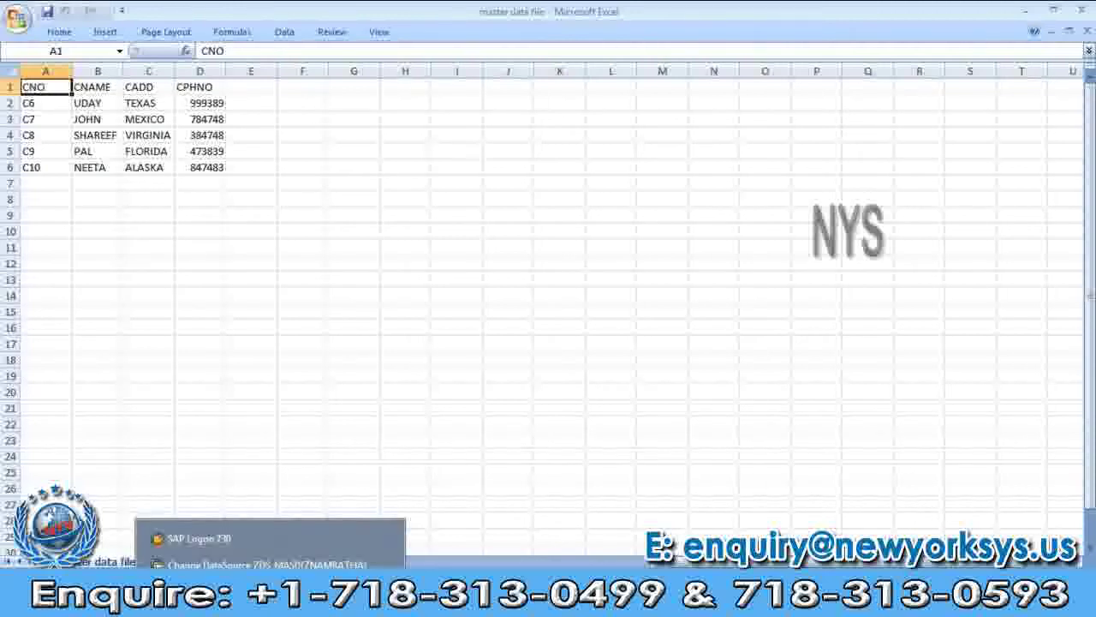
click(244, 560)
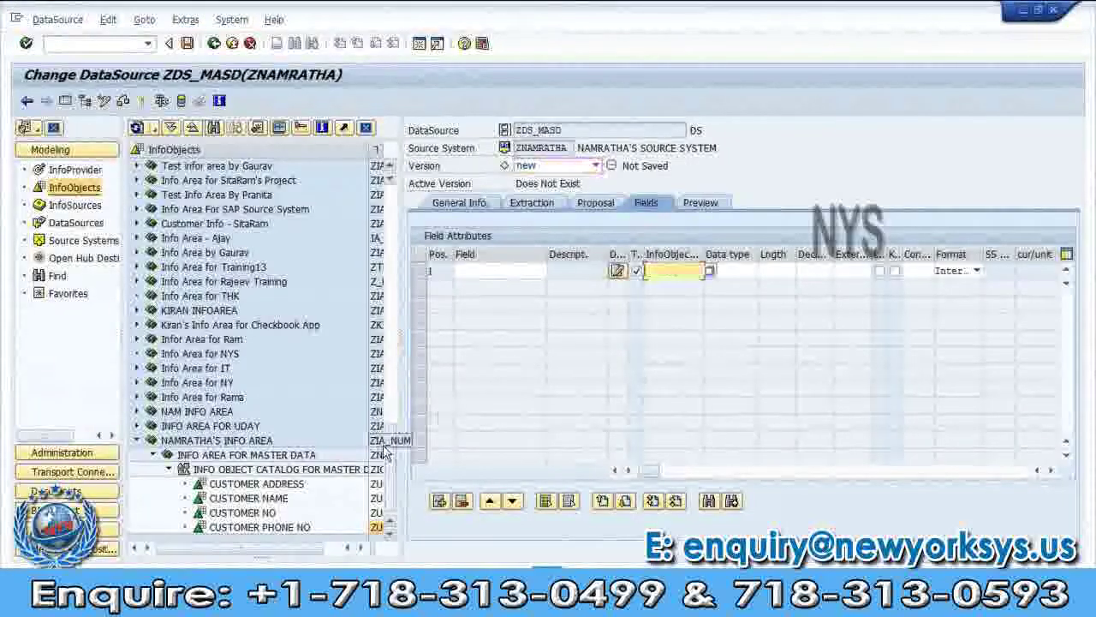
Assign the customer number InfoObject ZUNCNO1 to the first field and copy its properties, suppressing the question for this session
click(380, 514)
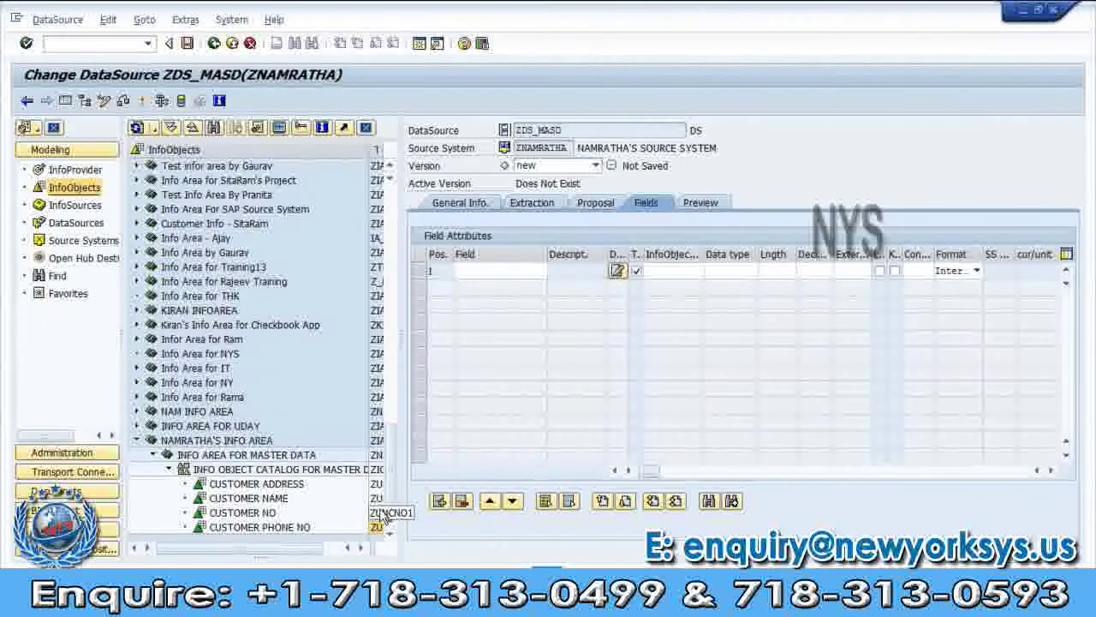
click(680, 273)
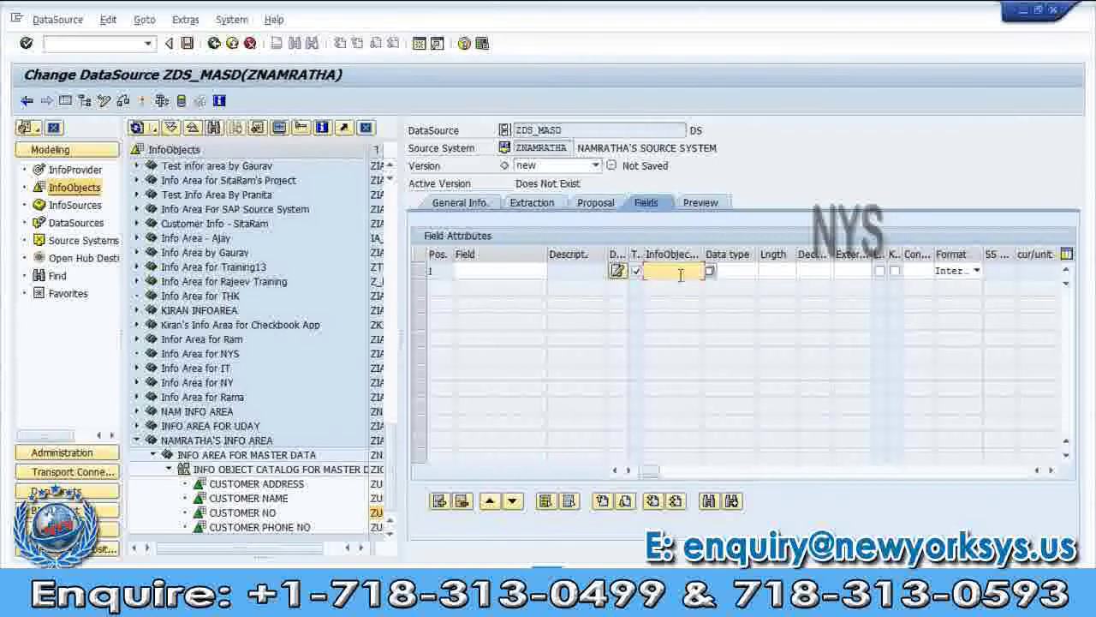
text(ZUCNO1)
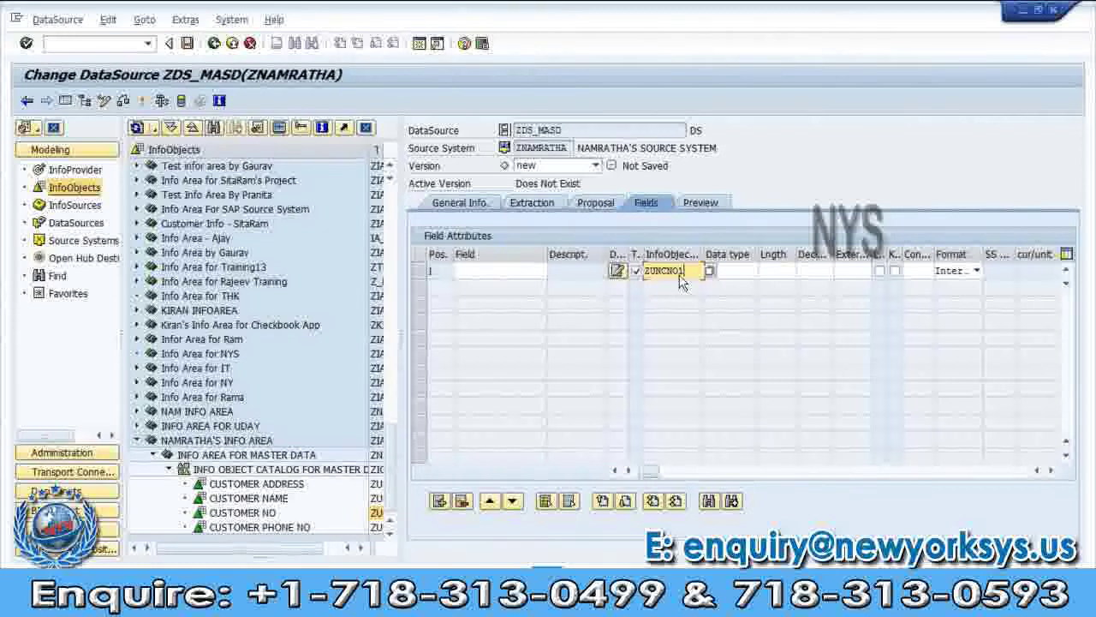
key(Return)
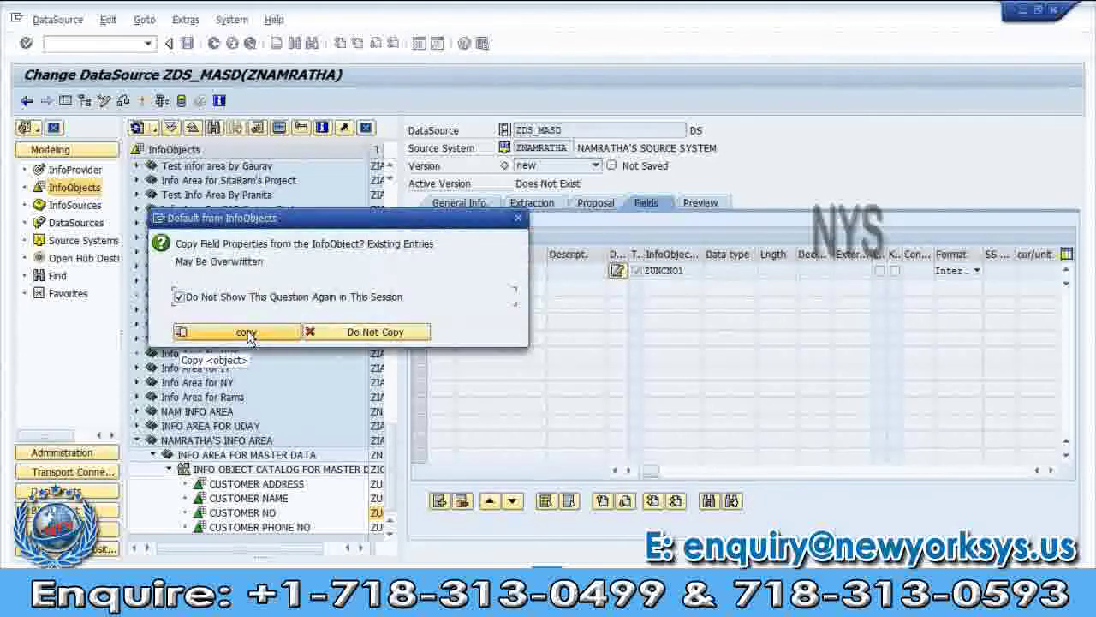
click(248, 336)
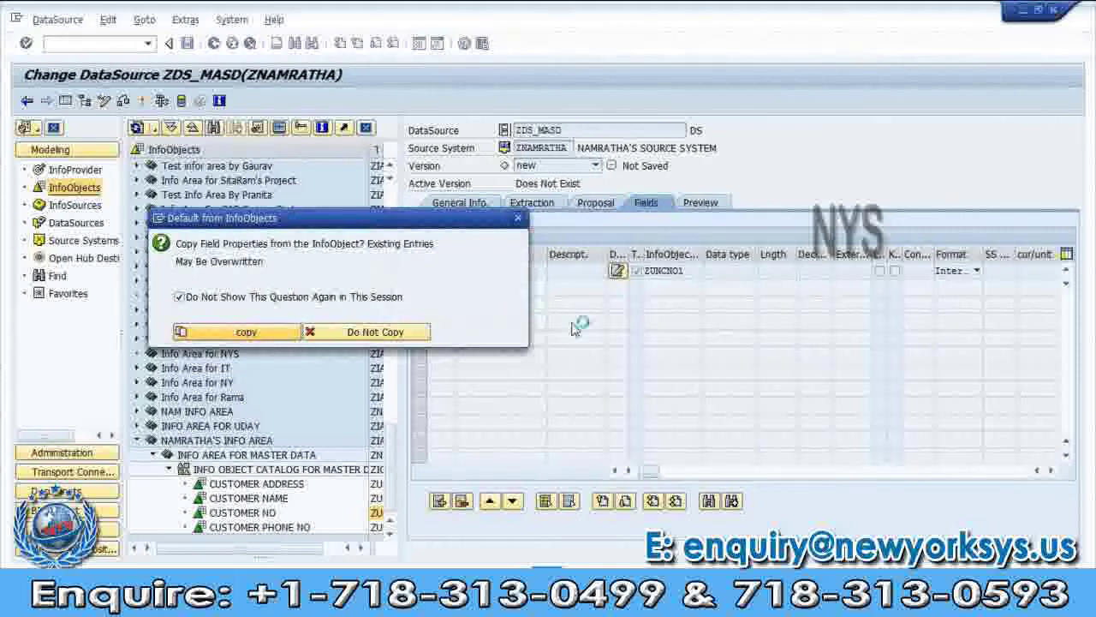
Review the data type, length and description copied into the first field from ZUNCNO1
click(732, 272)
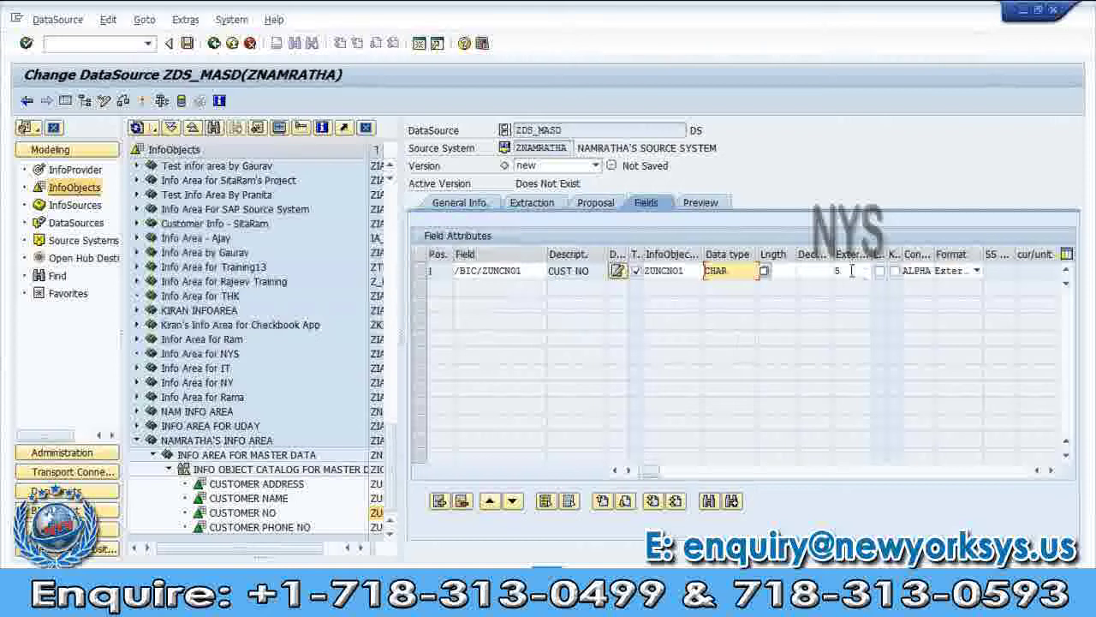
click(767, 270)
text(5)
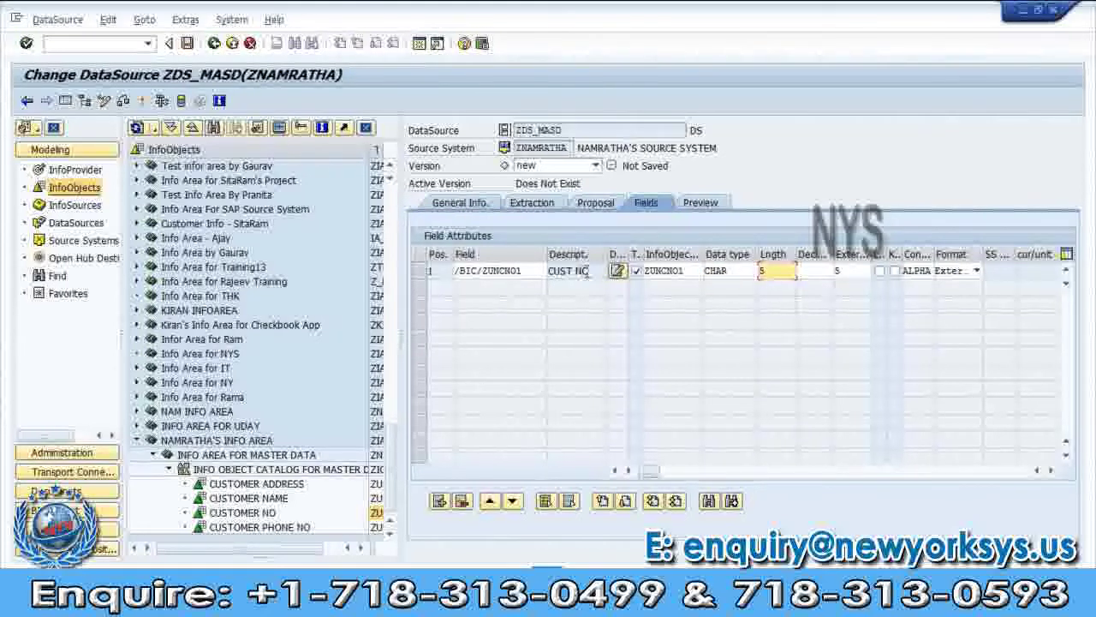
drag(588, 271, 568, 271)
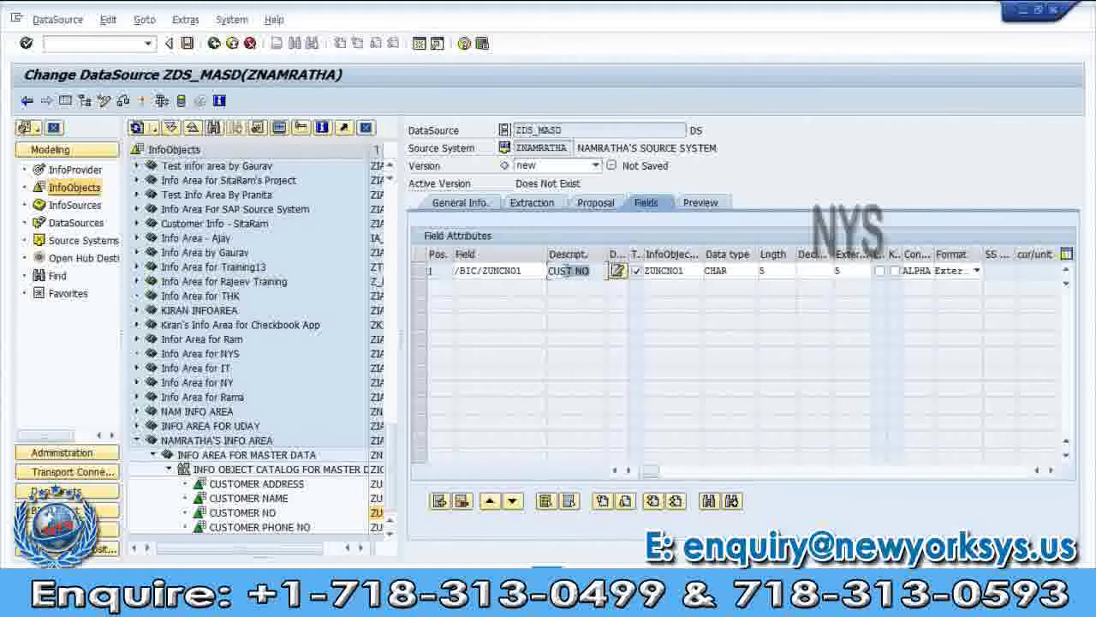
Add three empty rows below the customer number field in the ZDS_MASD field list
click(551, 271)
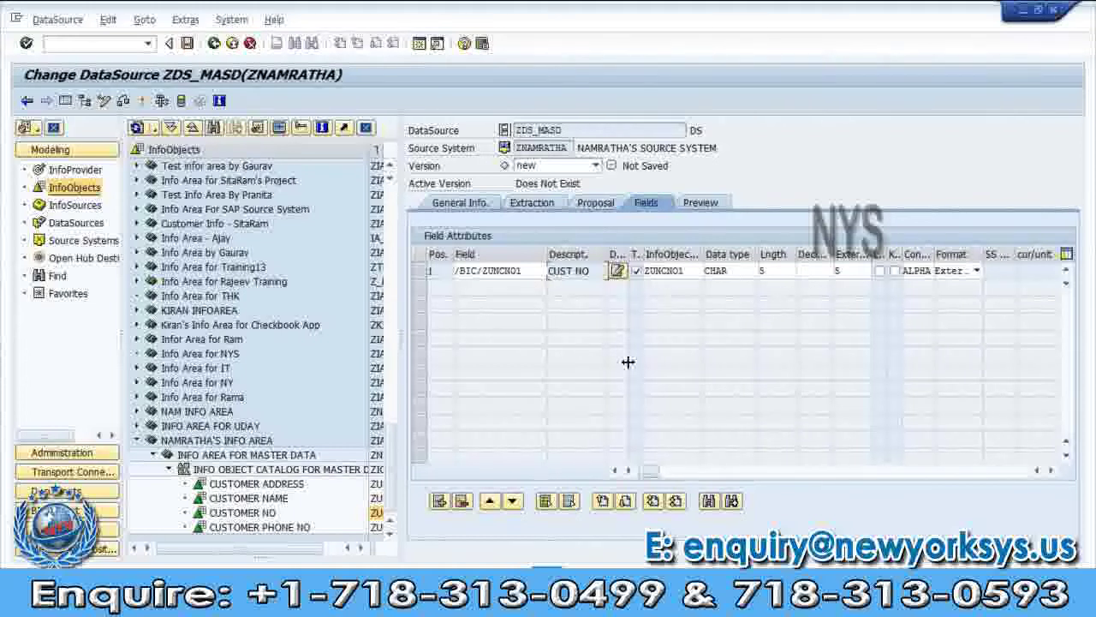
click(439, 502)
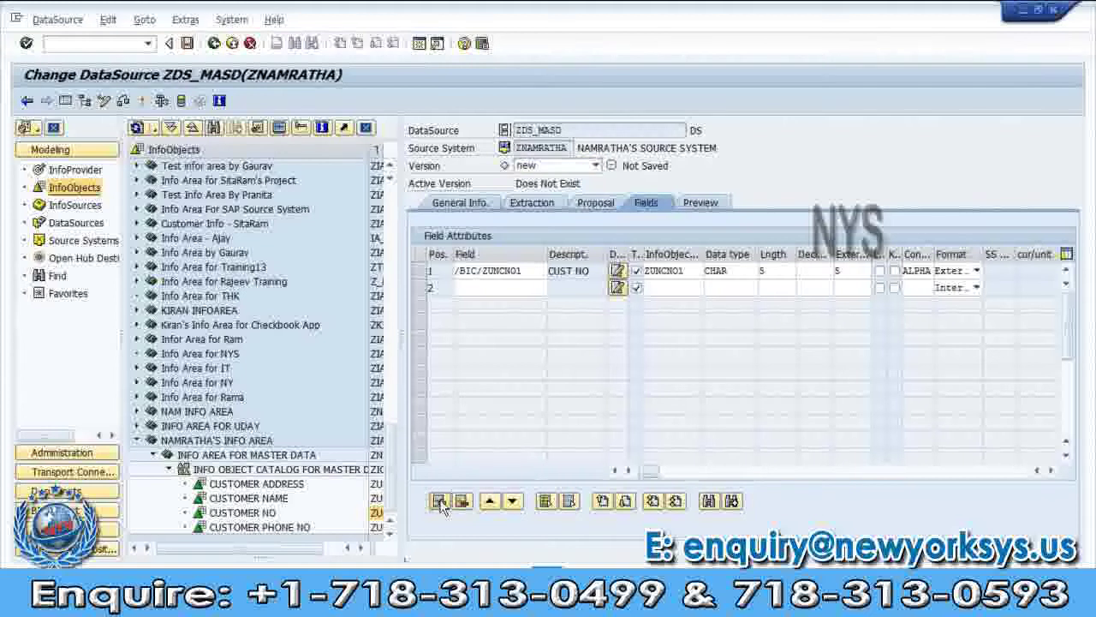
click(439, 502)
click(439, 502)
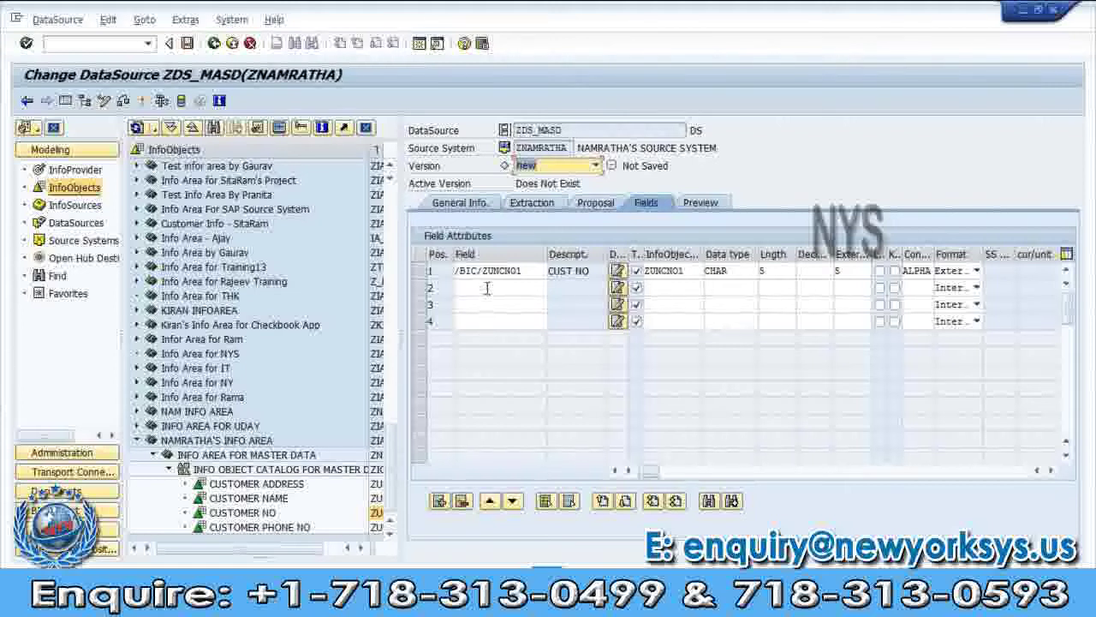
Check the second column header of the master data file in Excel and return to the ZDS_MASD field list in SAP
click(670, 289)
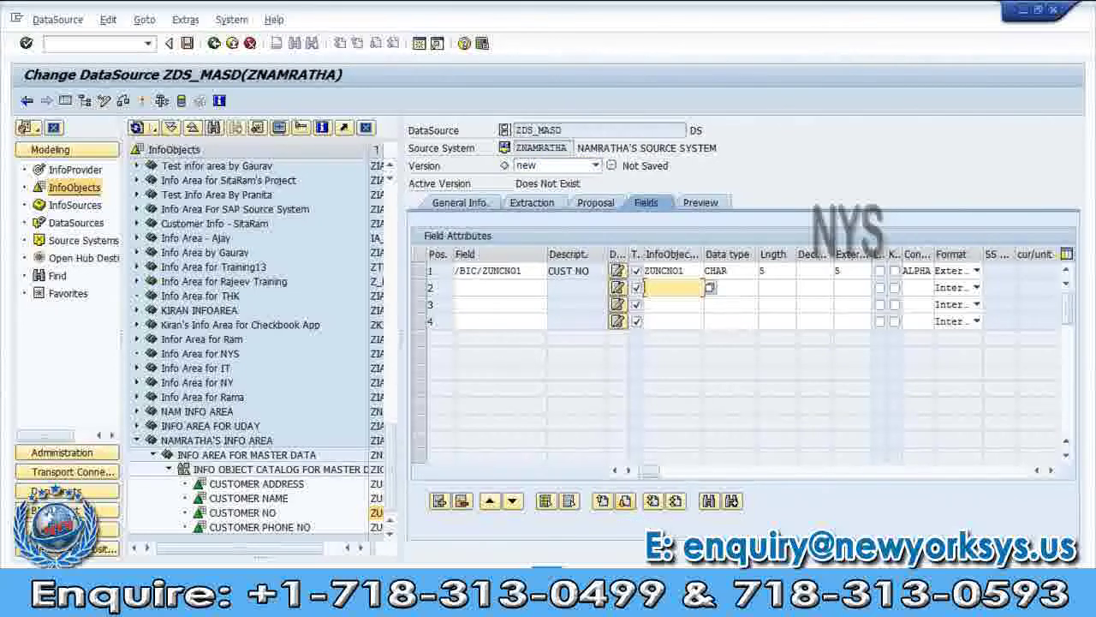
key(alt+Tab)
click(105, 86)
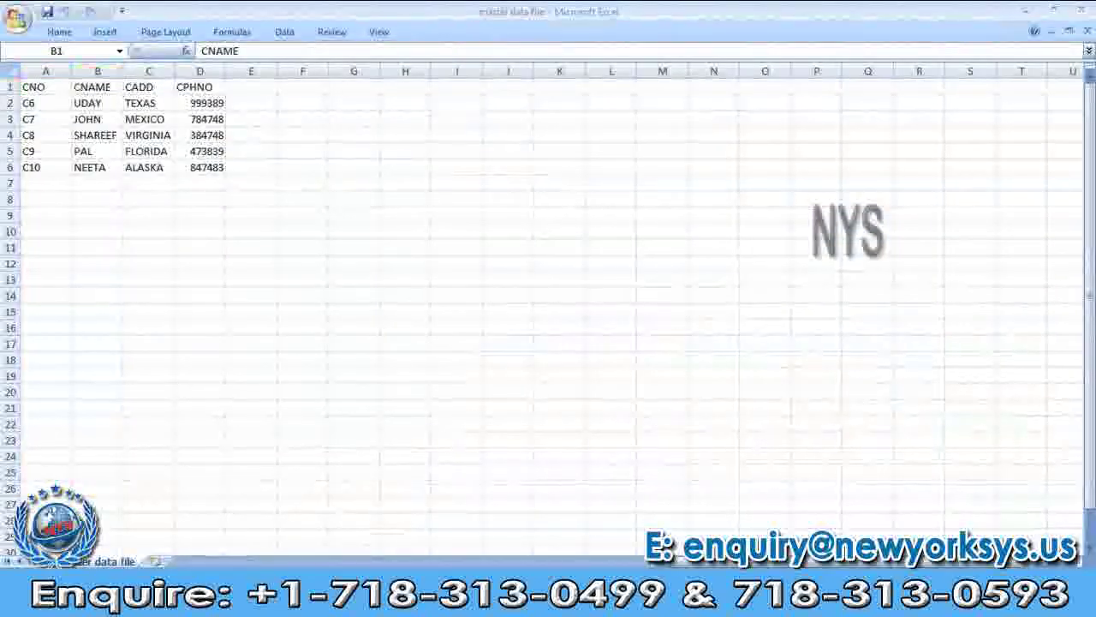
click(197, 607)
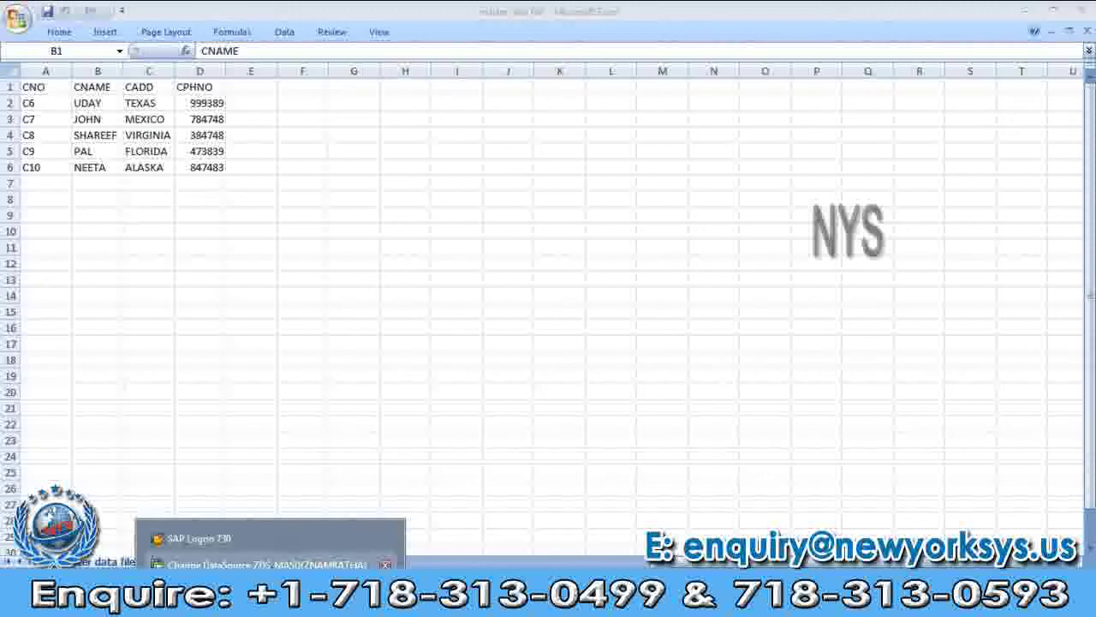
click(334, 564)
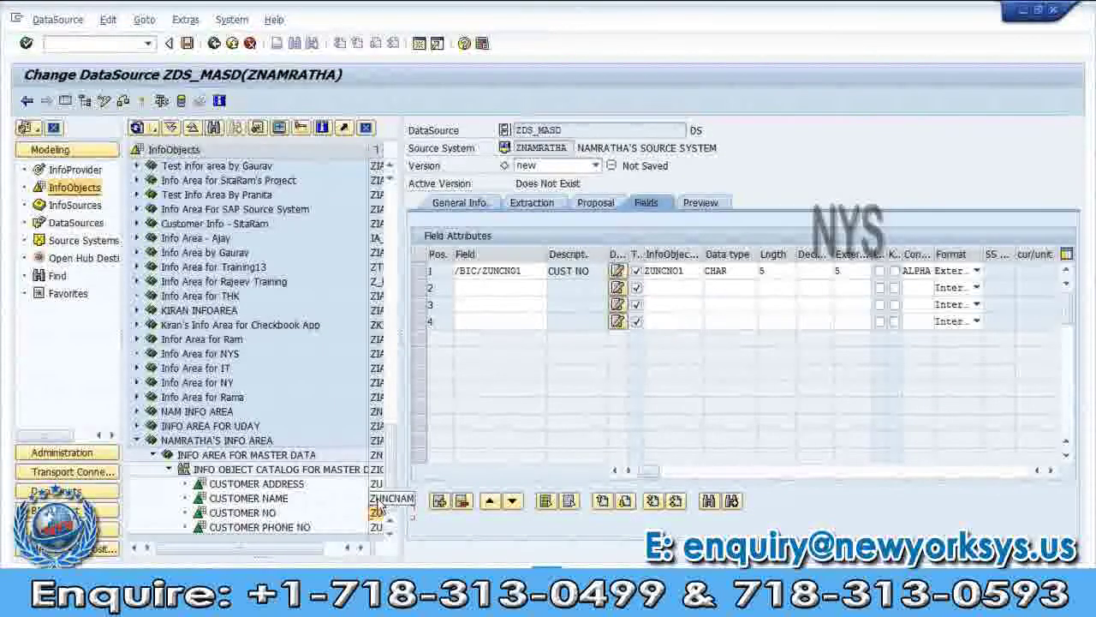
Assign the customer name InfoObject ZUNCNAM to the second field and copy its properties
click(377, 497)
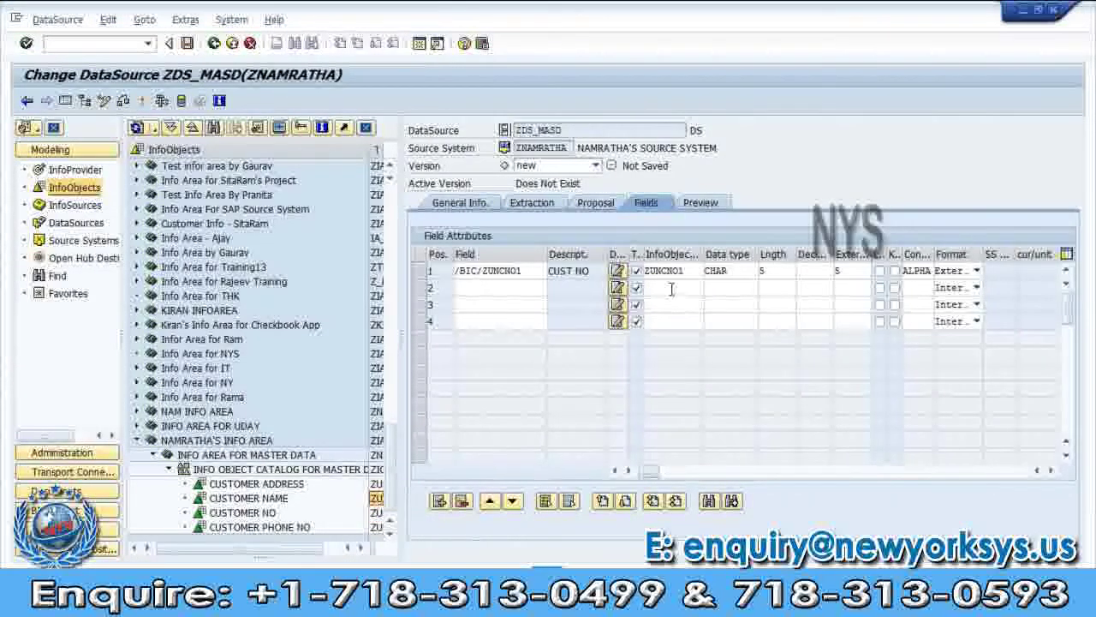
click(673, 291)
key(ctrl+v)
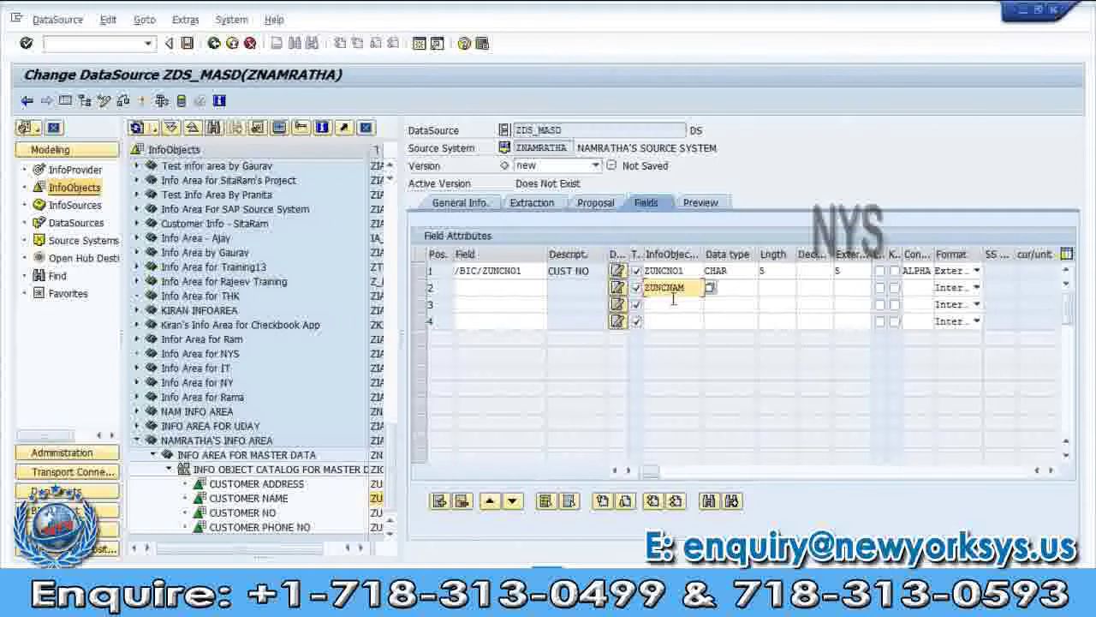
key(Return)
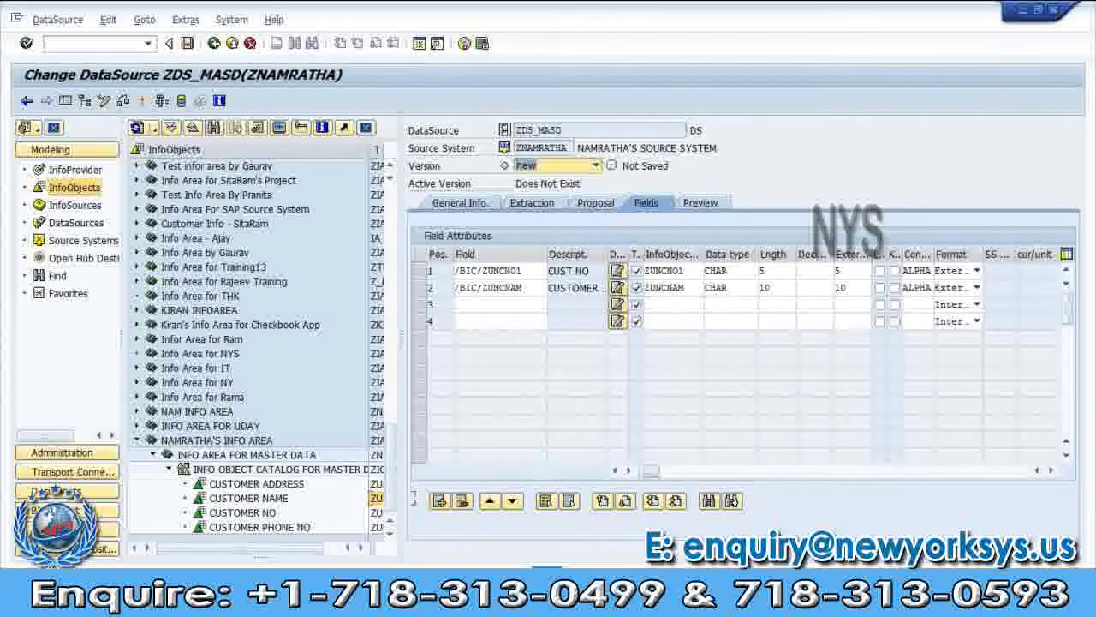
Enter the customer address InfoObject ZUNCADD for the third field of the DataSource
key(alt+Tab)
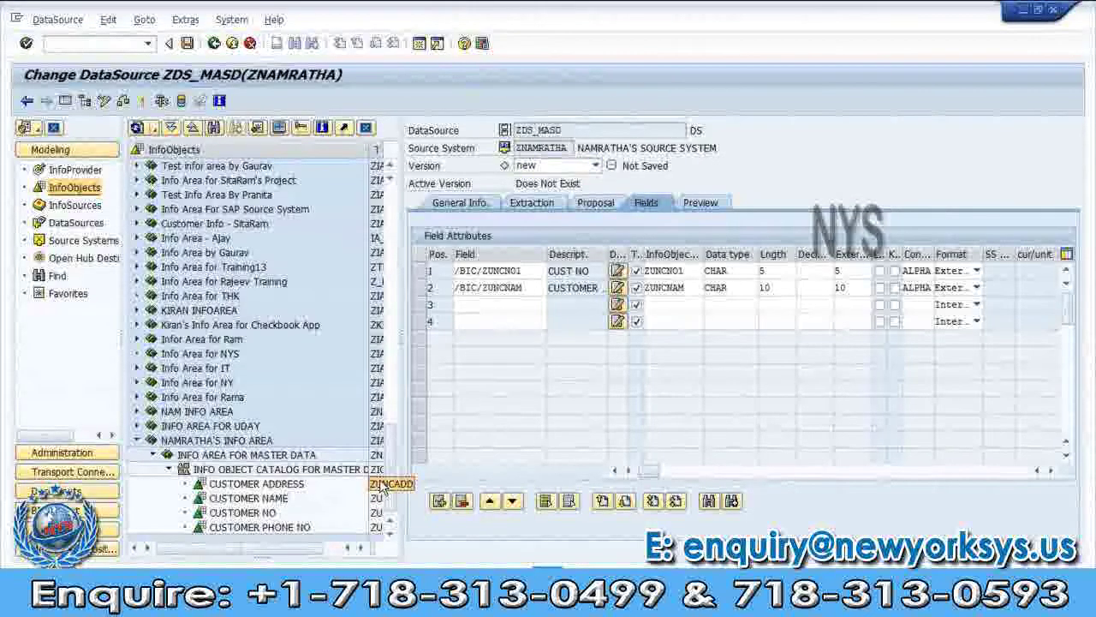
click(674, 308)
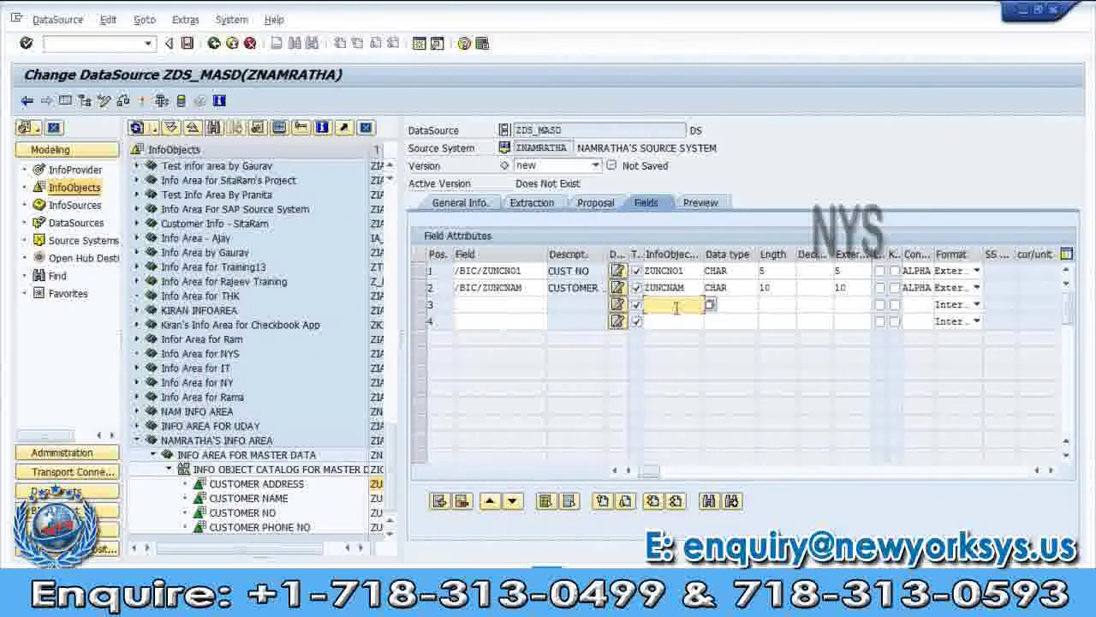
click(379, 488)
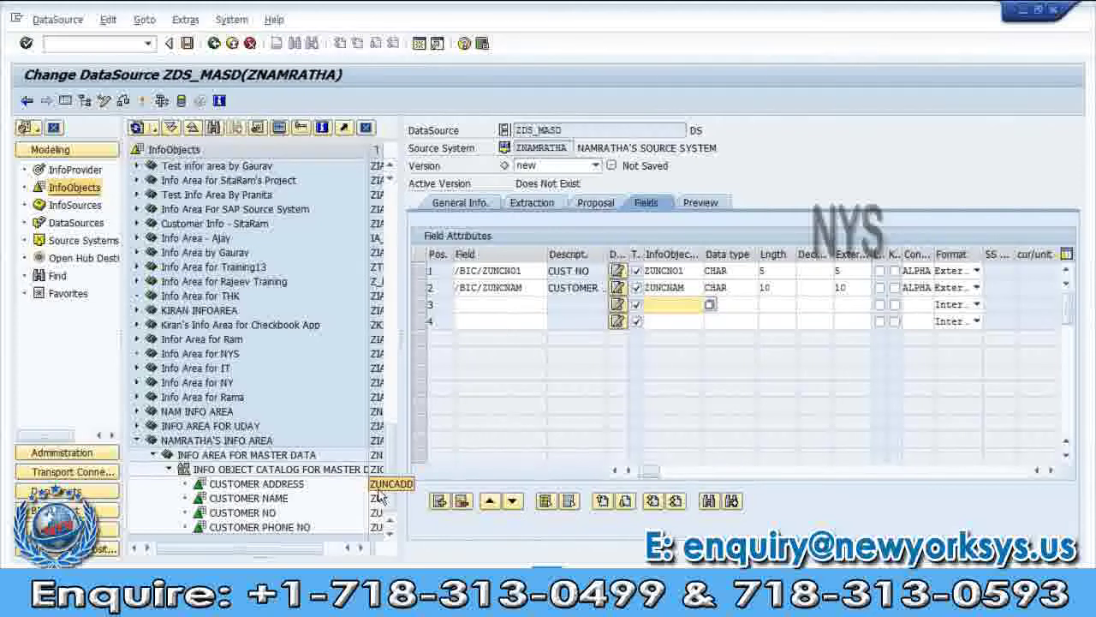
click(679, 305)
key(ctrl+v)
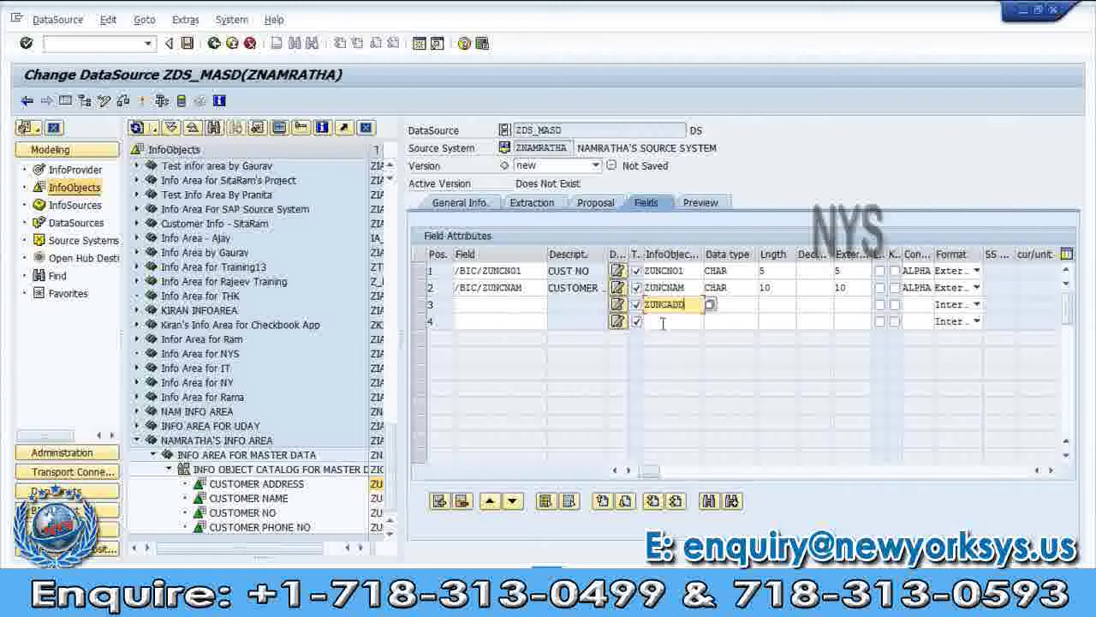
Enter the customer phone number InfoObject ZUNCPH for the fourth field and copy the properties of the newly assigned InfoObjects
click(663, 322)
click(384, 528)
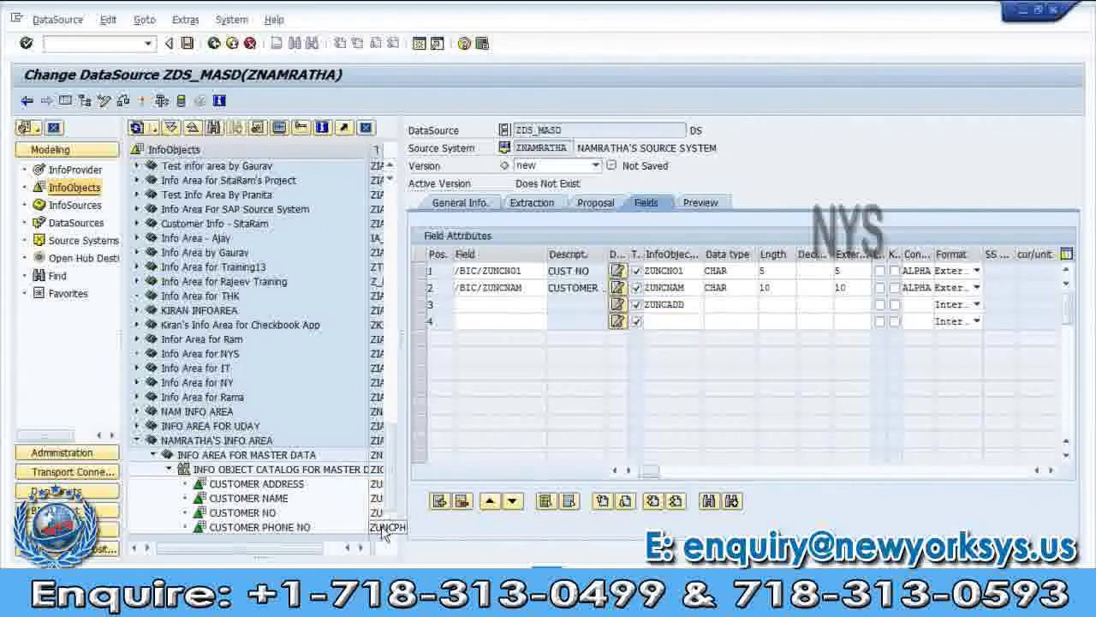
click(385, 528)
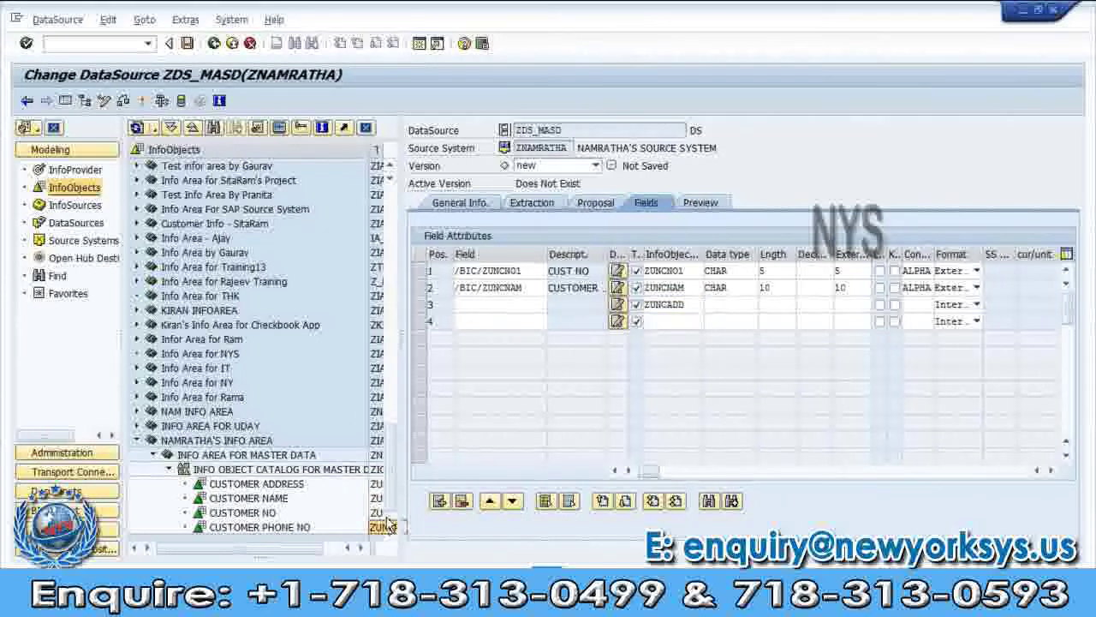
click(673, 321)
text(ZUNCPH)
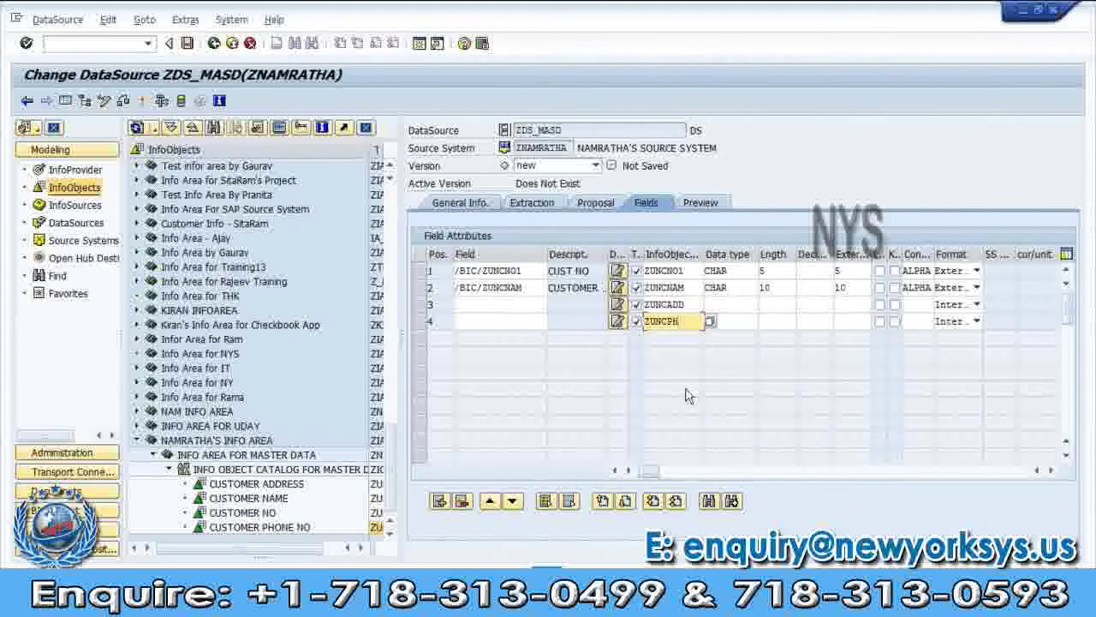
key(Return)
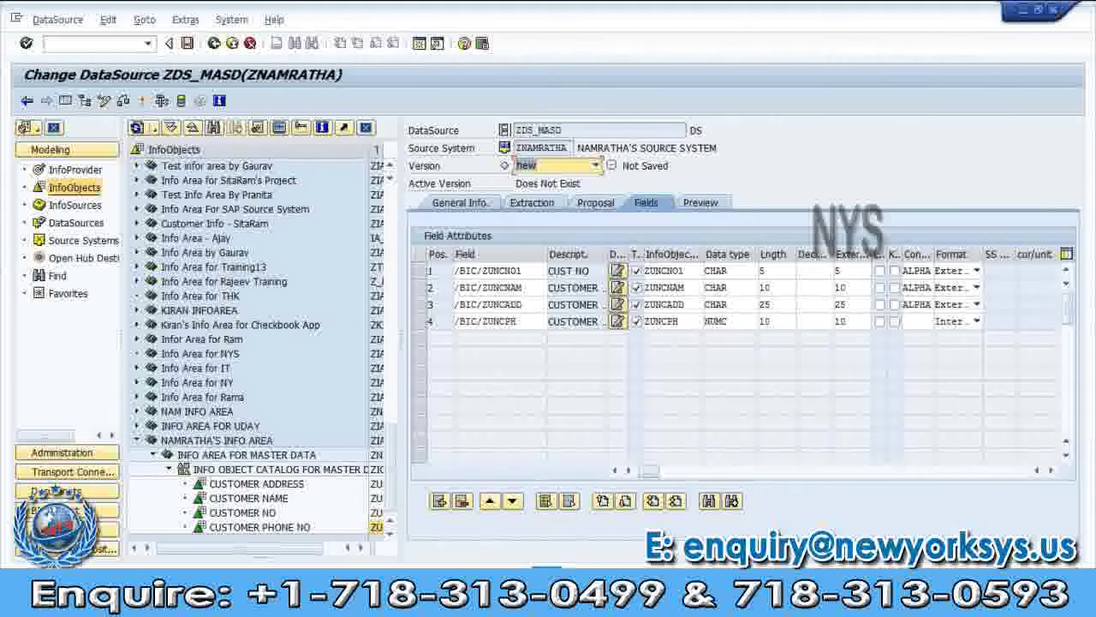
Review the order of the CNO, CNAME, CADD and CPHNO columns and the name values in the Excel master data file
click(607, 556)
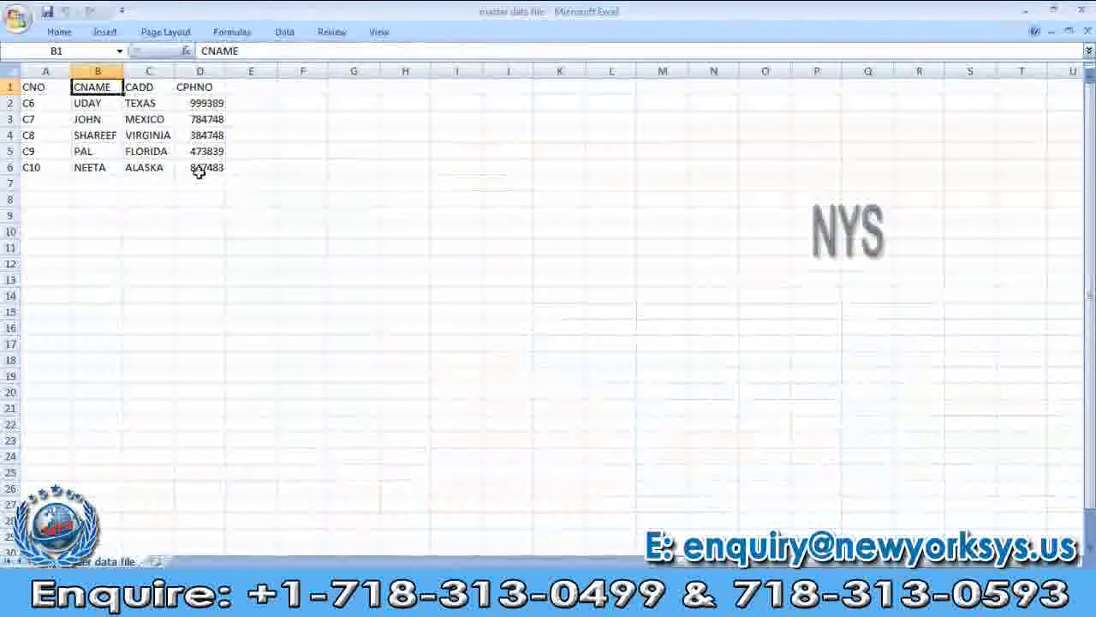
click(49, 91)
click(94, 88)
click(142, 88)
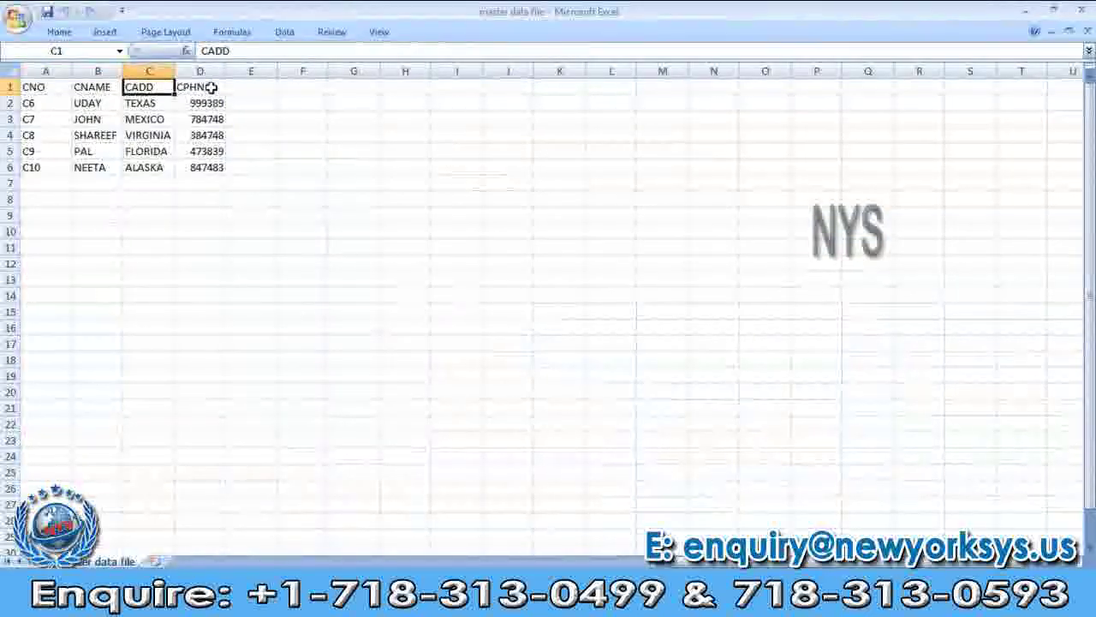
click(211, 88)
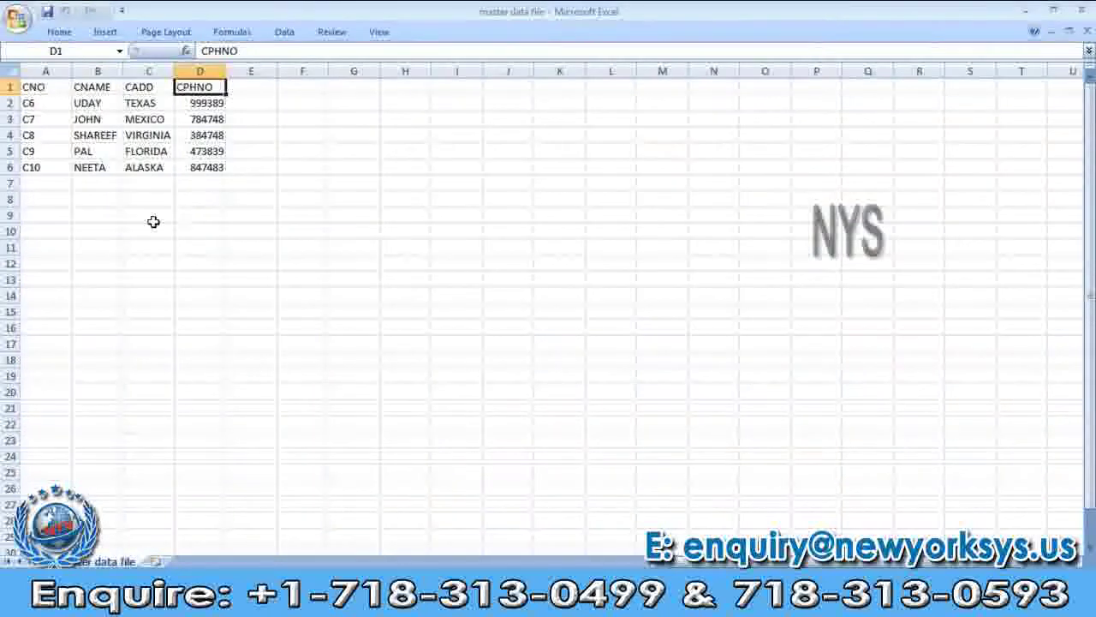
click(91, 87)
click(142, 90)
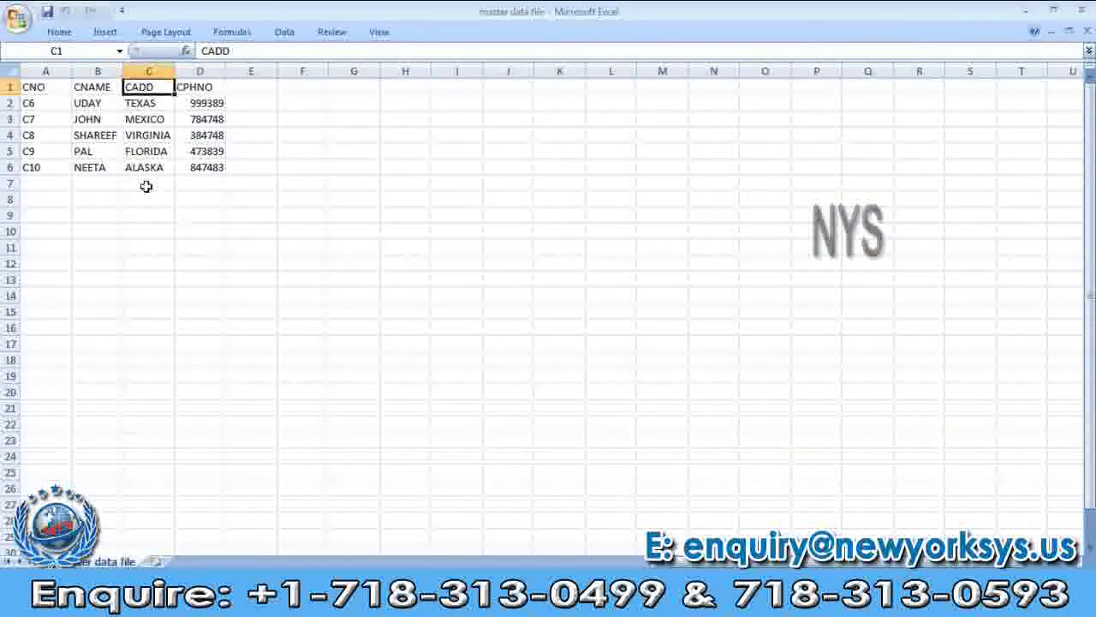
click(97, 103)
click(94, 120)
click(94, 135)
click(104, 168)
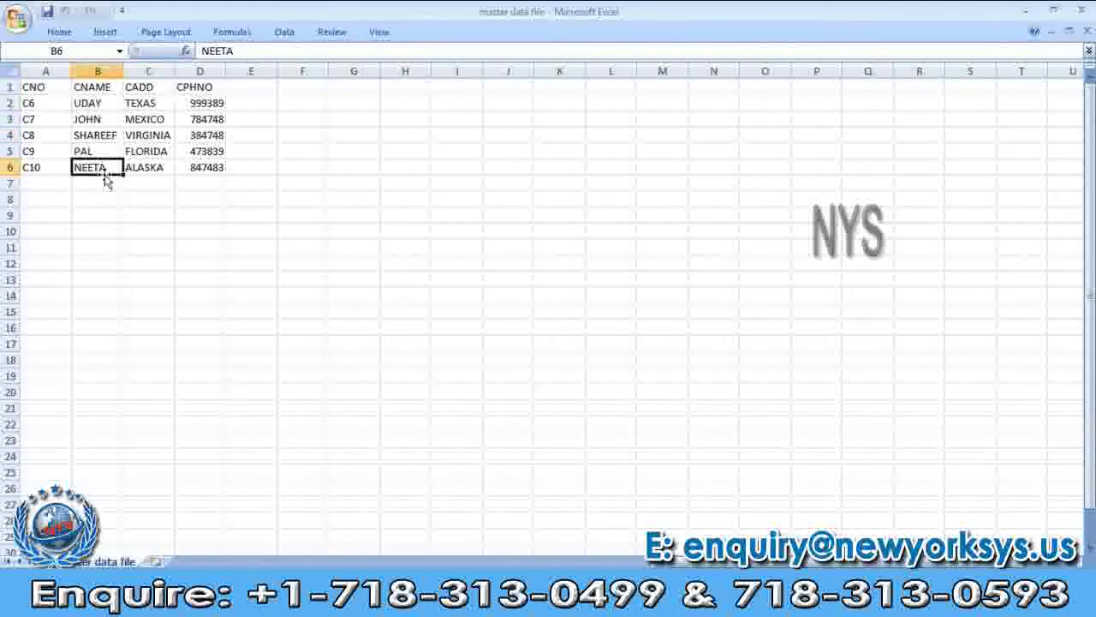
click(100, 152)
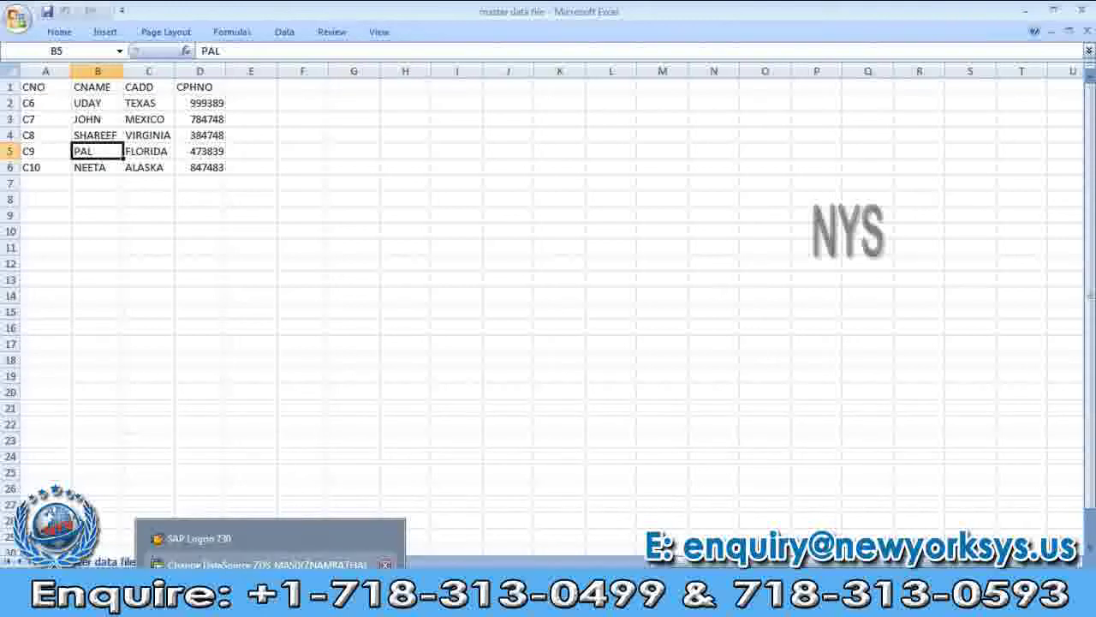
Return to the ZDS_MASD DataSource in SAP and move the ZUNCADD field up one position, above ZUNCNAM
click(266, 565)
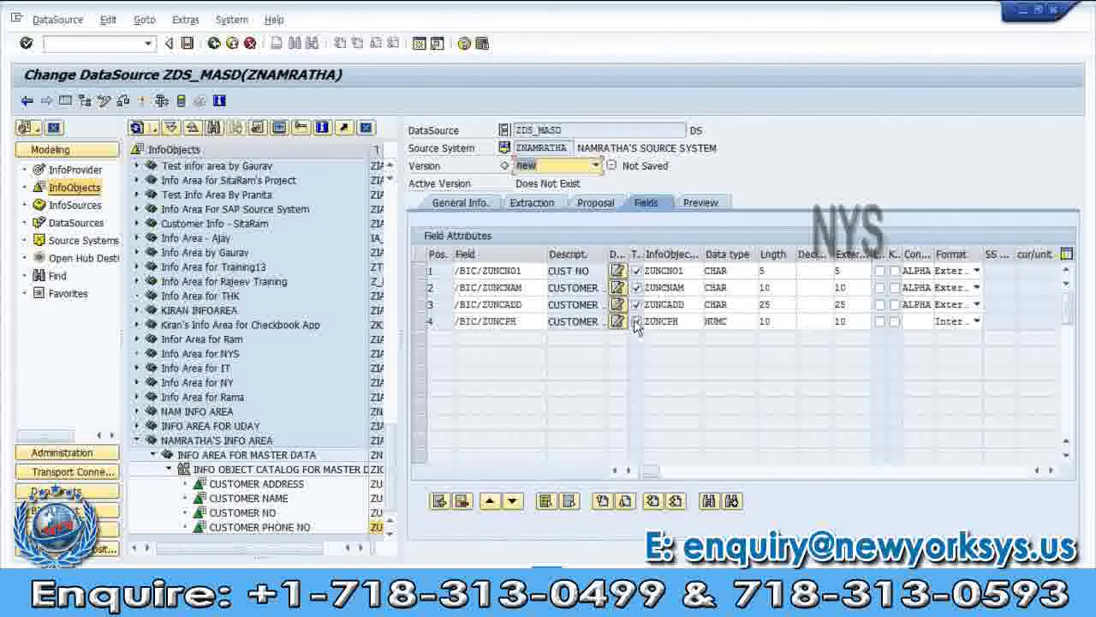
click(420, 306)
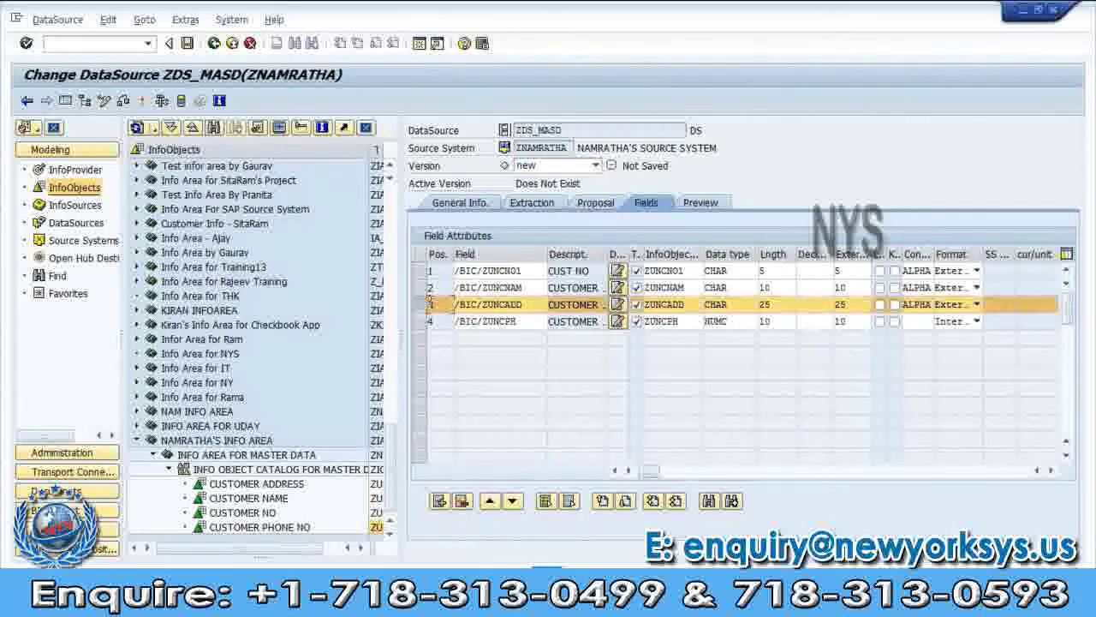
click(491, 502)
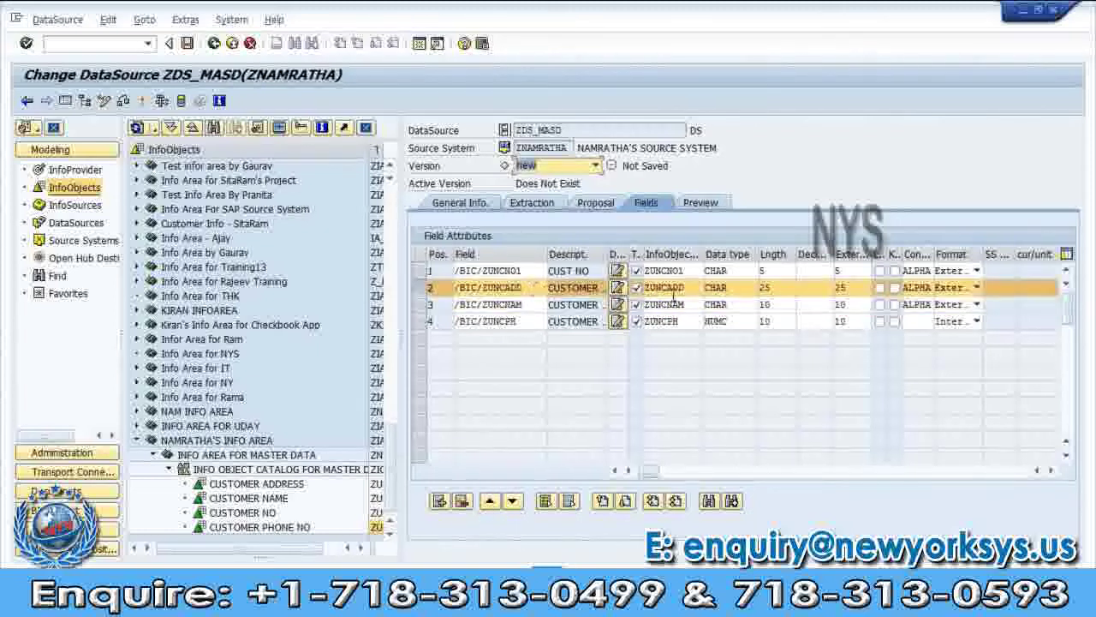
click(674, 287)
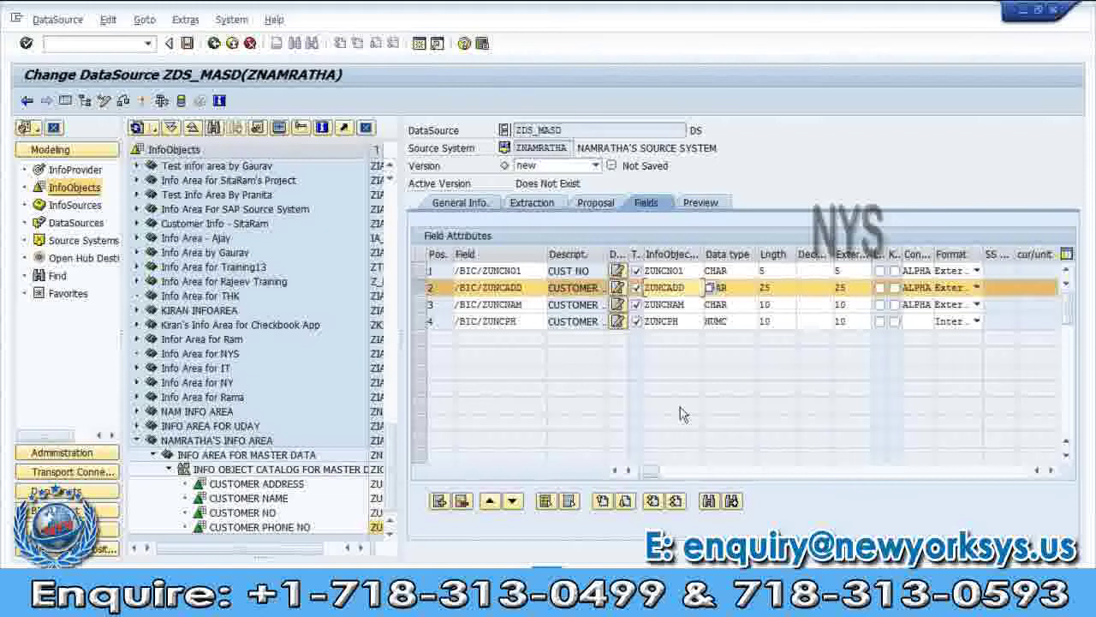
click(647, 305)
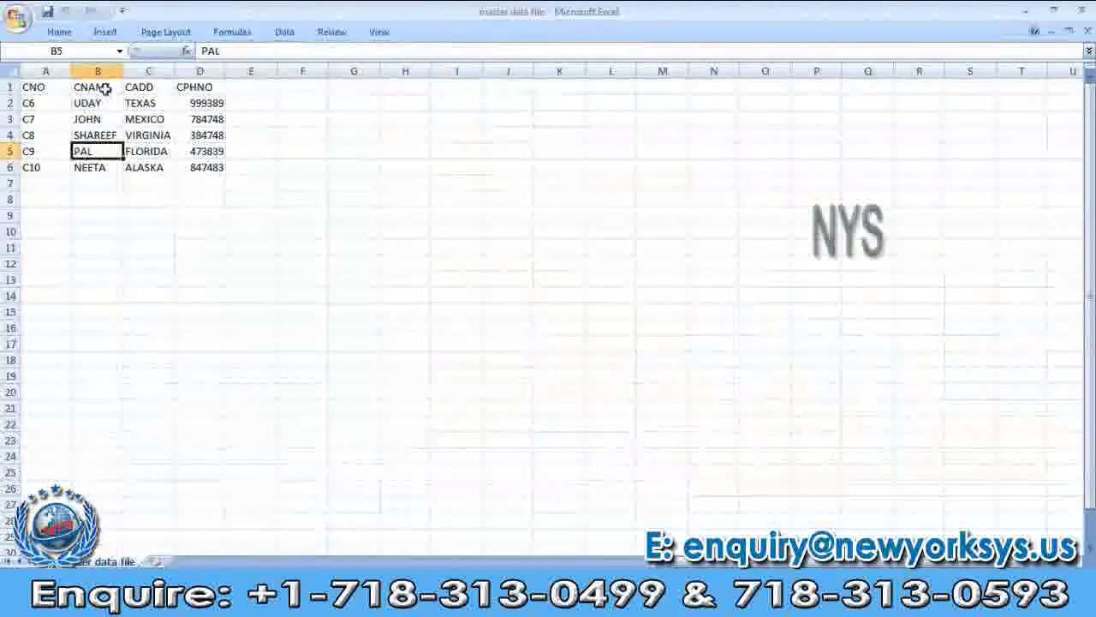
Compare the CNAME and CADD column order in the Excel file, and move the ZUNCADD field back down one position in SAP
click(101, 89)
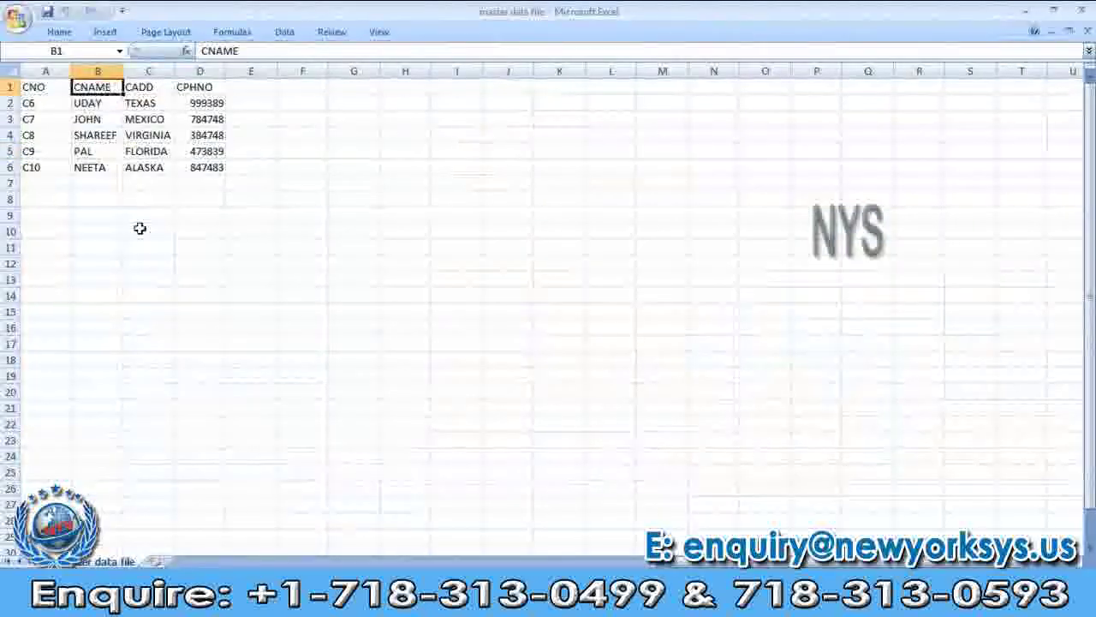
click(139, 88)
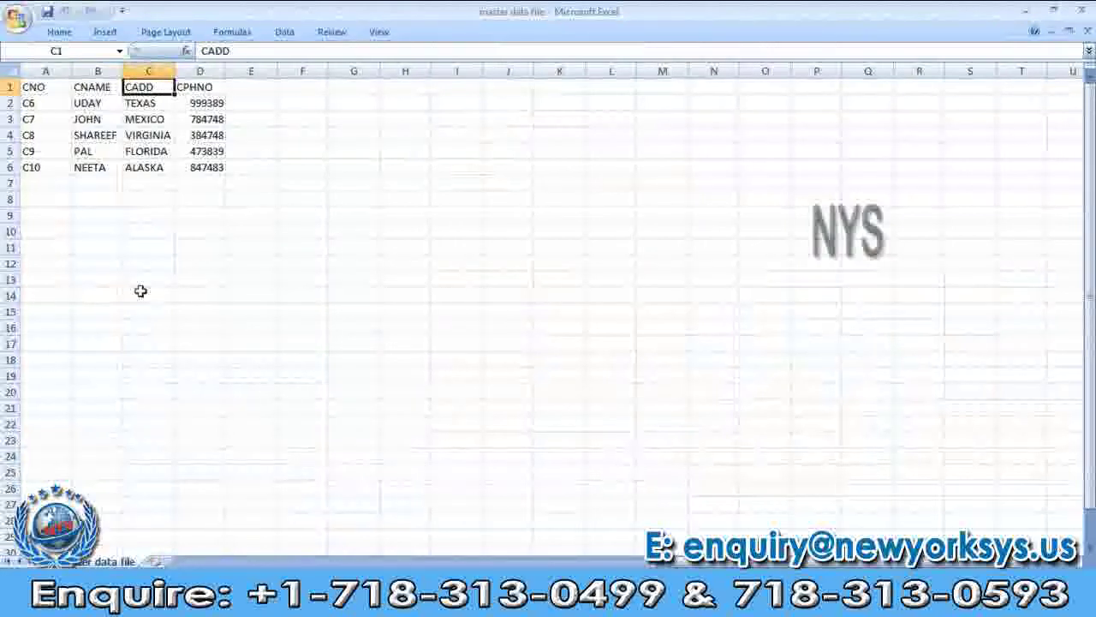
click(101, 89)
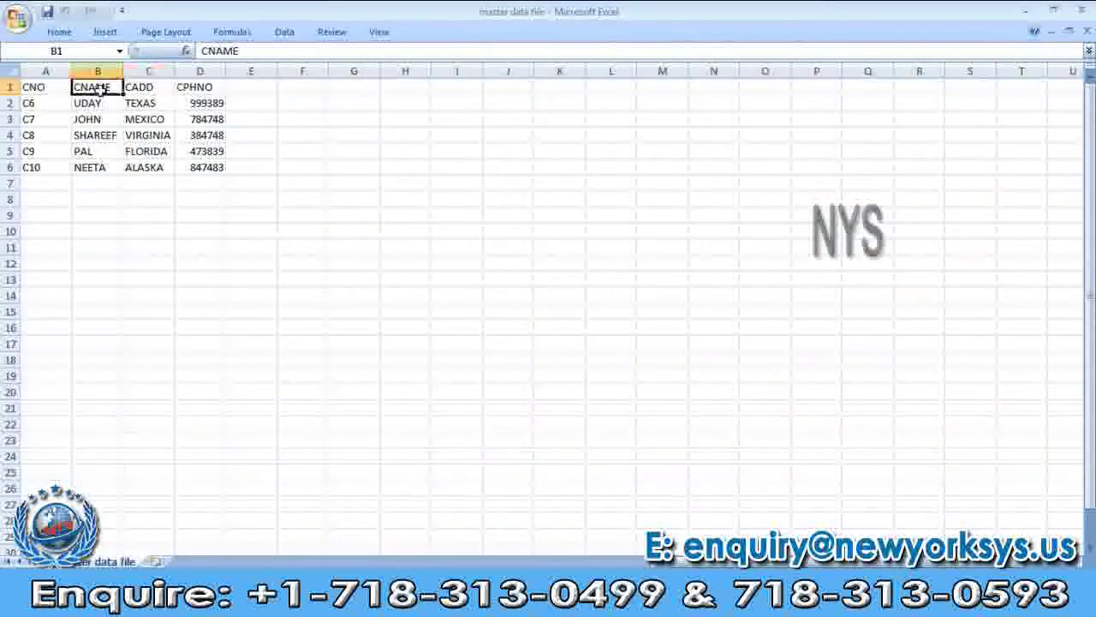
mouse_move(101, 89)
mouse_down()
mouse_move(101, 159)
mouse_move(100, 89)
mouse_up()
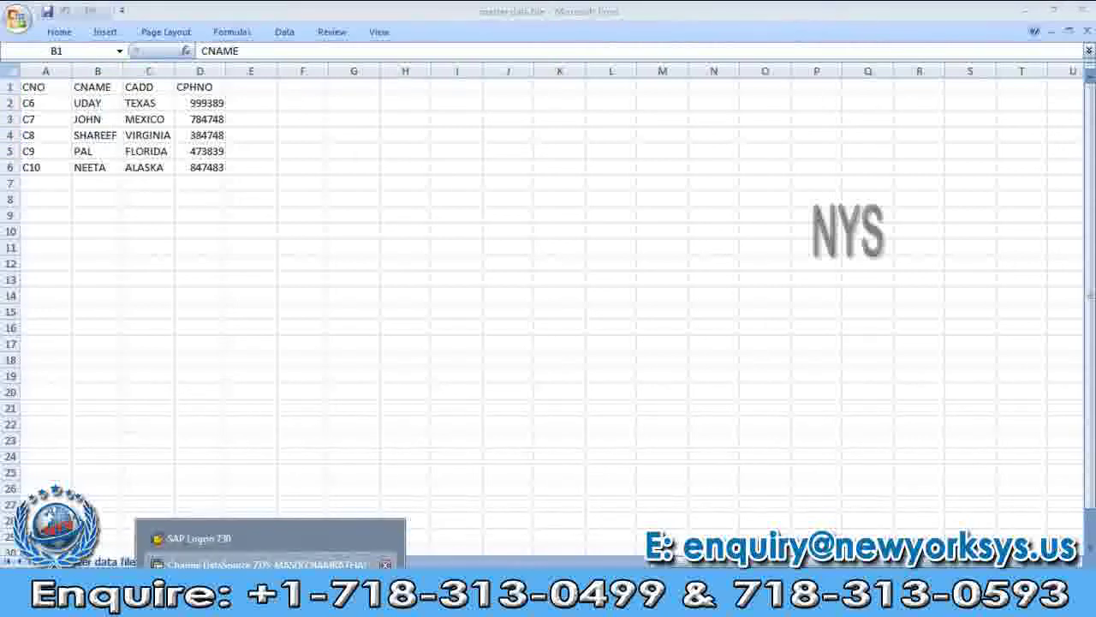
key(alt+Tab)
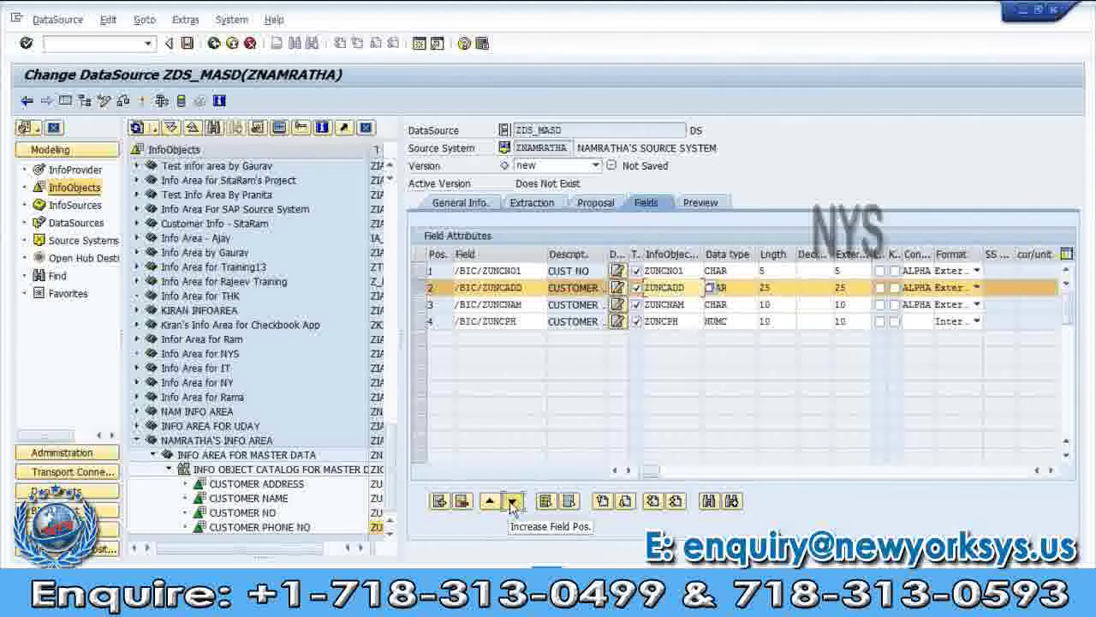
click(511, 504)
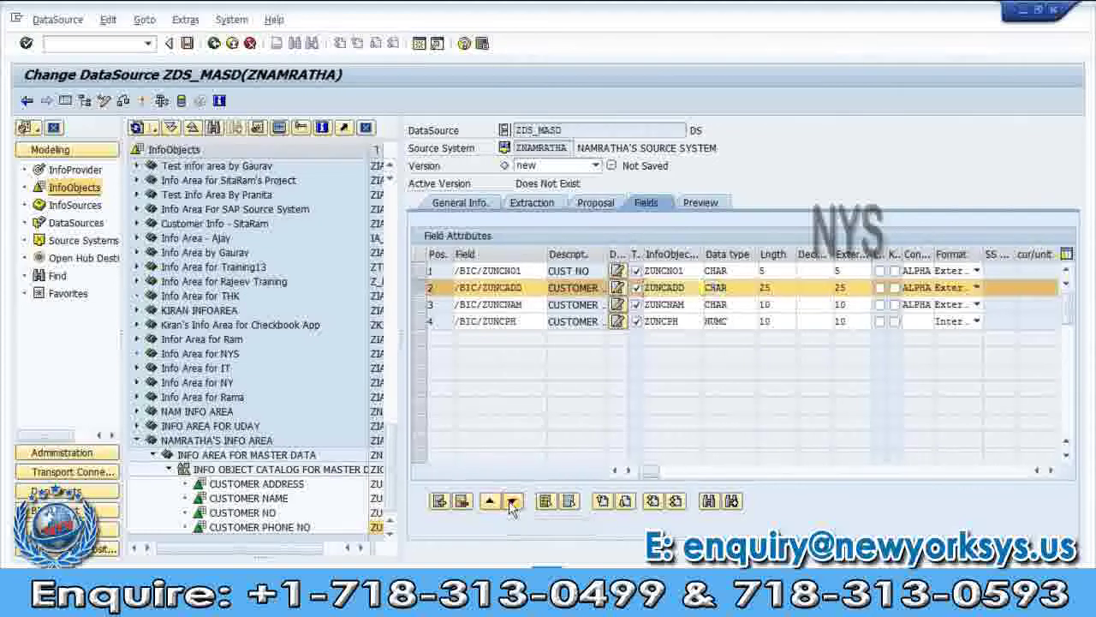
Check the assigned InfoObjects and the general properties of DataSource ZDS_MASD, and activate the DataSource
click(689, 321)
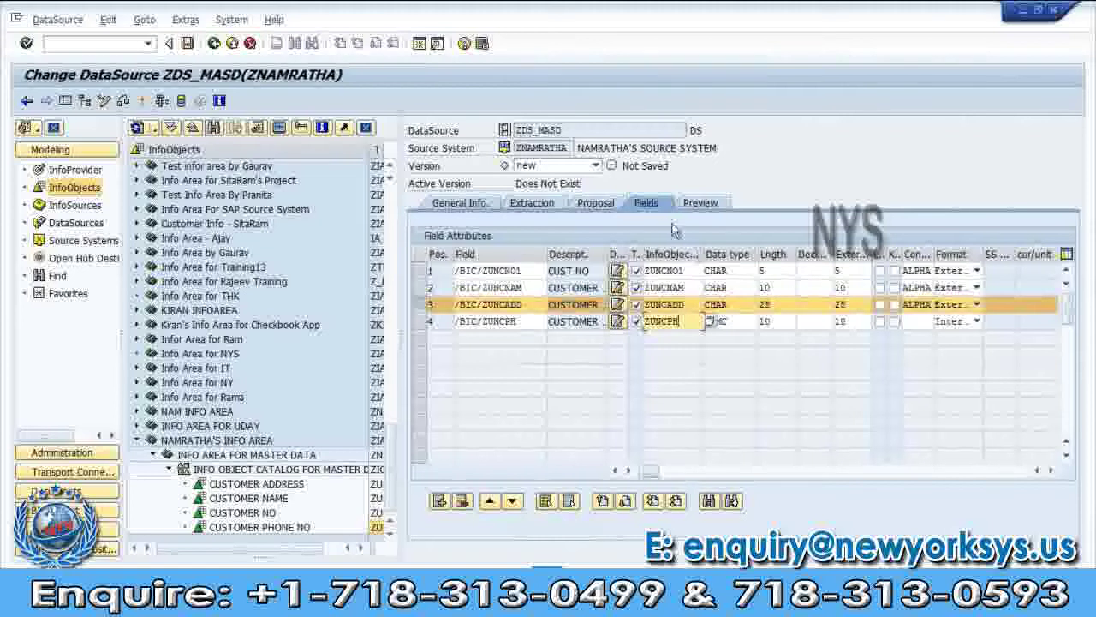
click(686, 271)
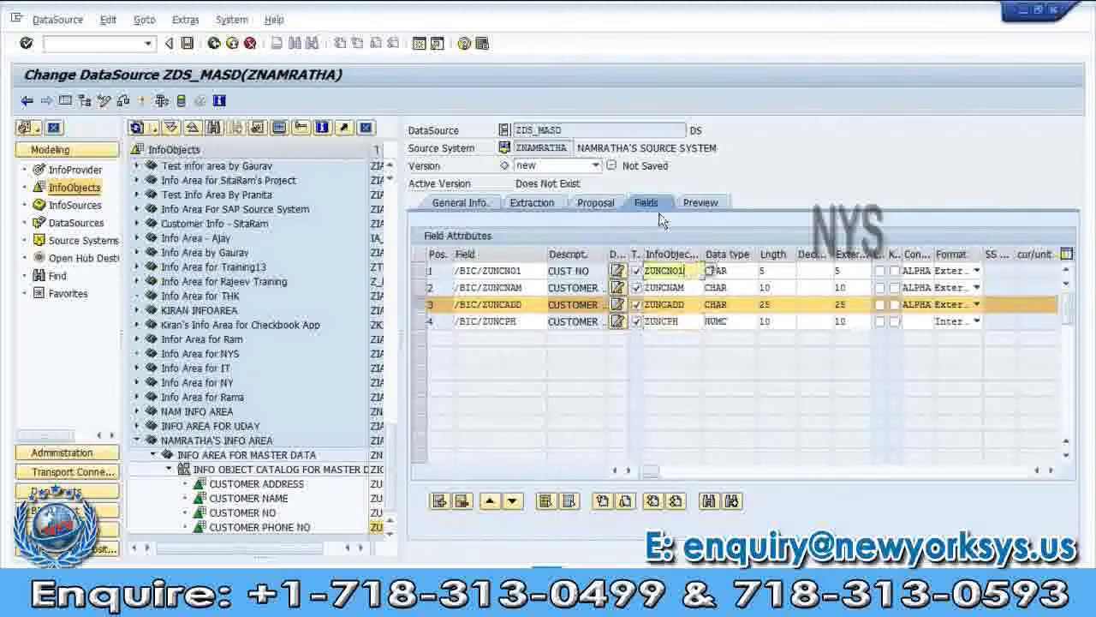
click(686, 287)
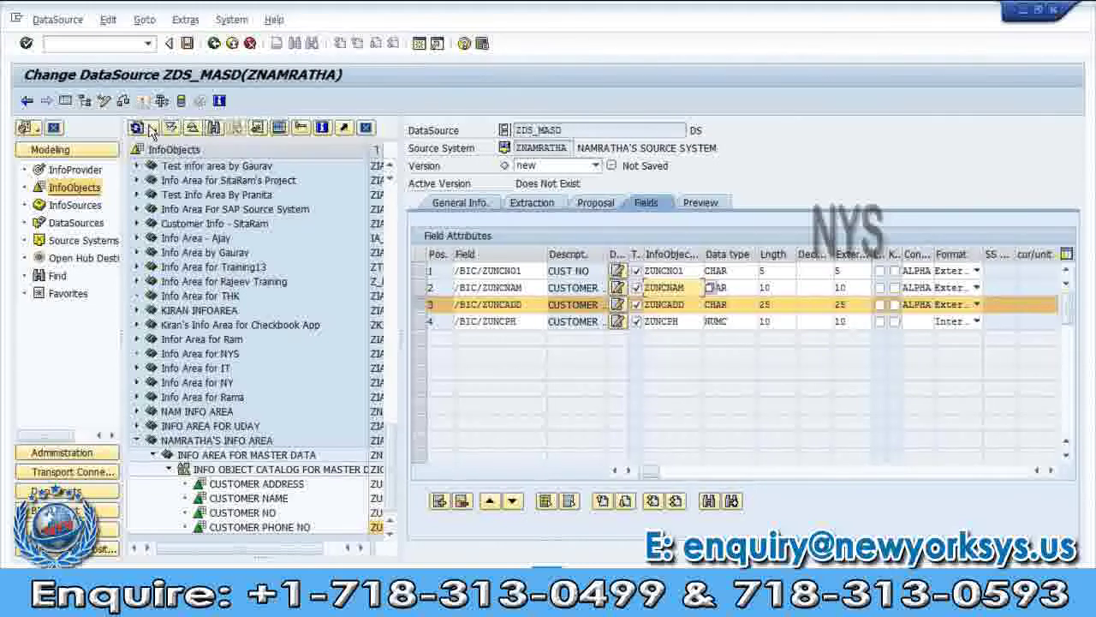
click(452, 364)
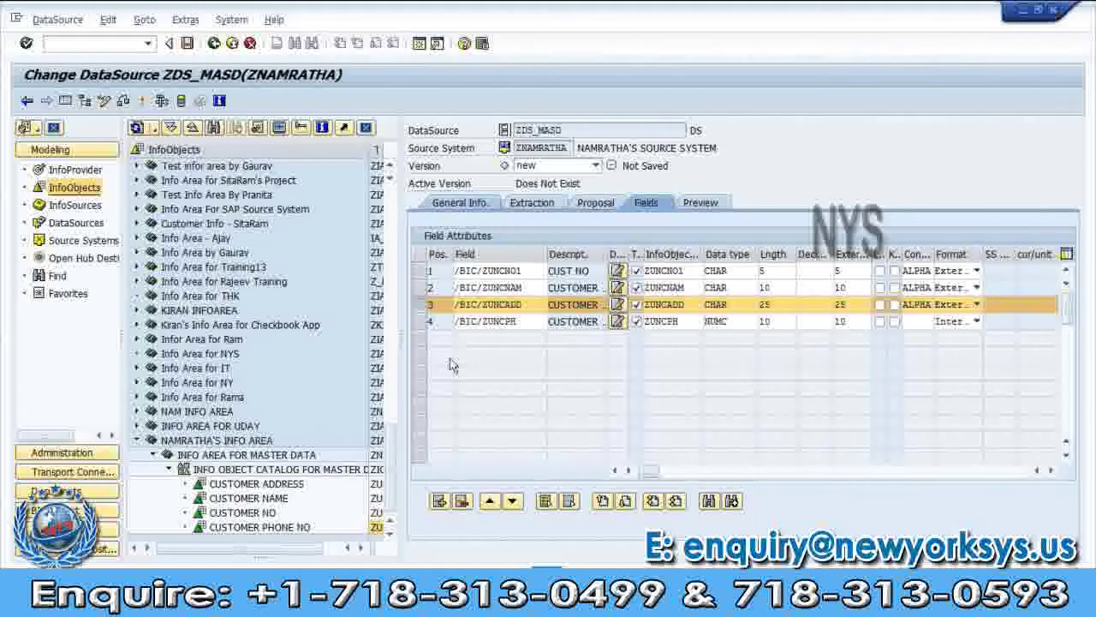
click(461, 202)
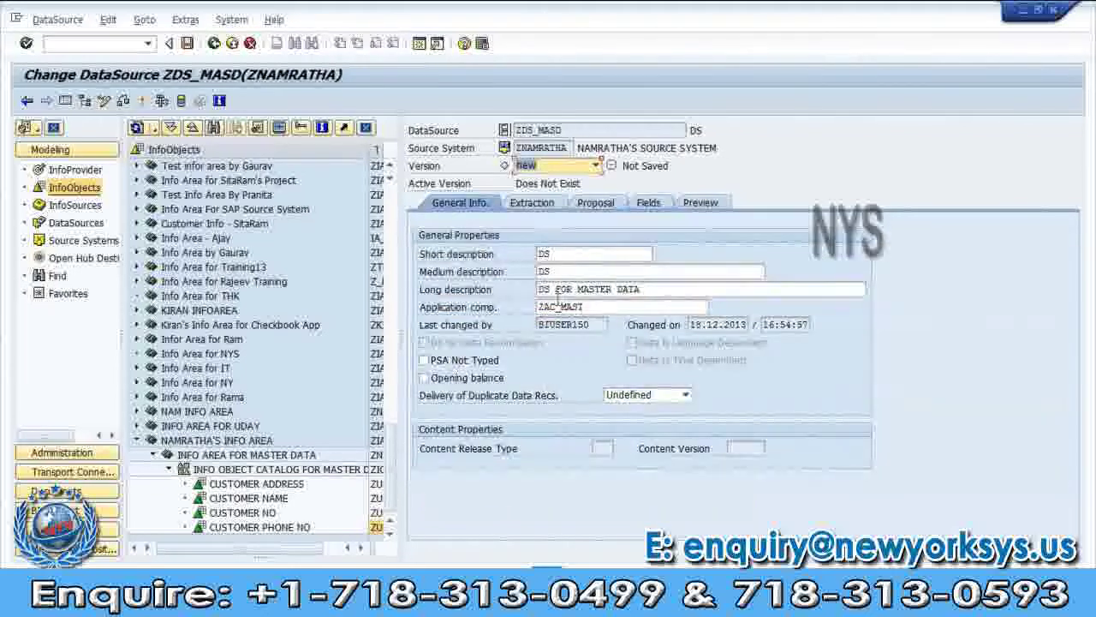
click(649, 205)
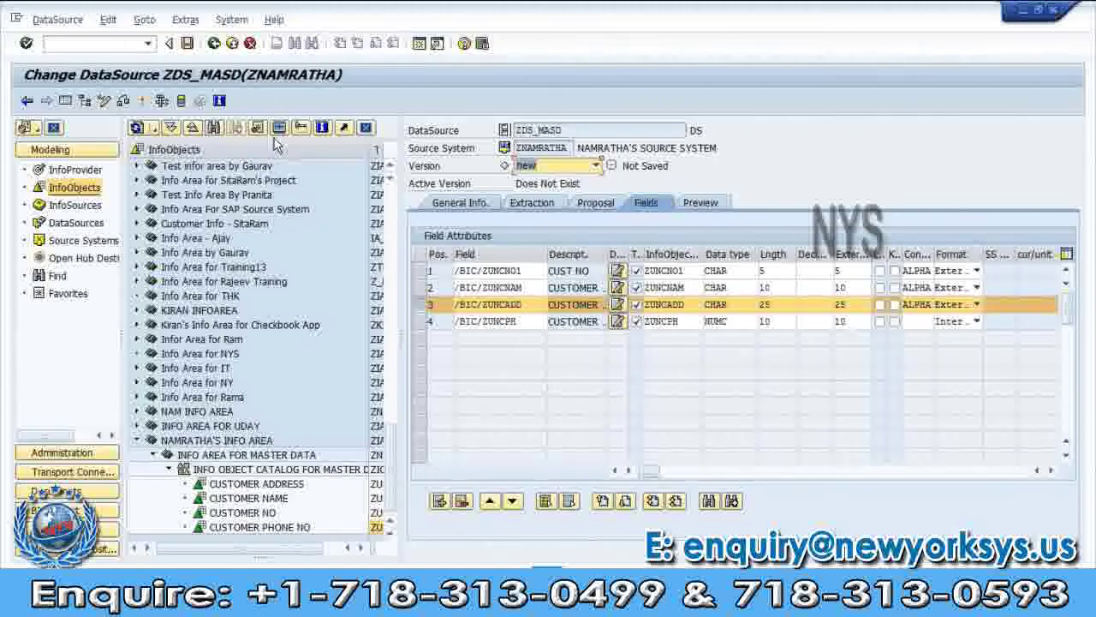
click(144, 103)
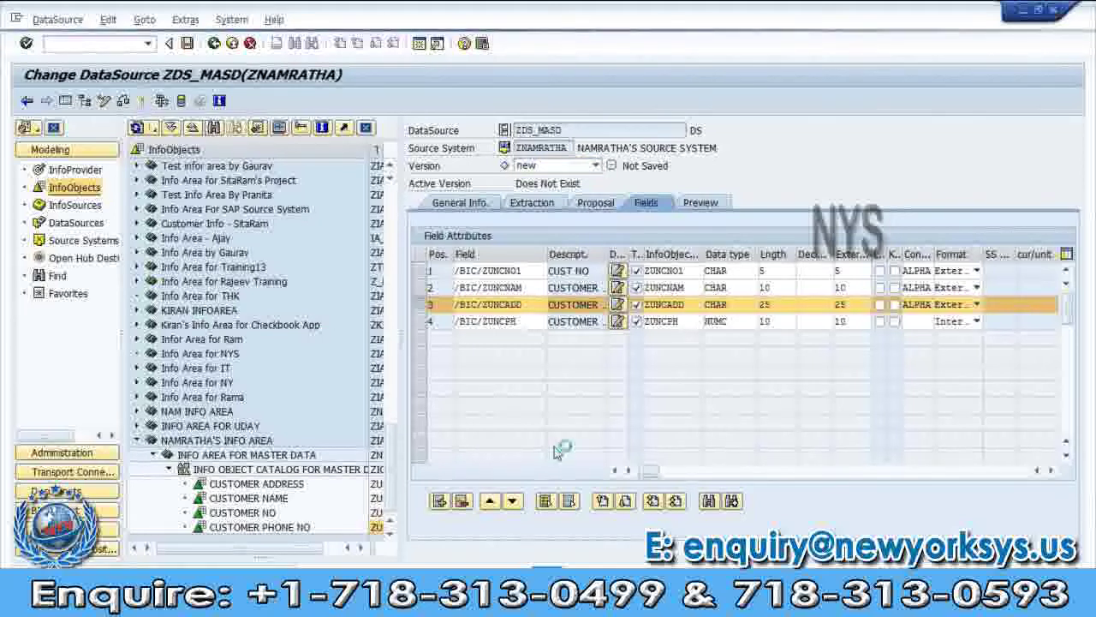
Switch to the Notepad notes and complete the DataSource creation line with "PROVIDE ALL INFO OBJECTS ..> ENTER...> ACTIVATE"
key(alt+Tab)
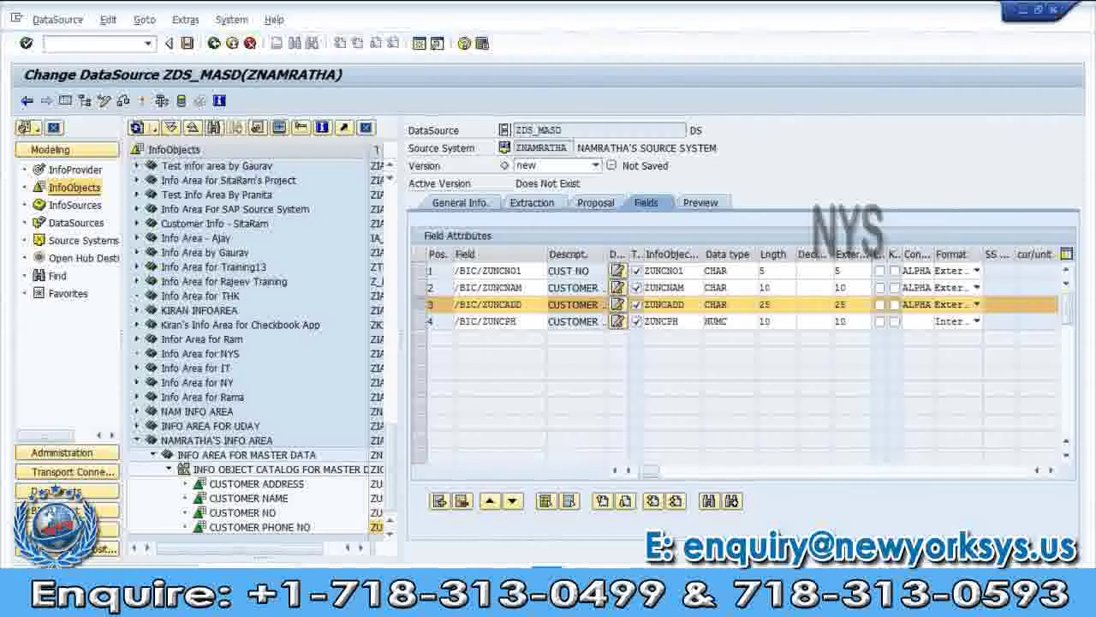
text(DE A)
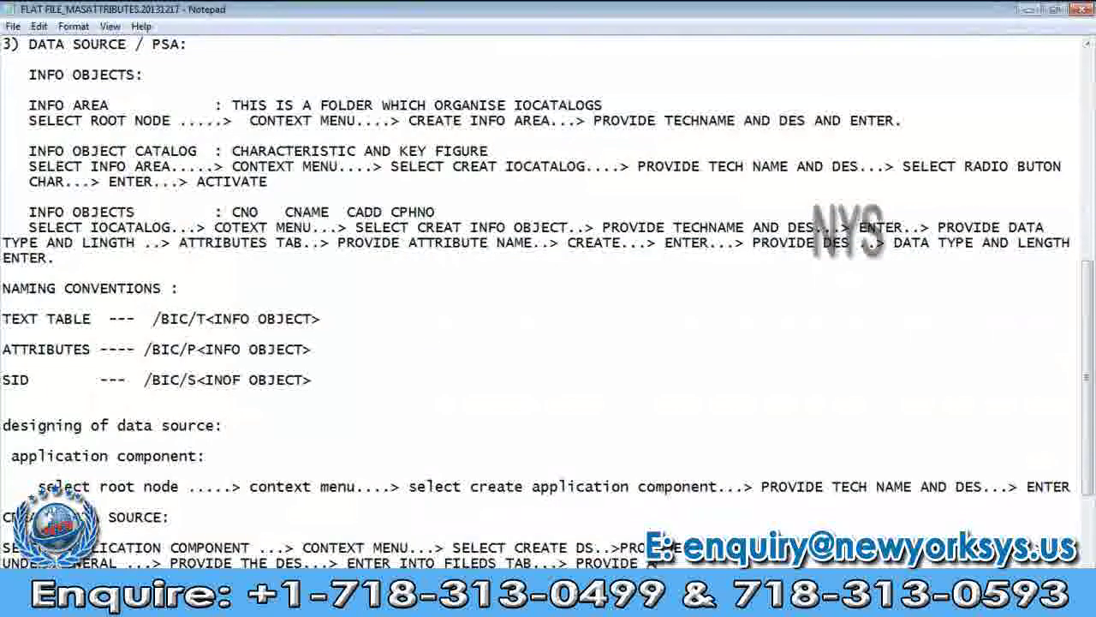
text(LL INFO)
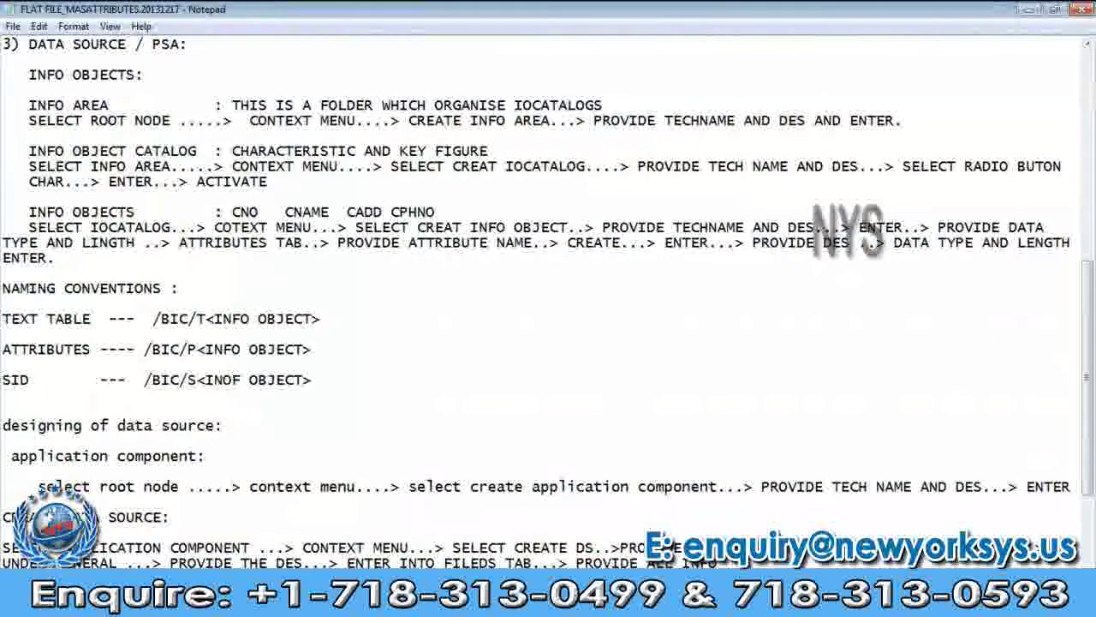
text( CU)
text(JECT)
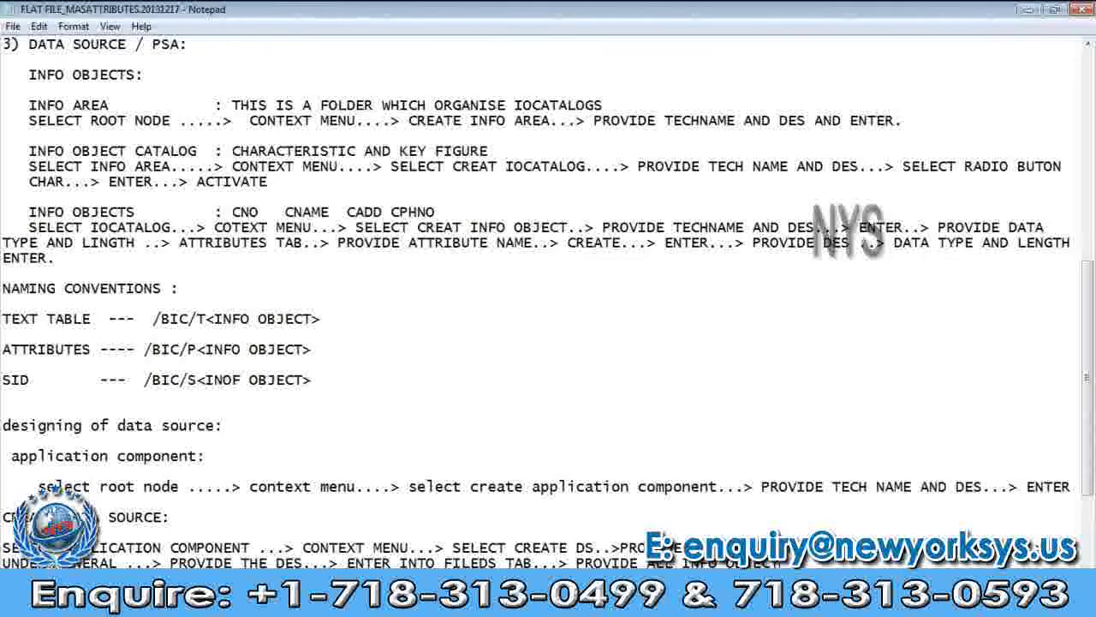
text(S ..>)
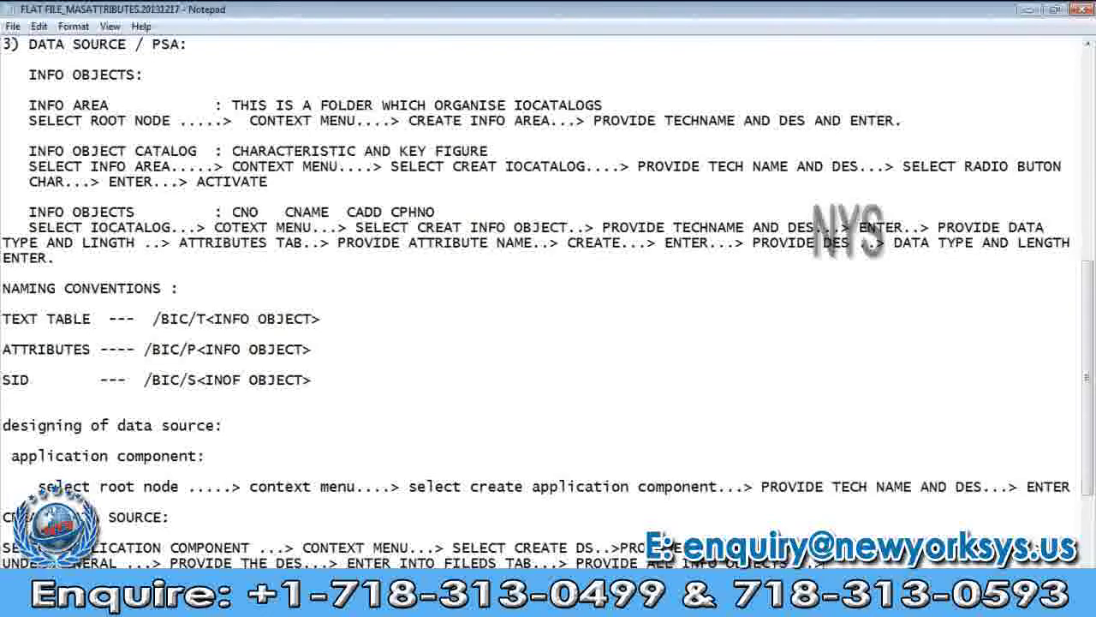
text( ENTER...)
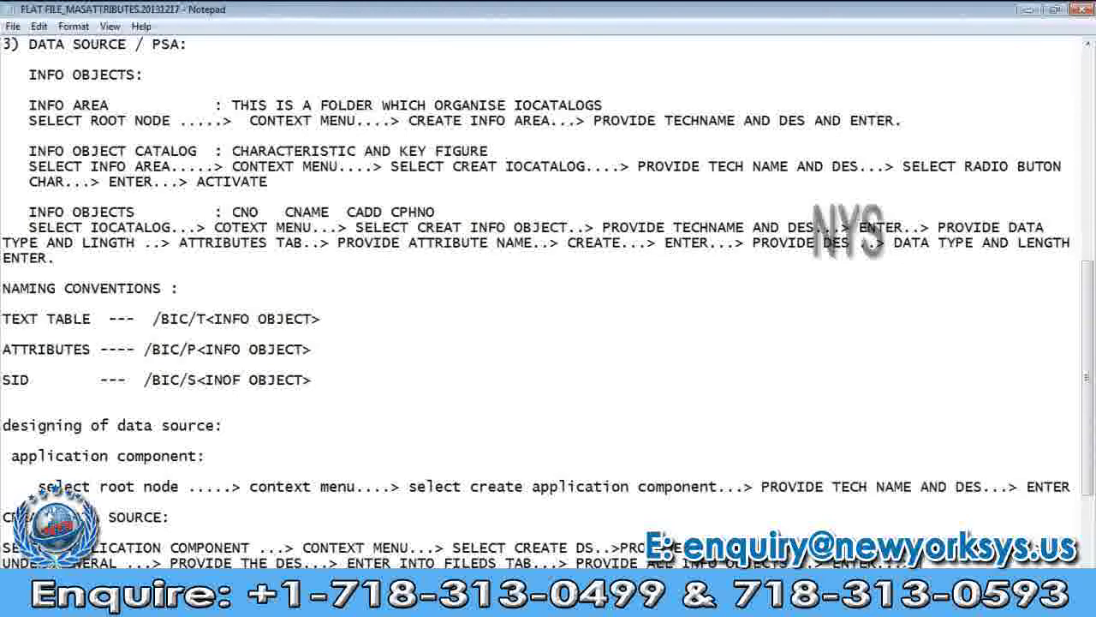
text(> ACTIVATE)
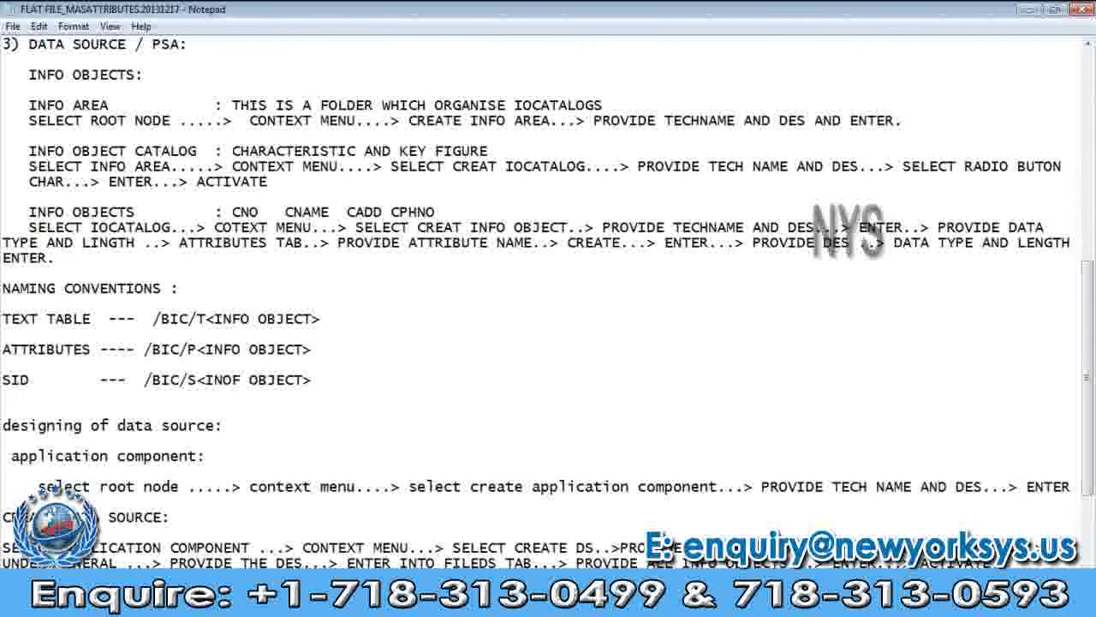
key(Return)
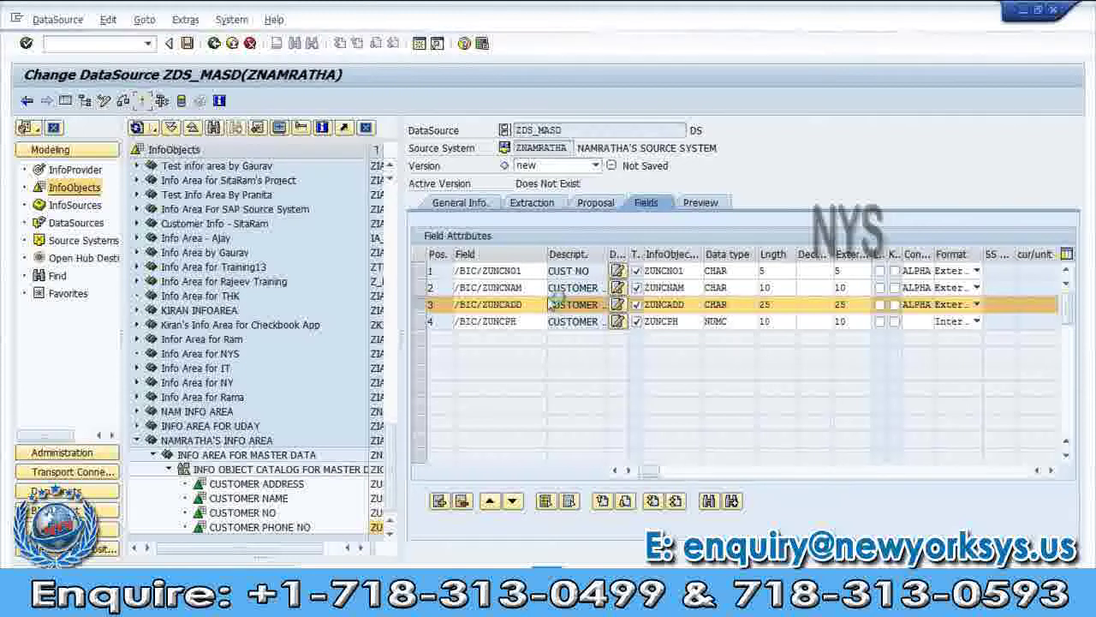
Switch to the master data file in Excel and prefix the customer number in cell A2 with #
key(Return)
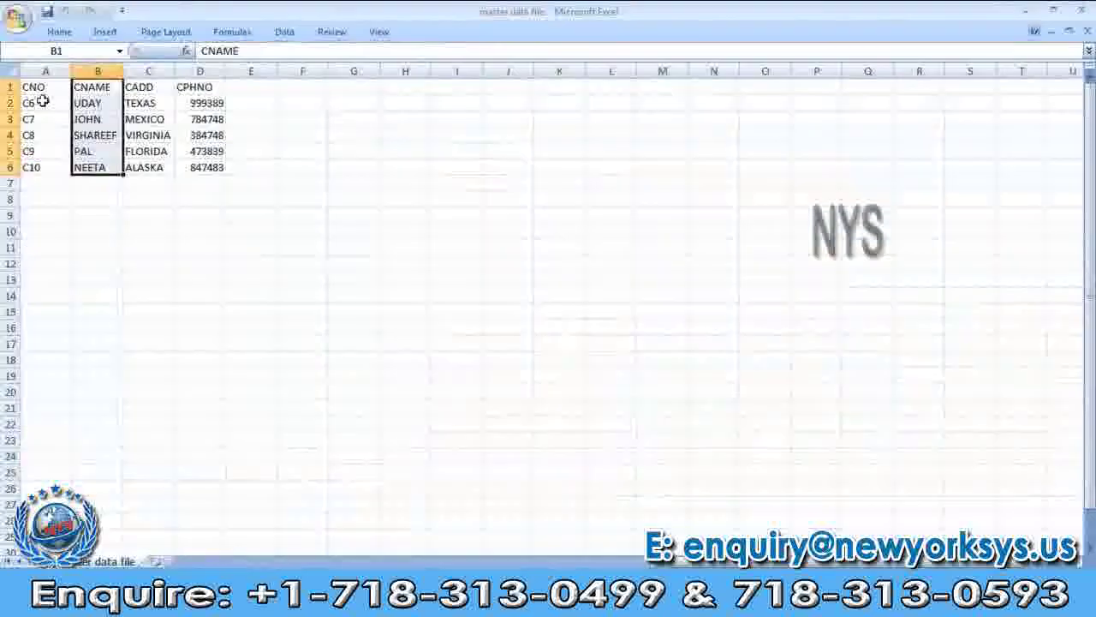
click(42, 101)
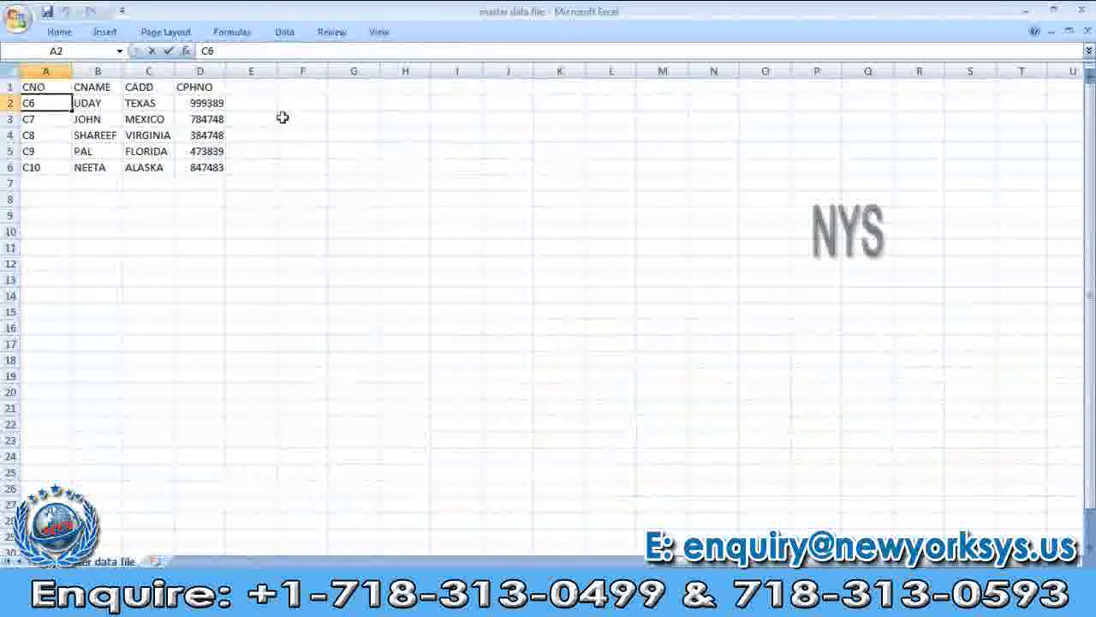
key(ctrl+Return)
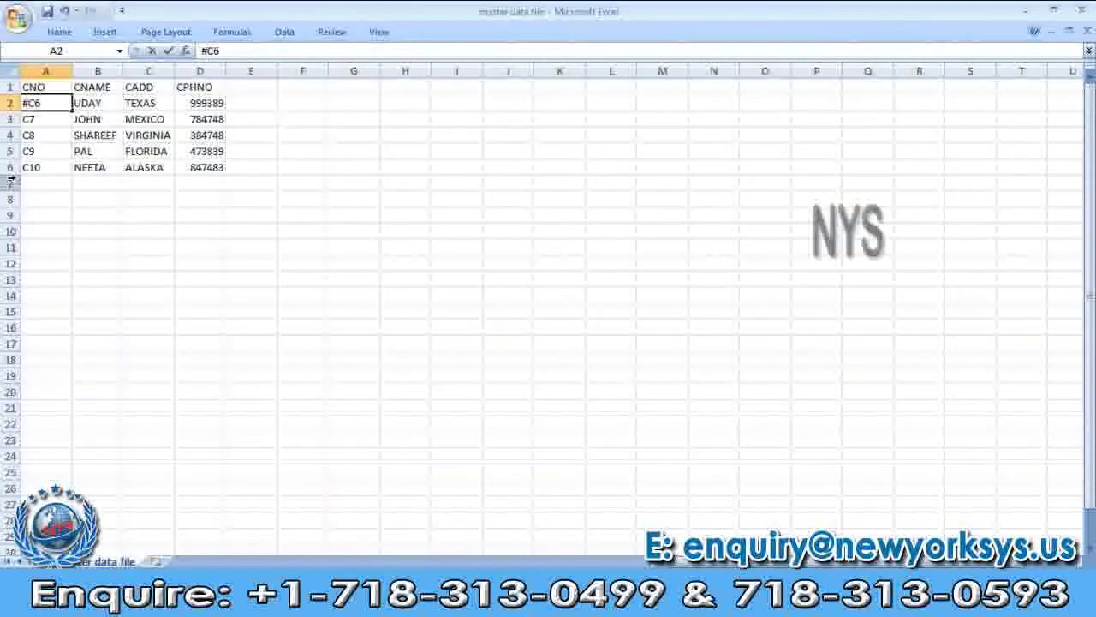
Prefix the customer name in cell B5 with the special character $
click(88, 150)
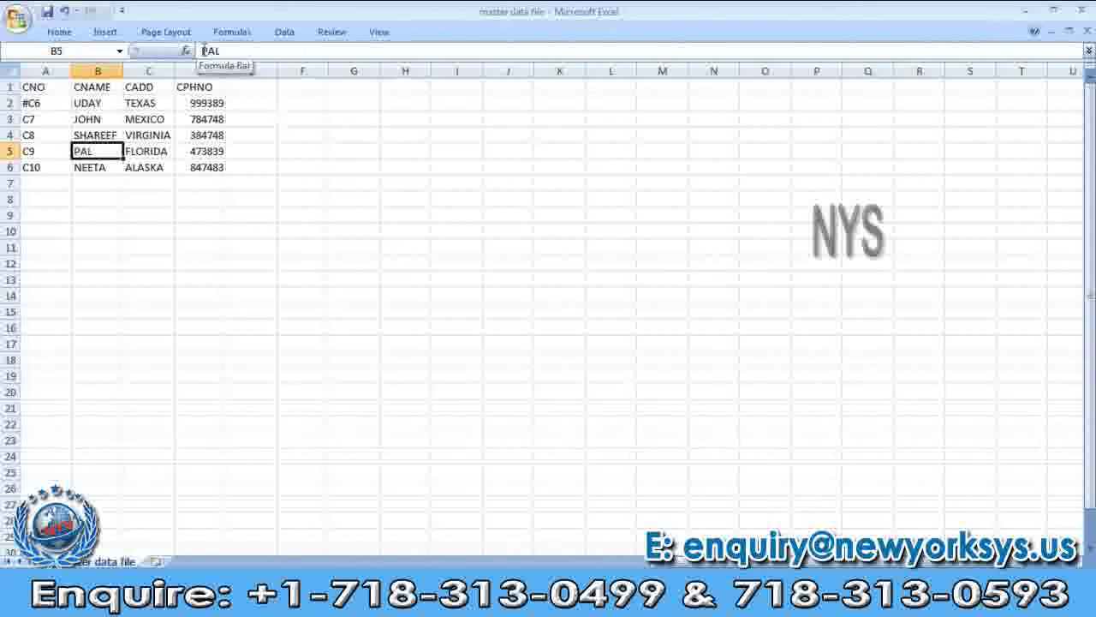
click(203, 50)
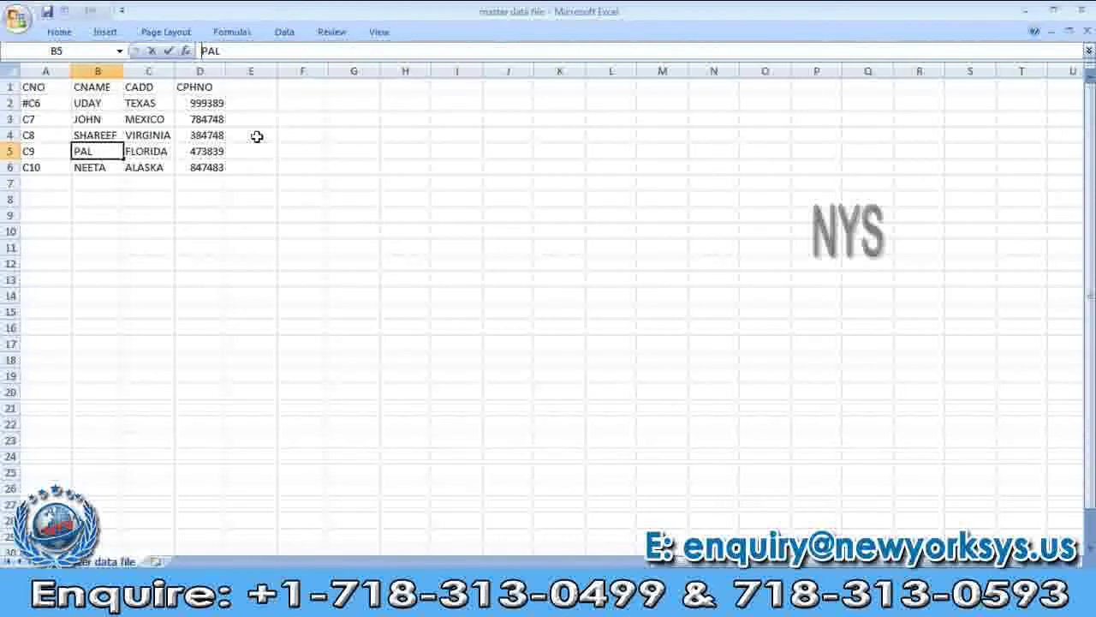
text($)
key(ctrl+Return)
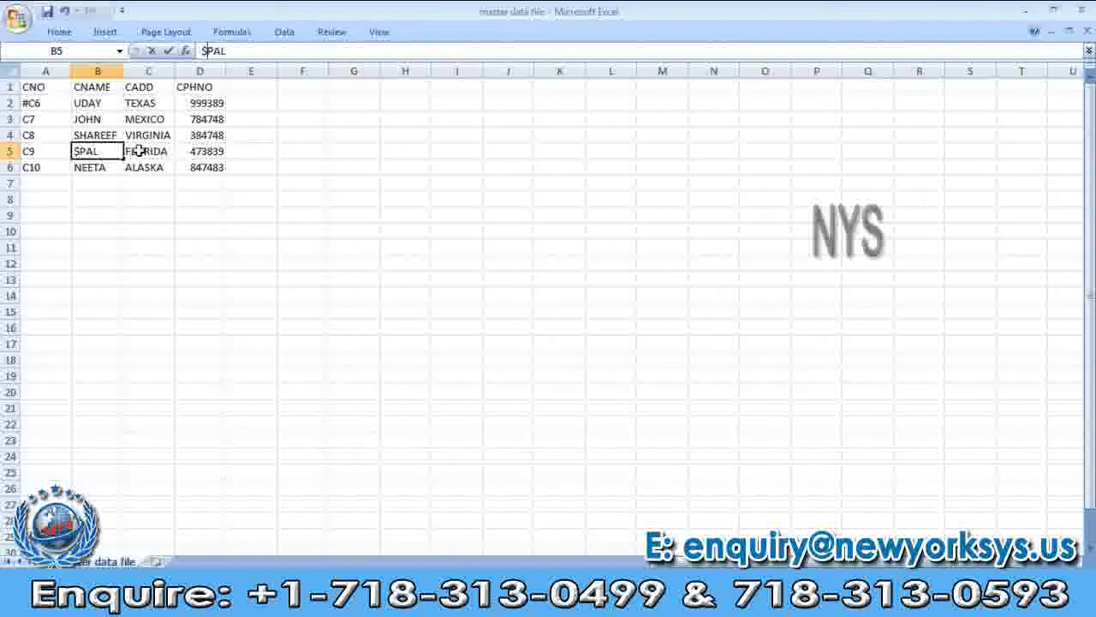
Try to prefix the customer name in cell B3 with @, and enter the formula =A2 there instead
click(86, 119)
click(197, 51)
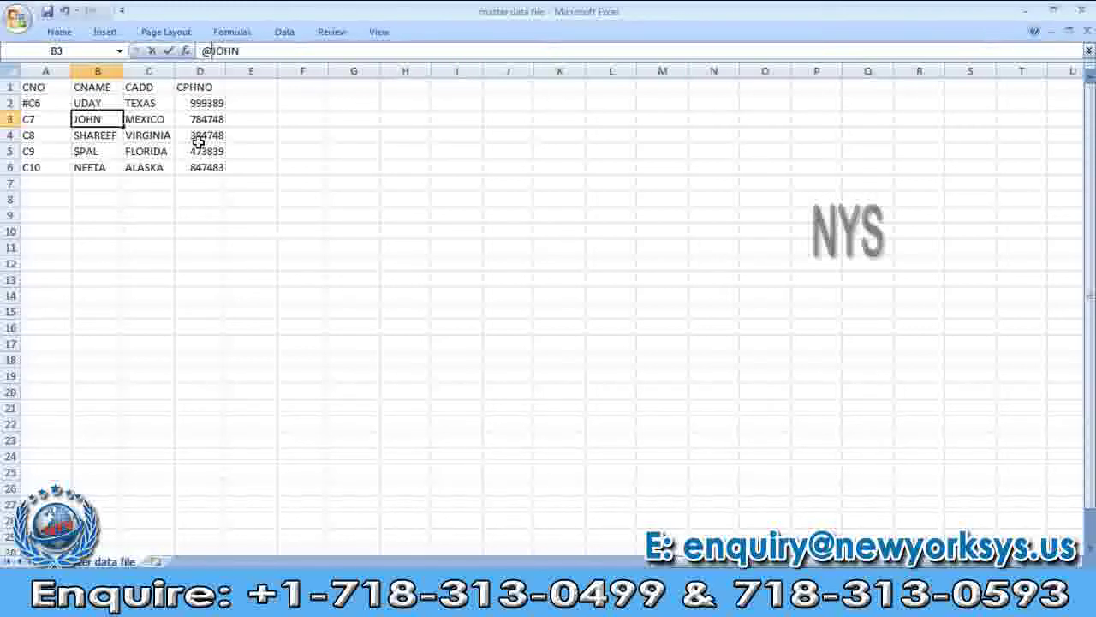
text(@)
key(Return)
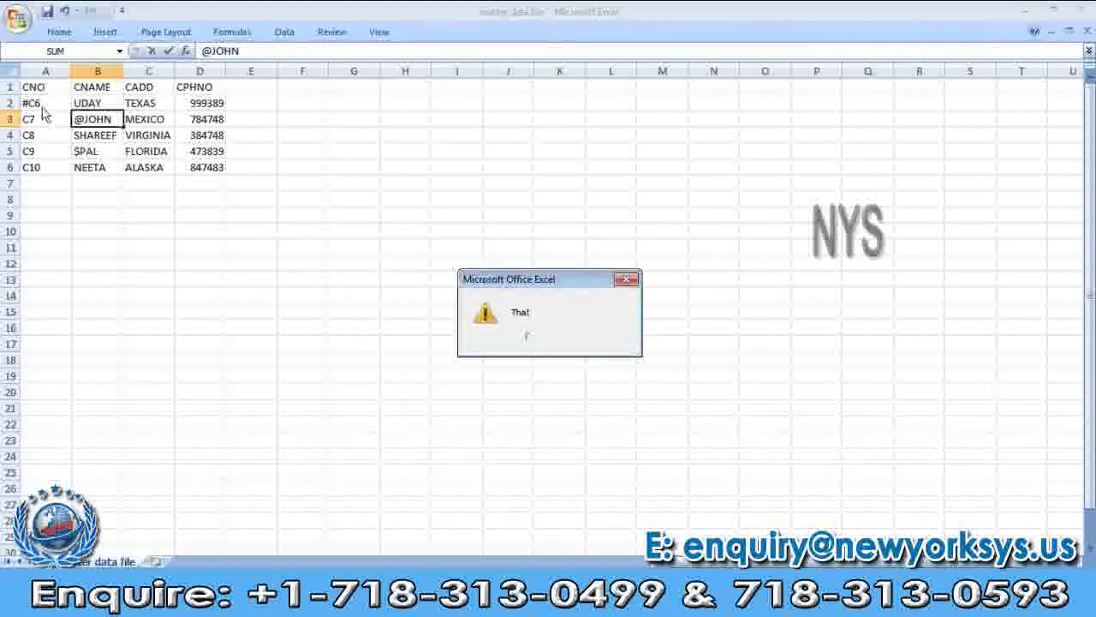
click(554, 341)
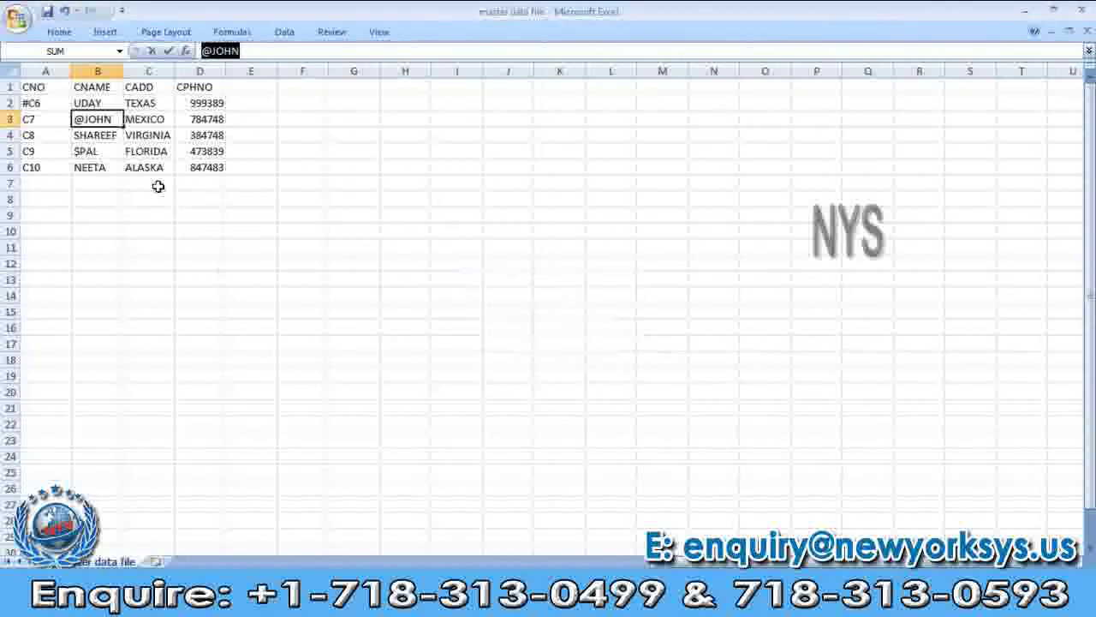
text(=)
click(49, 102)
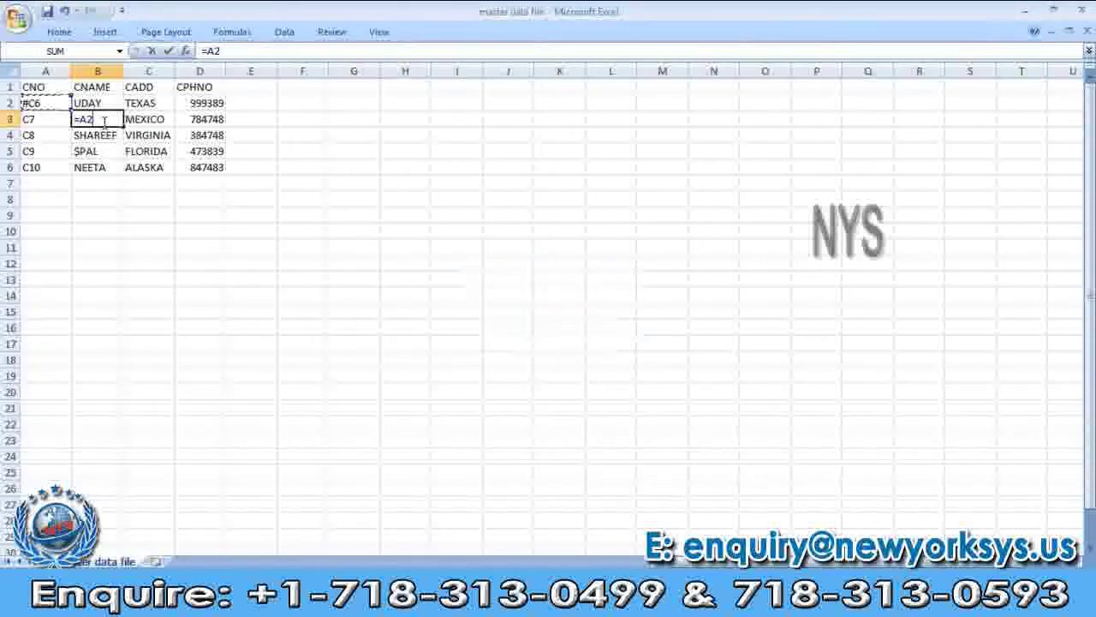
key(Return)
Undo the last edits to the customer names in cells B3 and B5
click(99, 151)
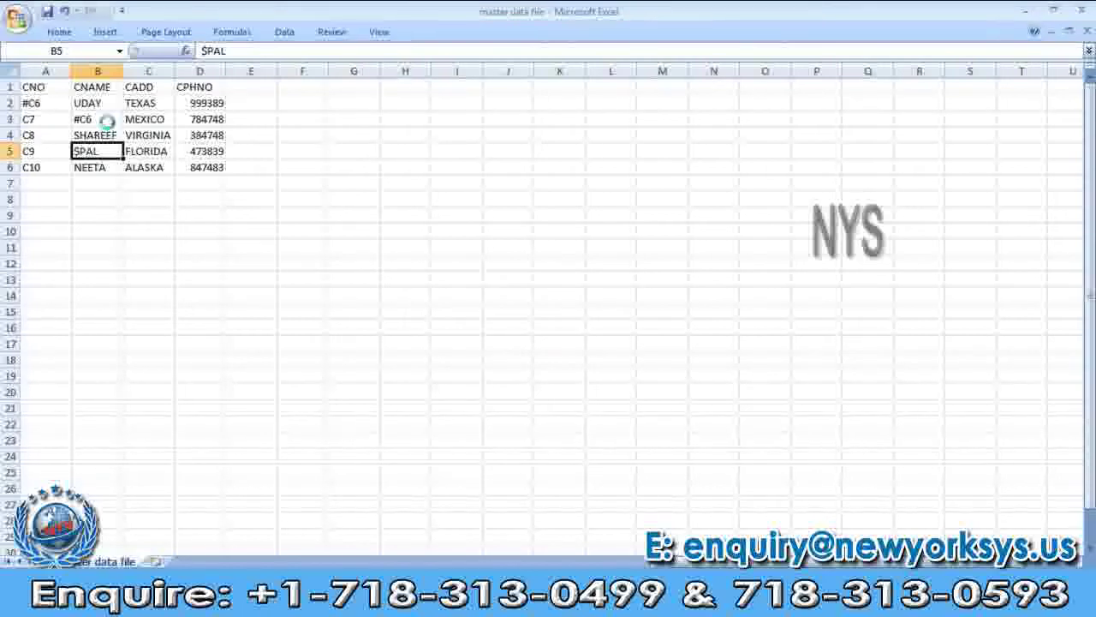
key(ctrl+z)
key(ctrl+z)
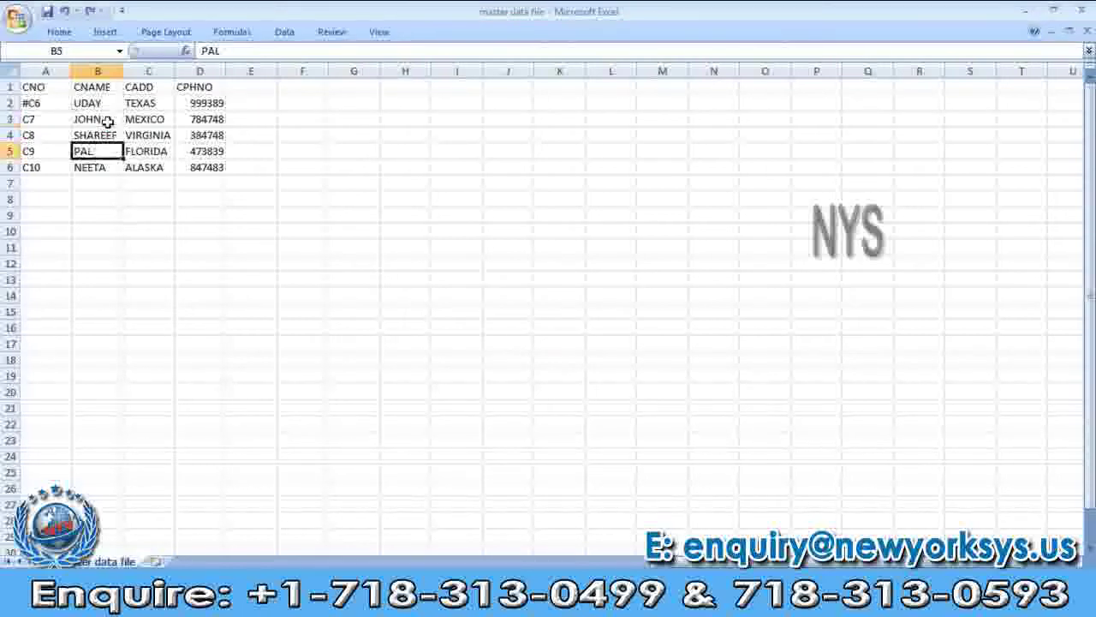
click(246, 199)
Prefix the customer name in cell B3 with the special character #
click(89, 124)
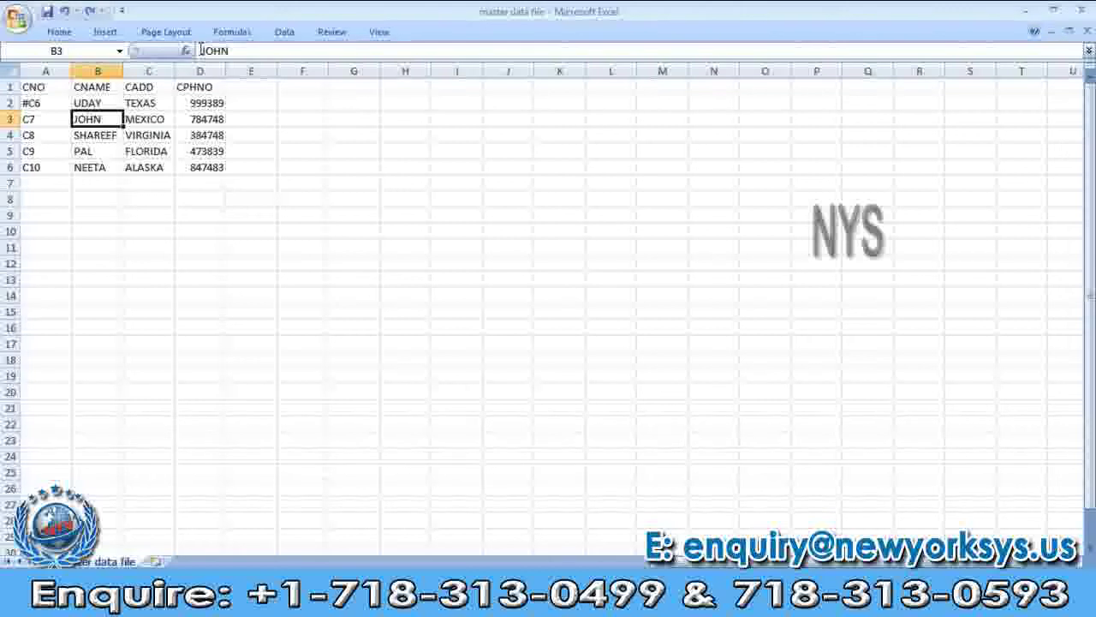
double_click(212, 51)
key(Home)
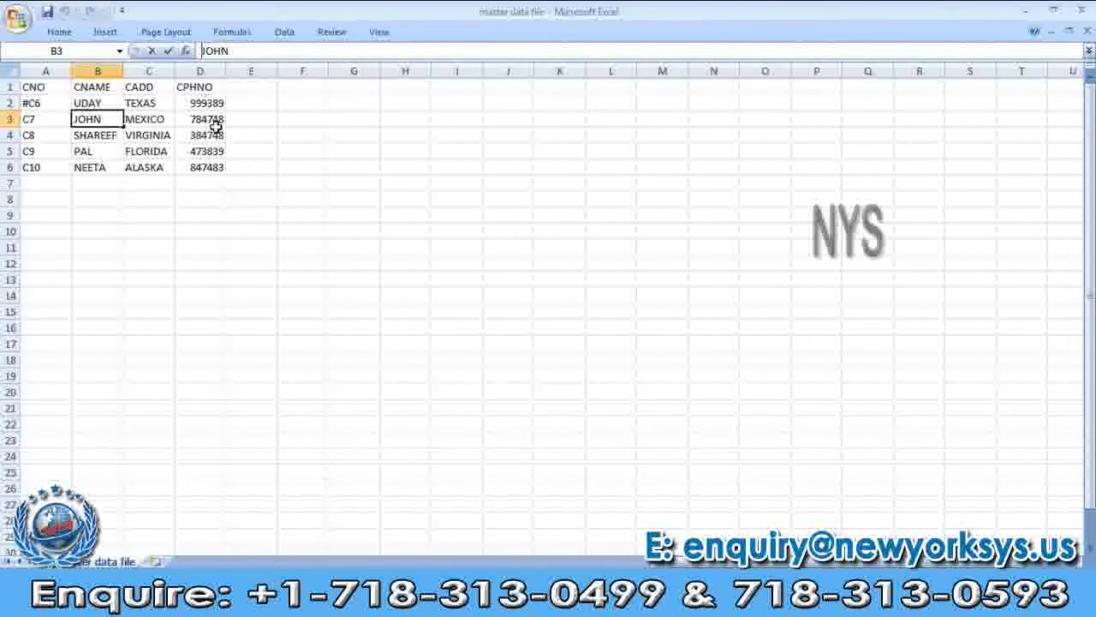
text(#)
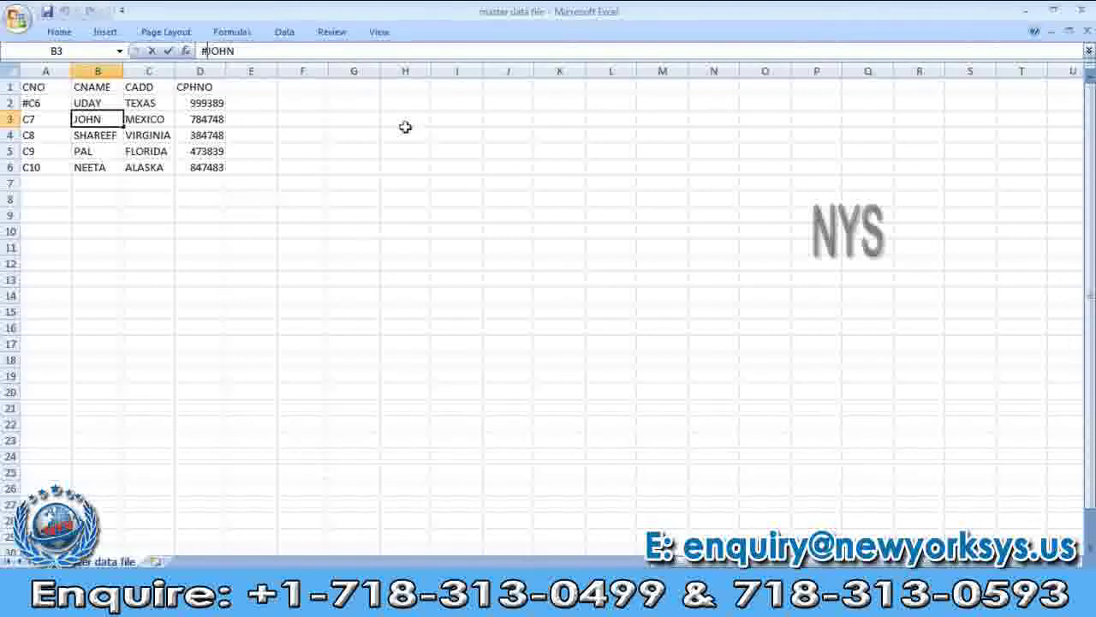
Prefix the customer number in cell A5 with the special character %
click(40, 154)
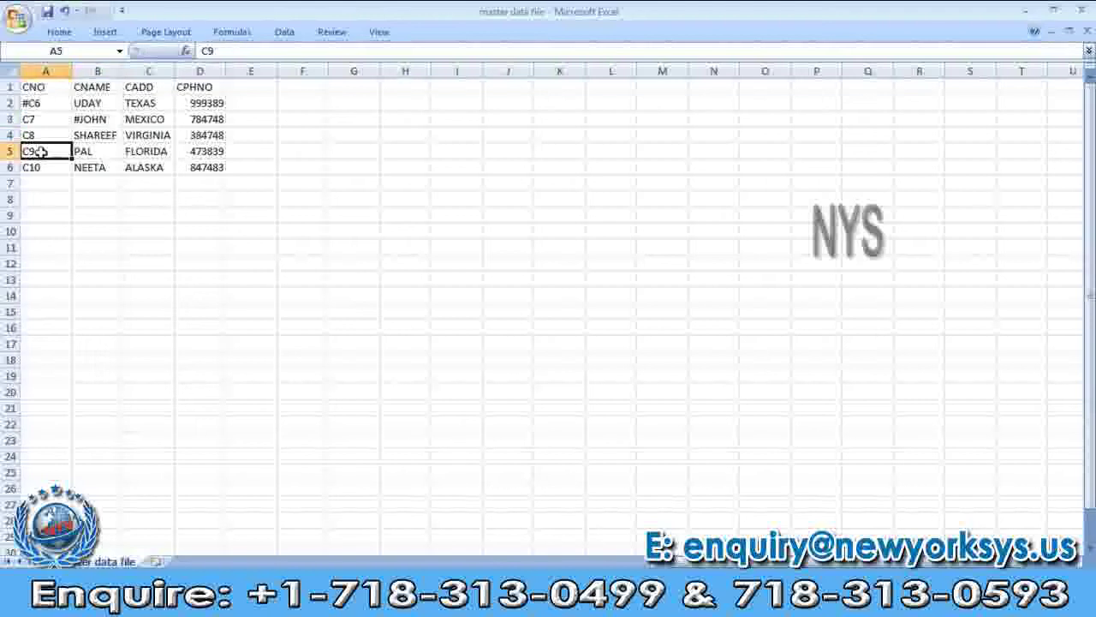
click(200, 51)
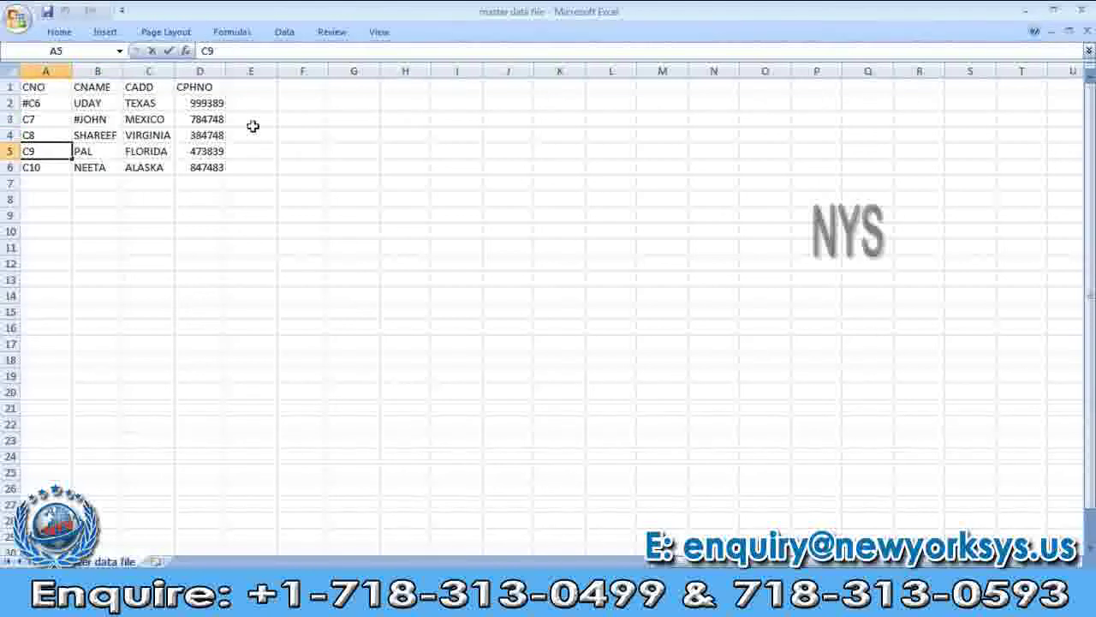
text(%)
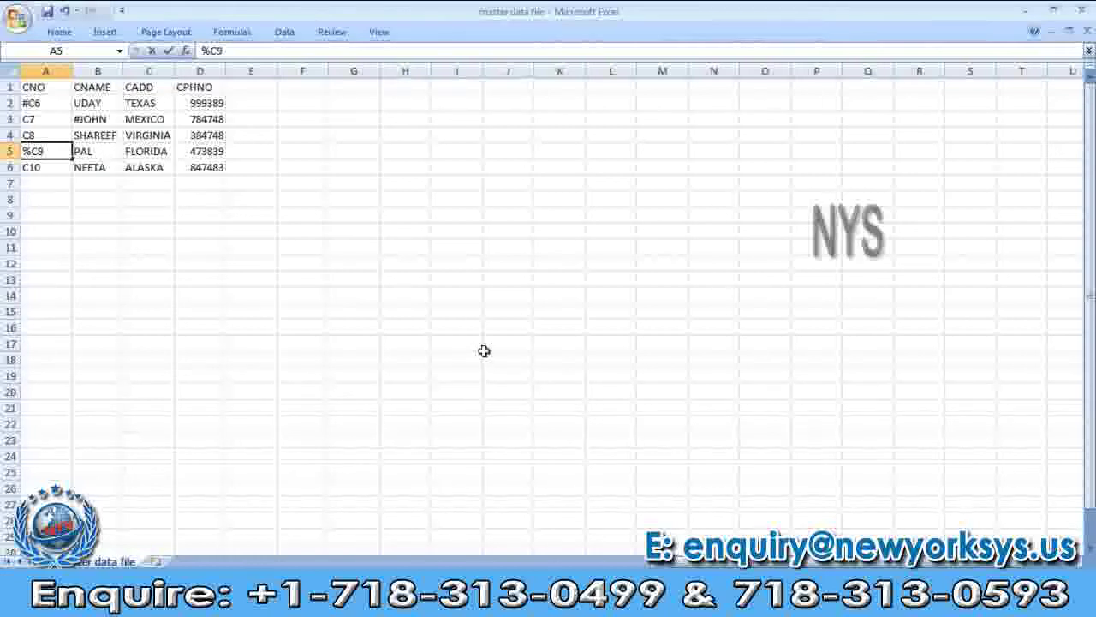
Save the master data file in its CSV format and close it without saving again
key(ctrl+s)
click(485, 356)
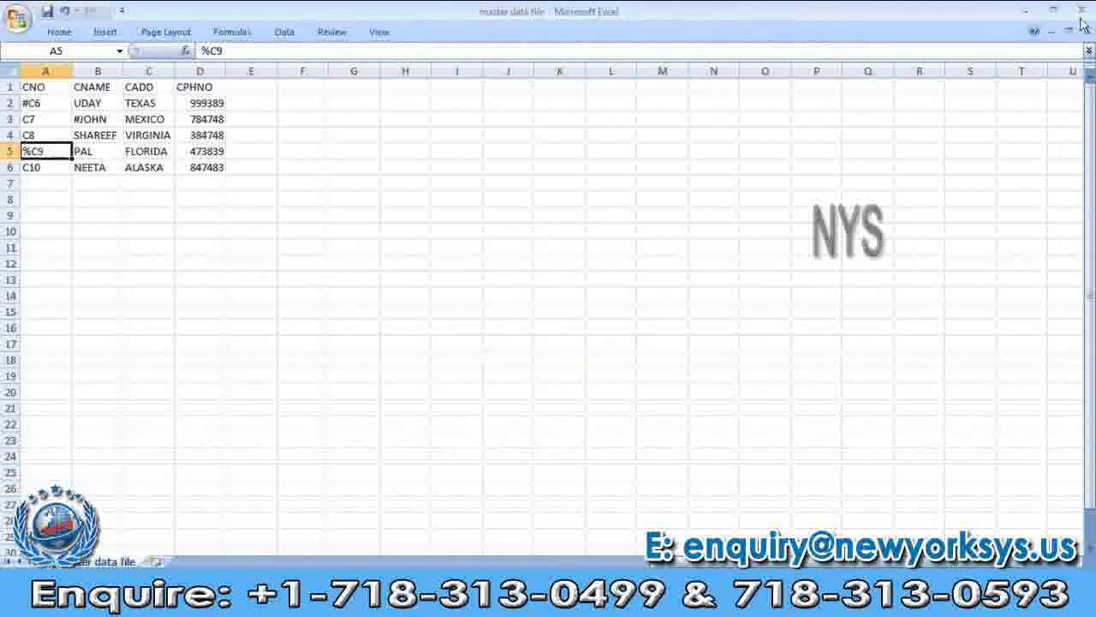
click(1086, 7)
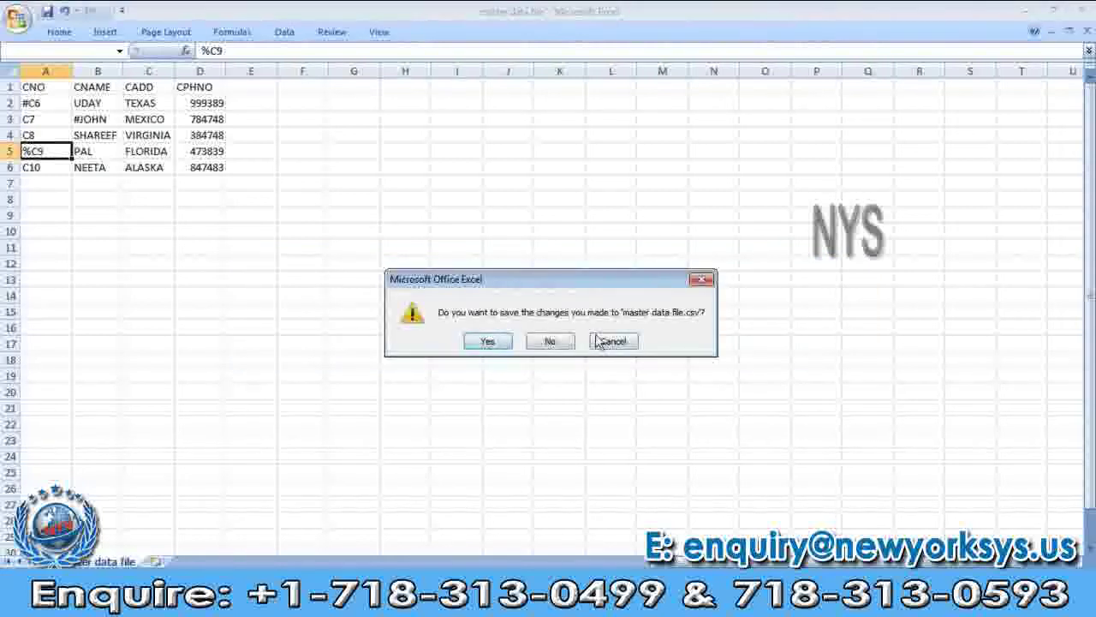
click(552, 339)
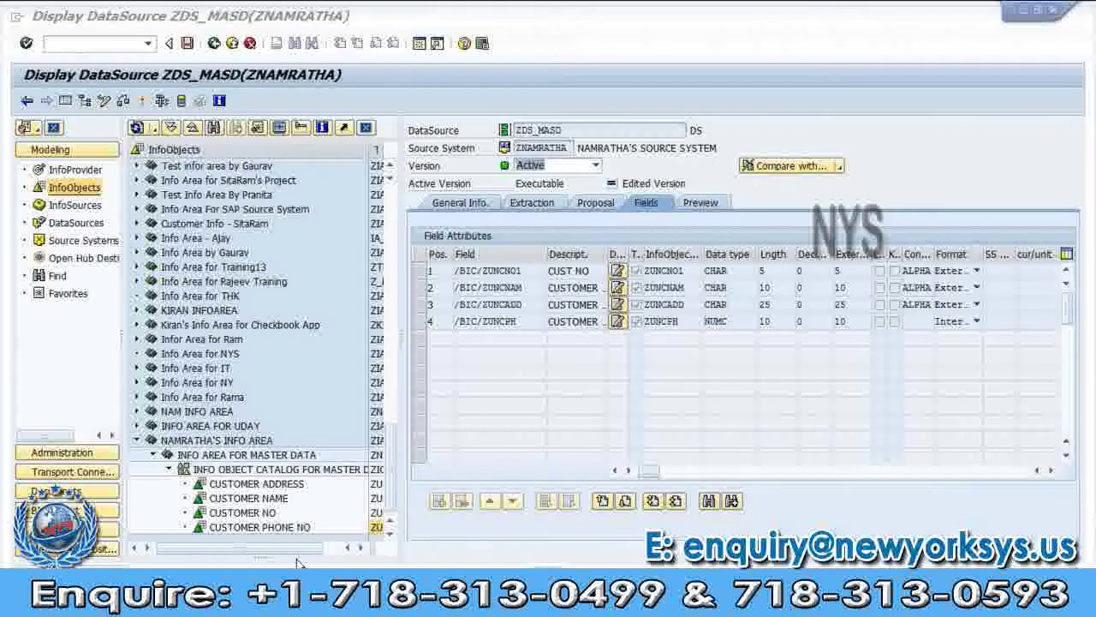
Return to the Notepad notes and launch ZoomIt to draw over them, finding it with the search text zo
click(300, 555)
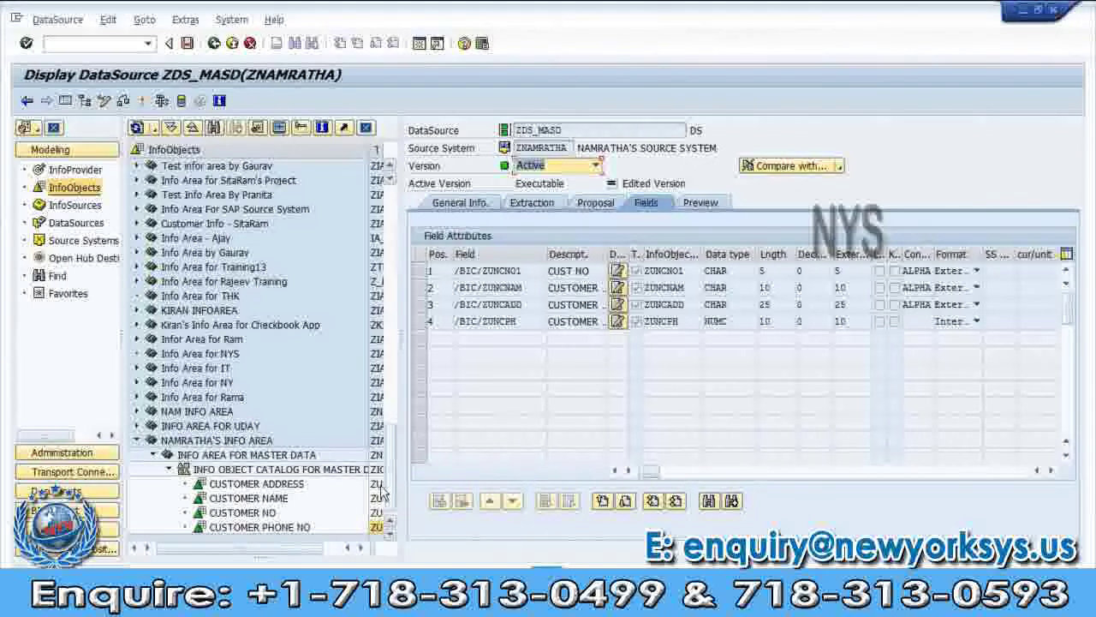
key(alt+Tab)
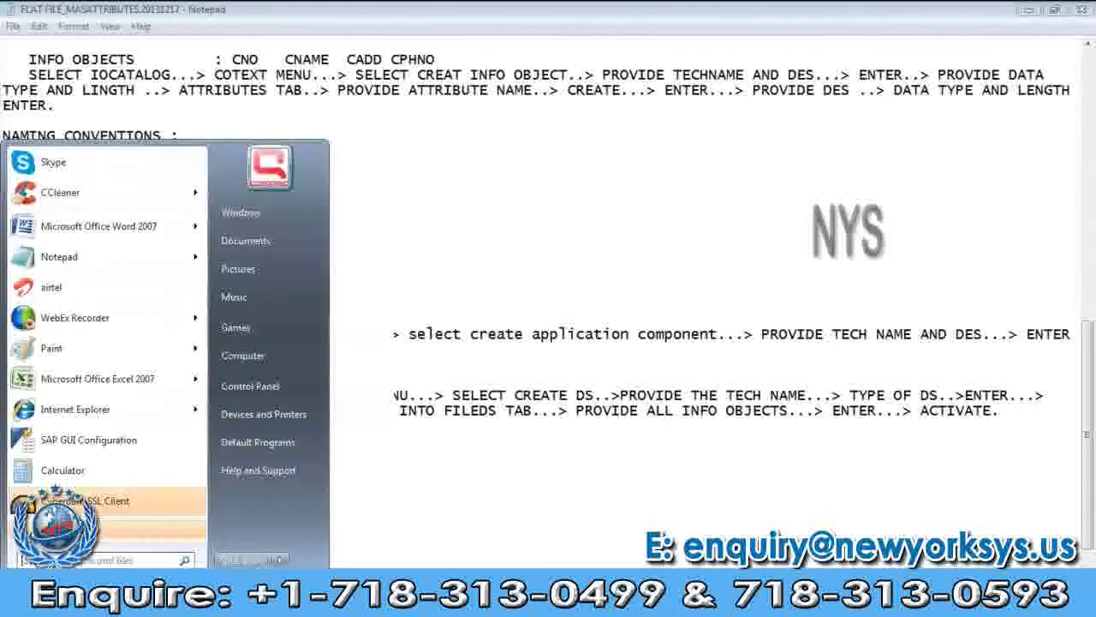
key(super)
text(2)
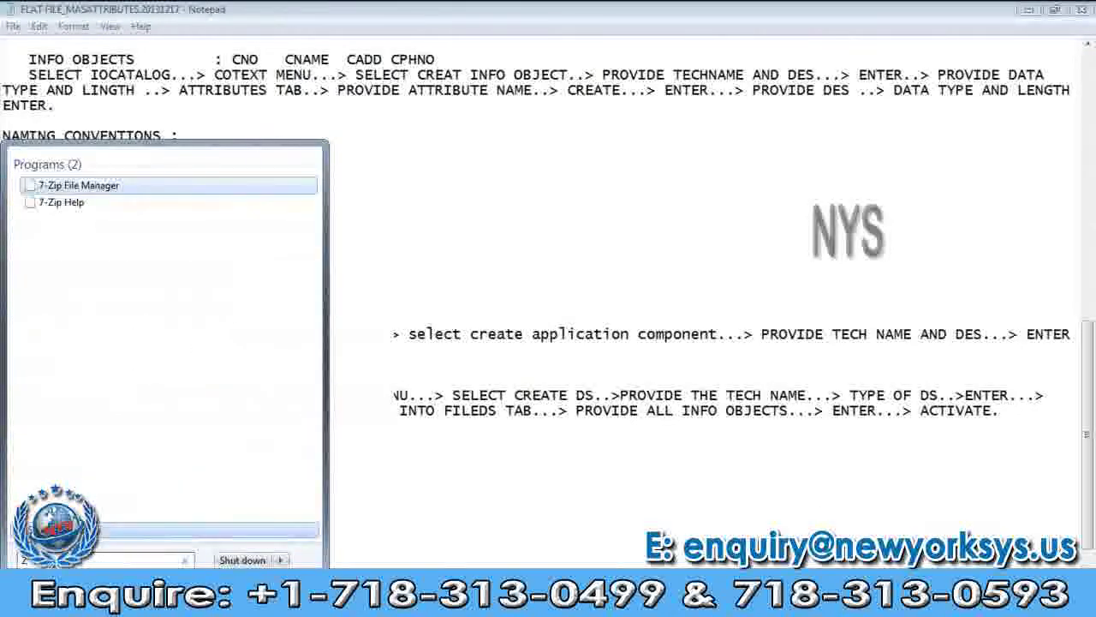
text(o)
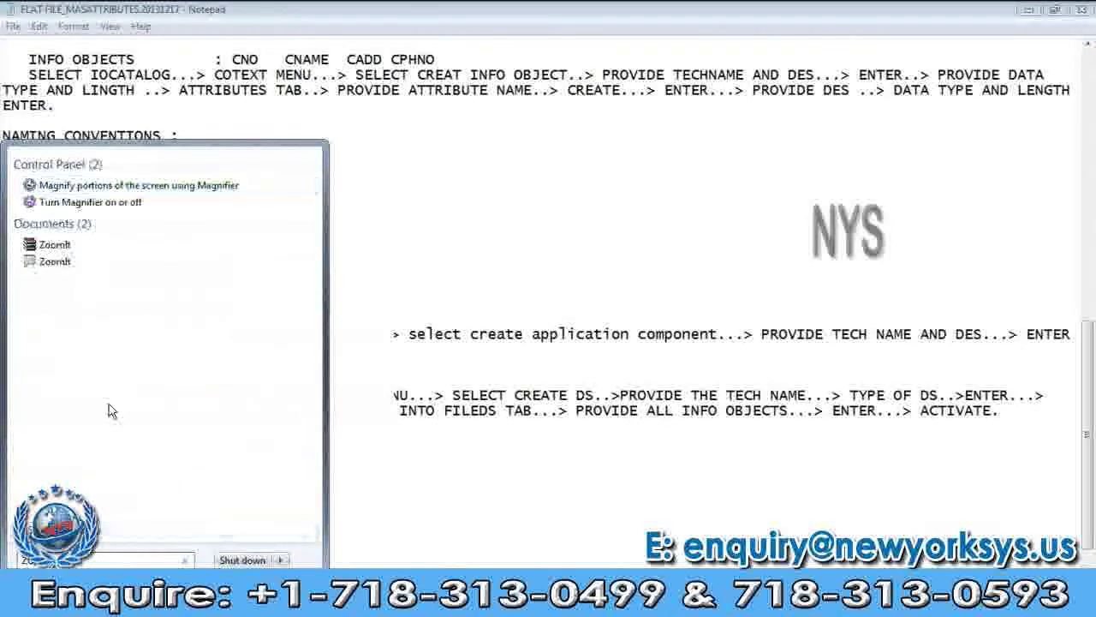
click(55, 261)
click(600, 493)
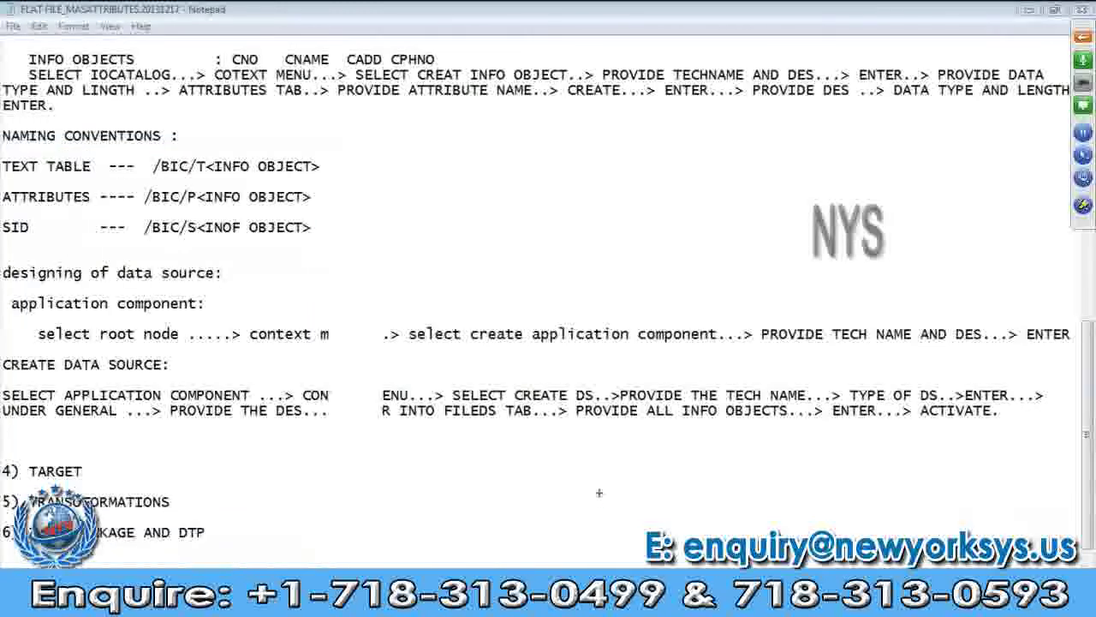
Draw a large red box holding a small upper box and a wide lower box, plus a separate flat box beneath it
mouse_move(597, 499)
mouse_down()
mouse_move(612, 528)
mouse_move(903, 530)
mouse_up()
drag(592, 165, 908, 452)
drag(617, 387, 887, 424)
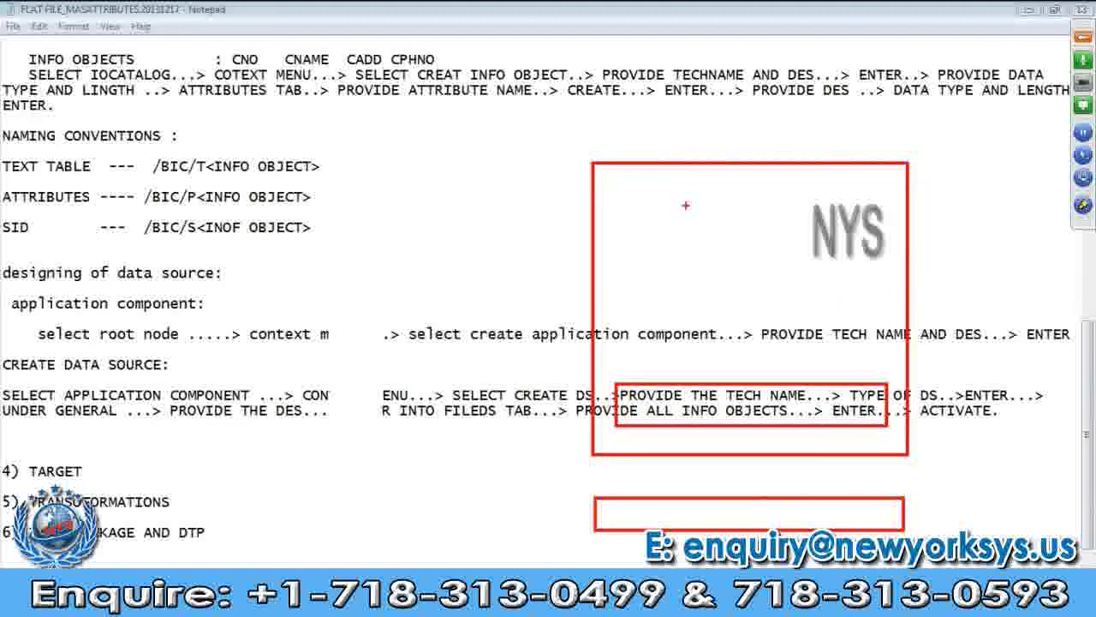
drag(706, 190, 812, 284)
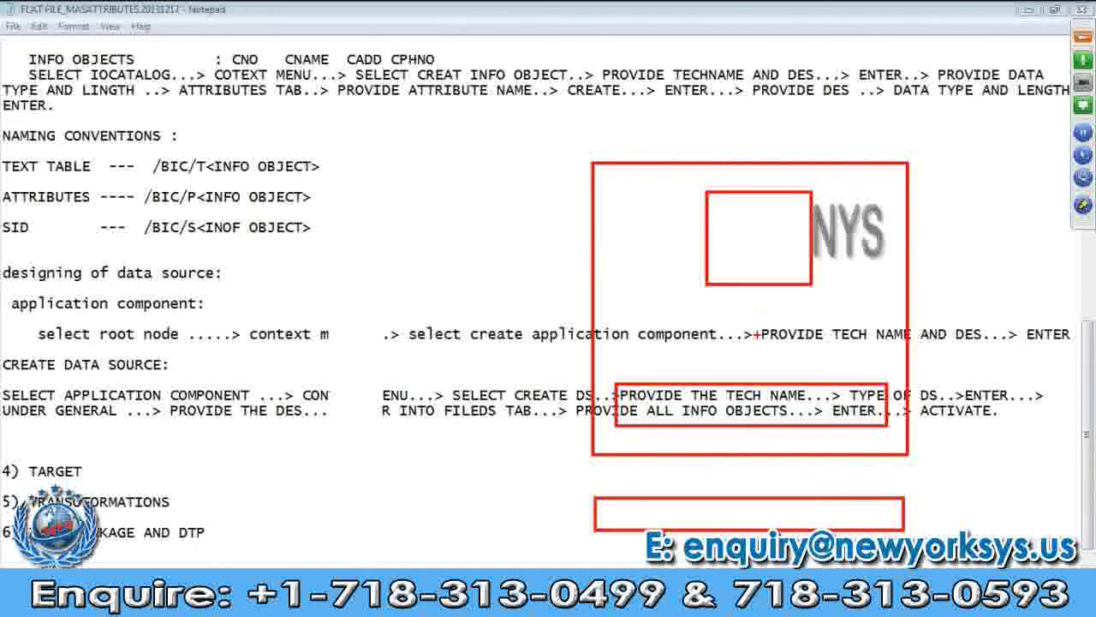
Connect the drawn boxes with lines and upward arrows, add a check mark beside the small box, and leave drawing mode
drag(756, 426, 757, 497)
drag(751, 286, 752, 384)
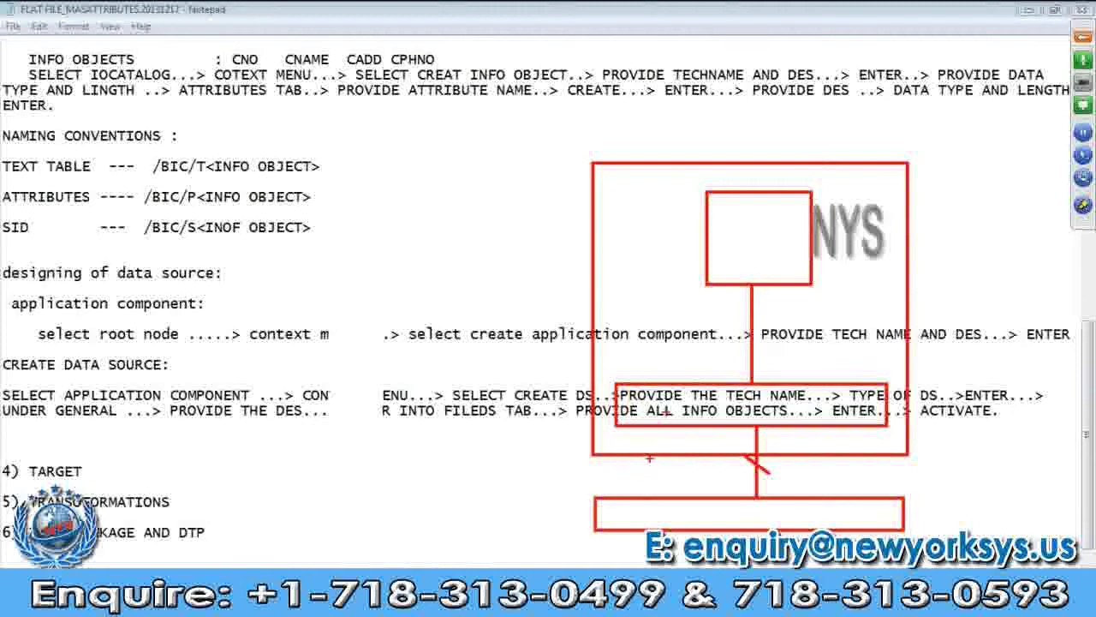
drag(650, 434, 626, 495)
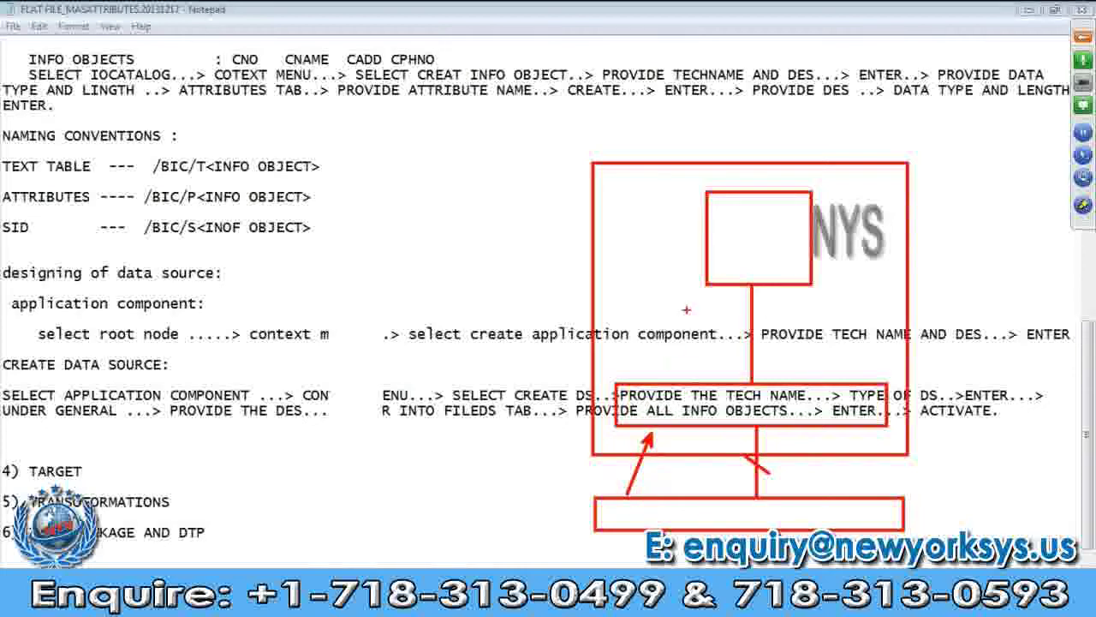
drag(700, 296, 657, 377)
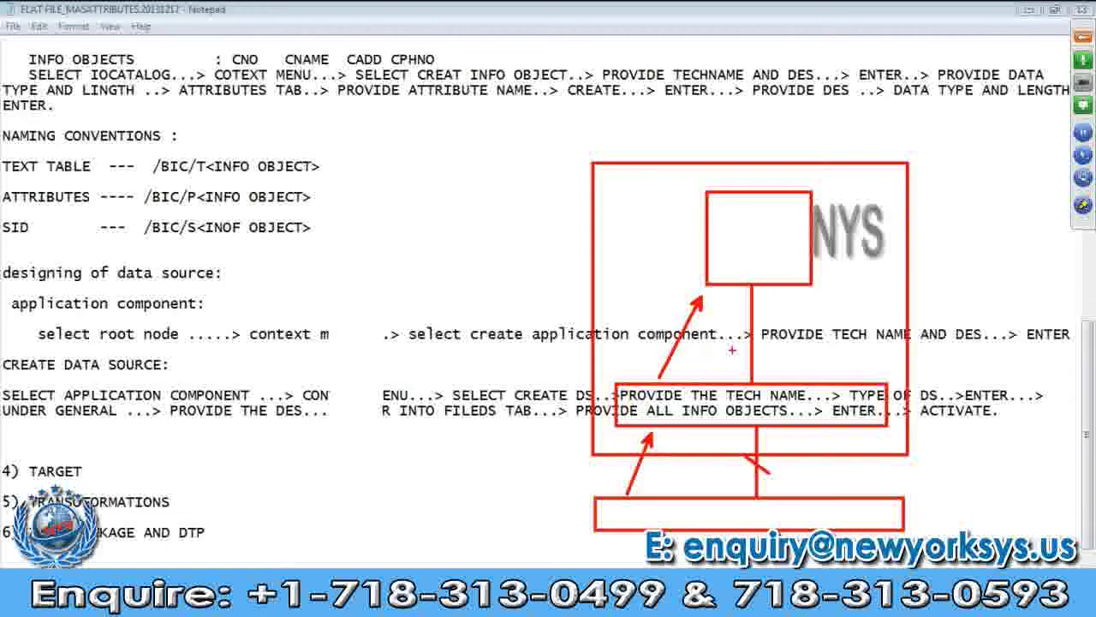
mouse_move(825, 246)
mouse_down()
mouse_move(829, 254)
mouse_move(880, 219)
mouse_up()
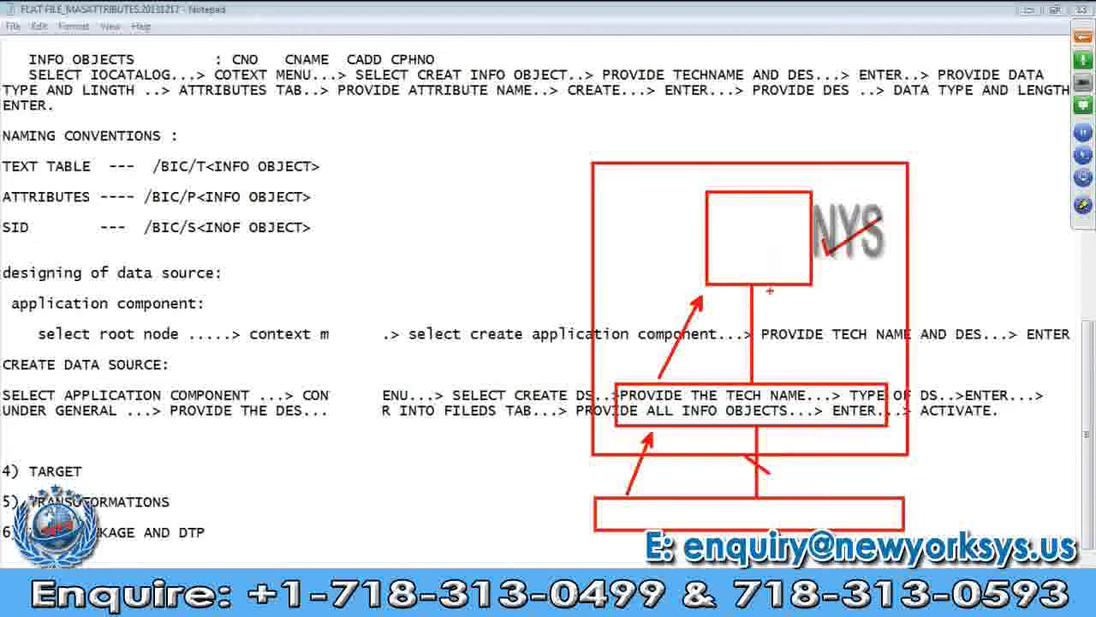
key(Escape)
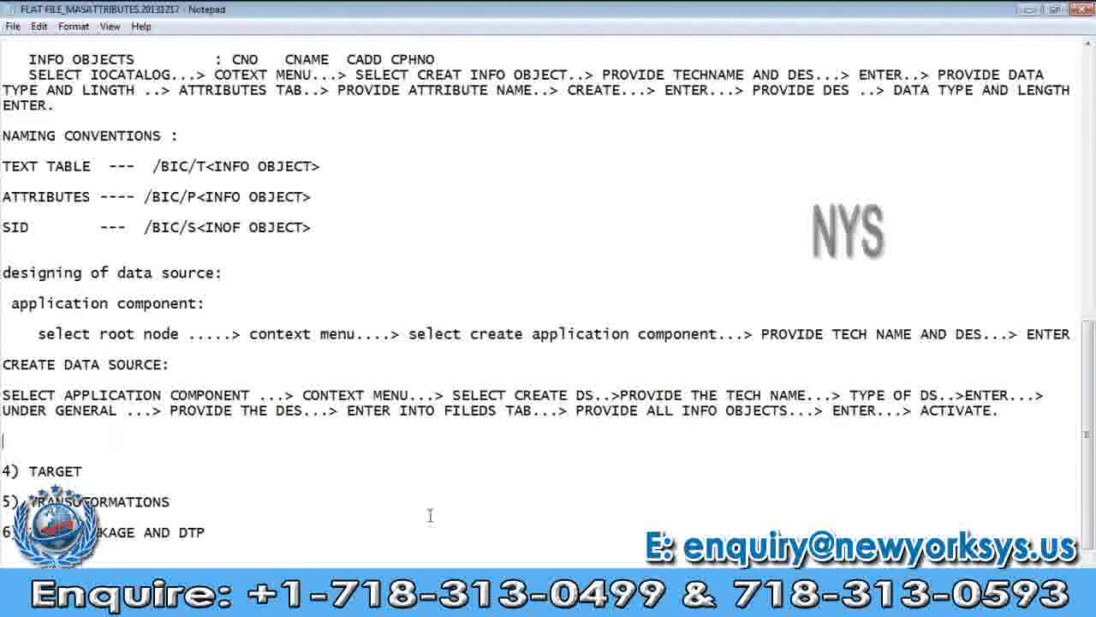
Remove one blank line above the 4) TARGET heading, add a colon to the heading, and start a new line below it
key(Delete)
click(106, 456)
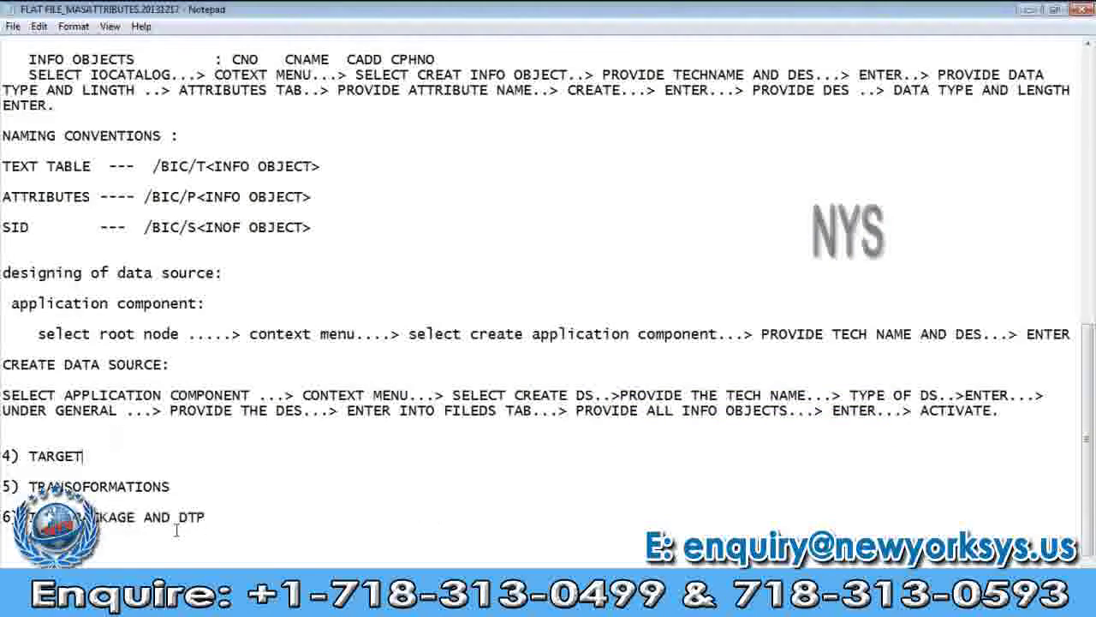
text(:)
key(Return)
key(Return)
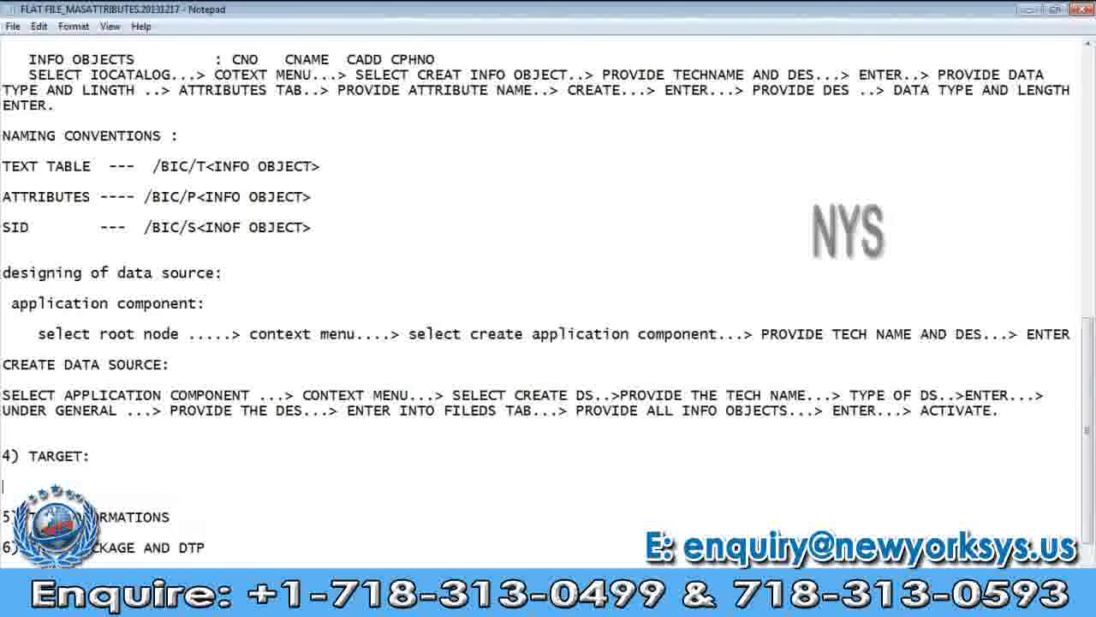
Switch to SAP BW, leave the DataSource display, and show the InfoProvider tree in the Data Warehousing Workbench
click(270, 599)
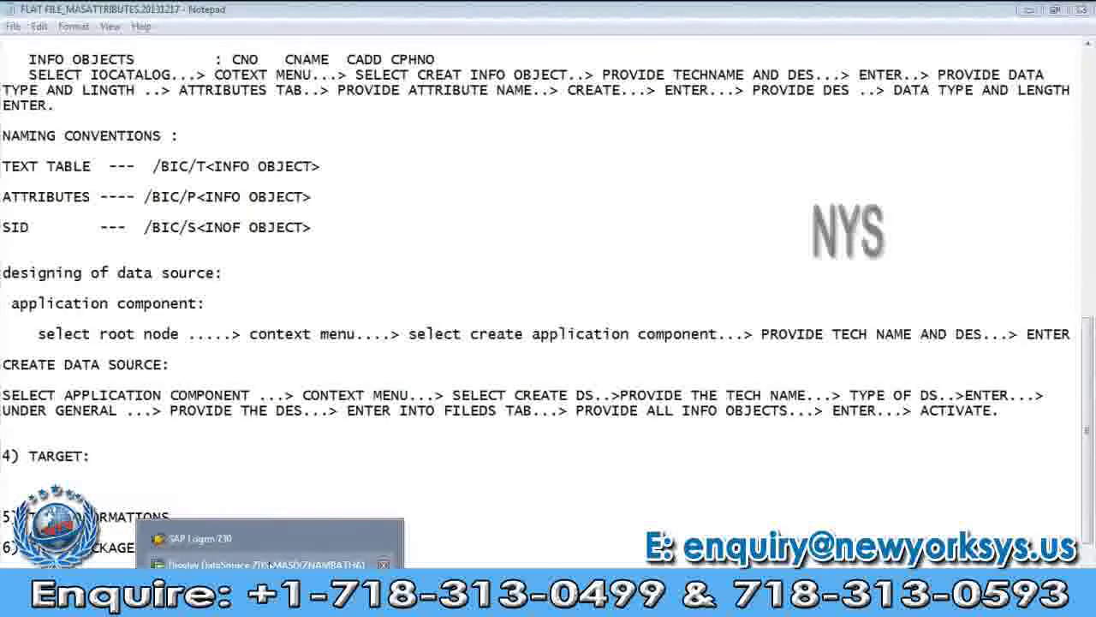
click(270, 566)
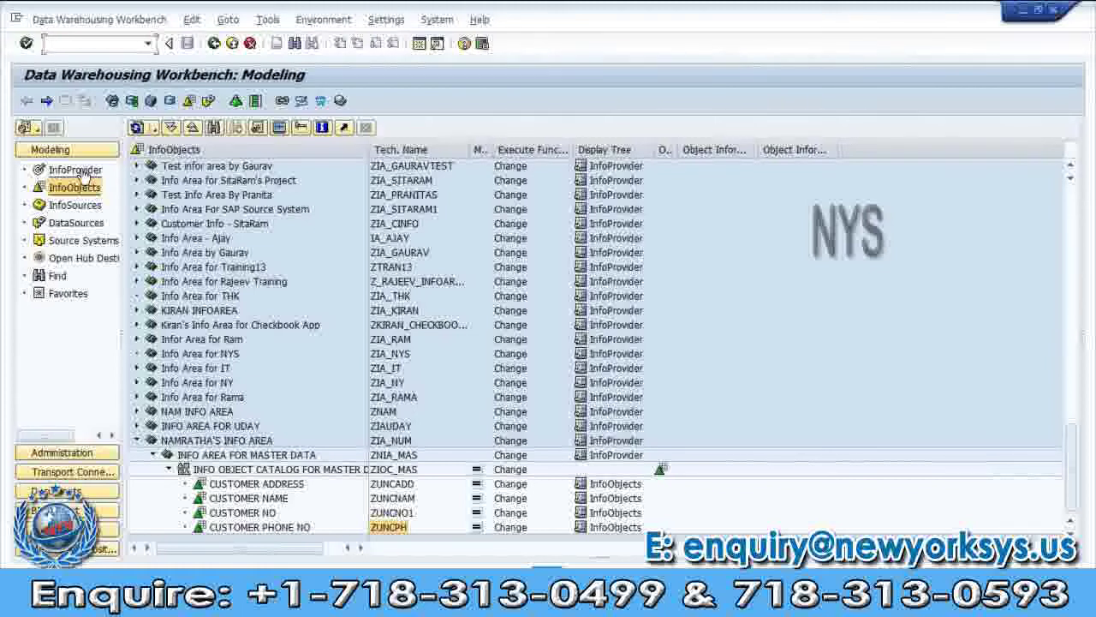
click(84, 175)
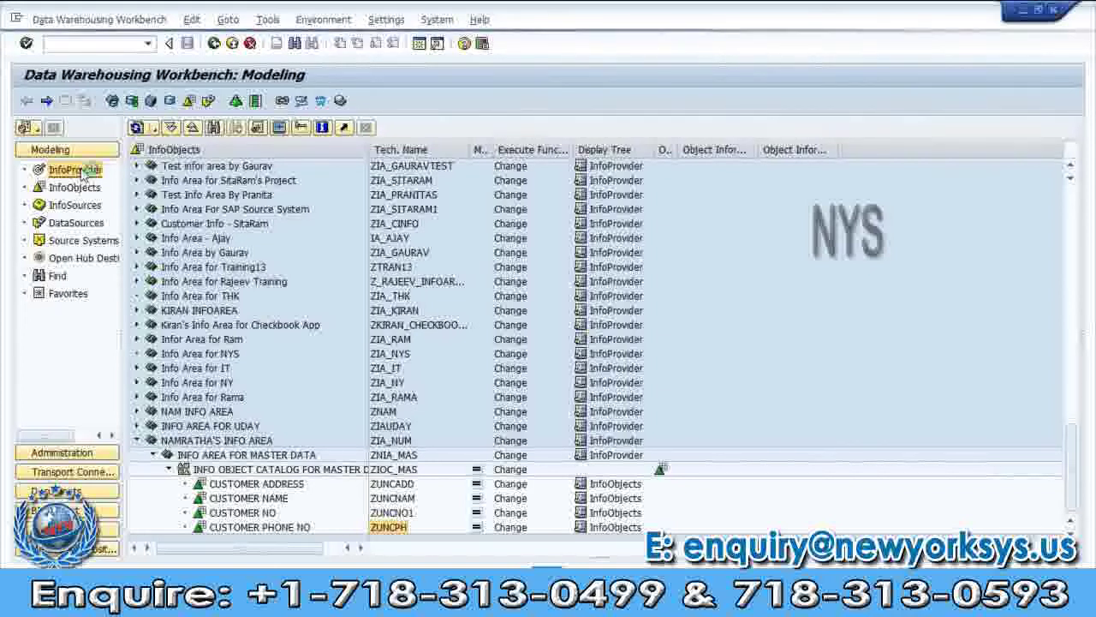
Write "SELECT INFO PROVIDER LEVEL...>" under the TARGET heading in the Notepad notes
key(alt+Tab)
text(SELE)
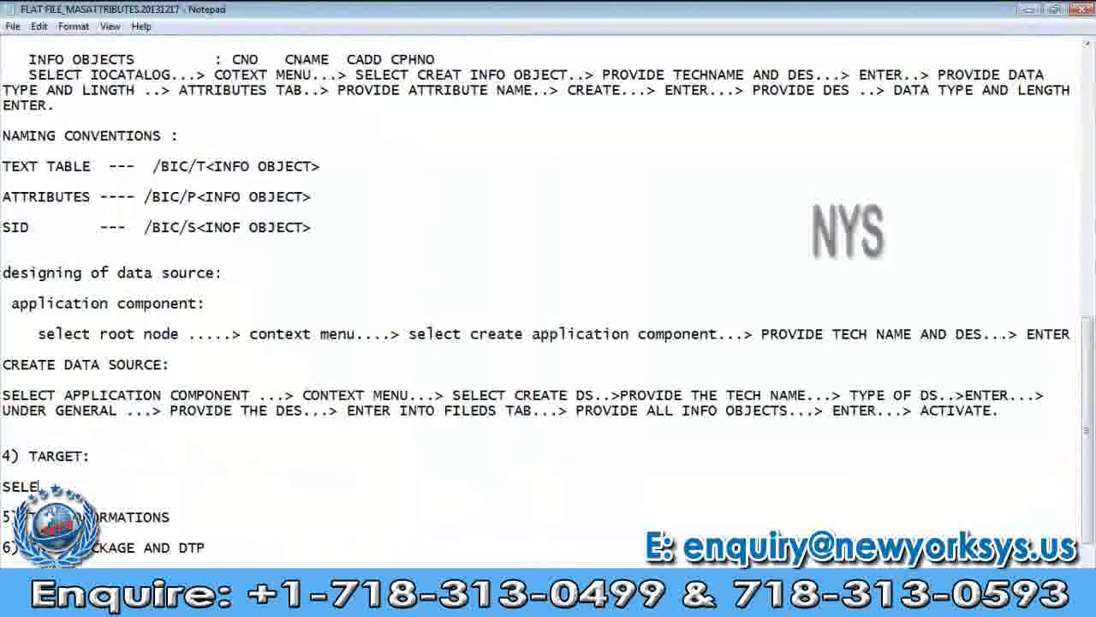
text(CT INOF)
key(BackSpace)
key(BackSpace)
key(BackSpace)
text(FO PRO)
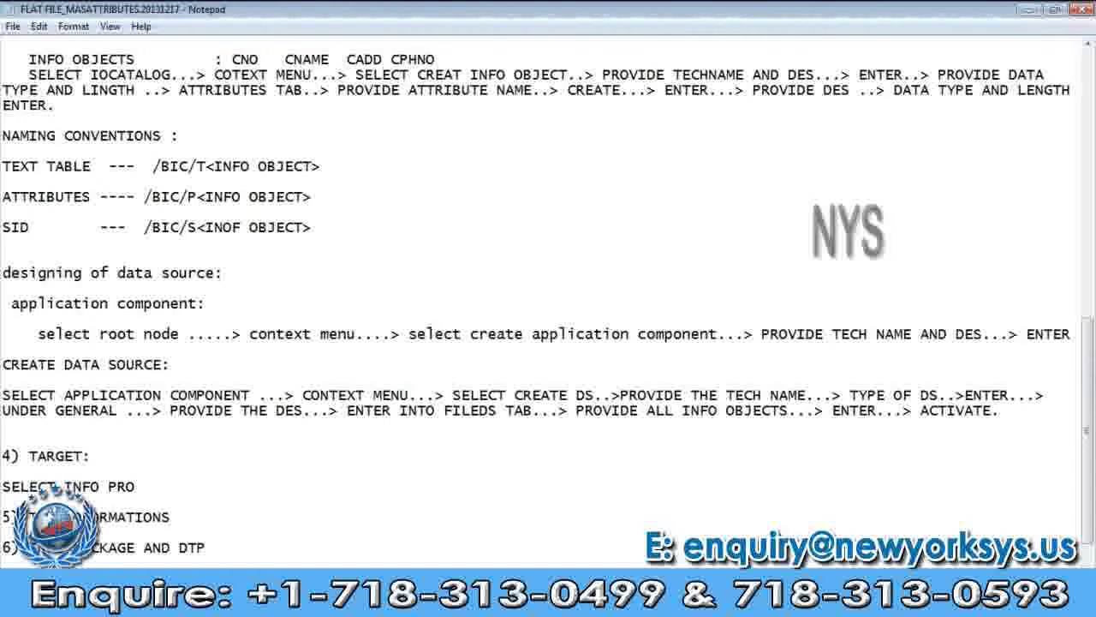
text(VI)
text(DER)
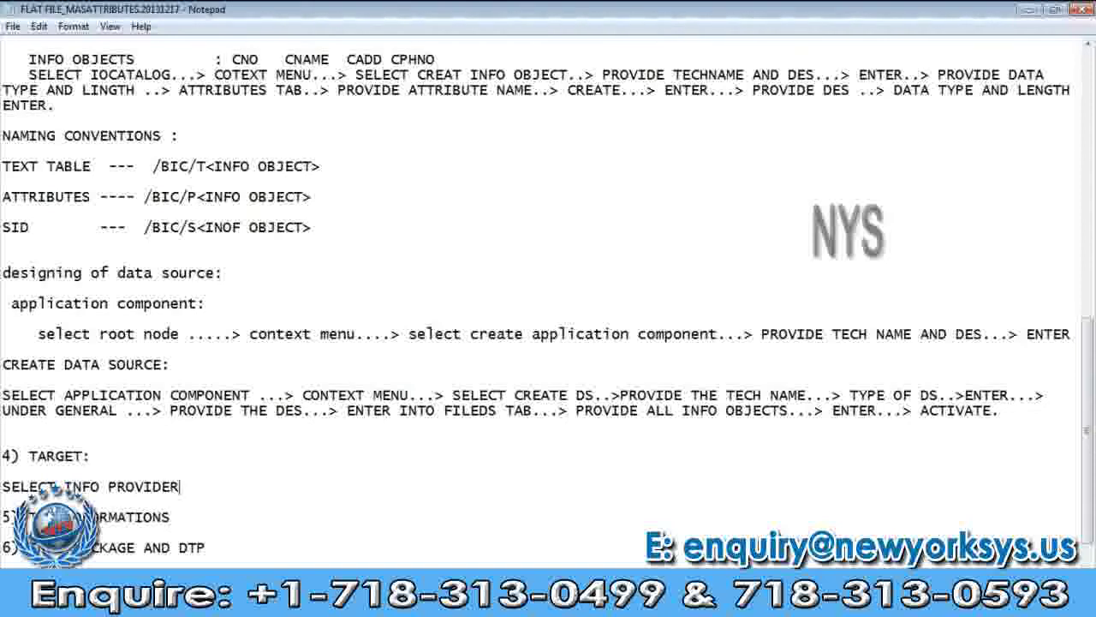
text( LEVEL...)
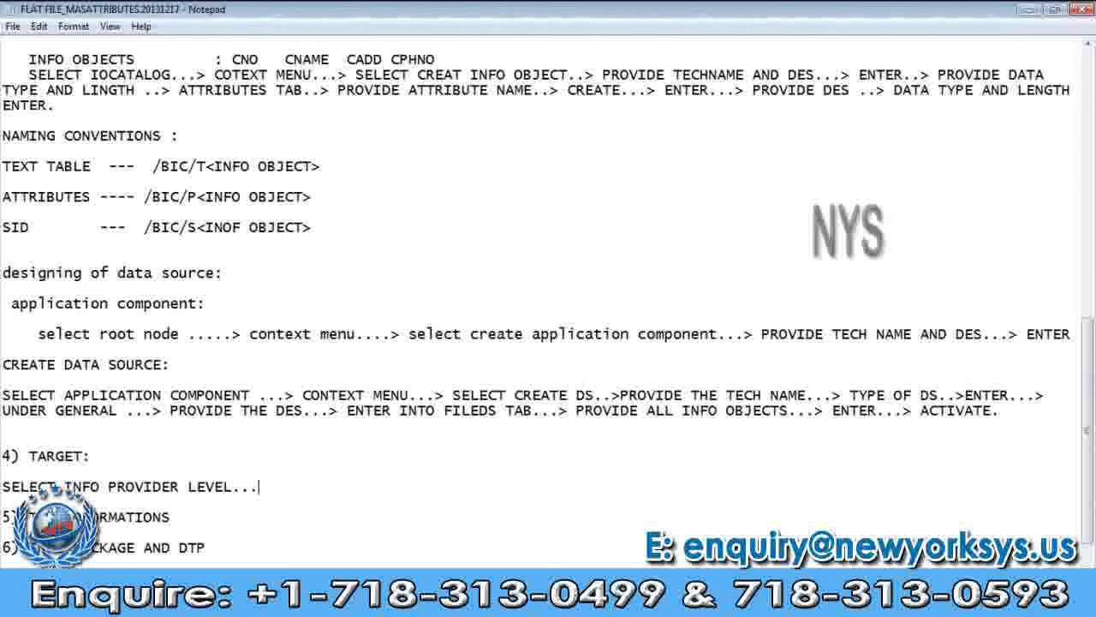
text(>)
In the SAP InfoProvider tree, find INFO AREA FOR MASTER DATA (ZNIA_MAS) and show its available actions
click(270, 608)
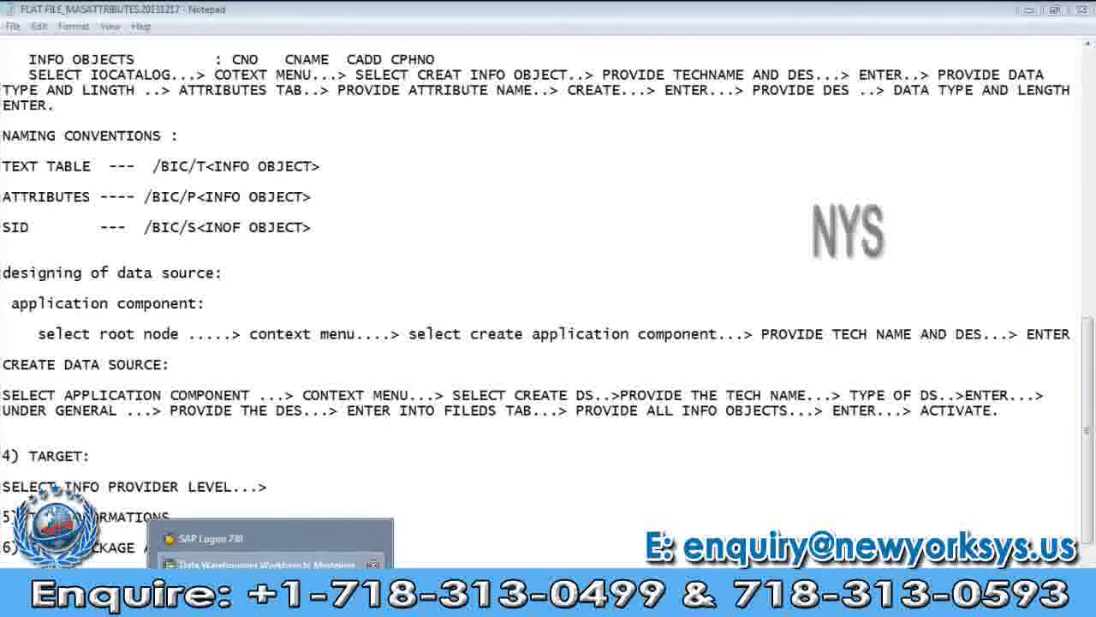
click(266, 564)
click(175, 542)
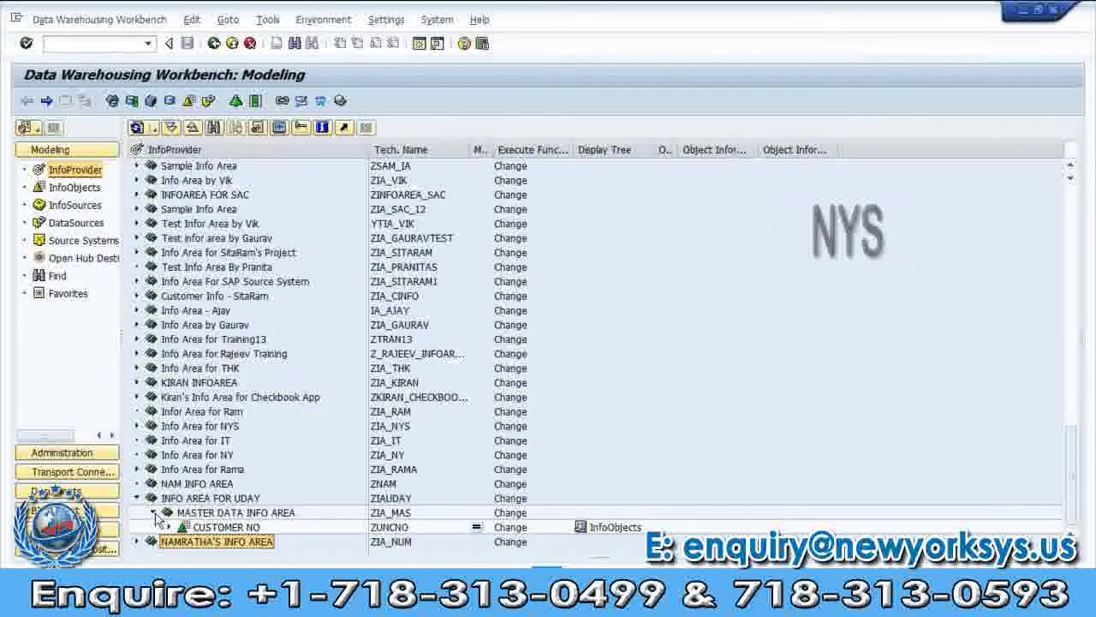
click(155, 513)
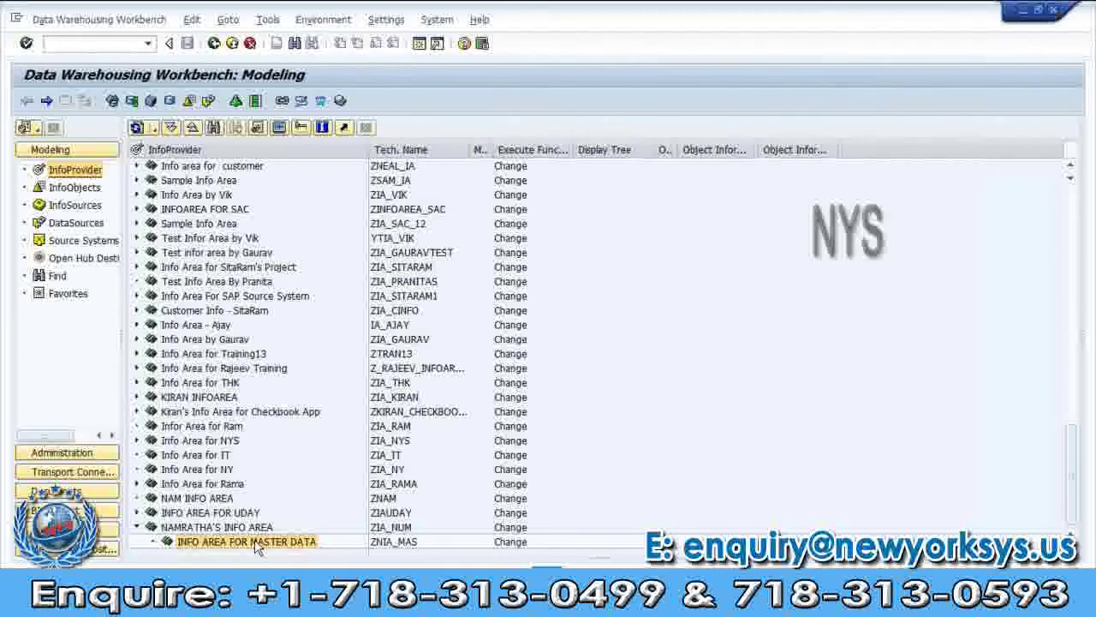
right_click(257, 541)
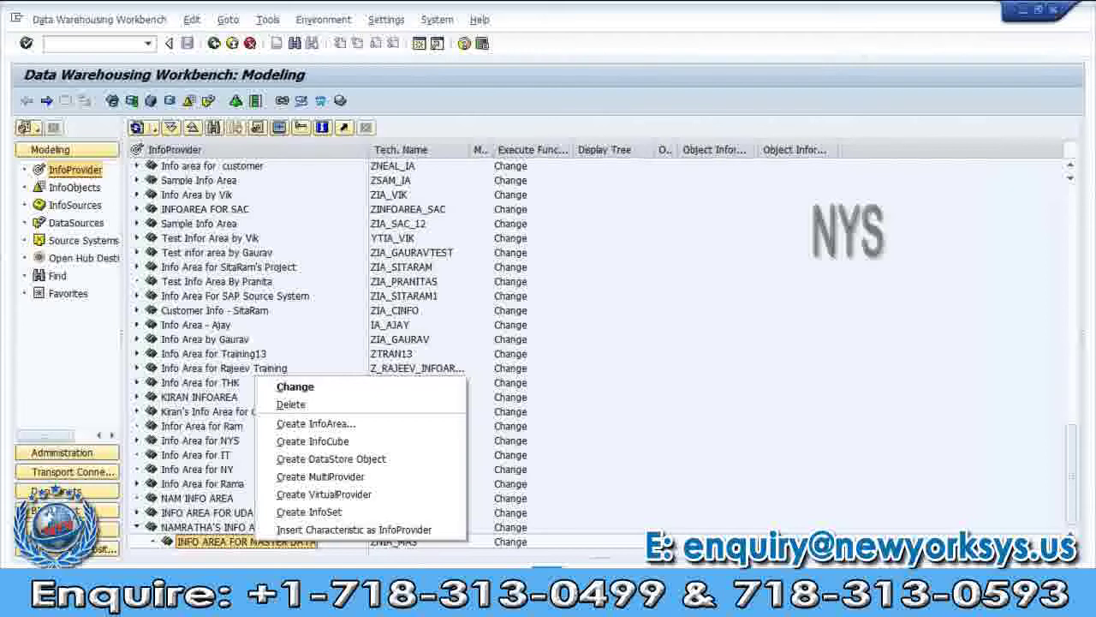
Switch to the Notepad notes and continue the TARGET line with "SELECT UR INFO AREA...> CONTEXT MENU...>"
key(alt+Tab)
text(SEL)
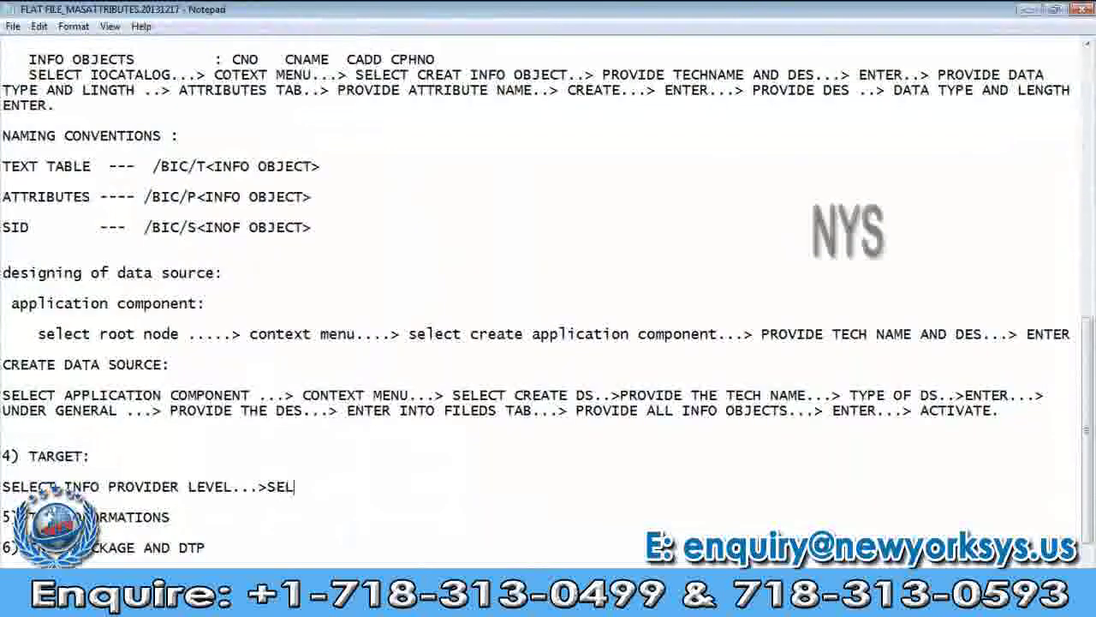
text(ECT UR INF)
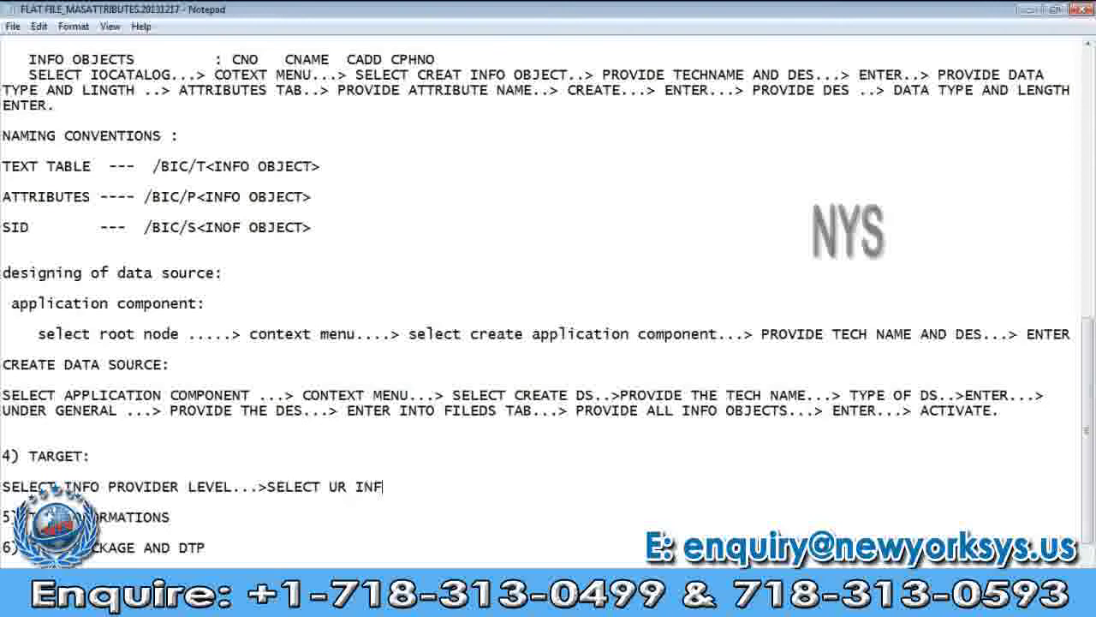
text(O AREA...> C)
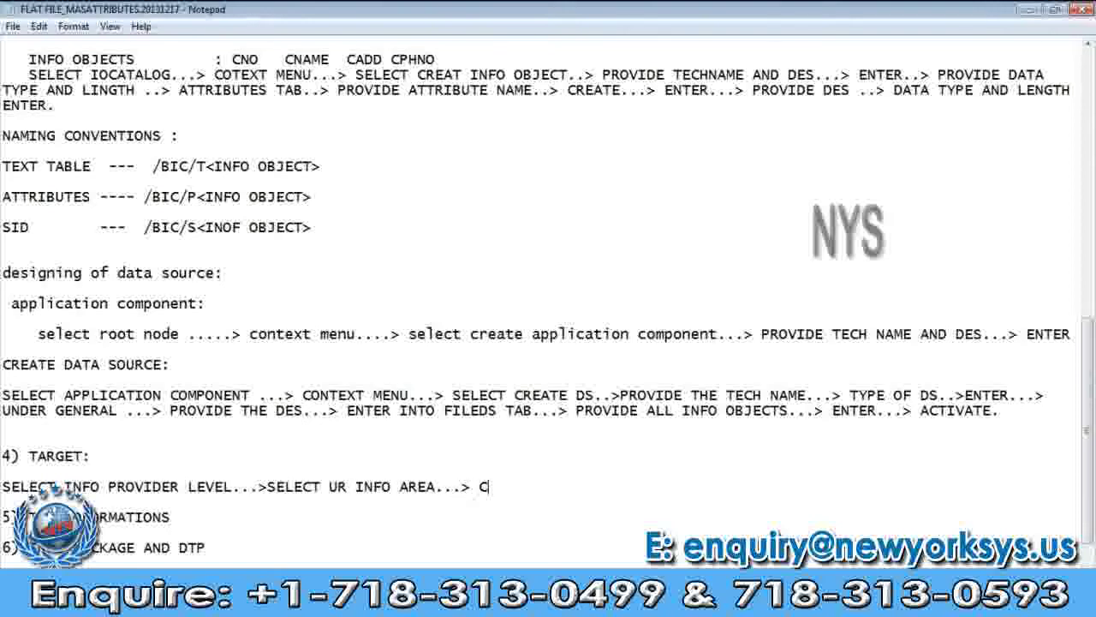
text(ONTEXT )
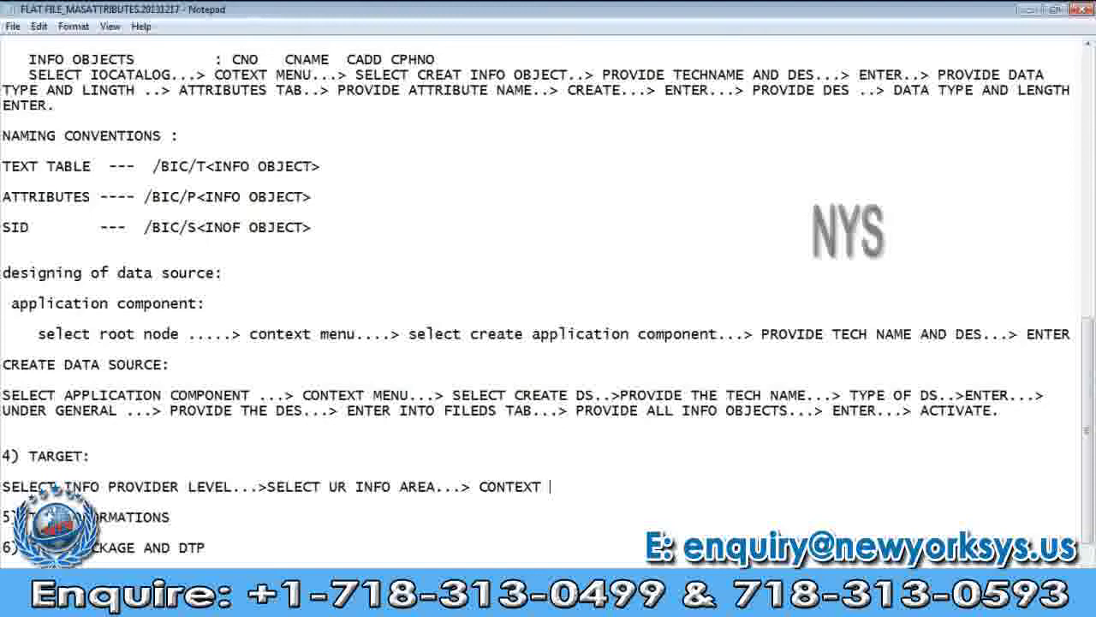
text(MENU...>)
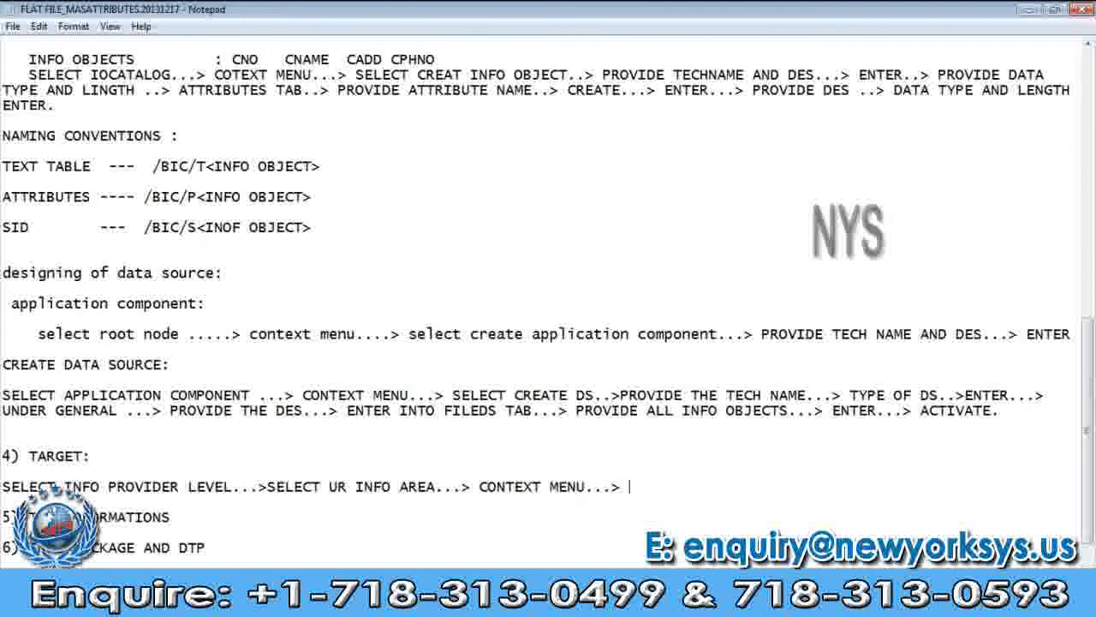
Complete the TARGET line with "SELCT INSERT CHARACTERISTIC AS TARGET"
text( SELCT INSE)
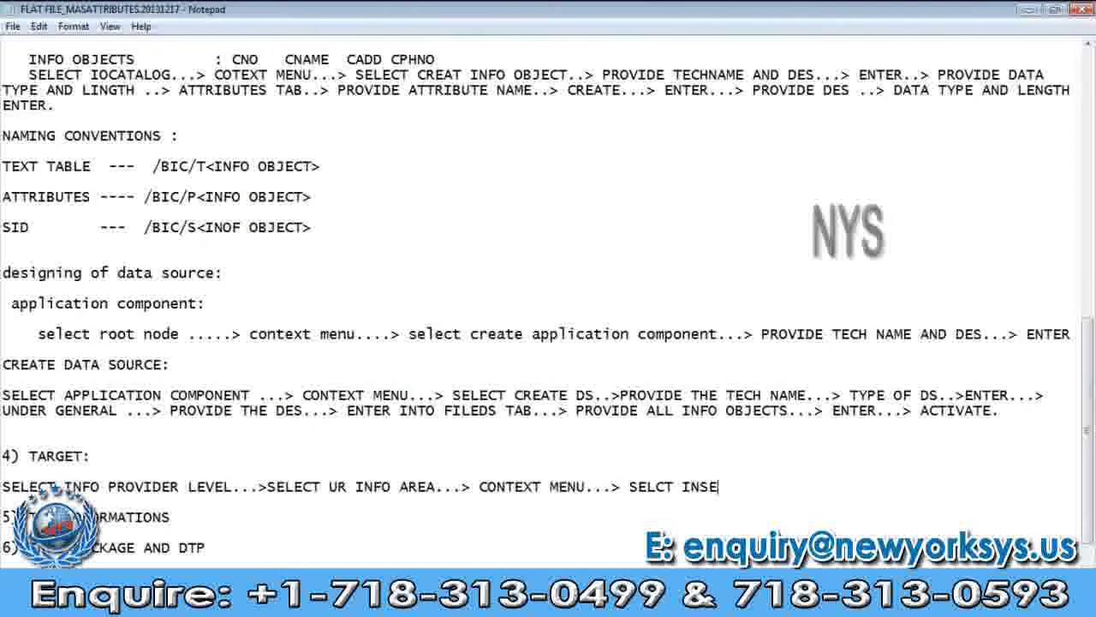
text(RT CHARA)
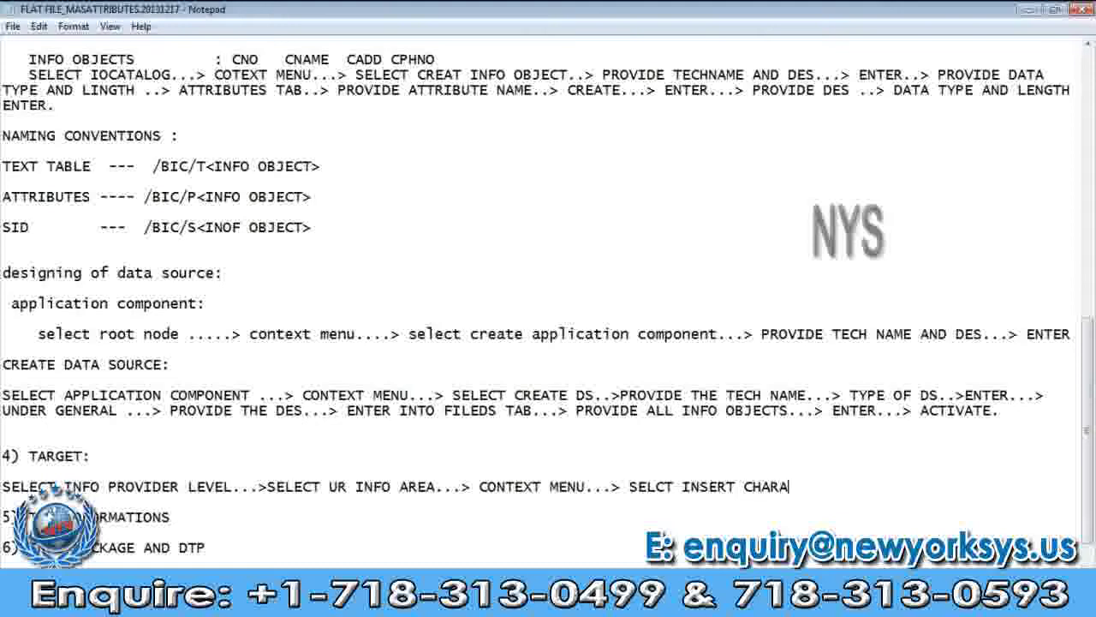
text(CTERIST)
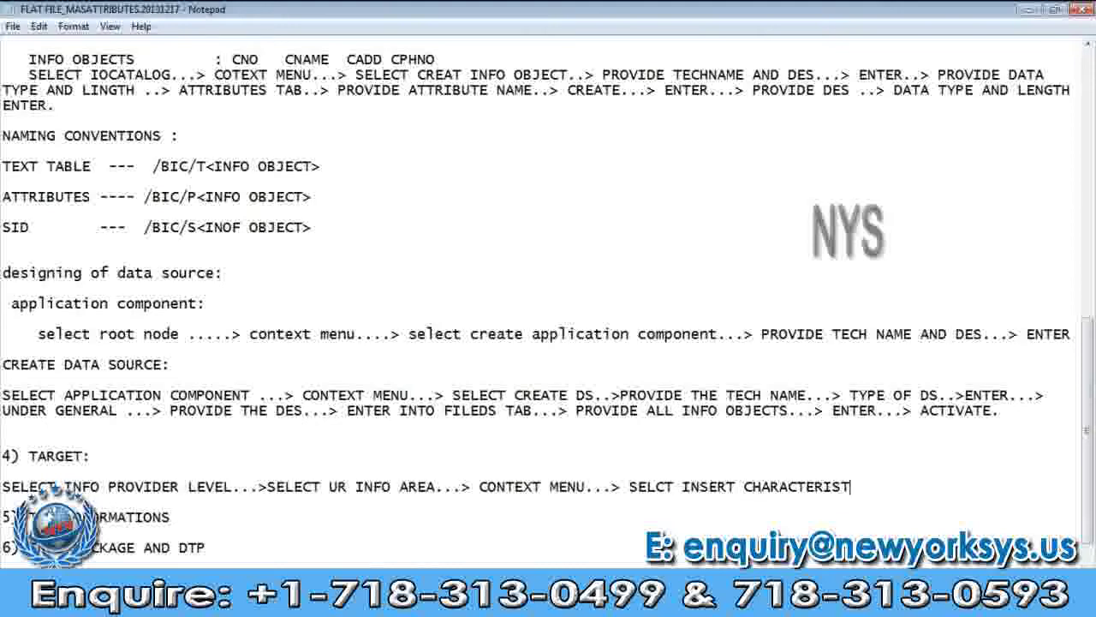
text(IC A=S)
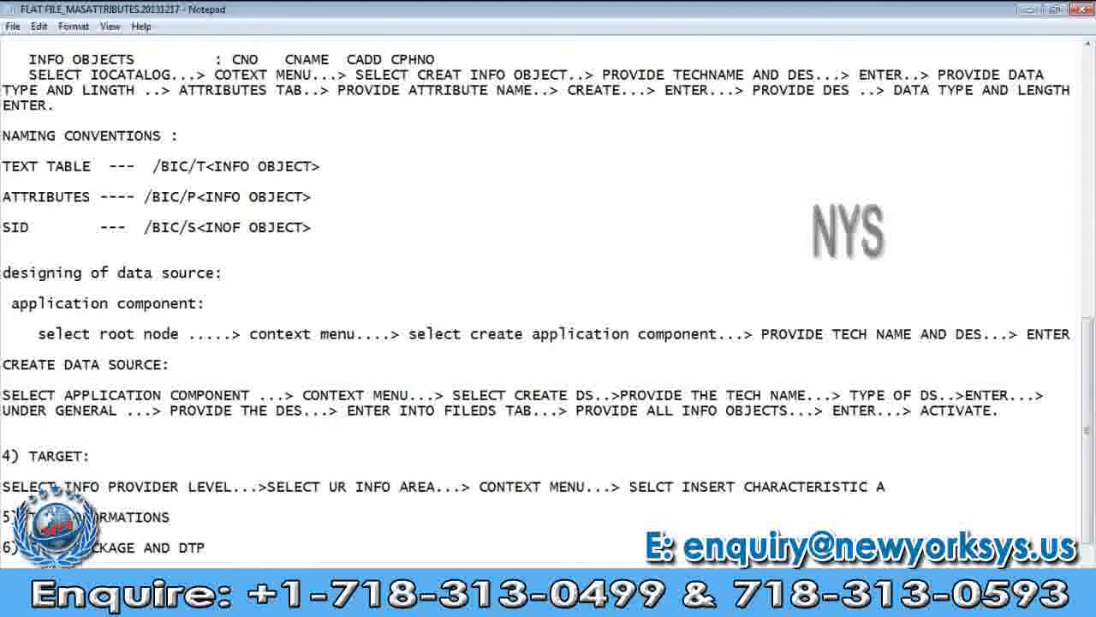
key(BackSpace)
key(BackSpace)
text(S TARGET)
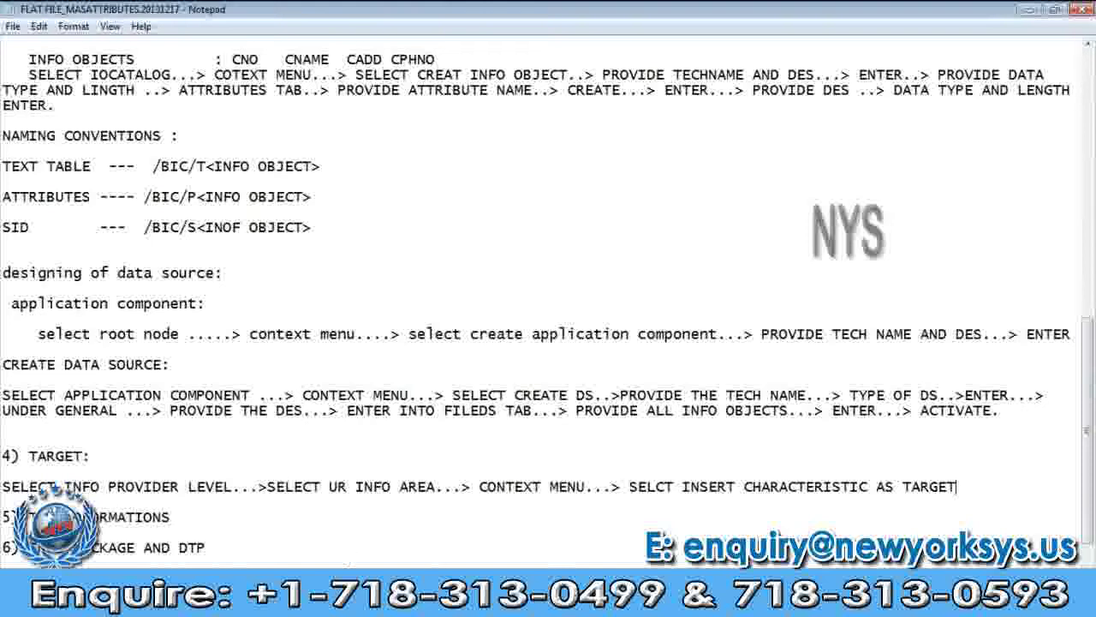
Switch to SAP BW and try to insert characteristic ZUCNO1 as InfoProvider under INFO AREA FOR MASTER DATA
click(271, 601)
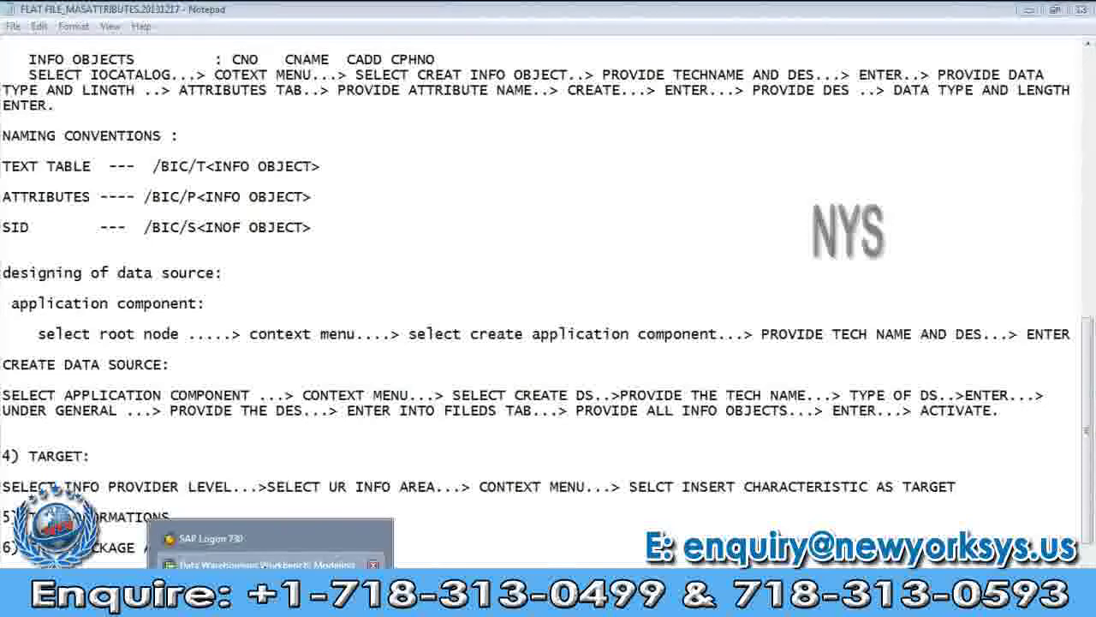
click(266, 564)
right_click(291, 541)
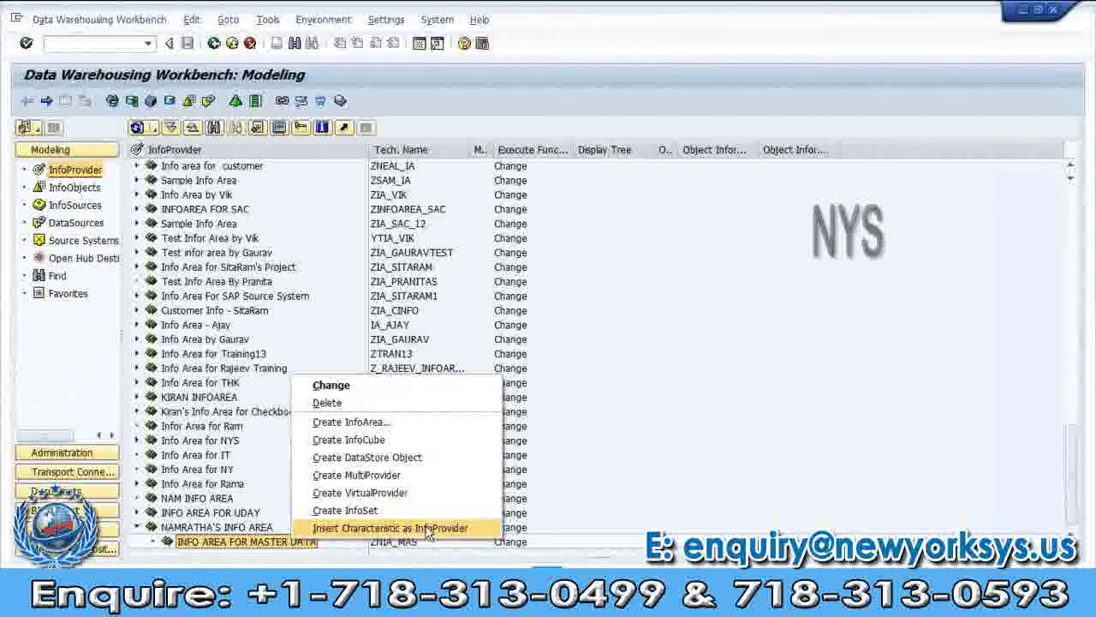
click(428, 529)
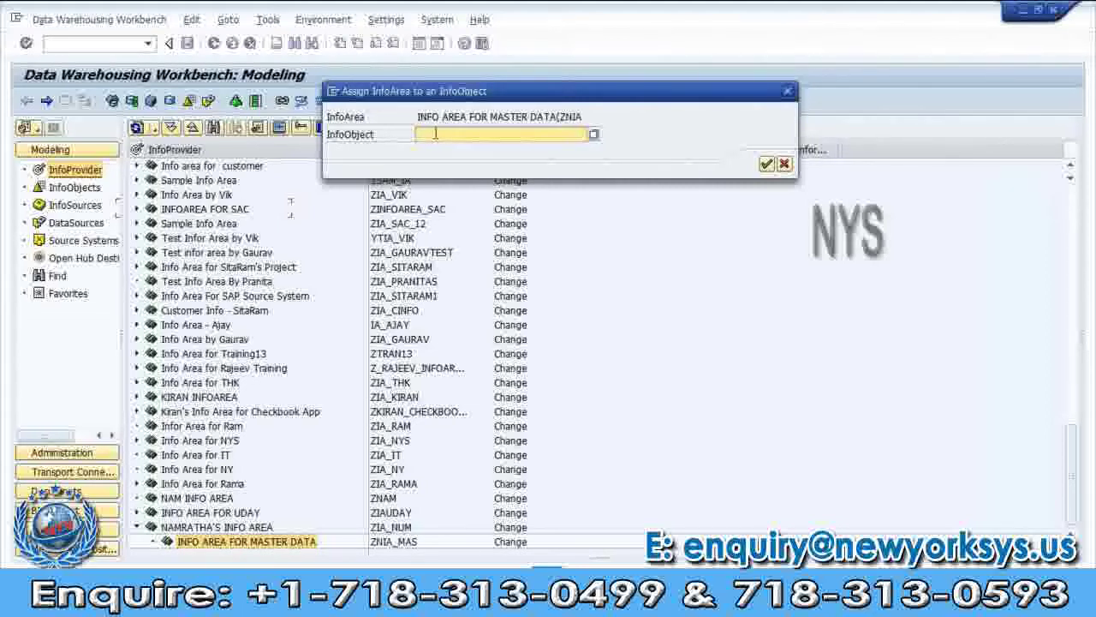
text(Z)
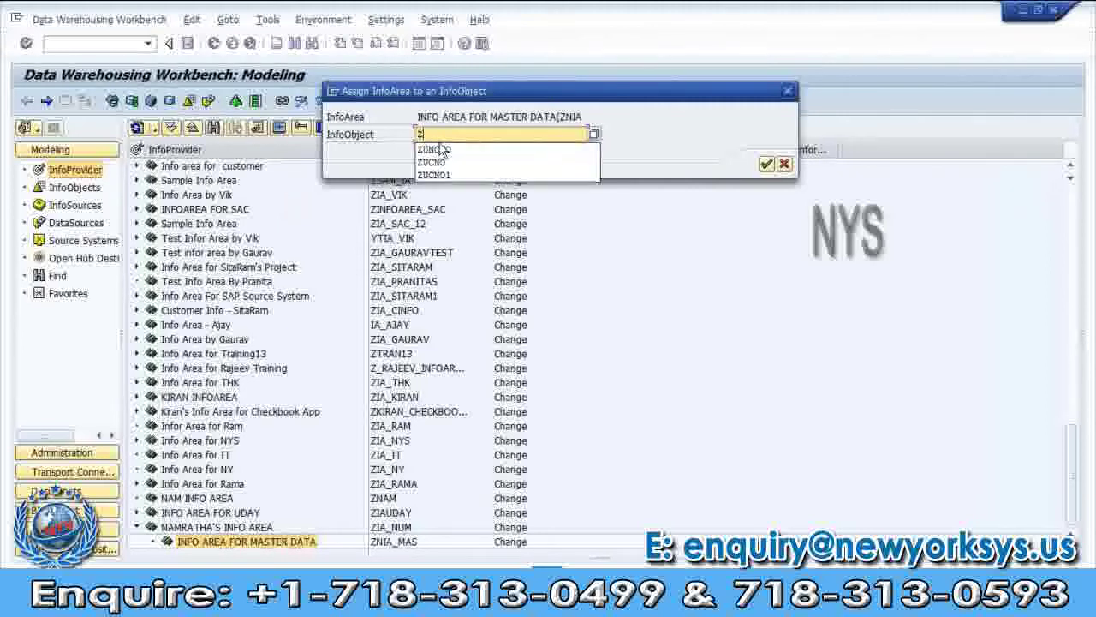
click(441, 174)
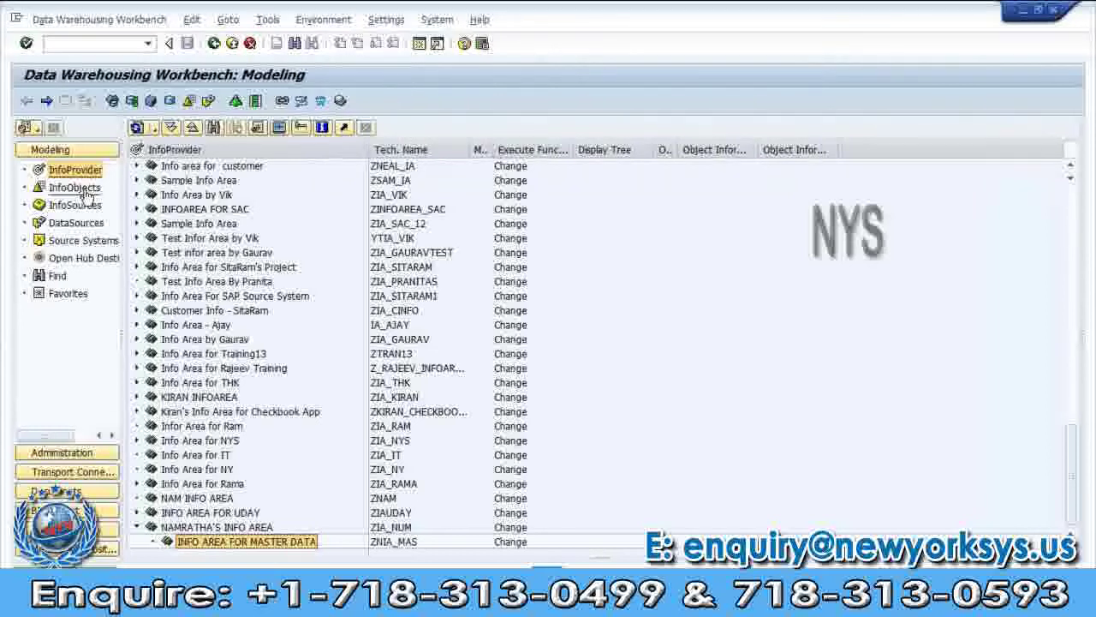
Check CUSTOMER NO's technical name among the InfoObjects, and insert characteristic ZUNCNO1 as InfoProvider under INFO AREA FOR MASTER DATA
click(85, 193)
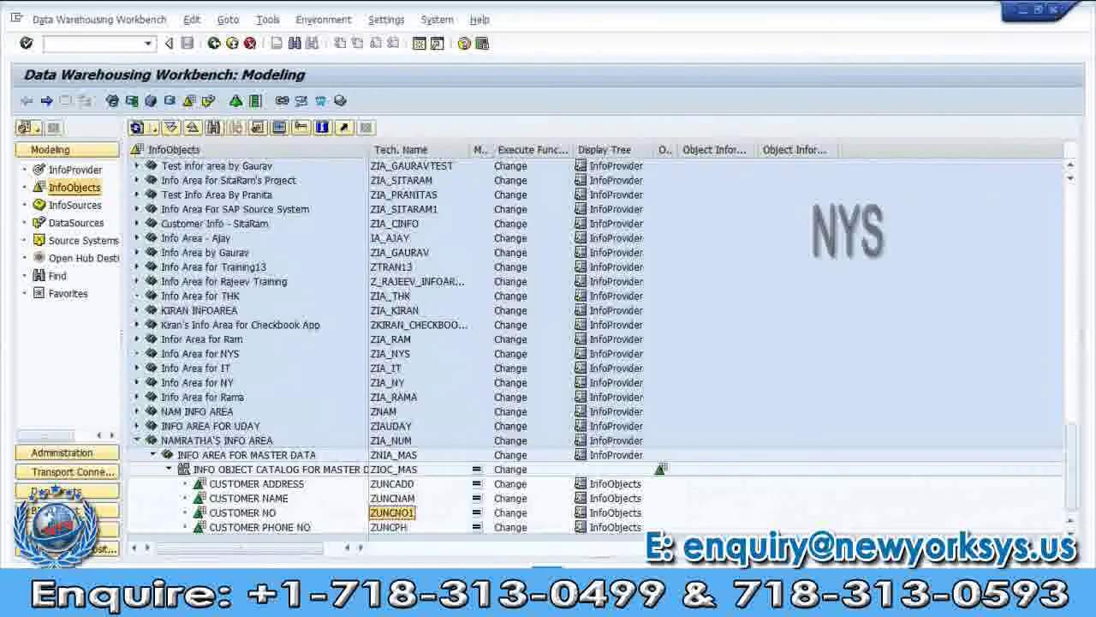
click(79, 171)
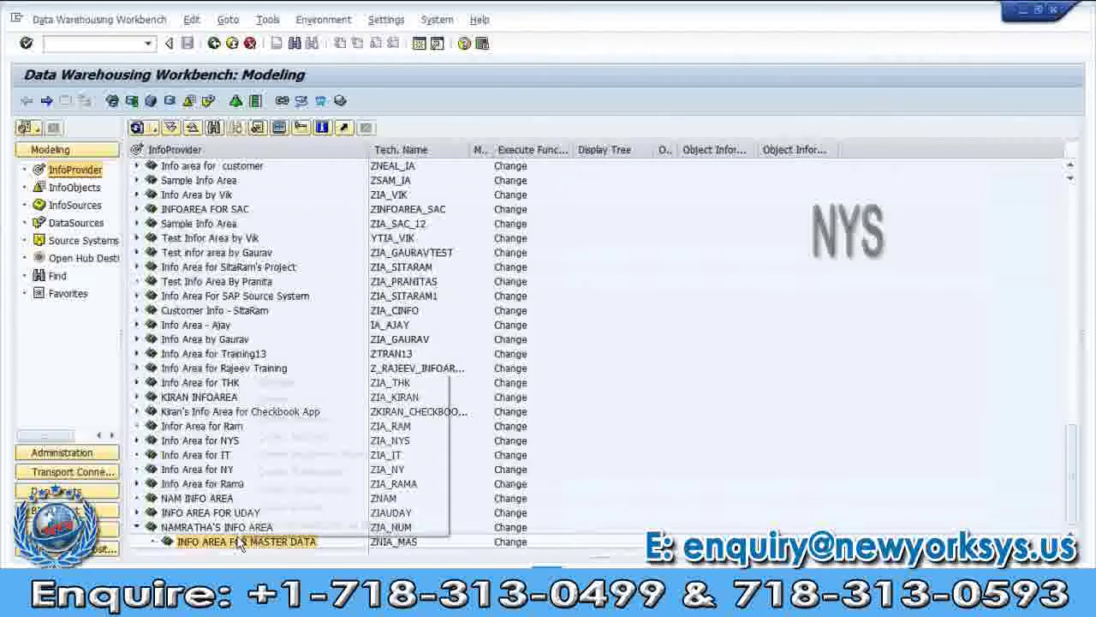
right_click(240, 541)
click(319, 524)
key(BackSpace)
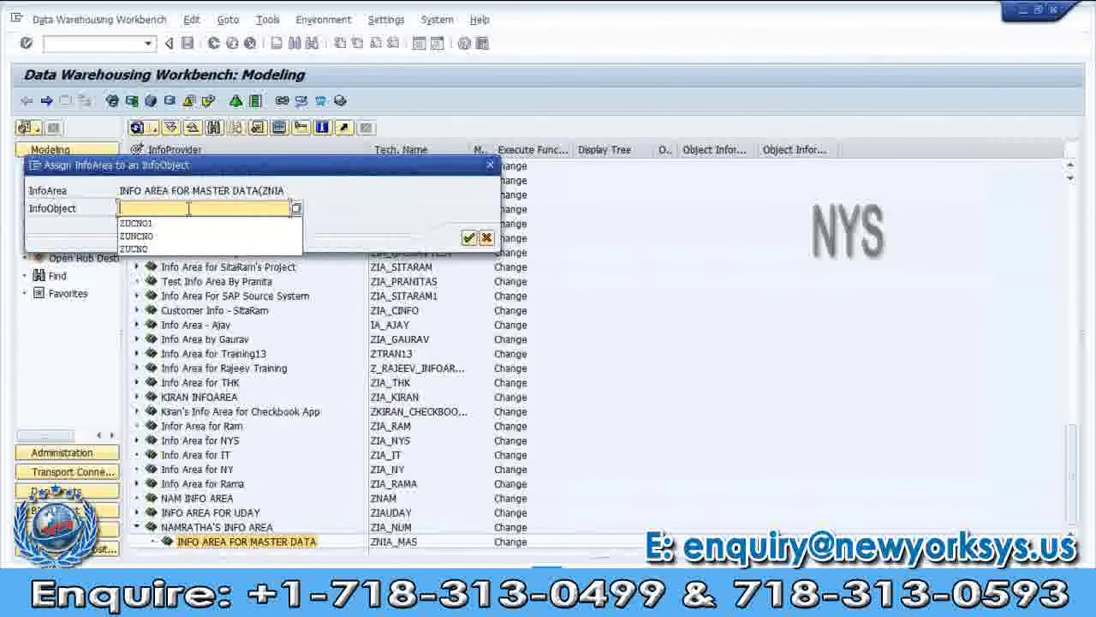
key(Down)
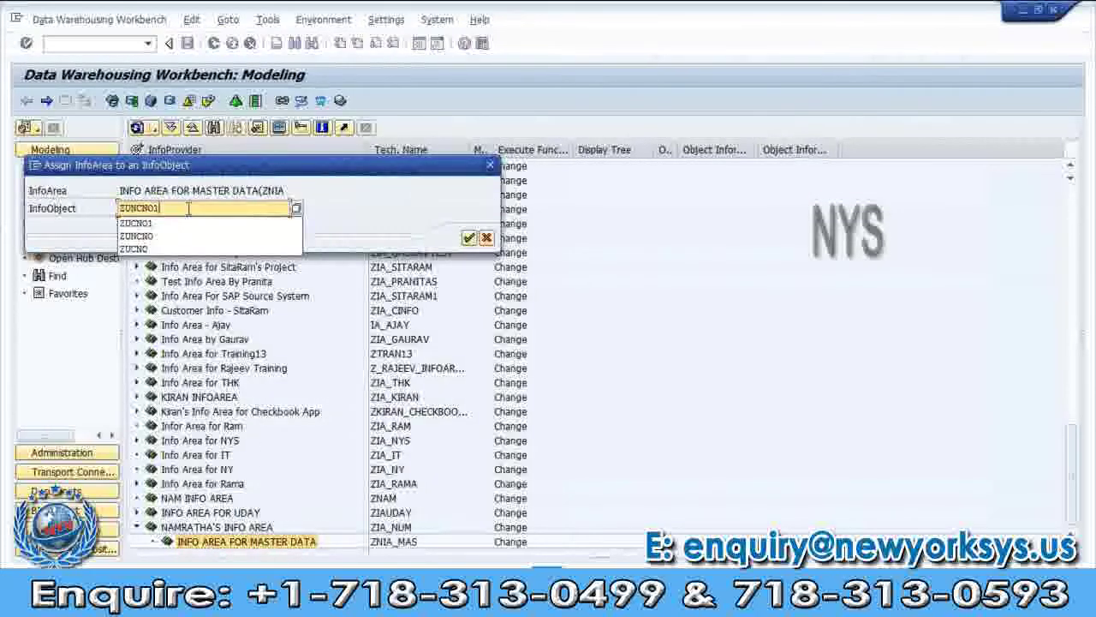
click(467, 239)
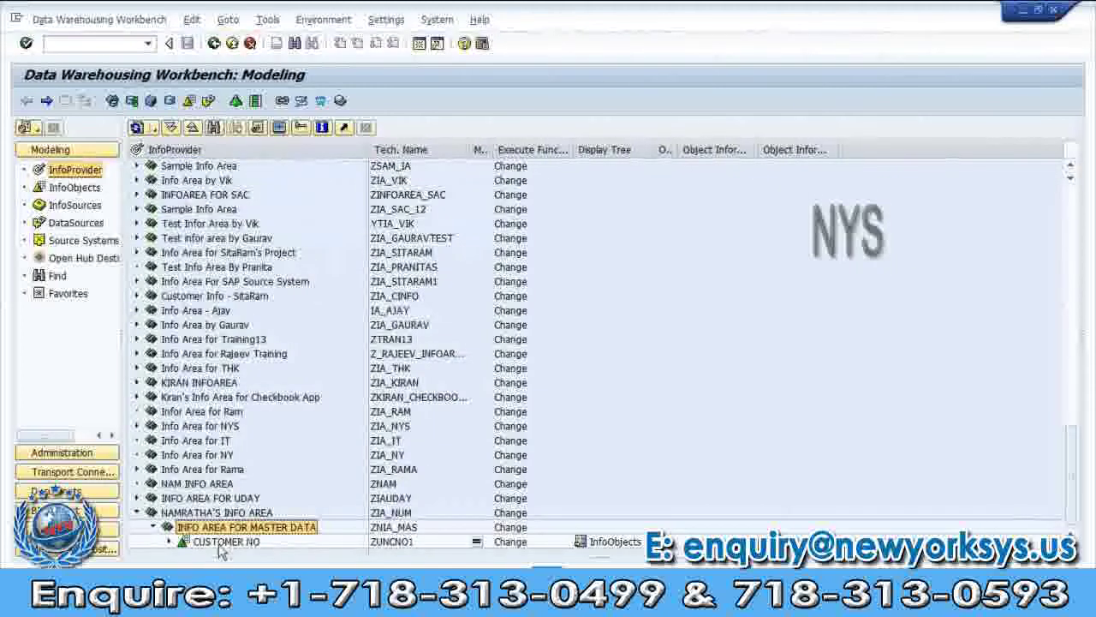
Expand the CUSTOMER NO characteristic under INFO AREA FOR MASTER DATA down to its attribute node
click(221, 549)
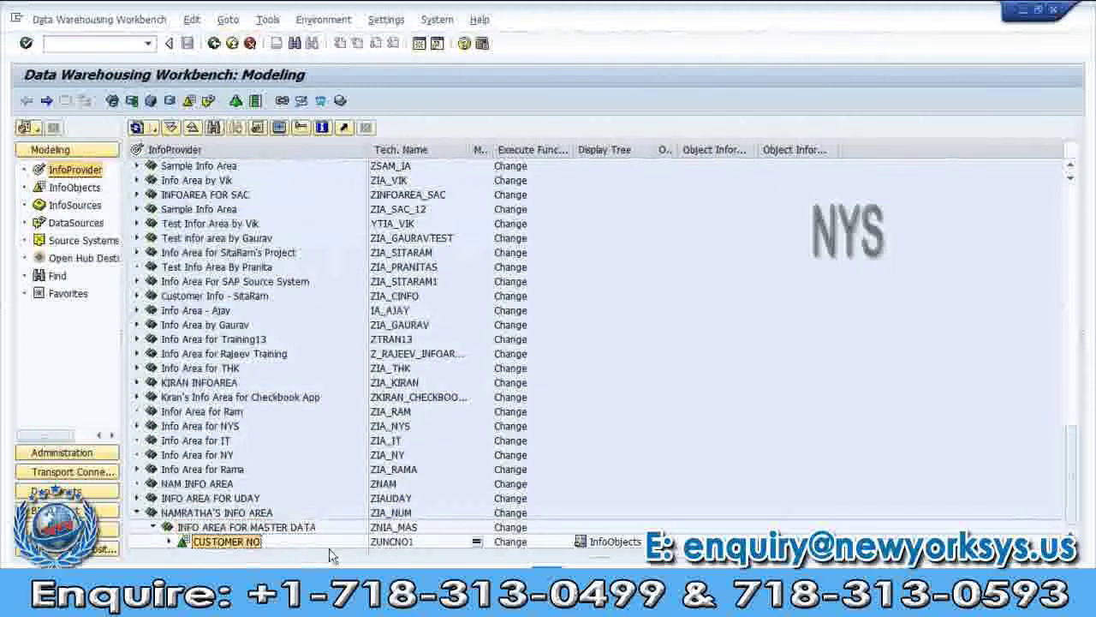
click(239, 545)
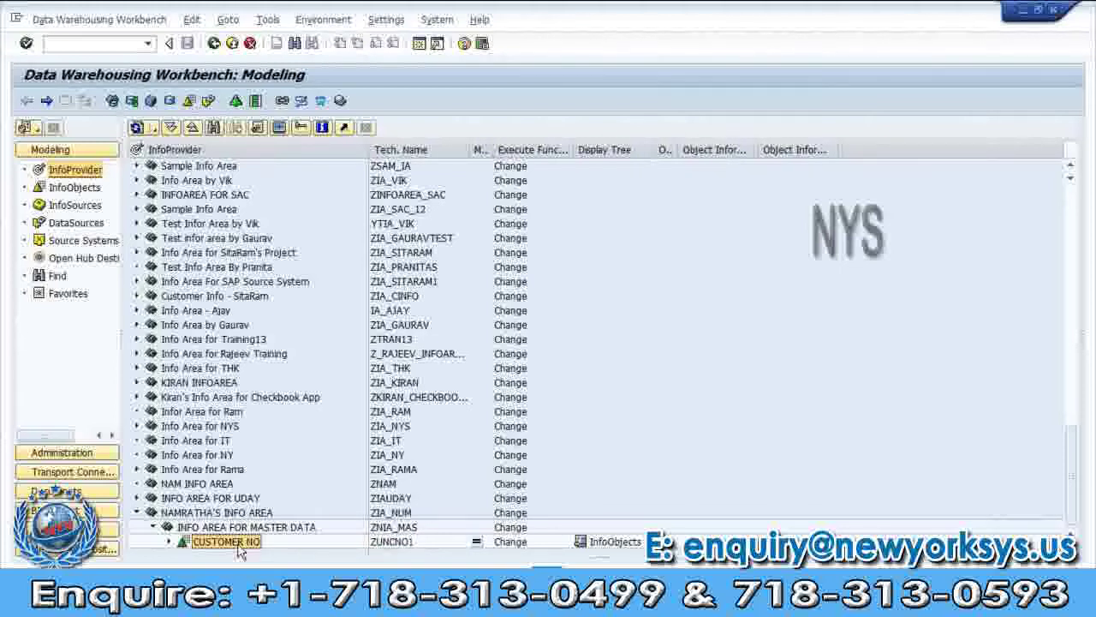
click(169, 542)
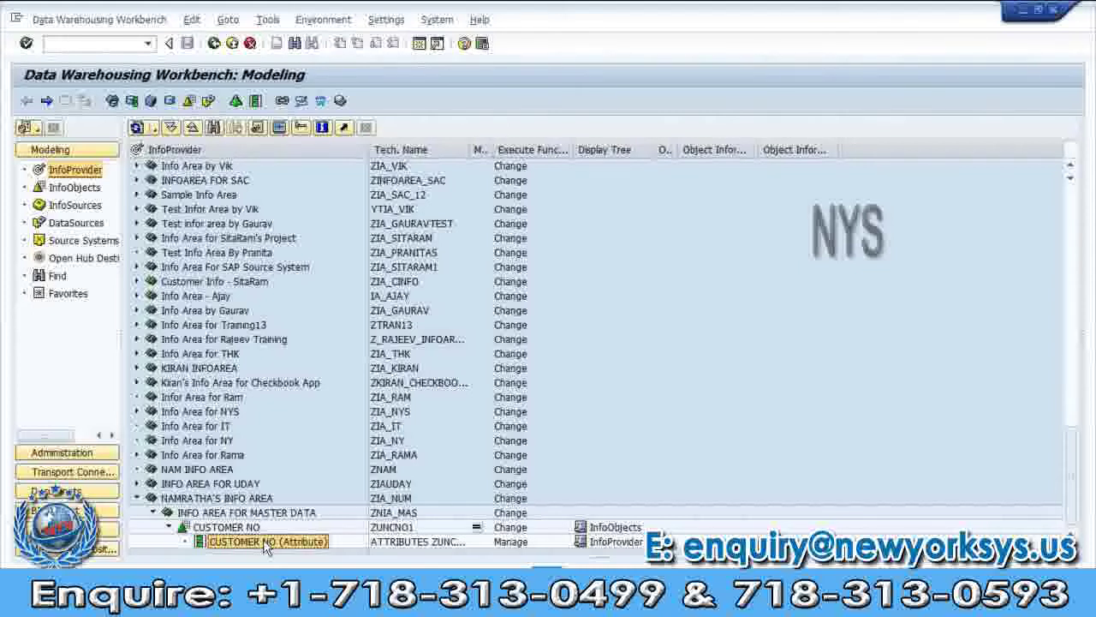
Examine the master data and text settings of characteristic ZUNCNO1, and return to the CUSTOMER NO (Attribute) node in the InfoProvider tree
click(72, 188)
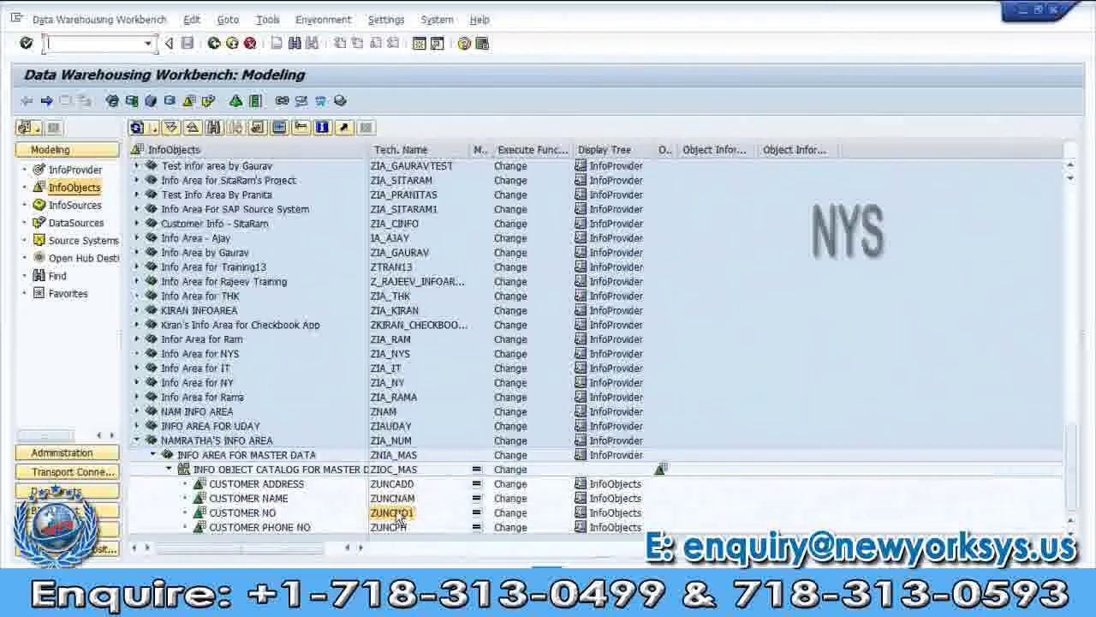
double_click(394, 513)
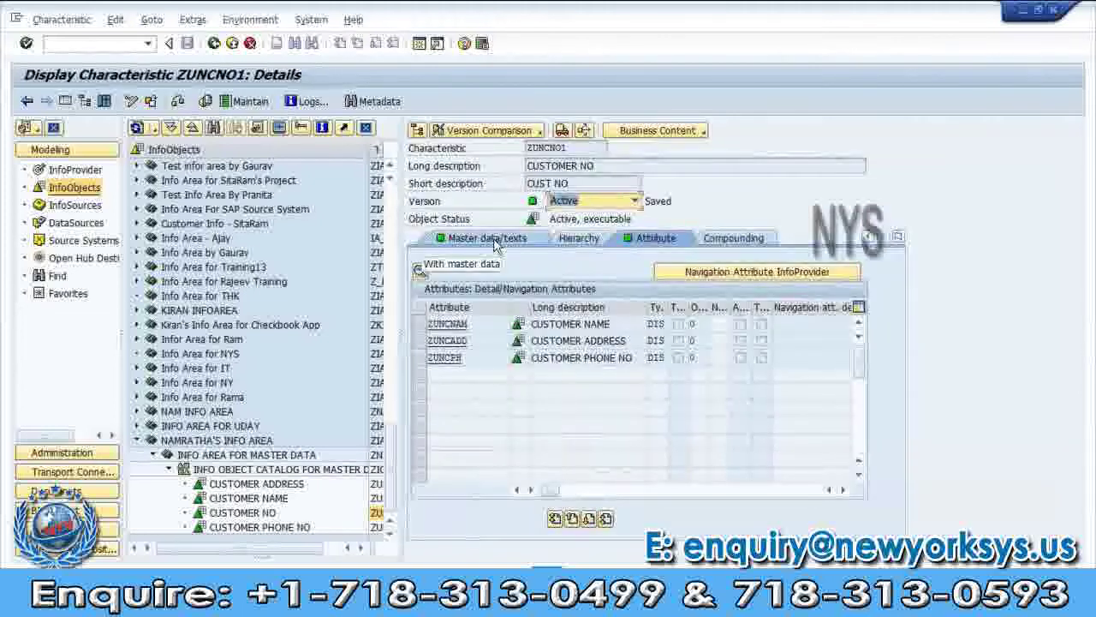
click(495, 240)
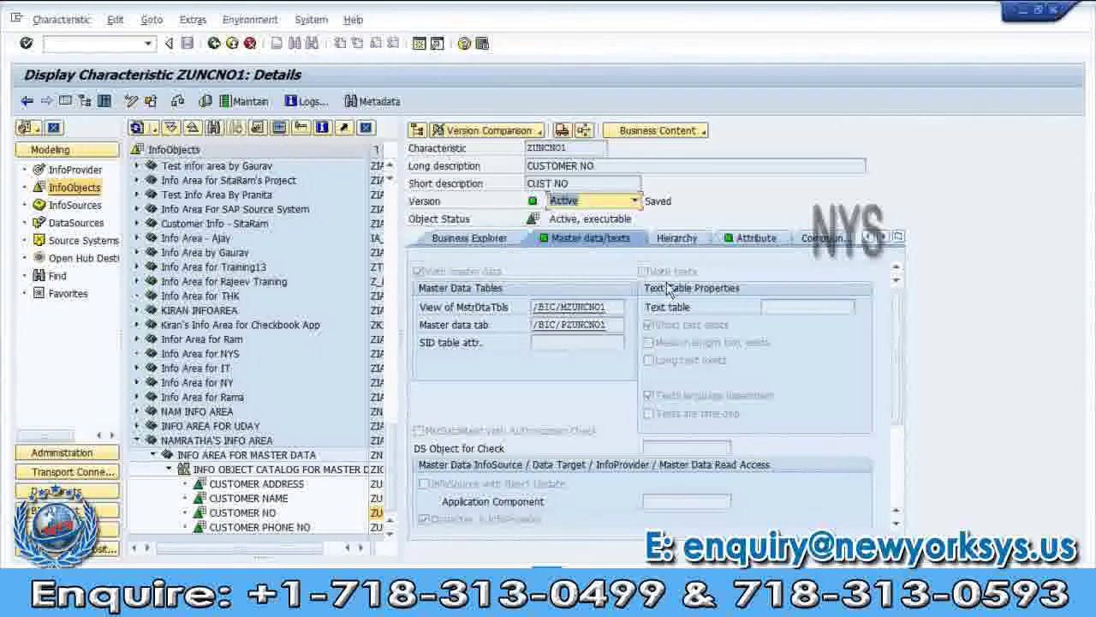
click(215, 44)
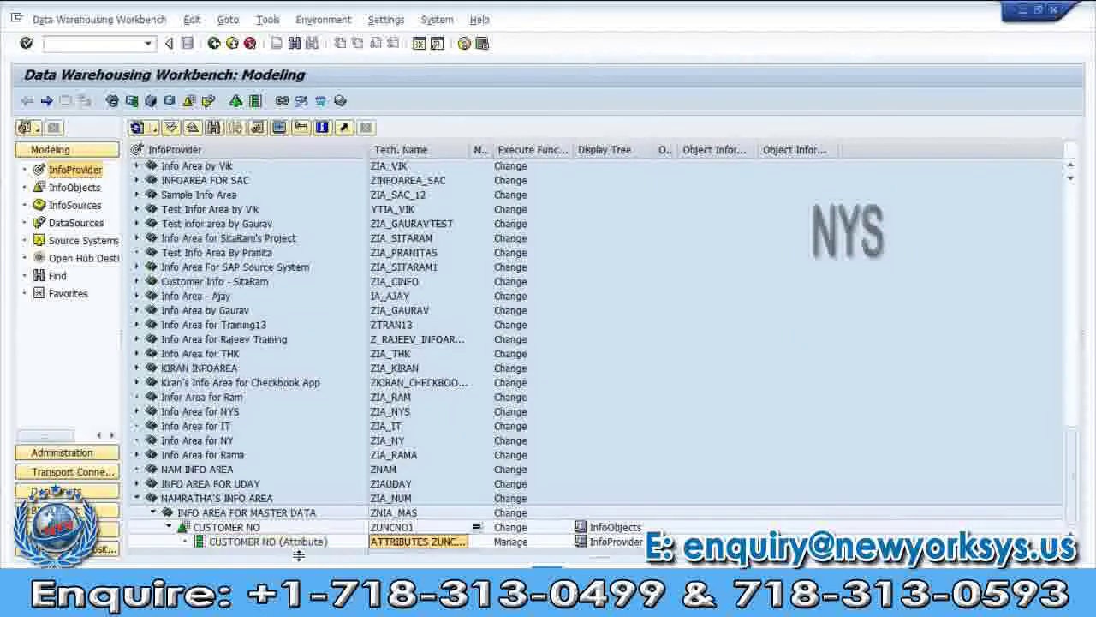
click(407, 544)
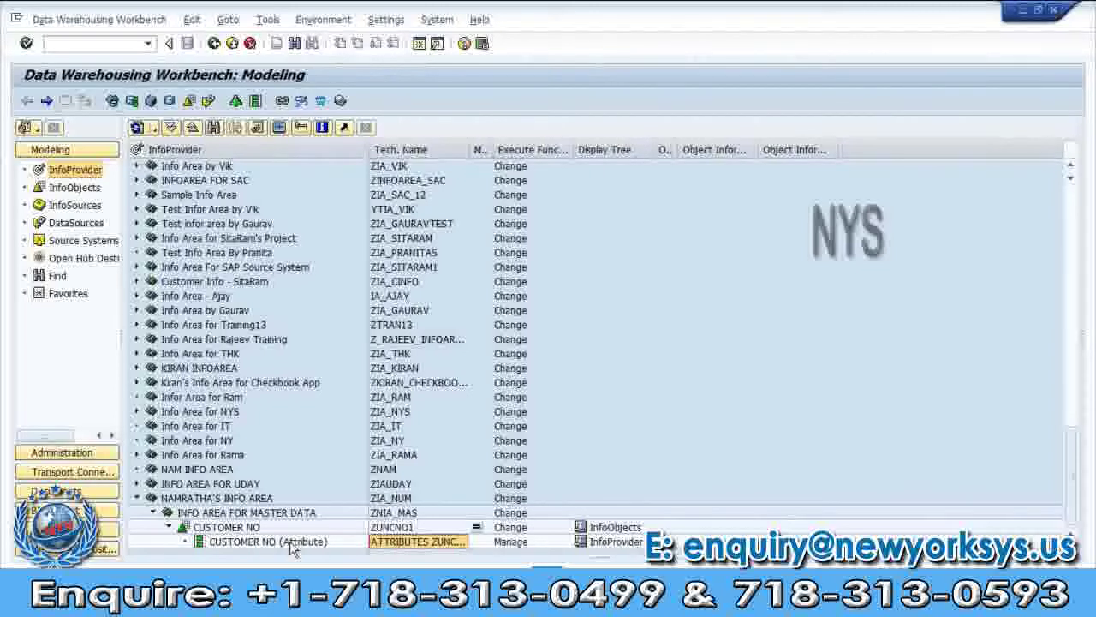
click(287, 542)
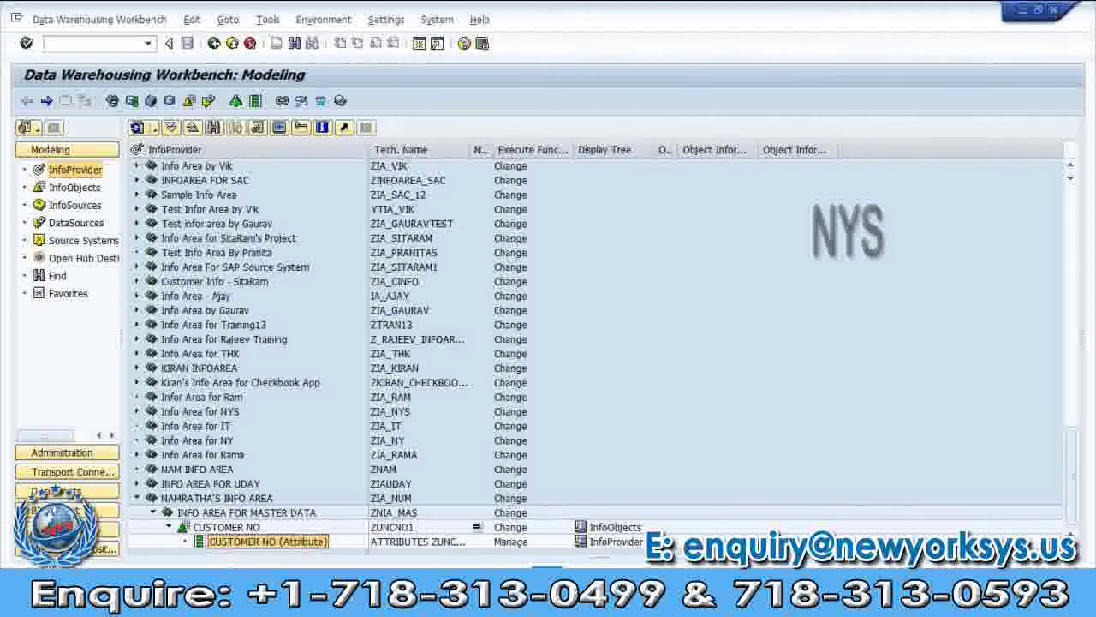
In the Notepad notes, end the TARGET line with a period, add a colon to the 5) TRANSFORMATIONS heading, and start a new line below it
mouse_move(269, 604)
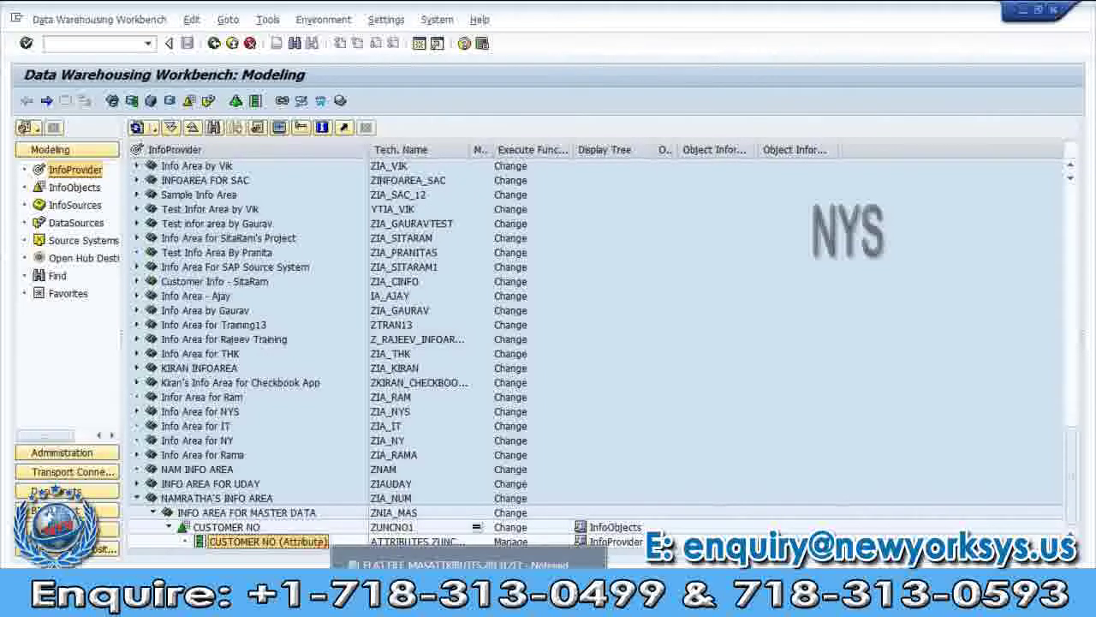
click(467, 603)
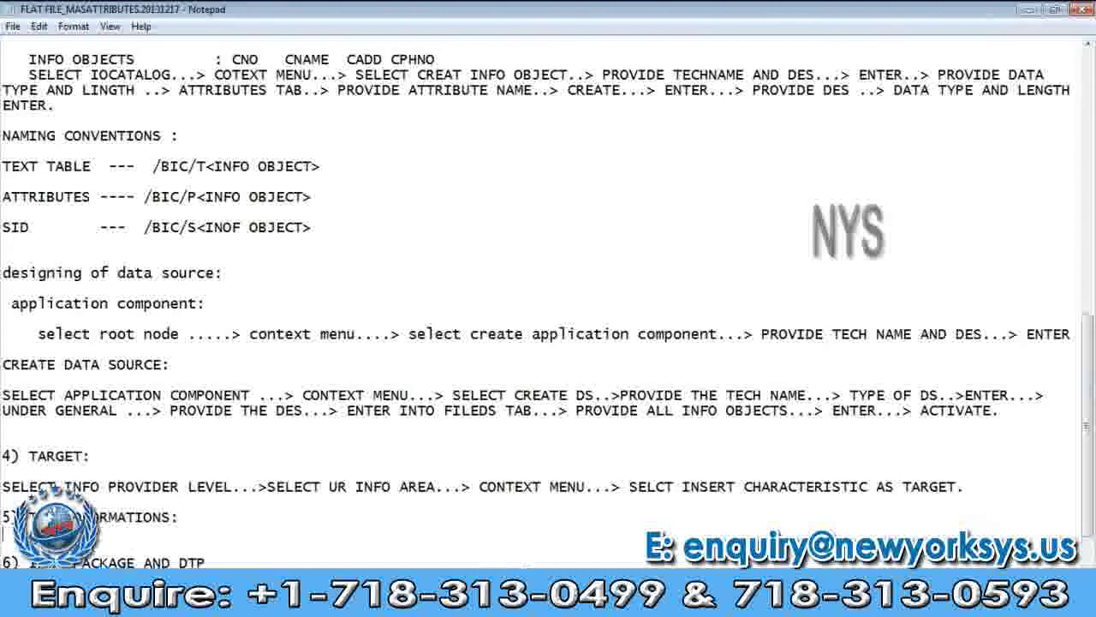
Switch to the Data Warehousing Workbench and examine the actions available for the CUSTOMER NO (Attribute) node
mouse_move(269, 604)
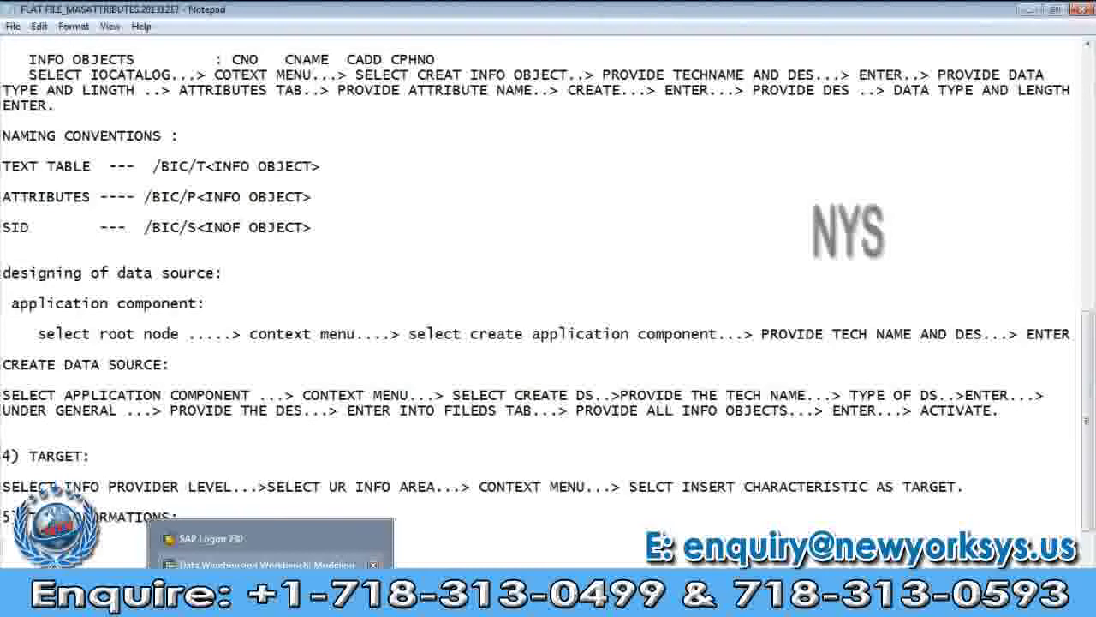
click(265, 564)
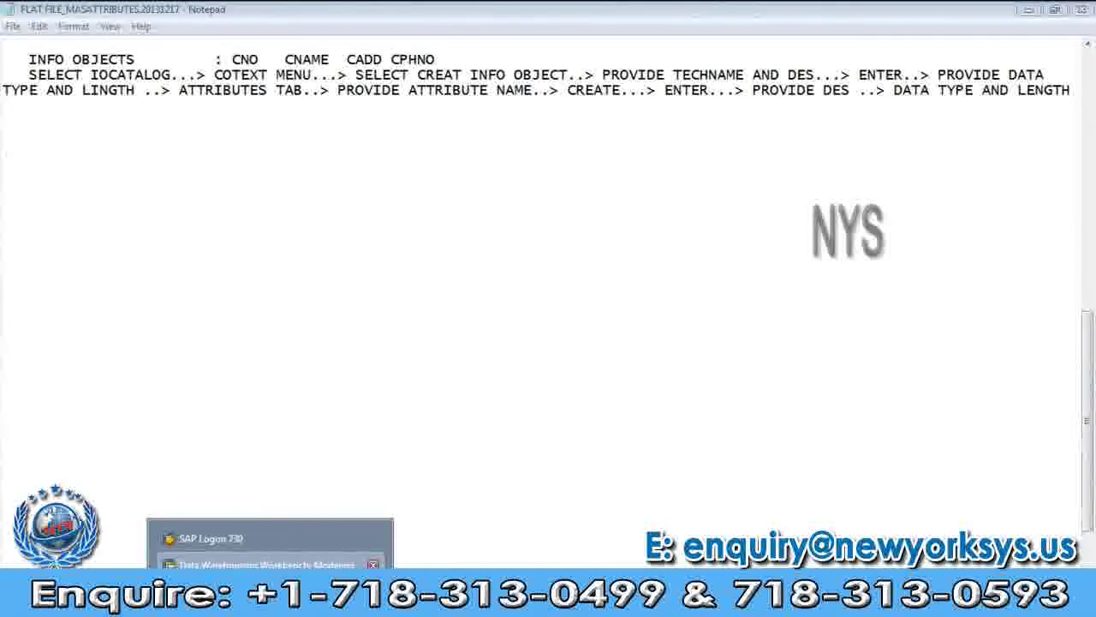
click(265, 564)
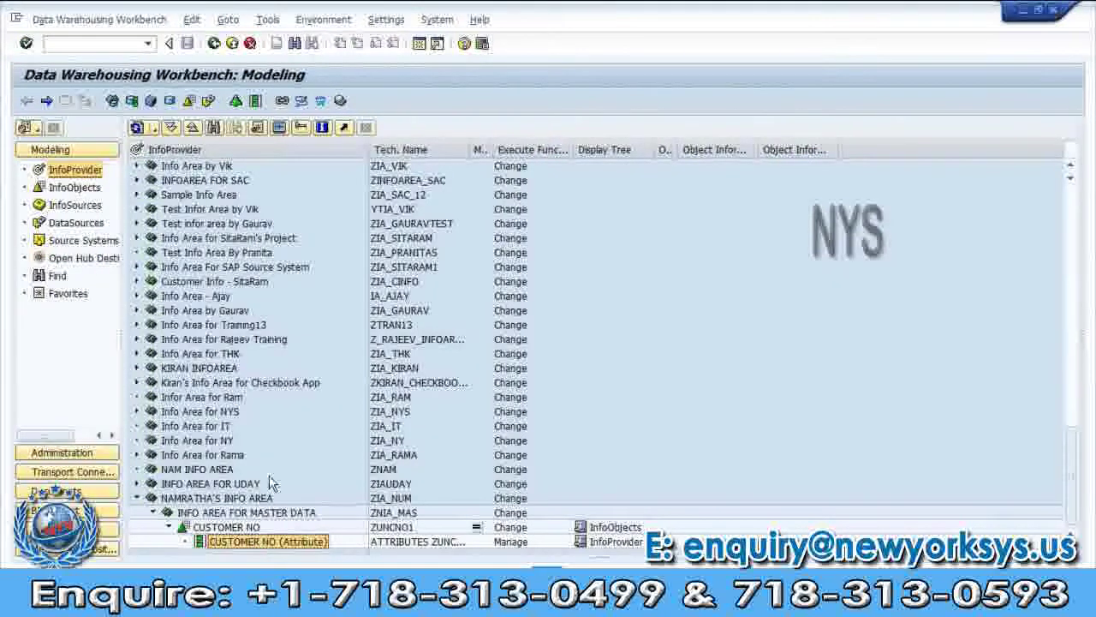
right_click(265, 544)
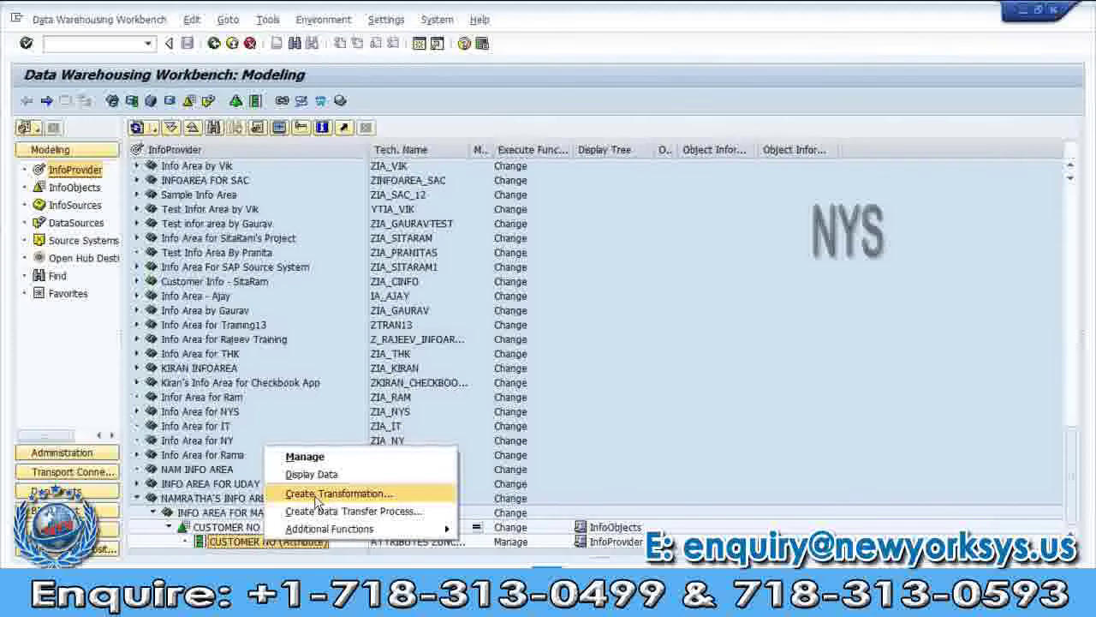
click(248, 545)
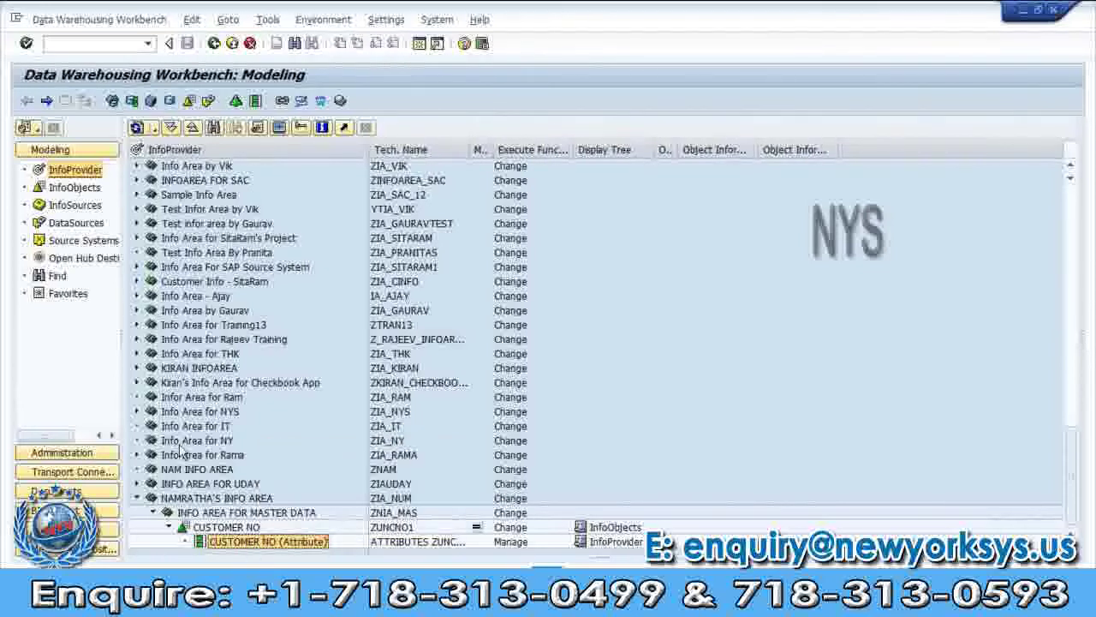
Show the DataSources tree and start creating a transformation from the DataSource DS FOR MASTER DATA
click(72, 224)
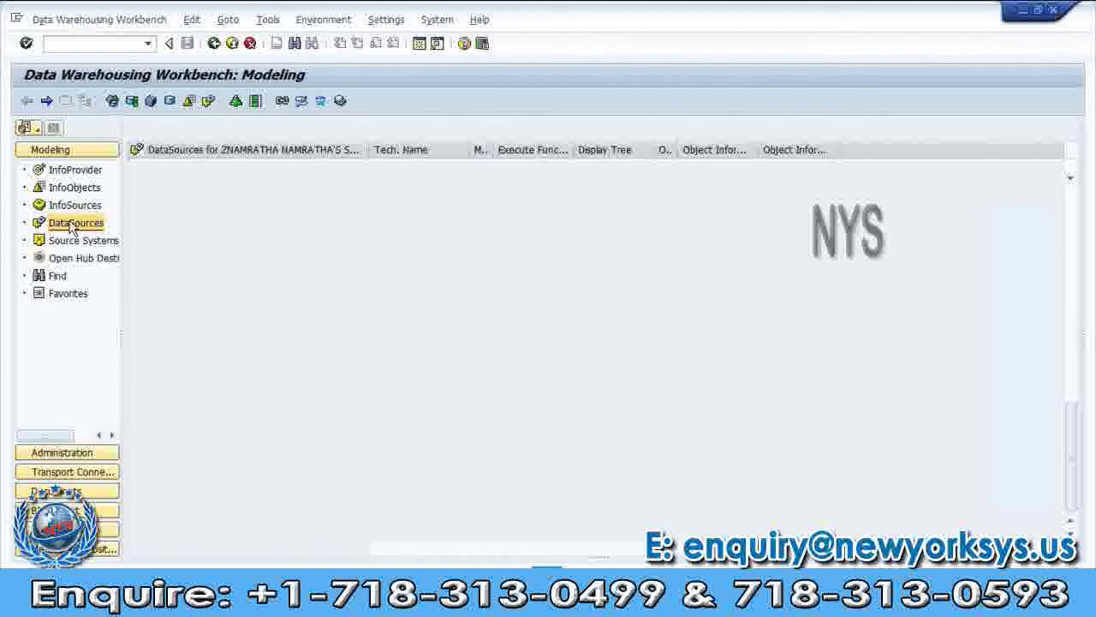
right_click(244, 525)
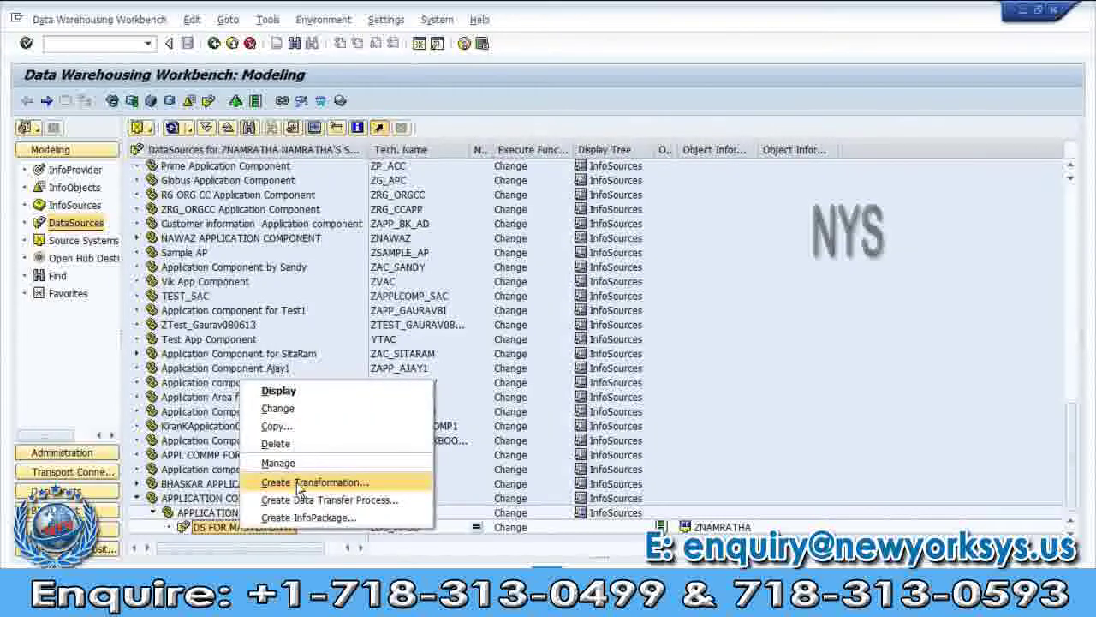
click(282, 516)
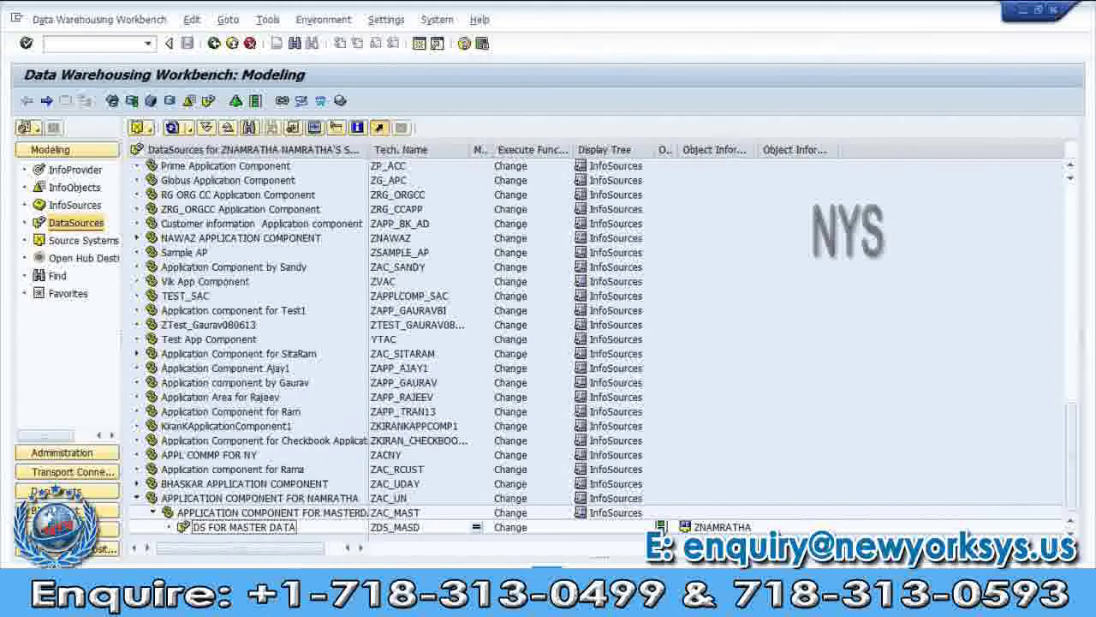
Write the transformation steps in Notepad: SELECT DS...> CONTEXT MENU...> CREATE TRASFORMATION...>, and extend TARGET with PROVIDE THE TECH NAME OF INFO OBJECT...> ENTER
key(alt+Tab)
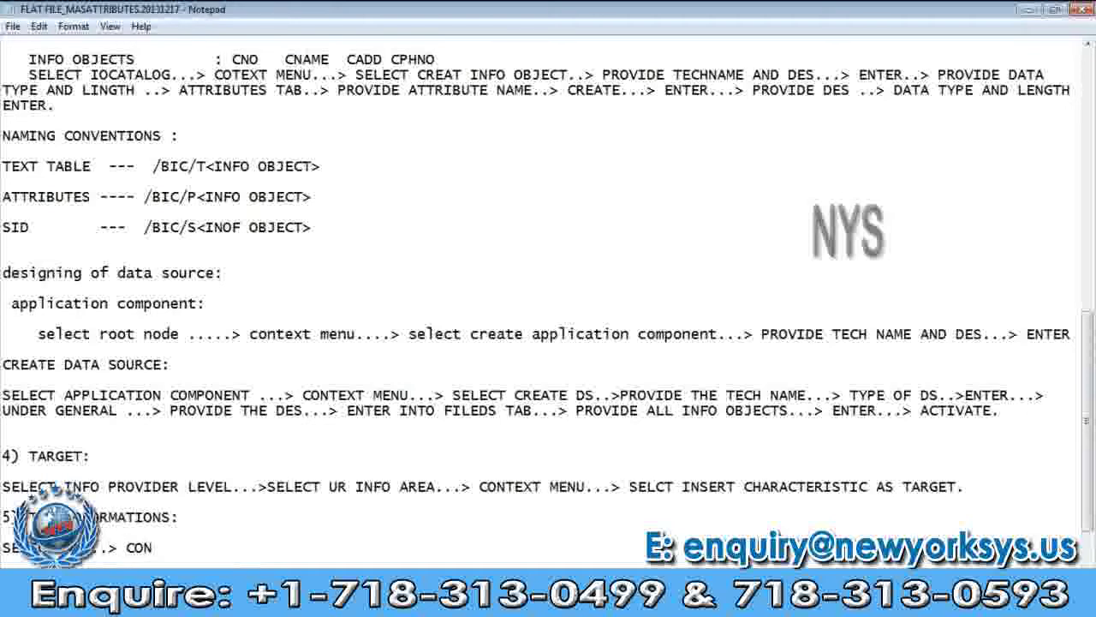
text(EN)
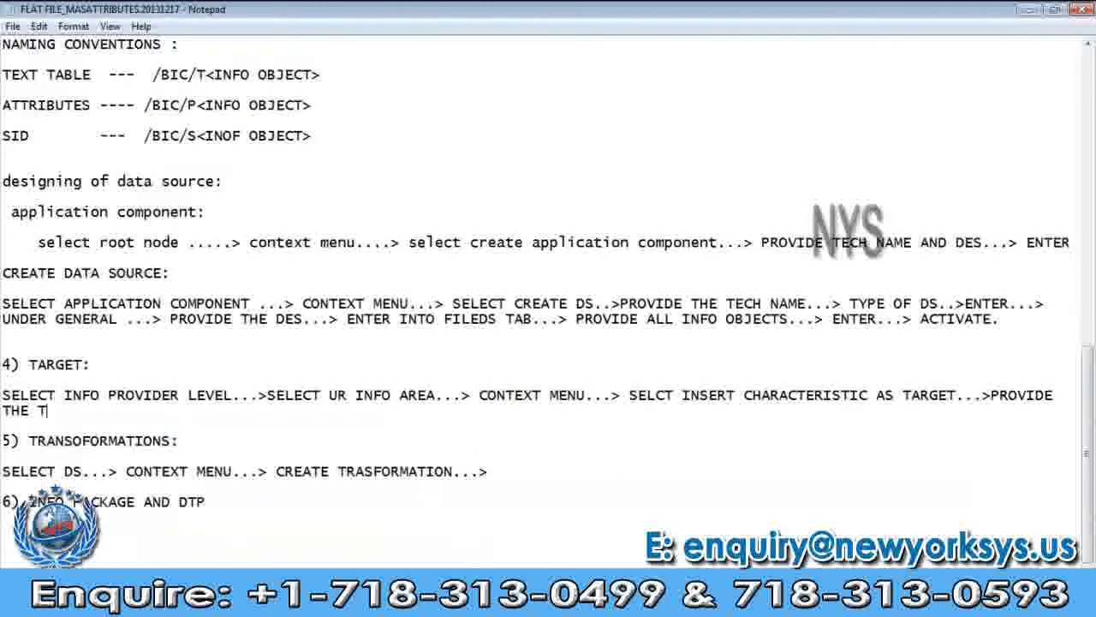
text(ECH NAME O)
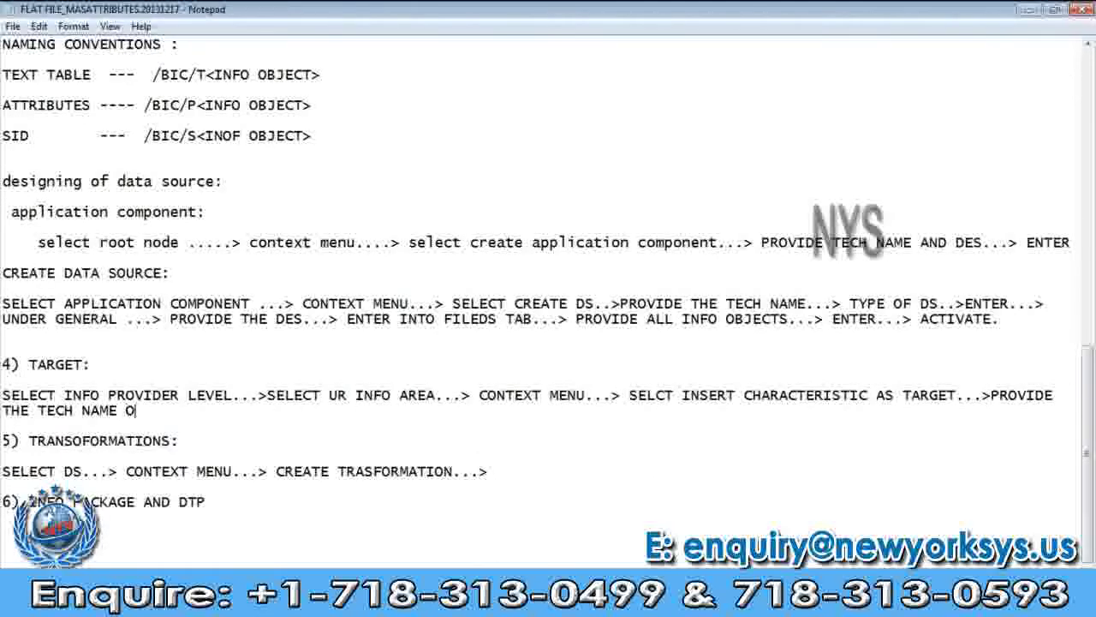
text(F INFO O)
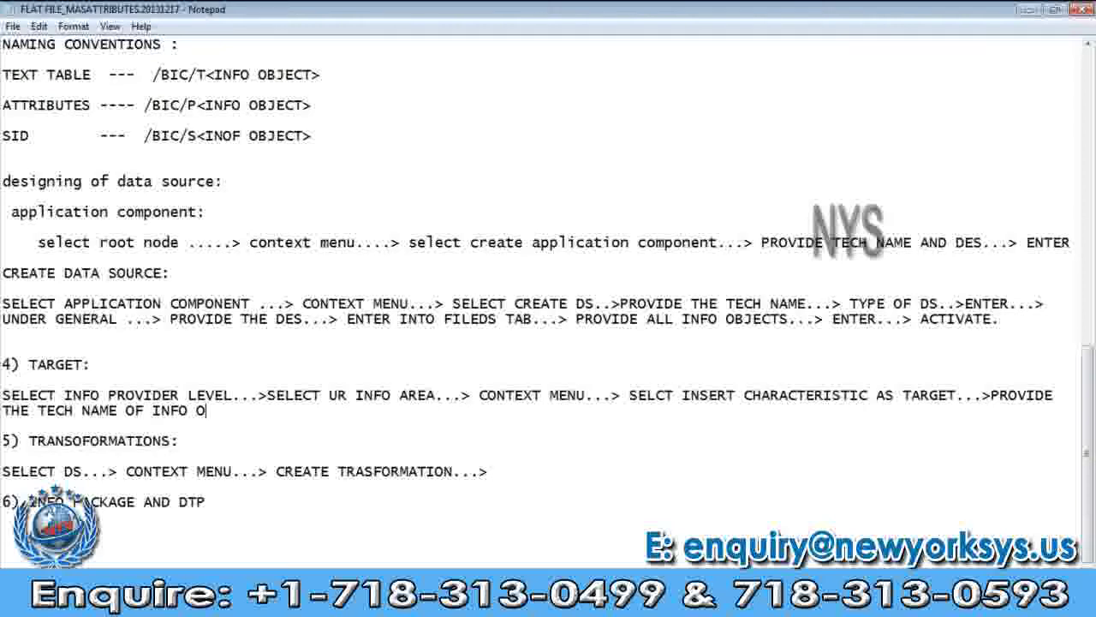
text(BJECT...> )
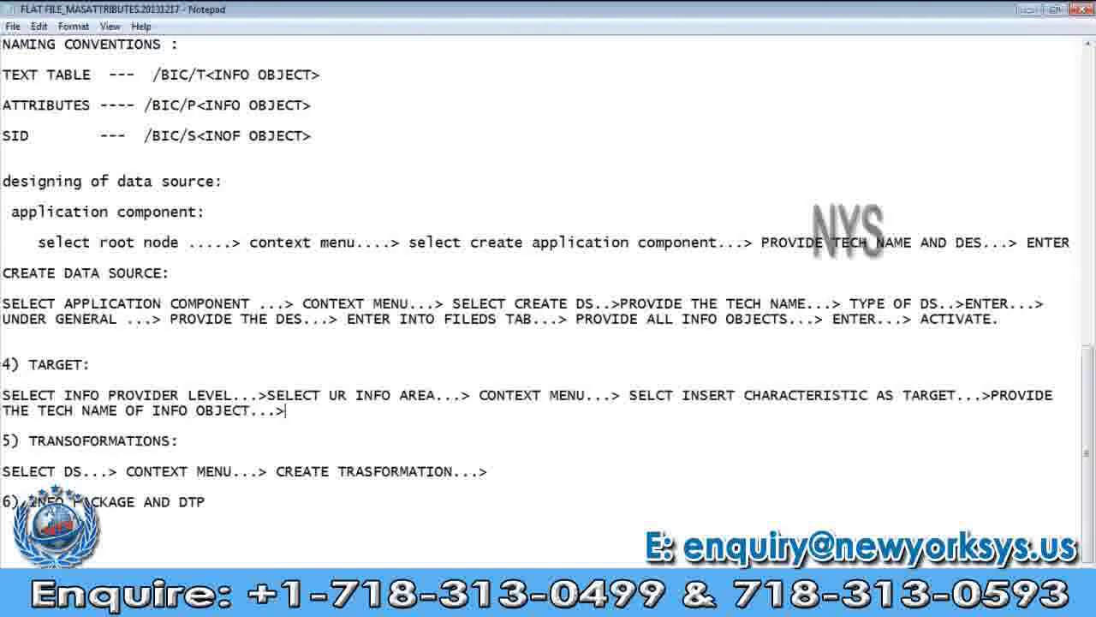
text(ENTER.)
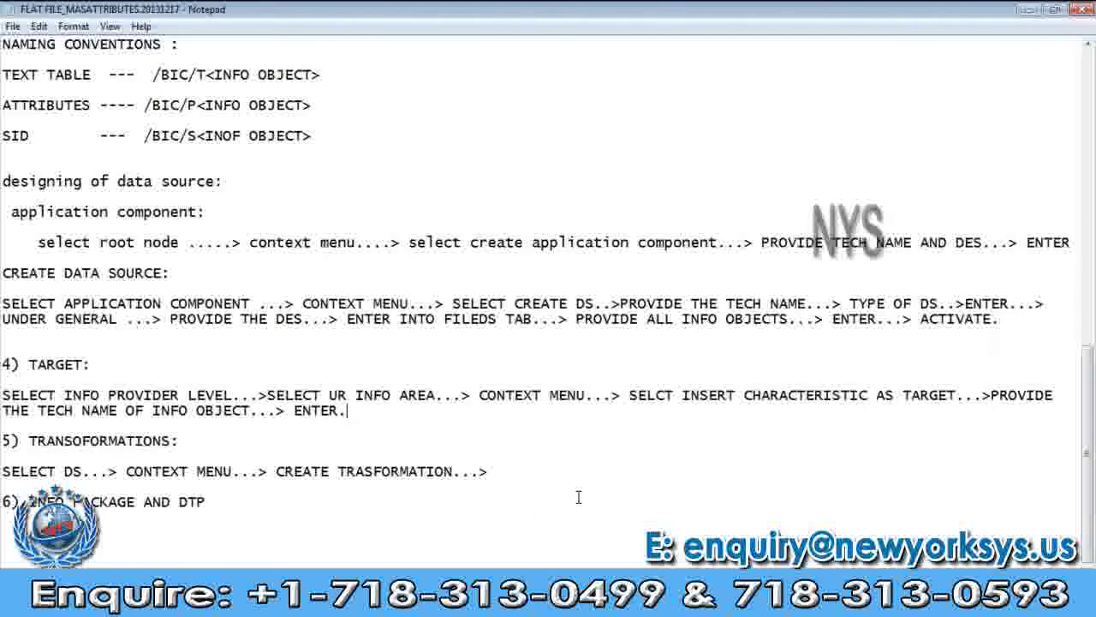
click(509, 473)
Return to the Data Warehousing Workbench and review the DataSource, source system and source object type options for the new transformation
mouse_move(270, 604)
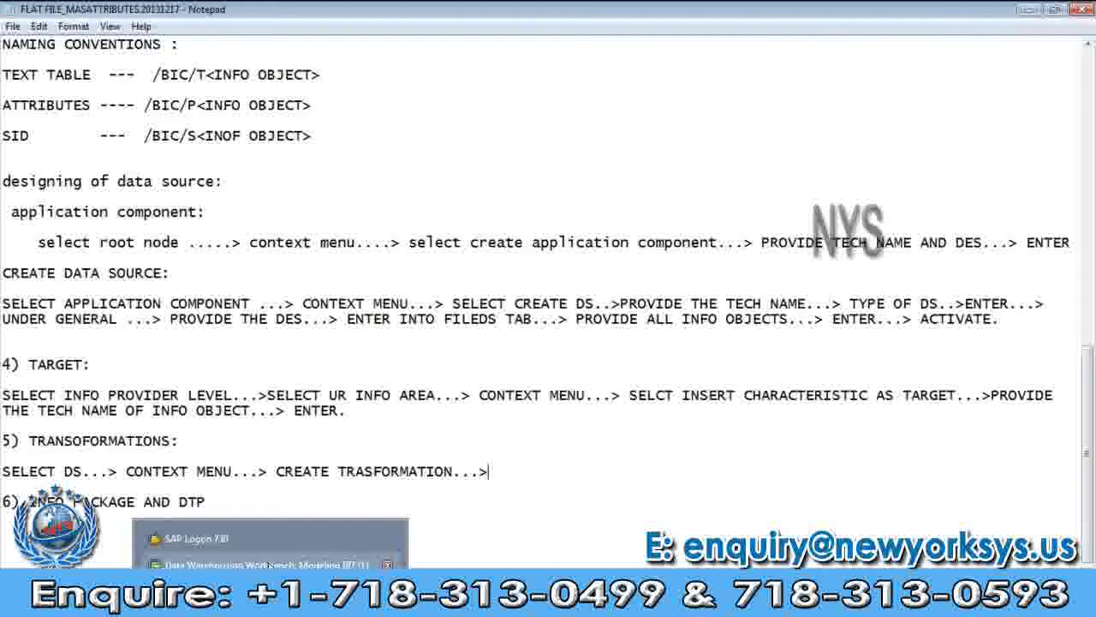
mouse_move(270, 565)
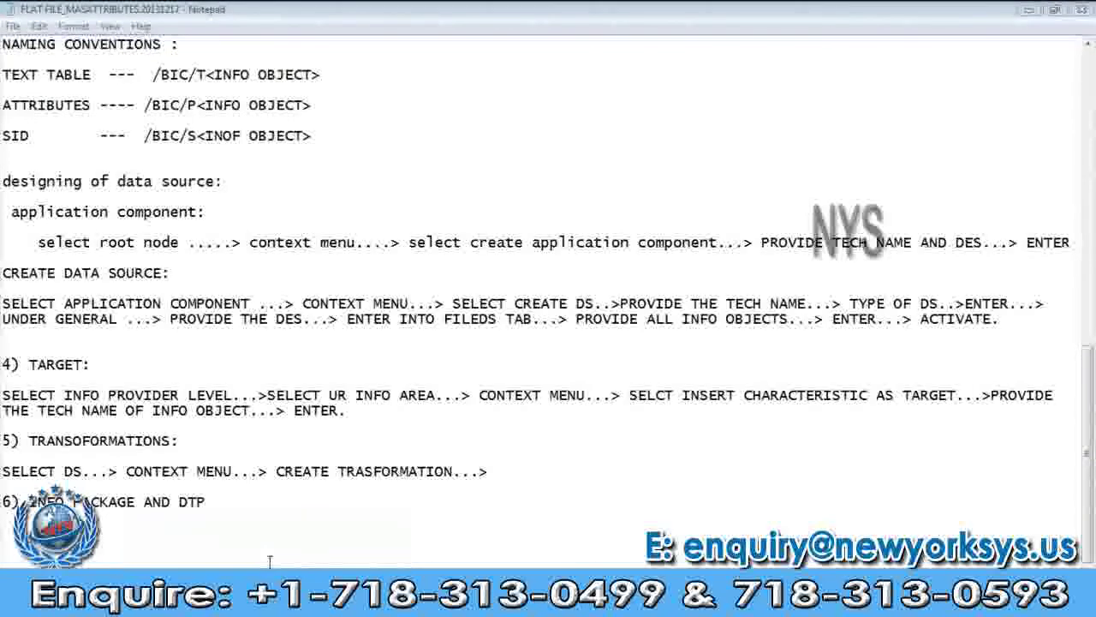
click(269, 561)
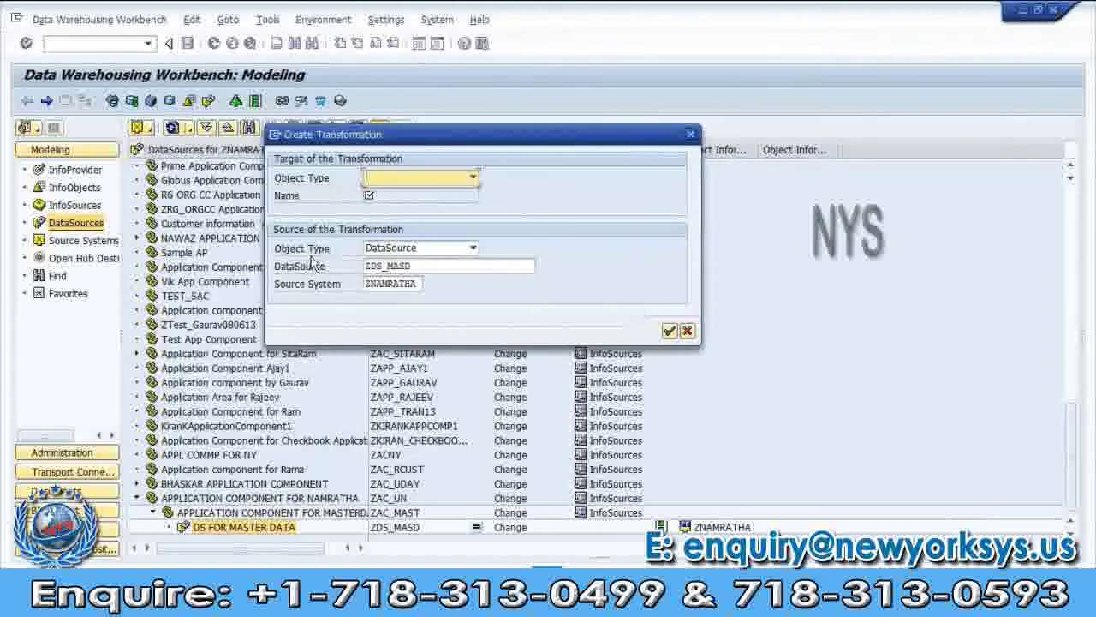
click(385, 267)
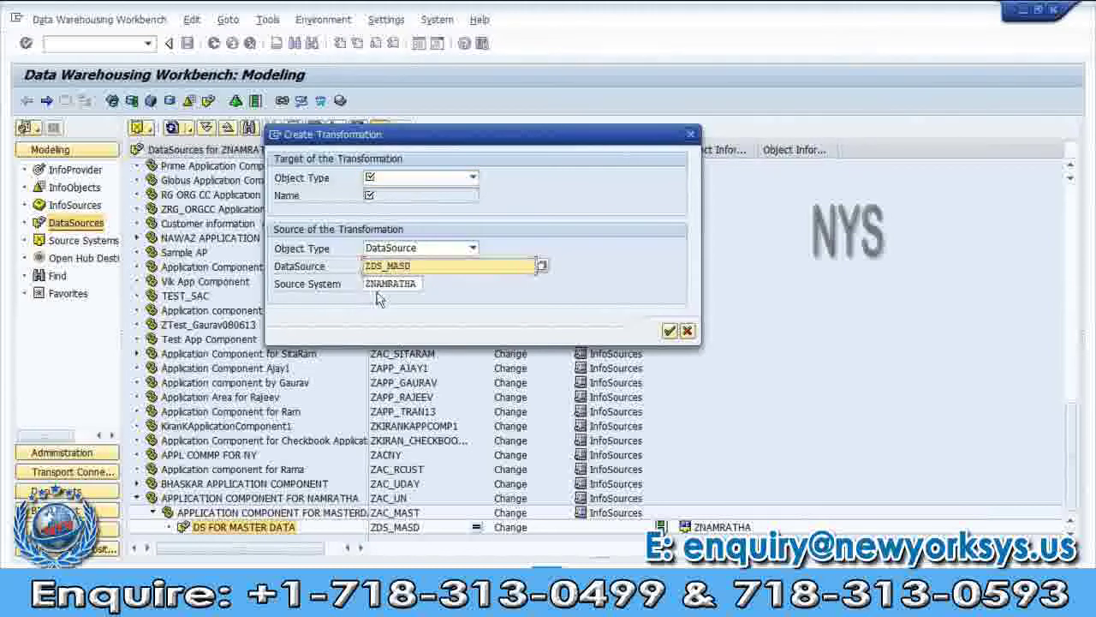
double_click(419, 284)
key(ctrl+c)
click(419, 284)
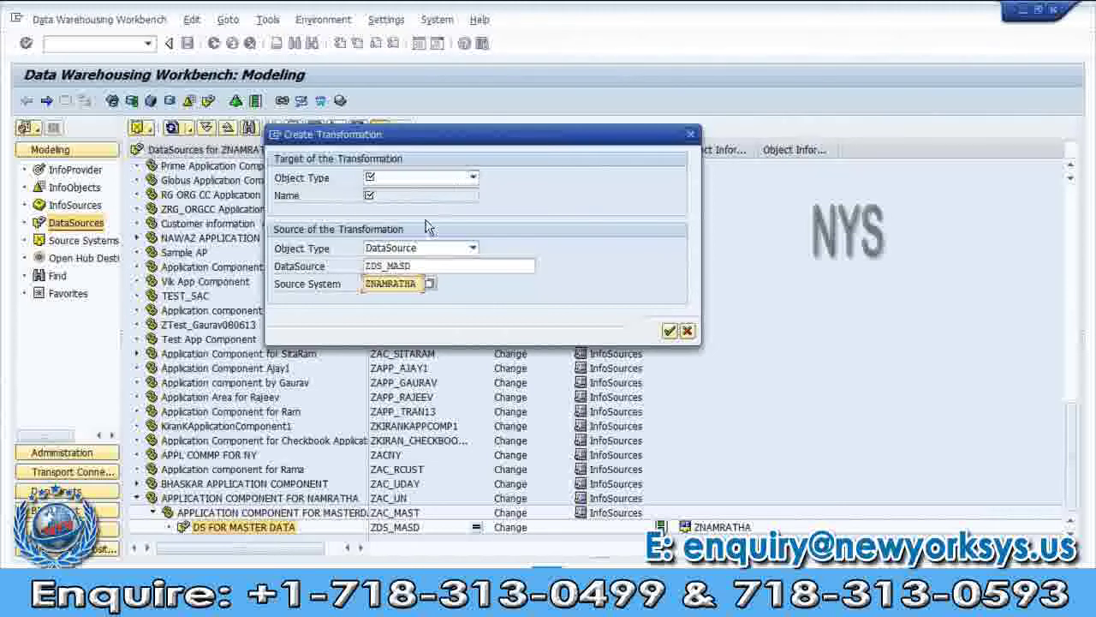
click(421, 249)
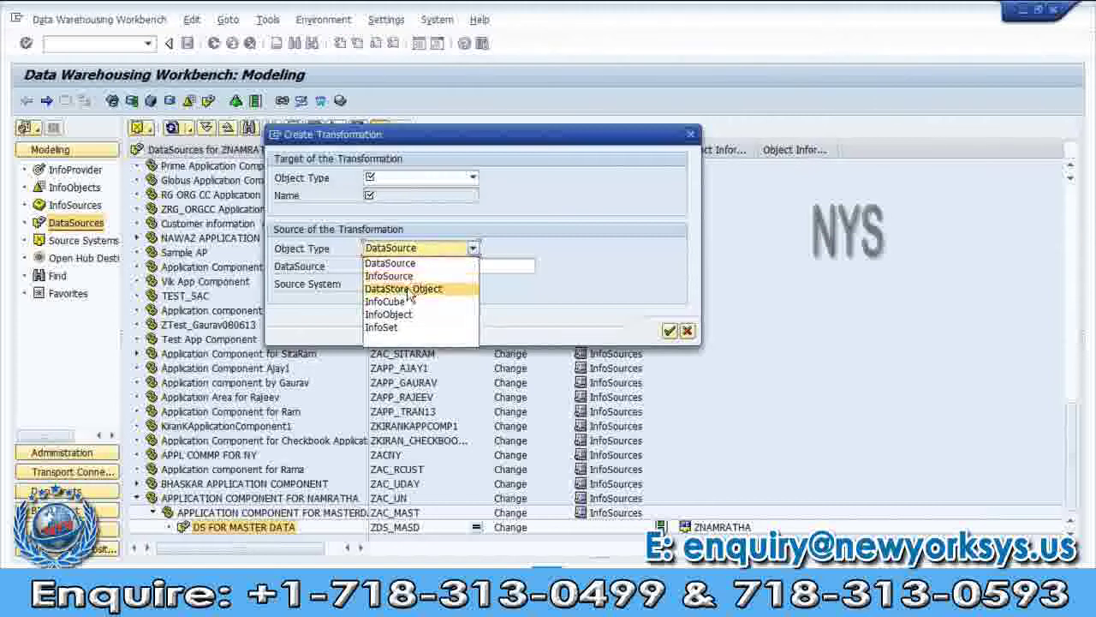
click(459, 247)
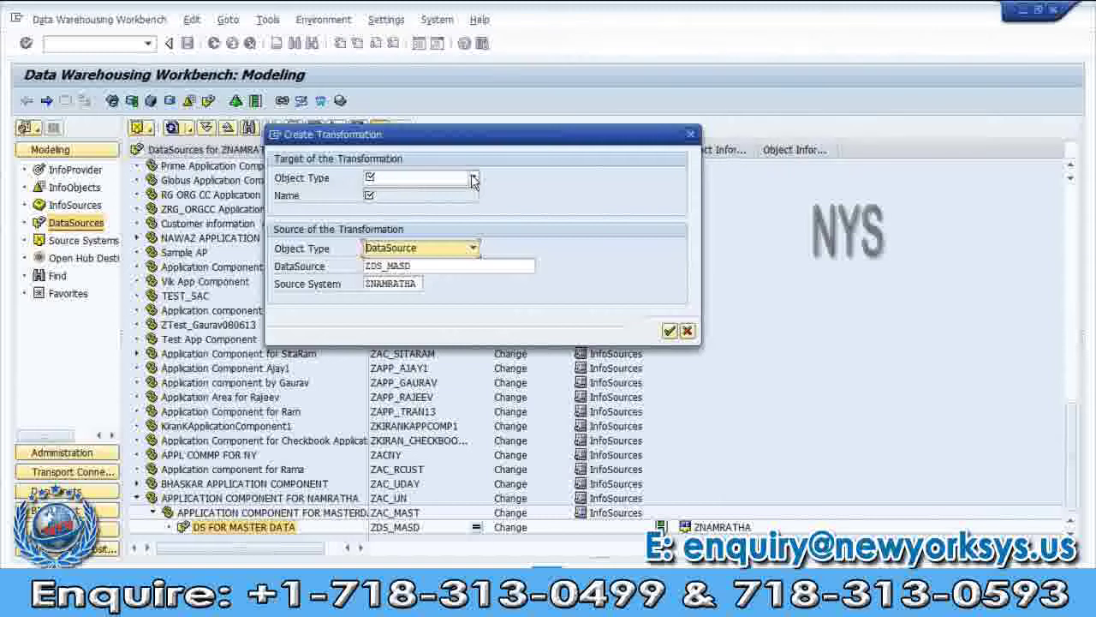
click(474, 178)
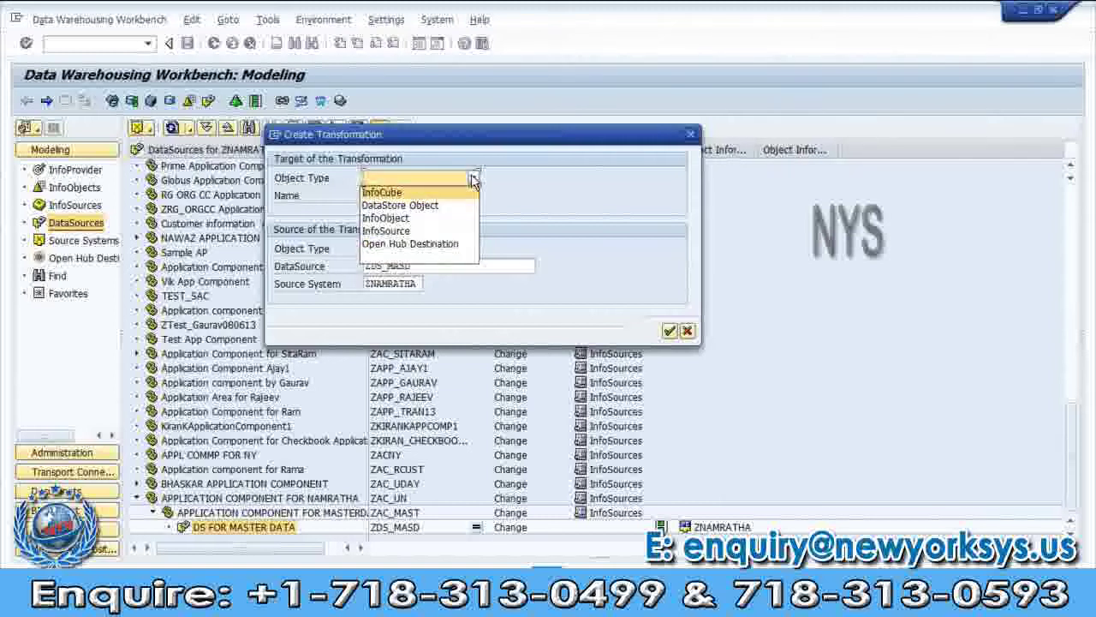
click(410, 220)
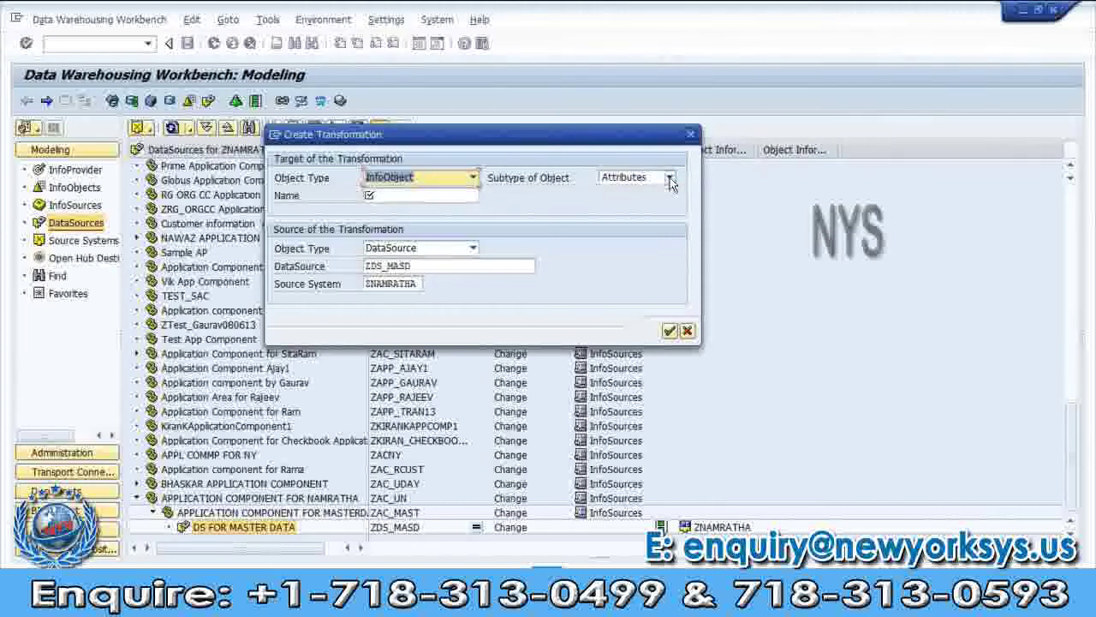
click(670, 179)
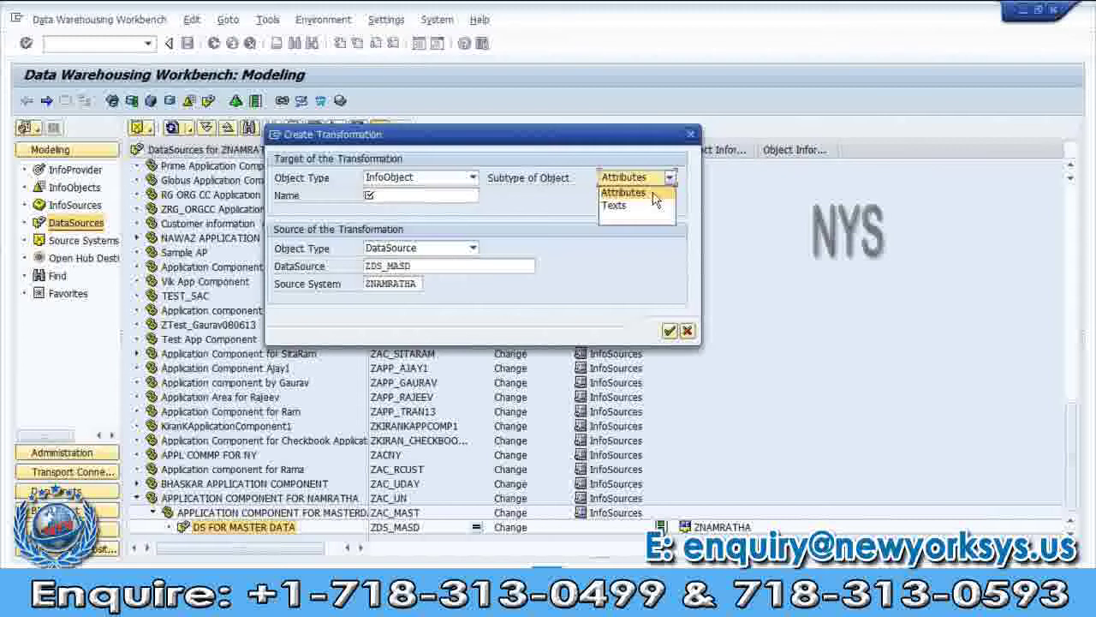
click(653, 194)
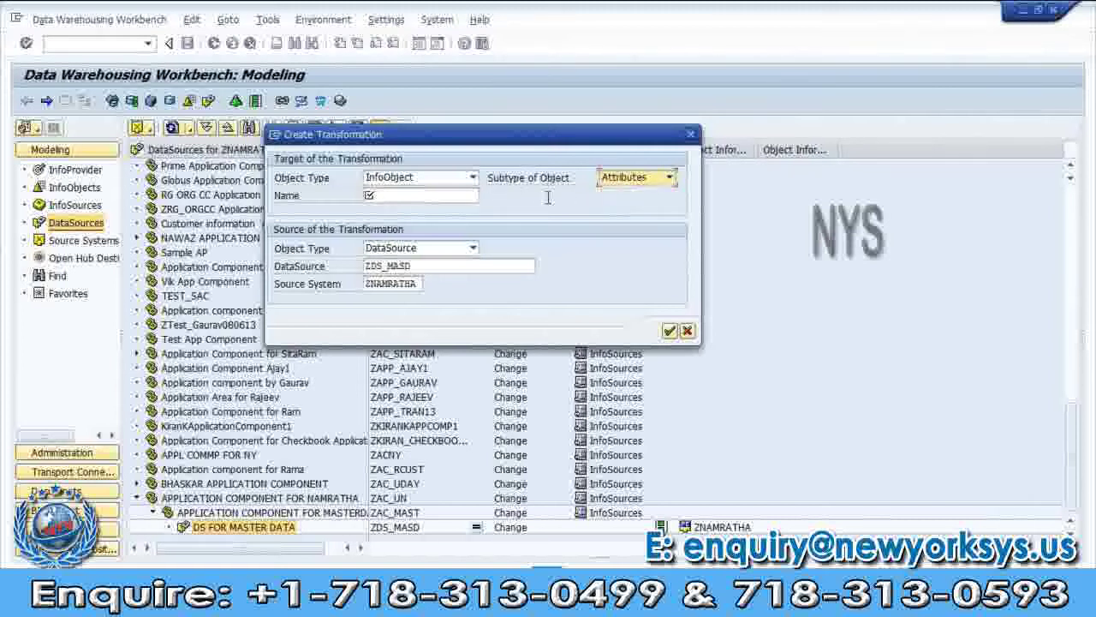
click(430, 195)
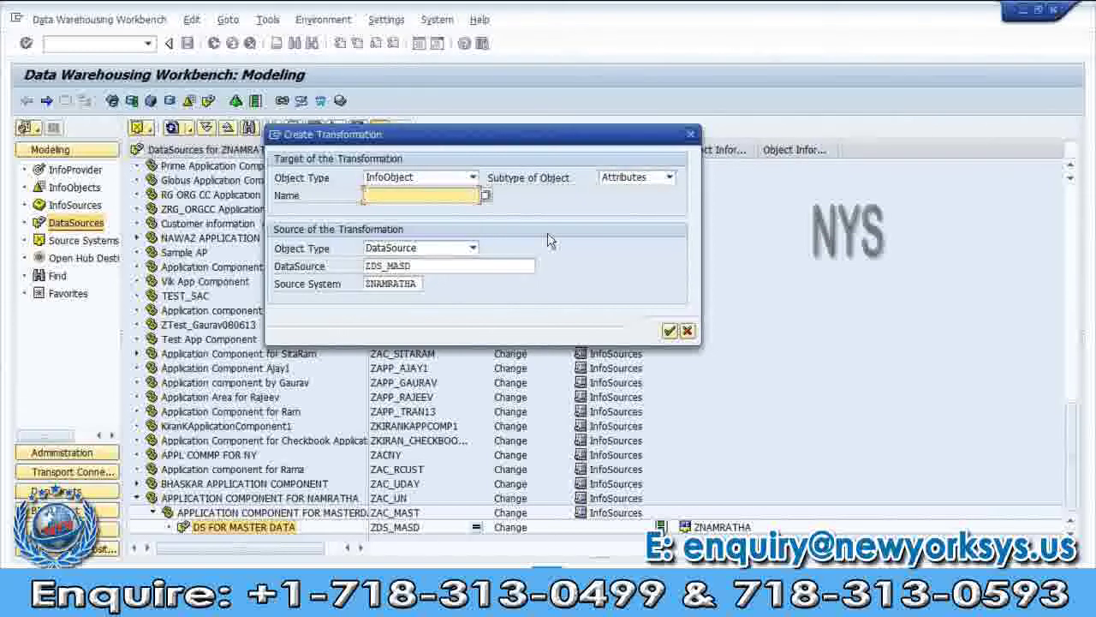
key(ctrl+v)
key(BackSpace)
key(BackSpace)
key(BackSpace)
key(BackSpace)
key(BackSpace)
key(BackSpace)
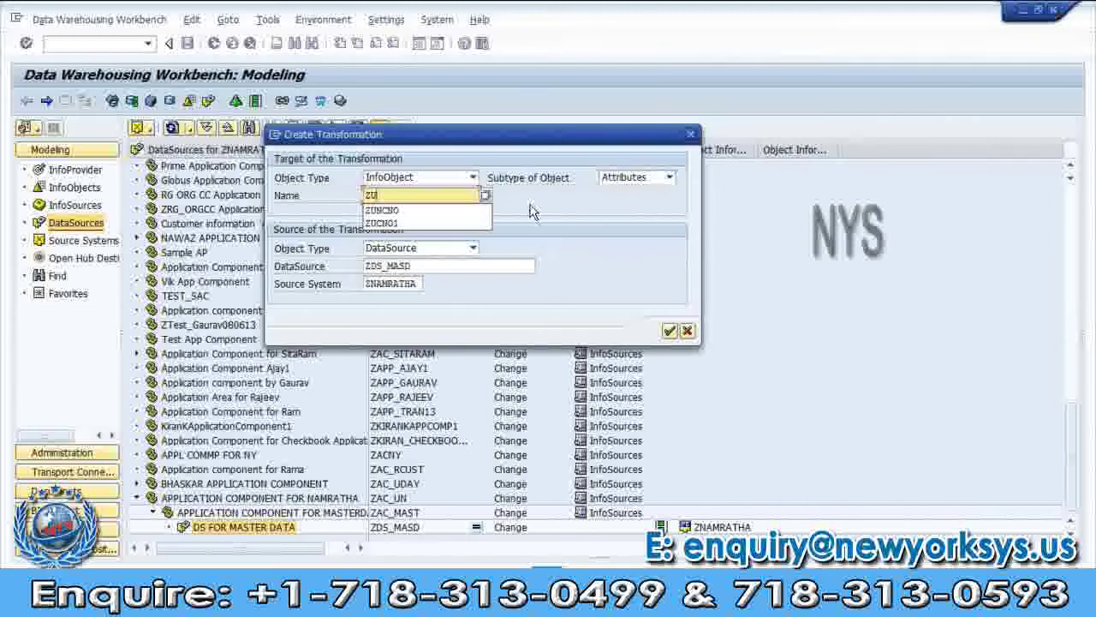
key(Down)
key(Down)
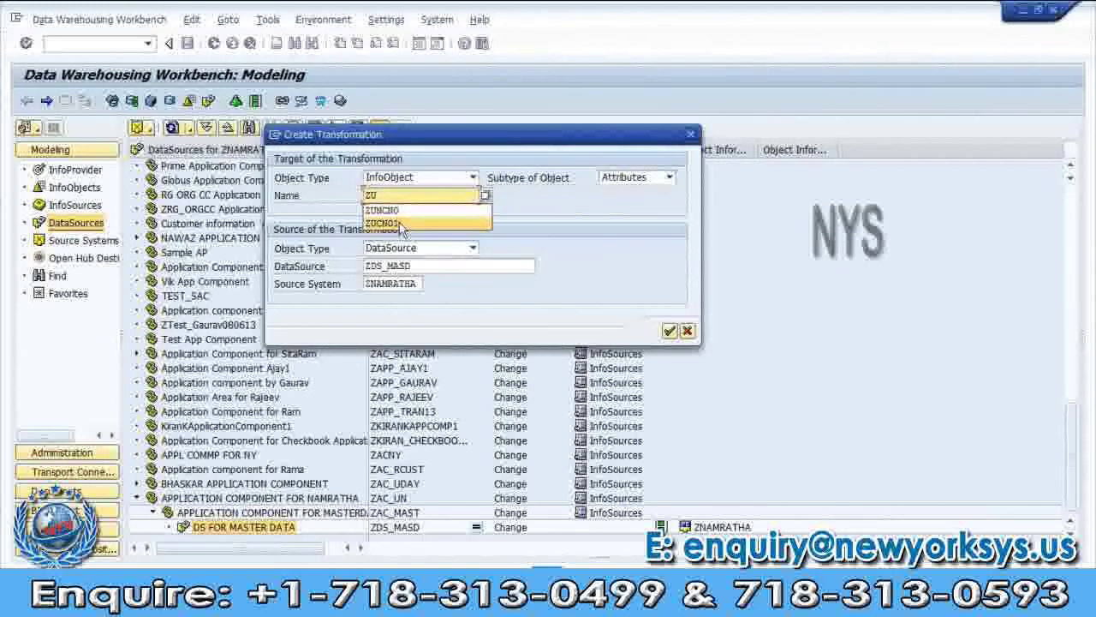
click(694, 139)
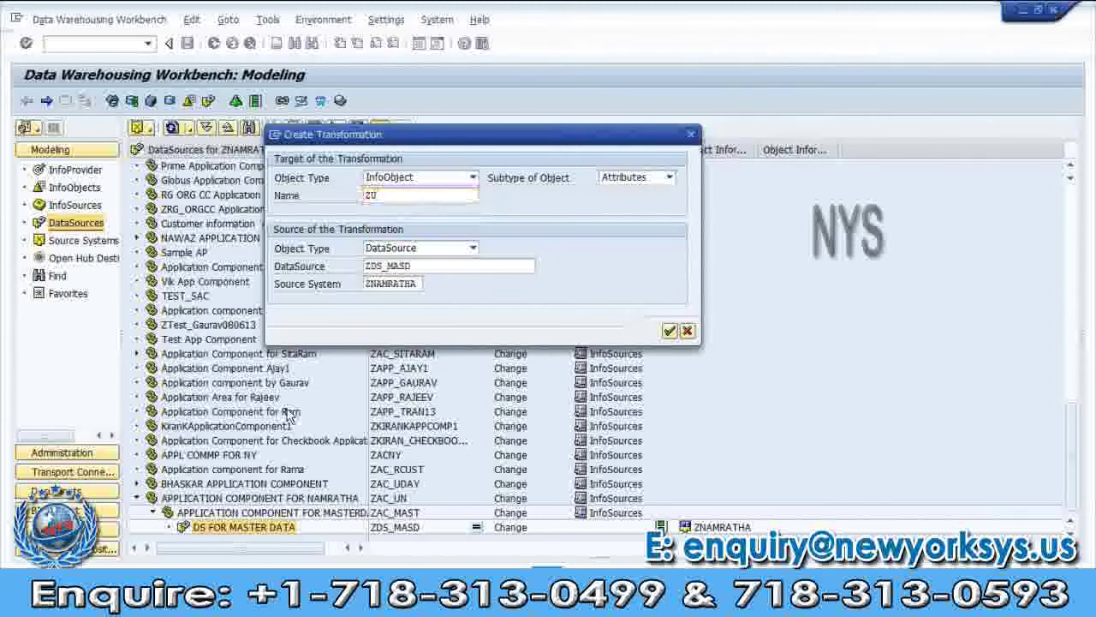
click(691, 135)
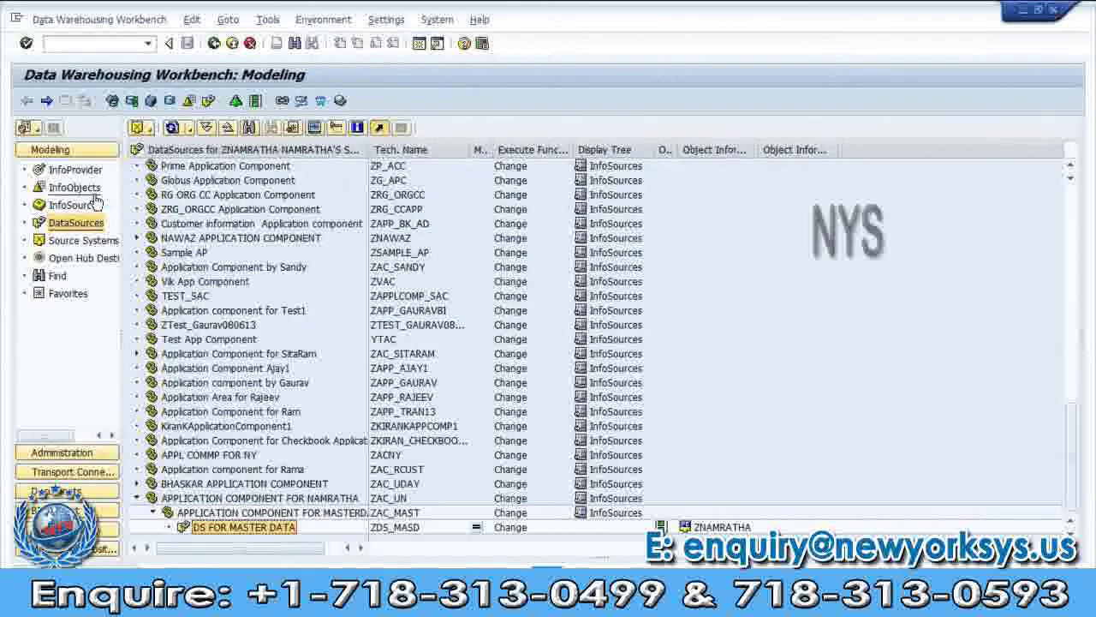
Look up the technical name of the CUSTOMER NO InfoObject in the master data catalog, and return to the DataSources tree
click(86, 188)
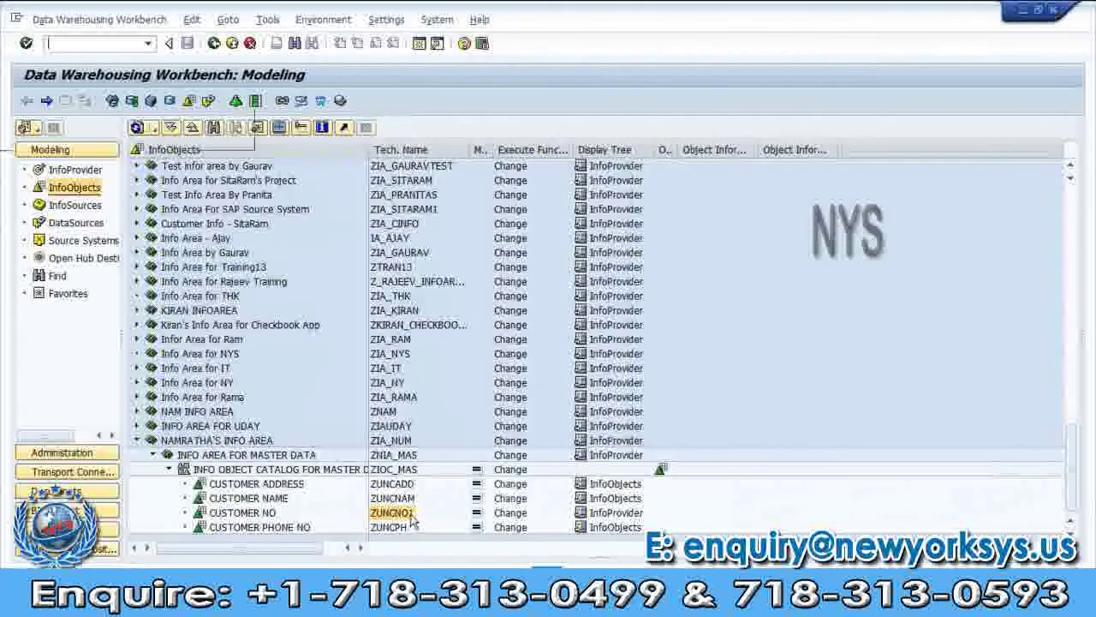
click(402, 514)
click(75, 224)
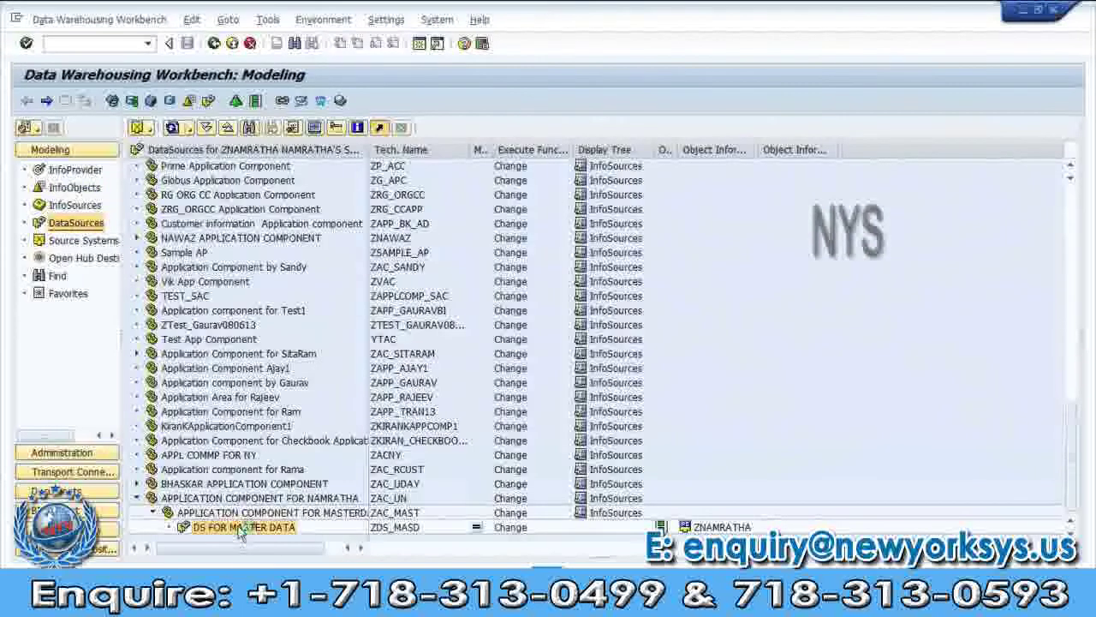
Start a transformation from the DS FOR MASTER DATA DataSource with InfoObject ZUNCNO1, subtype Attributes, as its target
right_click(244, 529)
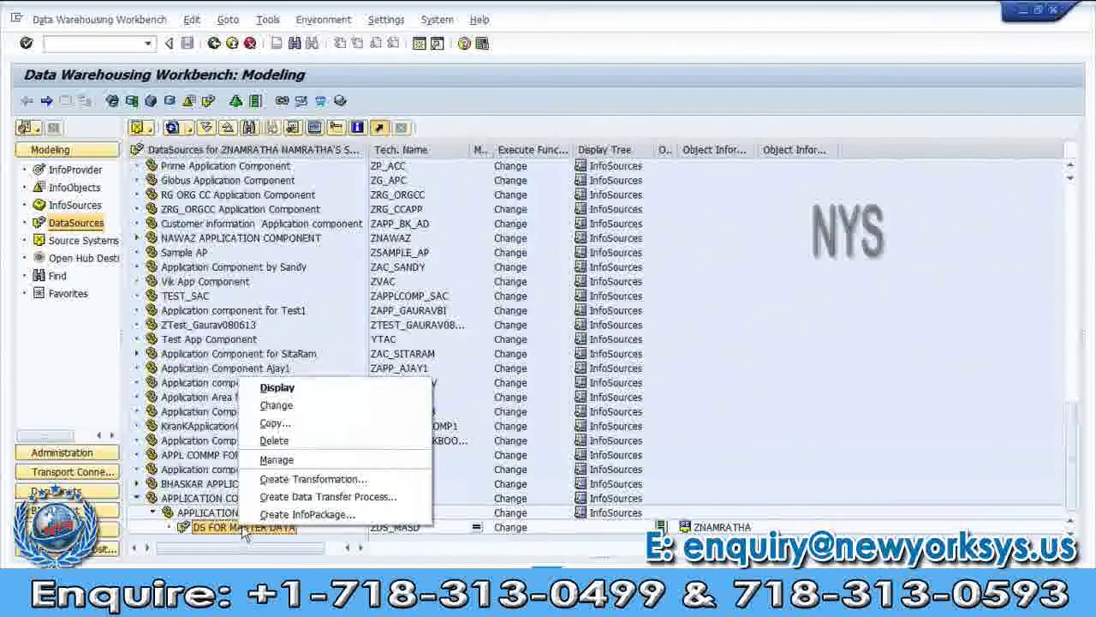
click(313, 479)
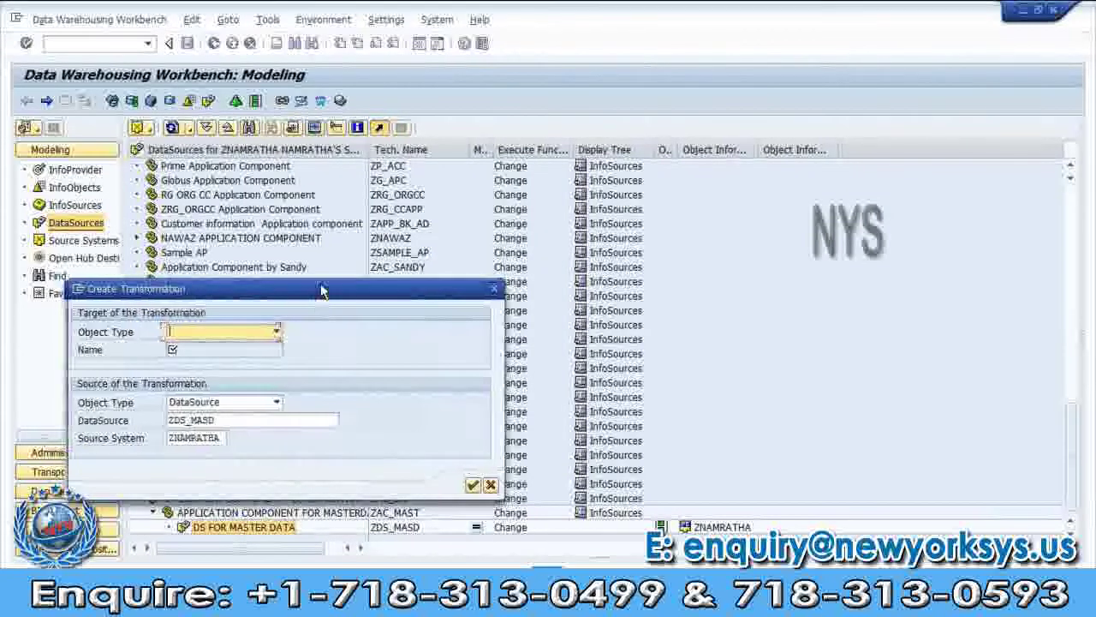
click(391, 197)
click(326, 237)
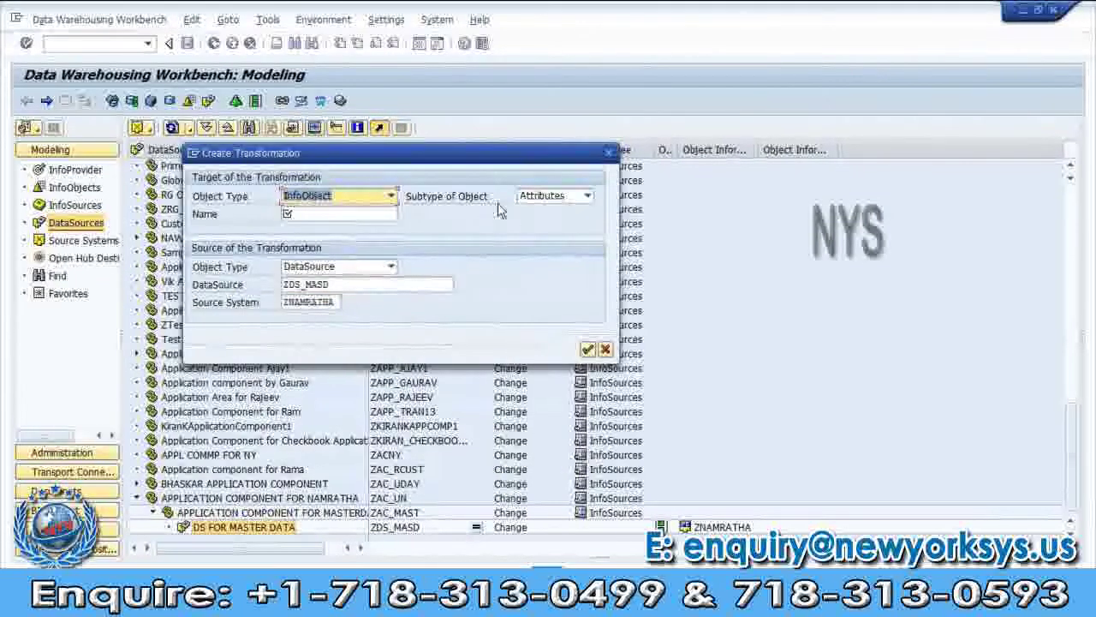
click(359, 215)
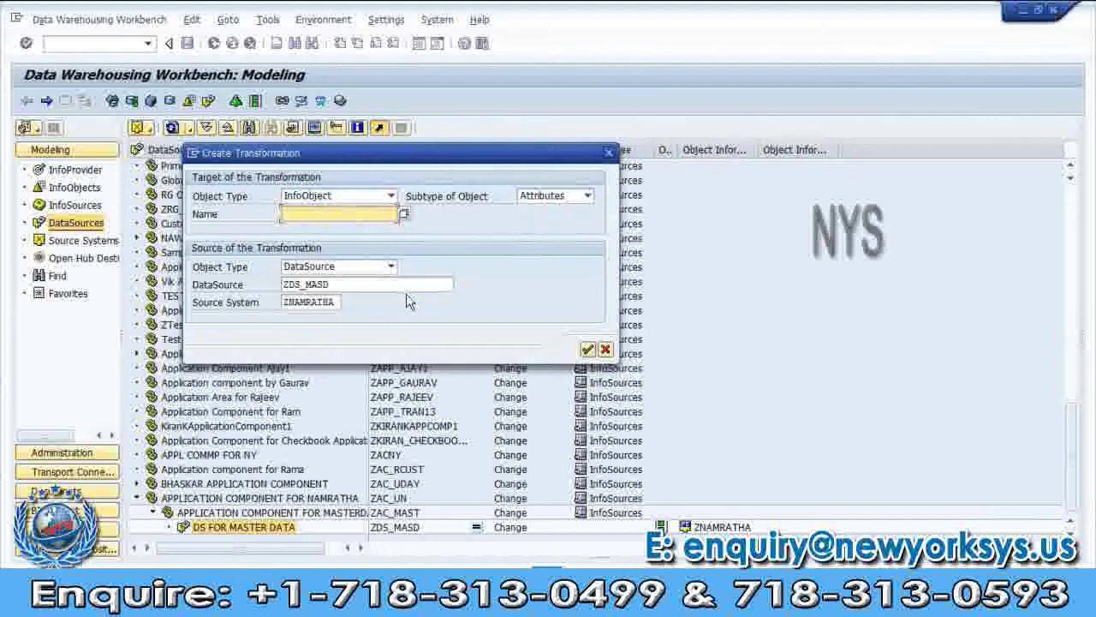
text(ZUNCNO1)
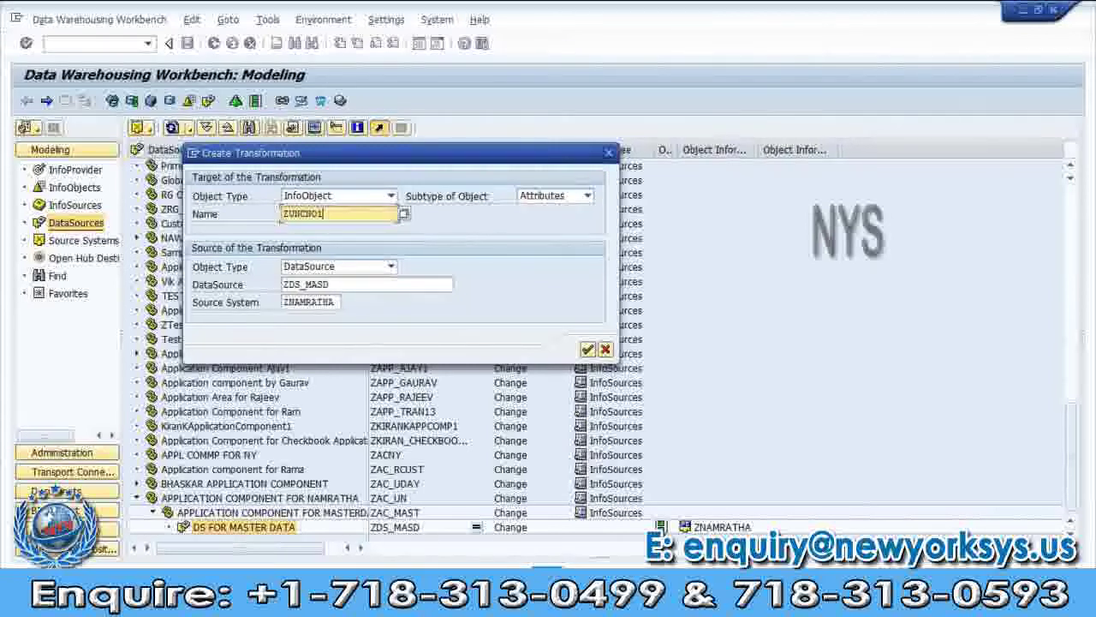
key(Return)
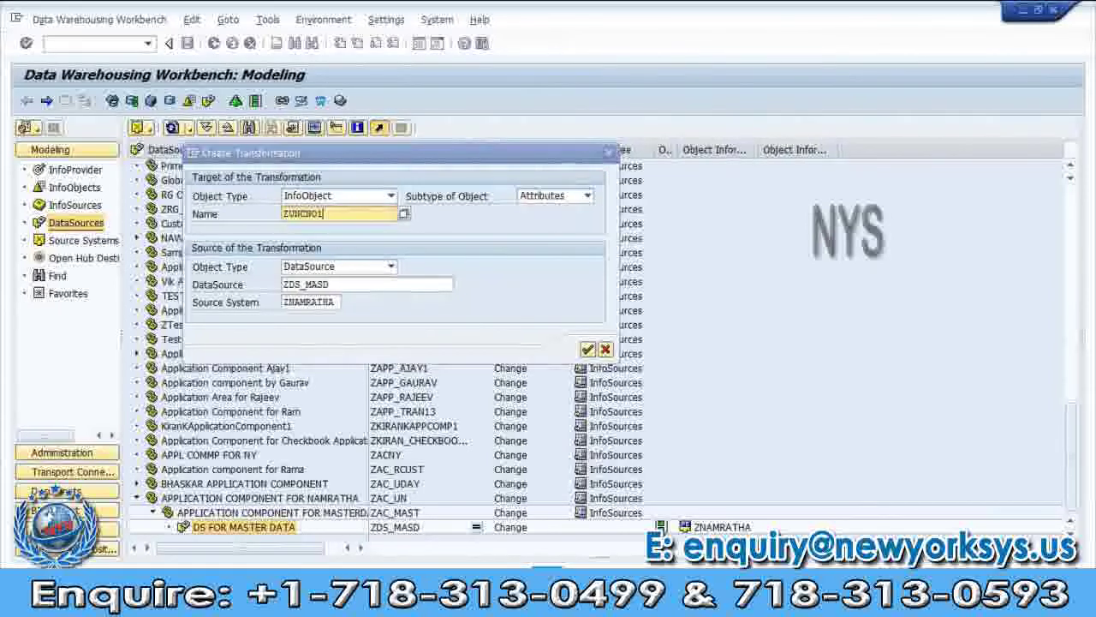
Switch to the Notepad notes and complete the transformation instructions so they end with "PROVIDE TAGET INFORMATION....> ENTER."
key(alt+Tab)
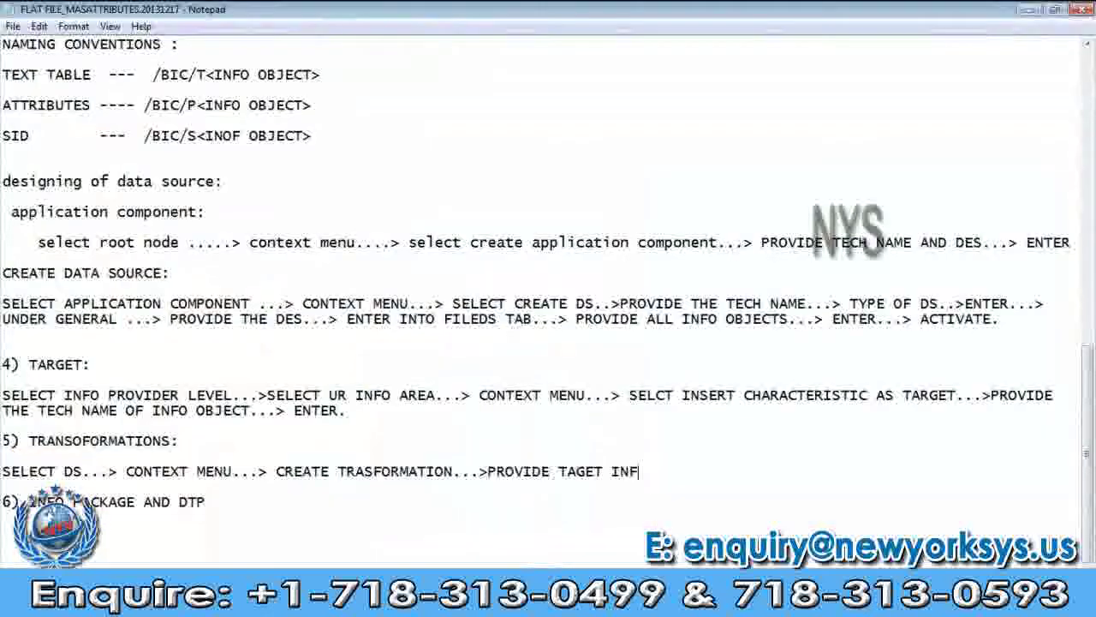
text(ORAM)
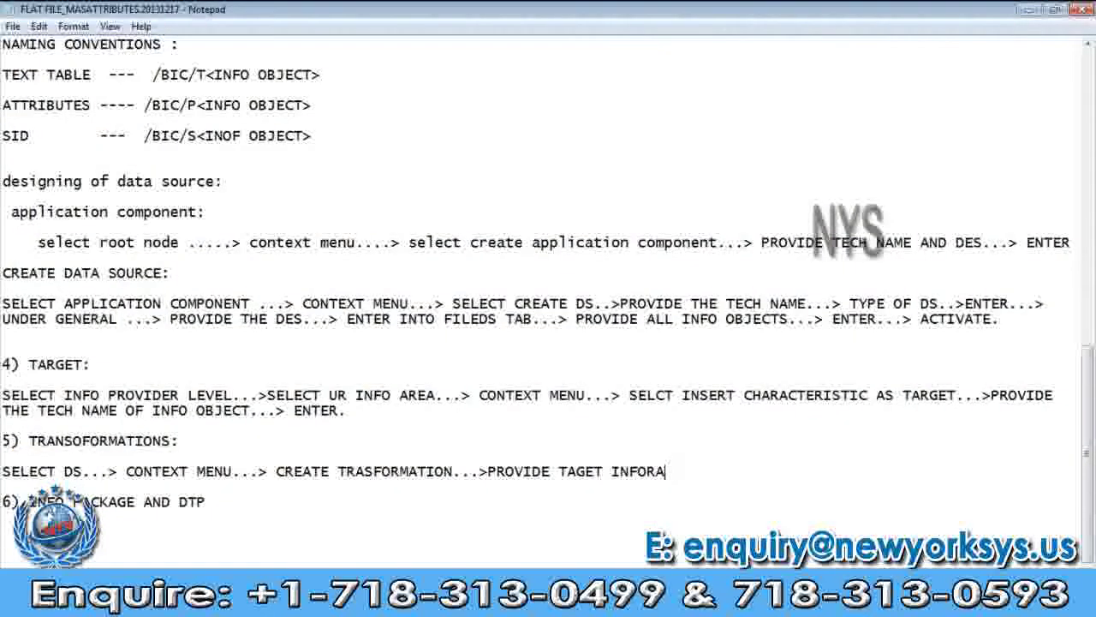
key(BackSpace)
text(MATION)
text(....>)
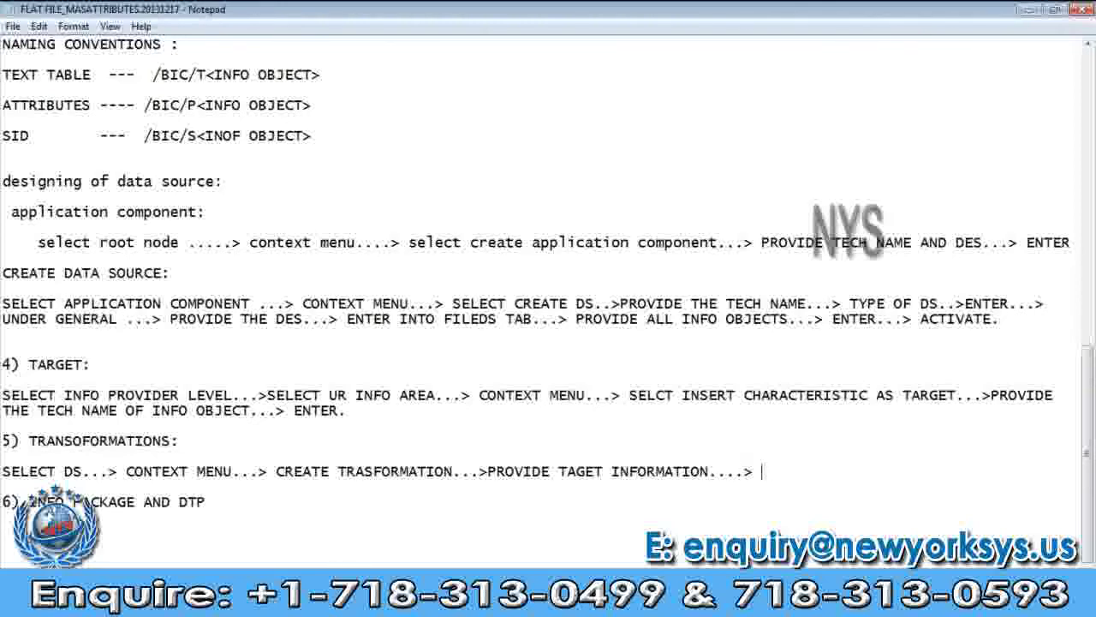
text( ENETER.)
Switch back to SAP and confirm creation of the transformation from ZDS_MASD to ZUNCNO1
click(270, 604)
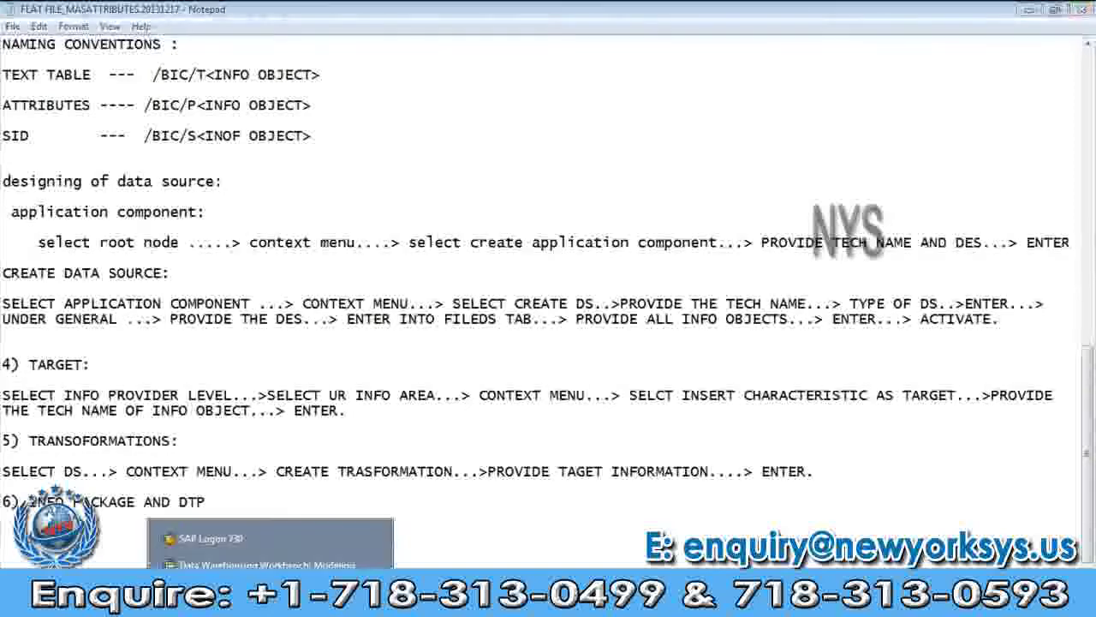
click(257, 565)
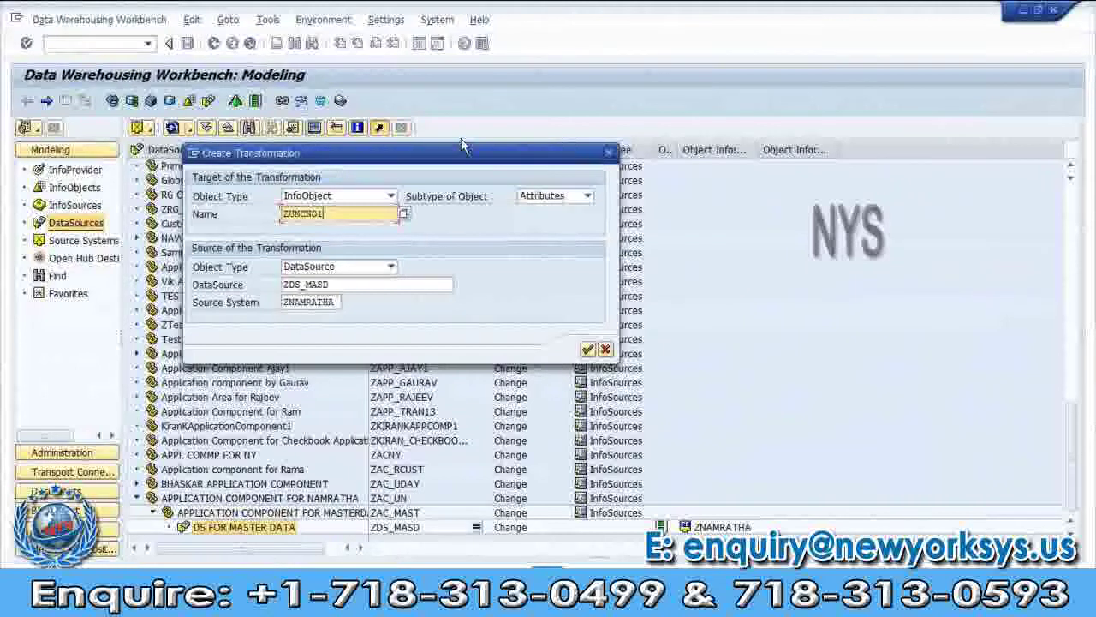
click(472, 142)
drag(473, 149, 490, 121)
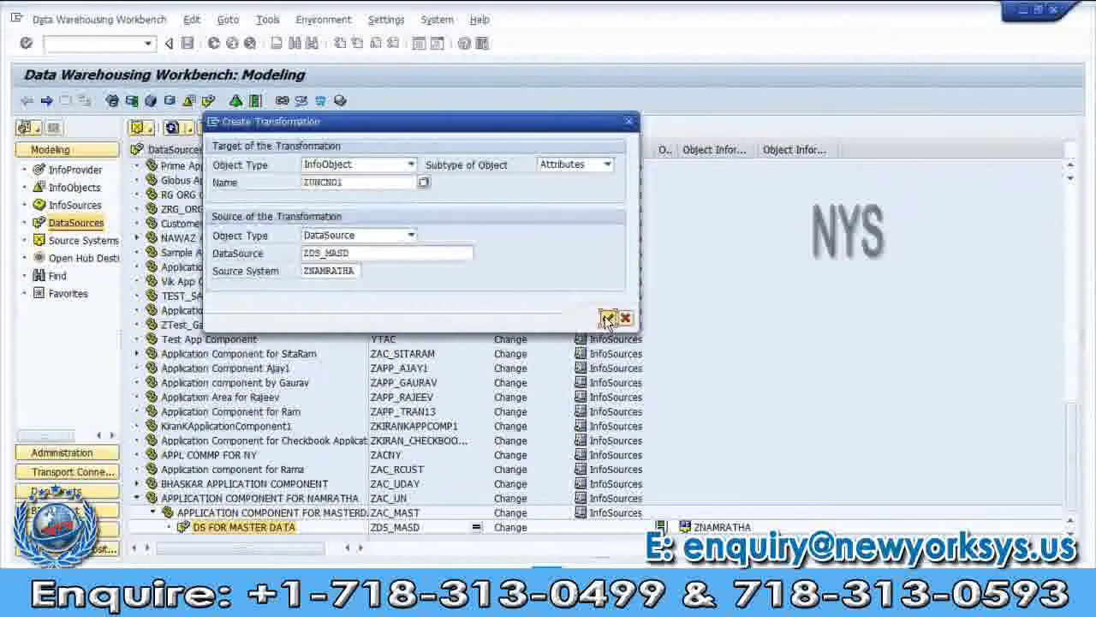
click(607, 319)
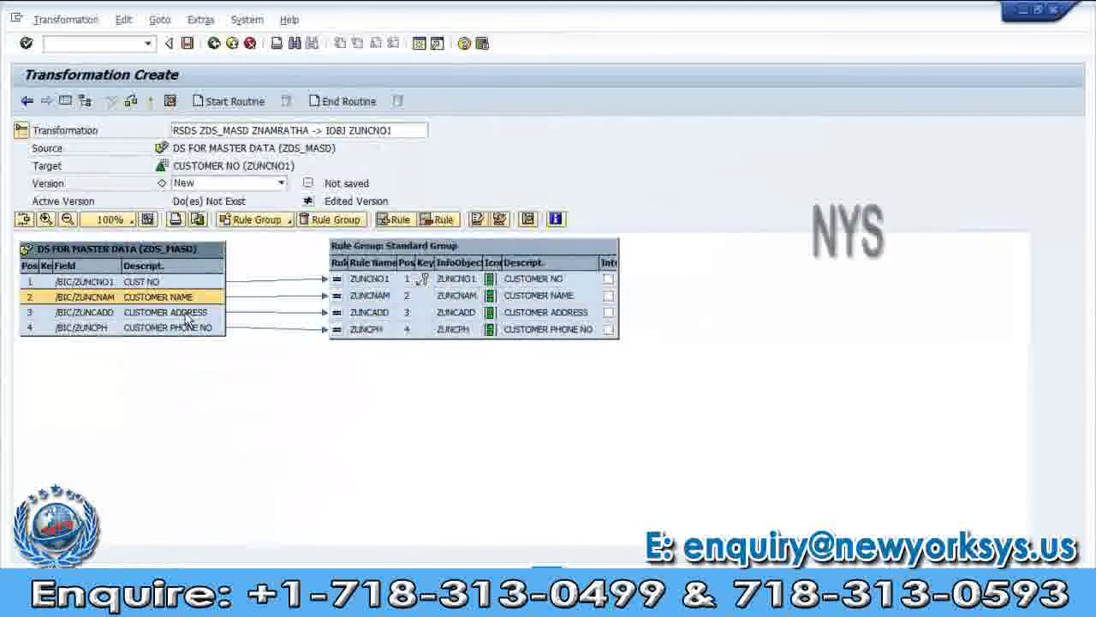
Examine how the DataSource fields are mapped to the InfoObject rules in the transformation
click(196, 328)
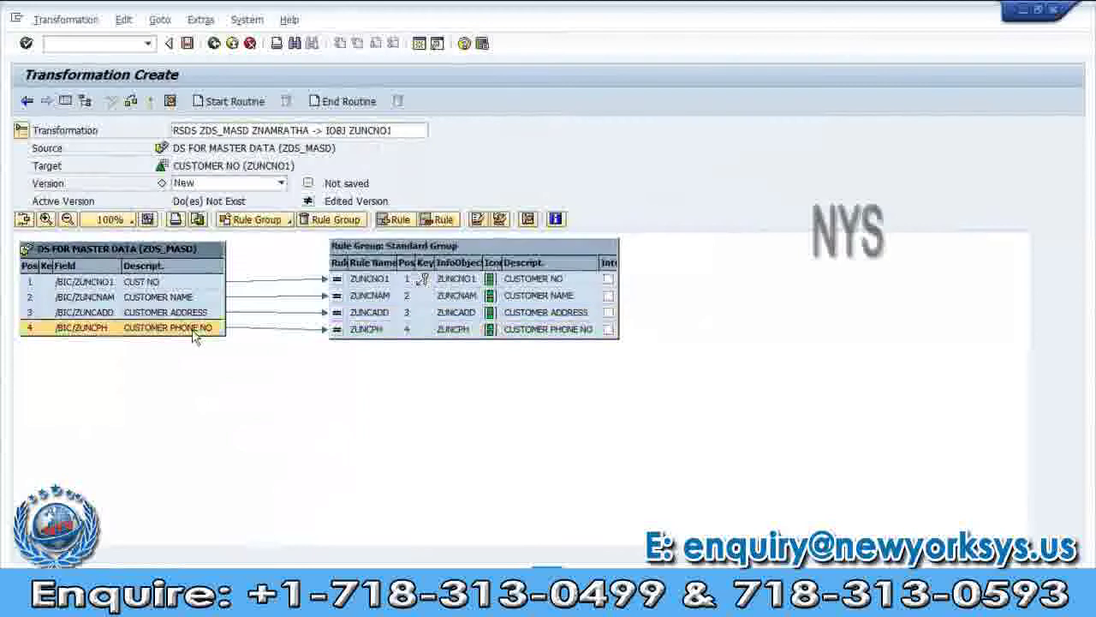
click(196, 280)
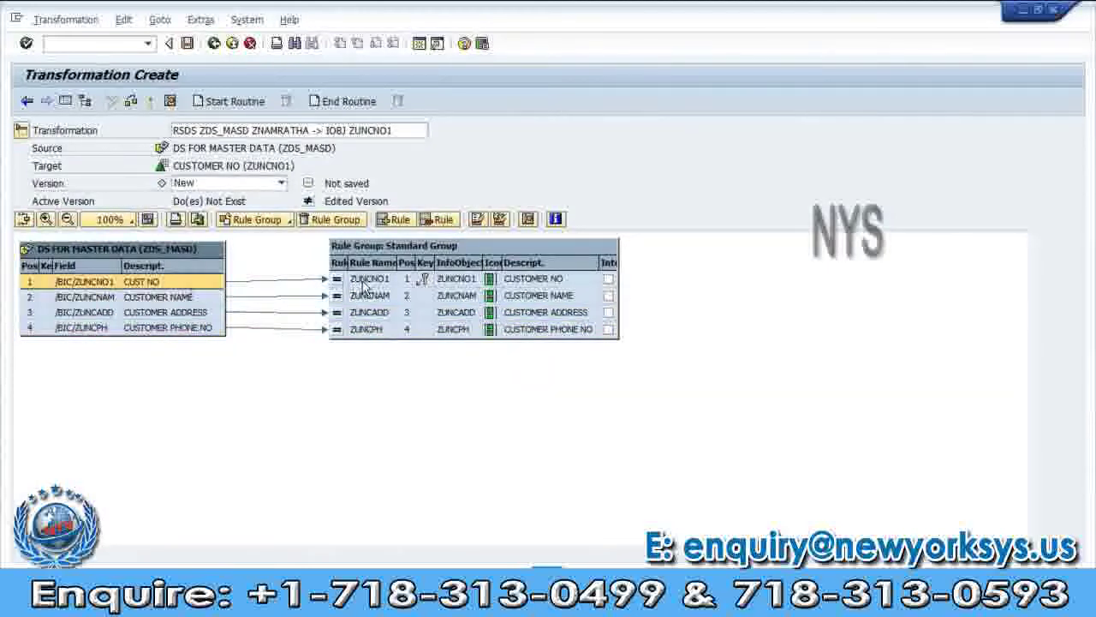
click(360, 279)
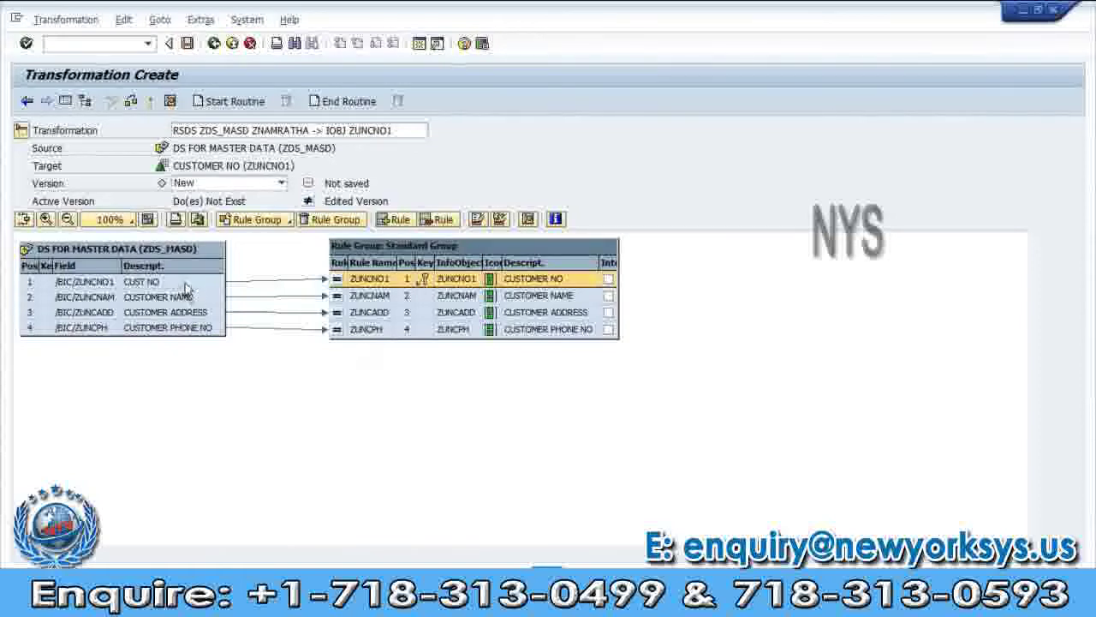
click(191, 308)
click(192, 300)
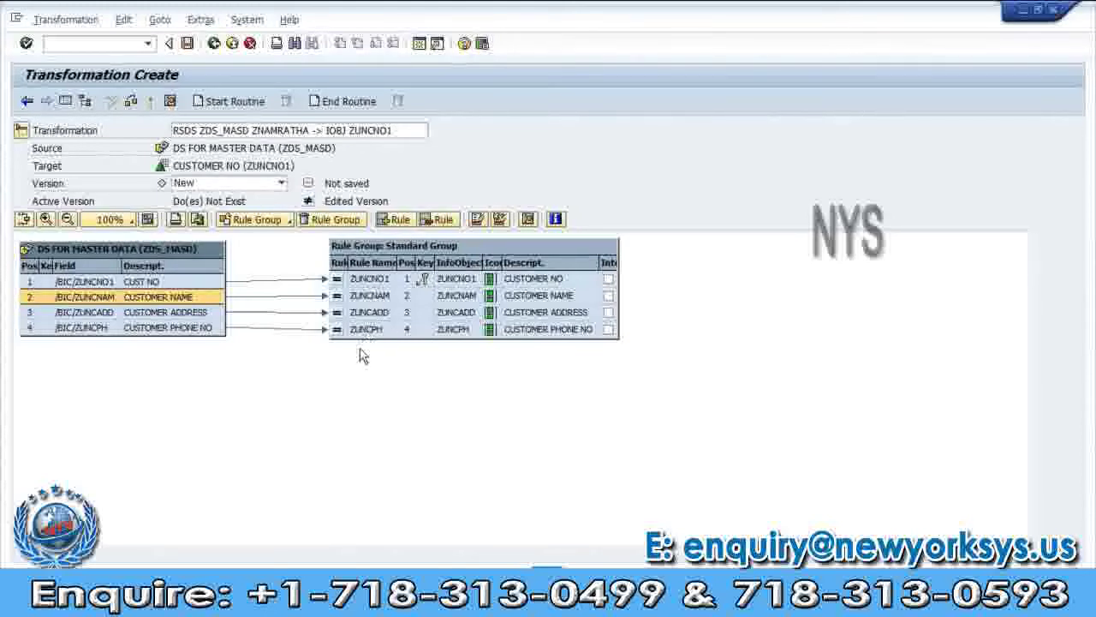
Delete the connection between the CUST NO source field and rule ZUNCNO1, and map the two together again
click(271, 283)
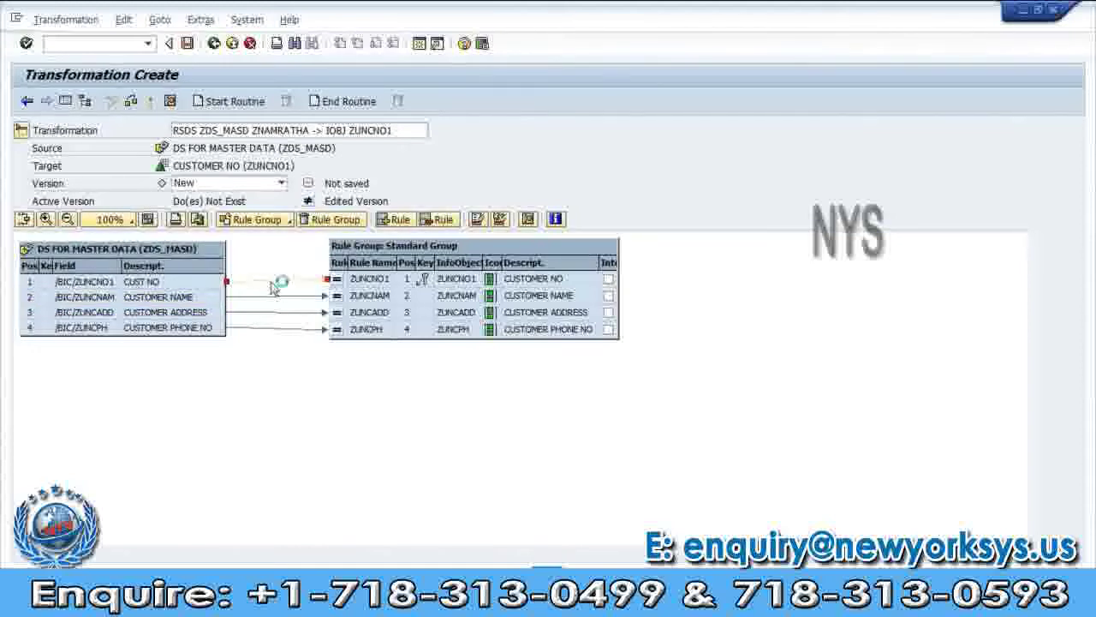
right_click(271, 286)
click(303, 294)
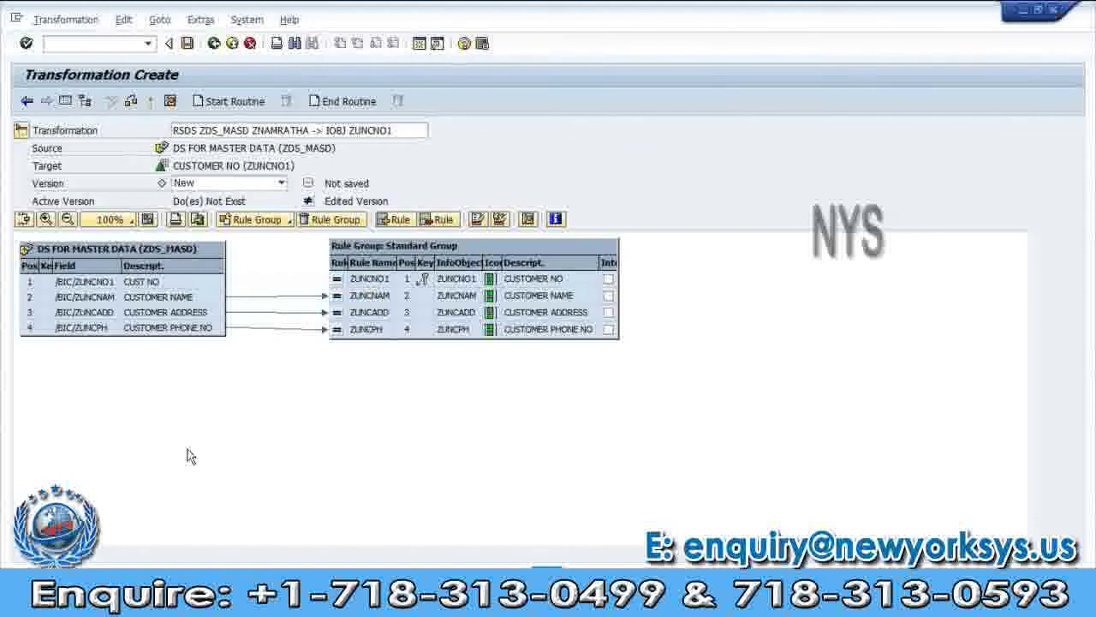
click(212, 283)
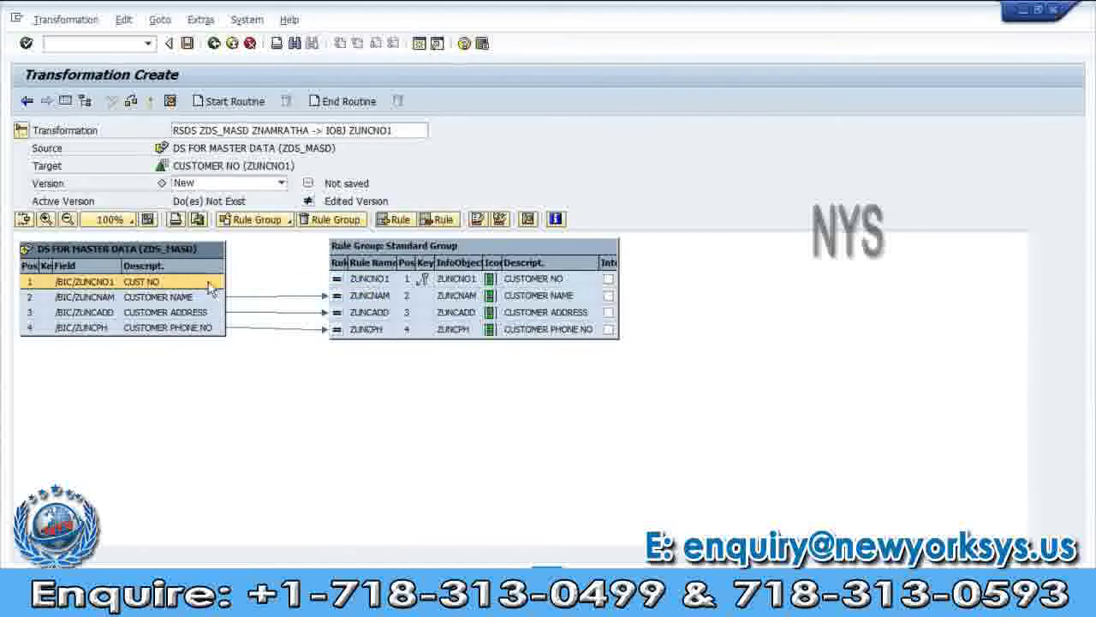
drag(211, 285, 340, 276)
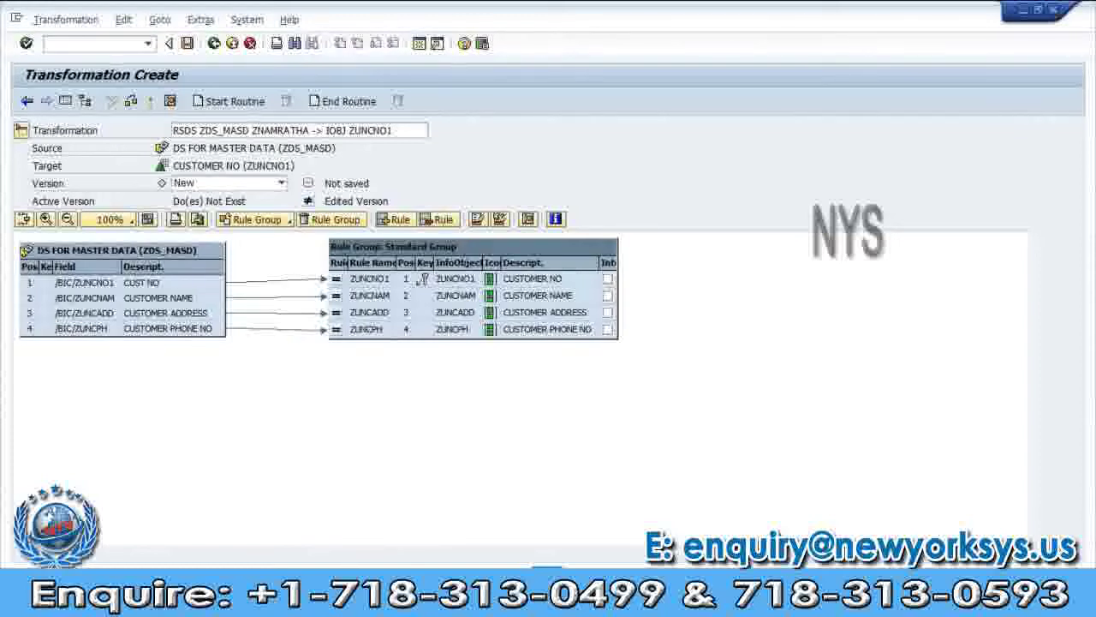
Switch to the Notepad notes and extend the transformation instructions with "....> CONNECT INFO OBJCTS"
key(alt+Tab)
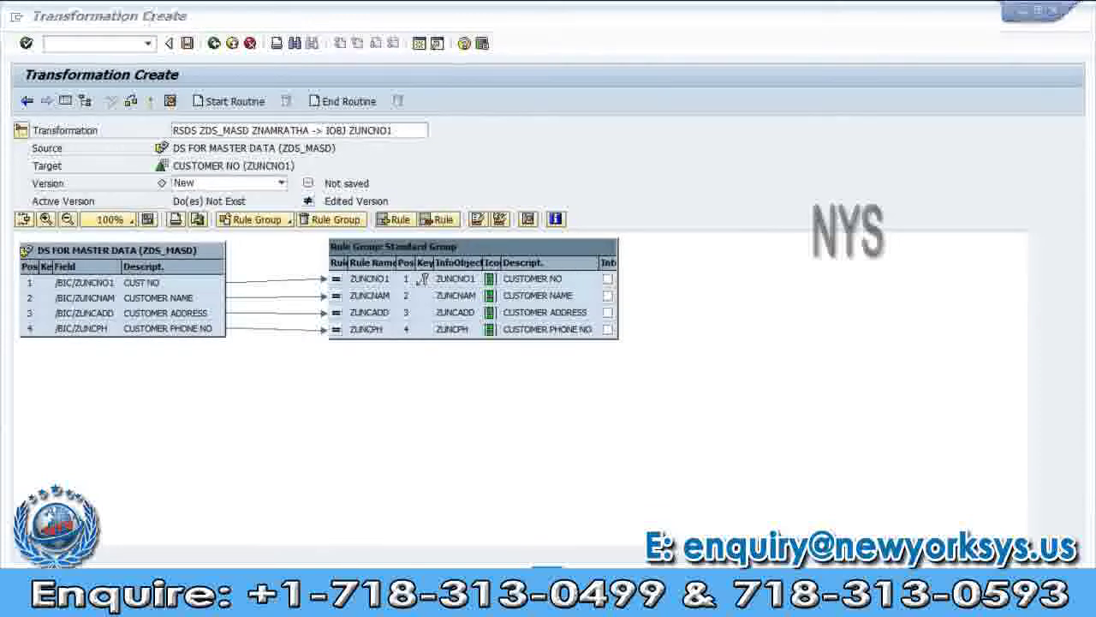
text(..)
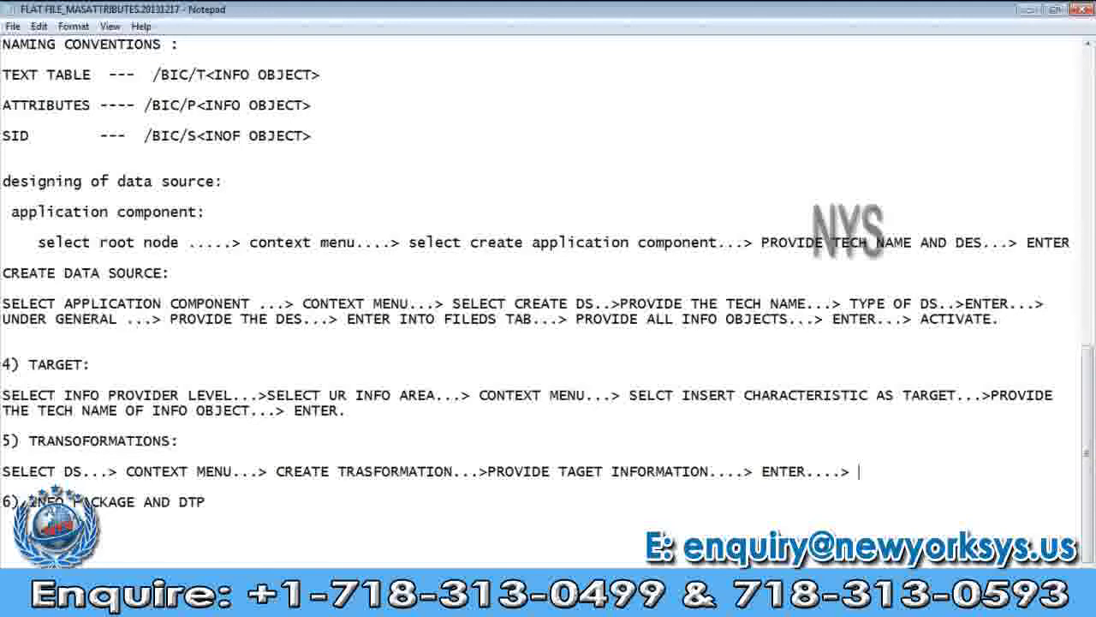
text(PROVIDE)
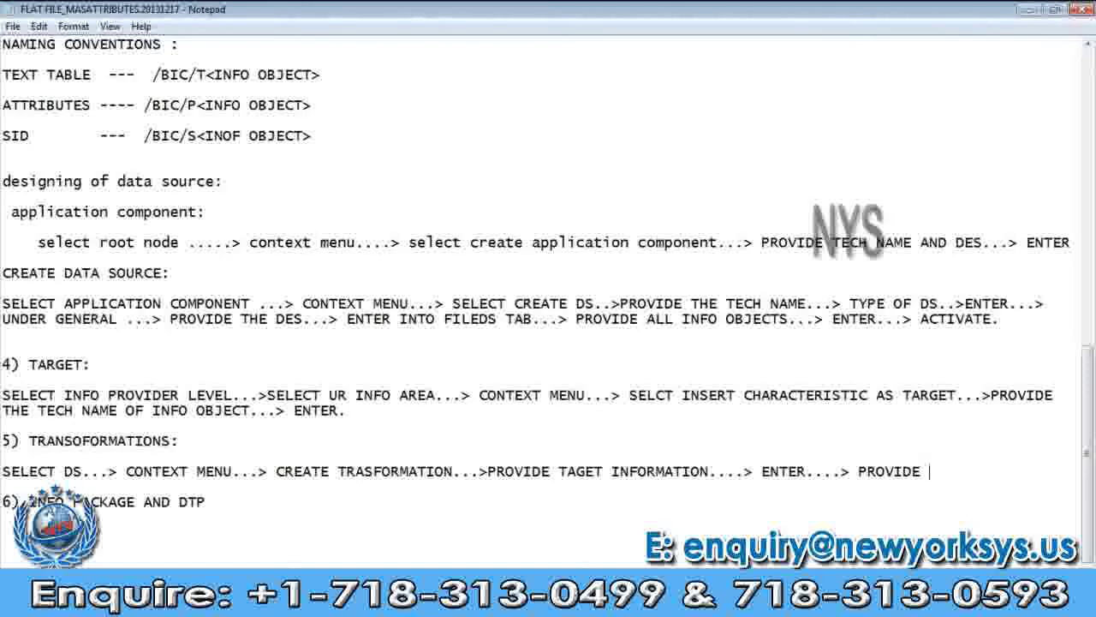
key(BackSpace)
key(BackSpace)
key(BackSpace)
key(BackSpace)
key(BackSpace)
key(BackSpace)
key(BackSpace)
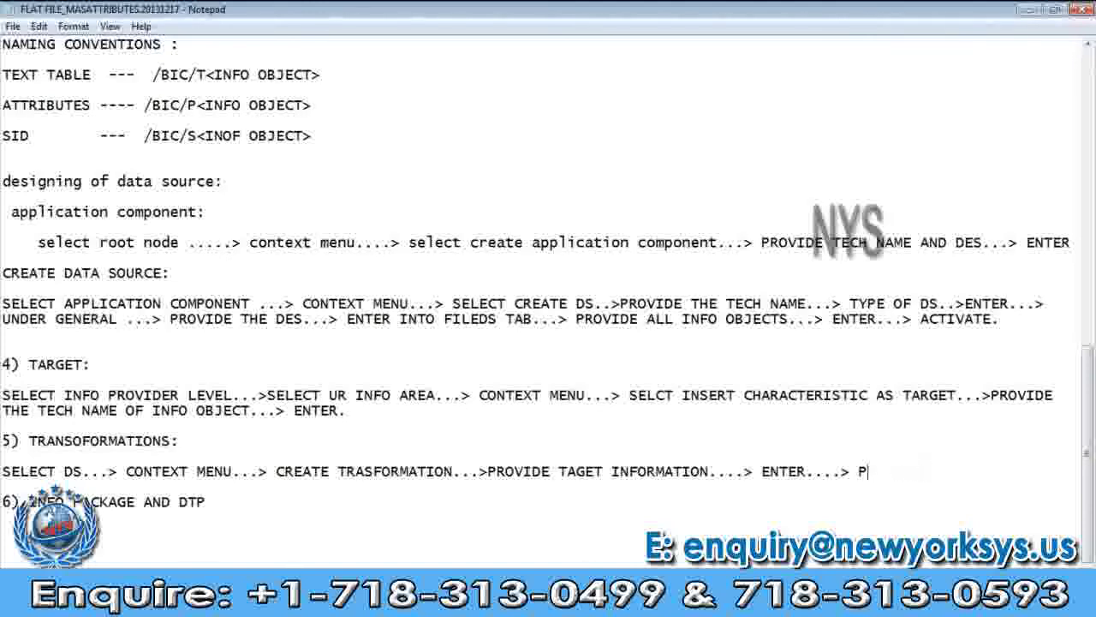
key(BackSpace)
text(CONNECT )
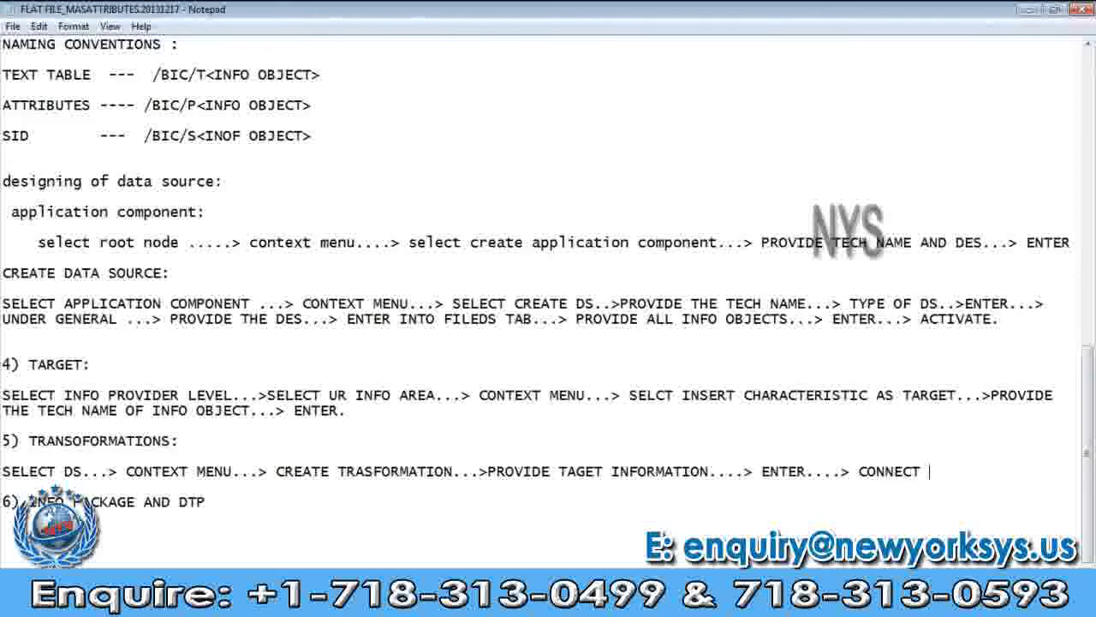
text(INFO OB)
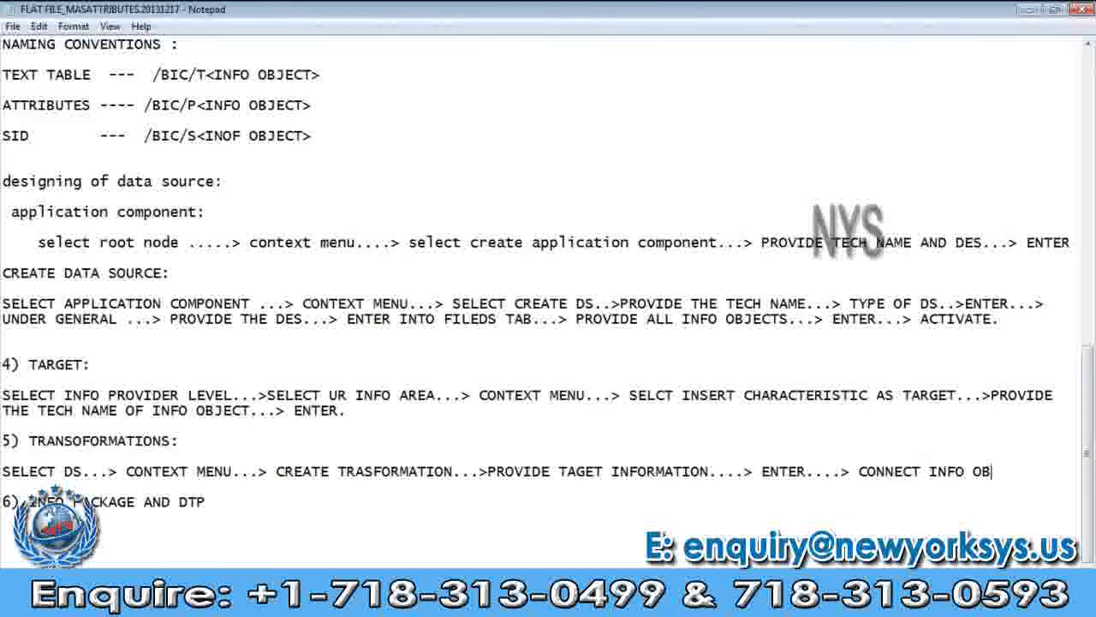
text(JCTS)
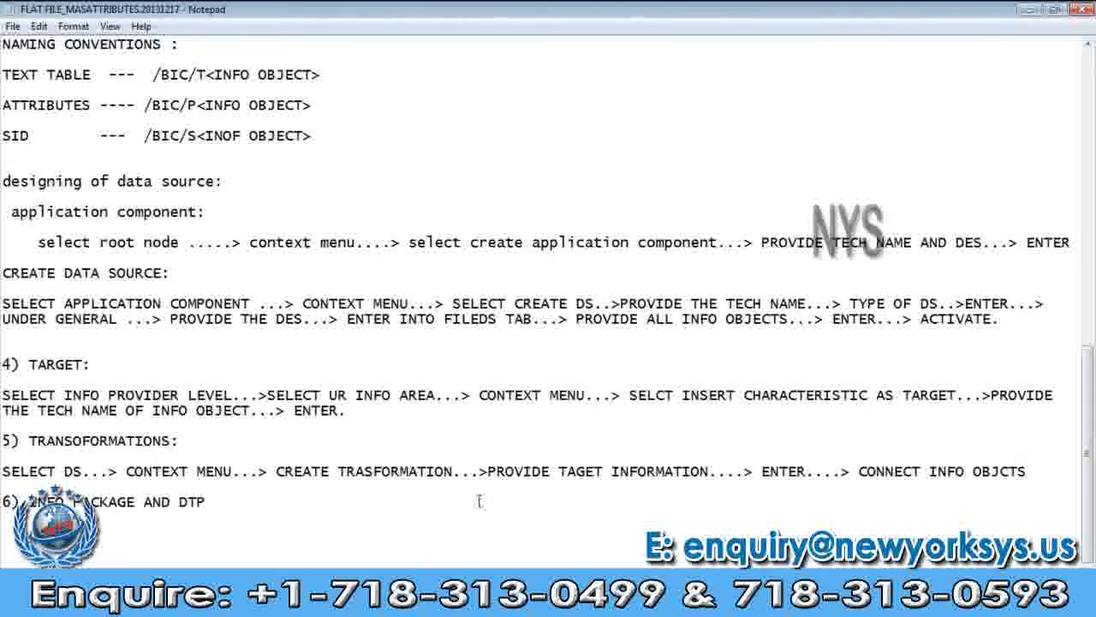
Open the master data file from the desktop in Excel and examine its CNAME values
mouse_move(270, 603)
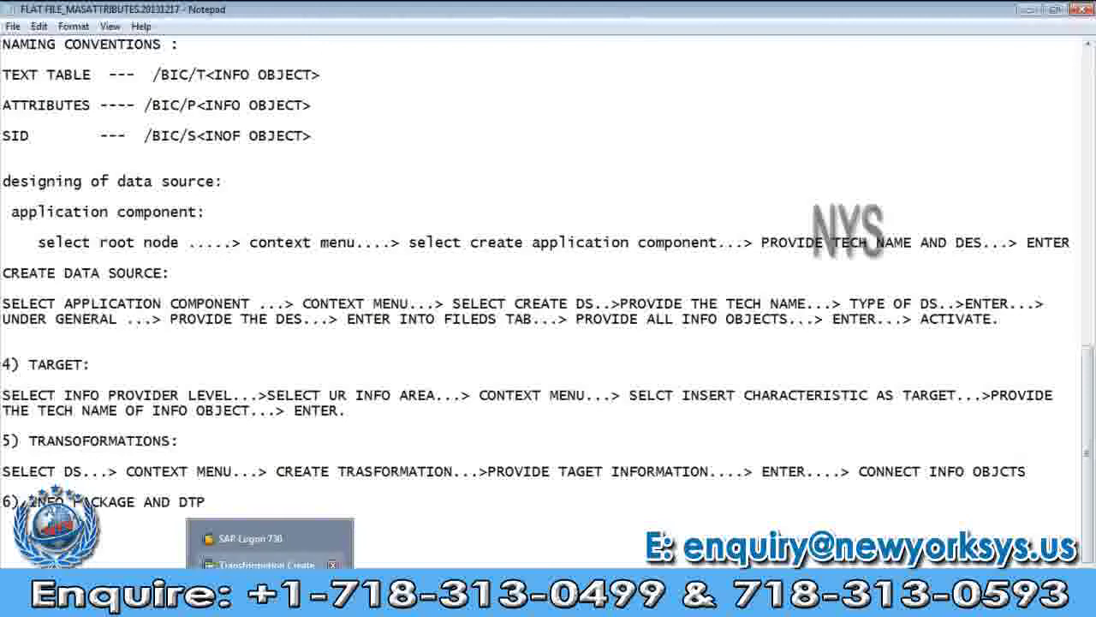
click(283, 564)
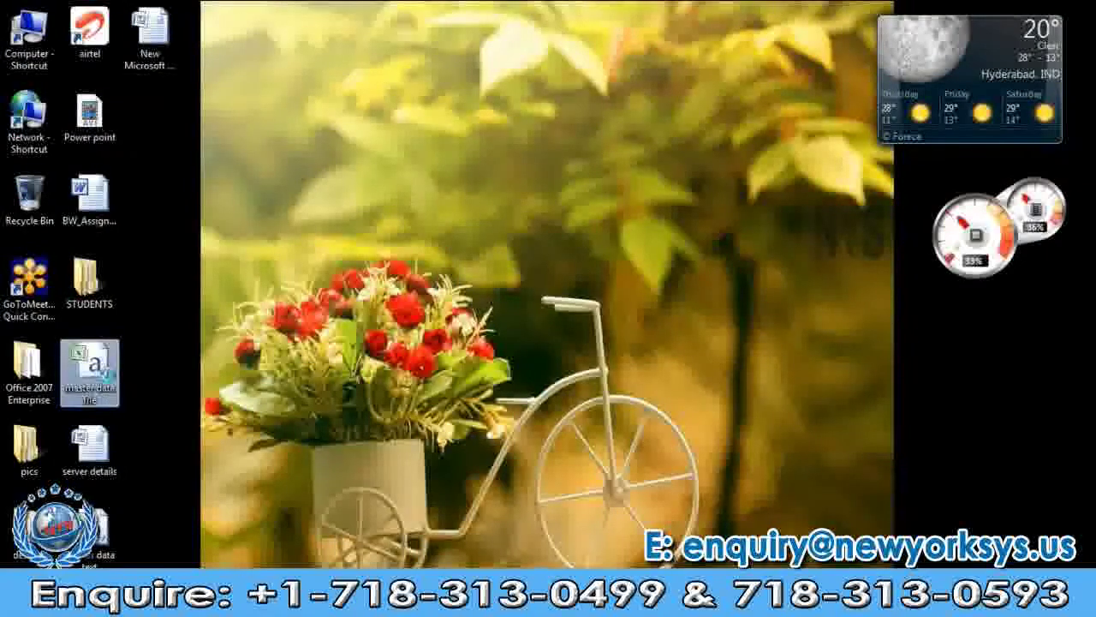
double_click(96, 374)
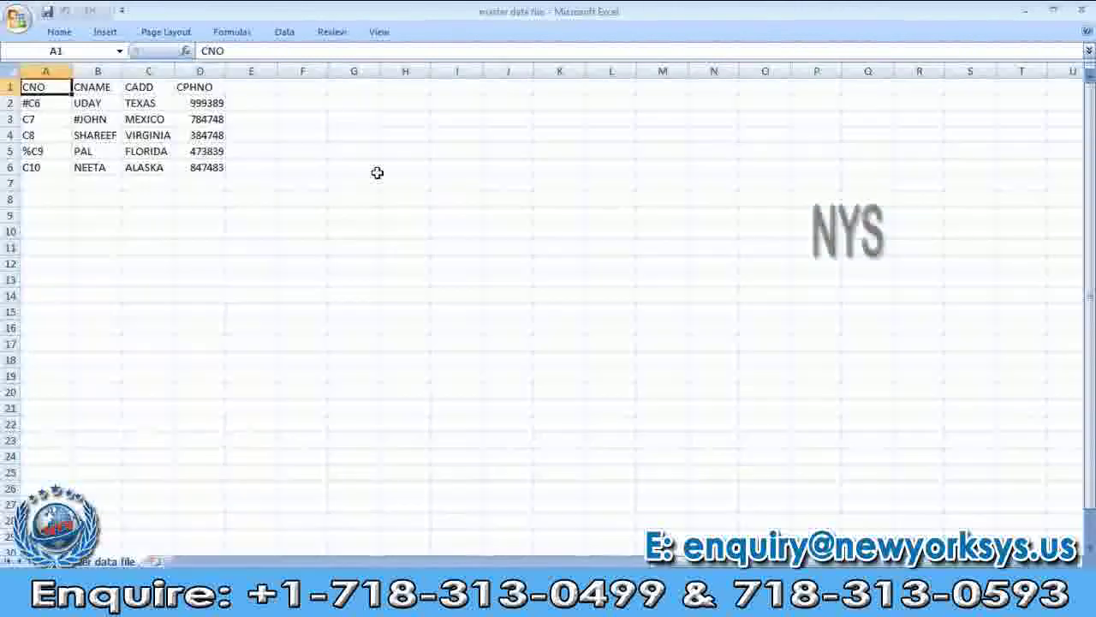
click(257, 87)
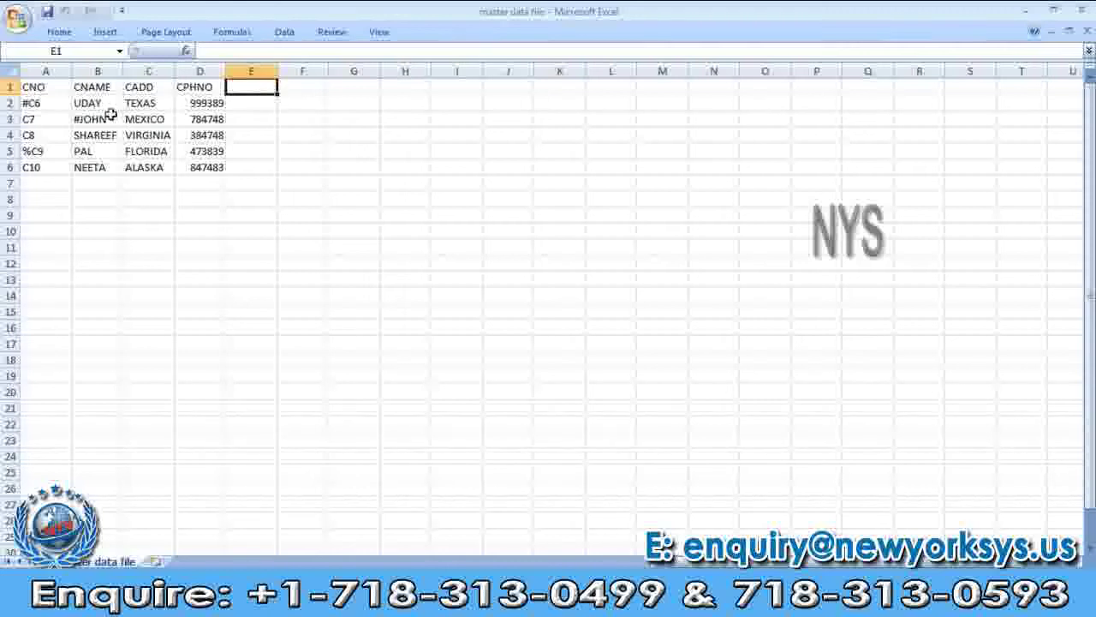
drag(90, 104, 101, 170)
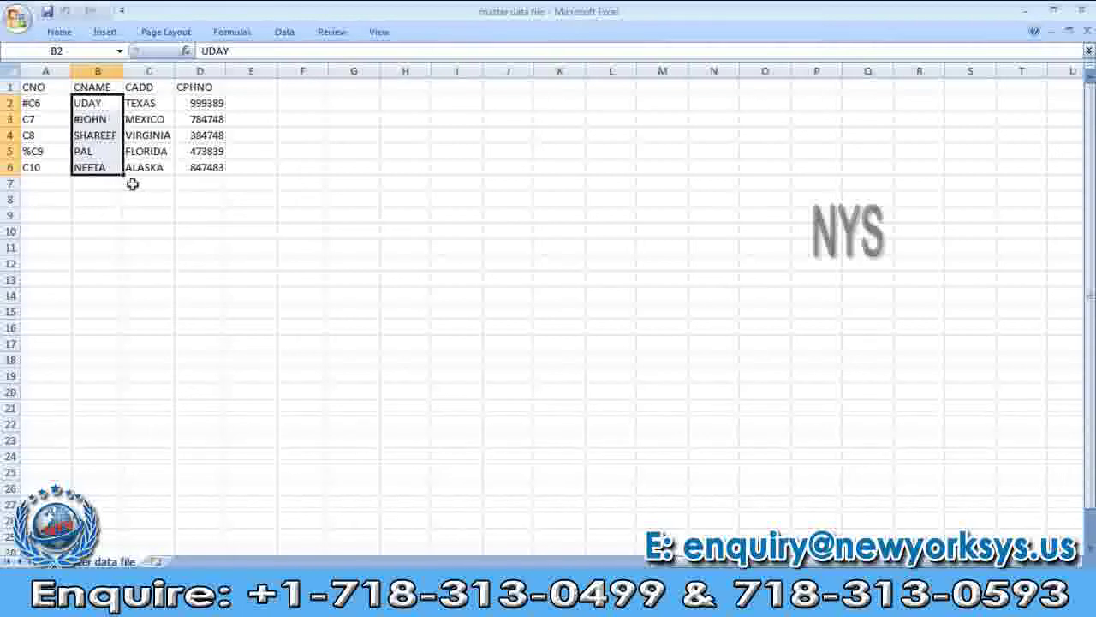
click(263, 89)
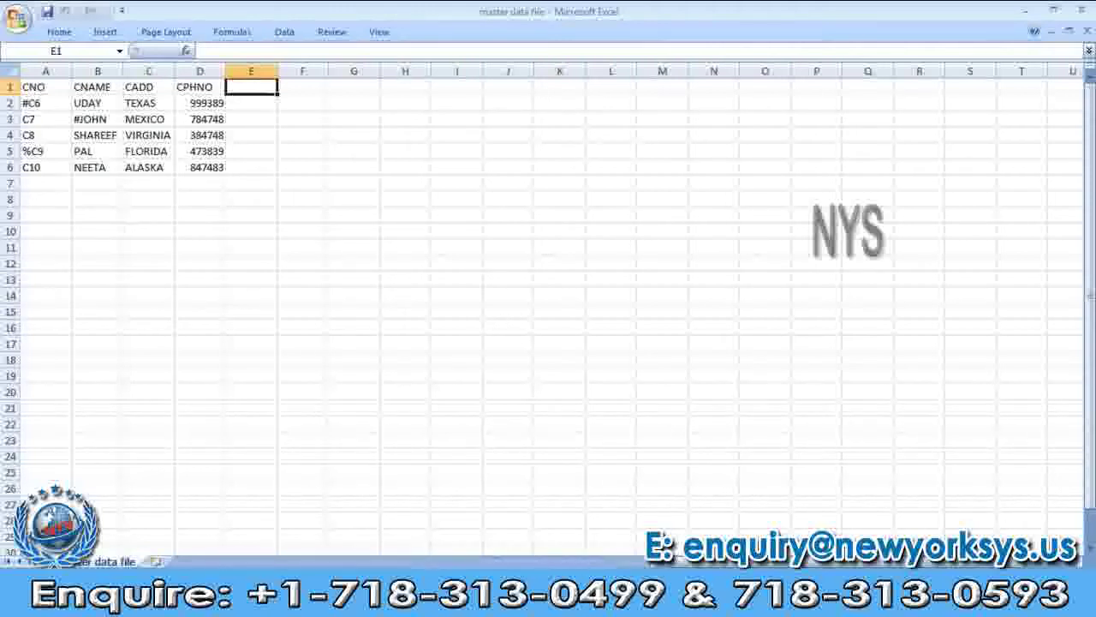
Return to the Notepad notes and append "....> ACTIVATE" to the transformation instructions
mouse_move(469, 603)
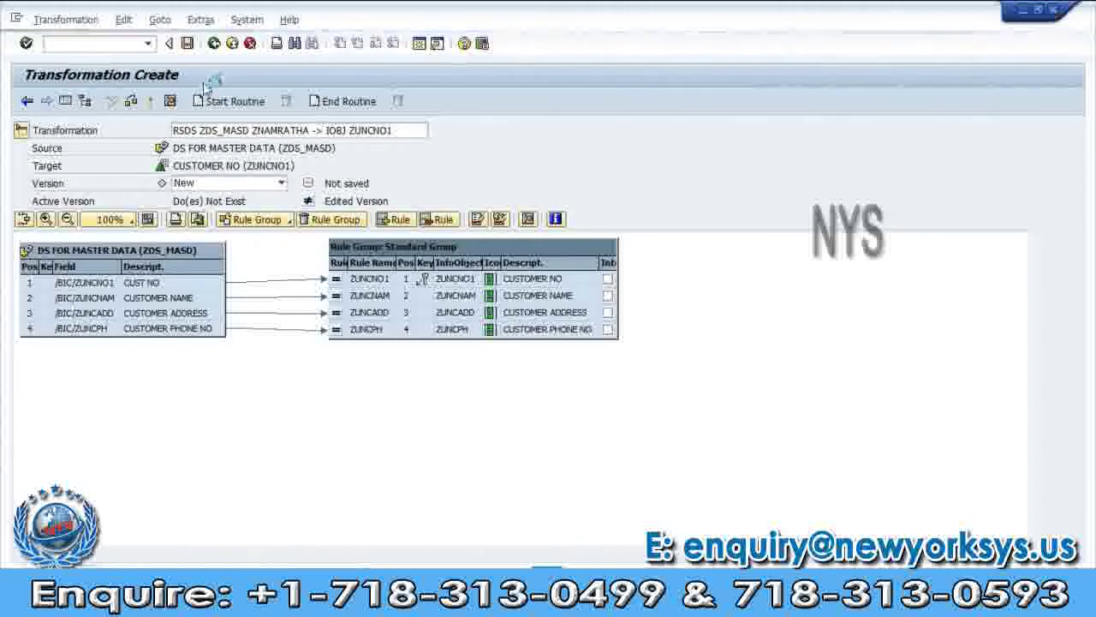
key(alt+Tab)
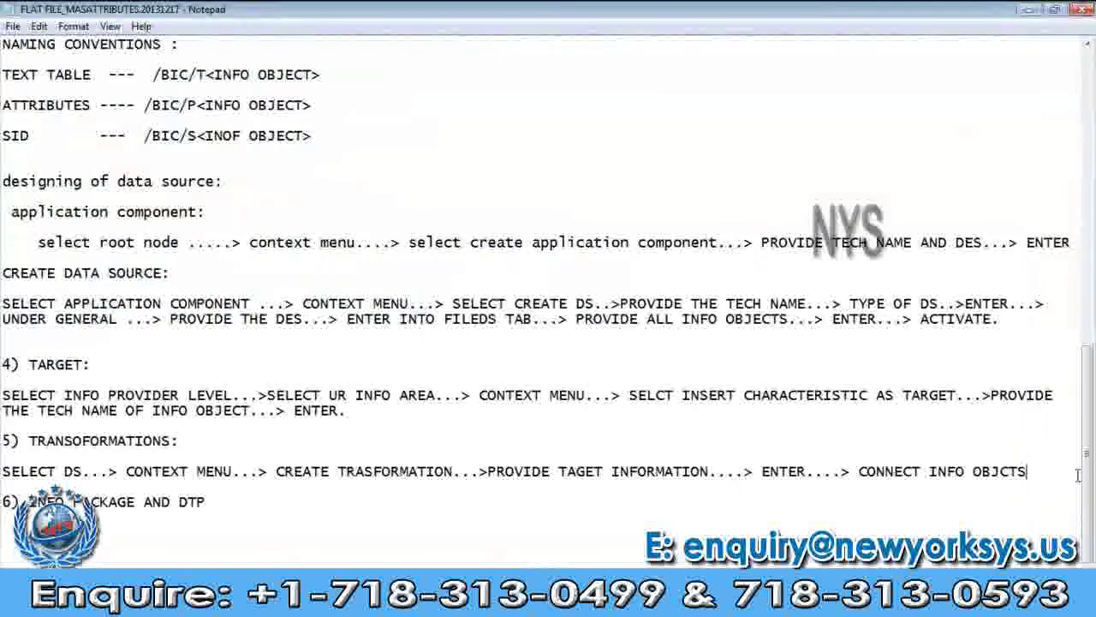
text(....> )
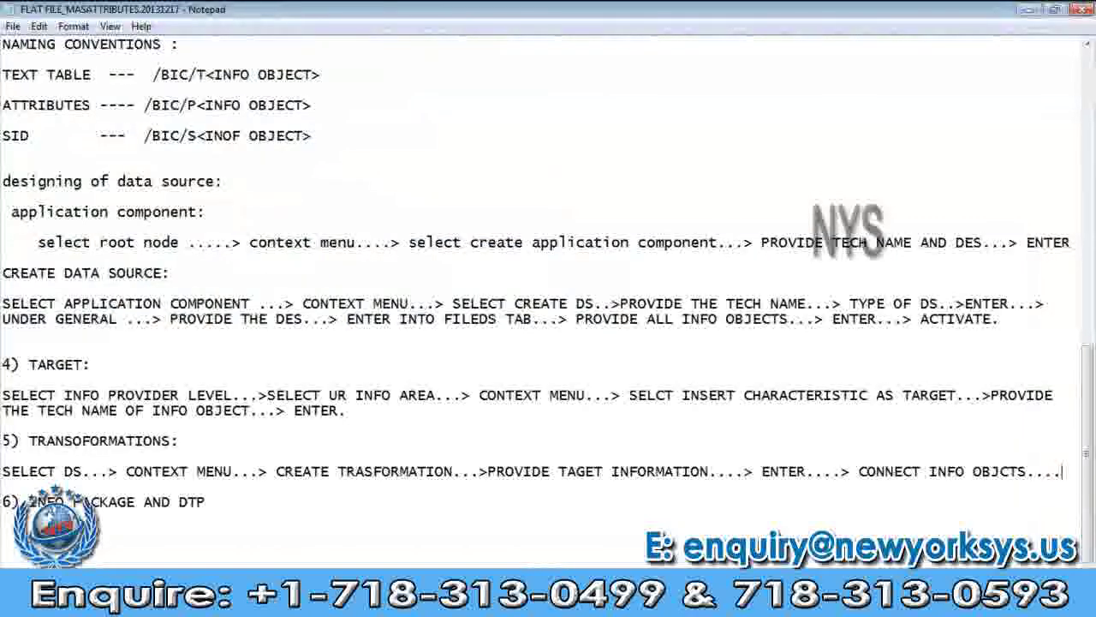
text(ACTIVATE)
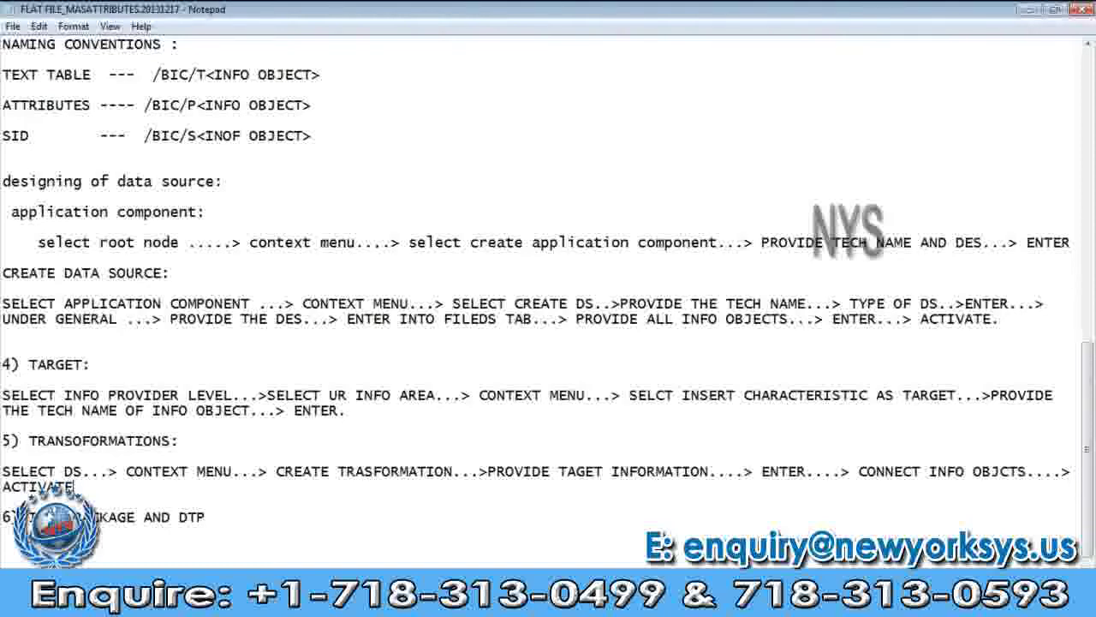
Switch back to SAP, leave the transformation and open InfoObject ZUNCNO1 in change mode
key(alt+Tab)
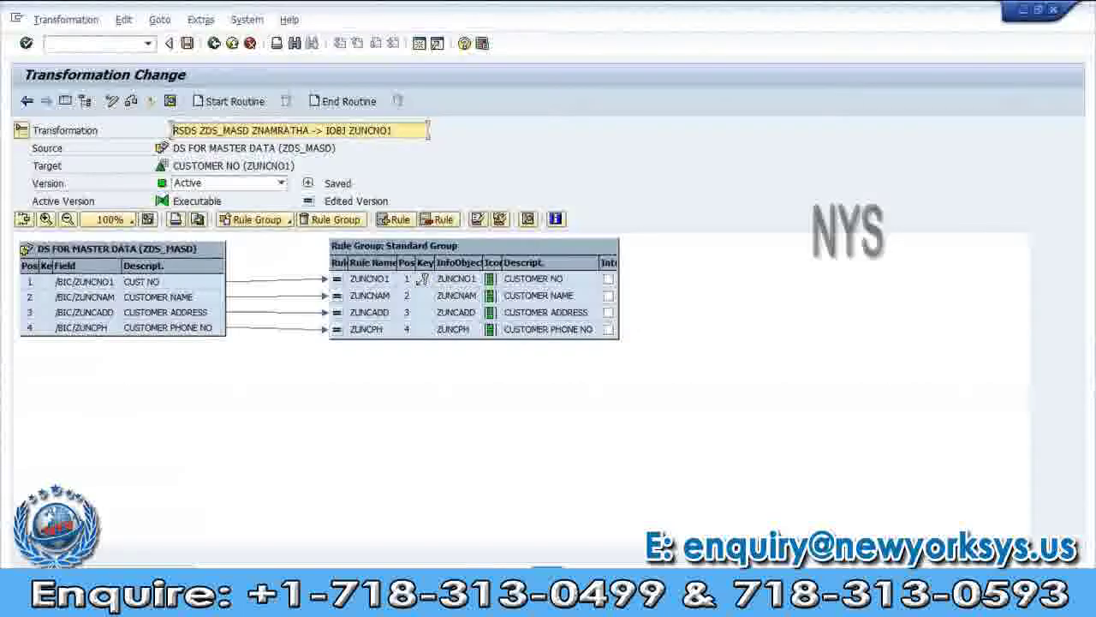
click(214, 44)
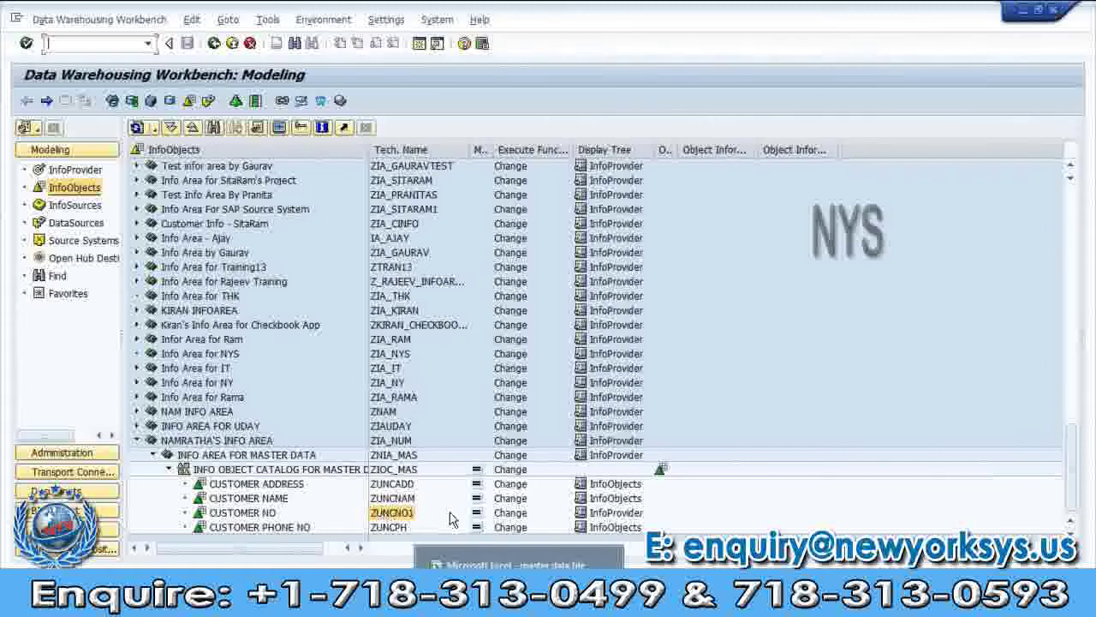
click(511, 513)
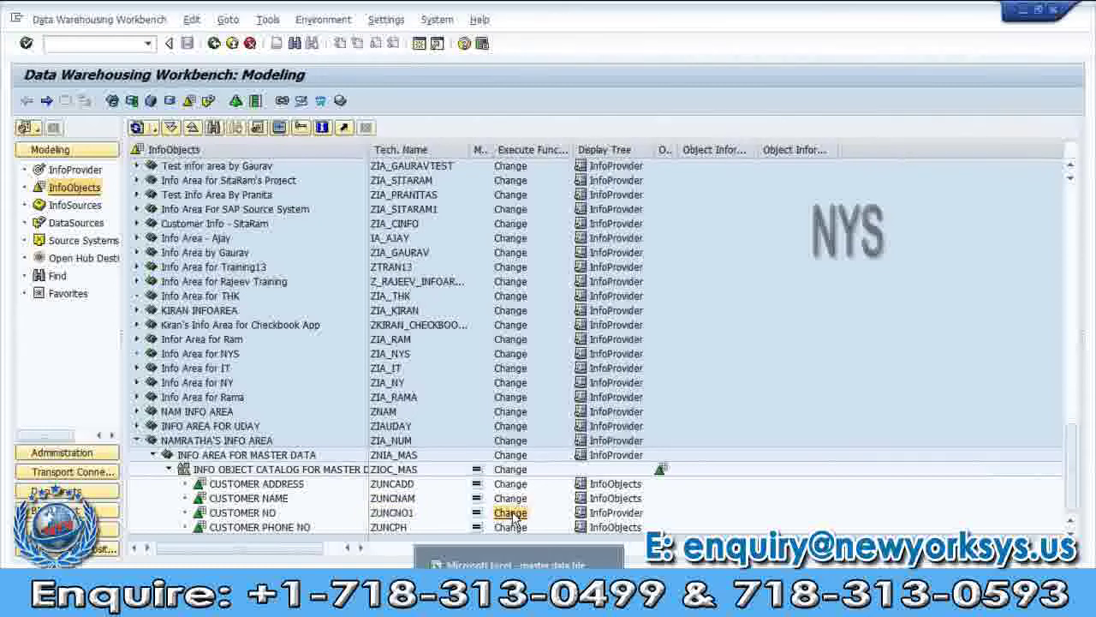
double_click(513, 513)
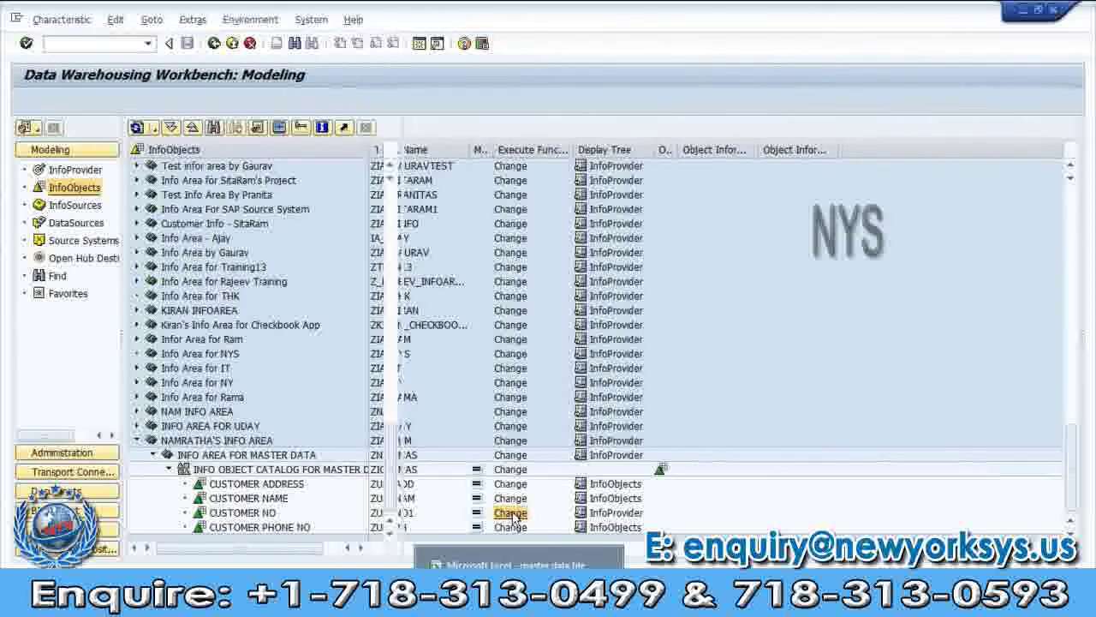
click(514, 517)
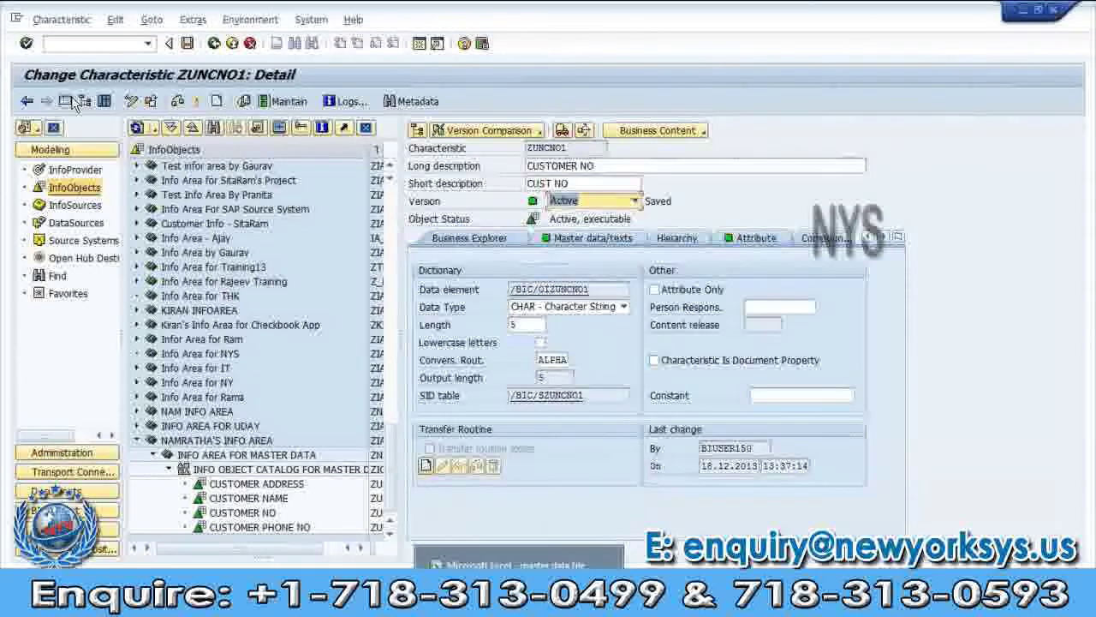
Enter ZREGION as an additional attribute of ZUNCNO1 and create it as a characteristic
click(360, 237)
click(45, 374)
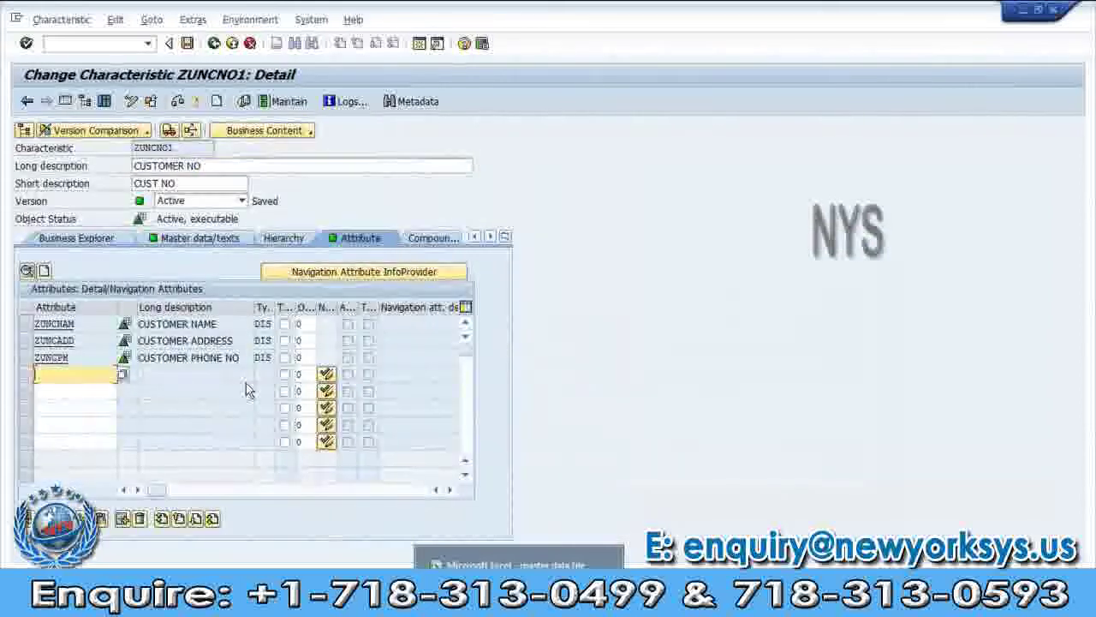
text(ZR)
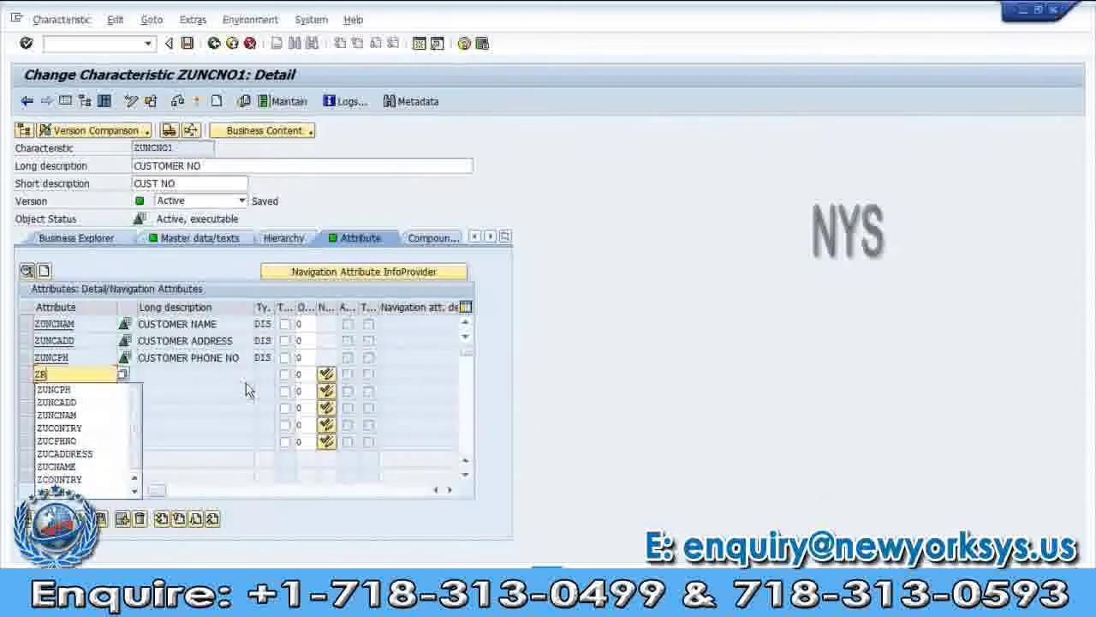
text(EGION)
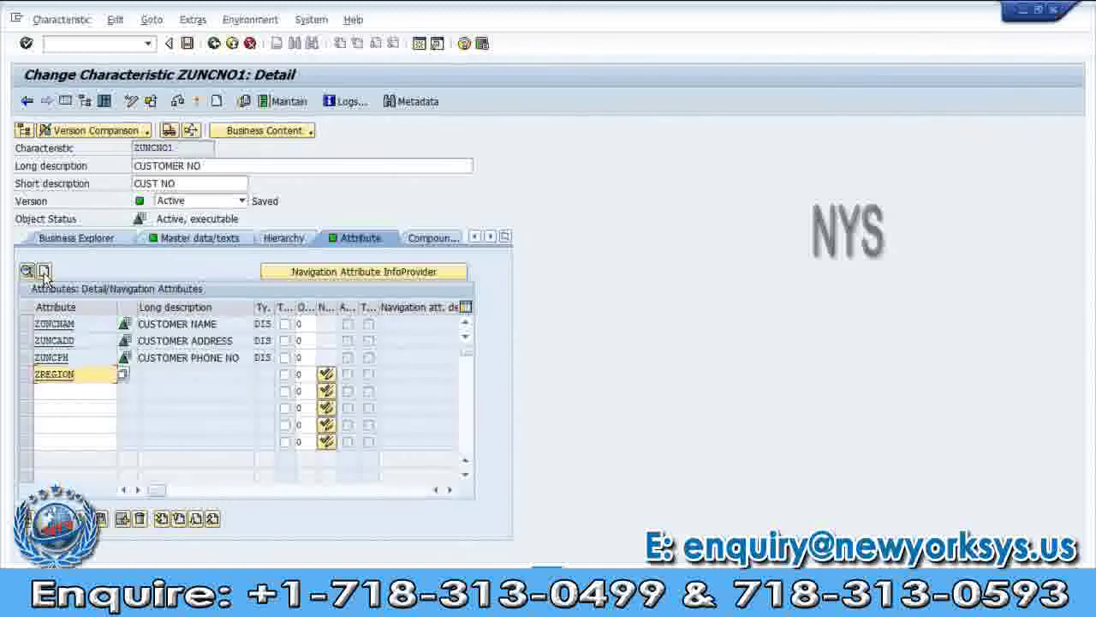
click(44, 271)
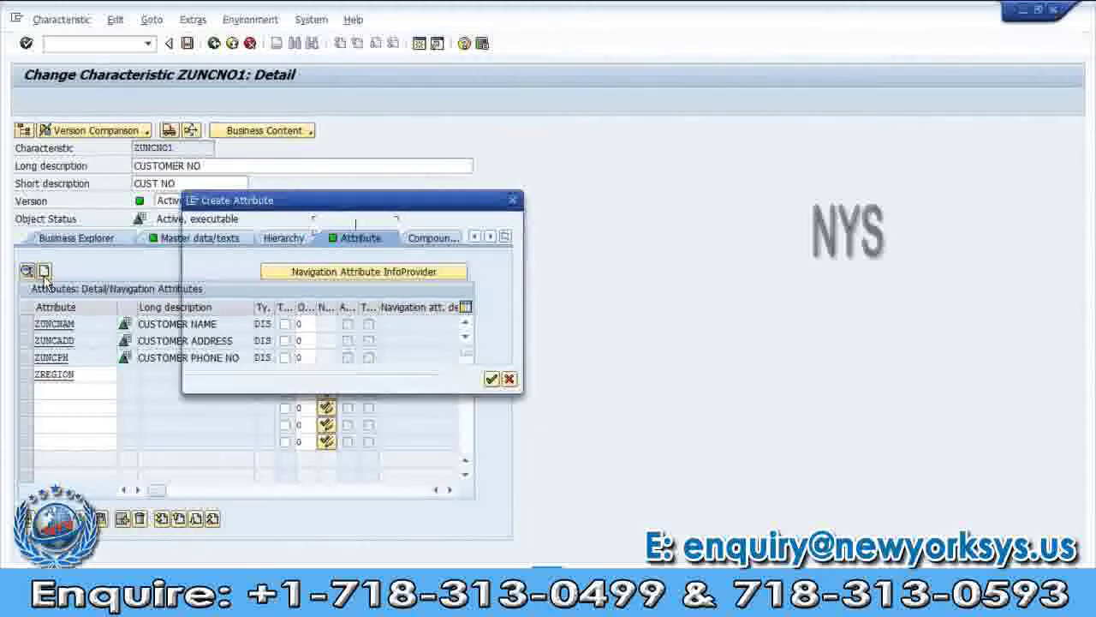
click(491, 379)
Define characteristic ZREGION with long description REGION, data type CHAR - Character String and length 3, and confirm it
text(REGIO)
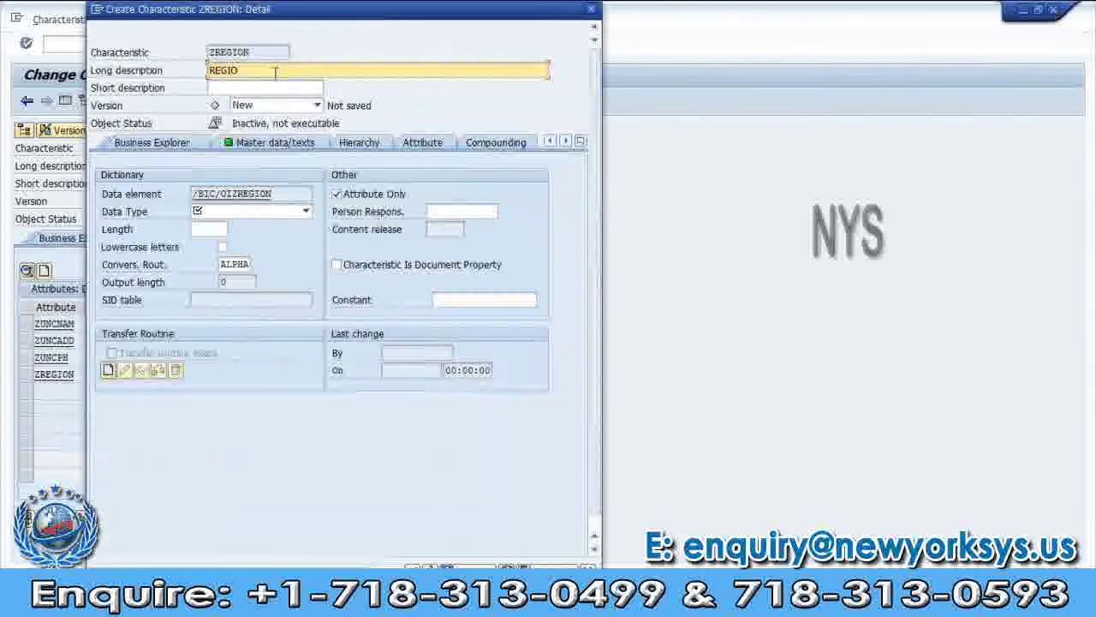
text(N)
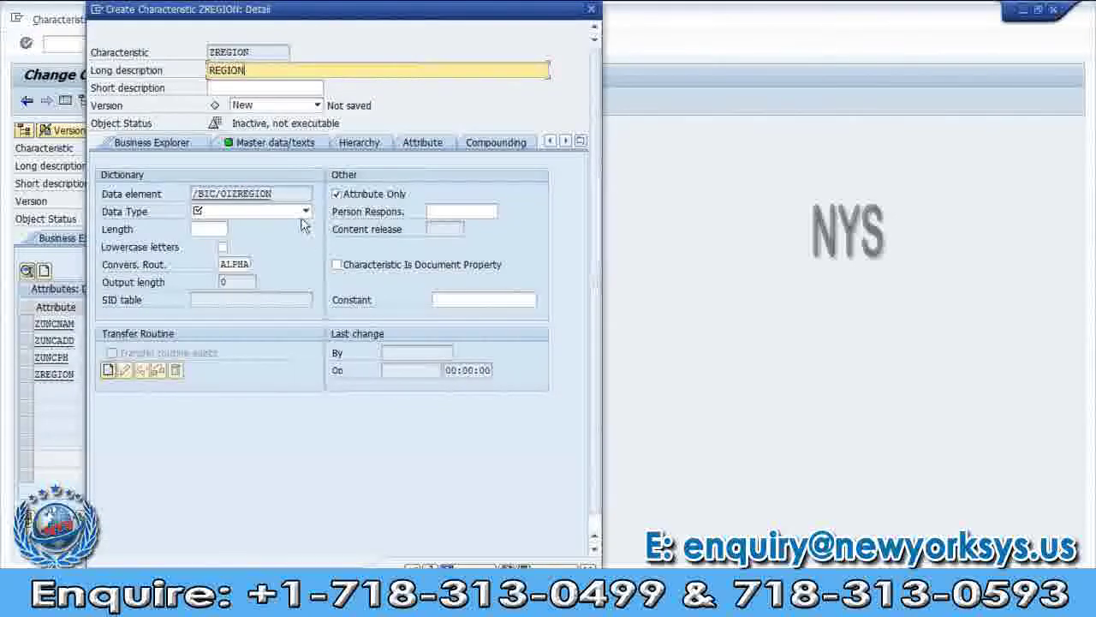
click(306, 211)
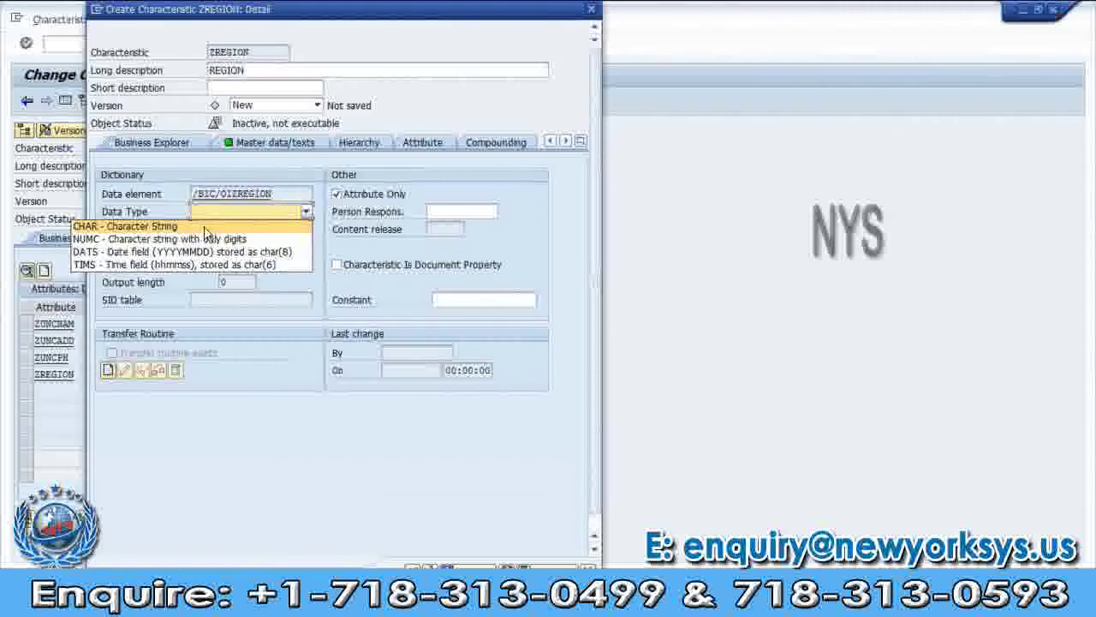
click(137, 226)
click(220, 229)
text(3)
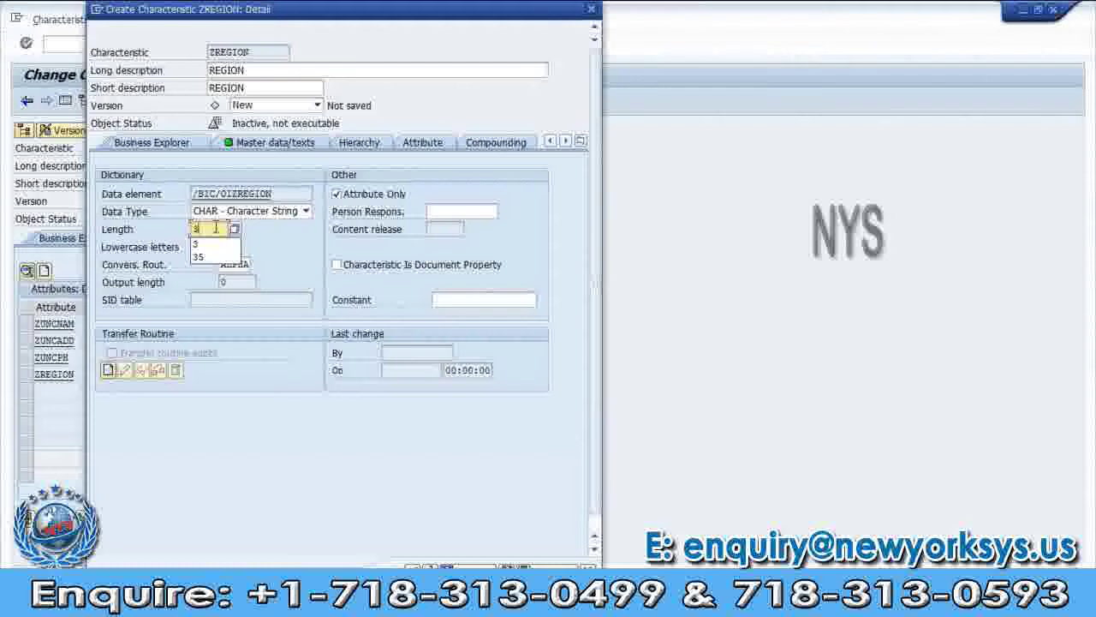
click(207, 243)
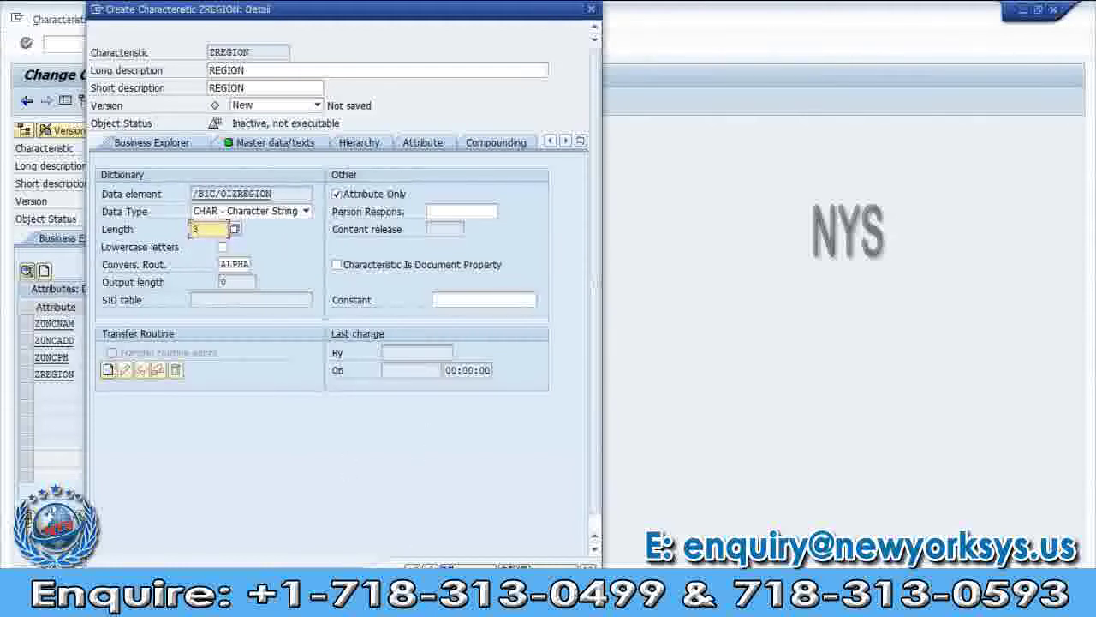
key(Tab)
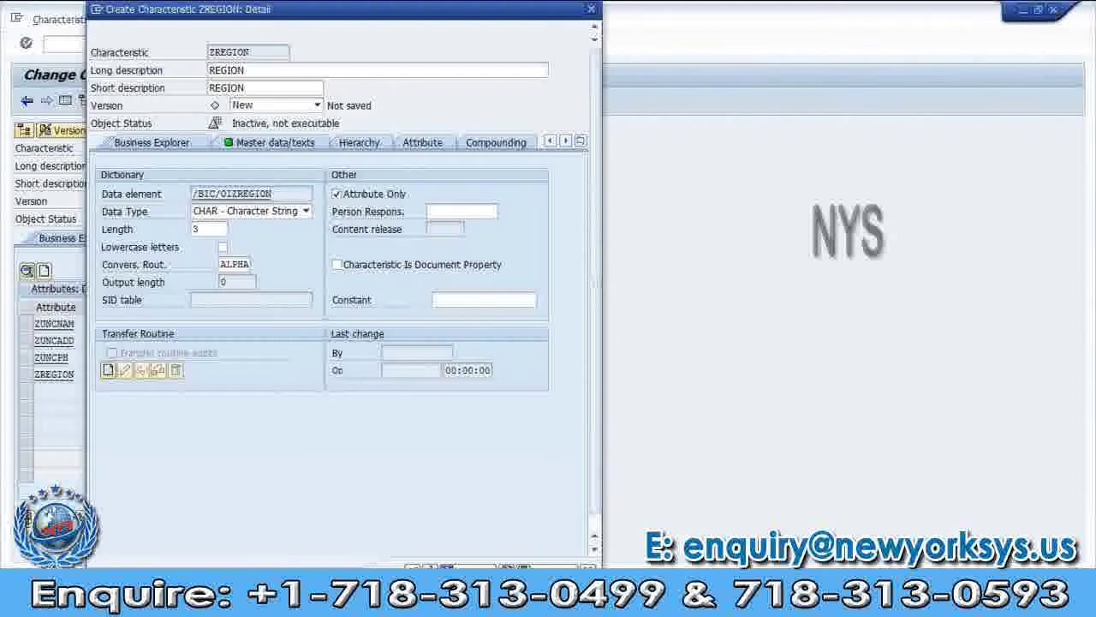
key(Return)
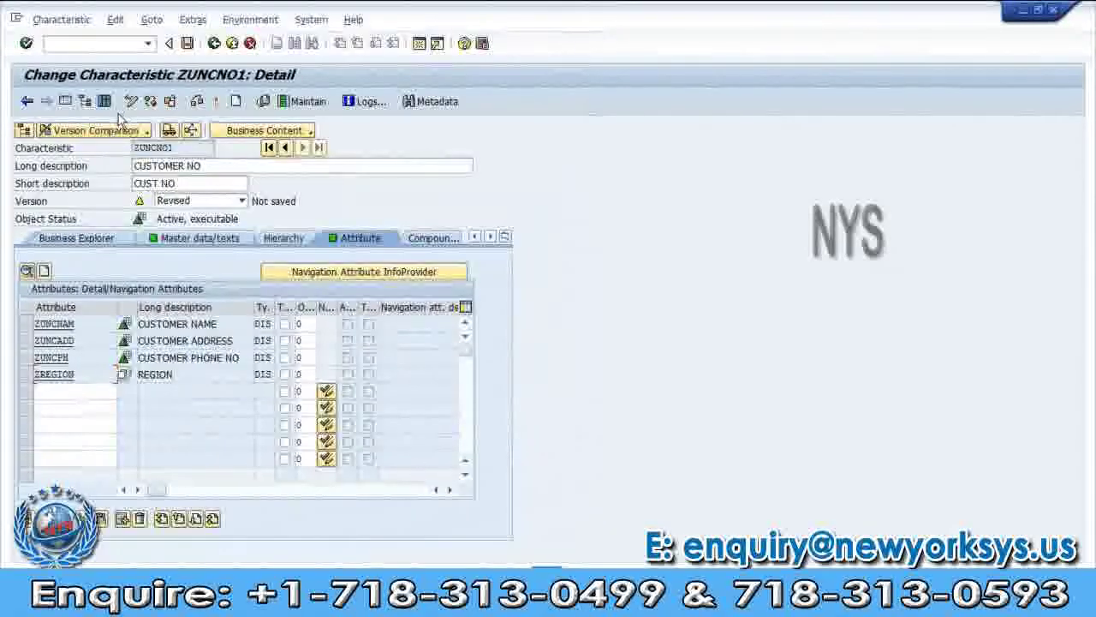
Activate characteristic ZUNCNO1 together with its dependent InfoObjects, confirm the log and return to the modeling workbench
click(219, 103)
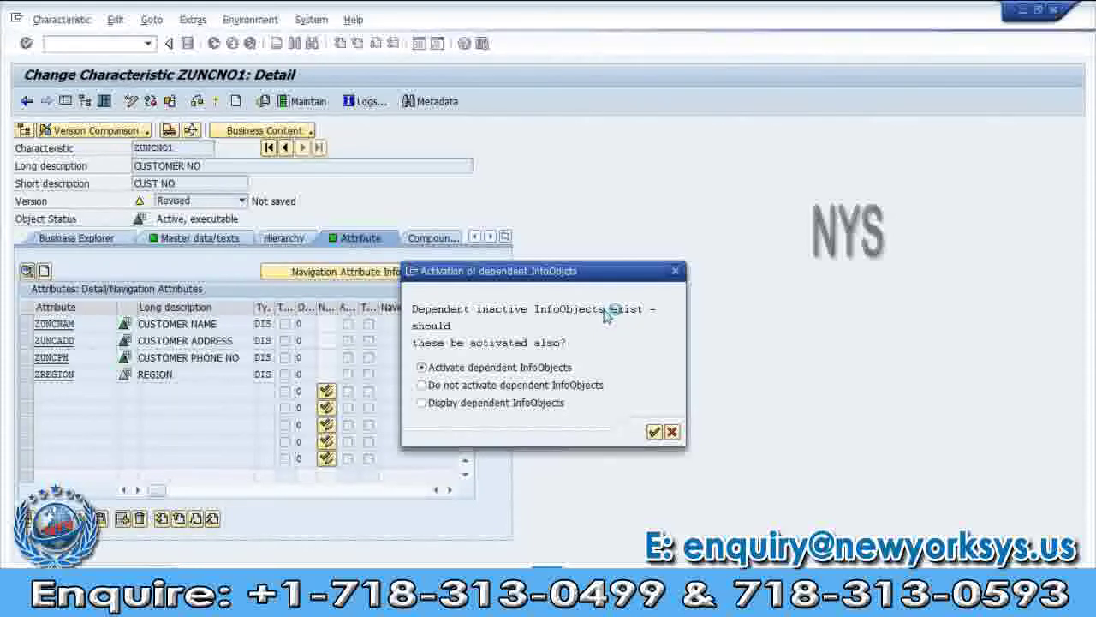
key(Return)
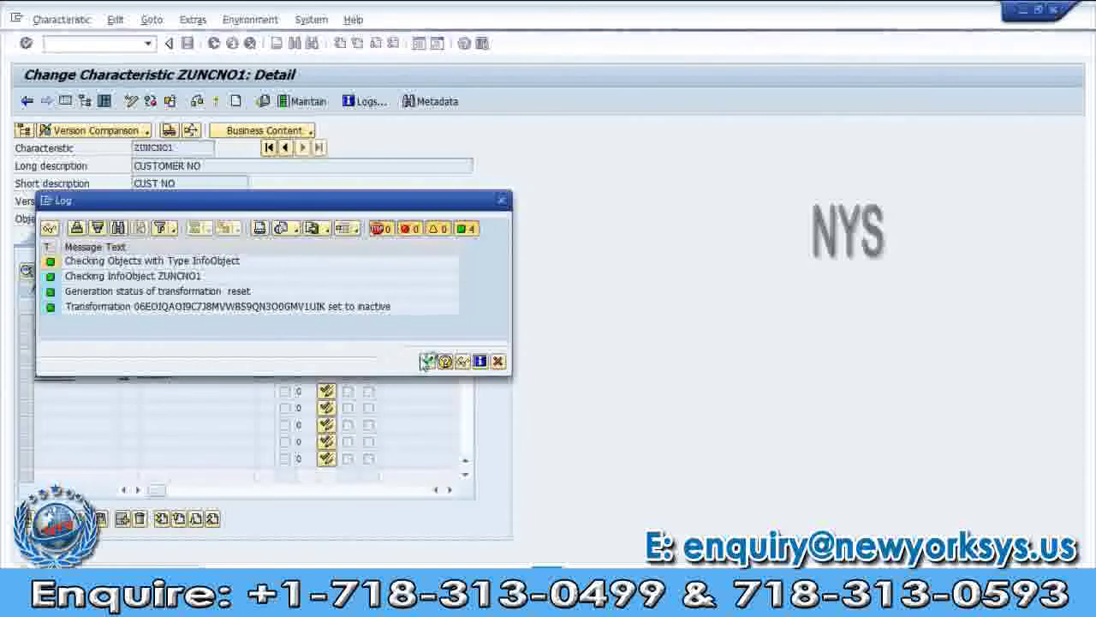
click(425, 361)
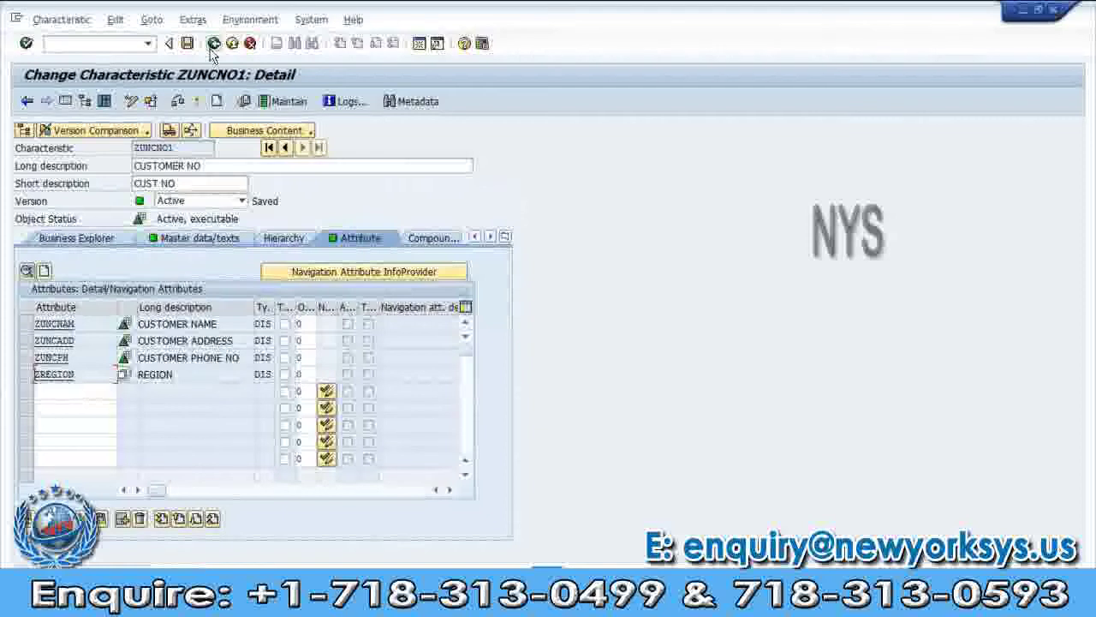
click(213, 48)
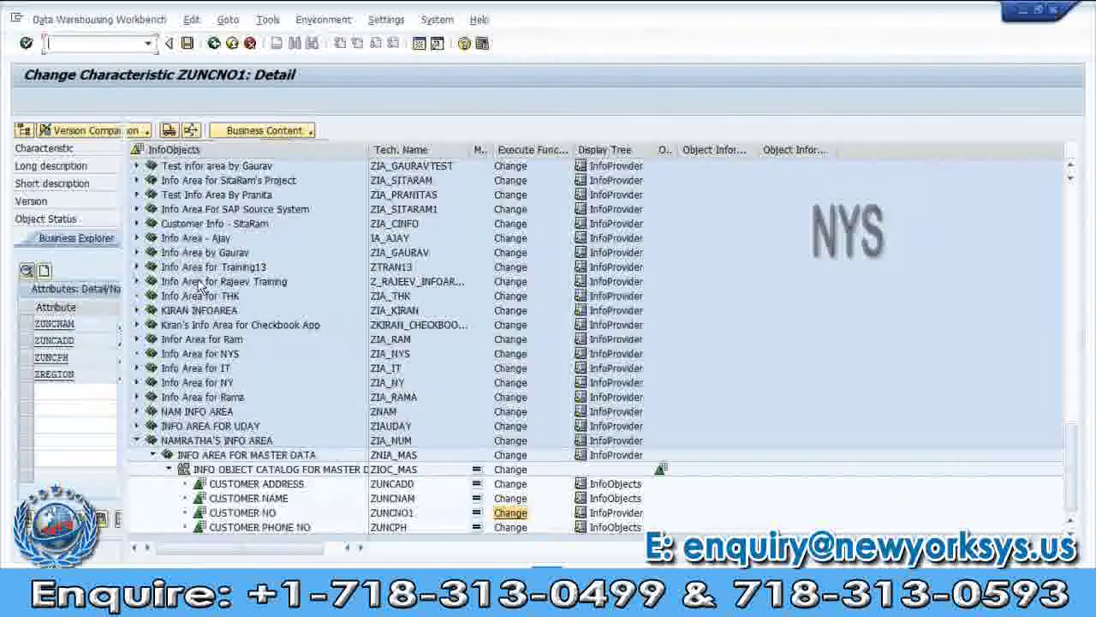
Show the InfoProvider view of the workbench and refresh the entire tree
click(88, 171)
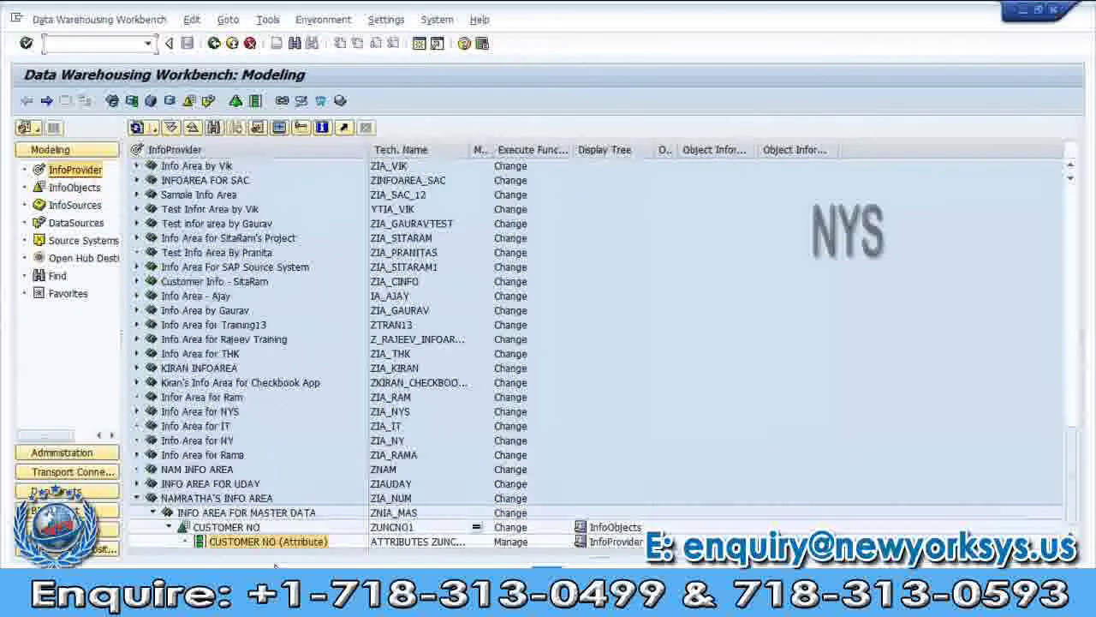
click(153, 127)
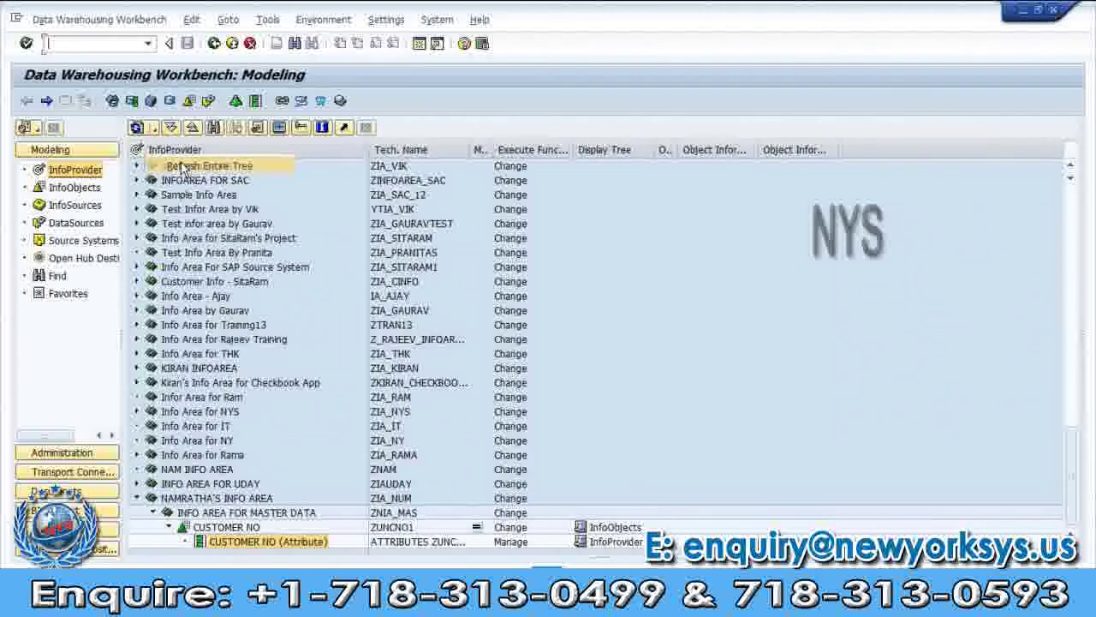
click(183, 168)
click(153, 127)
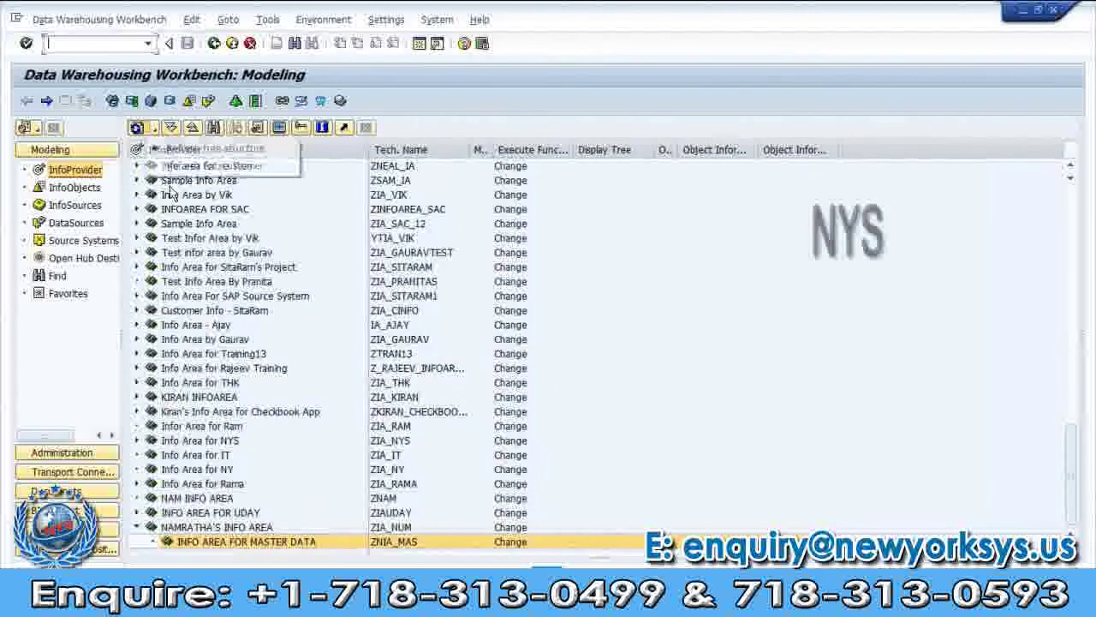
click(180, 169)
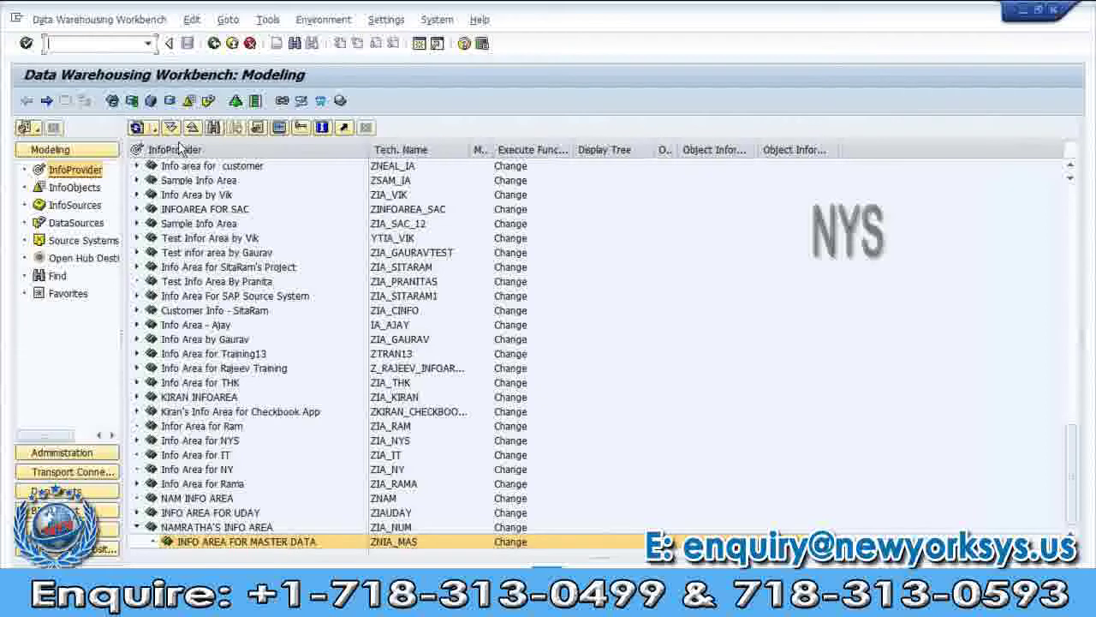
Restart the workbench with transaction /NRSA1, and call RSA1 in an additional session with /ORSA1
text(n)
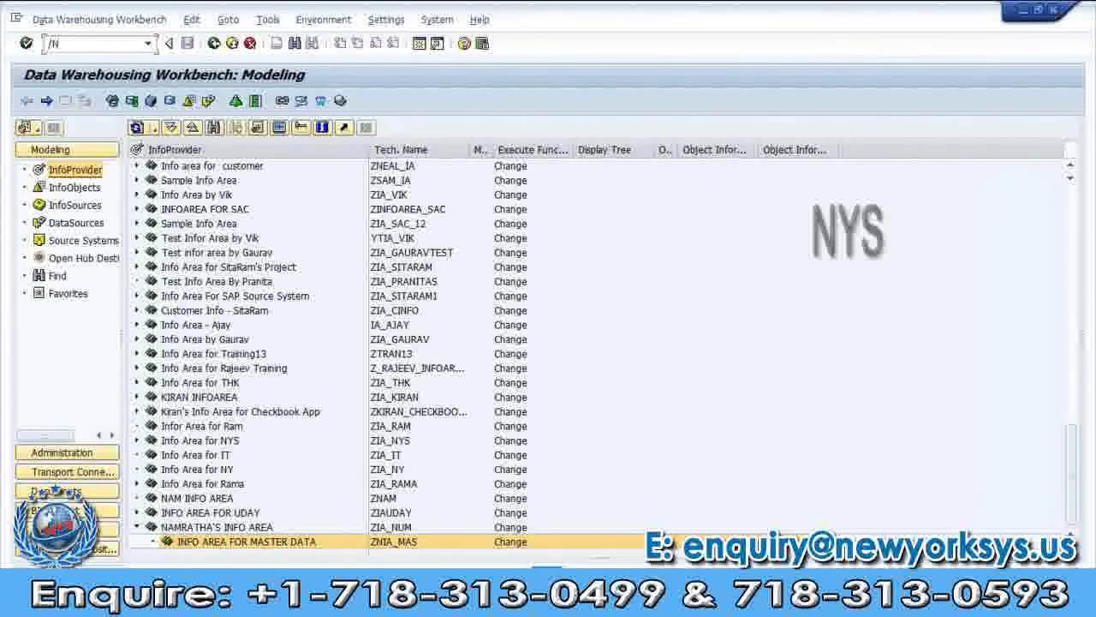
text(RSA1)
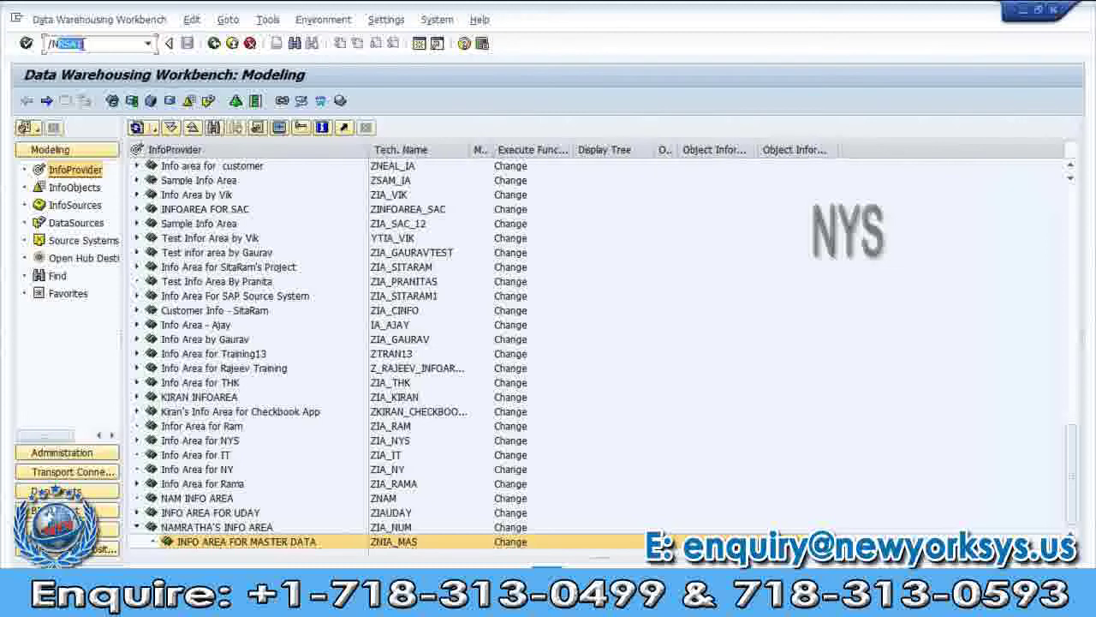
click(83, 44)
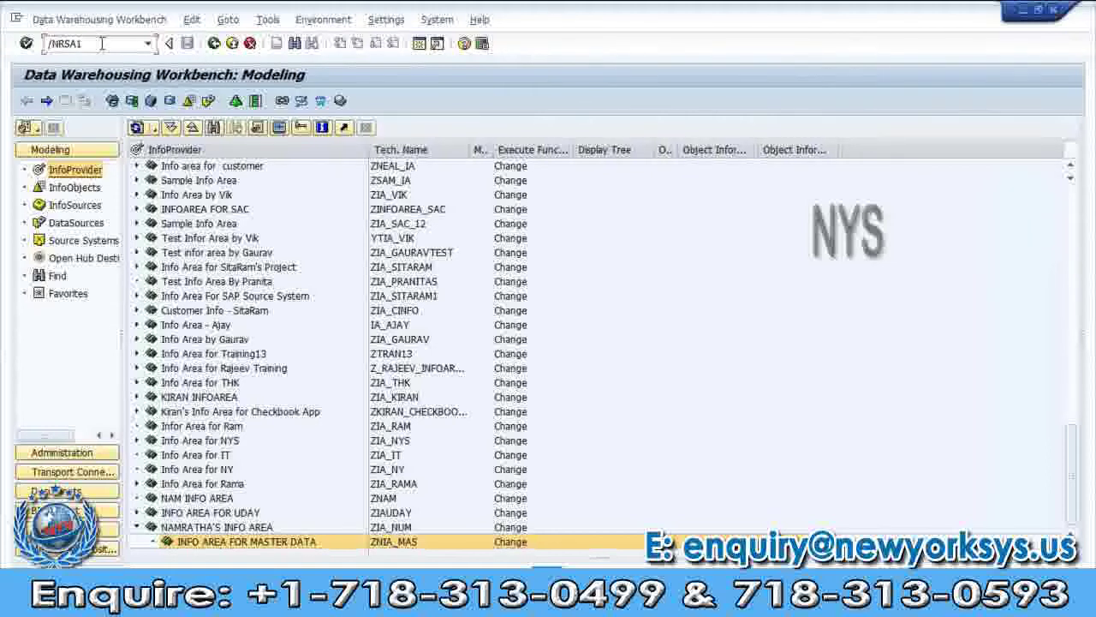
key(Return)
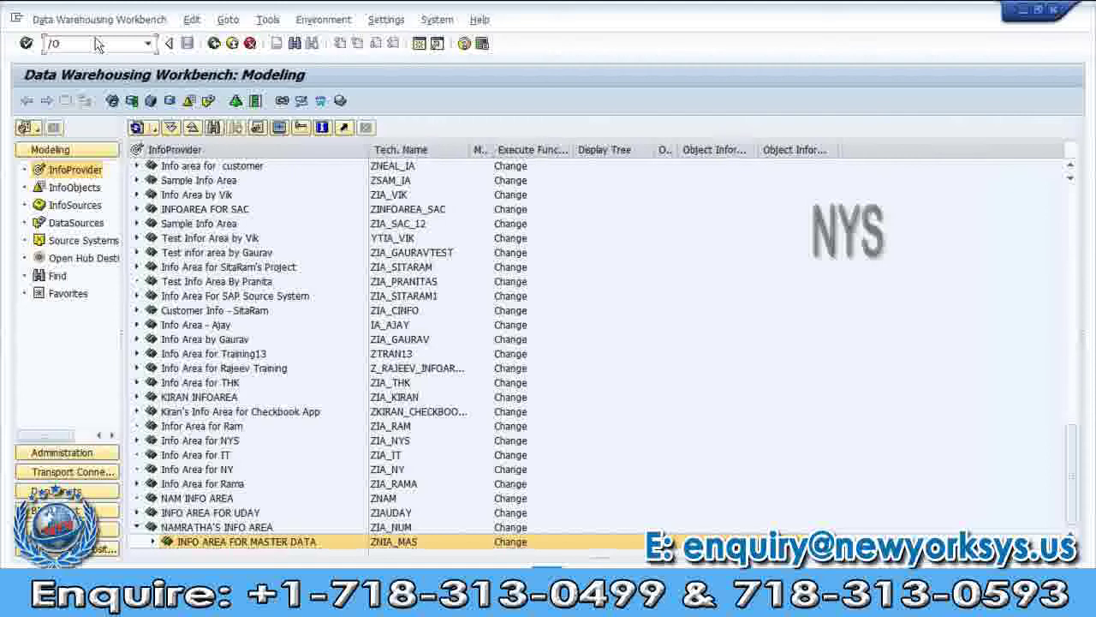
text(RSA1)
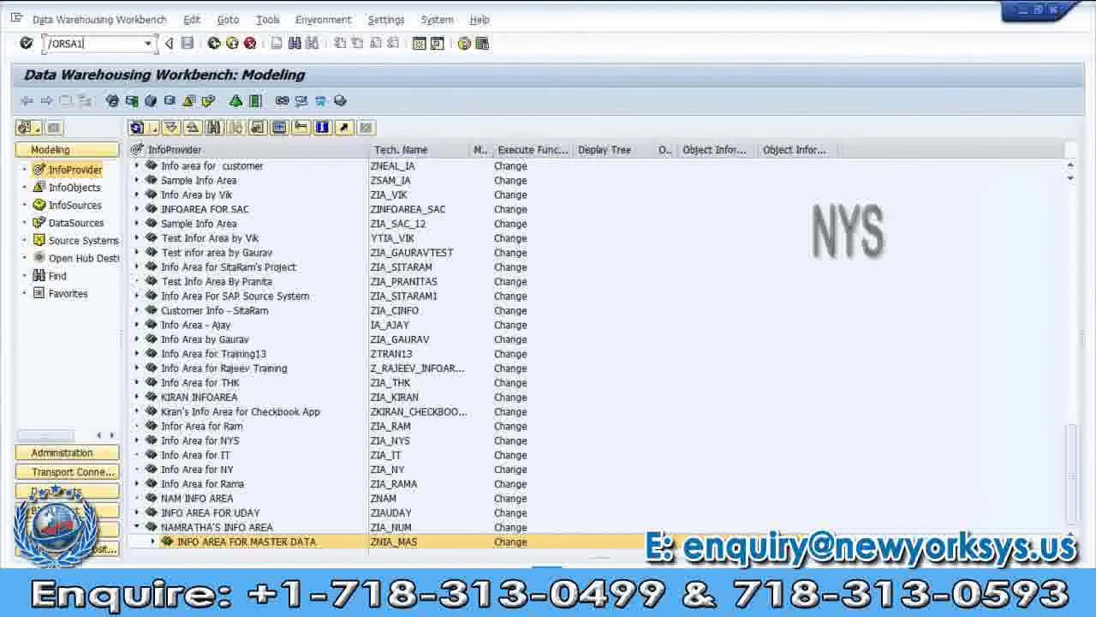
key(Return)
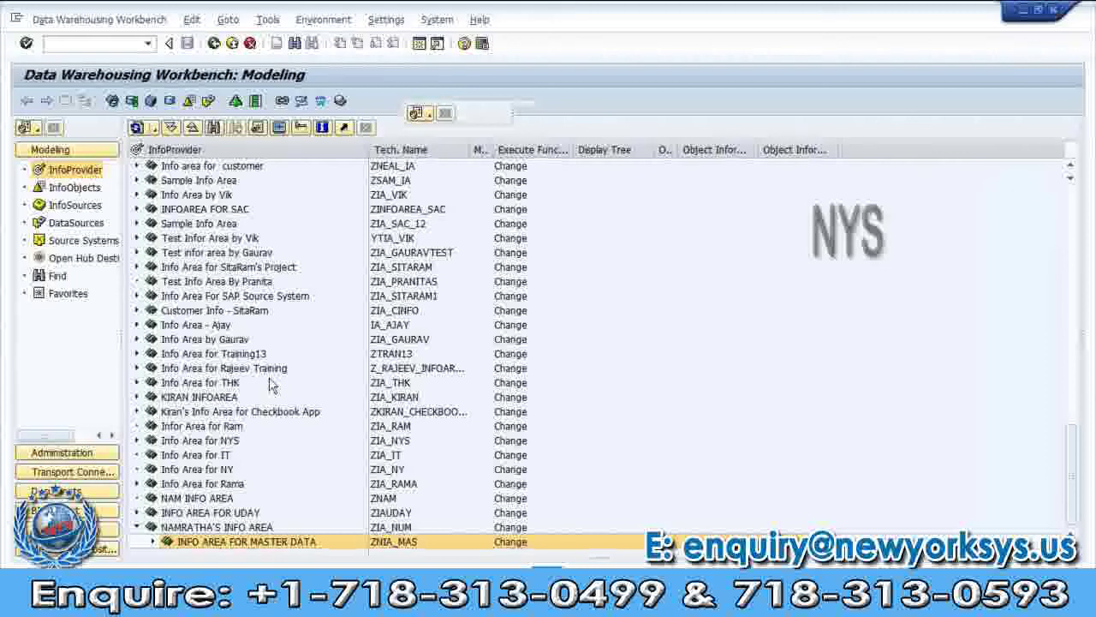
Expand INFO AREA FOR MASTER DATA and open the transformation from ZDS_MASD to ZUNCNO1 in change mode
mouse_move(268, 604)
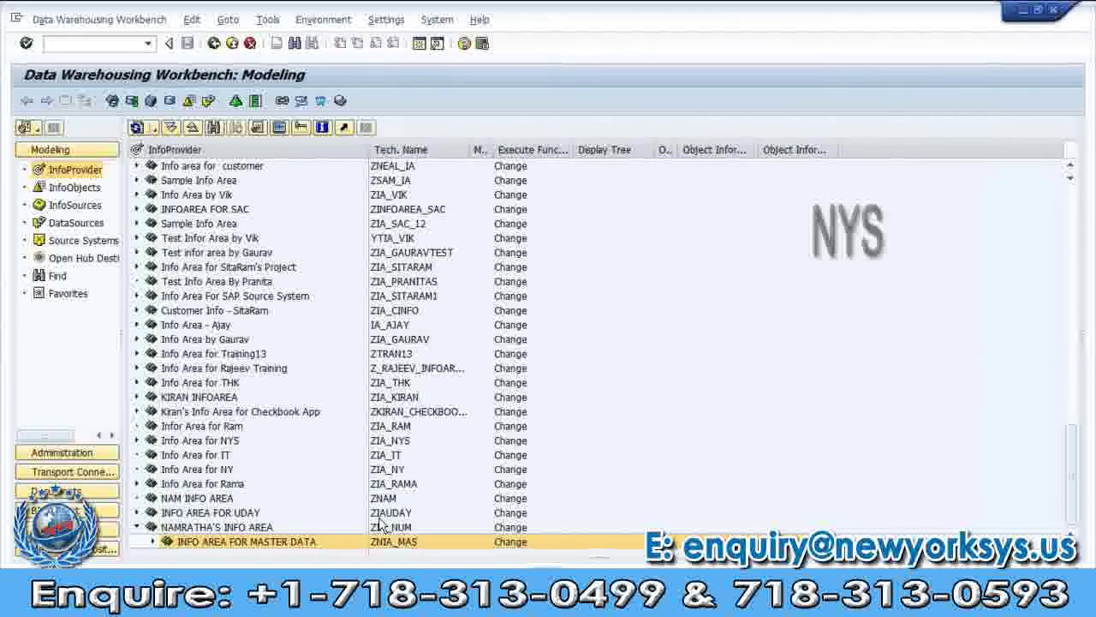
click(153, 542)
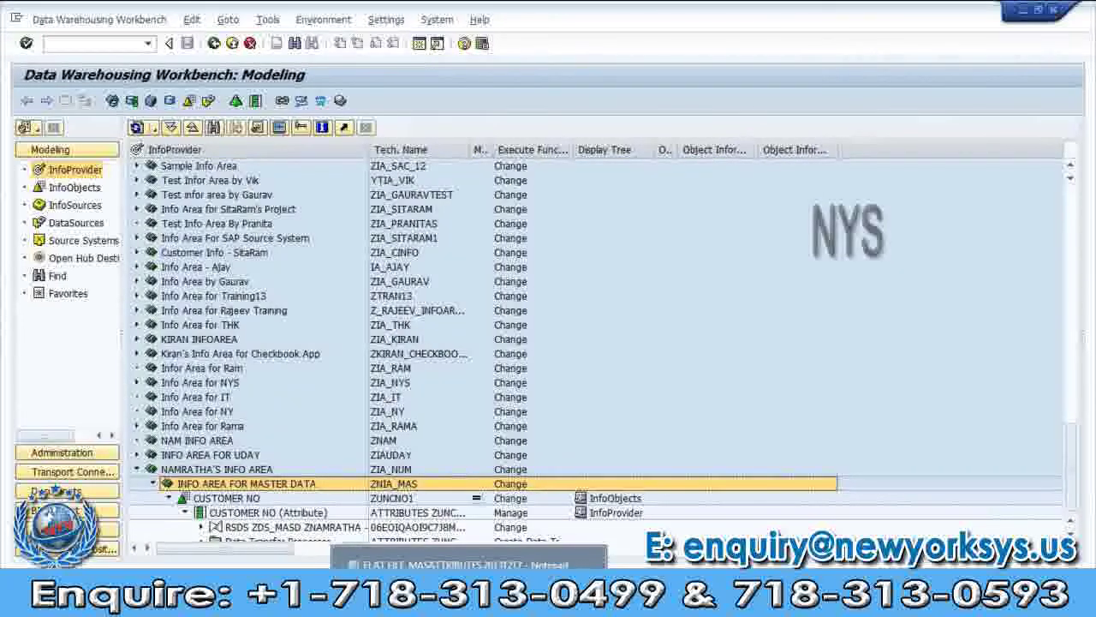
scroll(216, 512, down, 1)
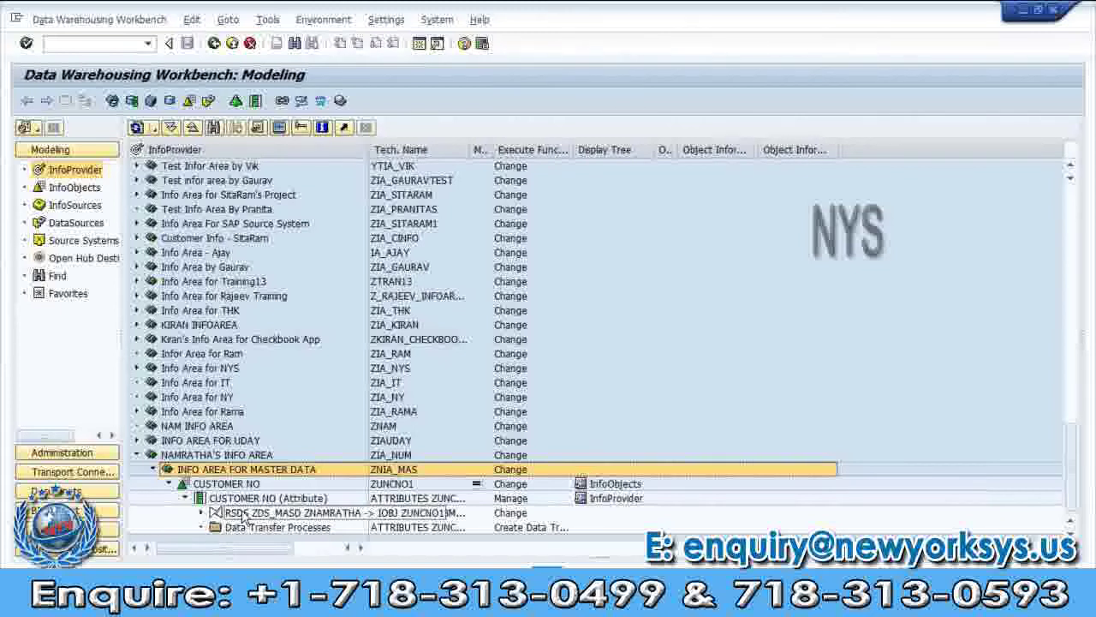
click(264, 515)
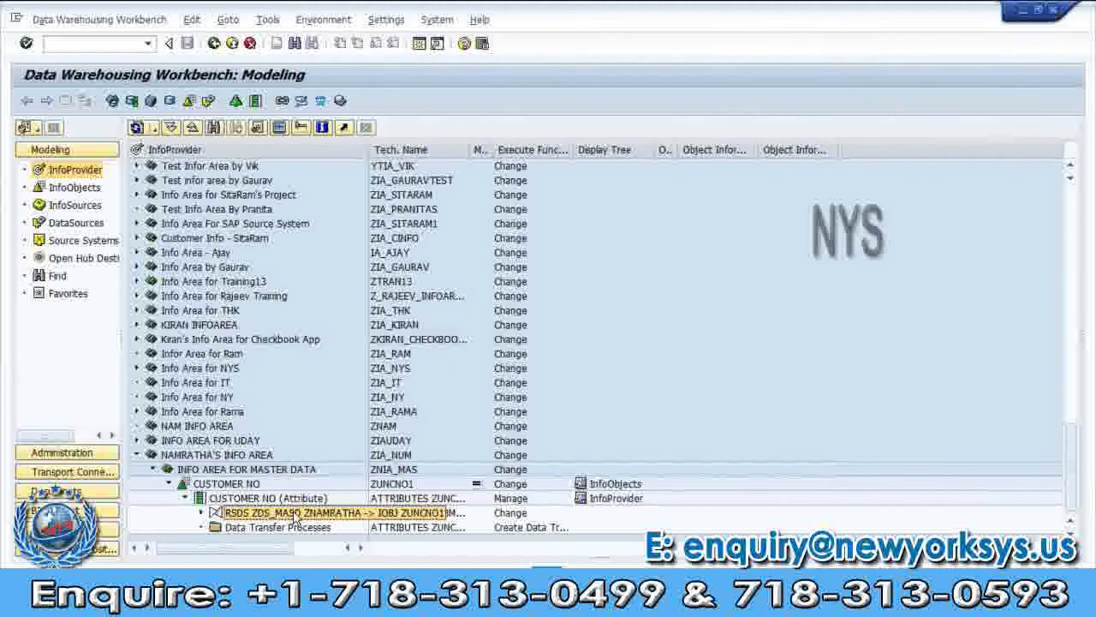
click(512, 514)
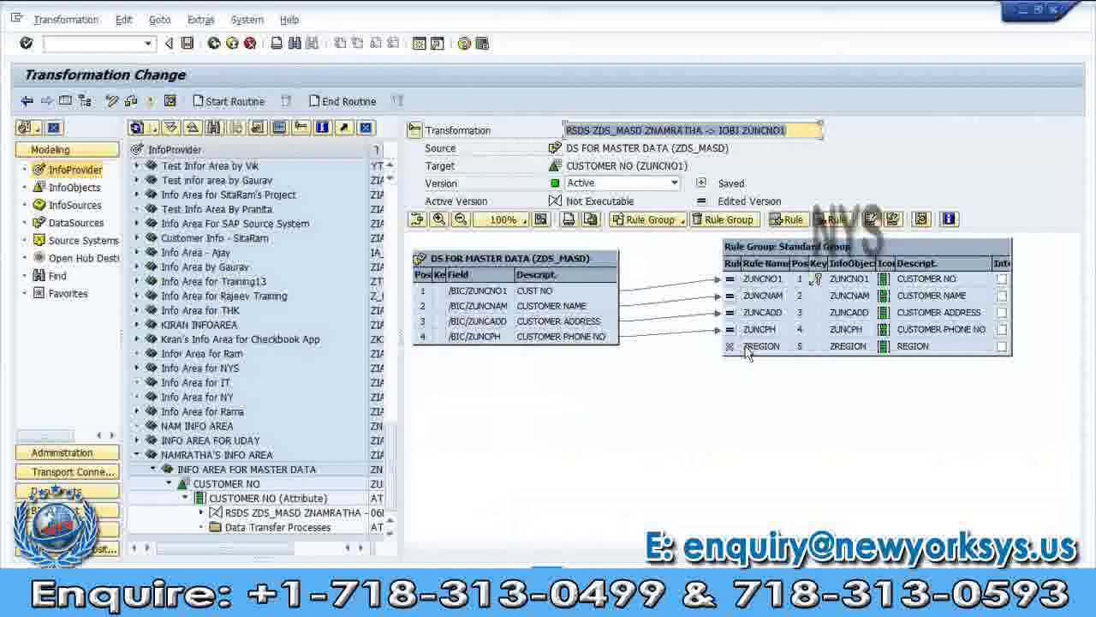
Open the rule details of target InfoObject ZREGION and set its rule type to Constant with constant value USA
click(748, 349)
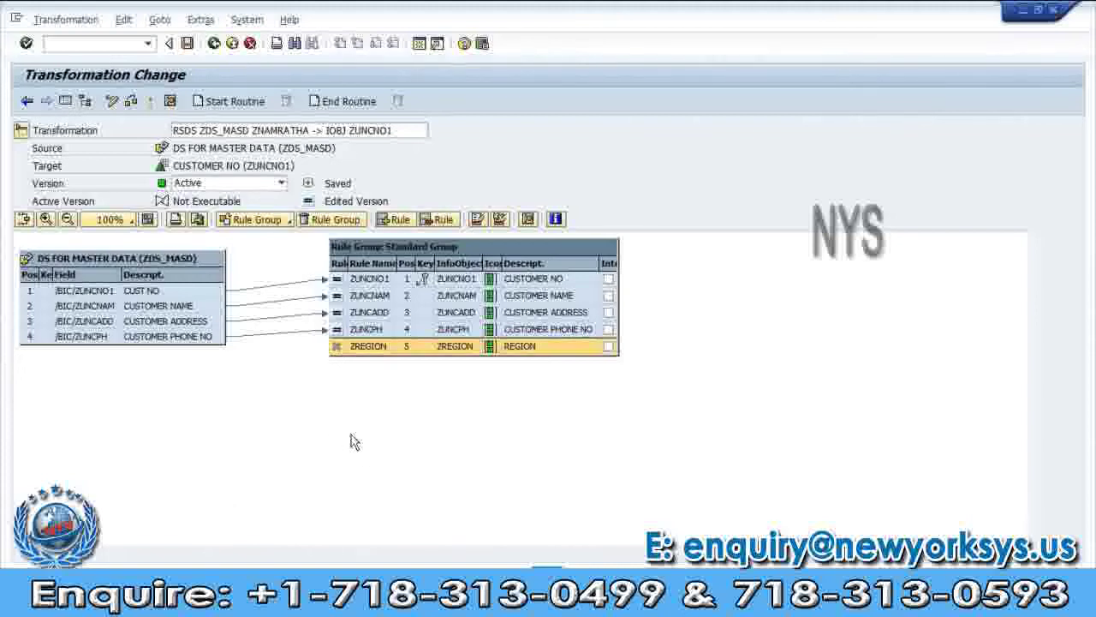
right_click(337, 351)
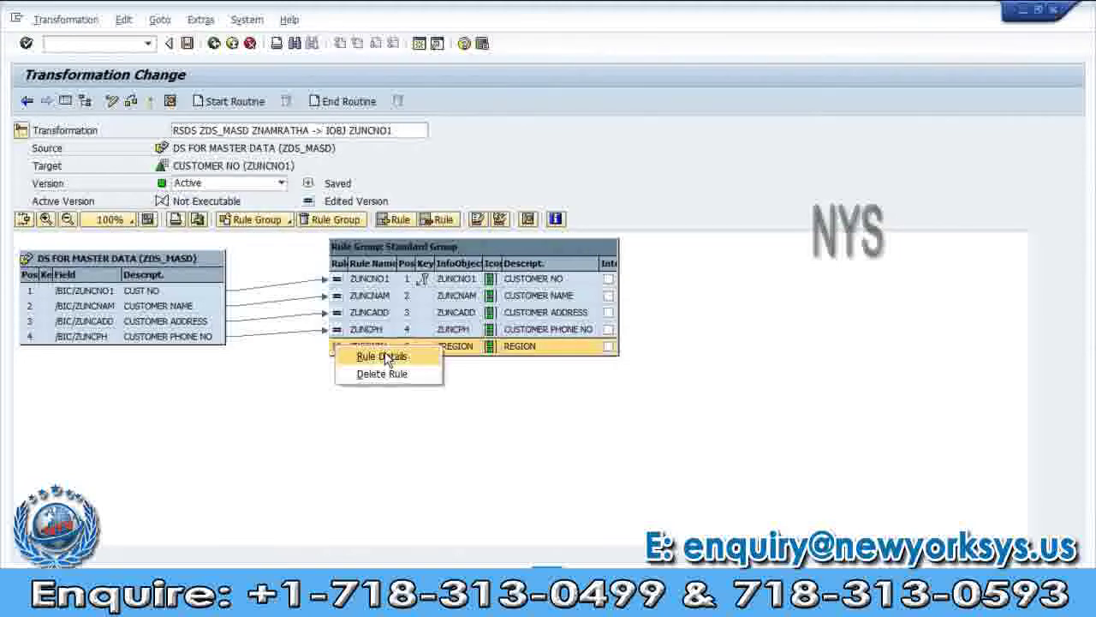
click(383, 356)
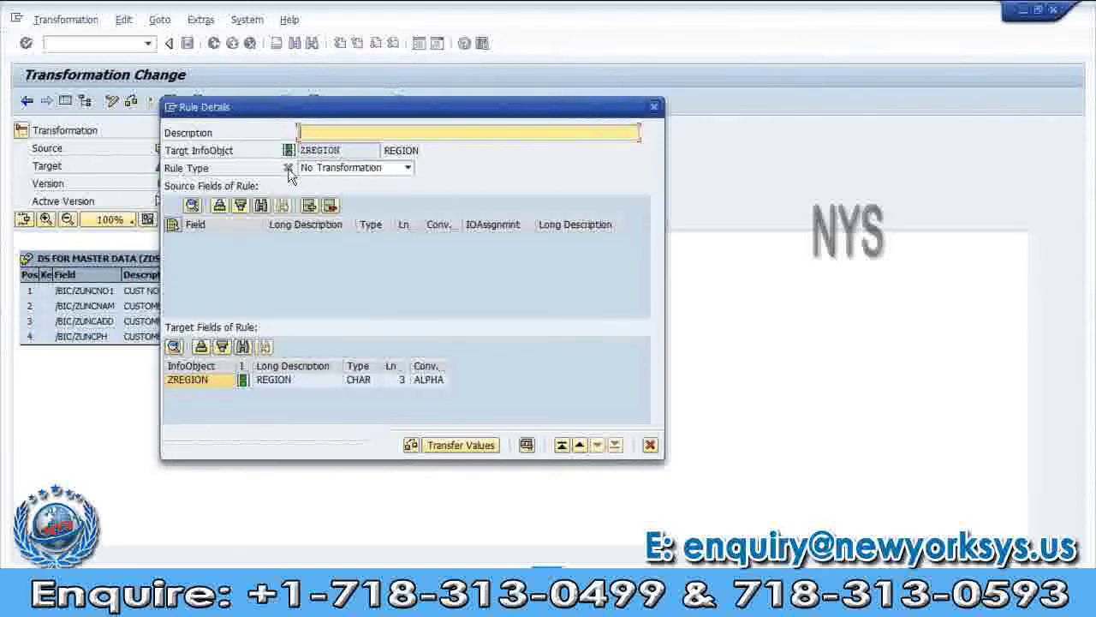
click(408, 170)
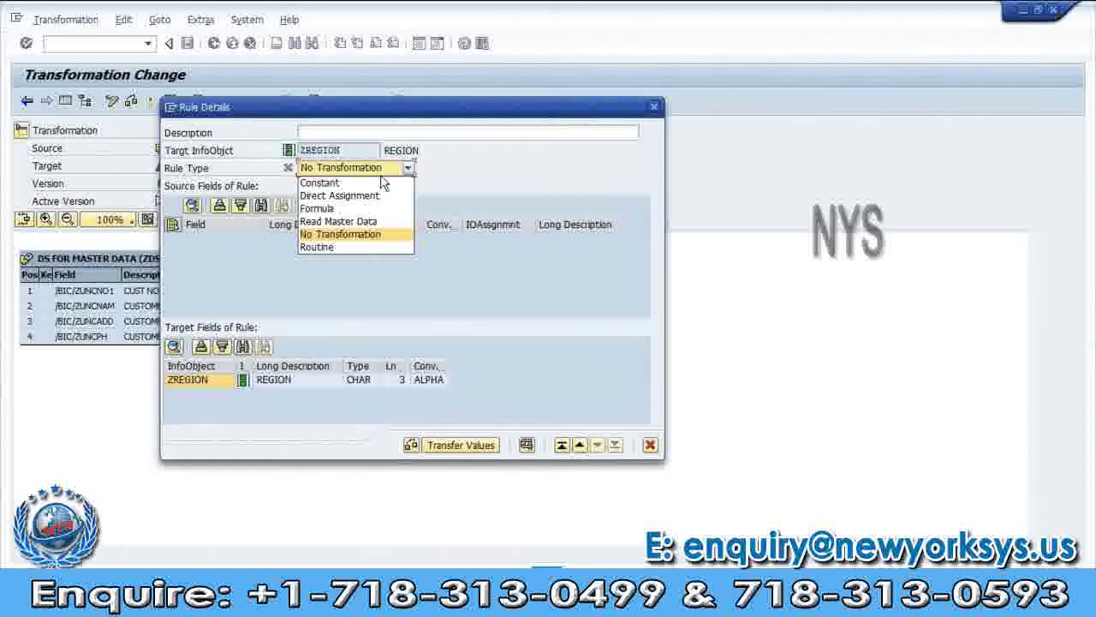
click(338, 184)
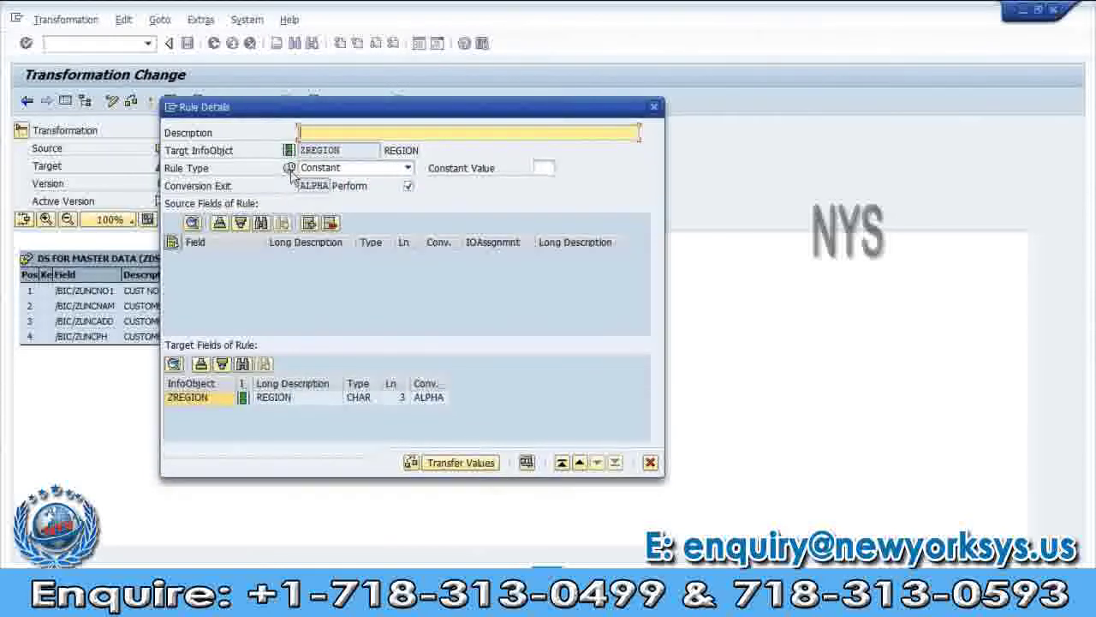
click(541, 167)
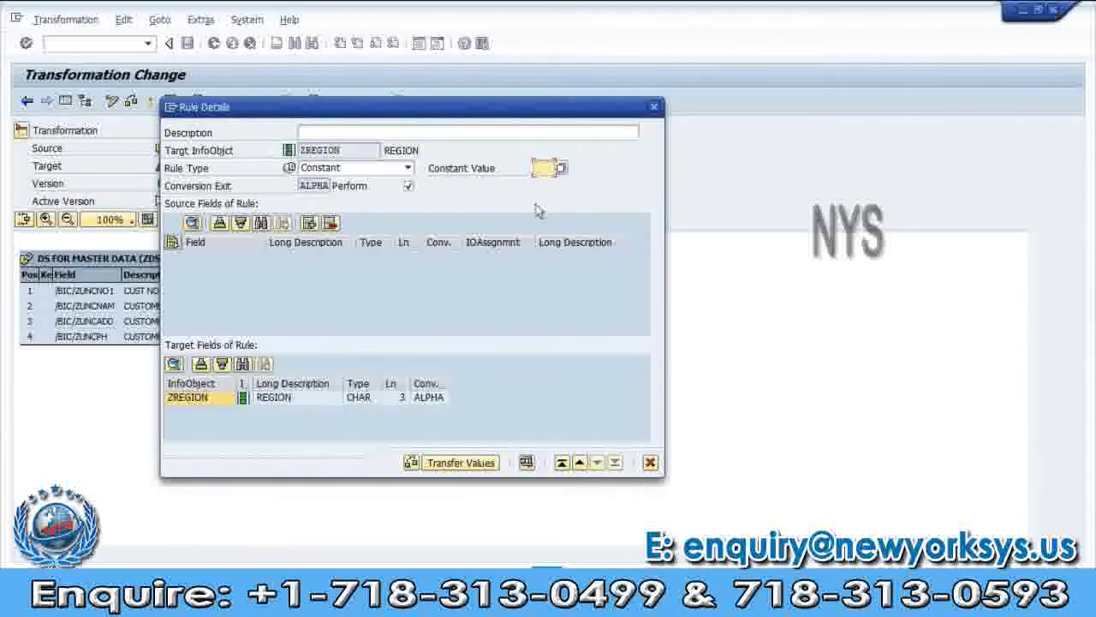
text(USA)
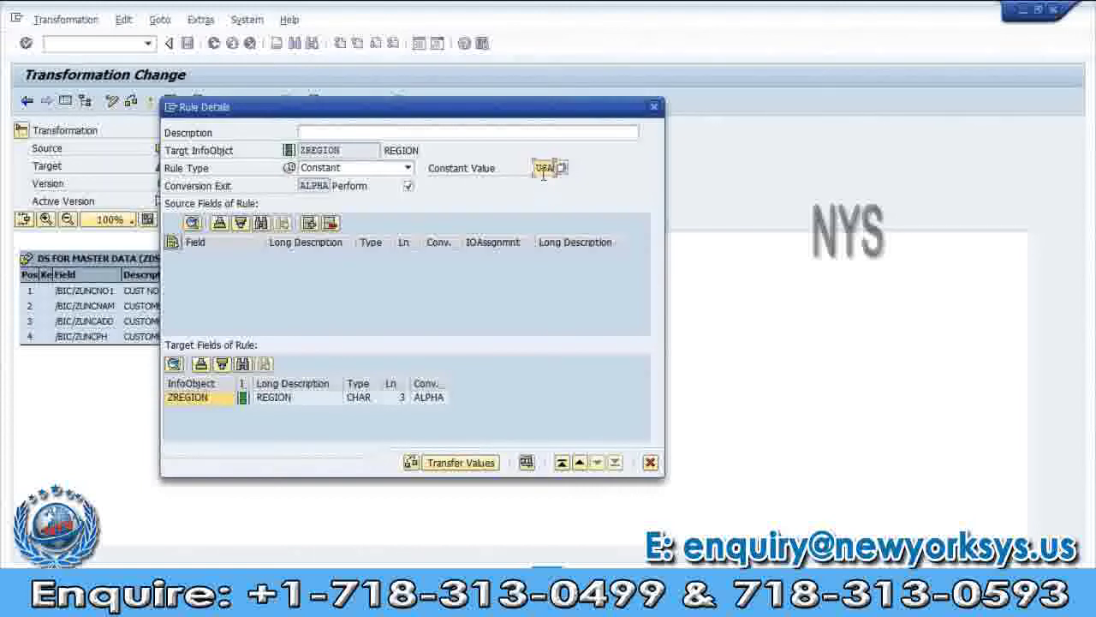
Give the ZREGION rule the description REGION and transfer the values to the transformation
click(483, 134)
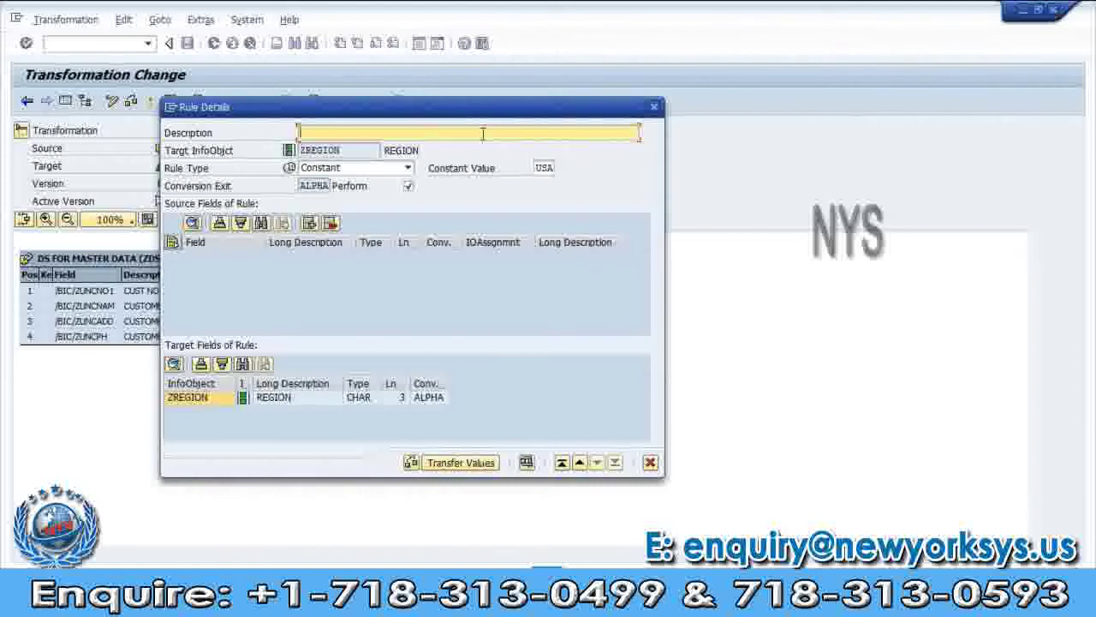
text(REGION)
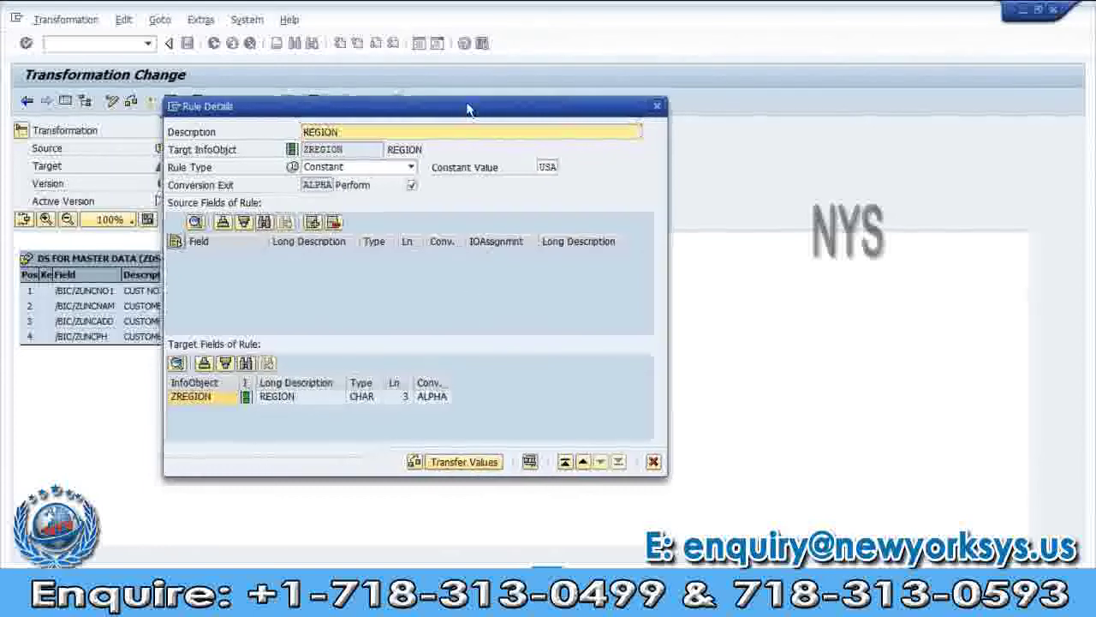
drag(460, 111, 494, 53)
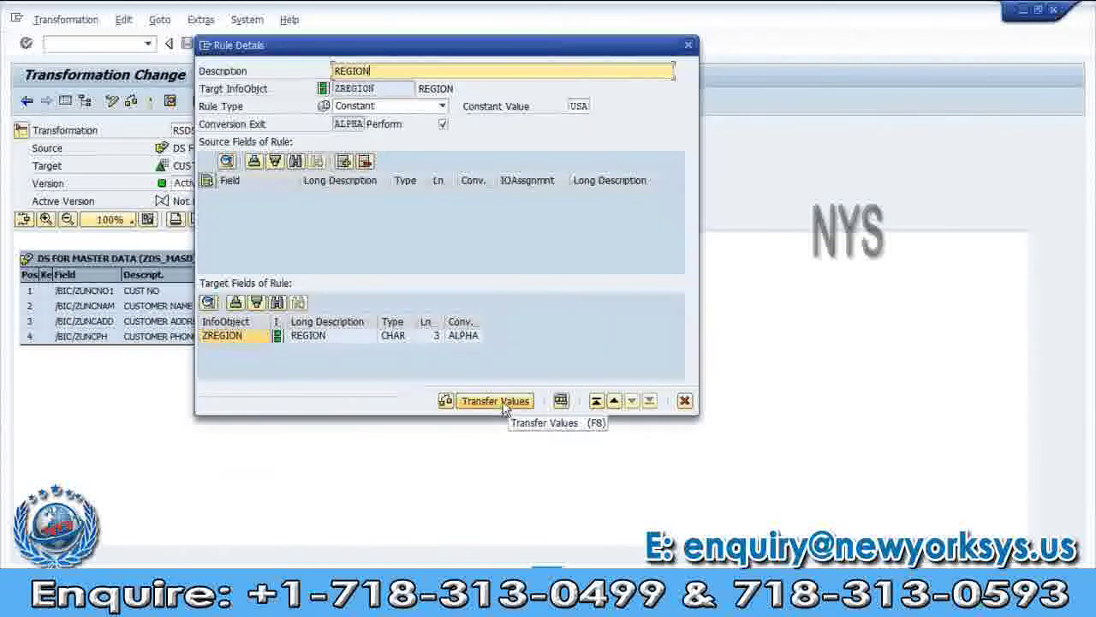
click(504, 404)
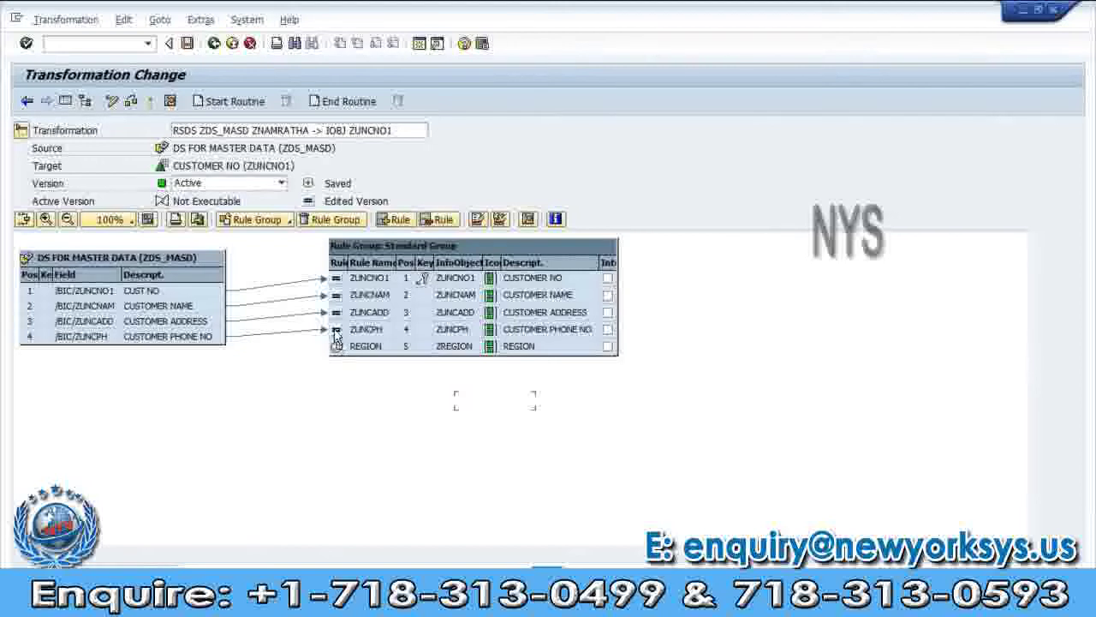
Open the rule details of ZUNCPH, look through the available rule types and close the dialog without changes
click(336, 333)
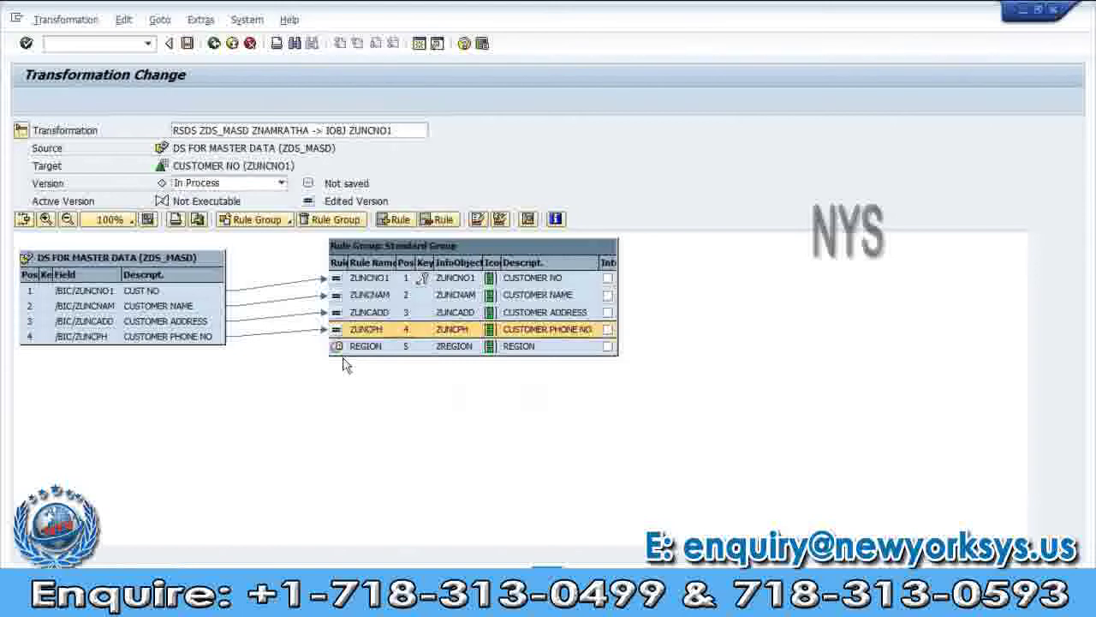
click(337, 329)
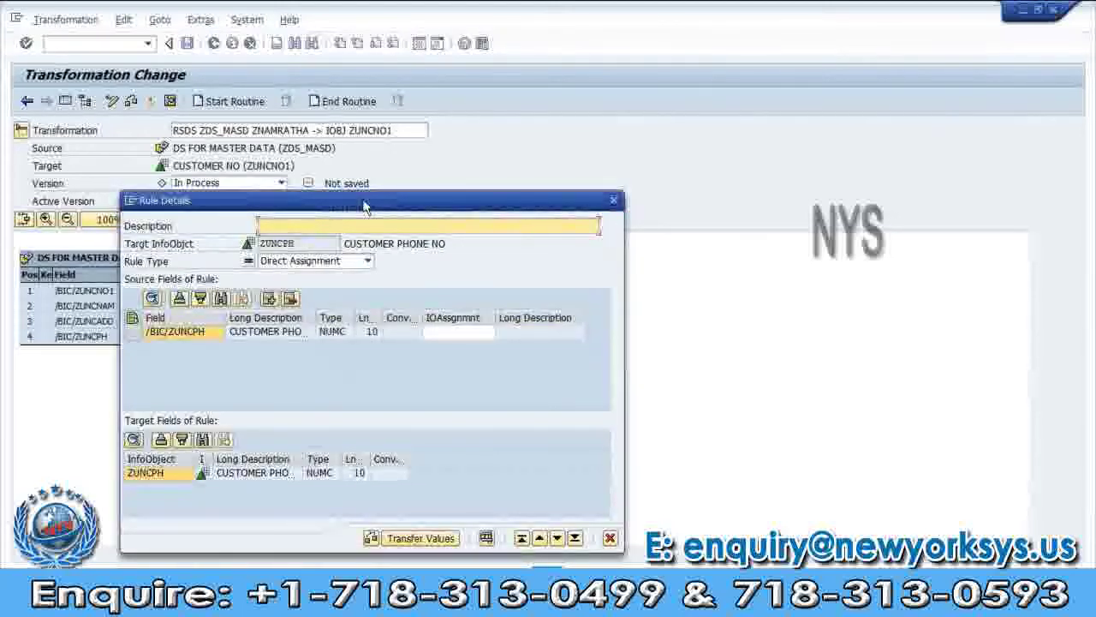
drag(364, 206, 574, 105)
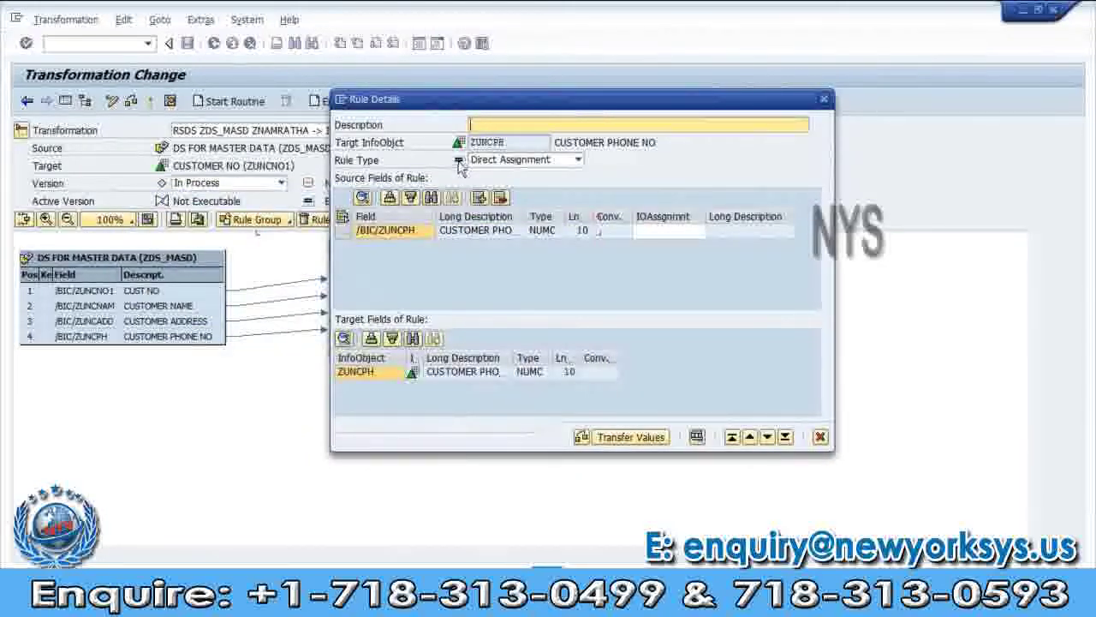
click(578, 160)
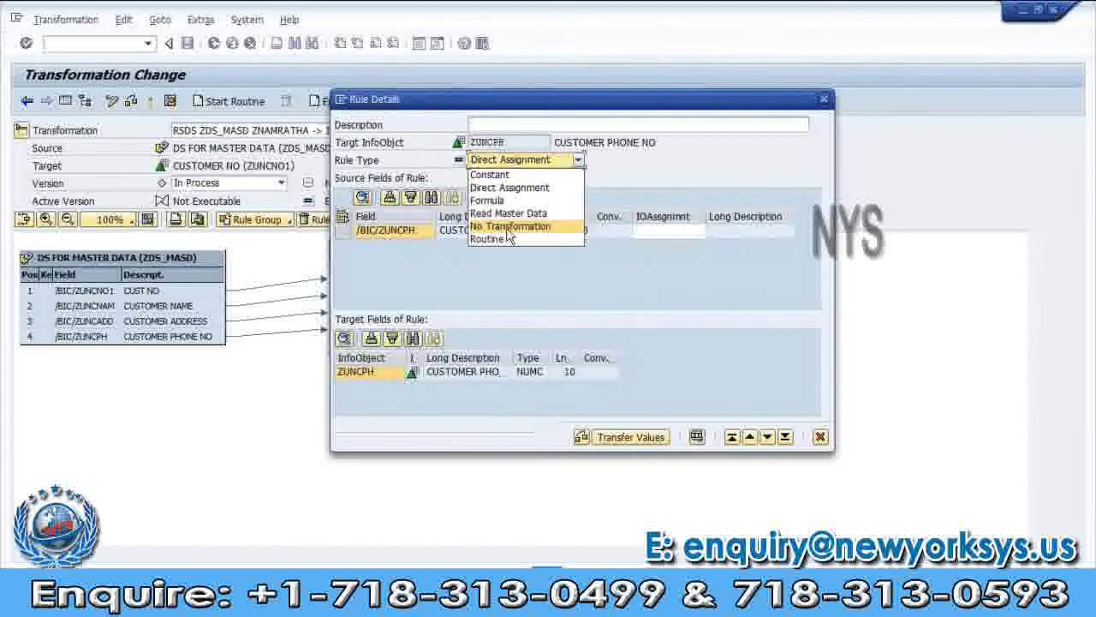
click(815, 101)
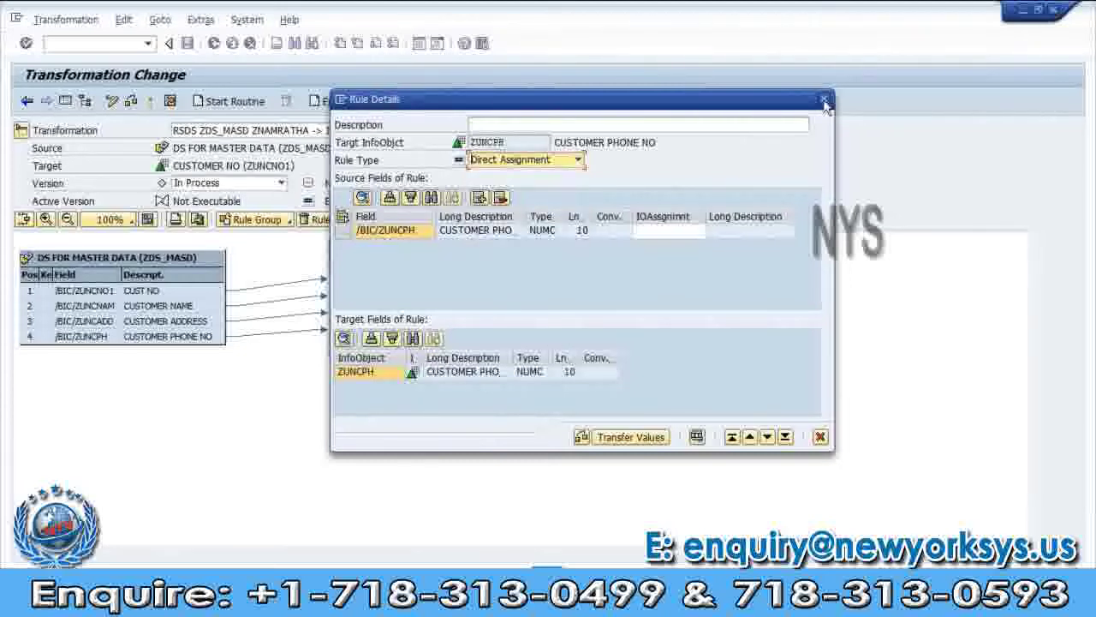
Delete the connection between source field /BIC/ZUNCPH and the ZUNCPH rule and dismiss the message log
click(660, 221)
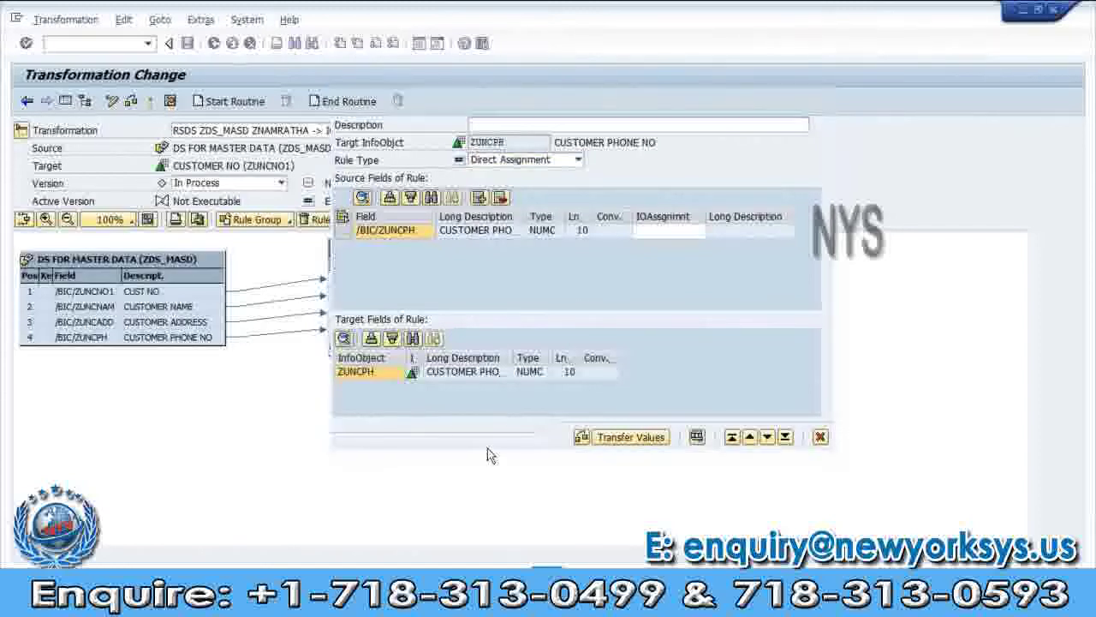
click(631, 437)
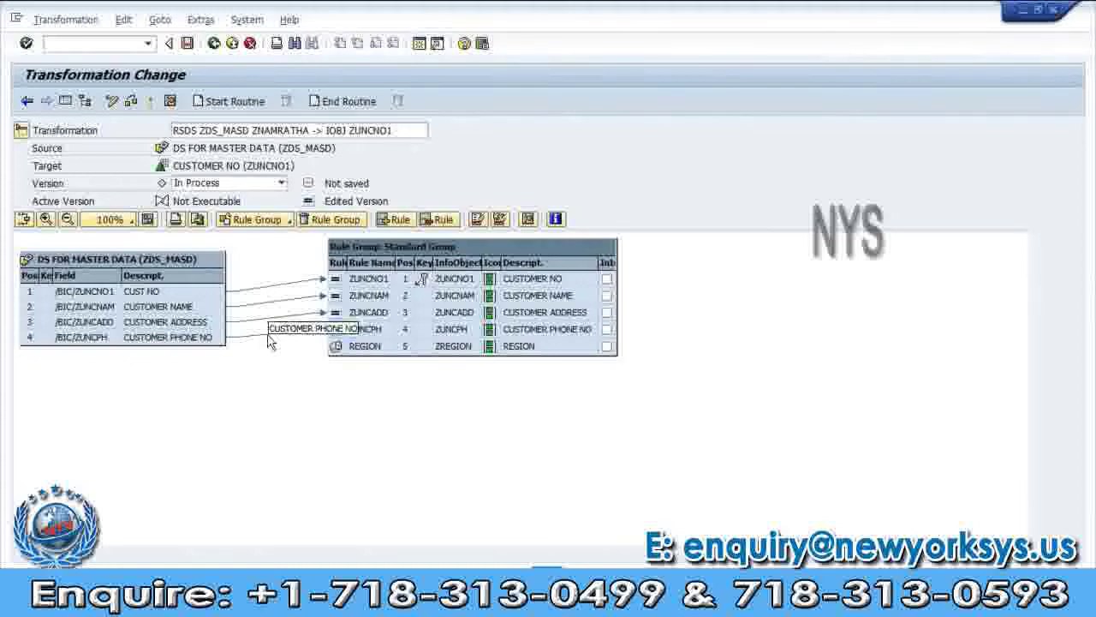
click(268, 342)
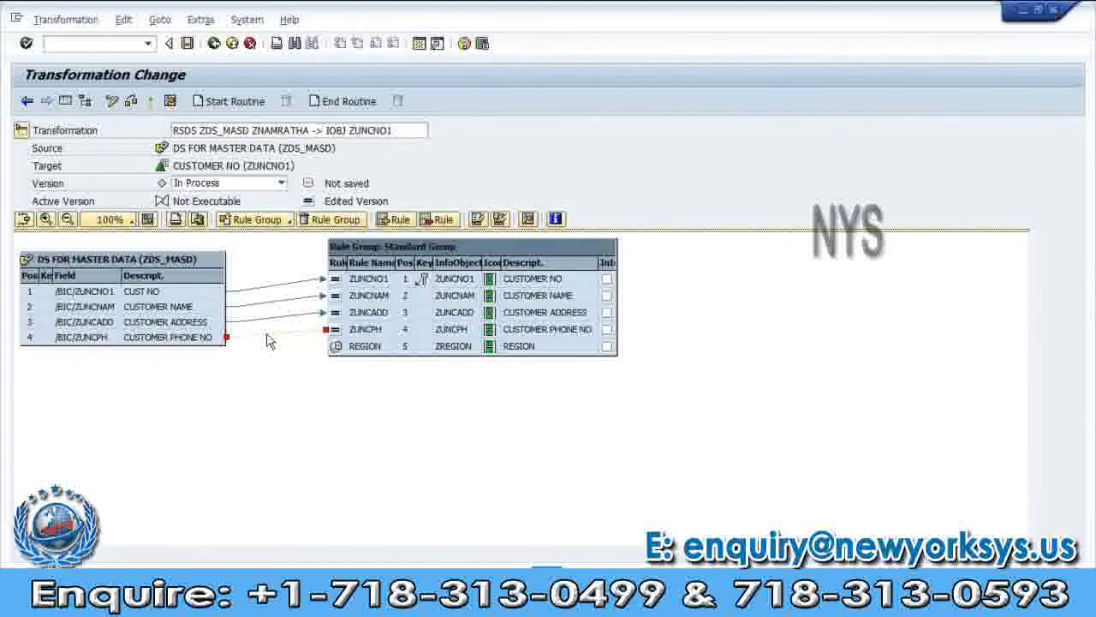
right_click(267, 339)
click(296, 345)
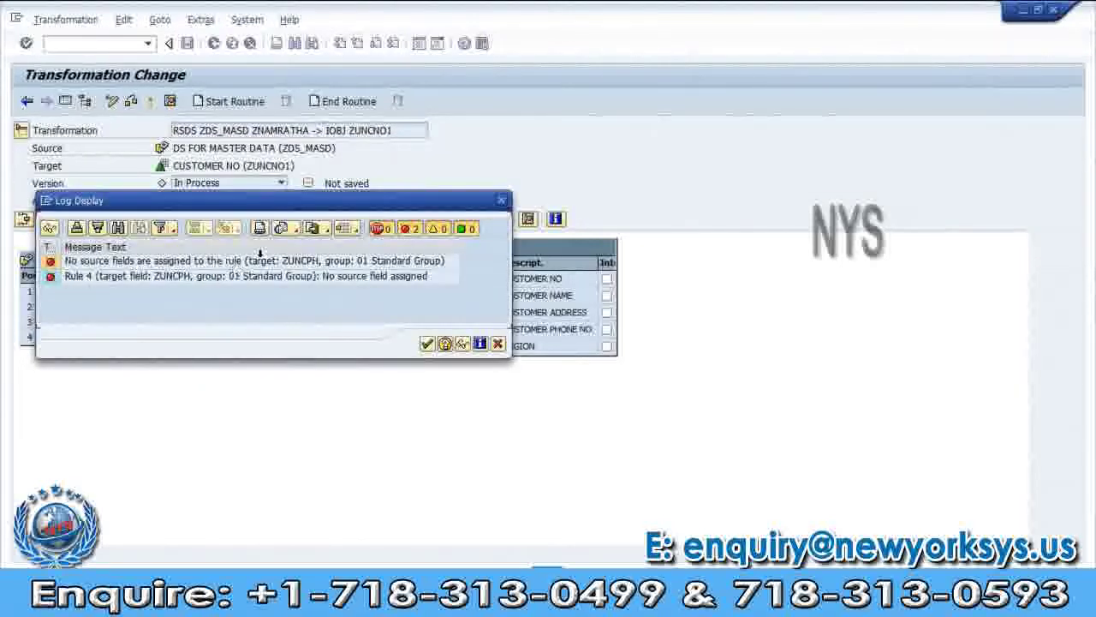
drag(274, 203, 351, 126)
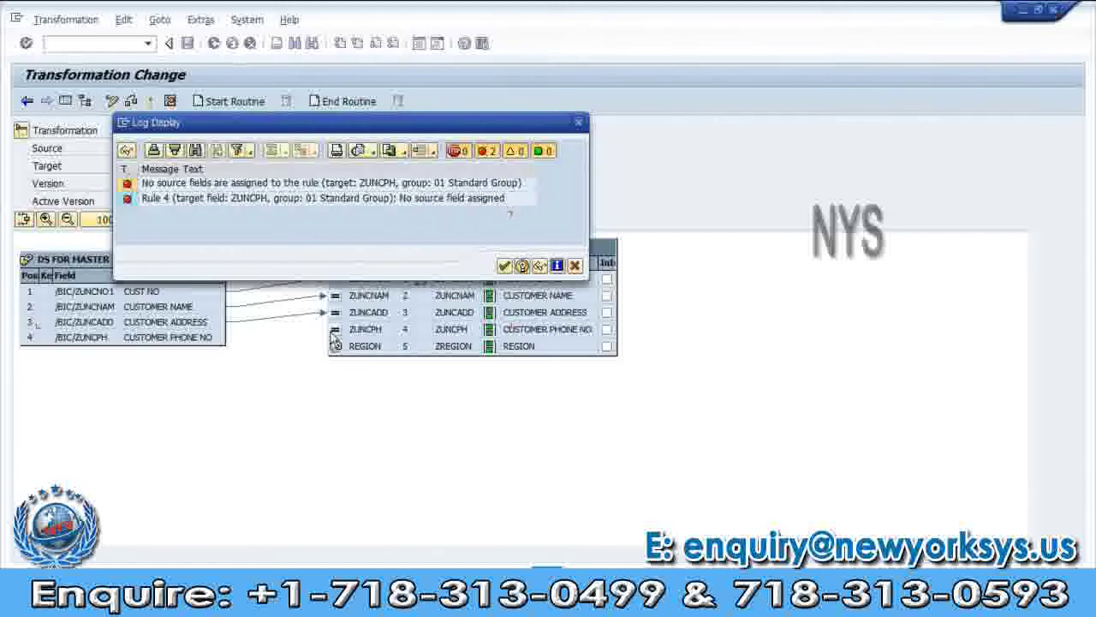
click(578, 123)
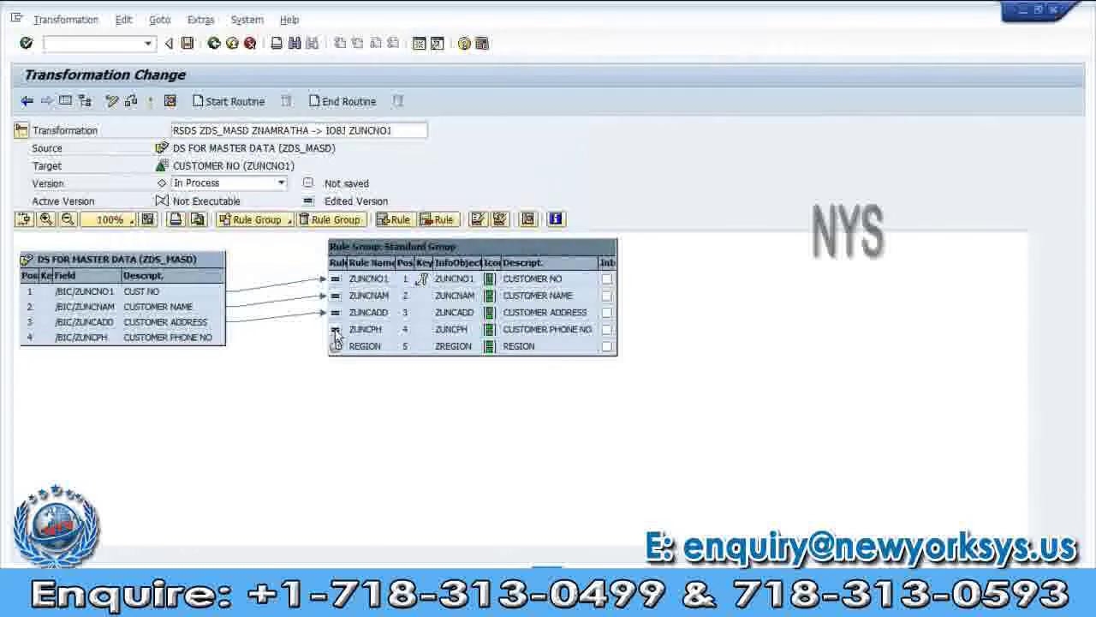
Open the rule details of ZUNCPH, set the rule type to No Transformation and transfer the values
click(337, 334)
right_click(338, 335)
click(371, 343)
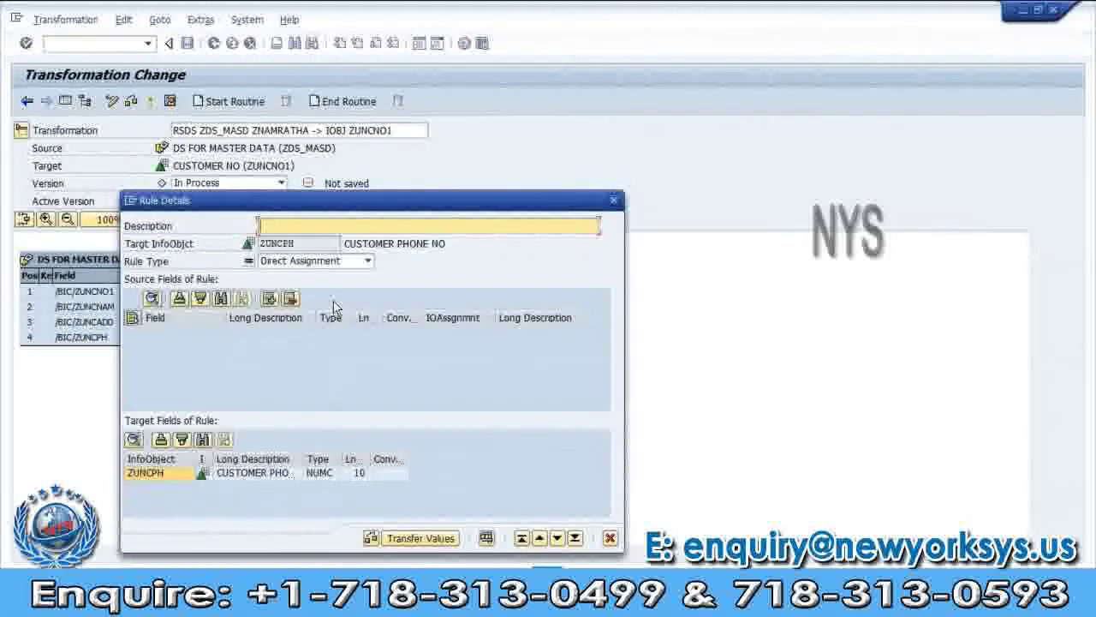
click(367, 261)
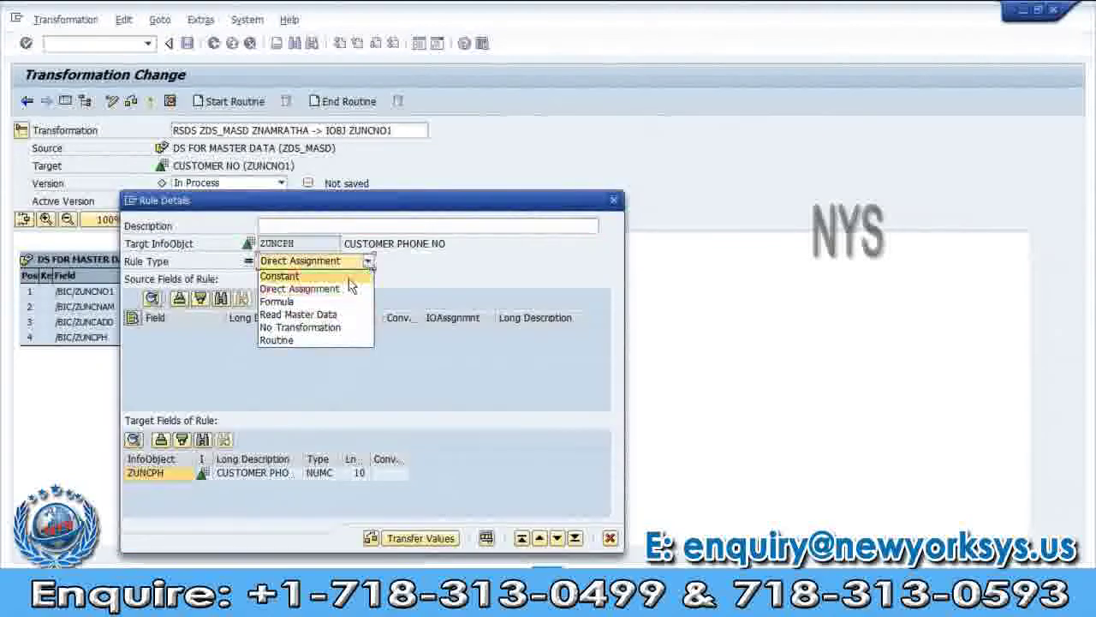
click(328, 327)
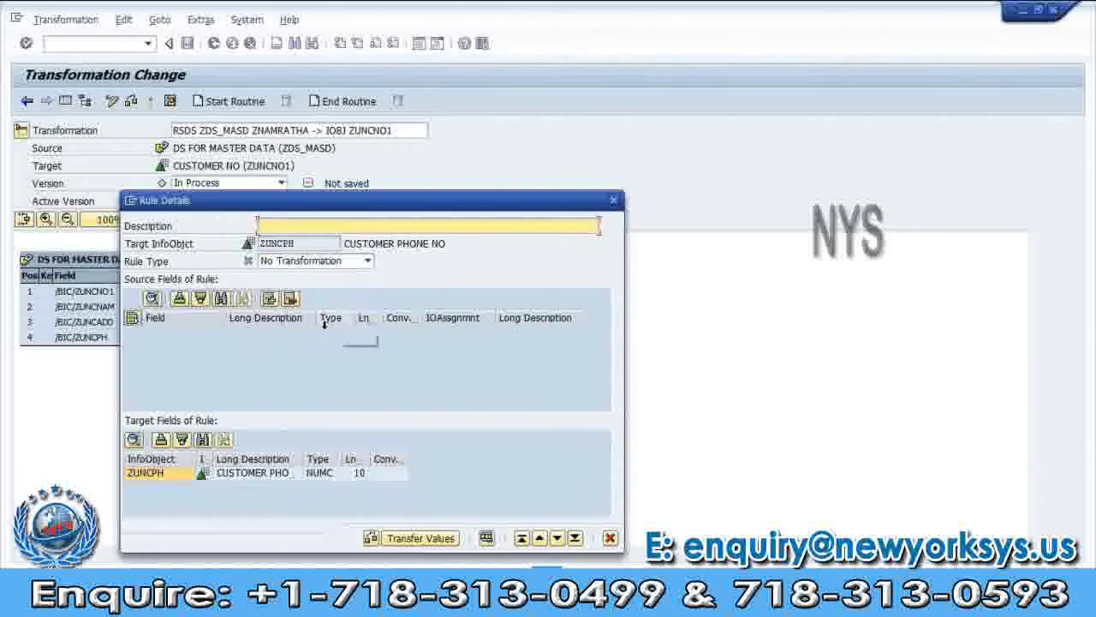
click(401, 541)
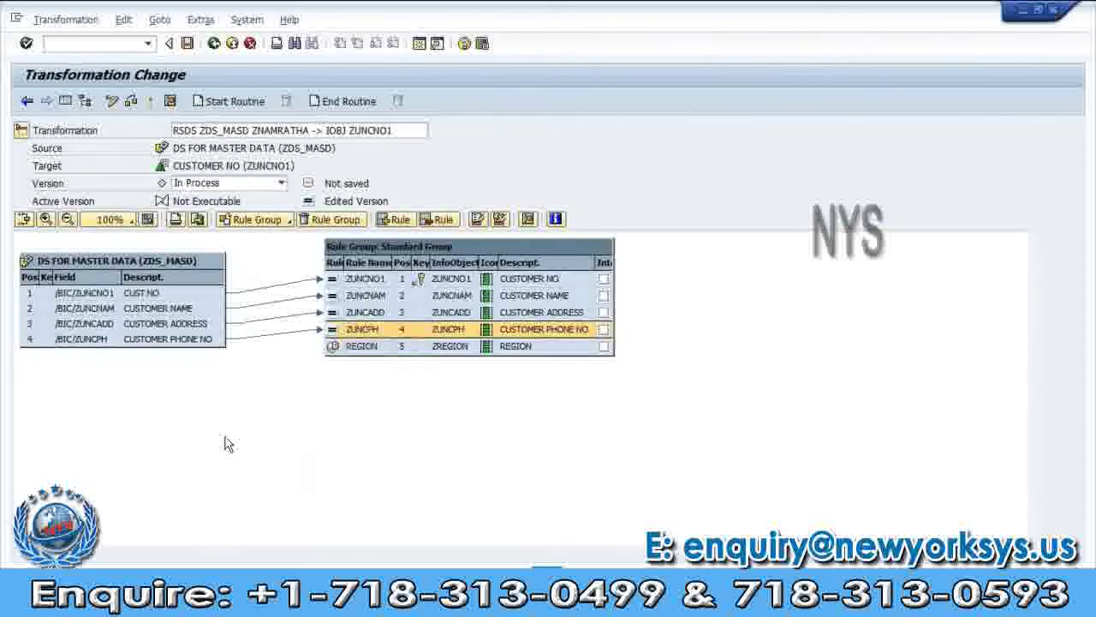
Recheck the rule types offered for ZUNCPH, close its rule details unchanged and activate the transformation
click(328, 261)
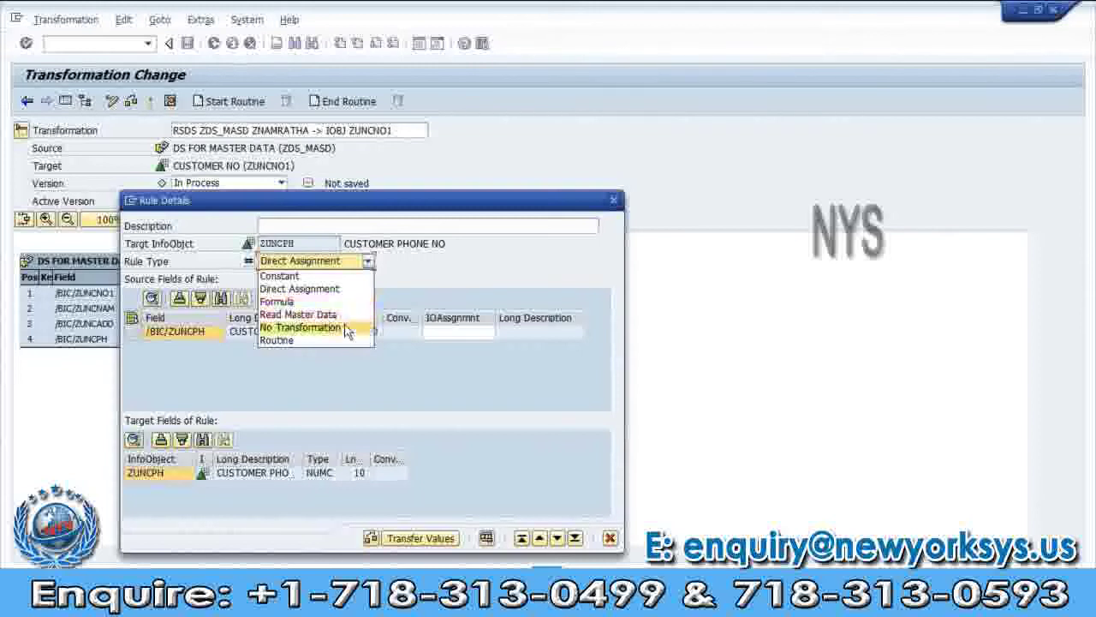
click(412, 281)
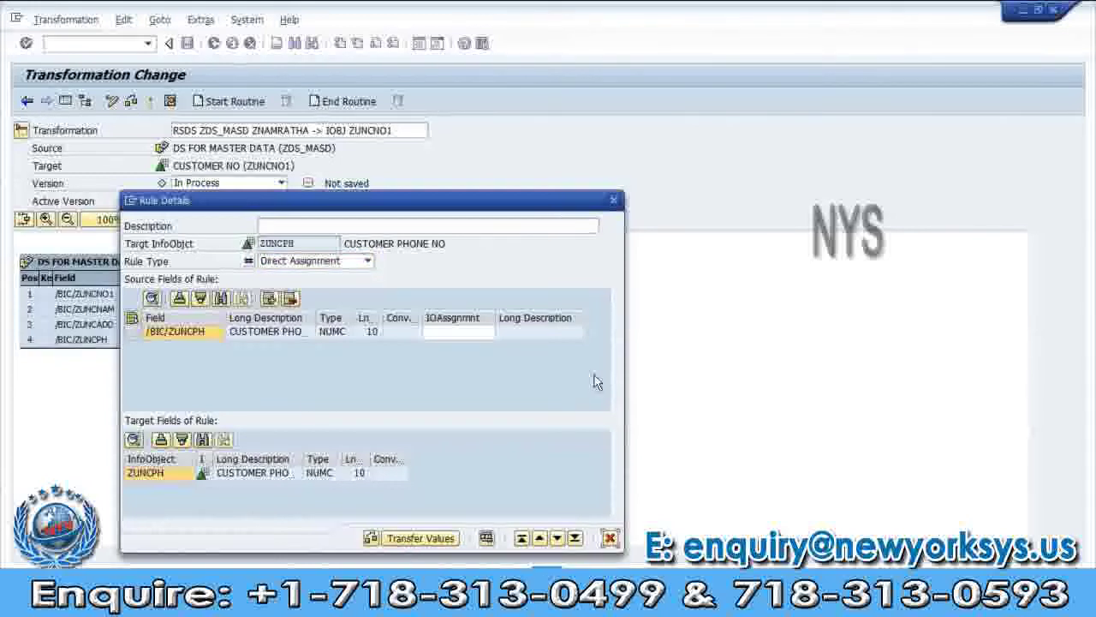
click(610, 538)
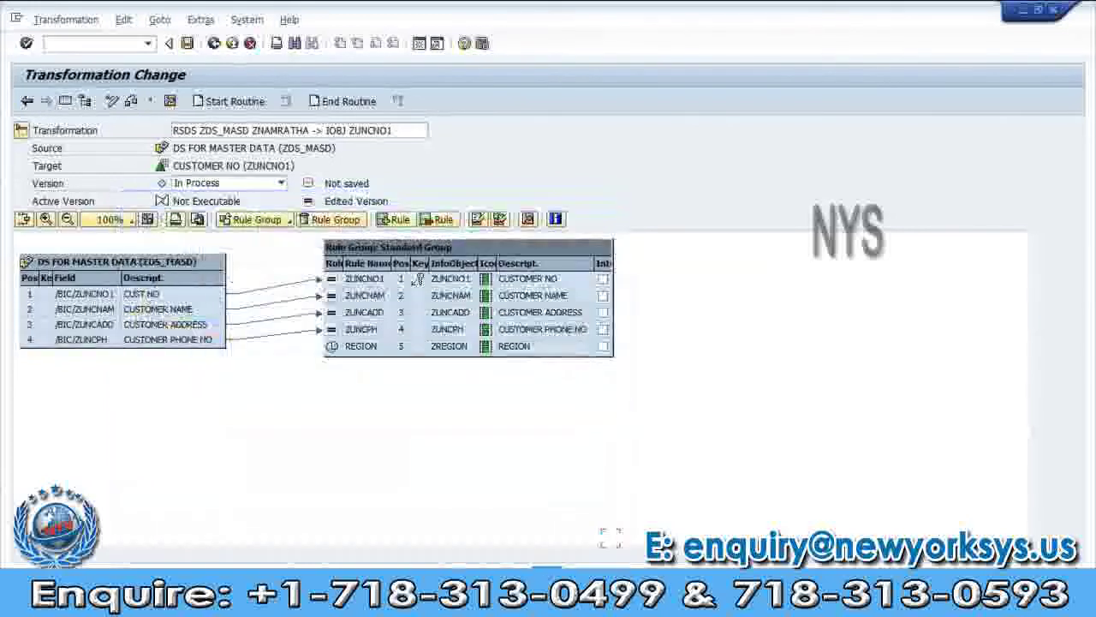
click(151, 103)
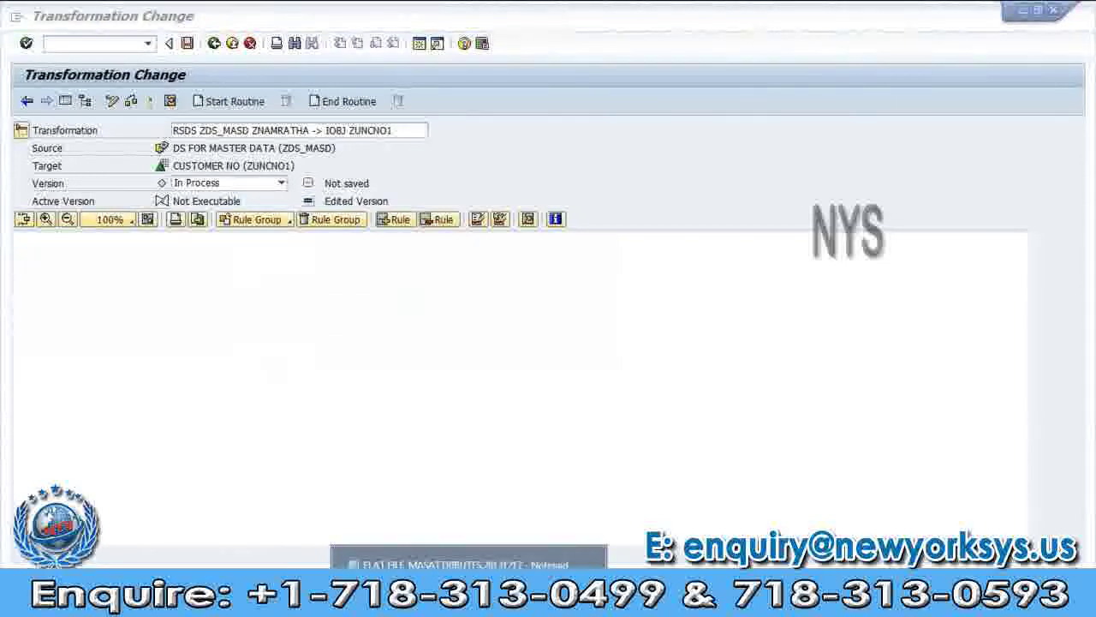
Switch to the Notepad notes and add an info package subheading below the PACKAGE AND DTP heading of section 6
click(428, 556)
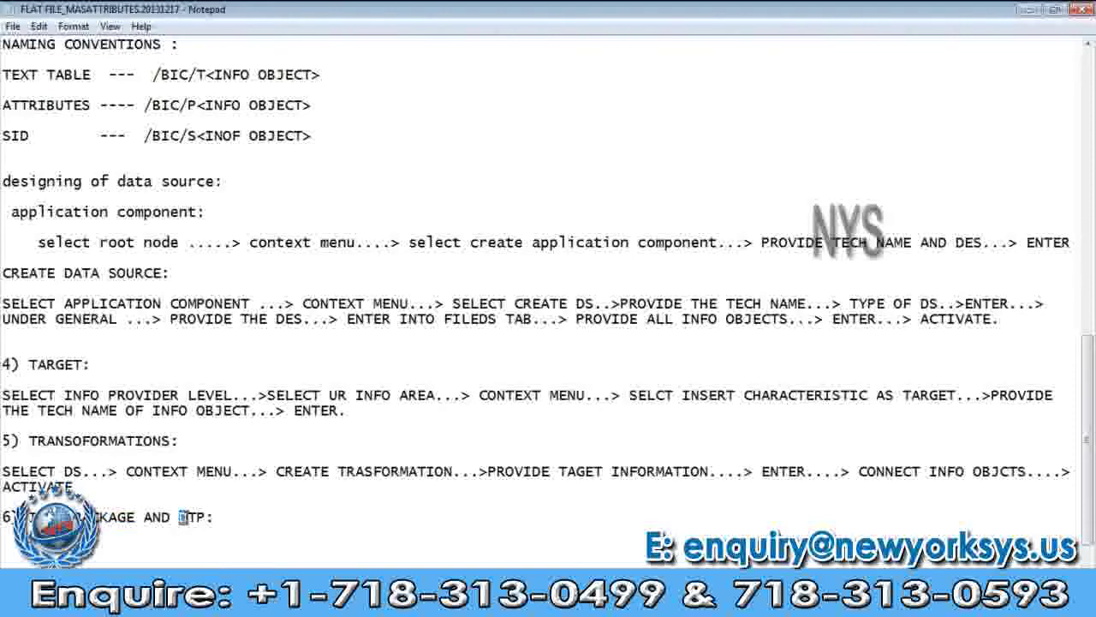
drag(179, 517, 207, 516)
drag(73, 516, 207, 516)
click(150, 535)
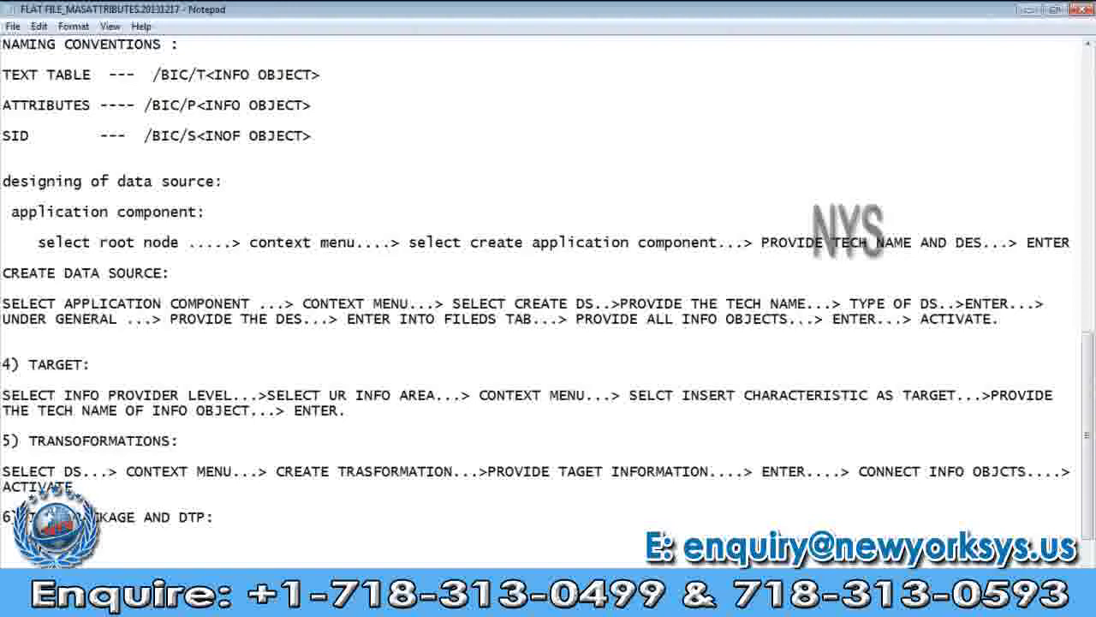
text(PACKAG)
text(E)
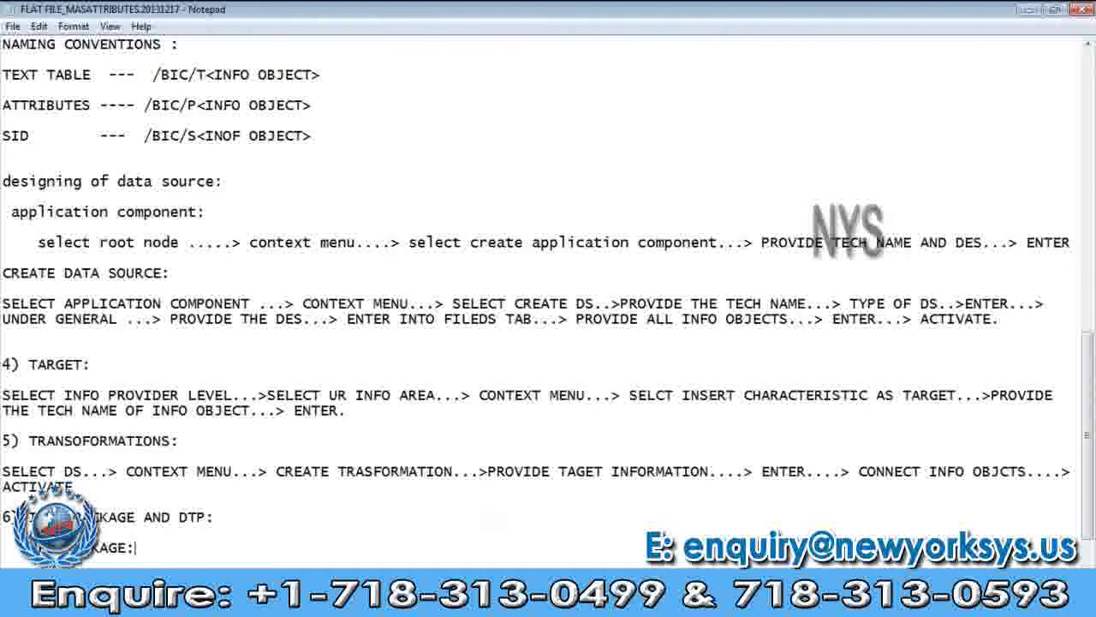
drag(14, 553, 220, 554)
click(220, 552)
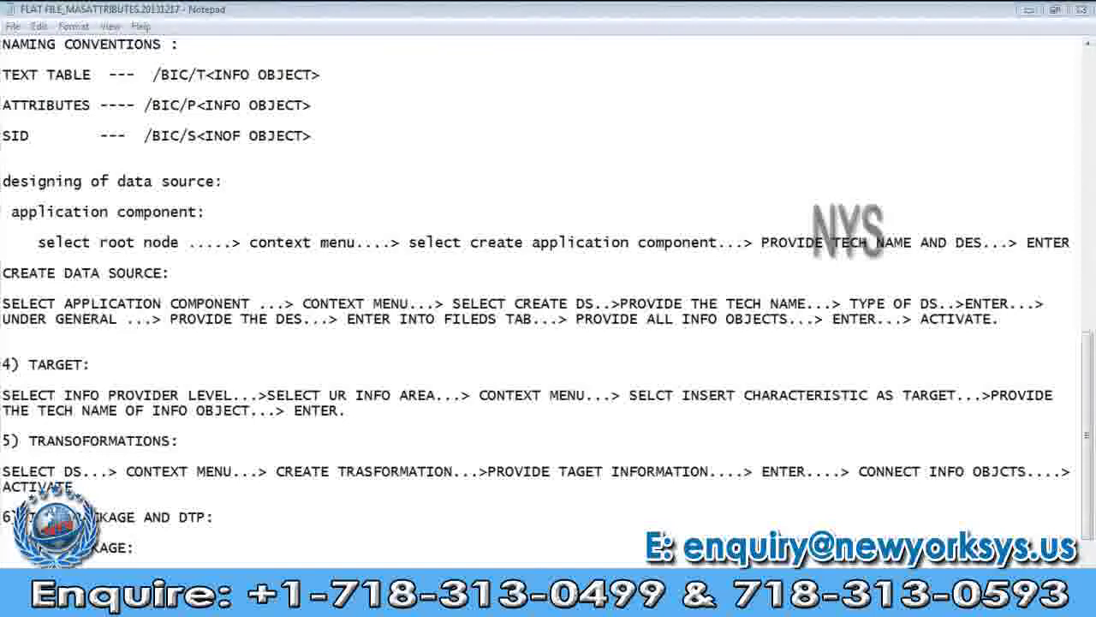
Switch back to SAP, leave the transformation and show the actions available for DataSource ZDS_MASD in the DataSources tree
mouse_move(270, 609)
click(265, 564)
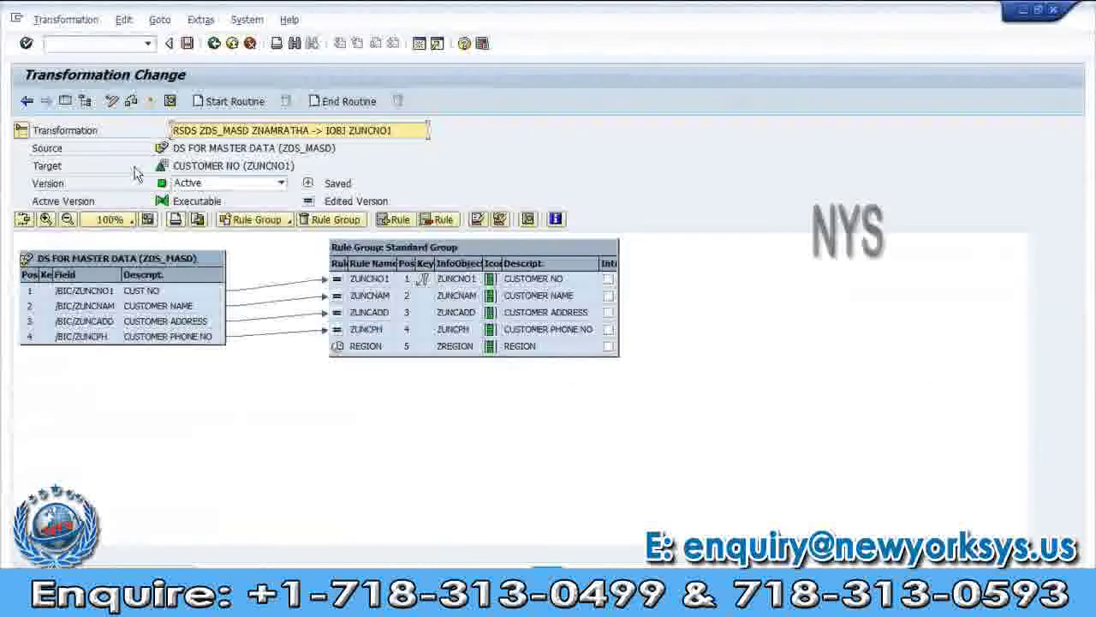
click(221, 43)
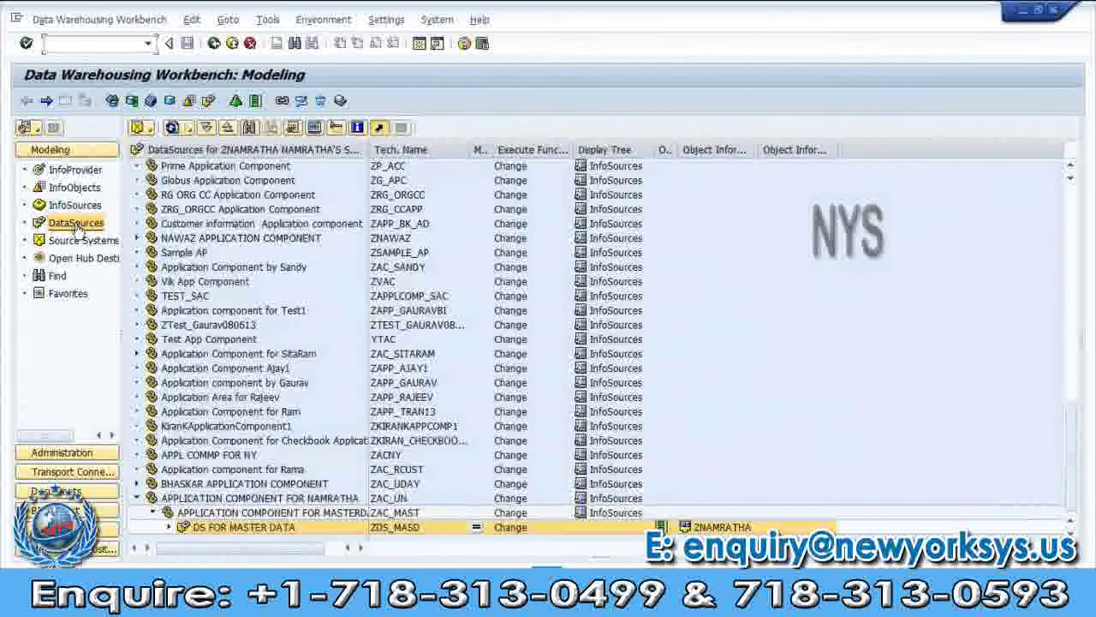
right_click(248, 526)
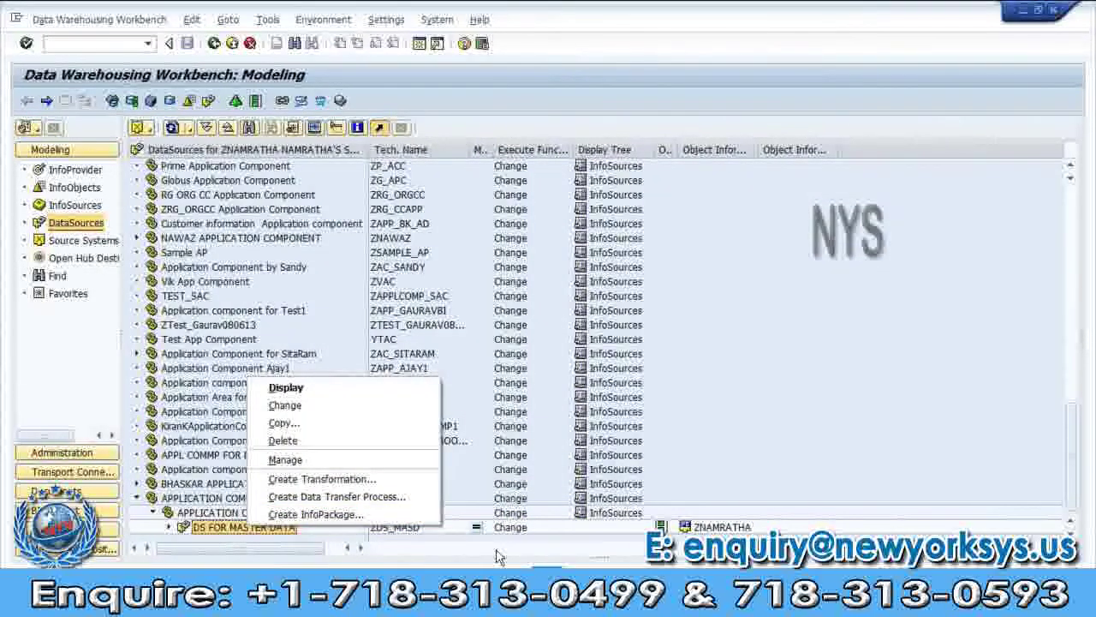
Switch to Notepad and complete the info package line with "SELECT DS...> CONTEXT MENU...> CREATE INFO PACKAGE"
mouse_move(518, 604)
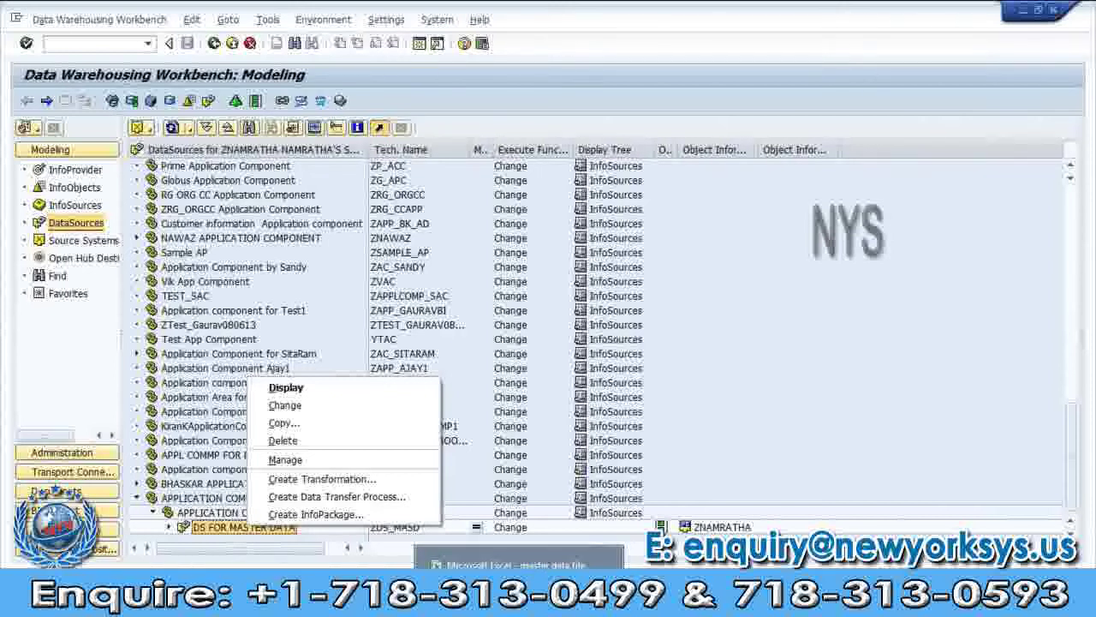
key(alt+Tab)
text(ELECT D)
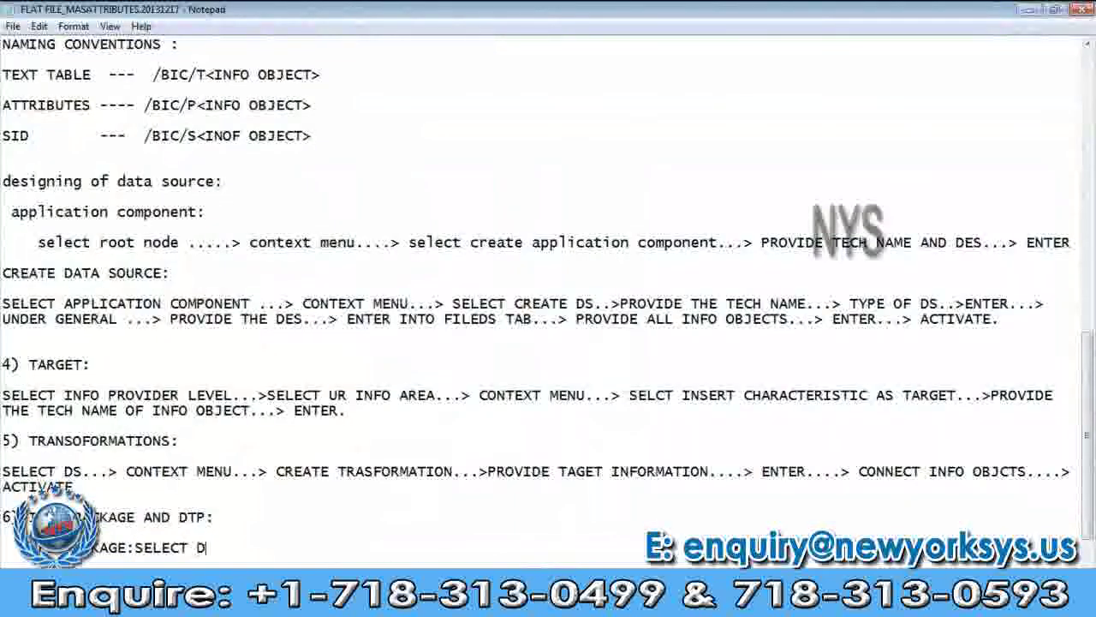
text(S/)
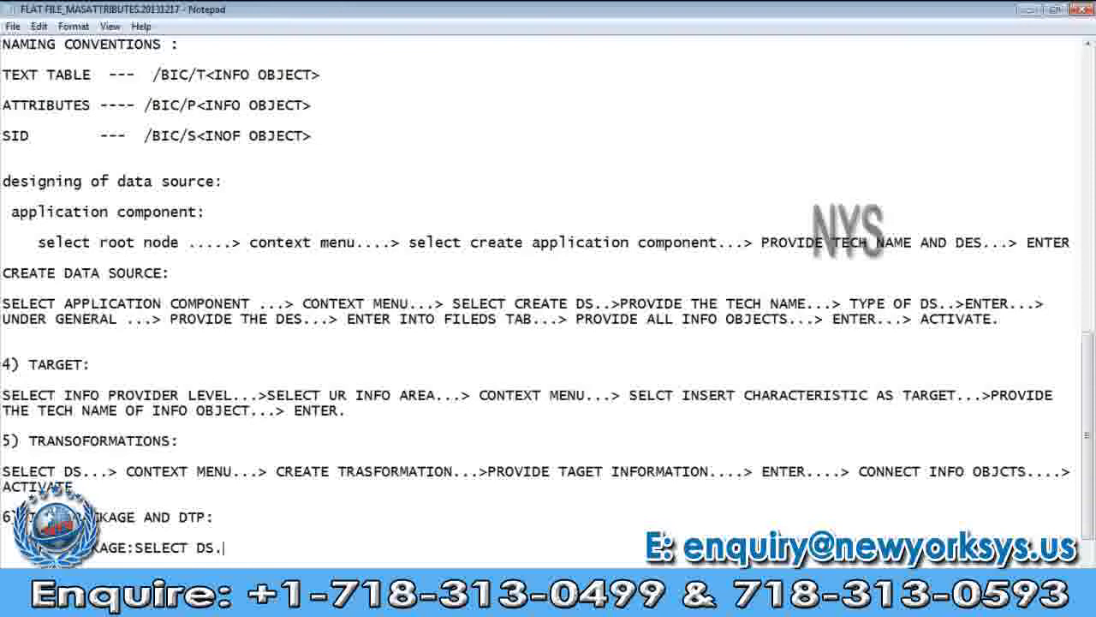
text(..> CONTEXT )
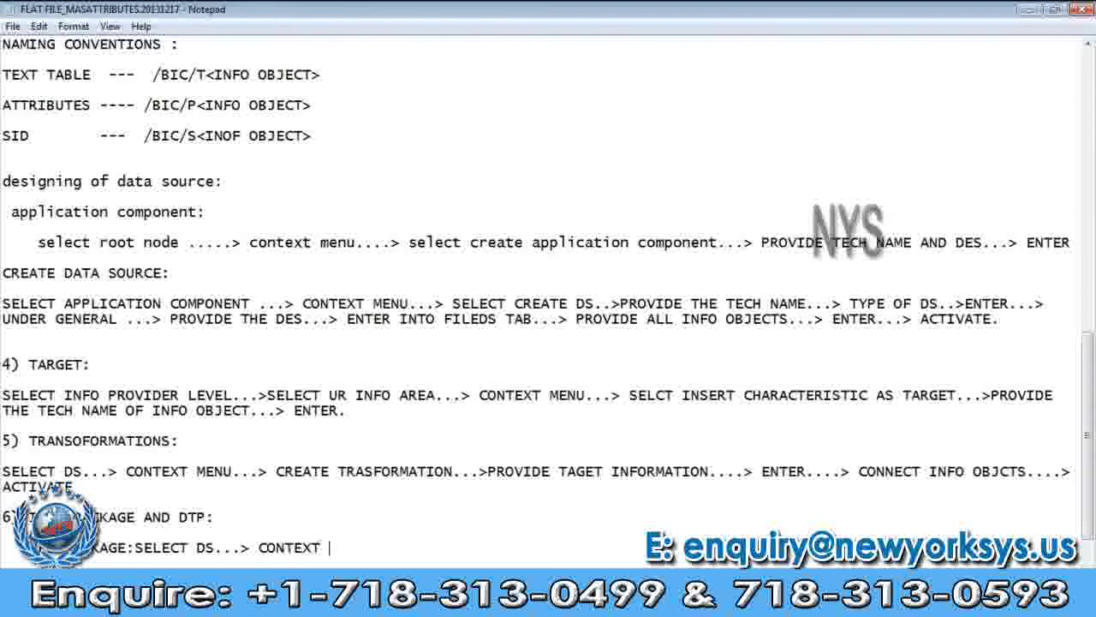
text(MENY)
text(U...>)
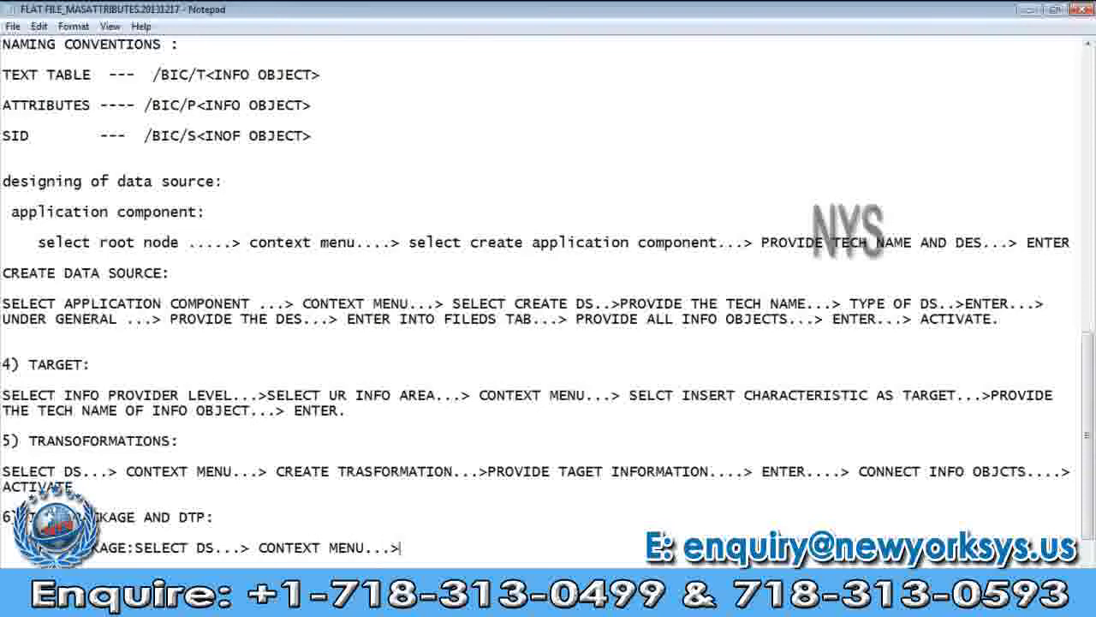
text( CREATE )
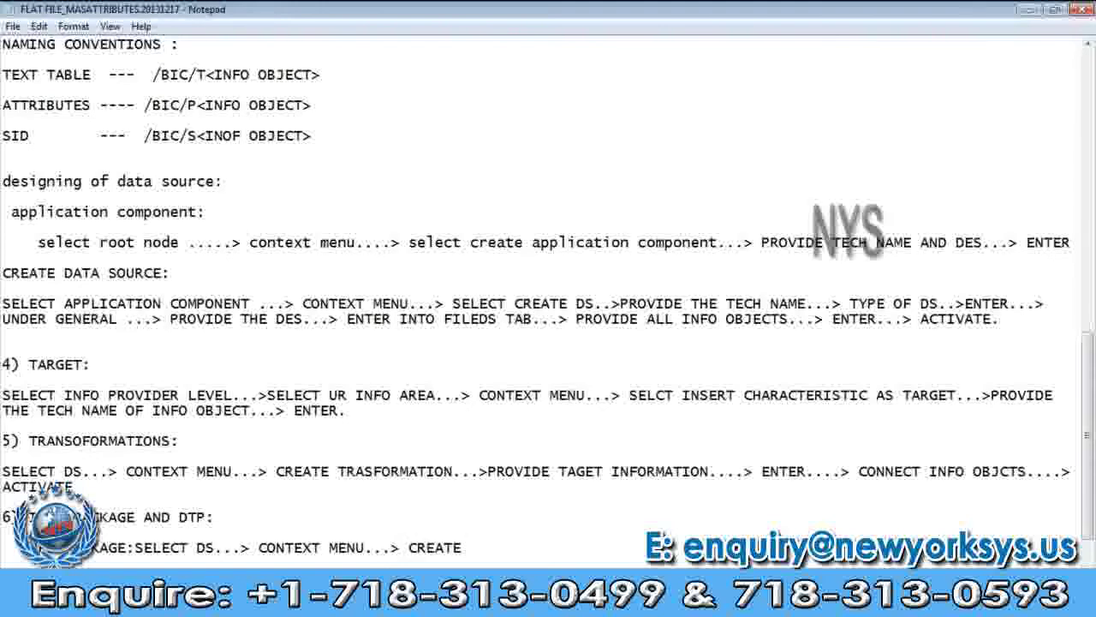
text(INFO PAC)
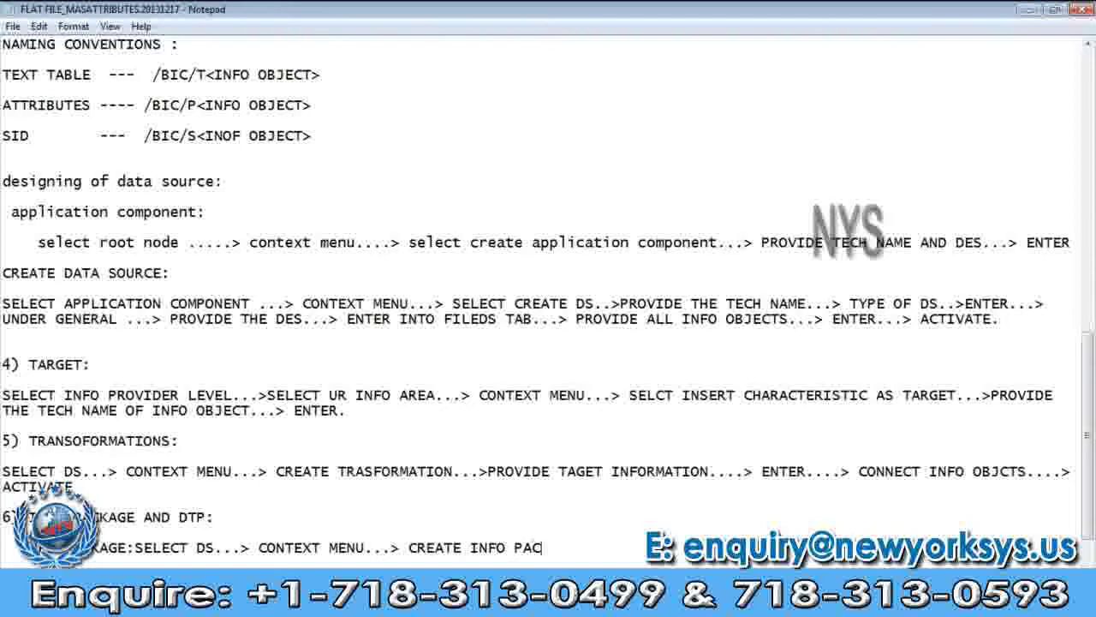
text(KAGE)
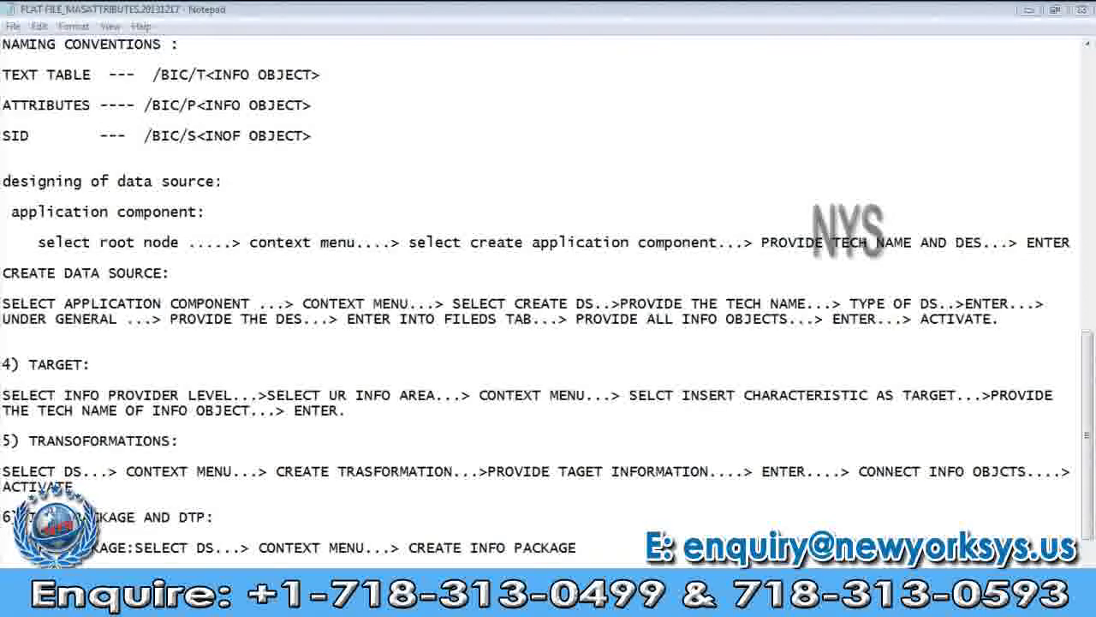
Switch back to SAP, create an InfoPackage described LOAD DATA TO PSA for DataSource ZDS_MASD and save it
mouse_move(270, 603)
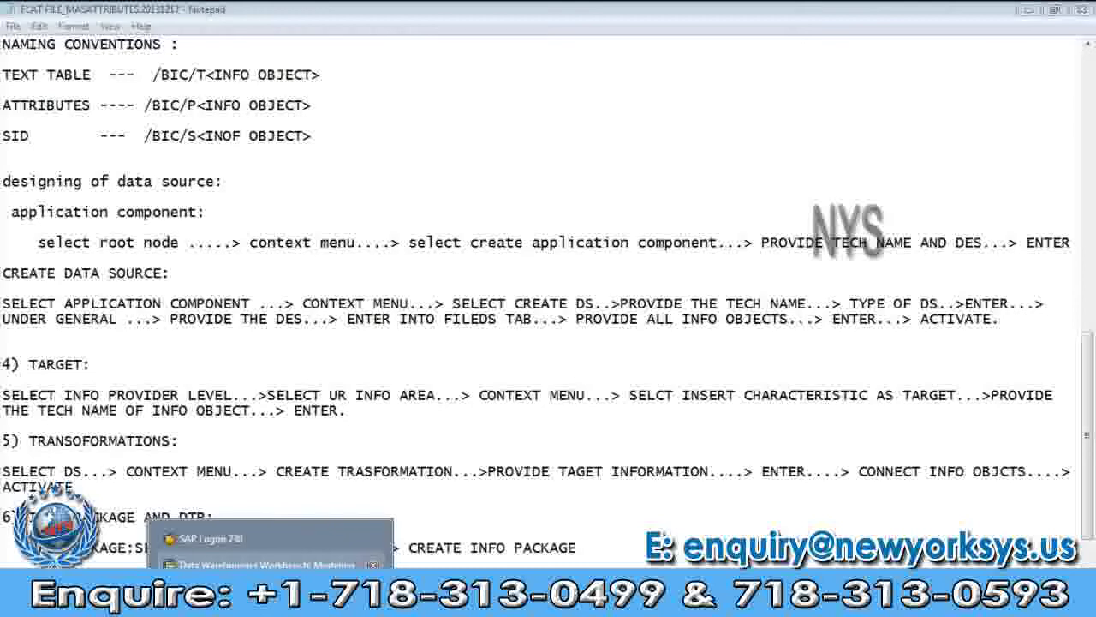
click(257, 565)
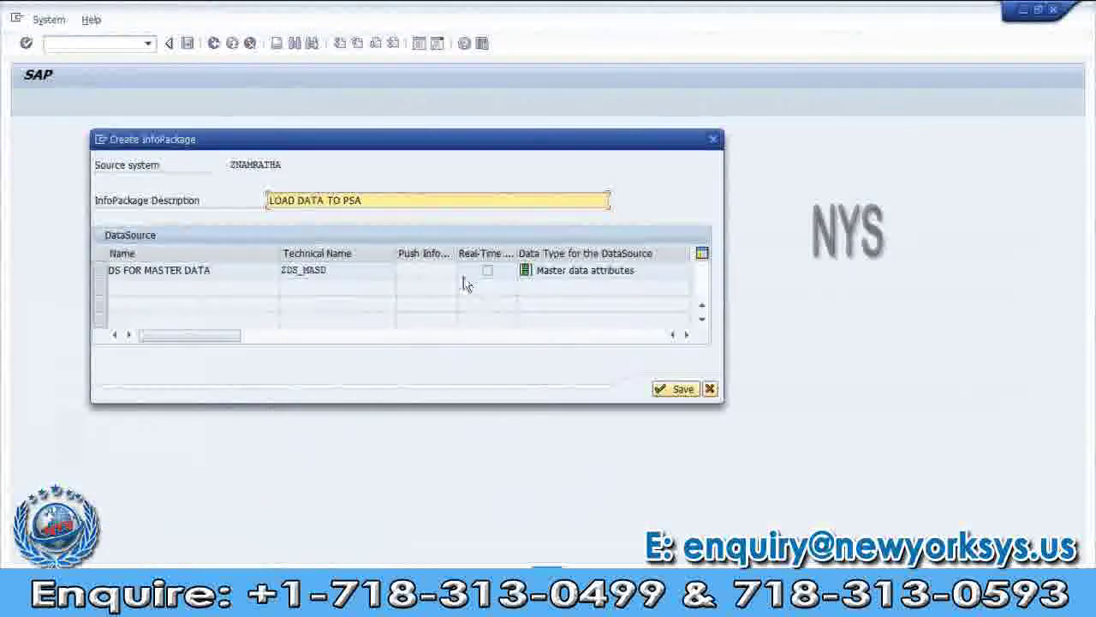
click(682, 390)
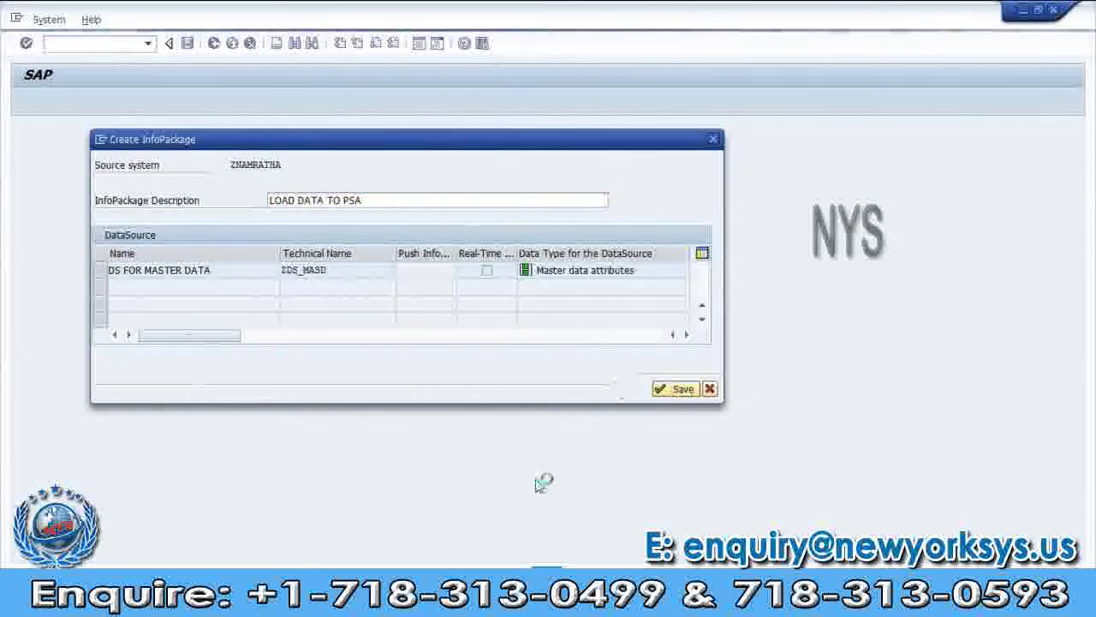
Append "...>PROVIDE" to the info package line in Notepad, and show the new InfoPackage in SAP without the navigation tree
click(514, 555)
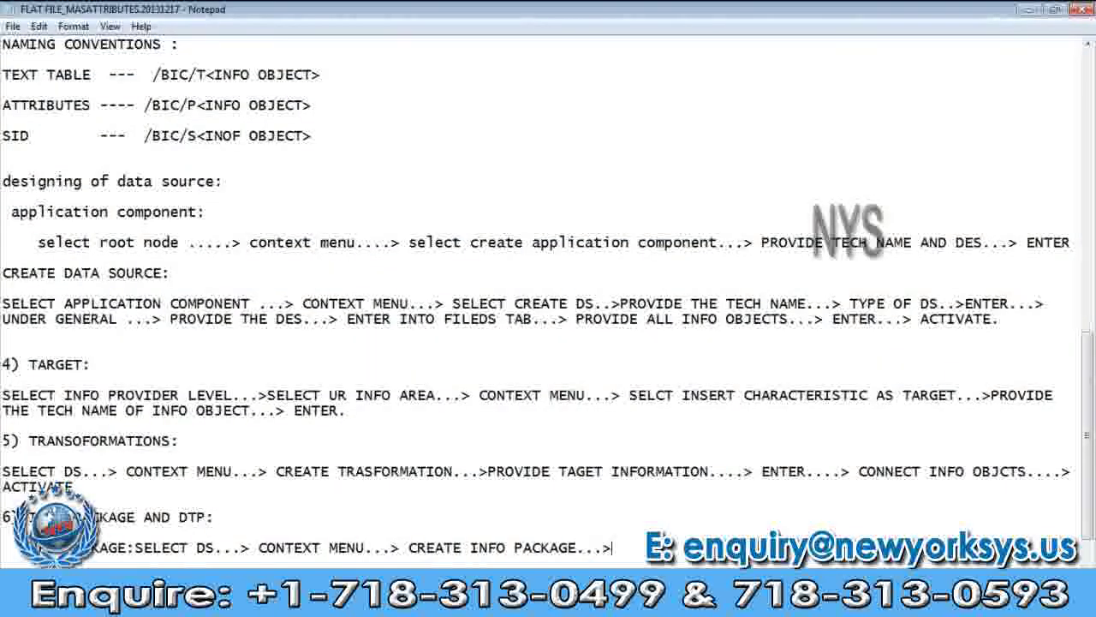
text(PROVIDE)
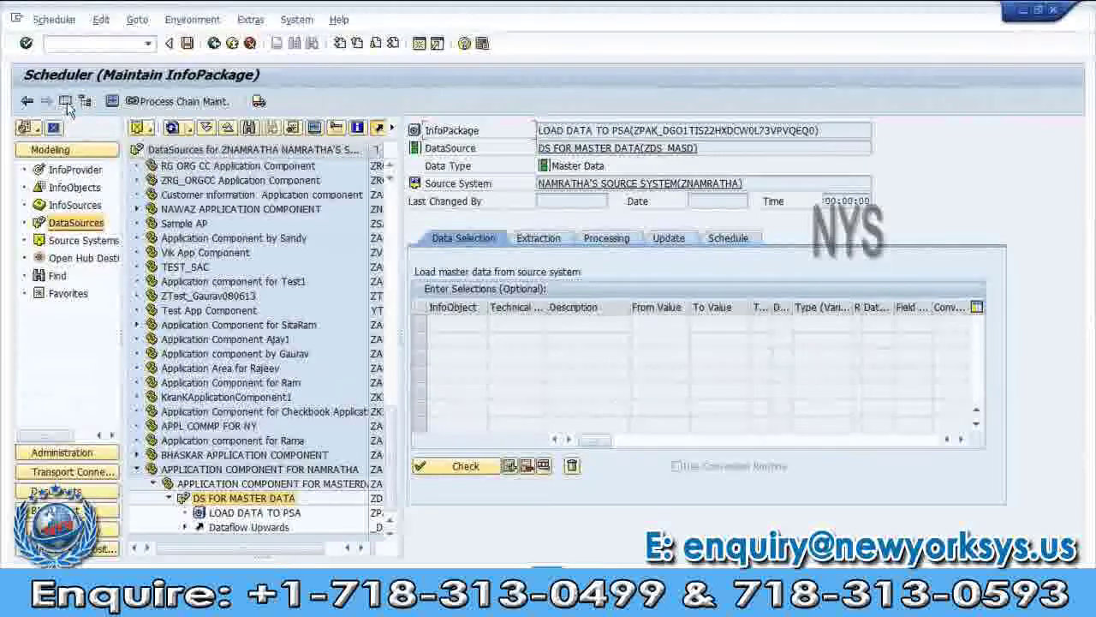
click(66, 102)
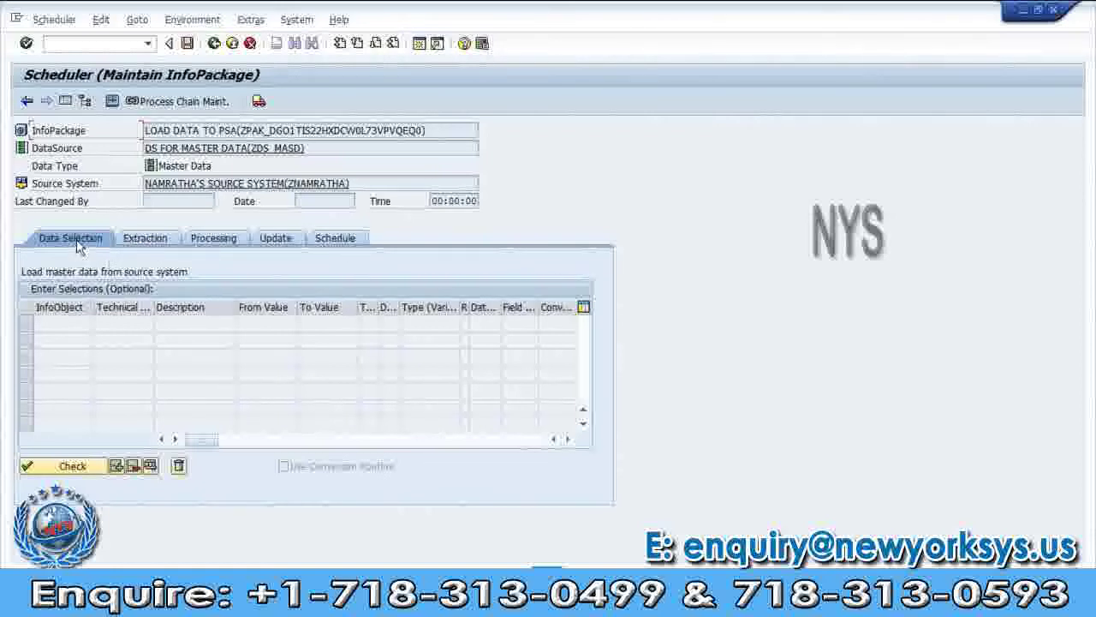
Set the InfoPackage's extraction file name to master data file.csv from the desktop
click(135, 243)
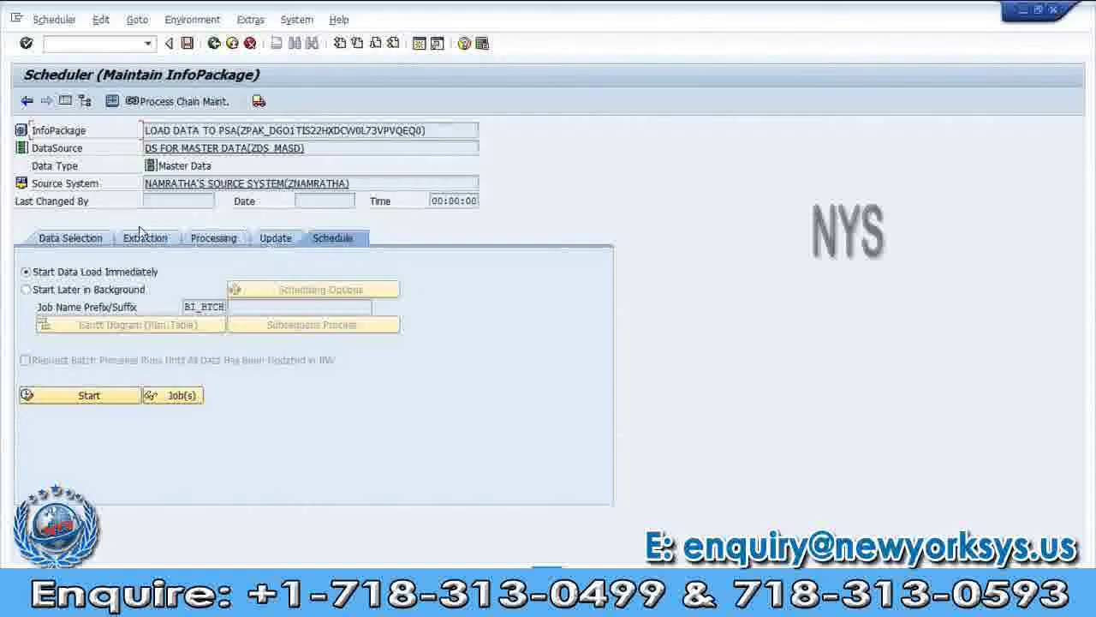
click(141, 240)
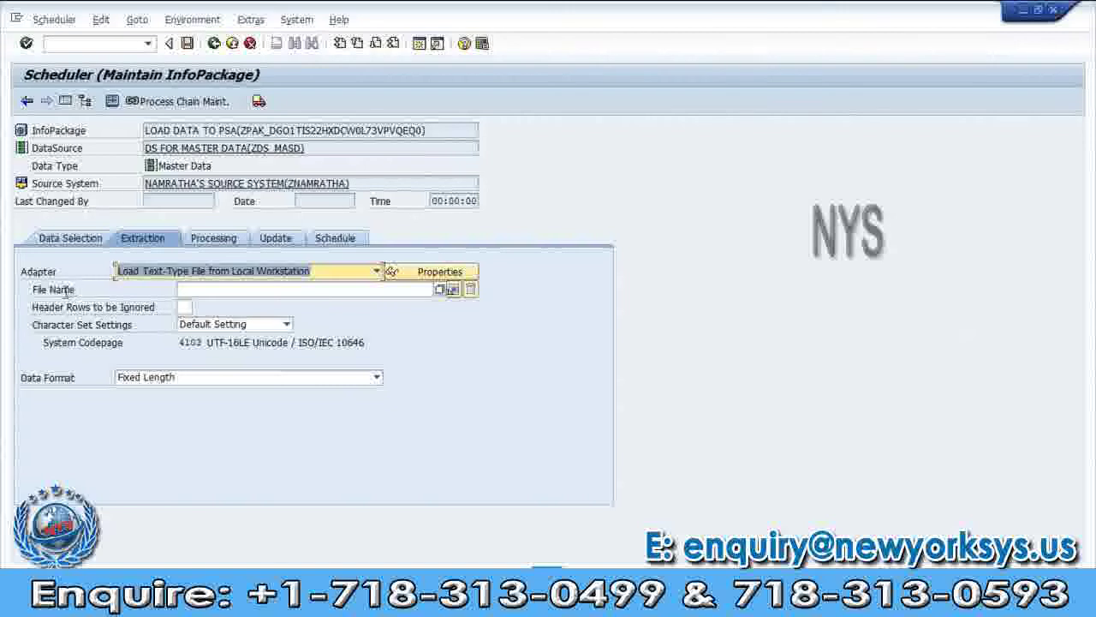
click(441, 291)
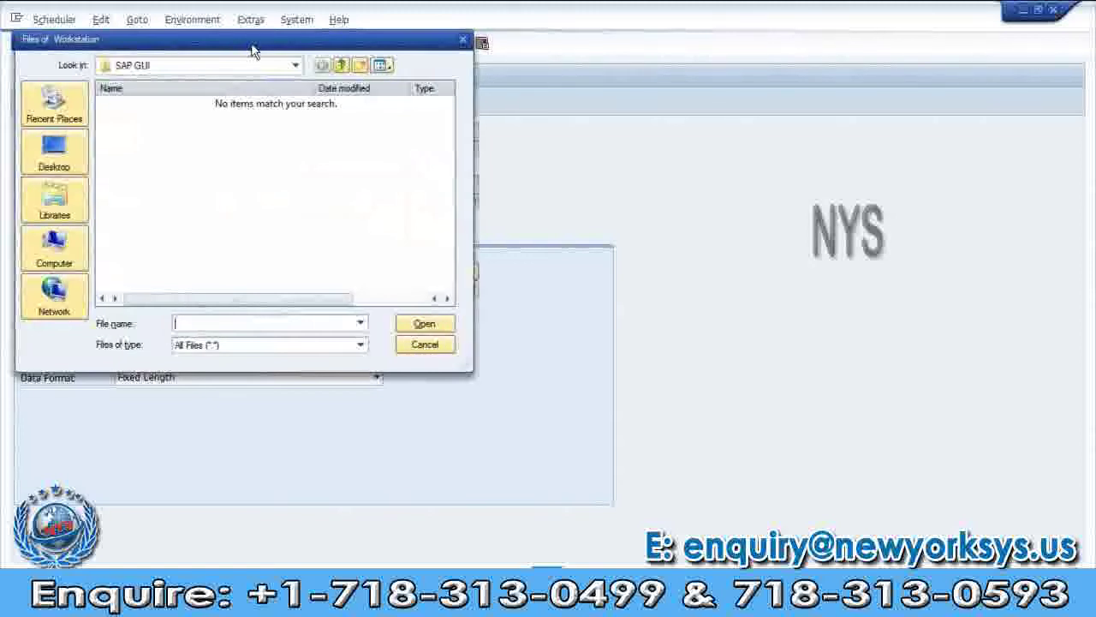
drag(246, 49, 345, 43)
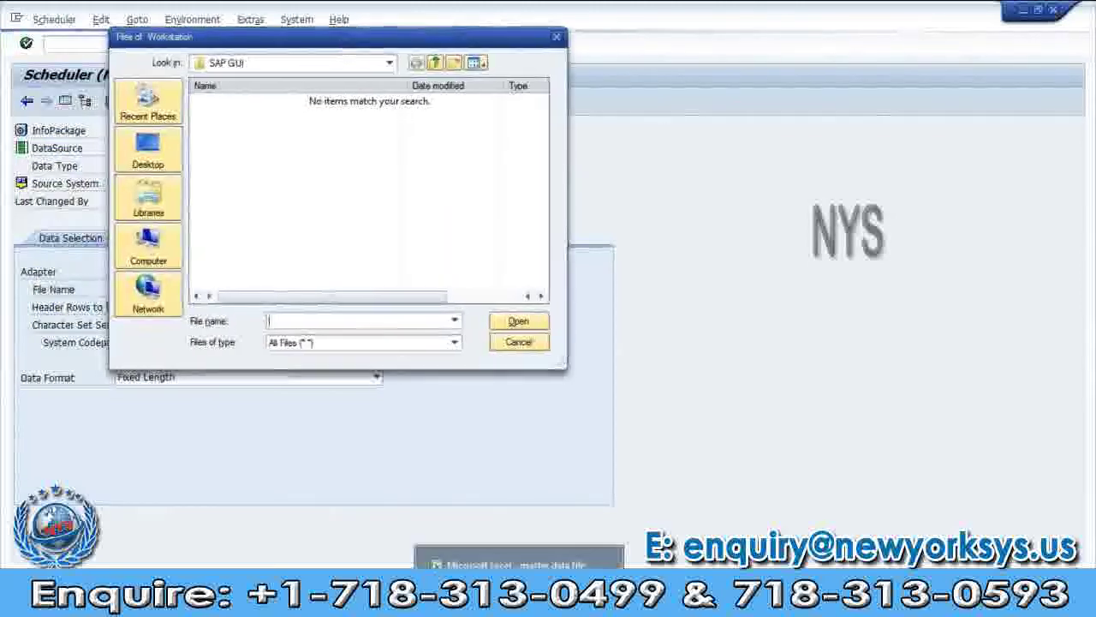
mouse_move(518, 604)
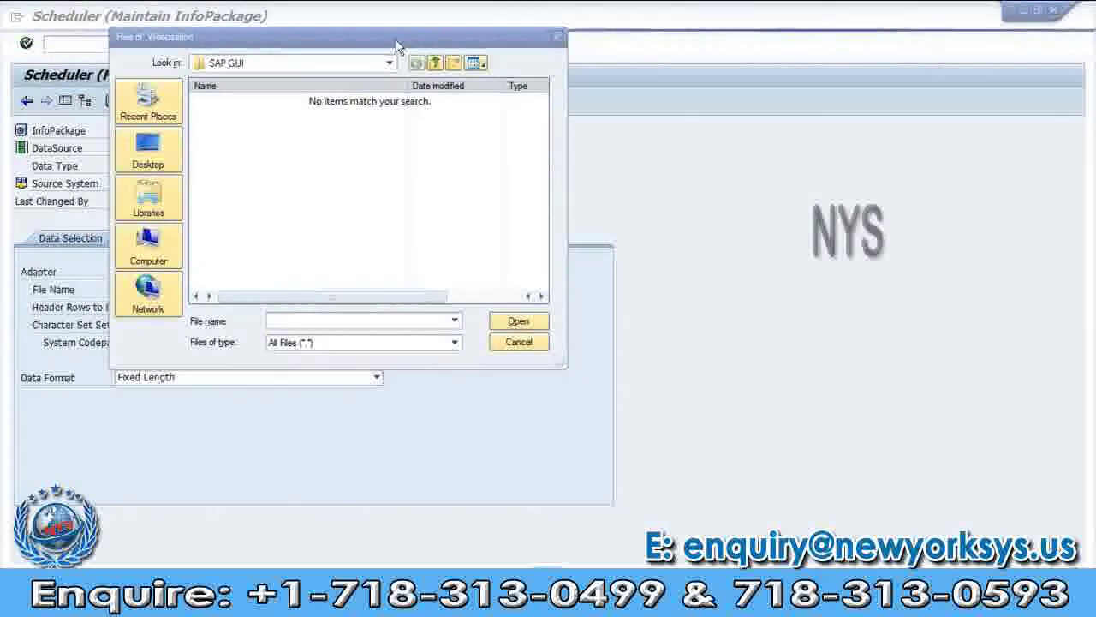
click(159, 156)
click(543, 264)
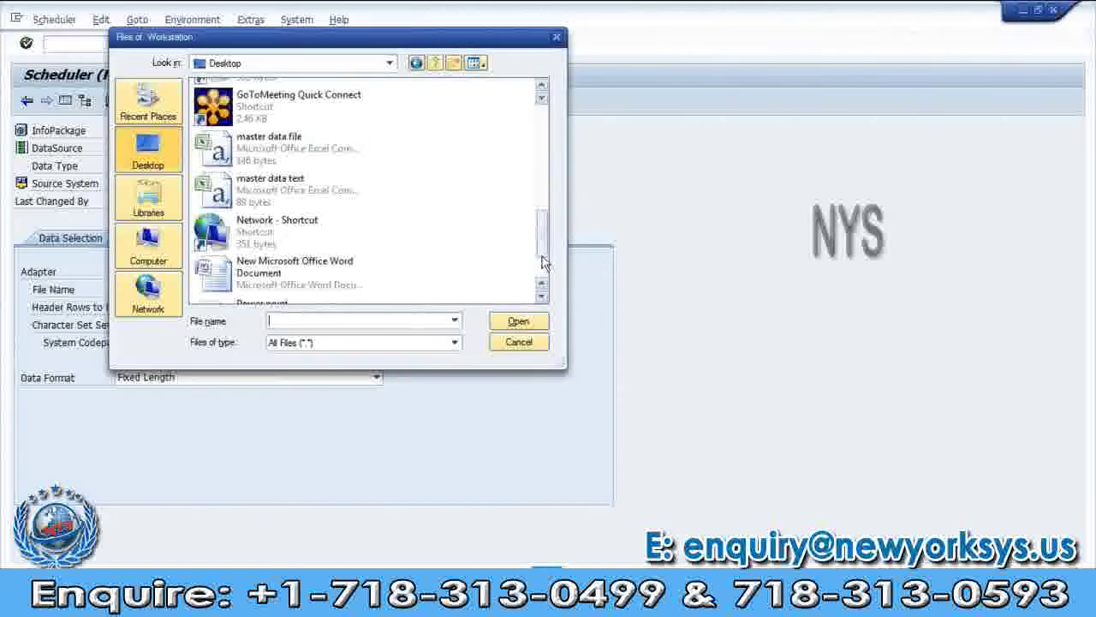
click(322, 152)
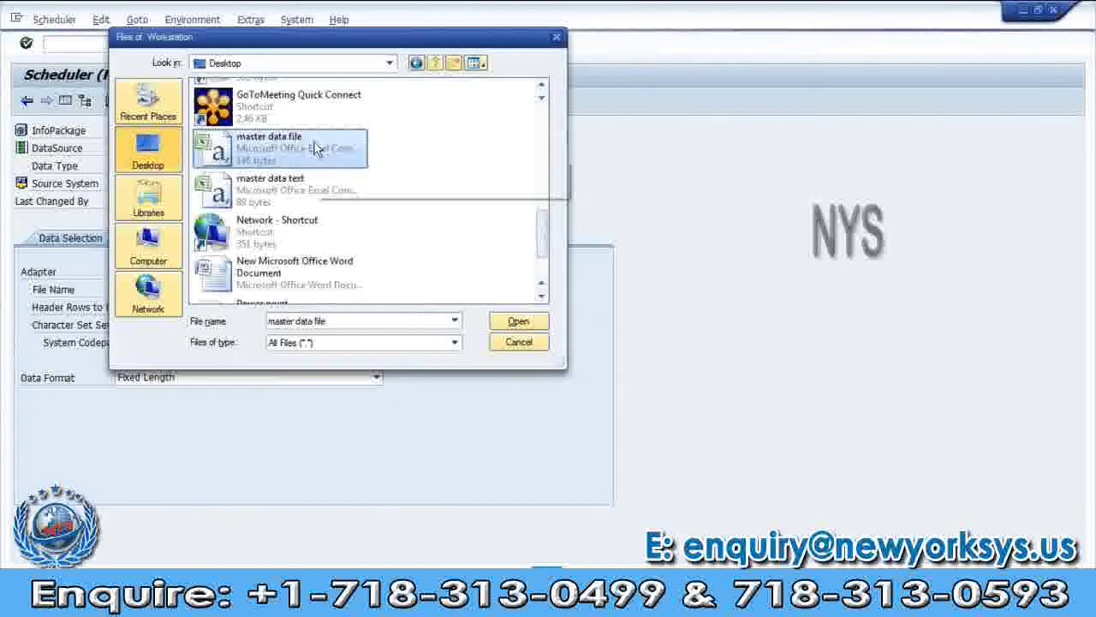
click(514, 322)
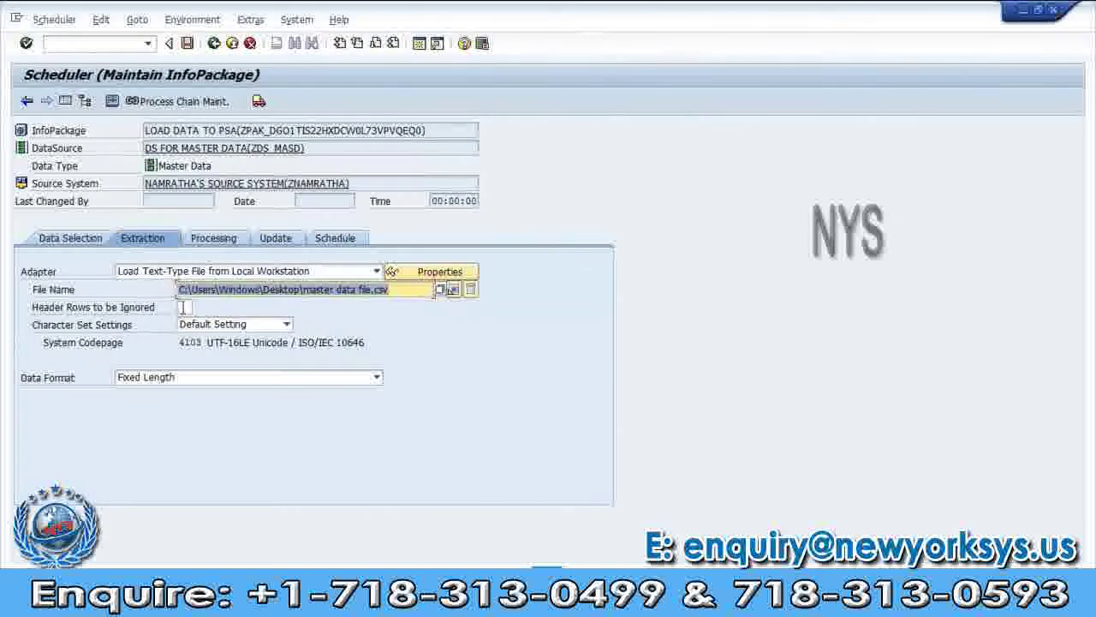
Set the header rows to be ignored to 1, checking the header row of the desktop's master data file in Excel before returning to SAP
click(183, 308)
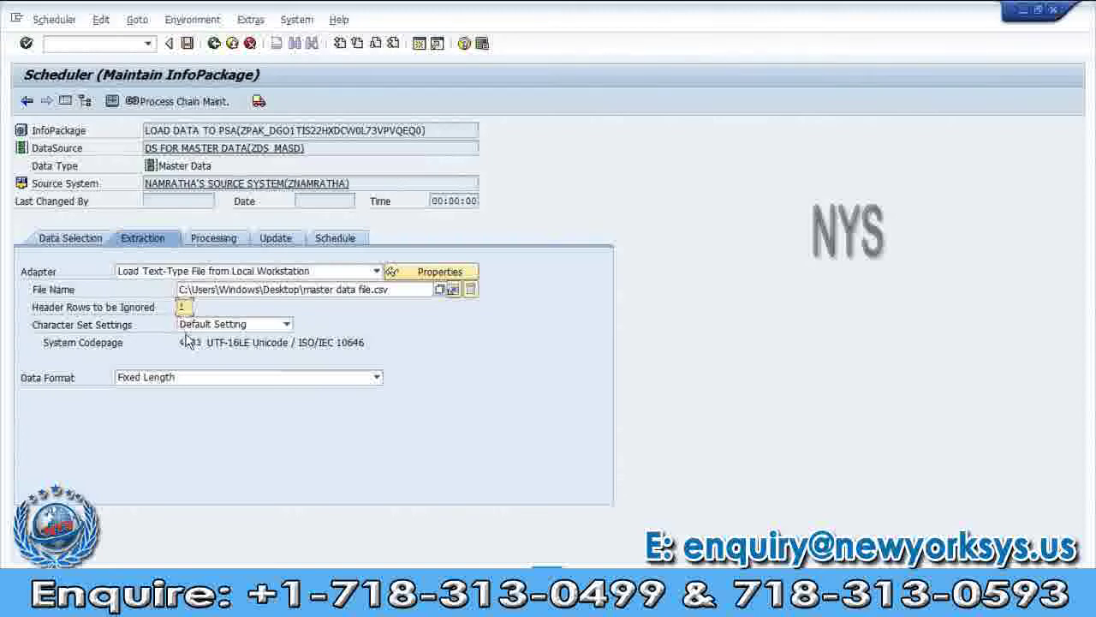
mouse_move(469, 603)
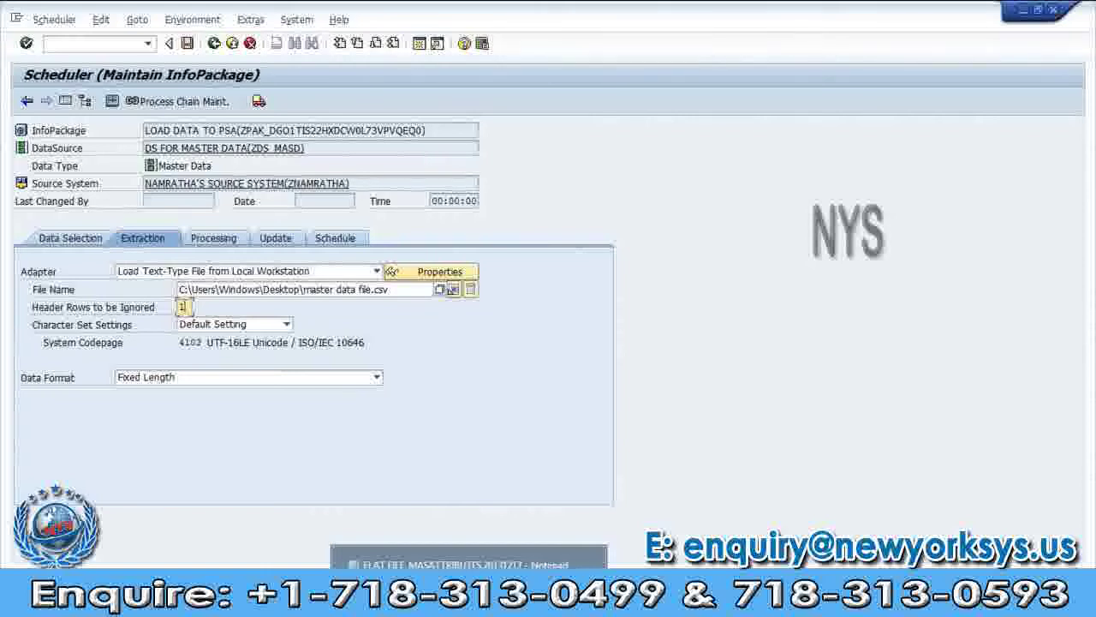
key(super+d)
right_click(539, 294)
key(Escape)
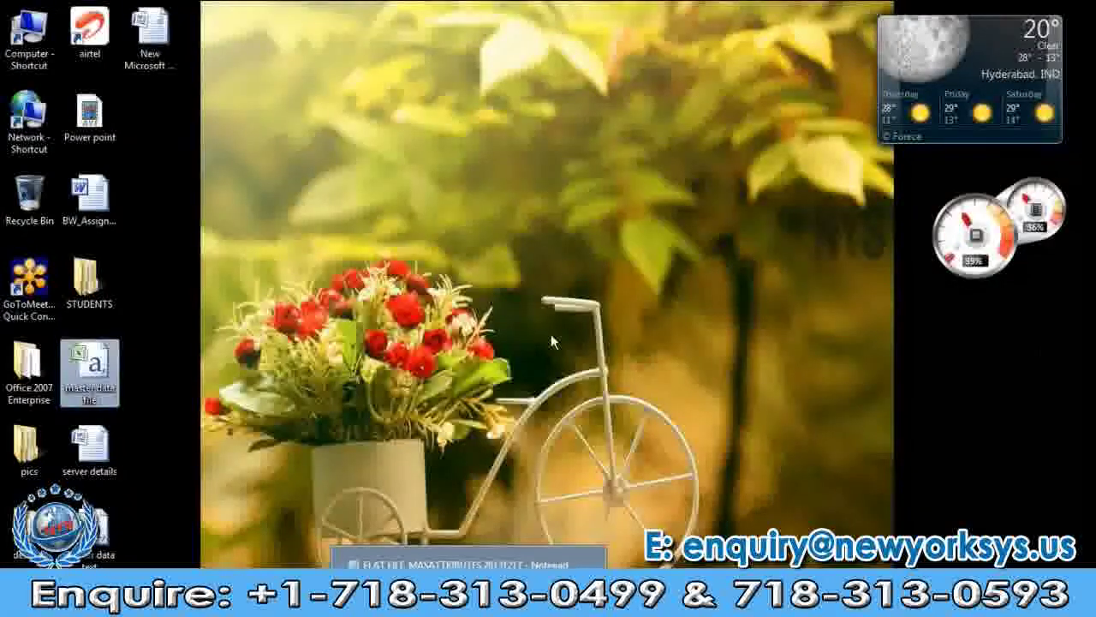
double_click(109, 367)
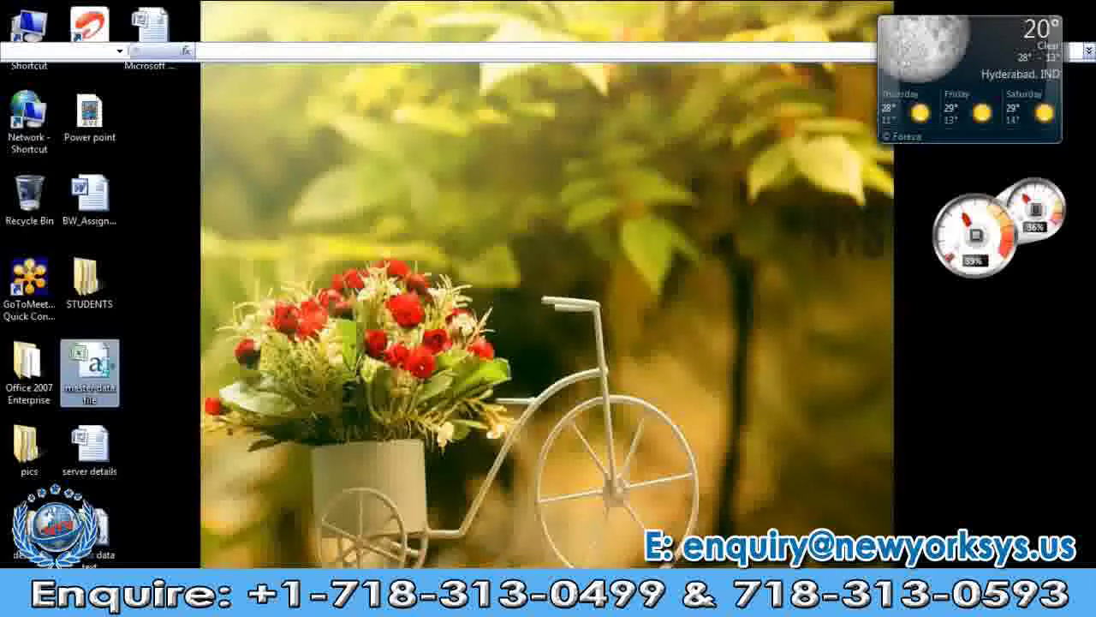
drag(34, 86, 201, 86)
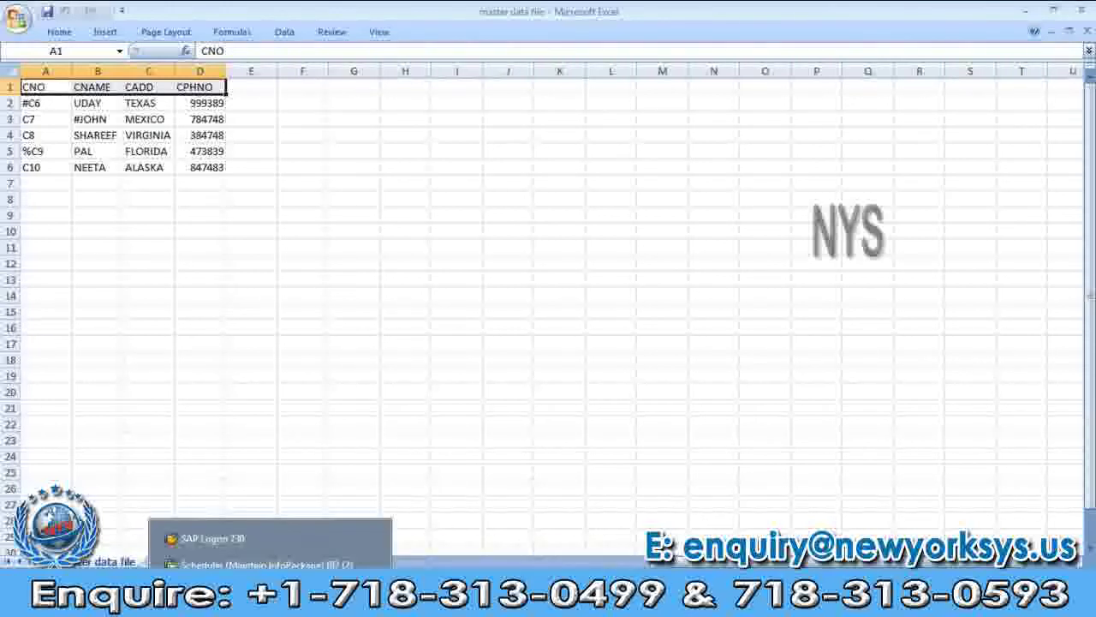
click(223, 494)
text(1)
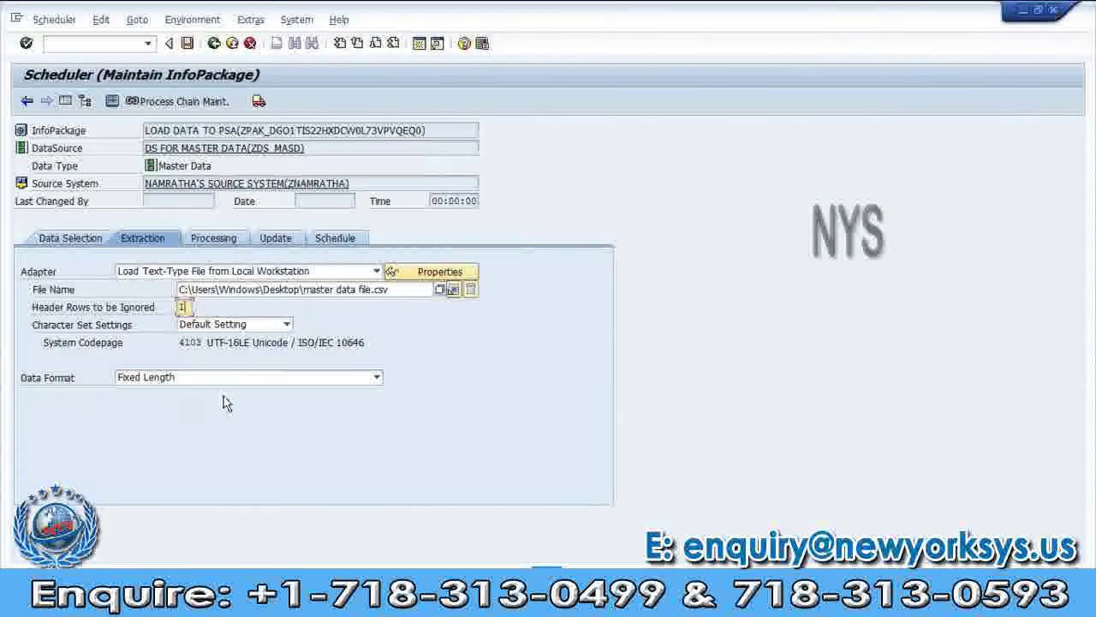
Set the data format to Separated with Separator (for Example, CSV) with a comma as the data separator
click(377, 380)
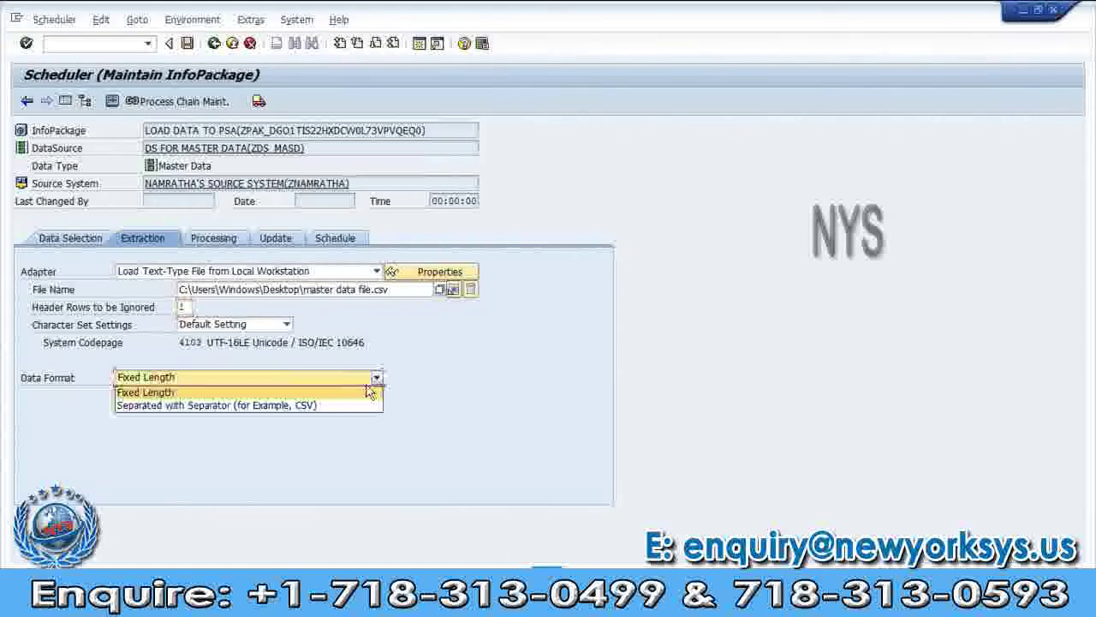
click(310, 409)
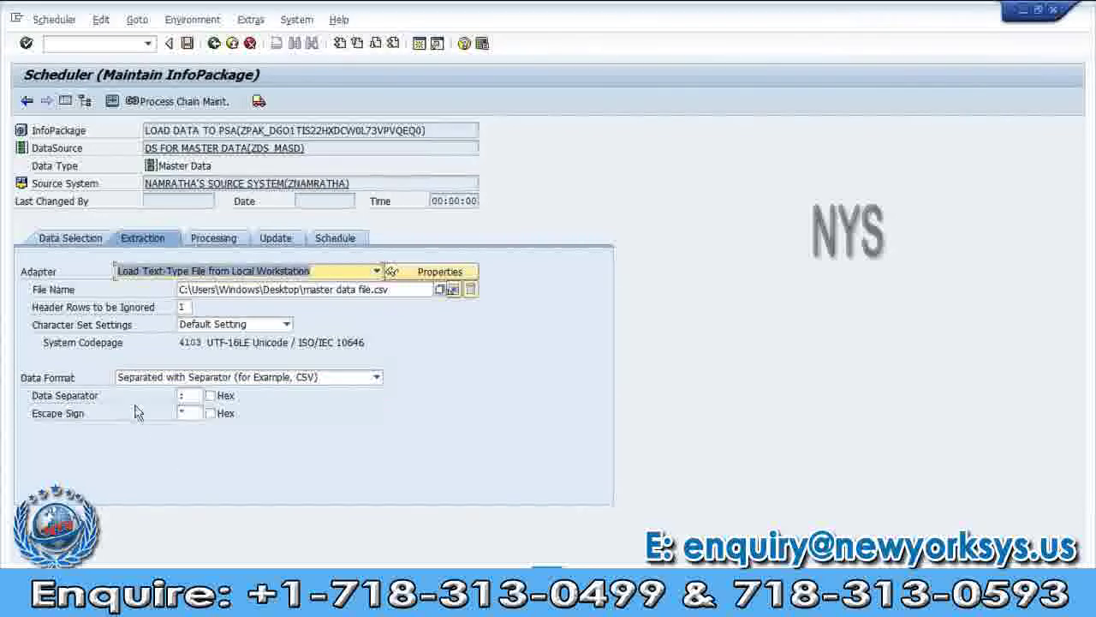
click(188, 396)
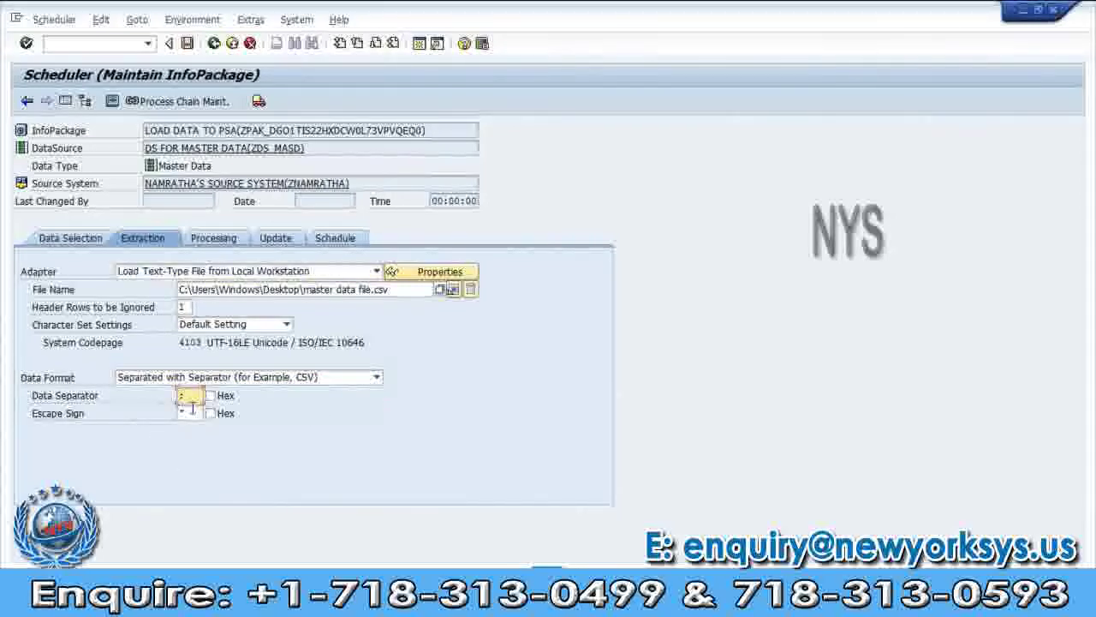
text(,)
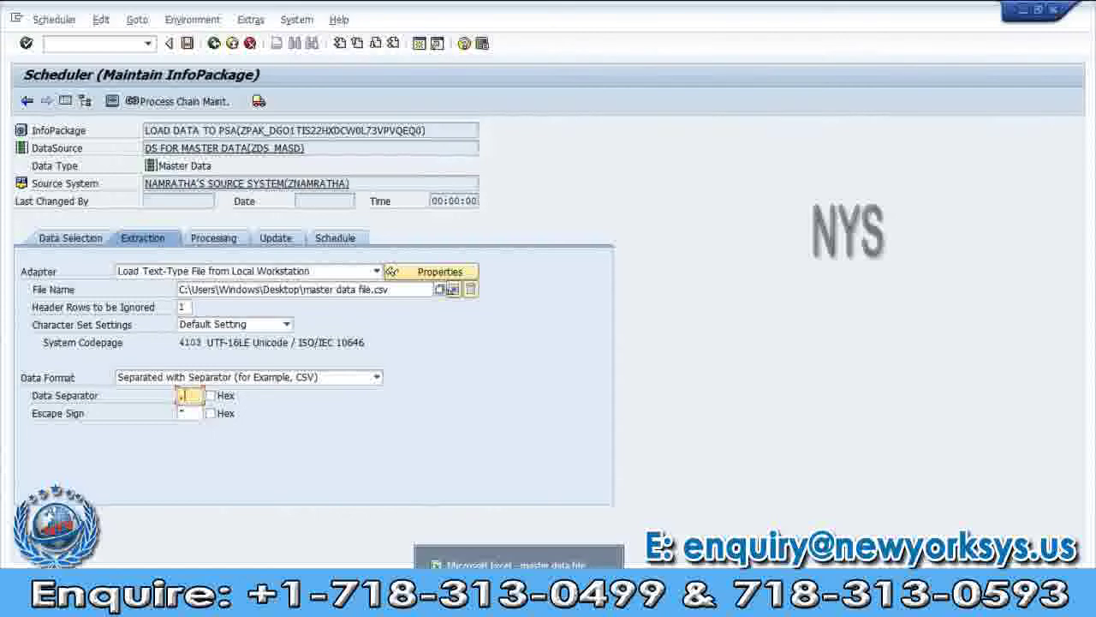
Close master data file in Excel, open it in Notepad to examine the separators between its values, and close it again
click(519, 604)
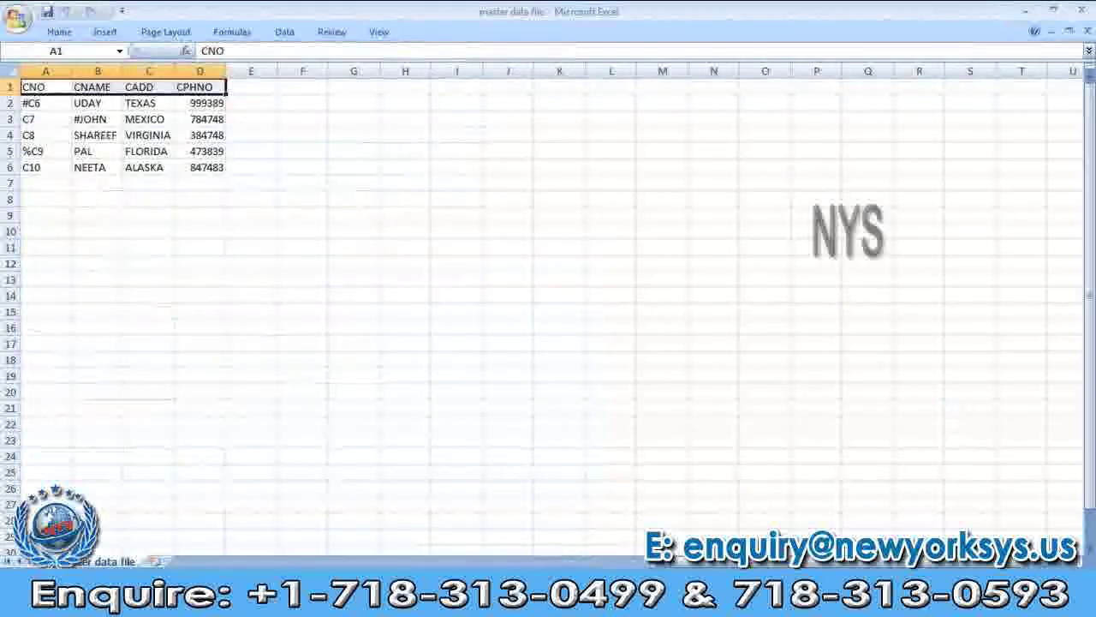
click(1082, 12)
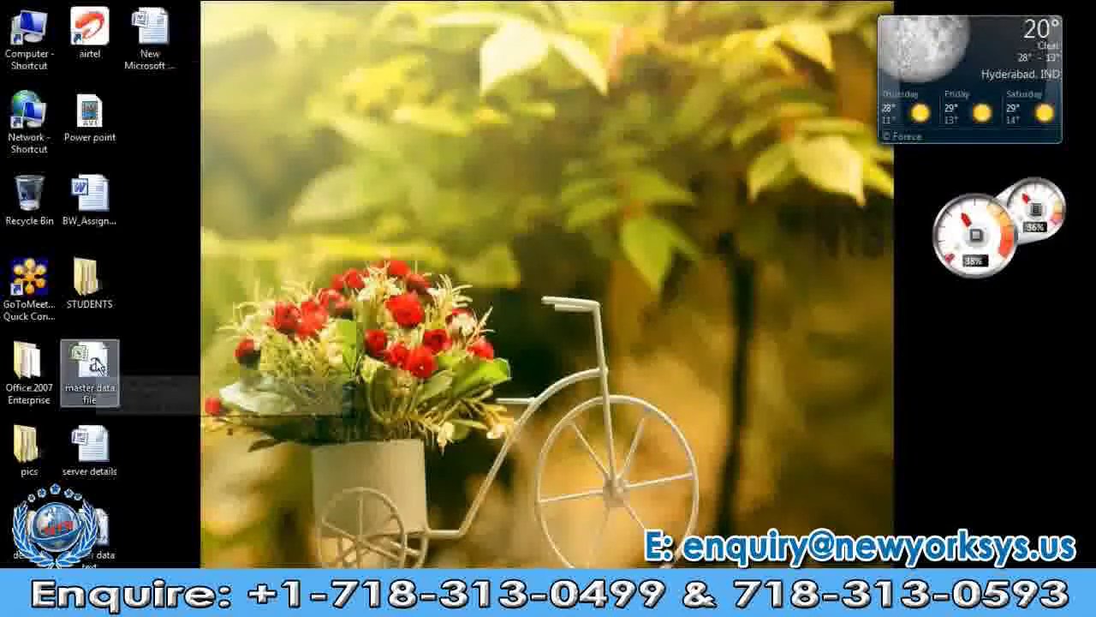
right_click(97, 365)
mouse_move(179, 70)
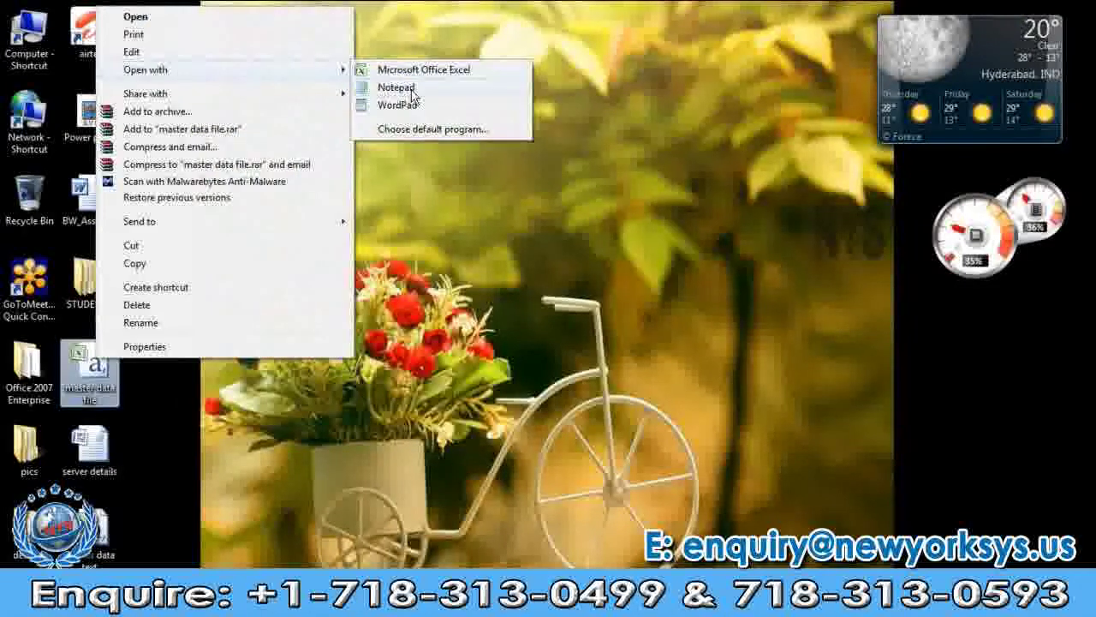
click(396, 87)
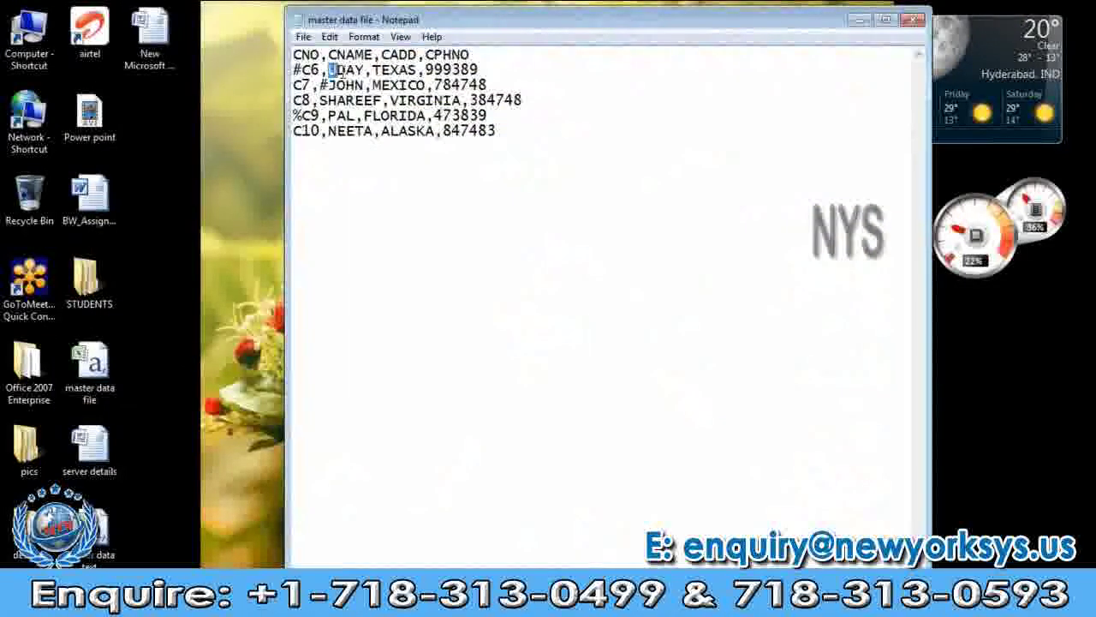
drag(340, 73, 478, 69)
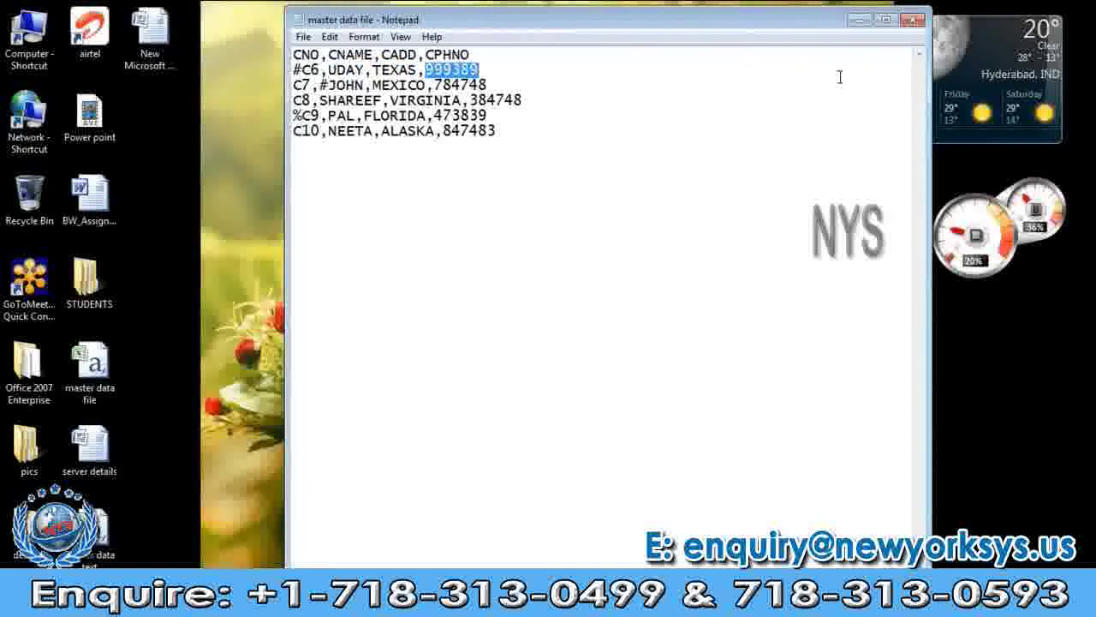
click(911, 20)
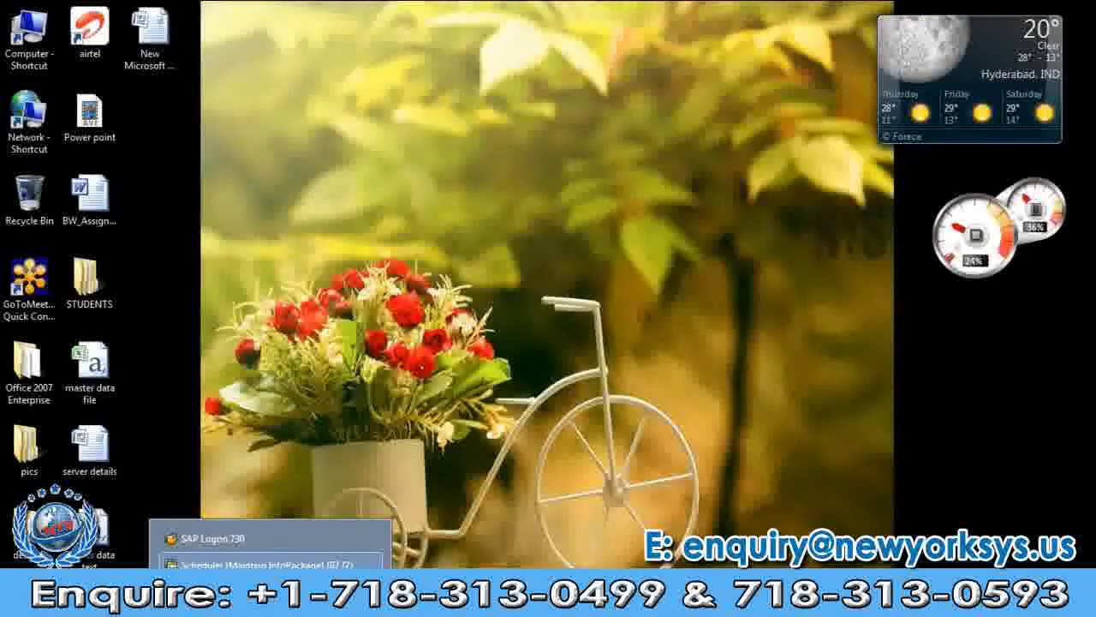
Switch back to SAP, review the InfoPackage's extraction settings and start the data load immediately
click(245, 560)
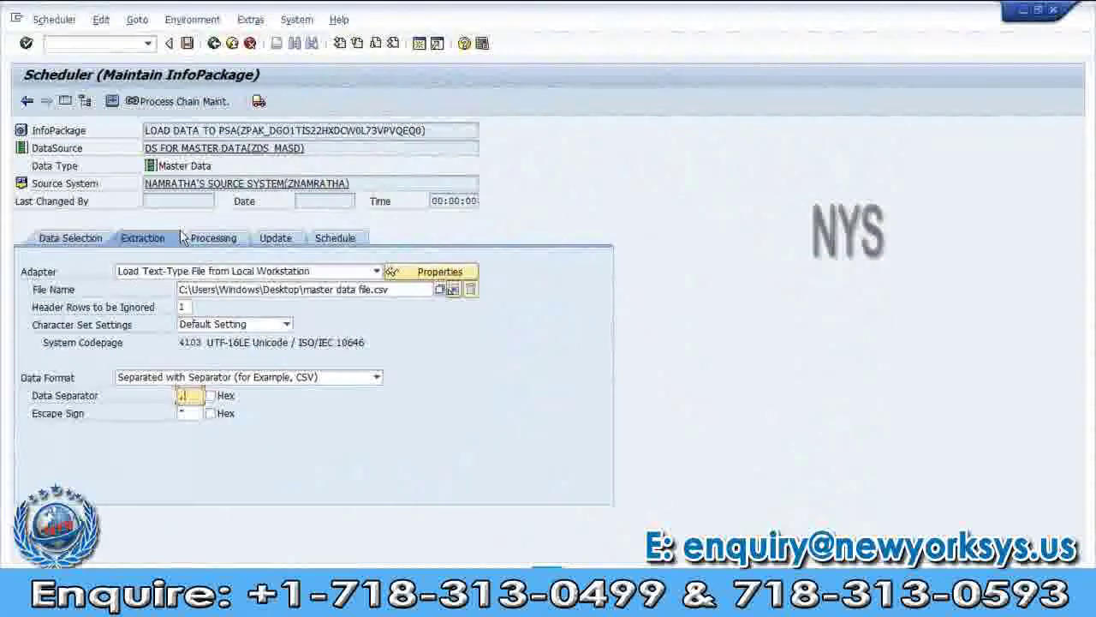
click(336, 239)
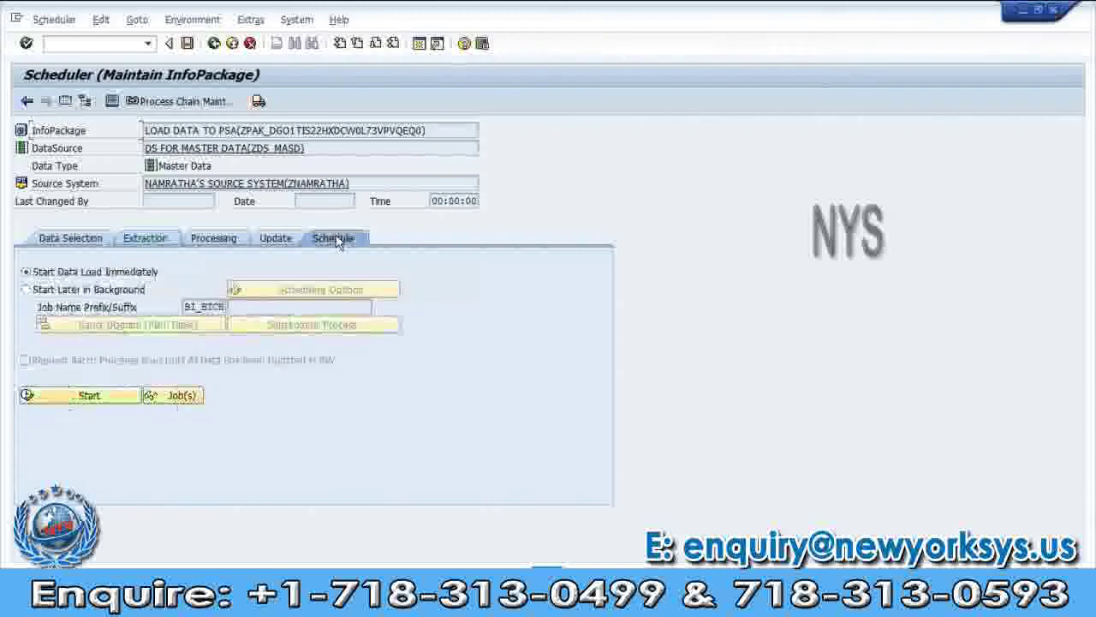
click(127, 244)
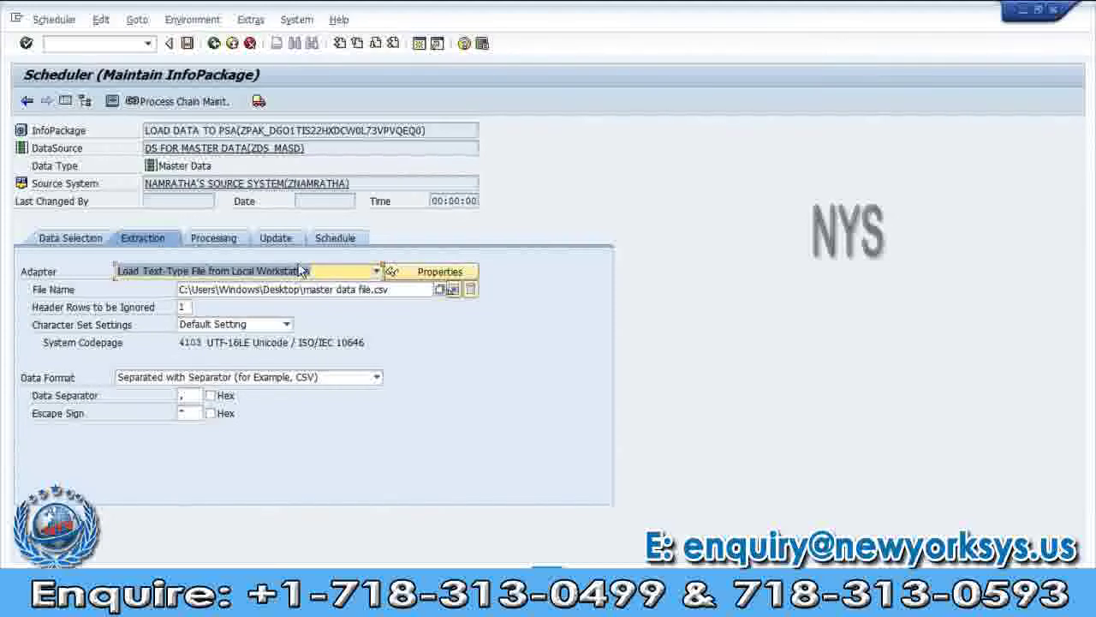
click(330, 241)
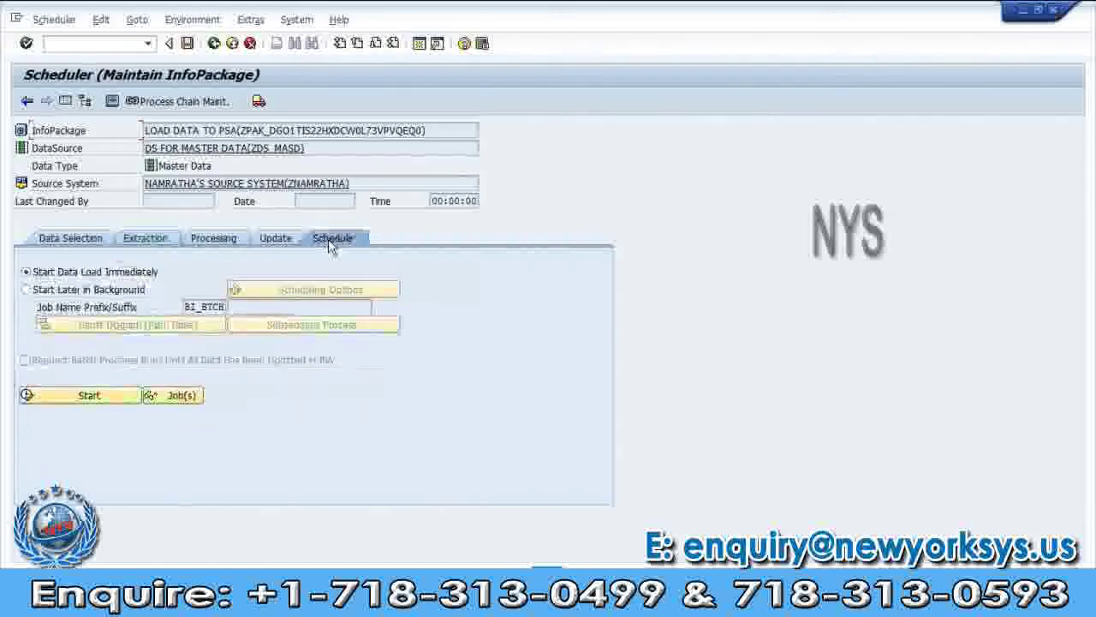
click(89, 396)
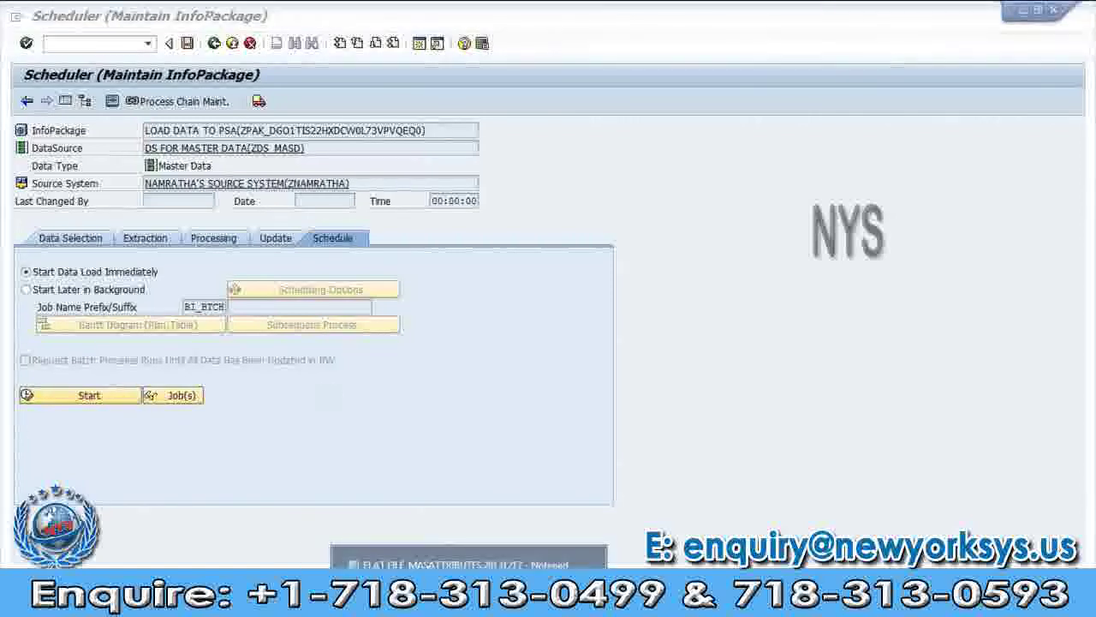
Switch to Notepad and extend the InfoPackage notes with providing the path, "SELECT FORMAT OF FILE" and "SCHEDULE TAB"
key(alt+Tab)
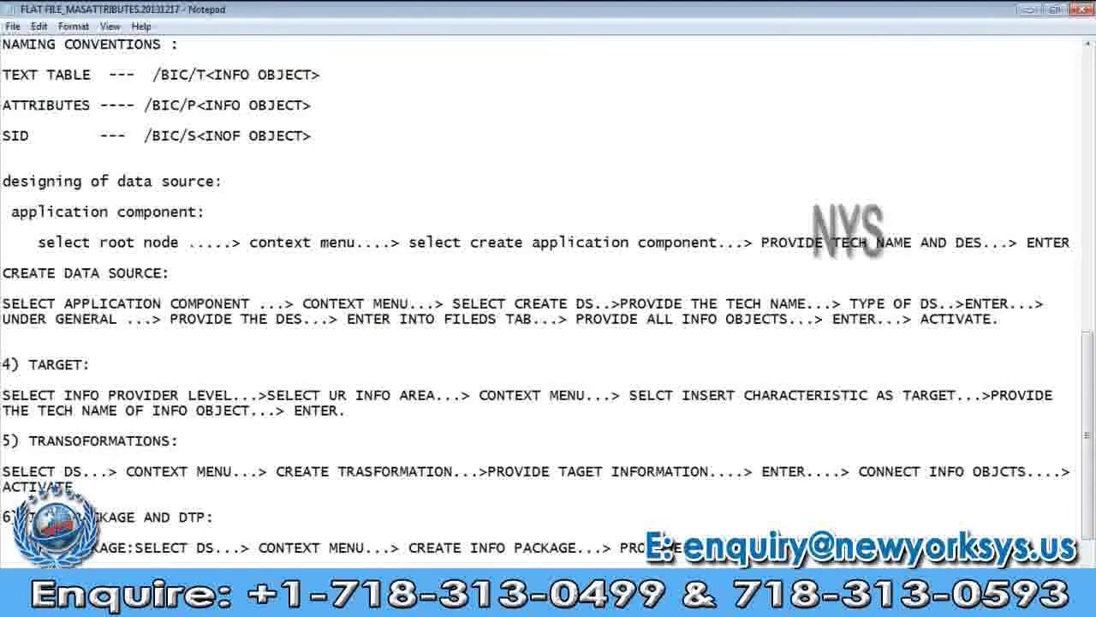
text(E...> )
text(PRO PROV PATH..)
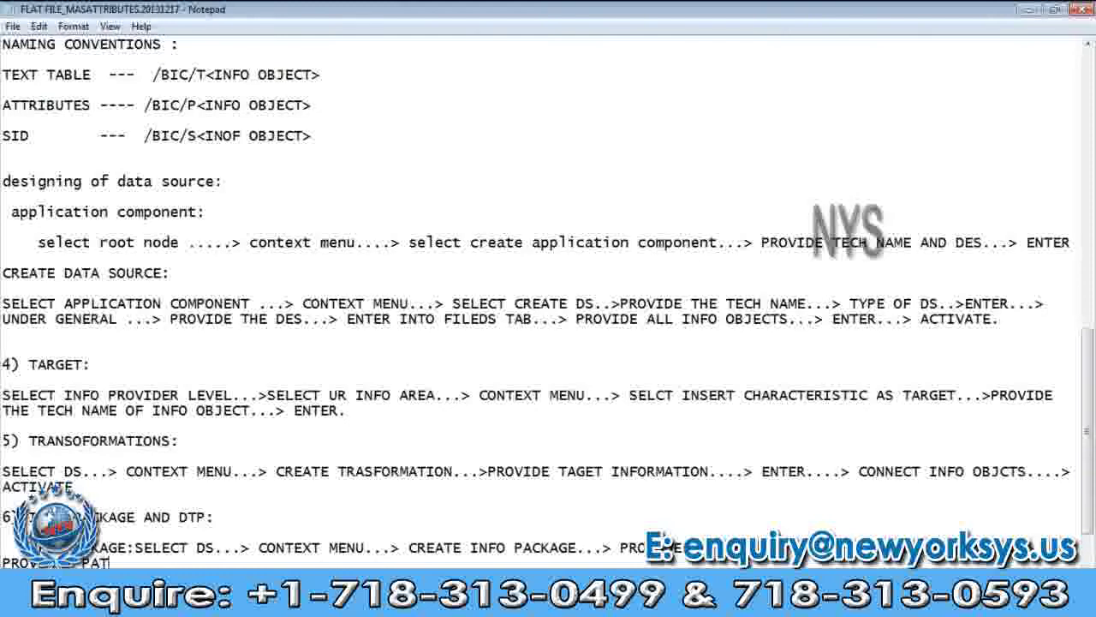
text(> S)
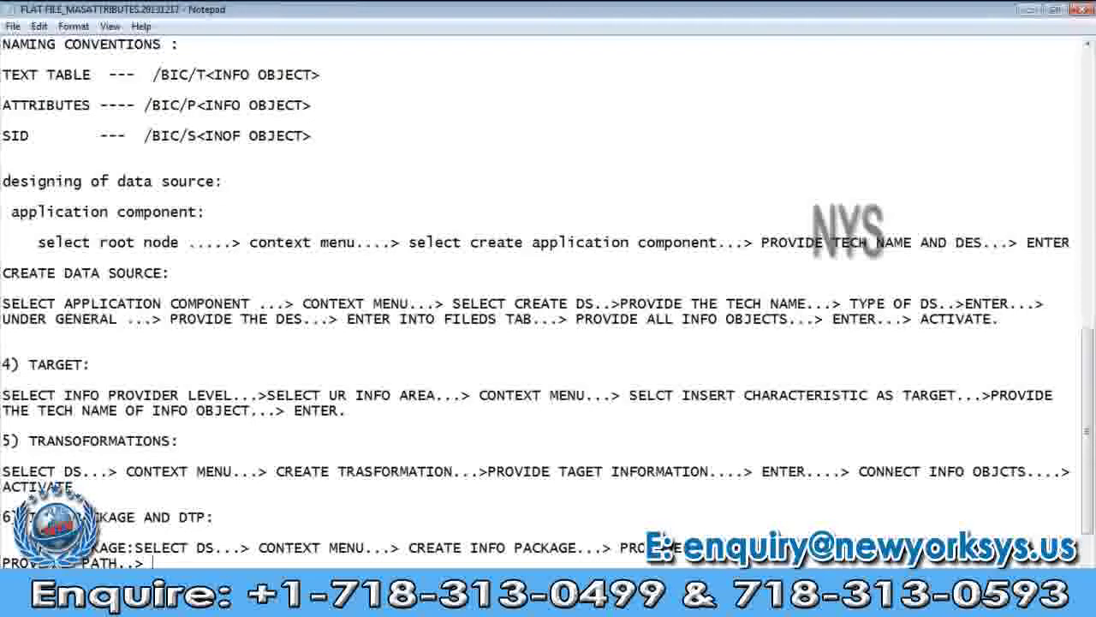
text(ELECT )
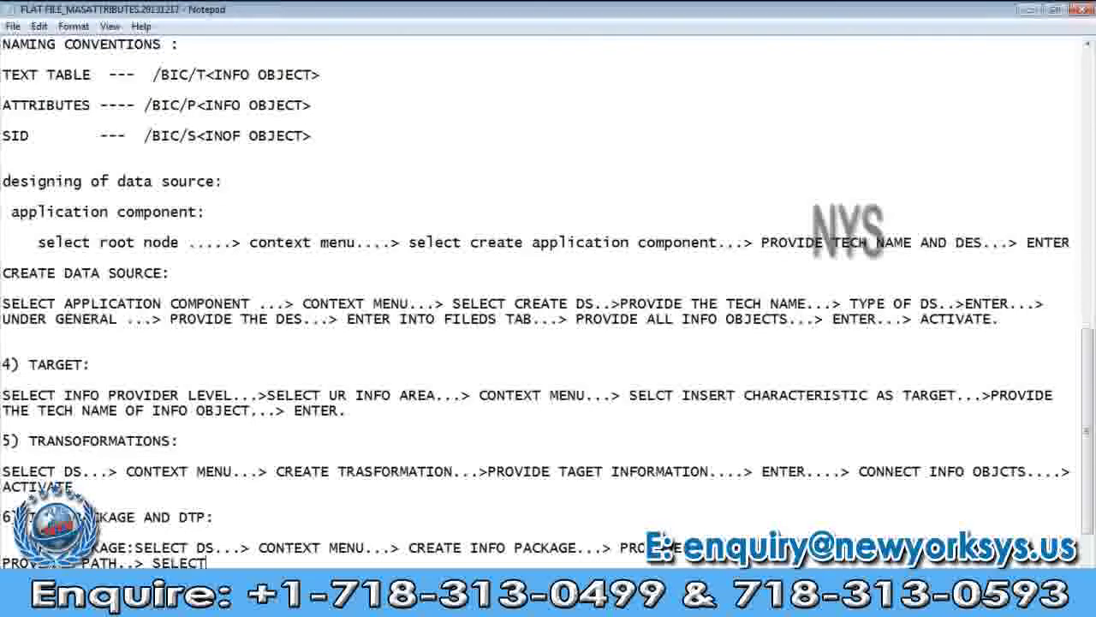
text(FORM)
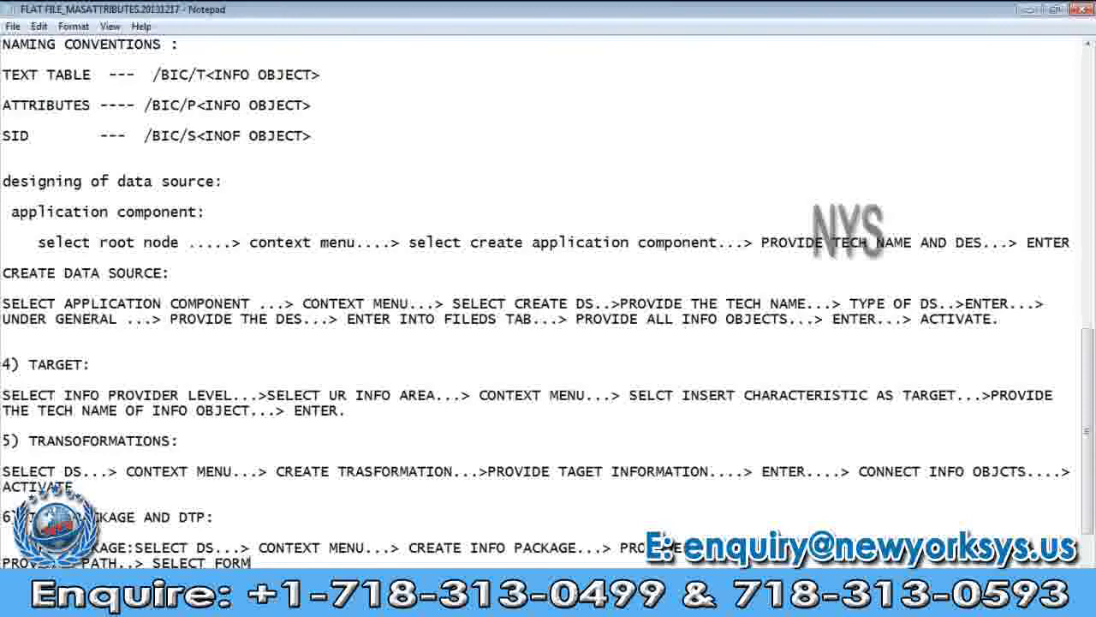
text(AT OF FIL)
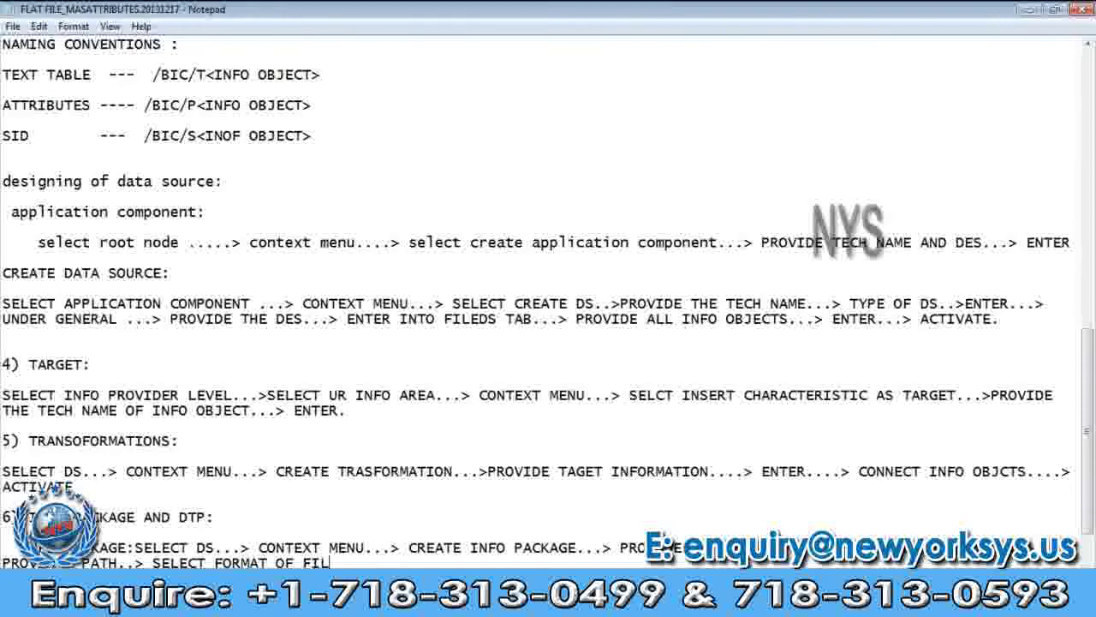
text(E...>)
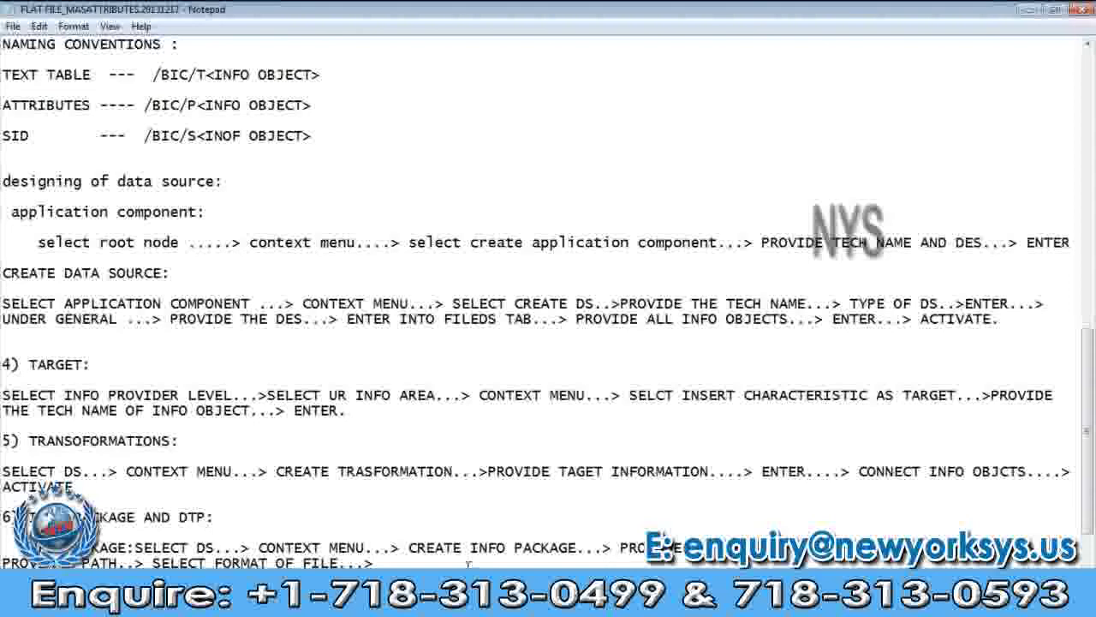
text(S)
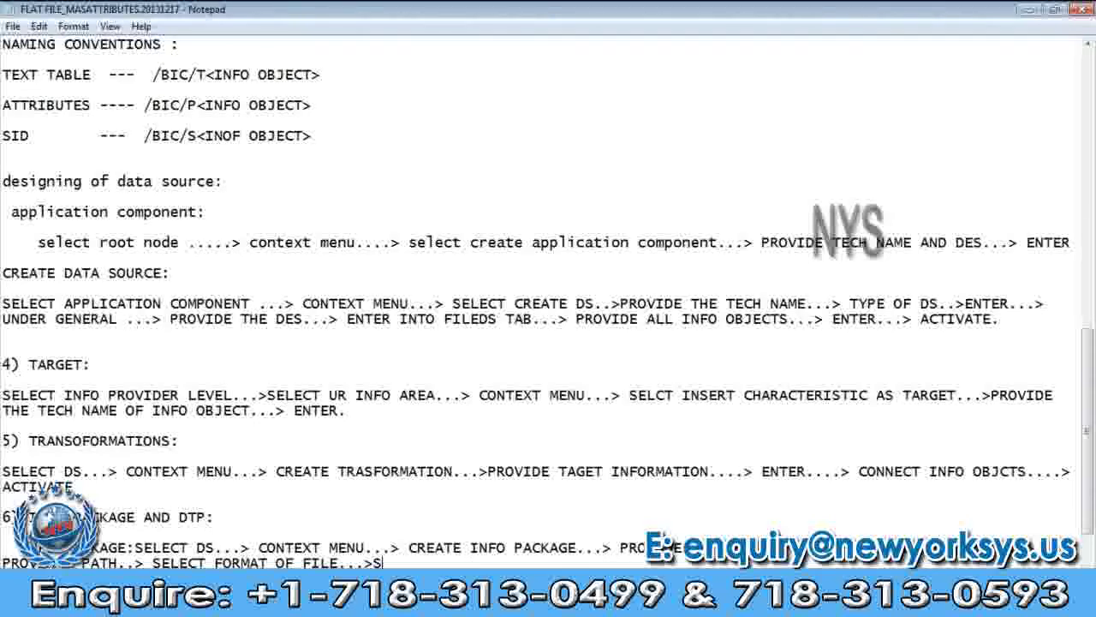
text(CHEDULE TAB)
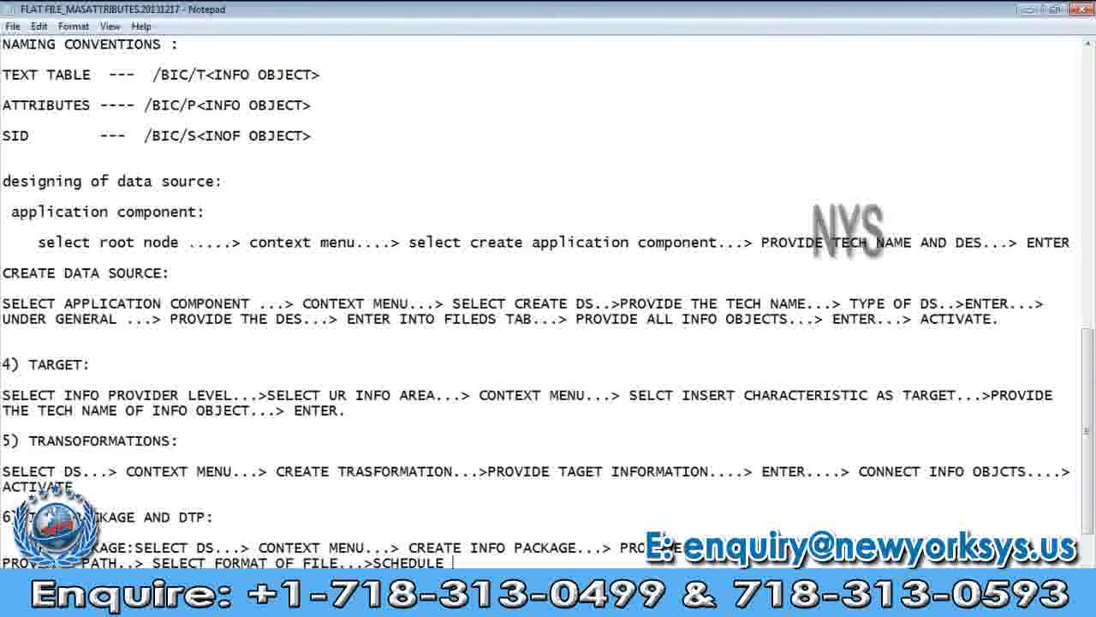
text(...>)
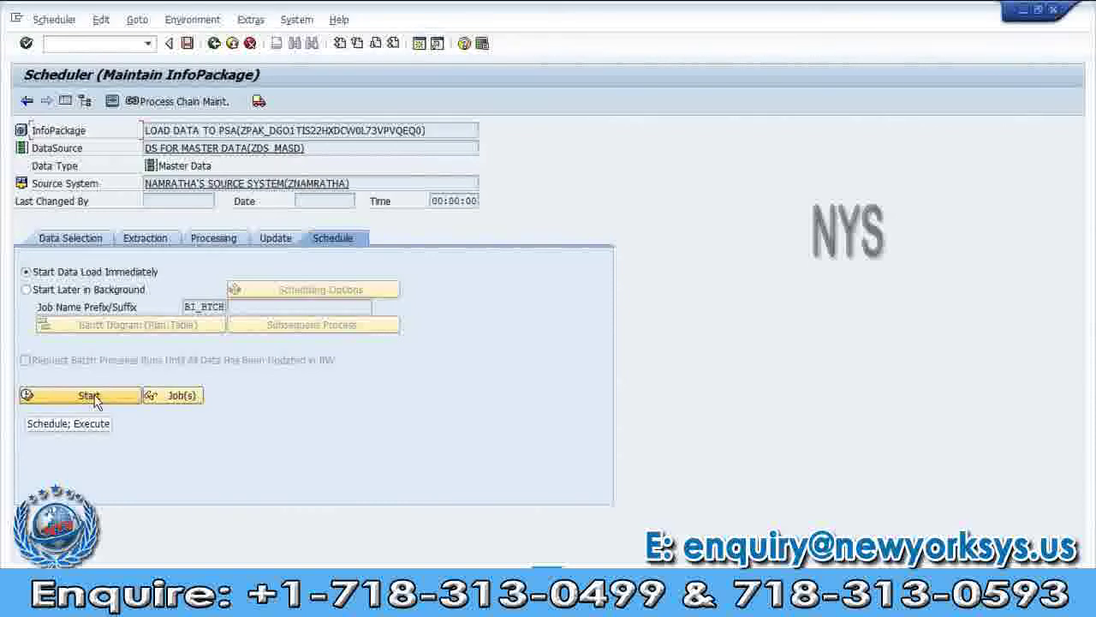
Return to the InfoPackage scheduler in SAP, start the data load and open the monitor for it
mouse_move(469, 604)
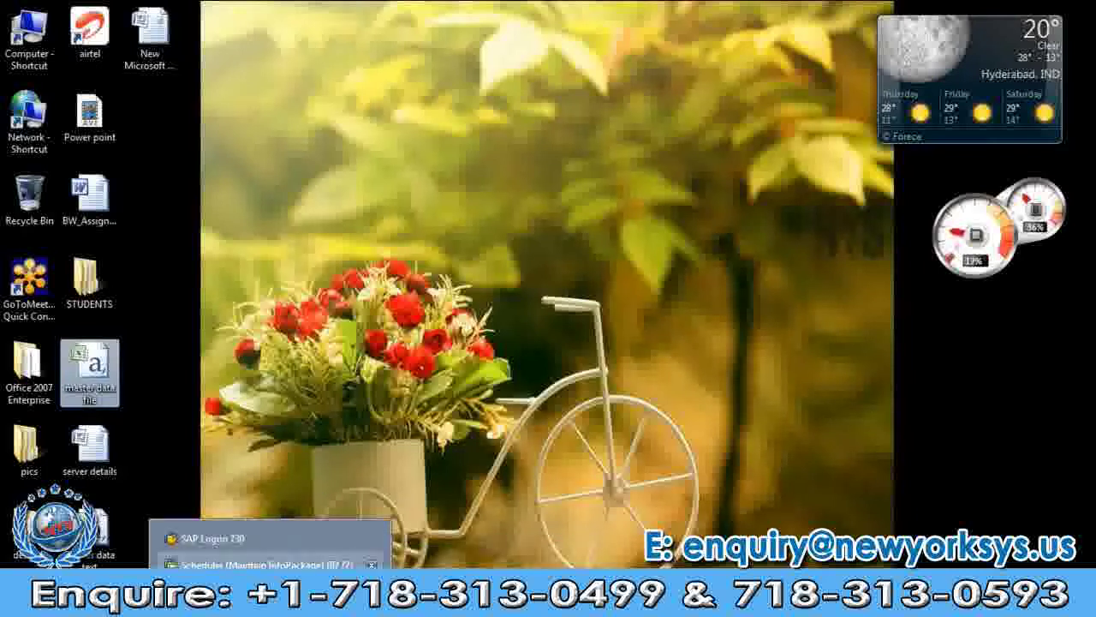
click(257, 558)
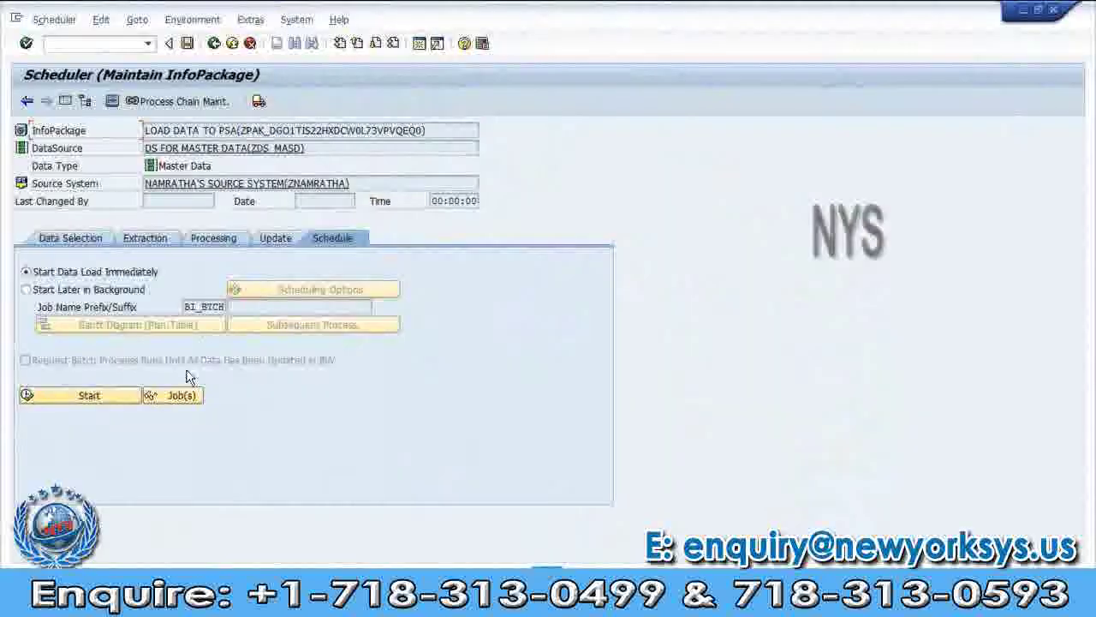
click(89, 395)
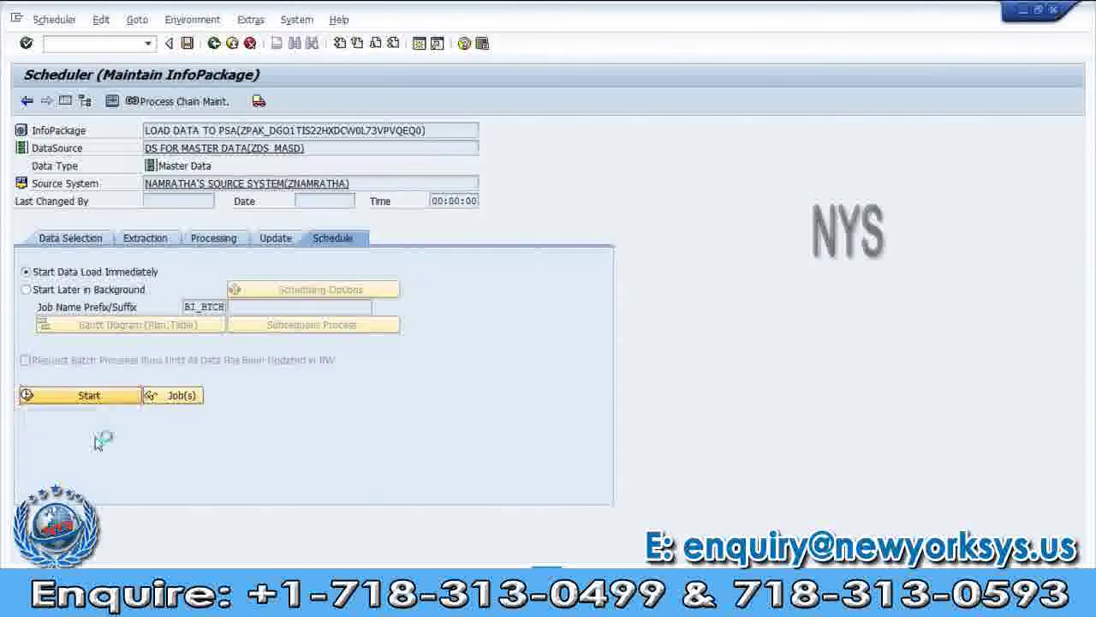
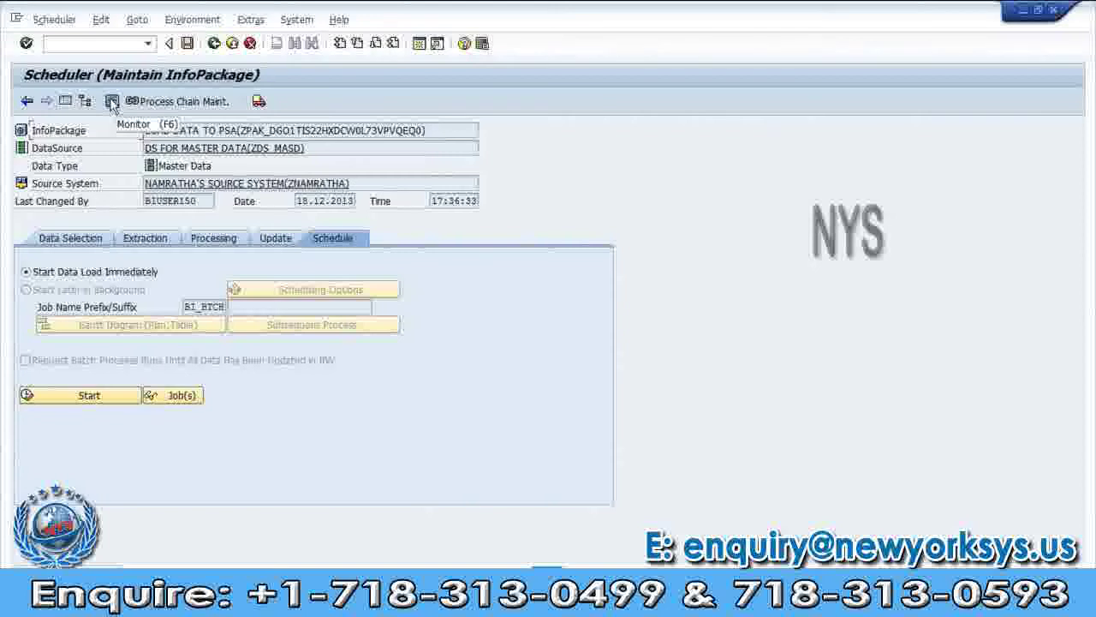
click(111, 102)
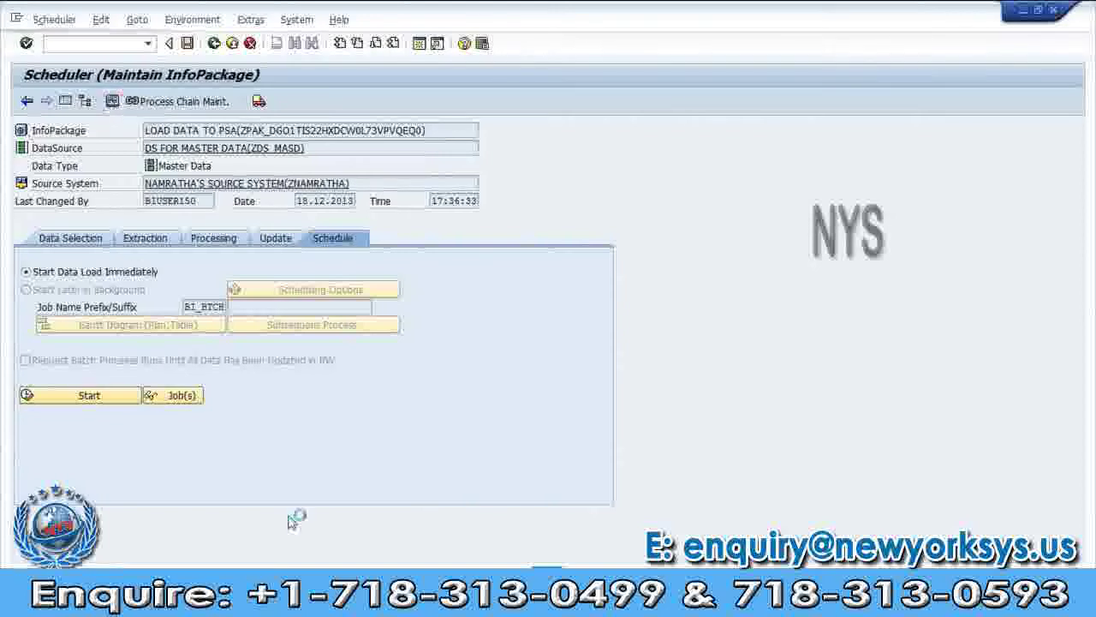
Switch to Notepad and add "START...> MONITOR IN APPLICATION" to the InfoPackage notes
key(alt+Tab)
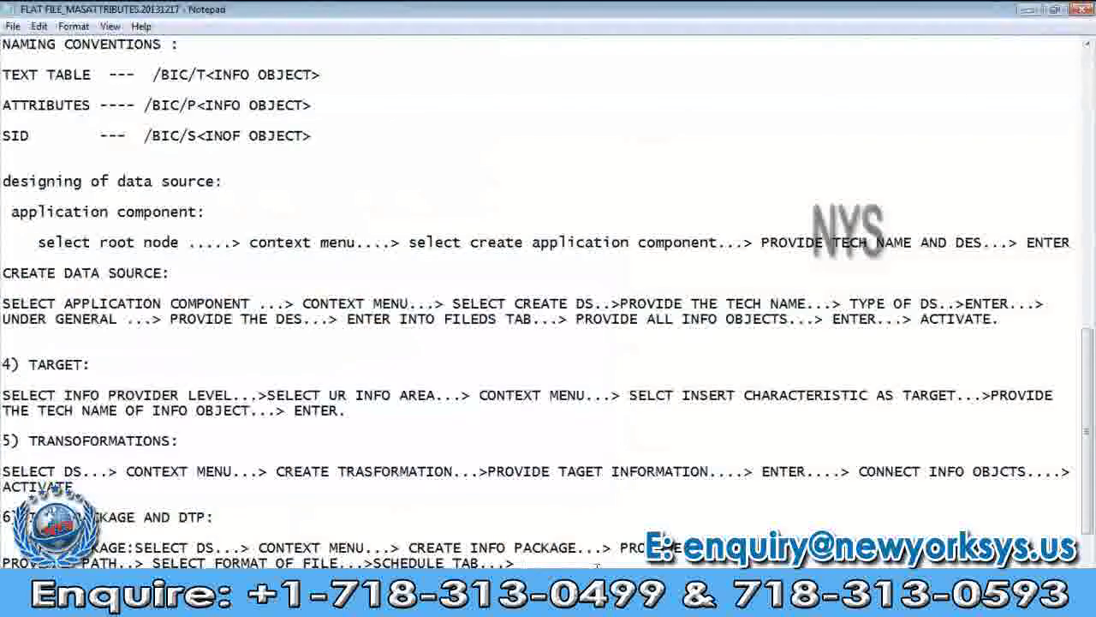
text(STA)
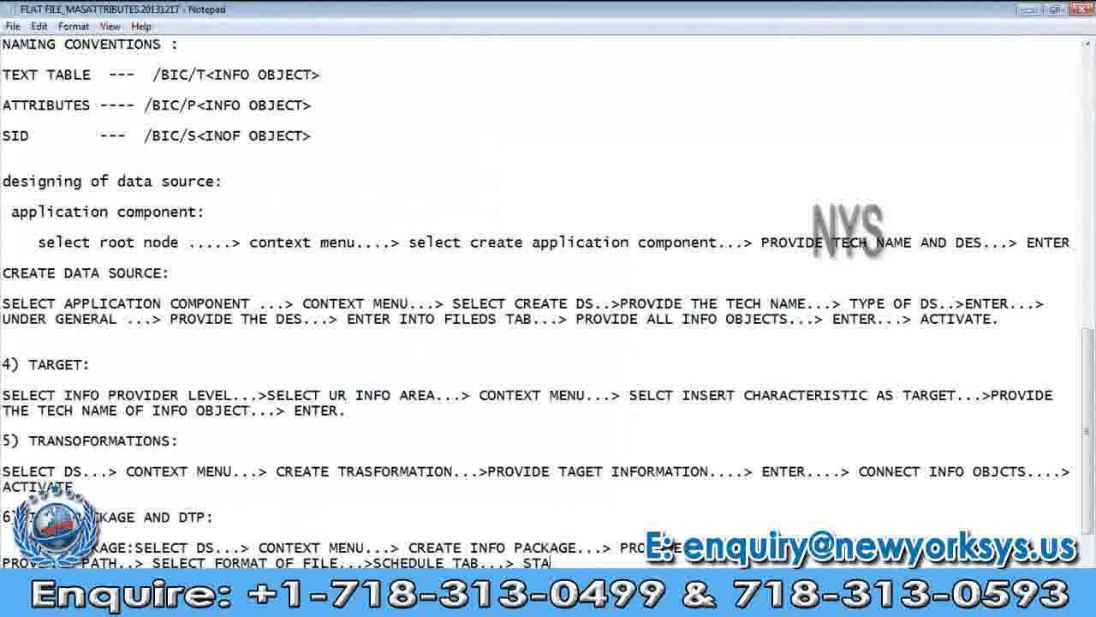
text(RT...> )
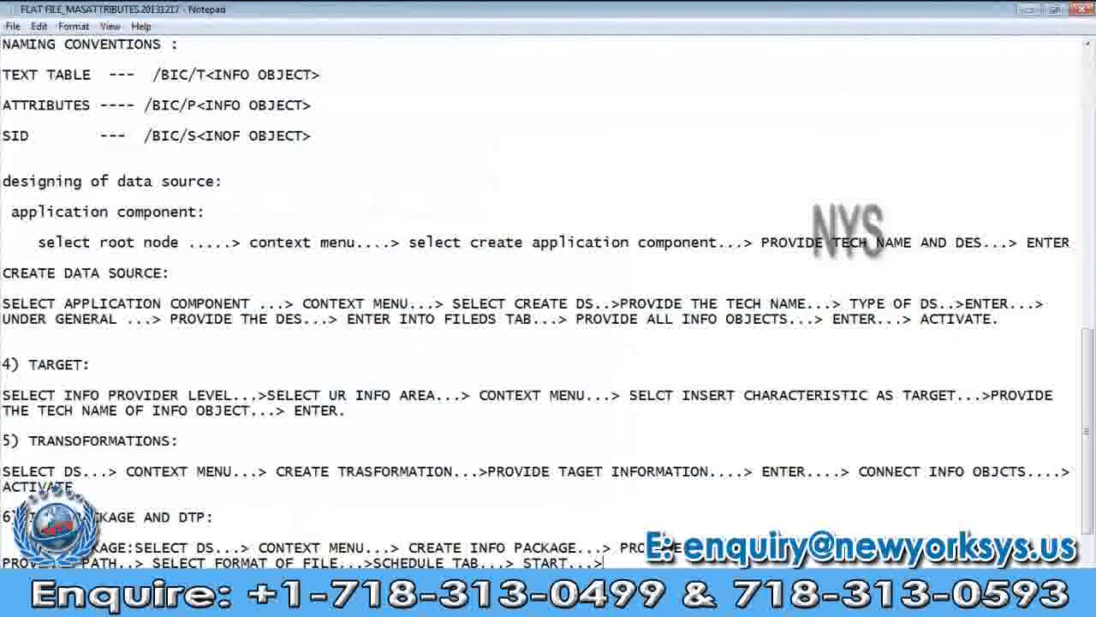
text(MON)
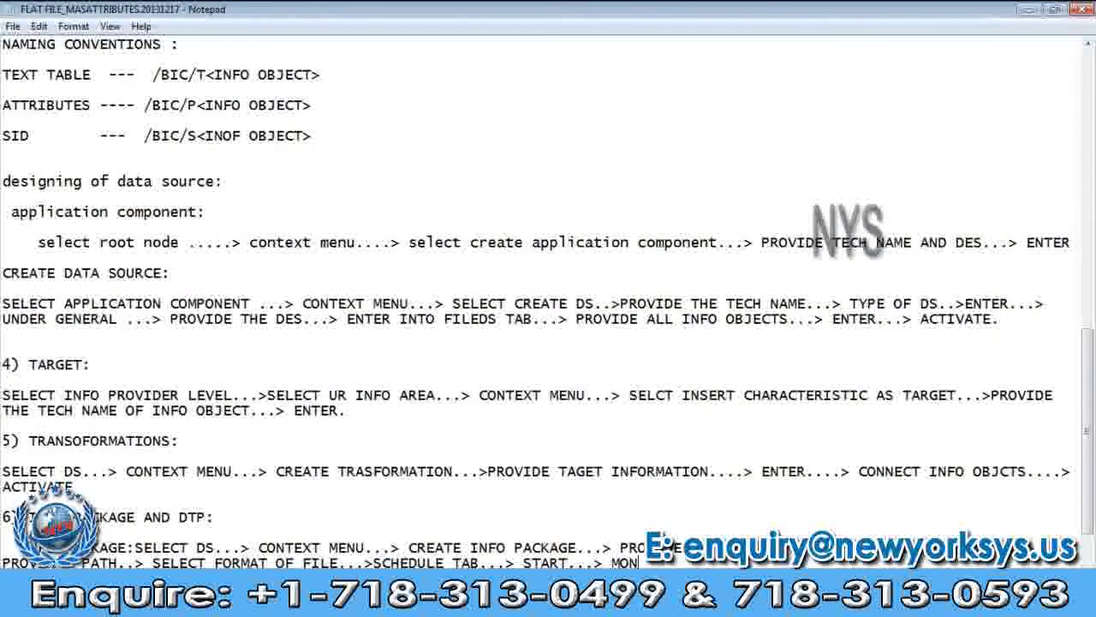
text(ITOR IN AM)
text(PL)
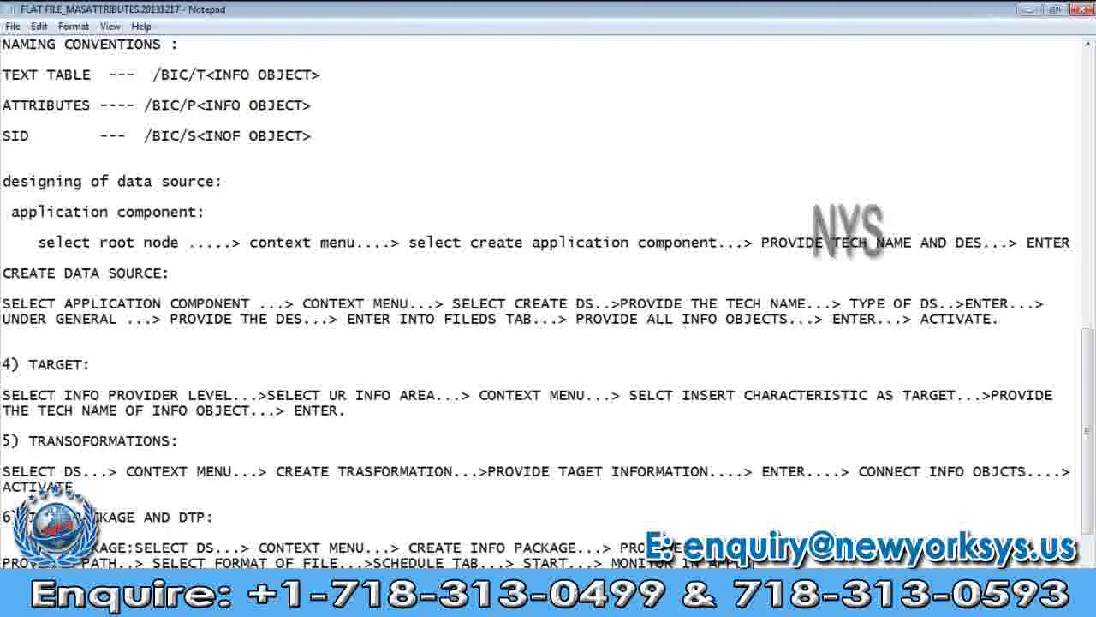
text(ICATI)
Check the load status in the SAP monitor and compare it with the rows of the desktop's master data file in Excel
click(223, 603)
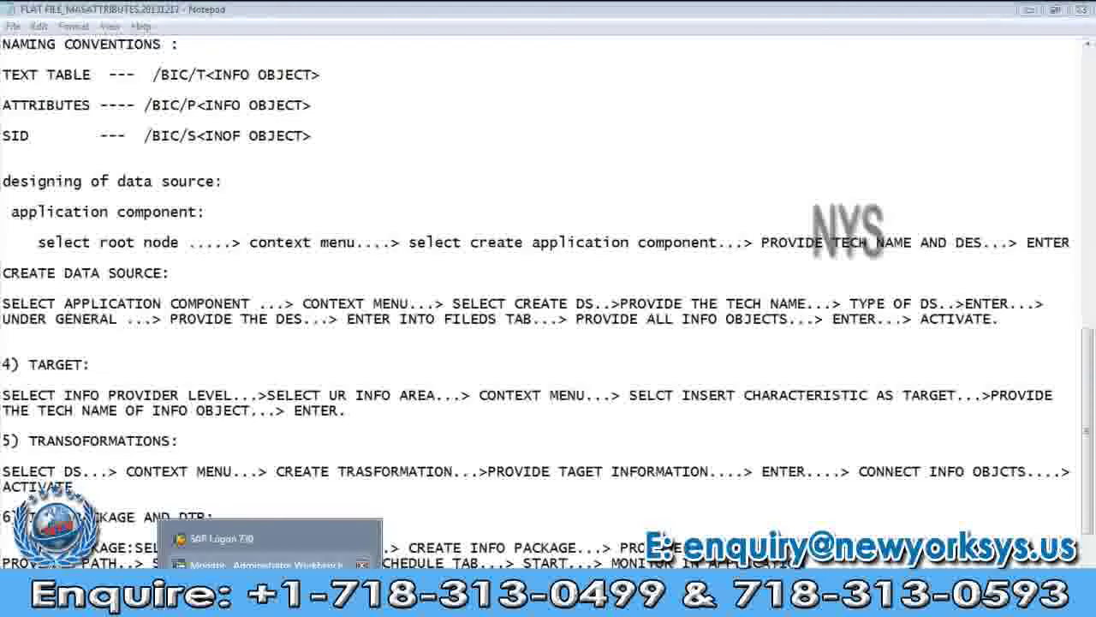
click(265, 565)
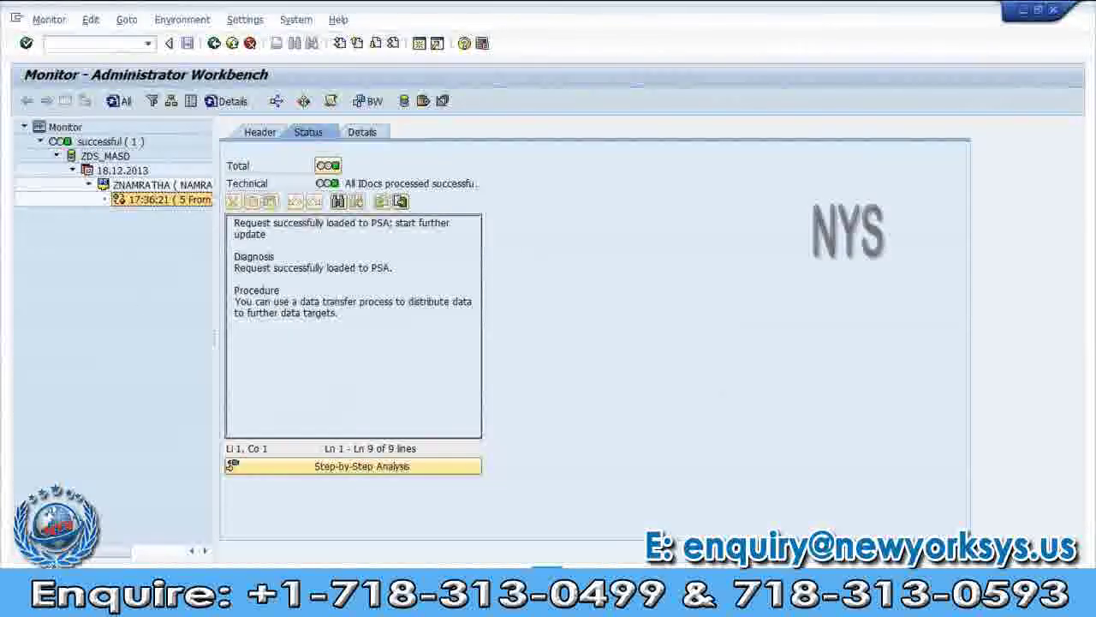
key(super+d)
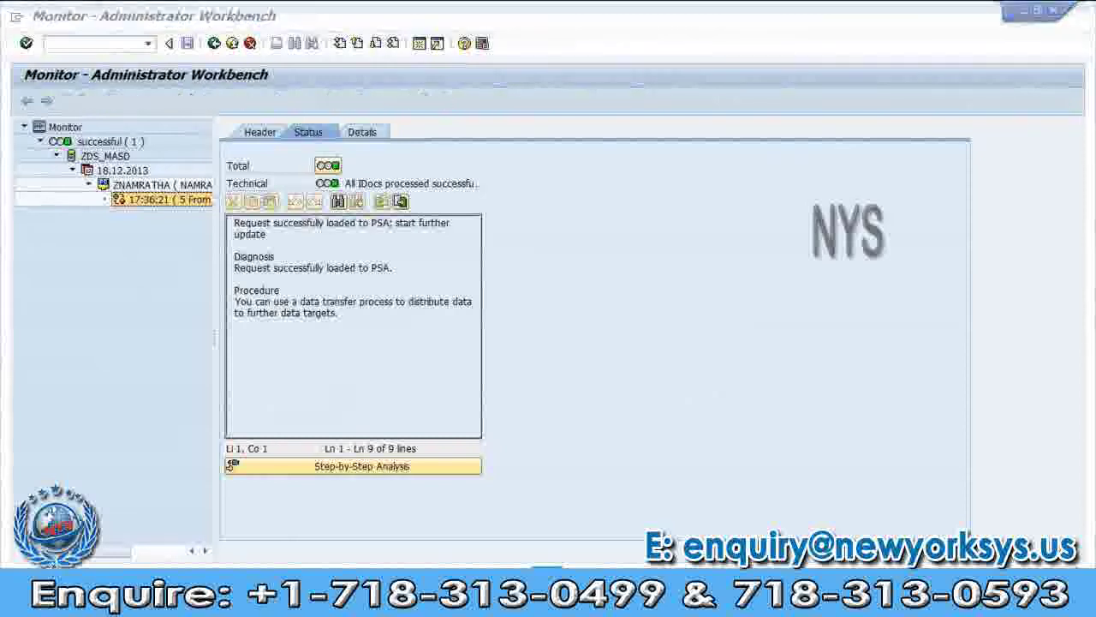
key(Return)
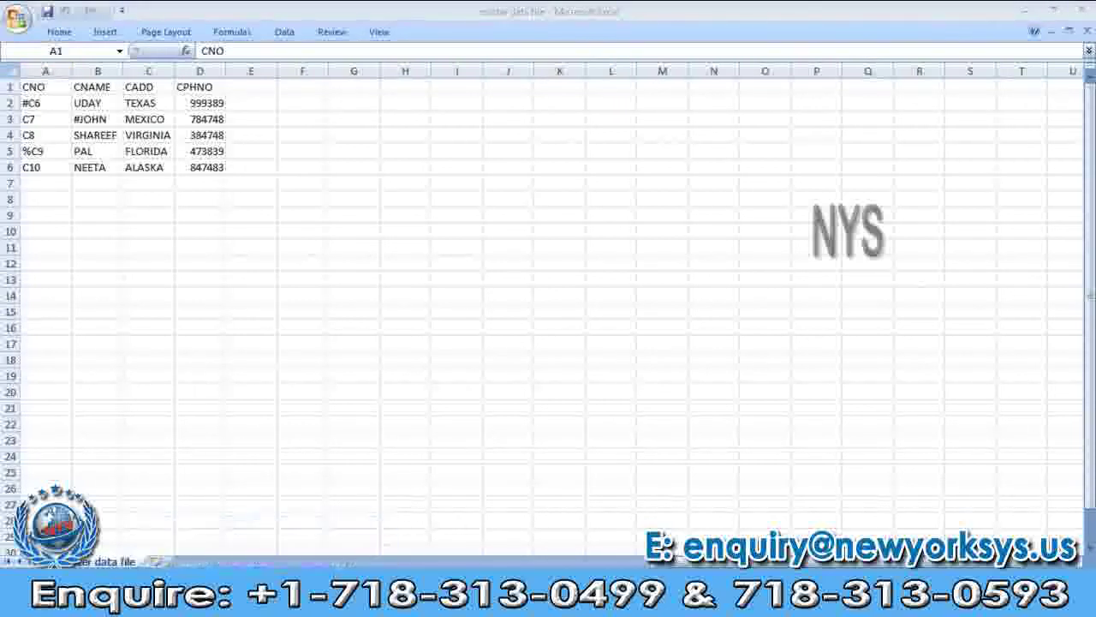
key(alt+Tab)
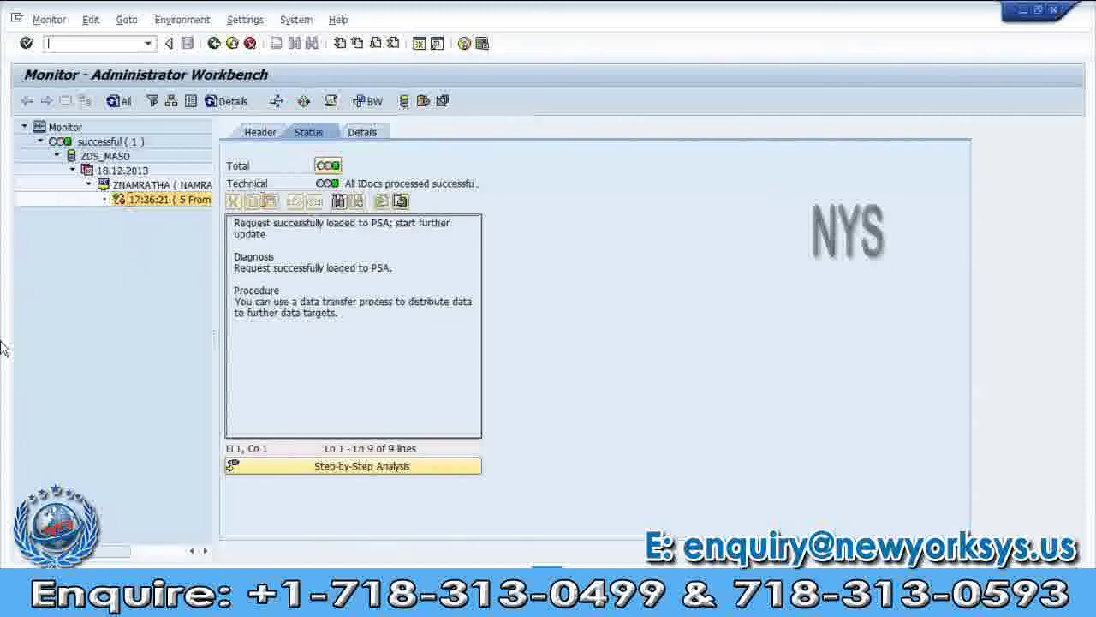
Open PSA Maintenance for the monitored ZDS_MASD request and display all records of its data packet
click(404, 101)
click(405, 103)
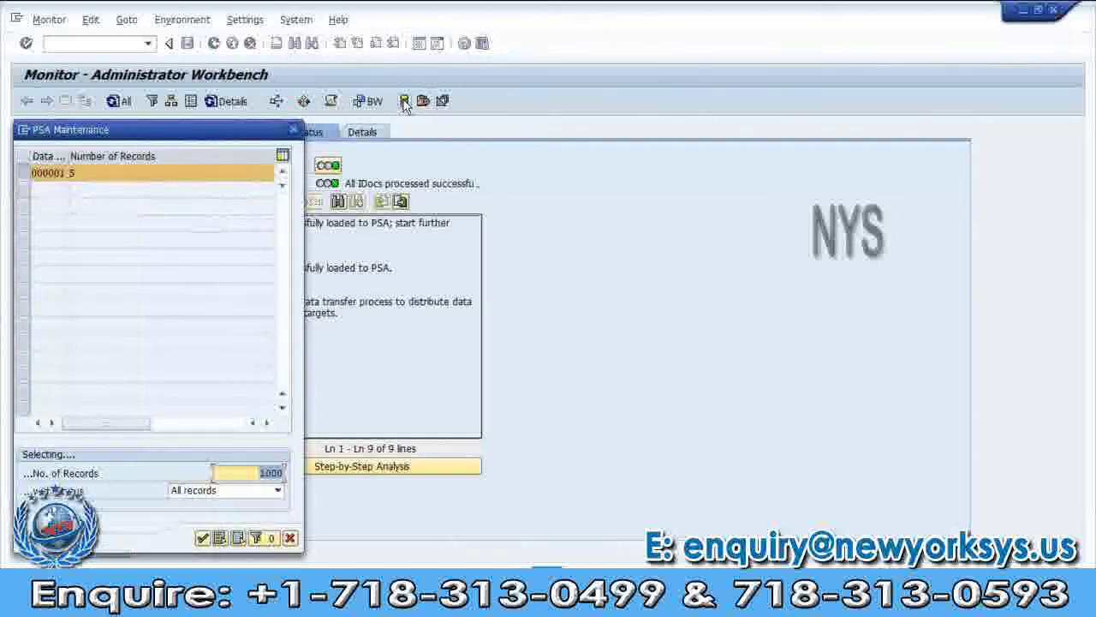
drag(234, 127, 246, 70)
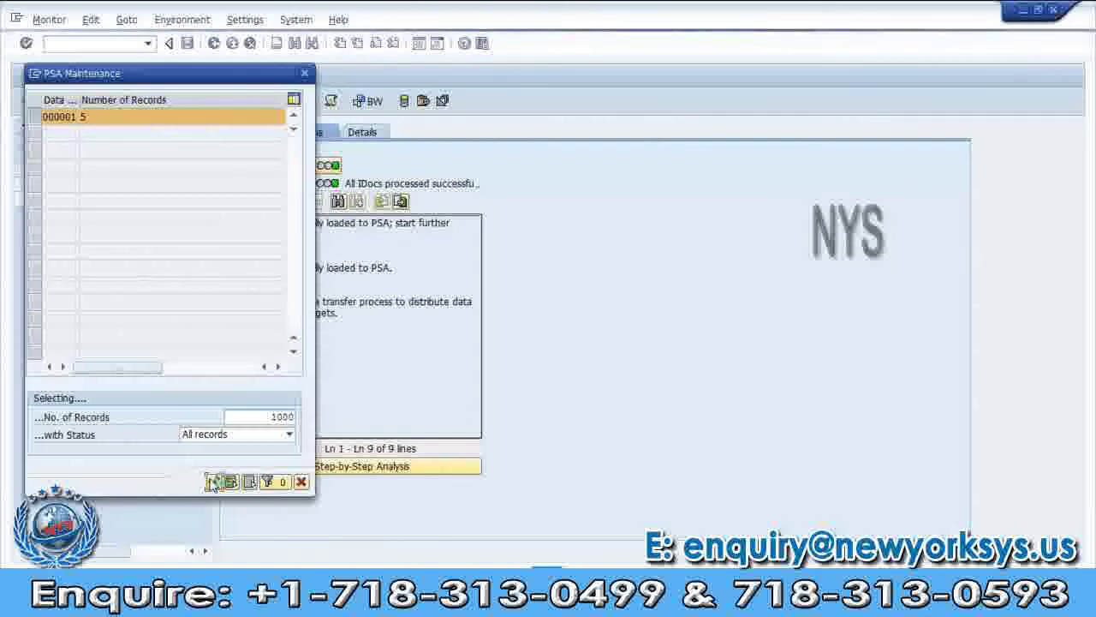
click(214, 482)
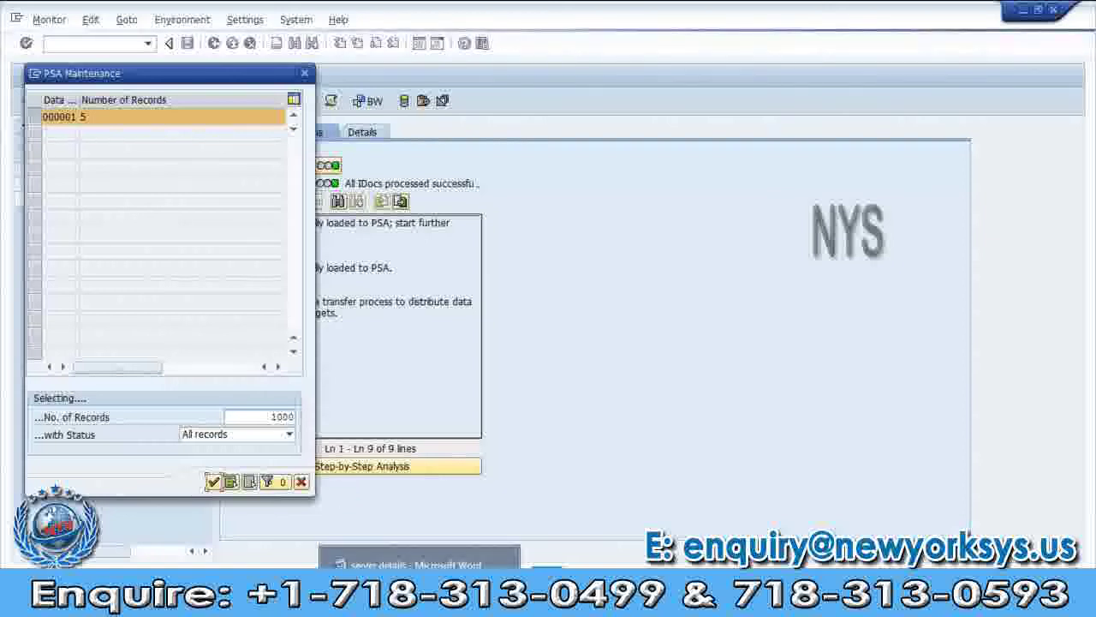
Switch to Notepad and complete the InfoPackage notes with selecting PSA maintenance in "APPLICATION TOOL BAR...> CONTINUE"
key(alt+Tab)
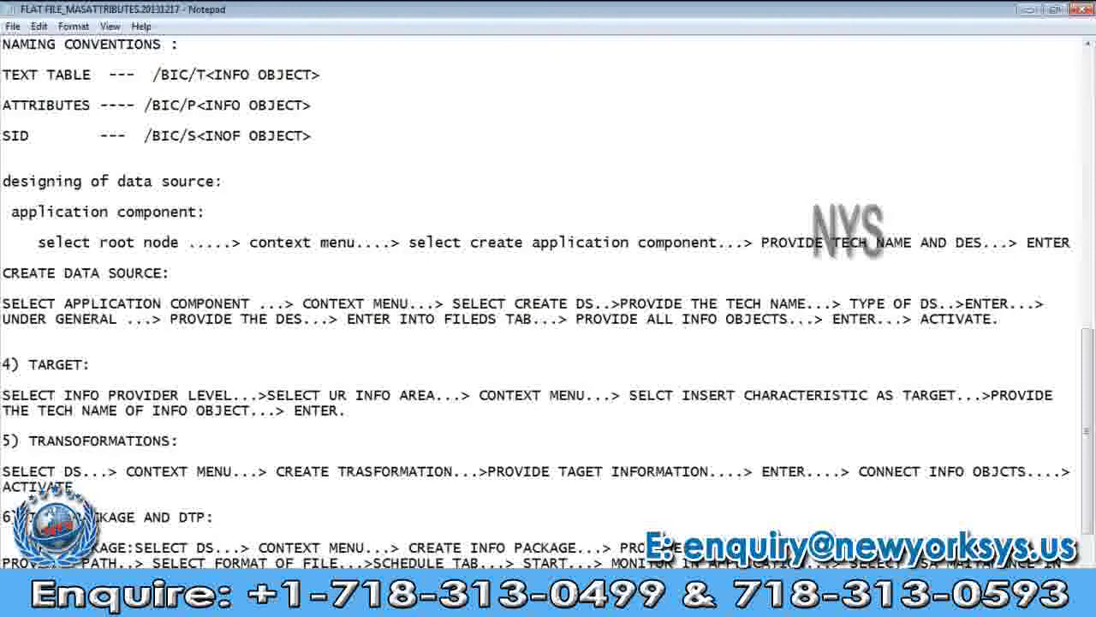
text(APPLICATION)
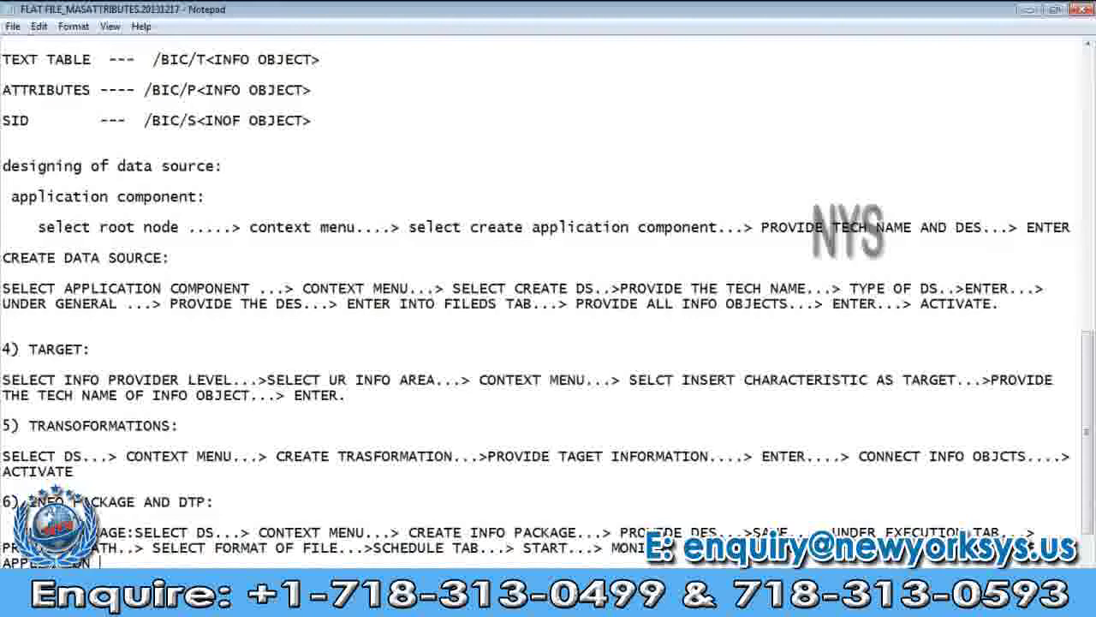
text( TTOL BAR.)
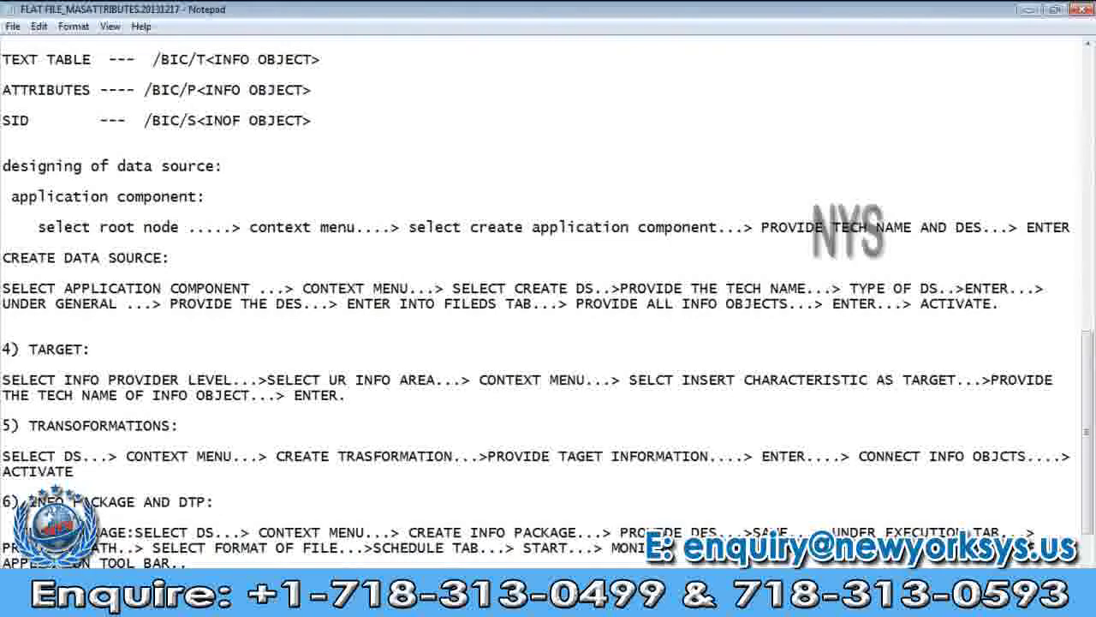
text(..> CONTINU)
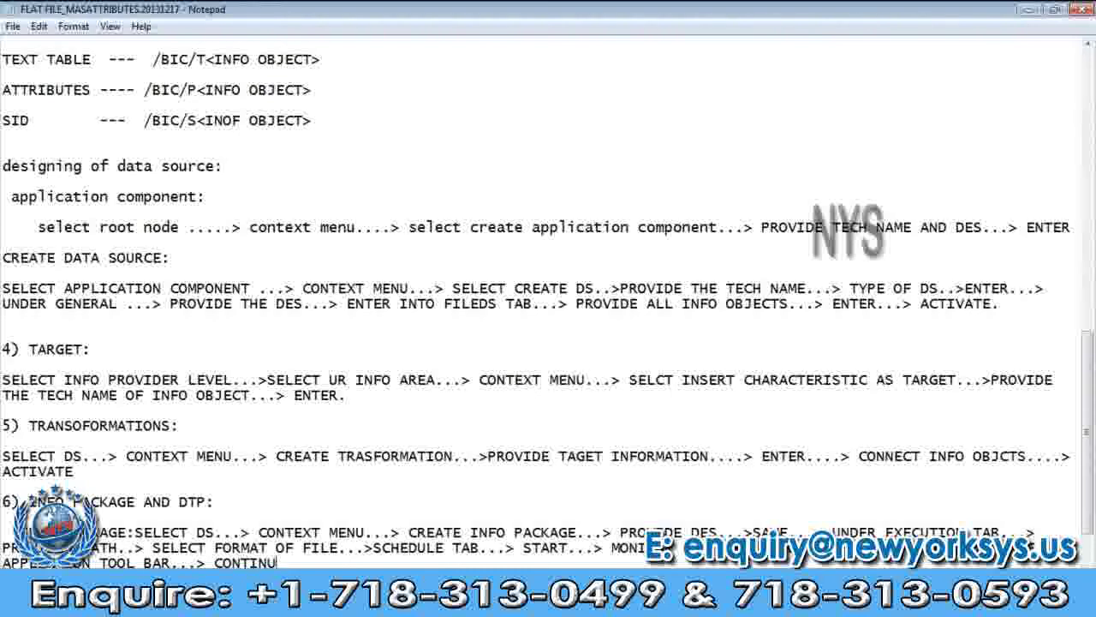
text(E..)
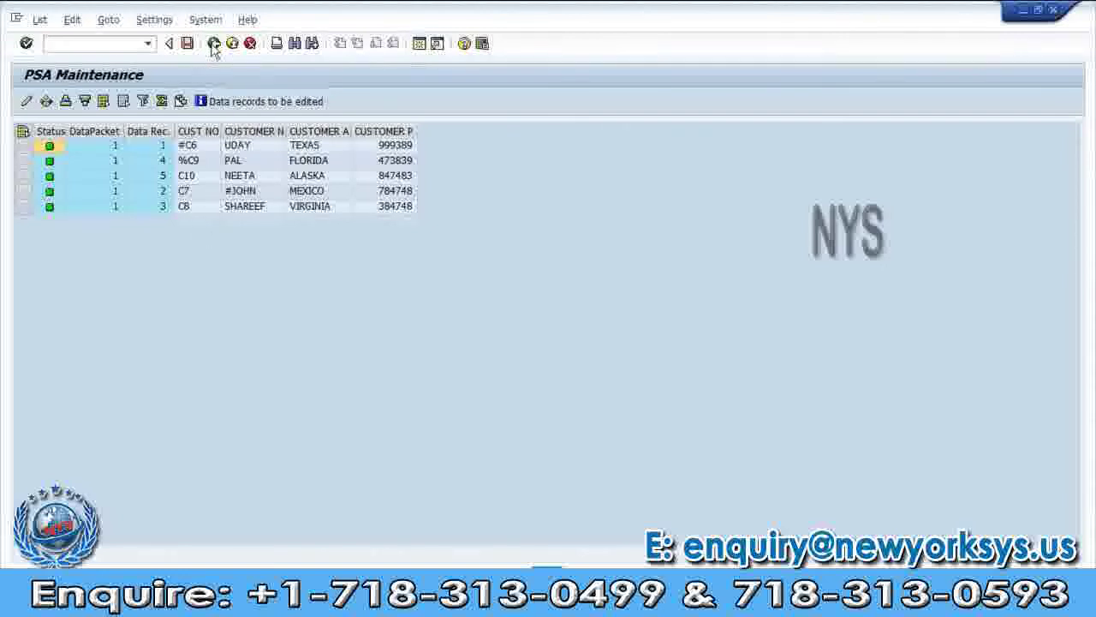
Leave SAP's PSA Maintenance and the monitor to go back to the InfoPackage scheduler
click(214, 46)
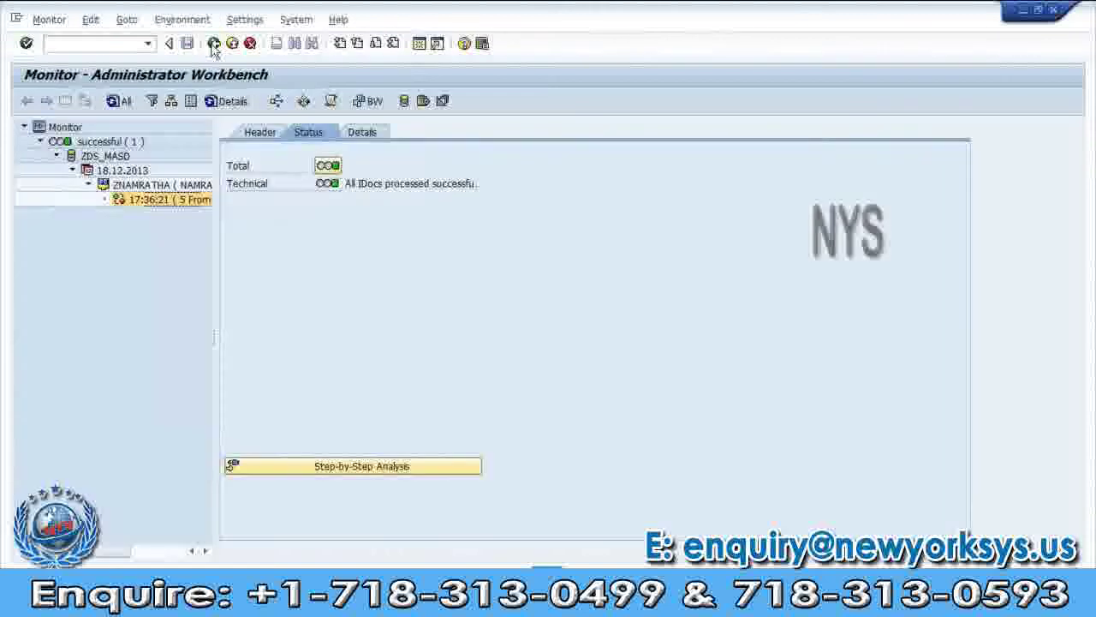
click(214, 45)
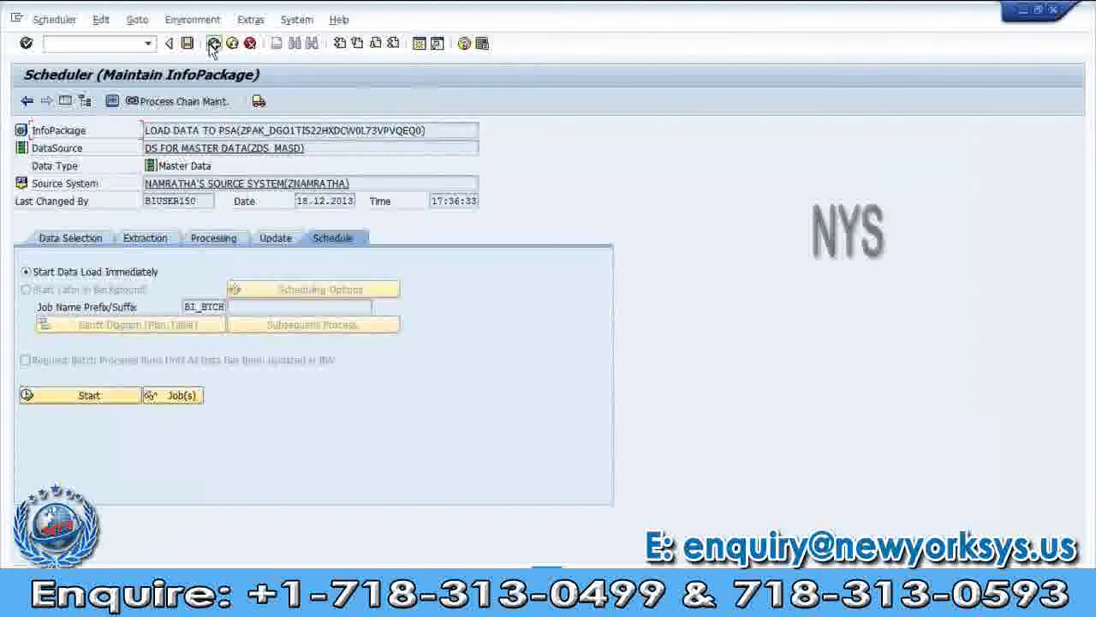
Leave the InfoPackage scheduler and open the PSA request management for the DataSource DS FOR MASTER DATA (ZDS_MASD)
click(214, 45)
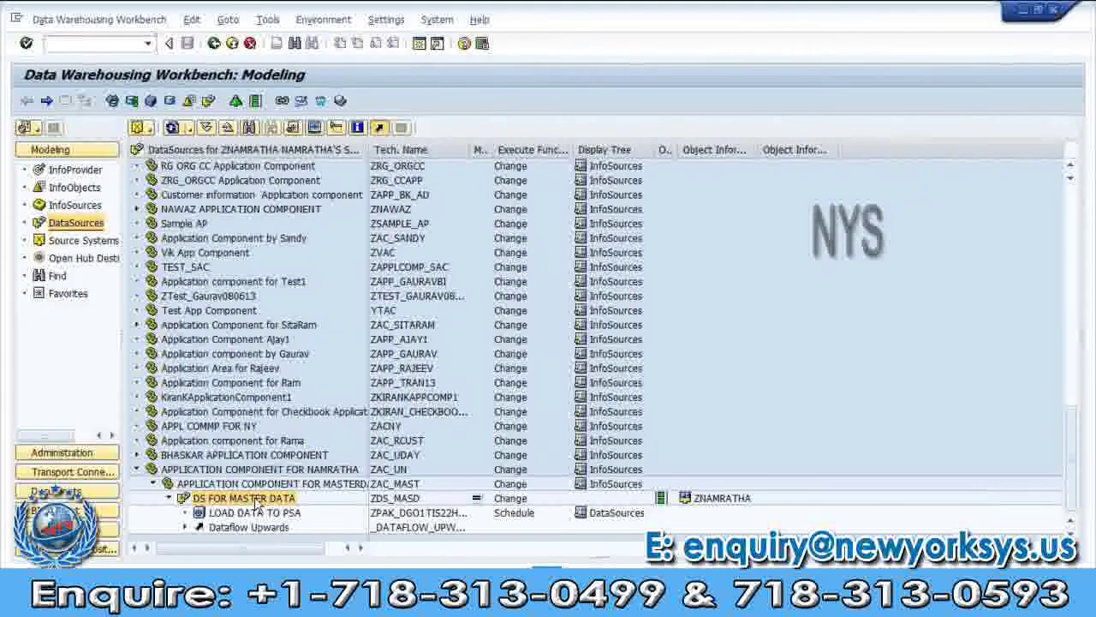
right_click(255, 498)
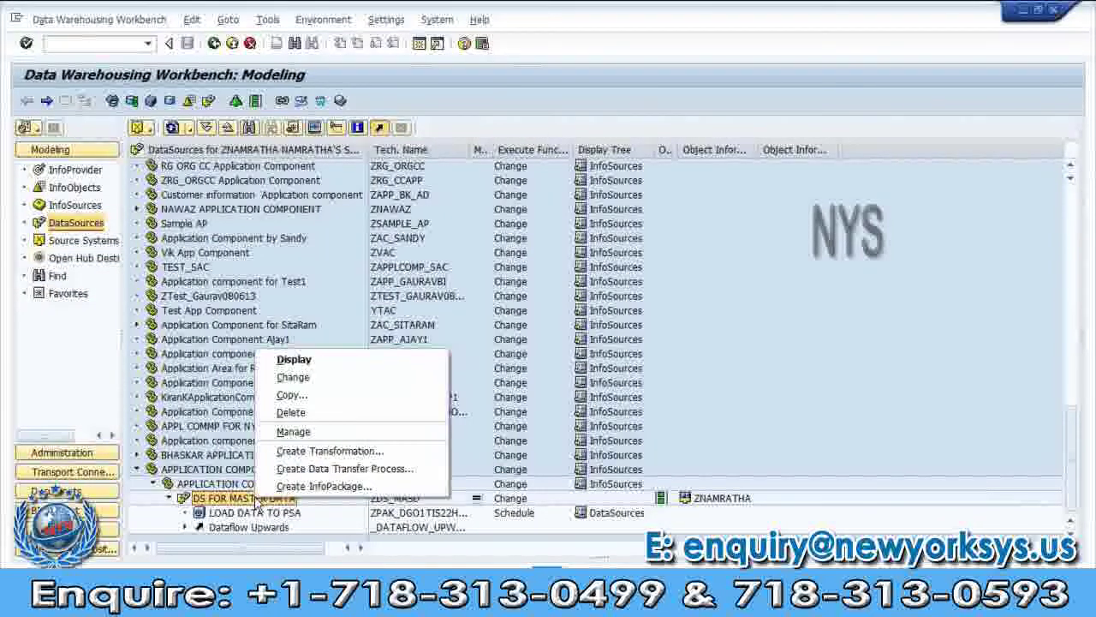
click(288, 432)
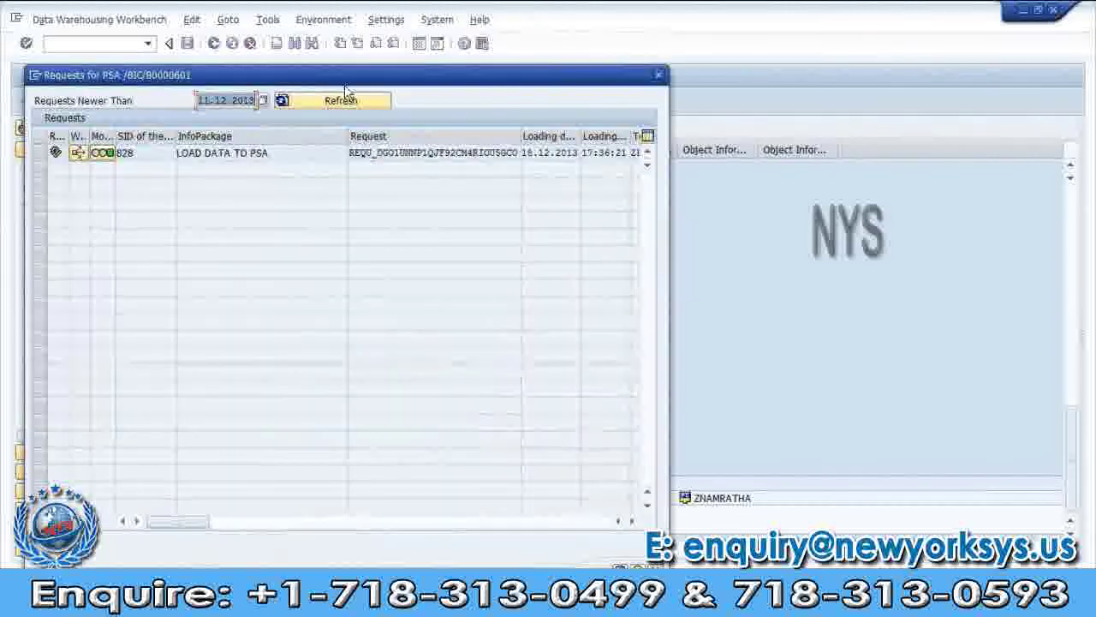
drag(348, 78, 395, 47)
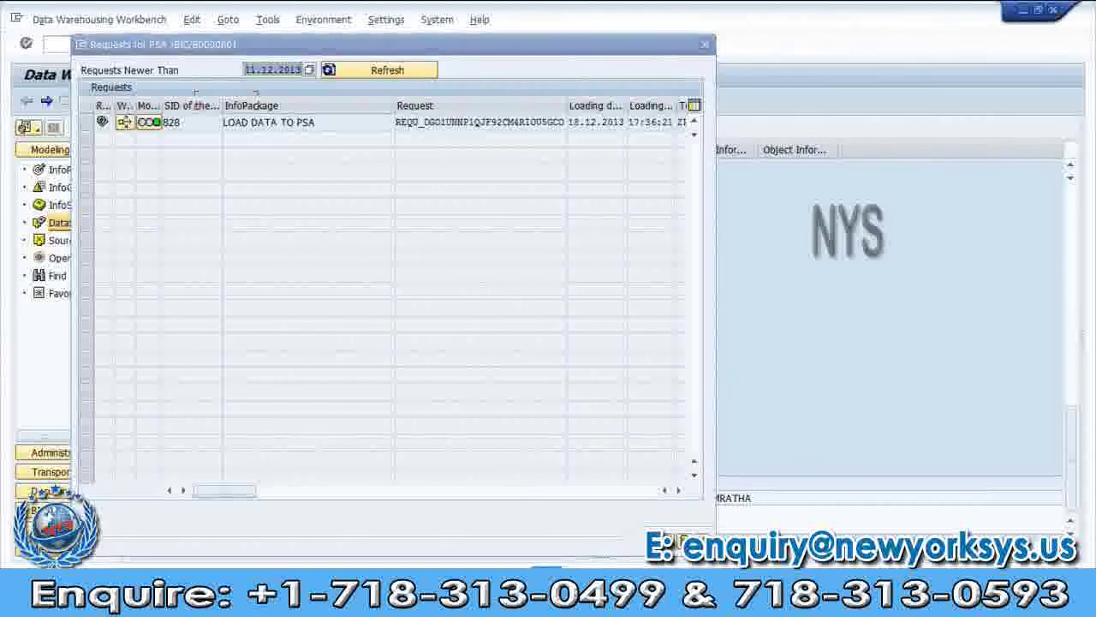
Switch to Notepad and add the line "SELECT DS...> CONTEXT MENU...> SELCT MANAGE..>" below the InfoPackage notes
key(alt+Tab)
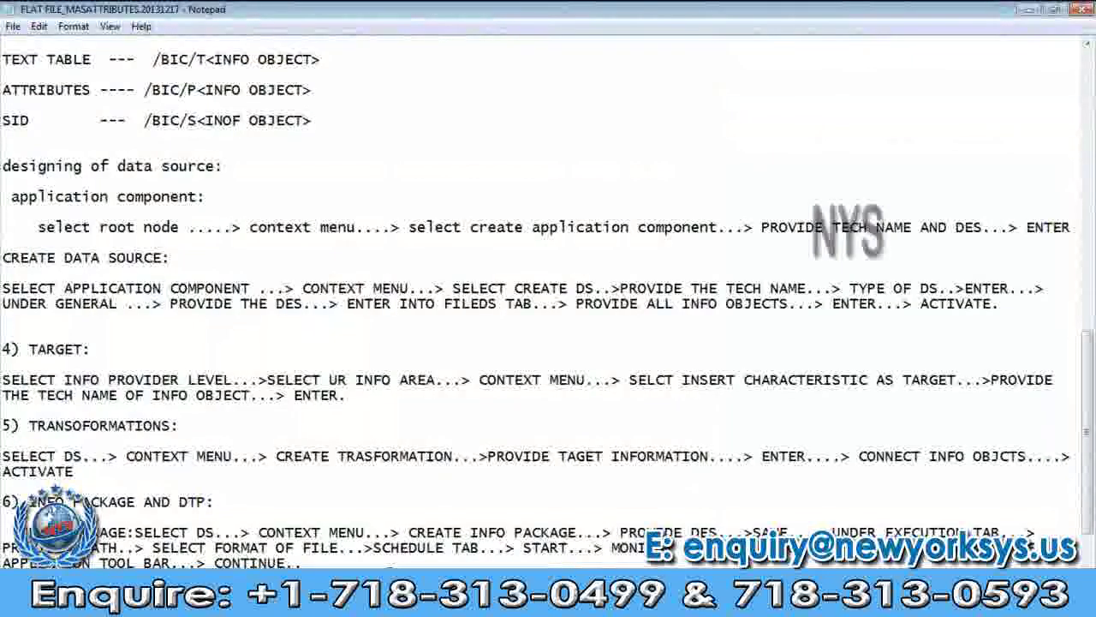
scroll(548, 298, down, 1)
text(.> )
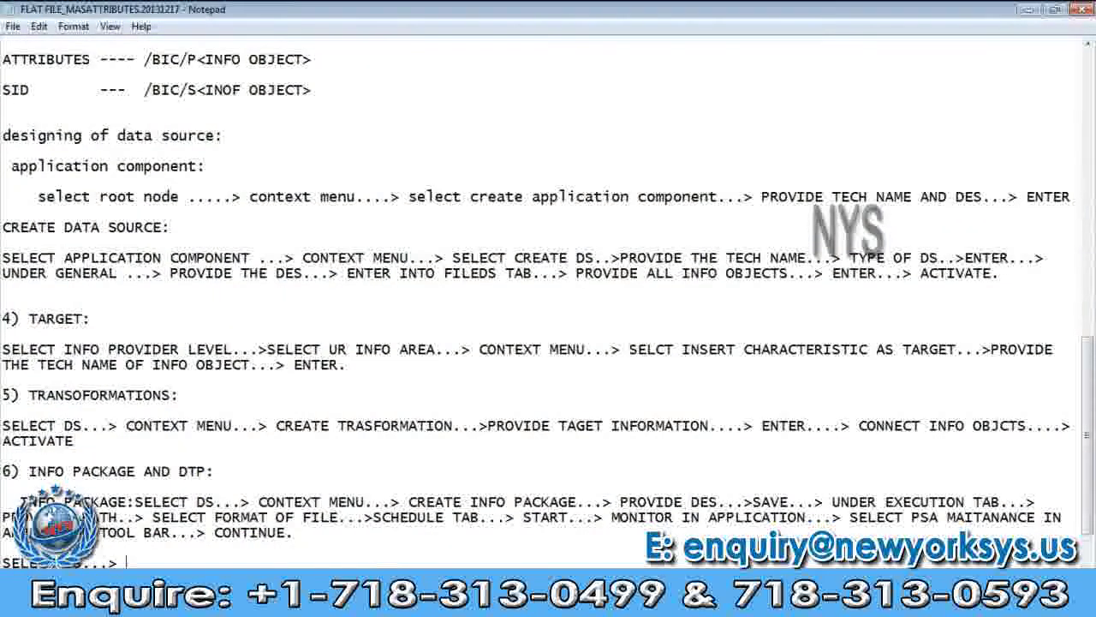
text(CONTEX)
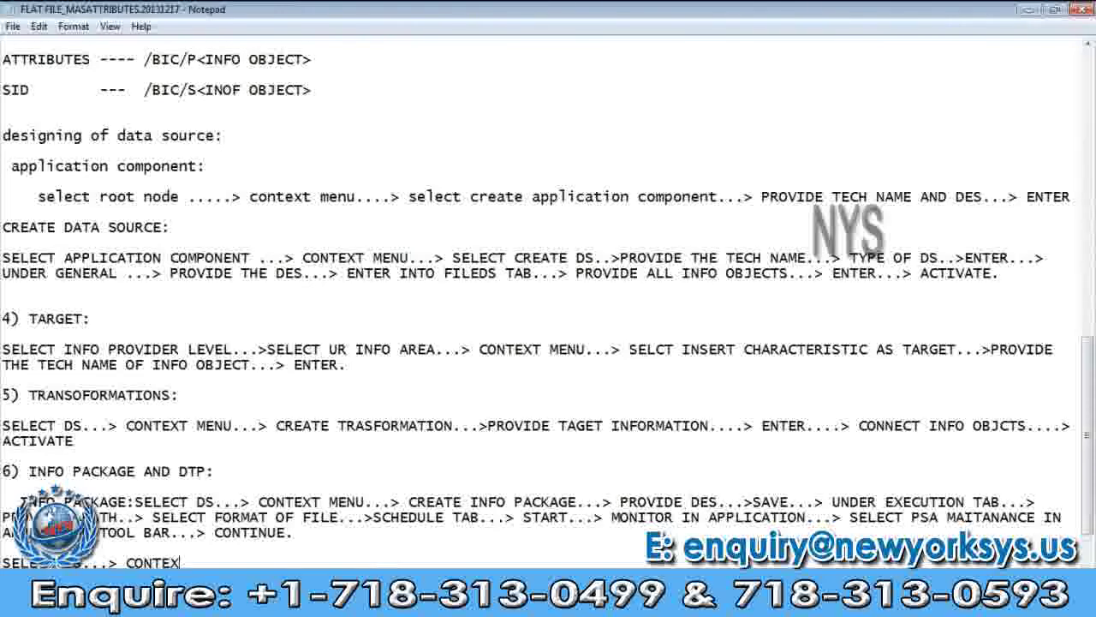
text(T MENU...> )
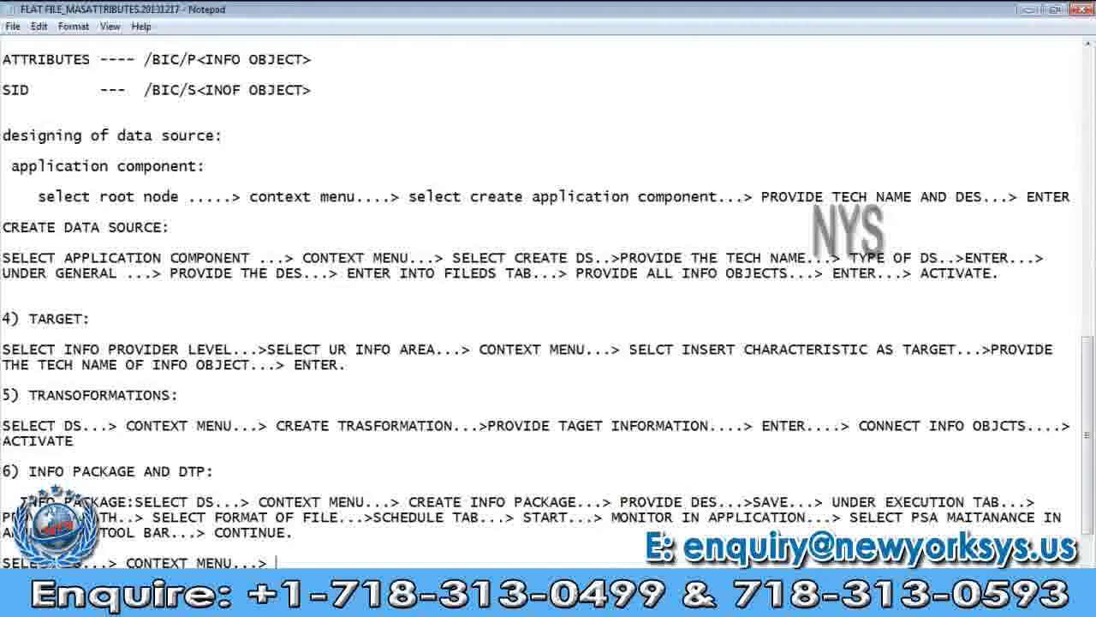
text(SELCT MANAG)
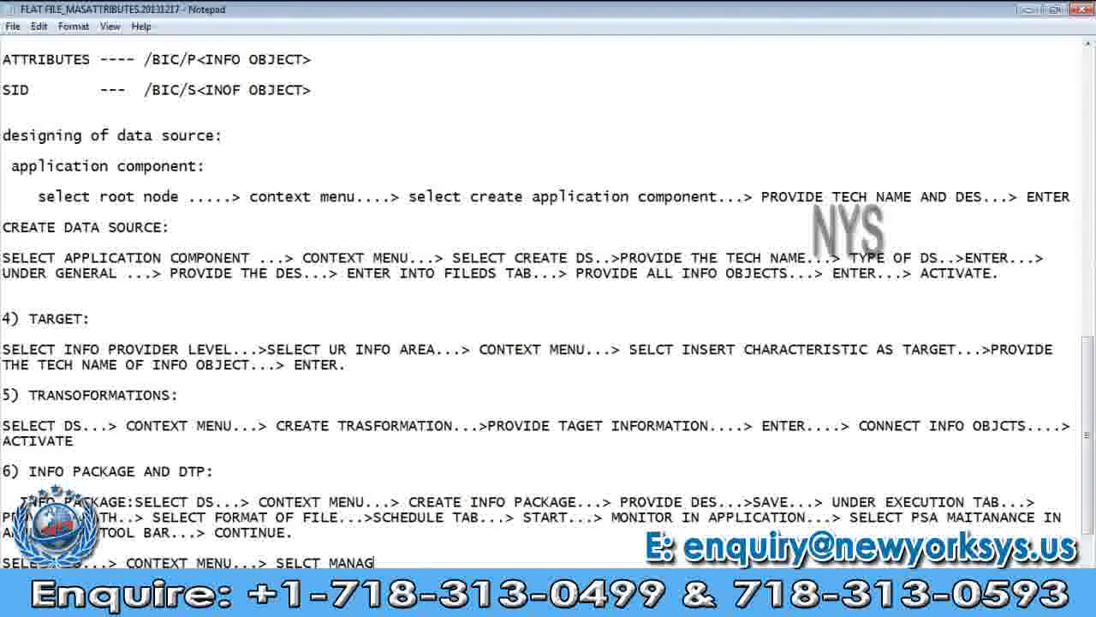
text(E..)
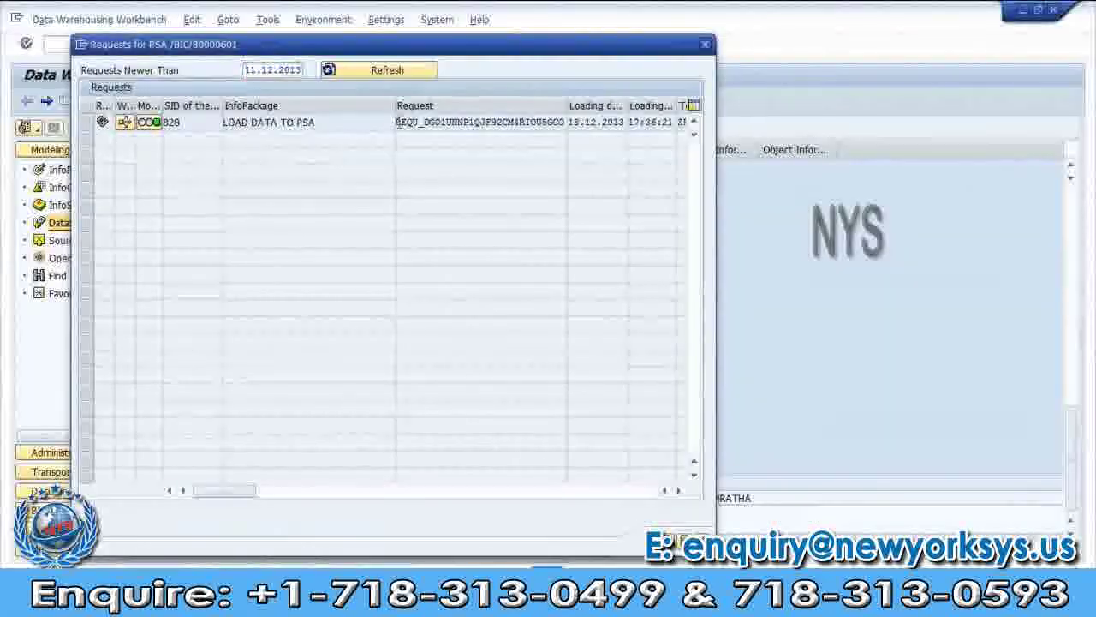
Back in SAP, select the LOAD DATA TO PSA request and display all records of its data packet in PSA Maintenance
click(89, 121)
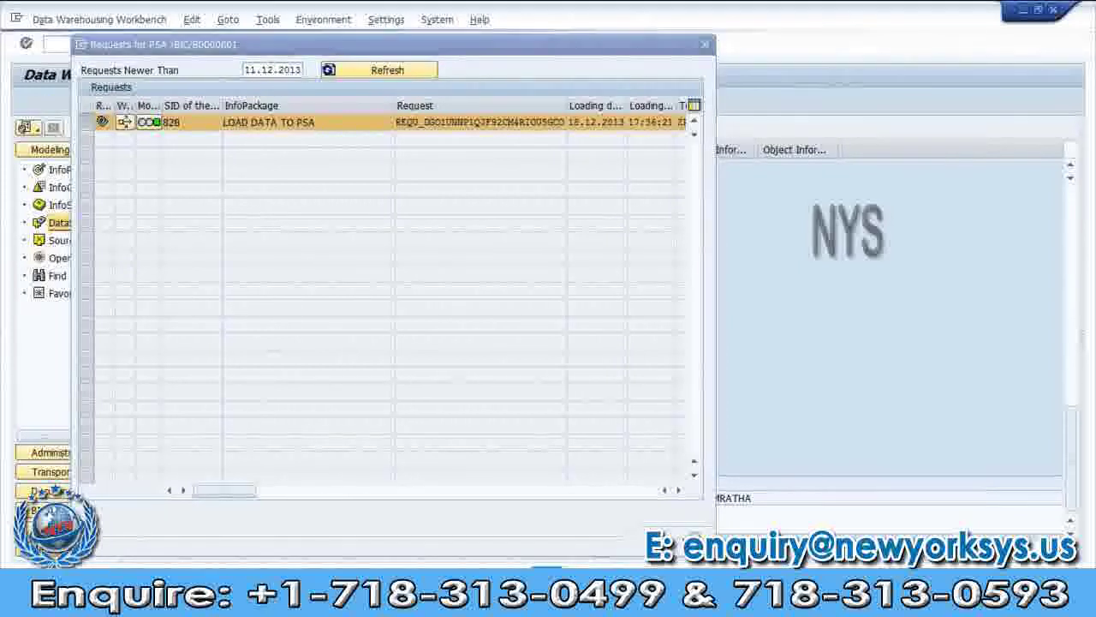
click(679, 540)
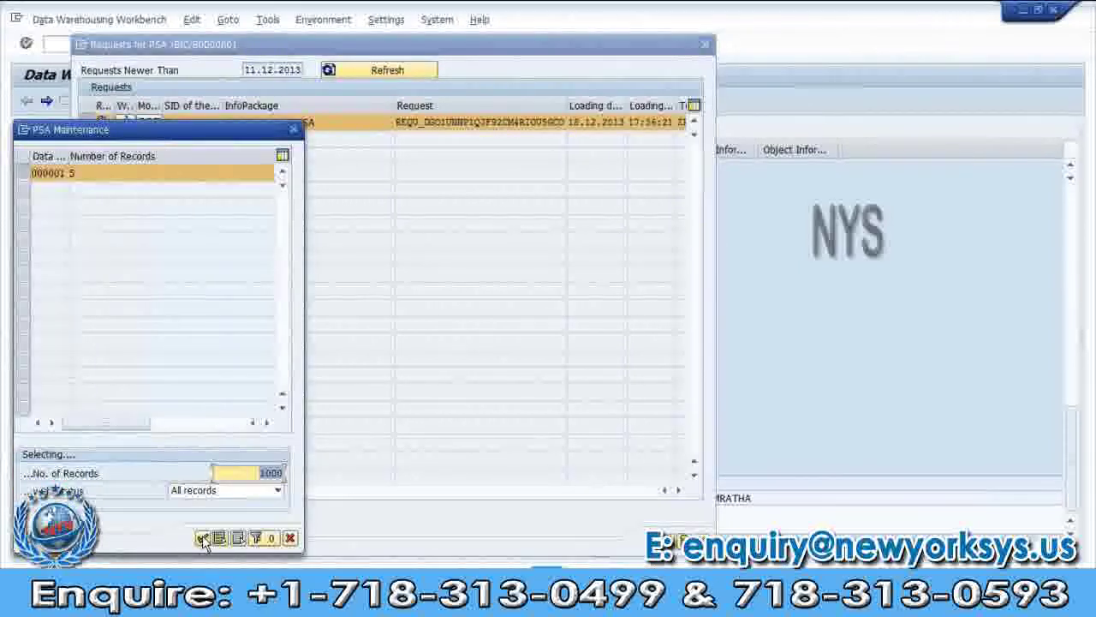
click(203, 538)
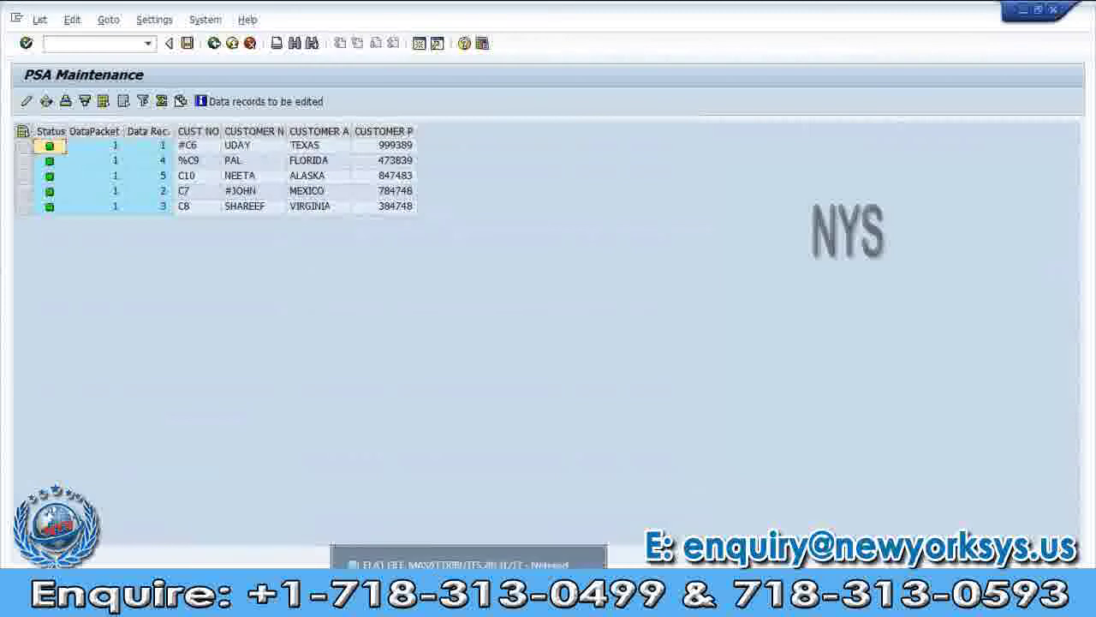
Switch to Notepad and extend the manage line with "SELECT THE REQUEST...> CLICK ON PSA MAINTANANCE...> CONTINUE."
click(515, 561)
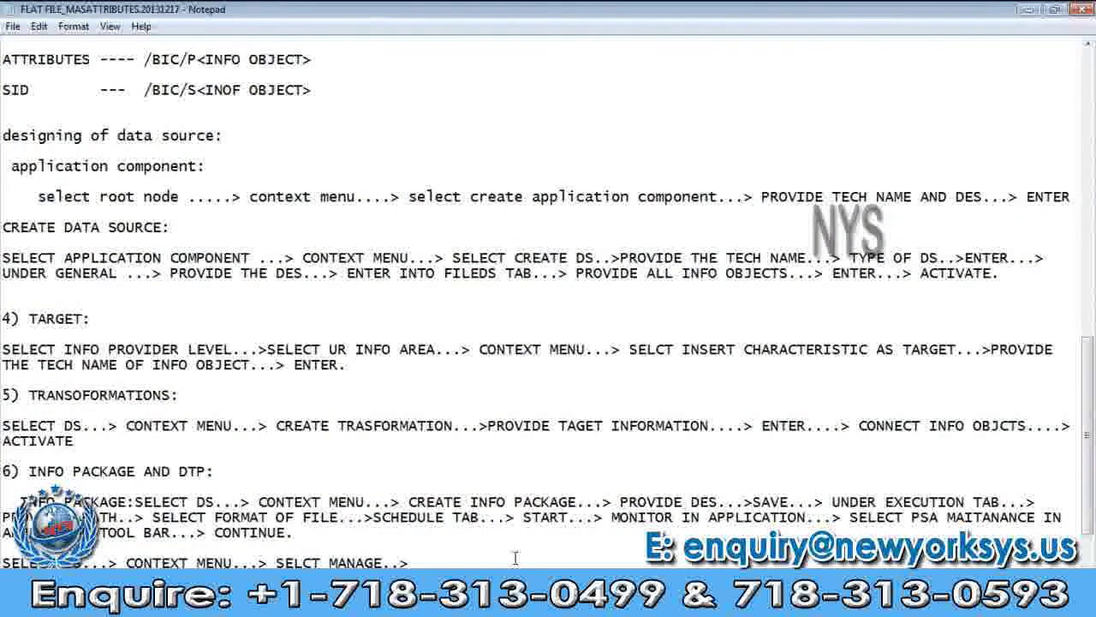
text(SELECT THE)
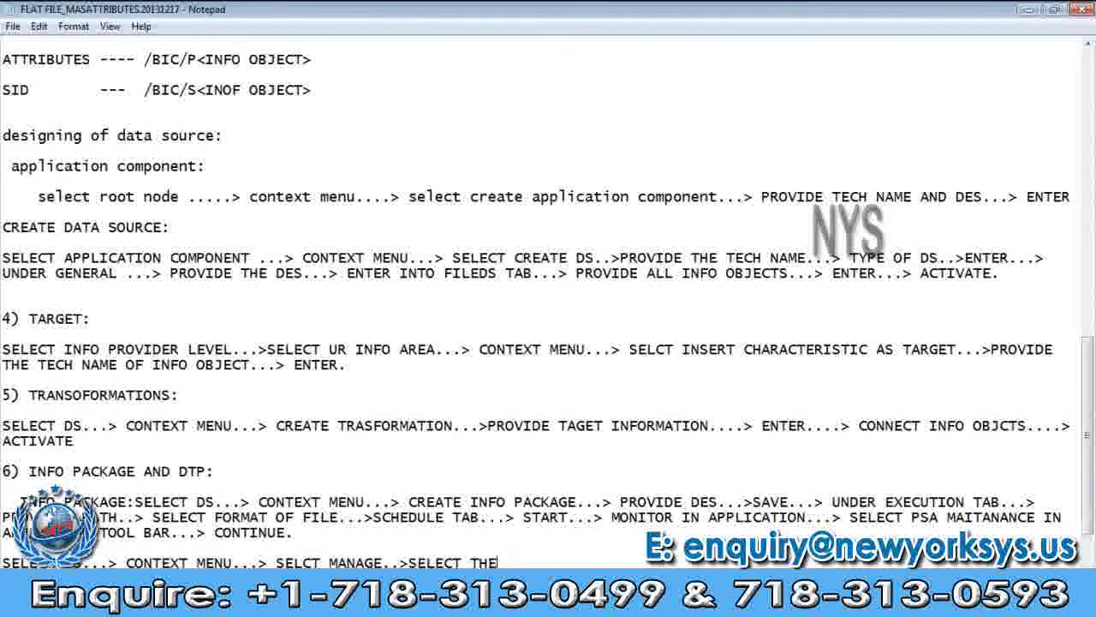
text( REQUEST...>)
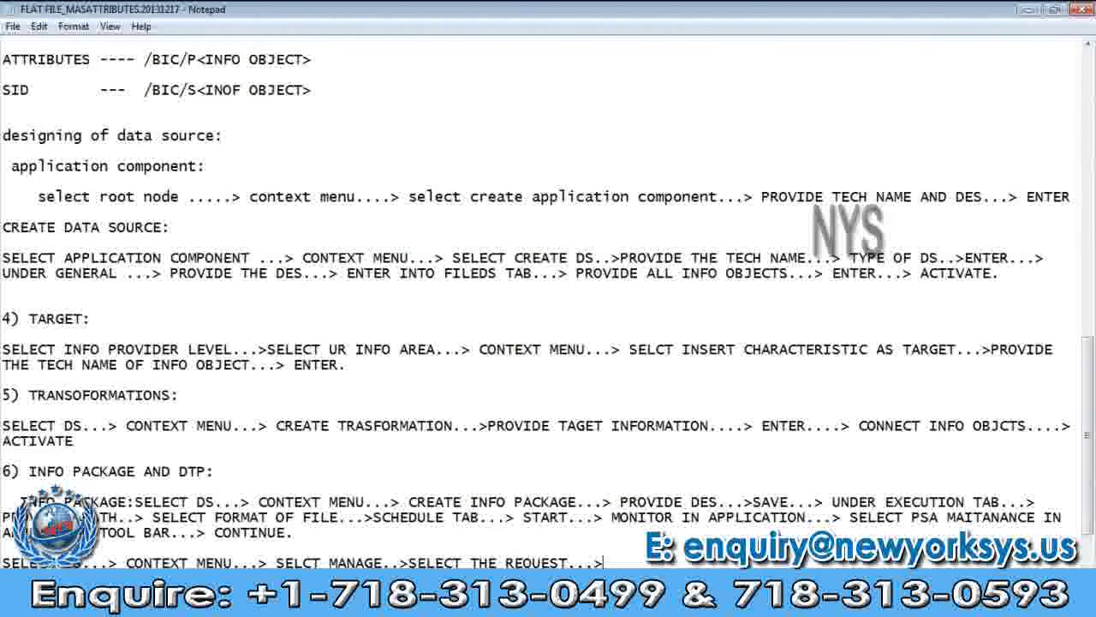
text( CLI)
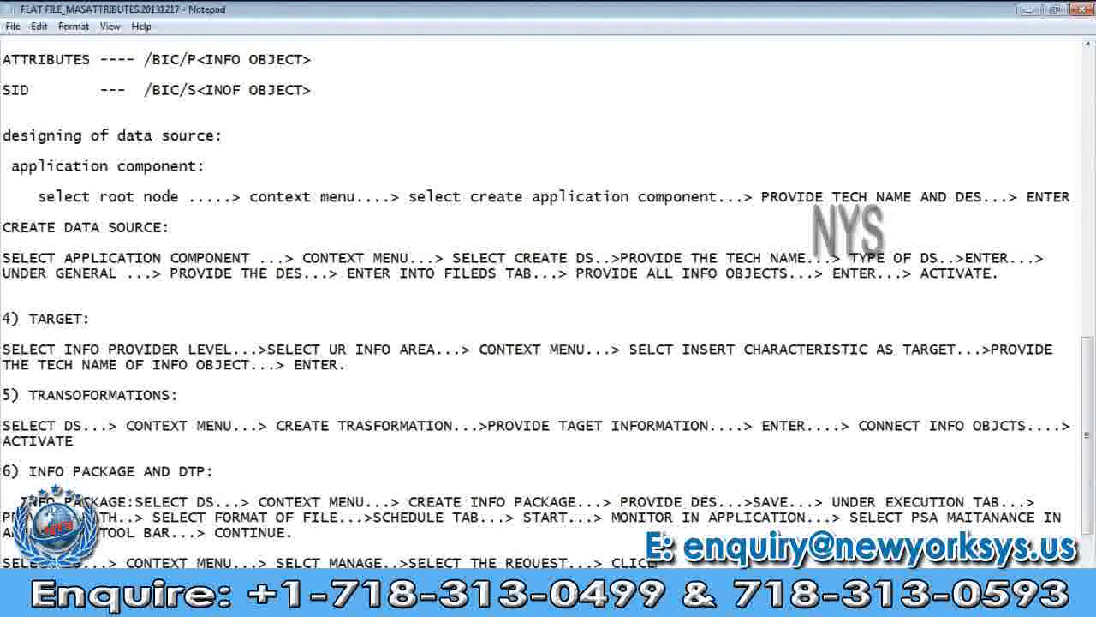
text(CK ON PSA M)
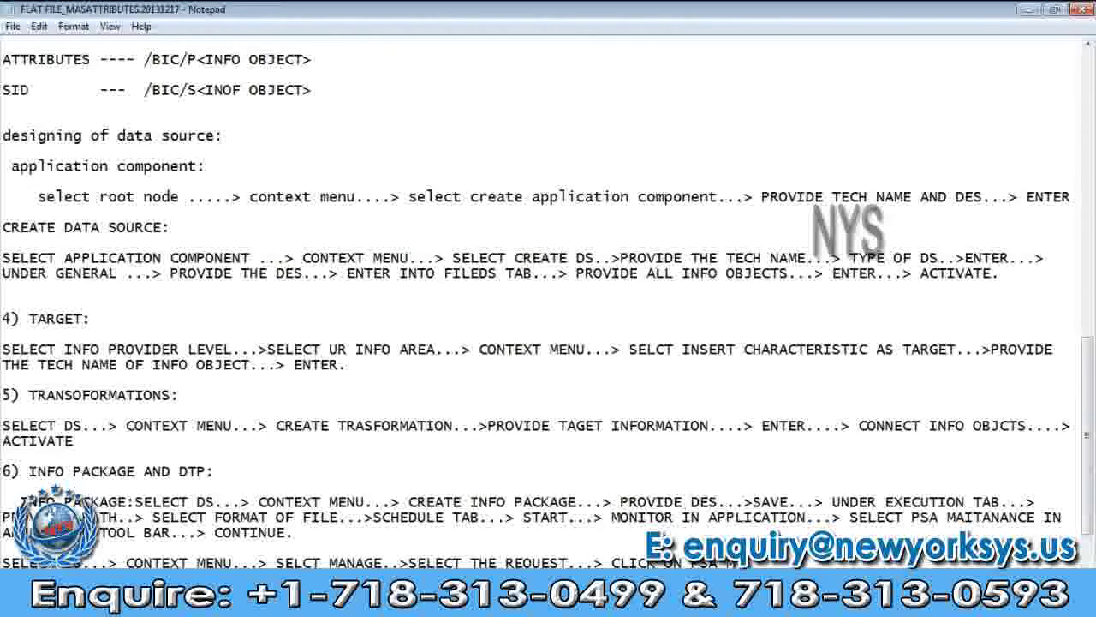
text(AINTANANCE)
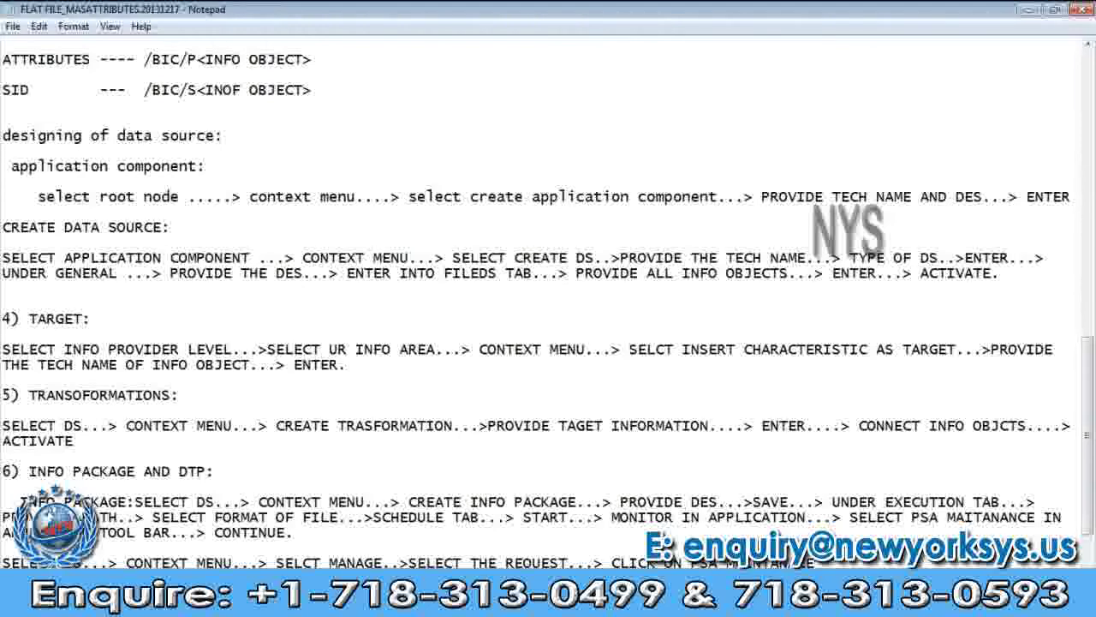
text(...> CONT)
key(BackSpace)
key(BackSpace)
text(TINUE.)
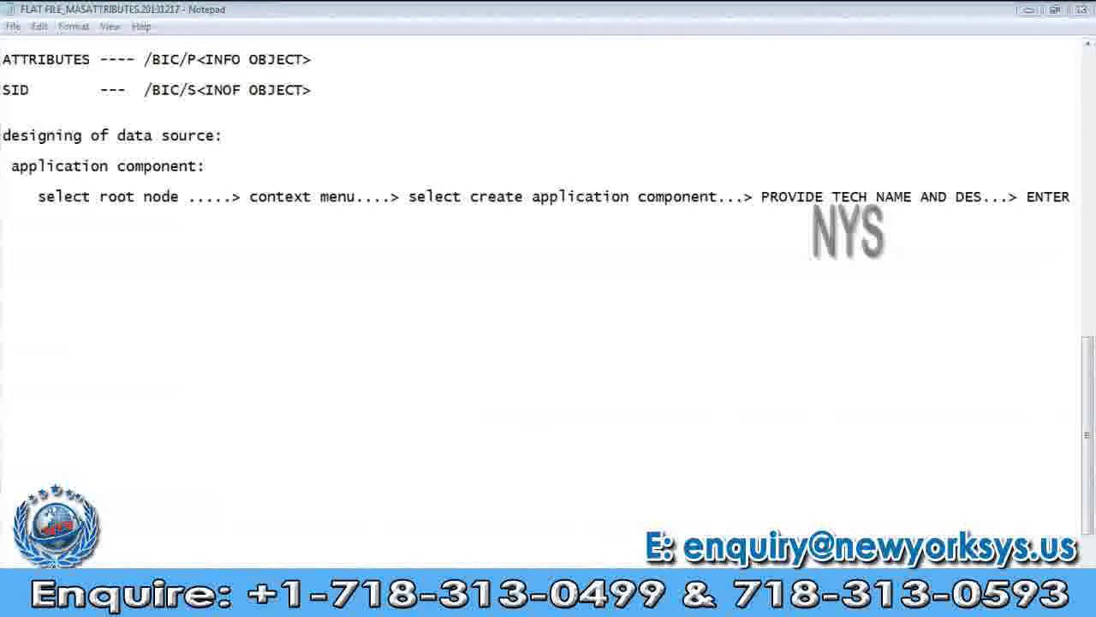
Return to SAP's PSA Maintenance and examine the customer number and name values for stray # and % characters
click(257, 548)
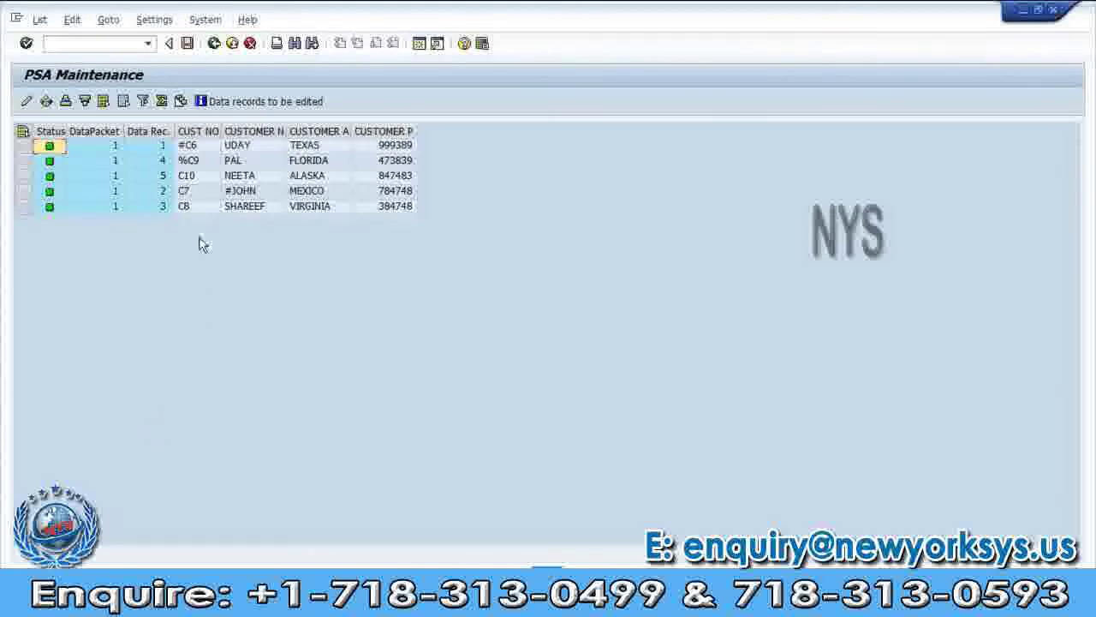
click(189, 145)
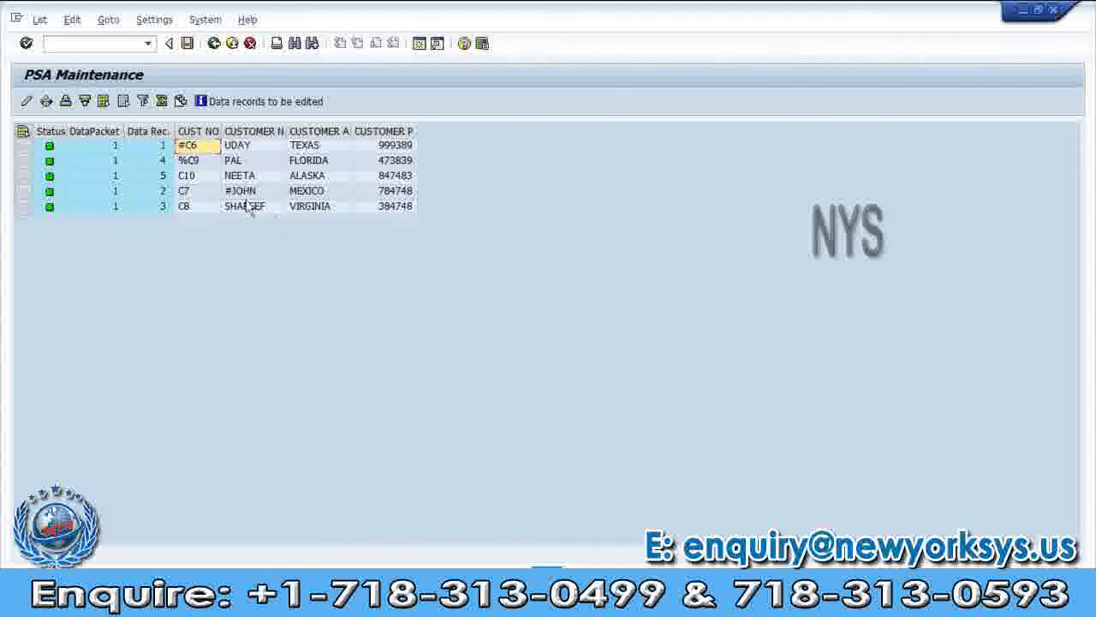
click(246, 192)
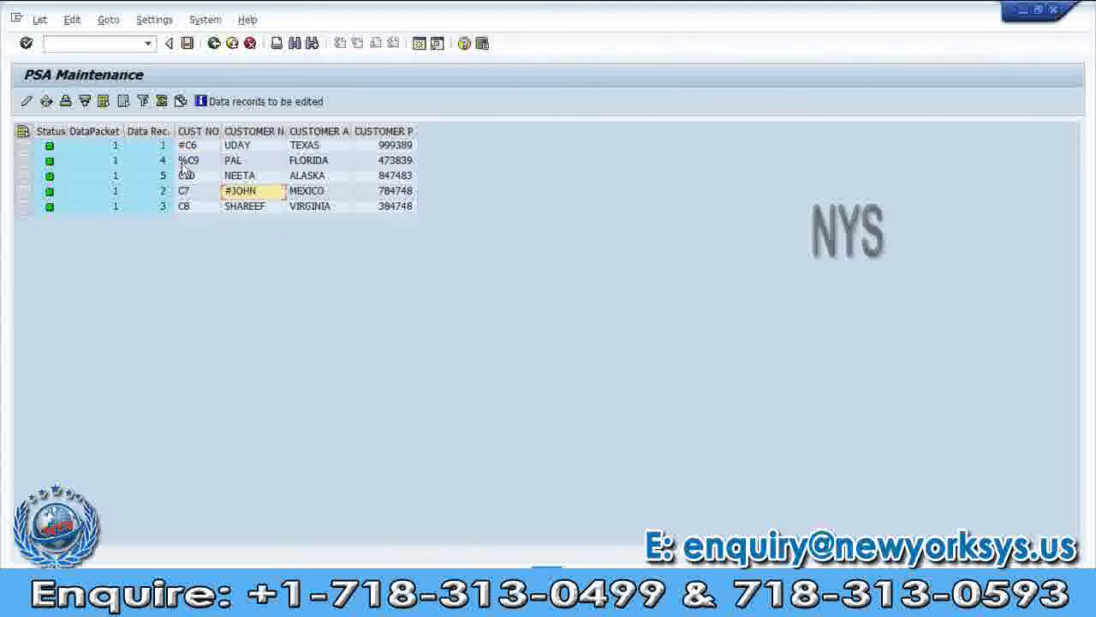
click(184, 161)
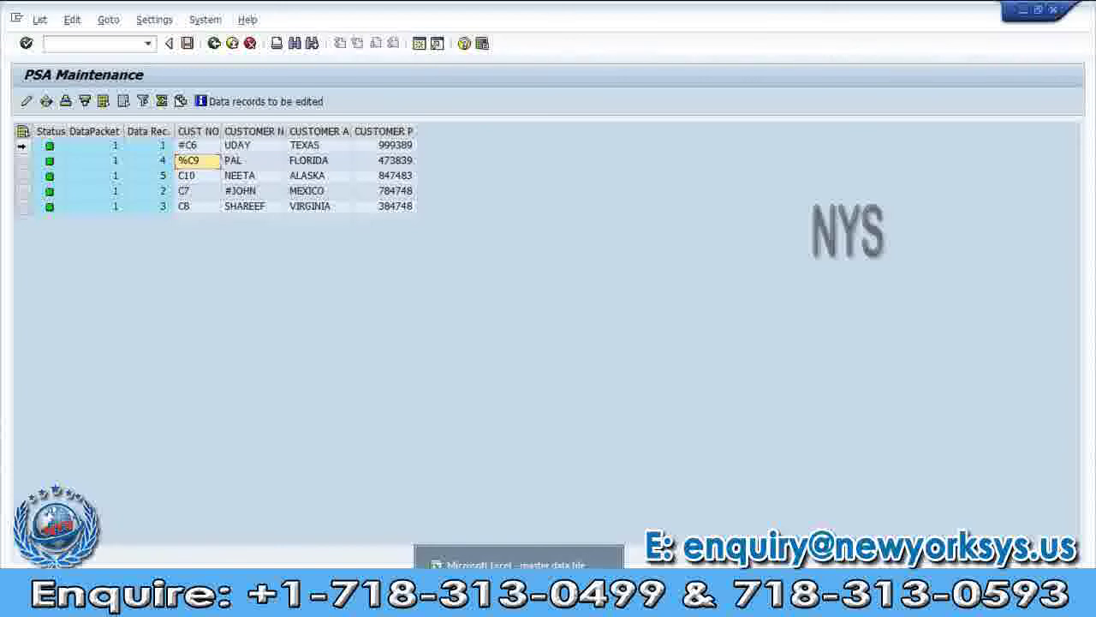
Edit data record 1 and remove the leading # from its CUST NO value
click(23, 145)
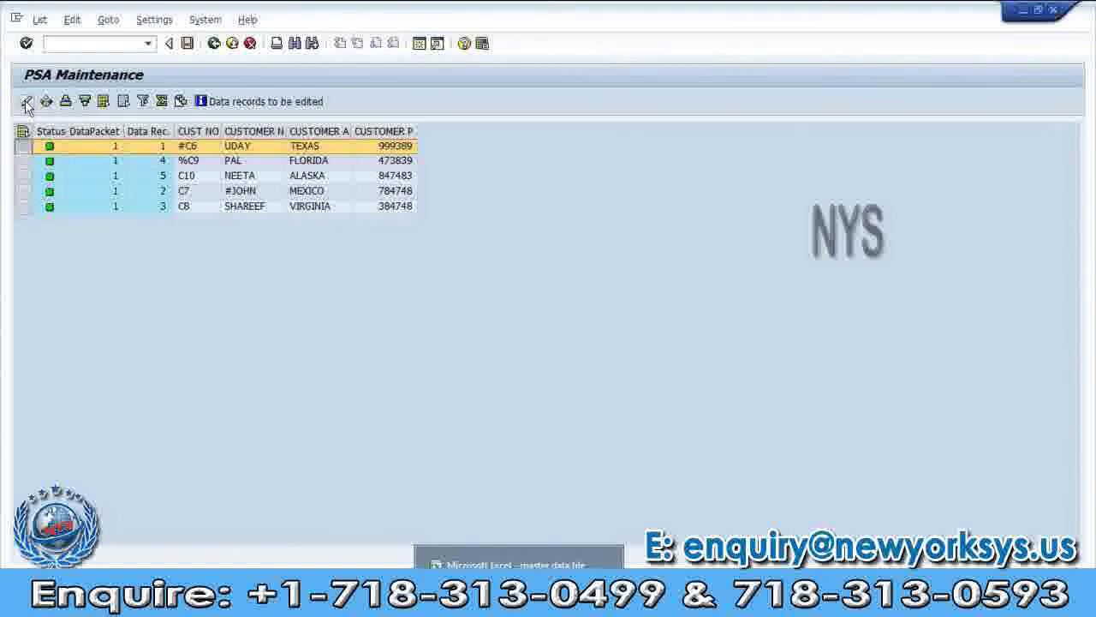
click(27, 102)
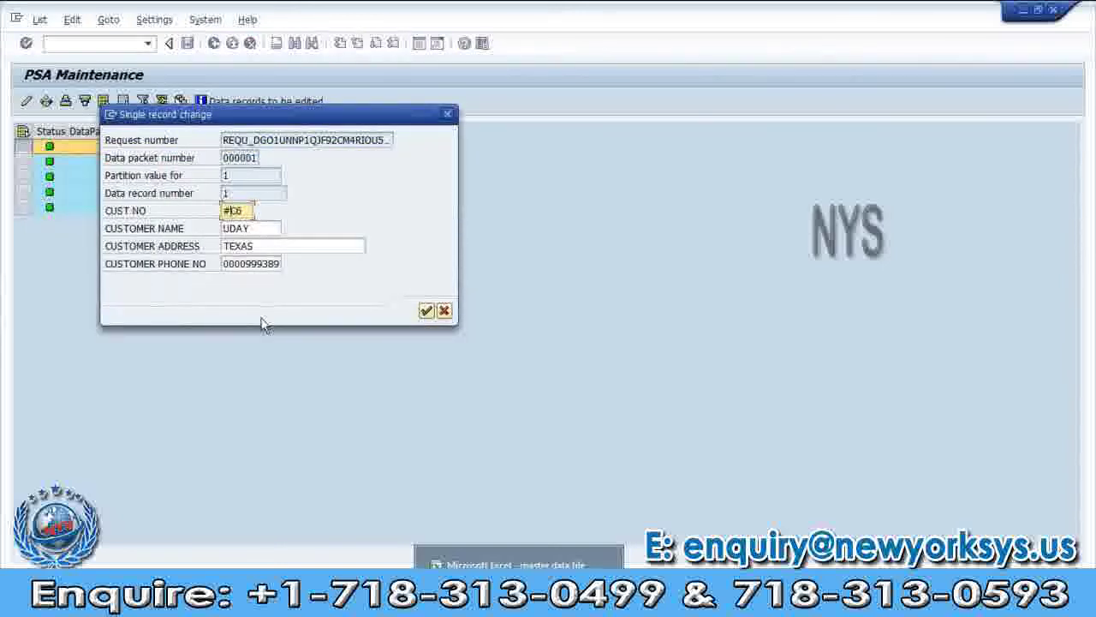
key(Delete)
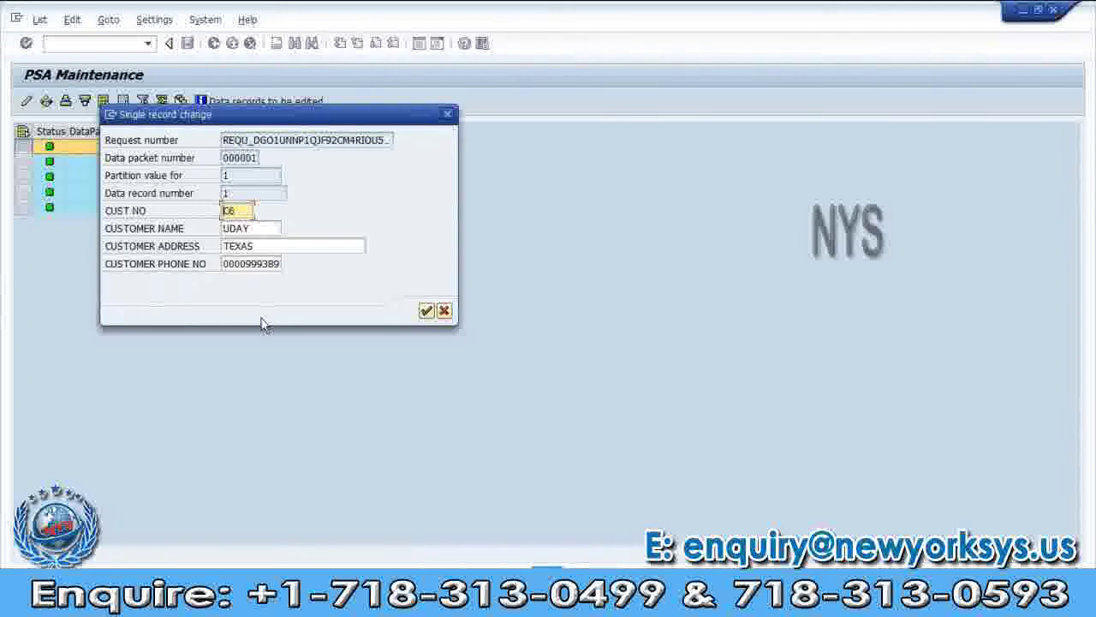
click(426, 311)
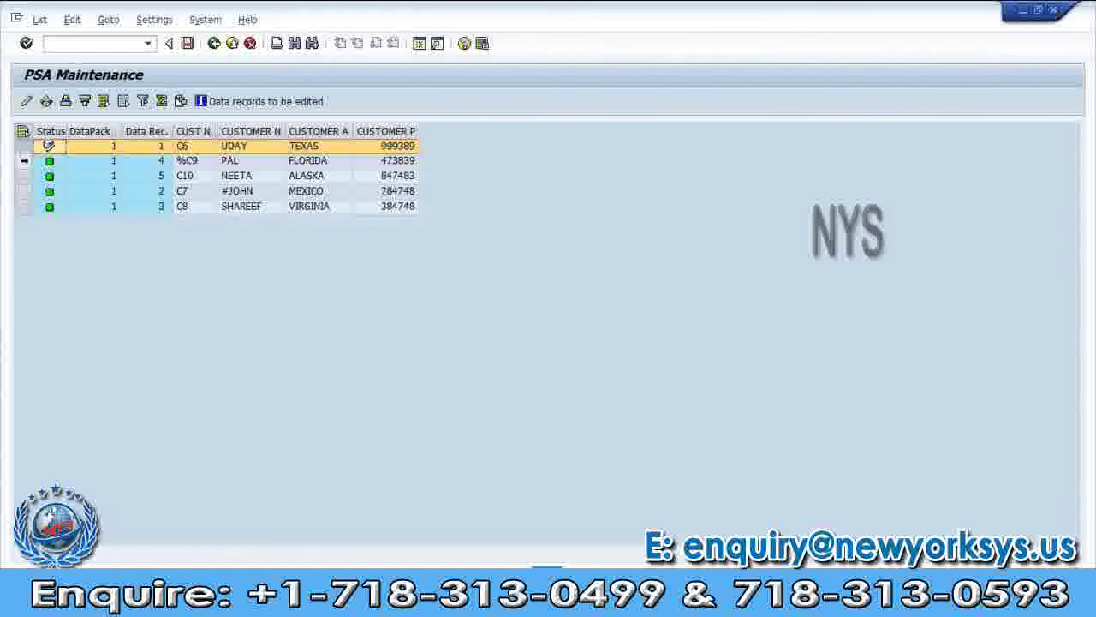
Edit data record 4 and remove the leading % from its CUST NO value
click(24, 160)
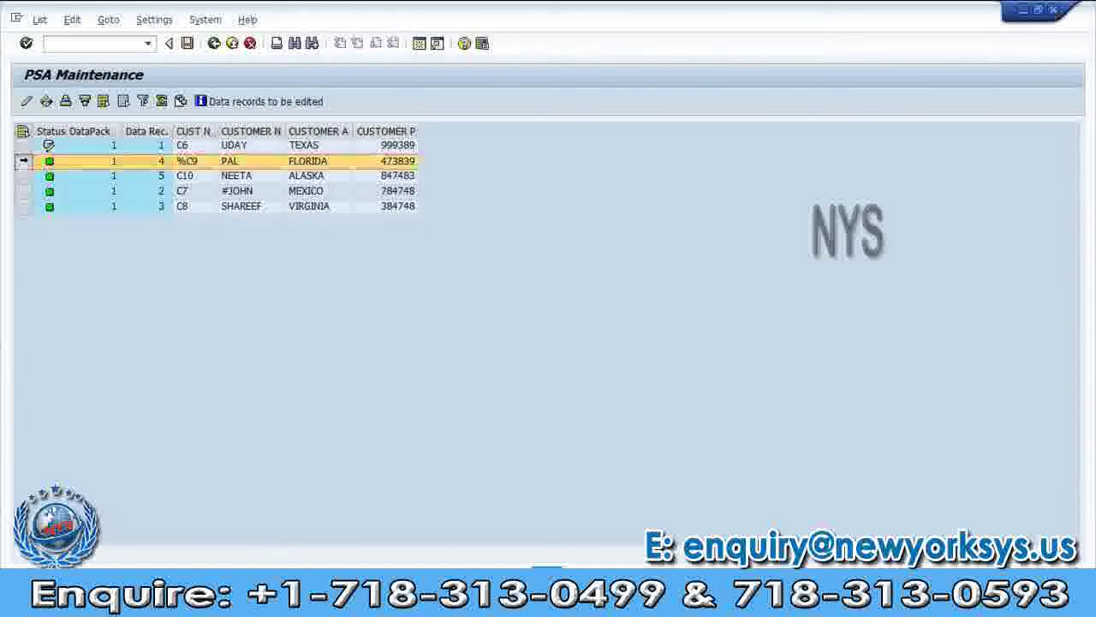
click(26, 103)
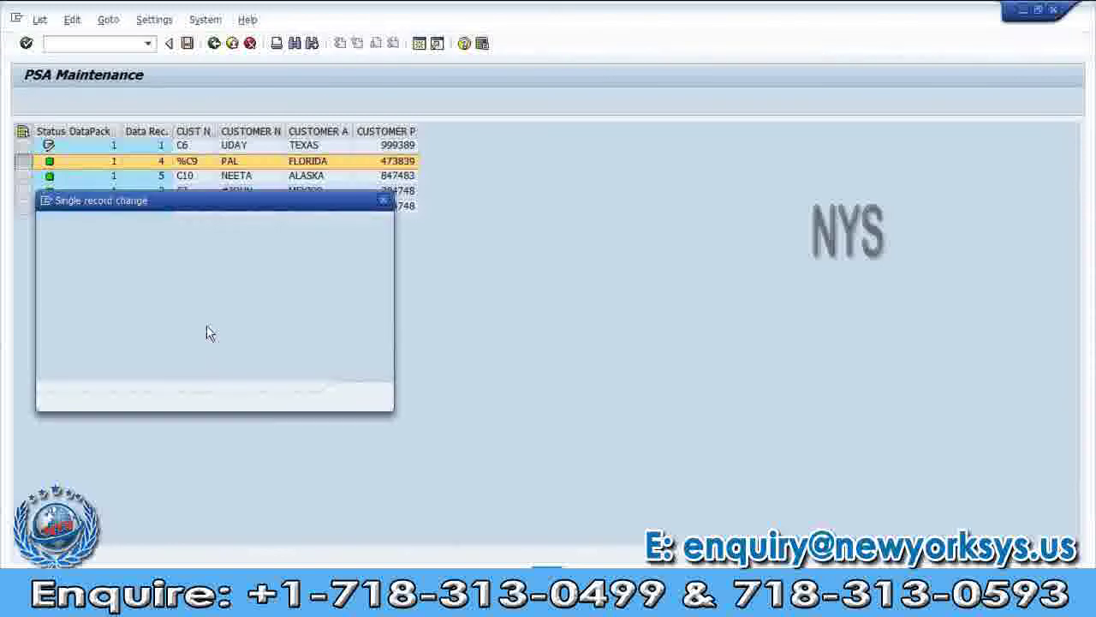
key(Delete)
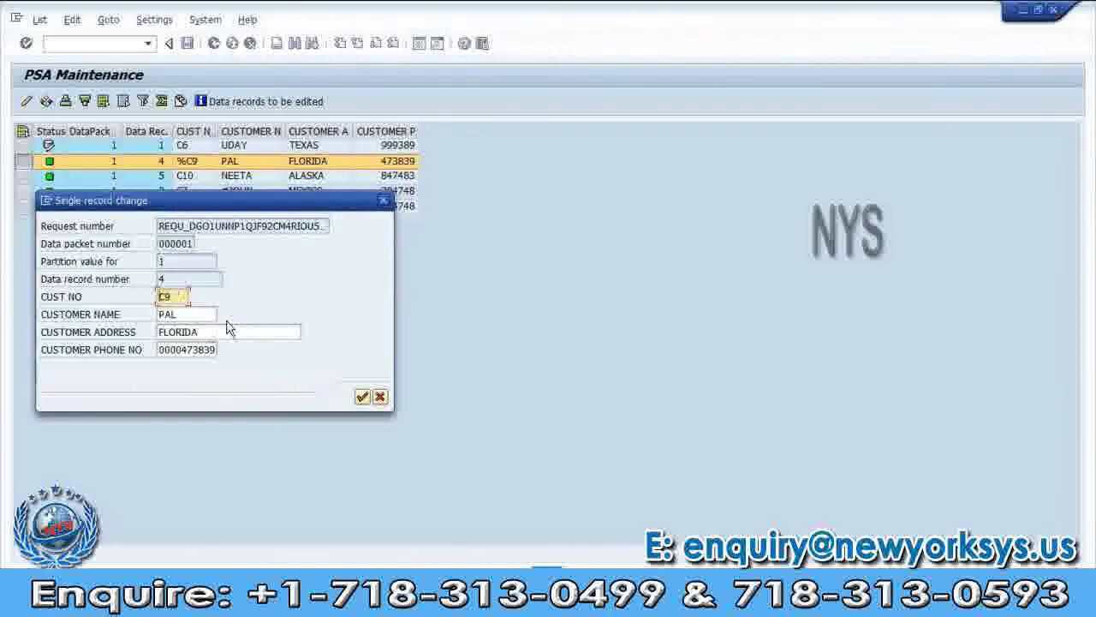
click(360, 399)
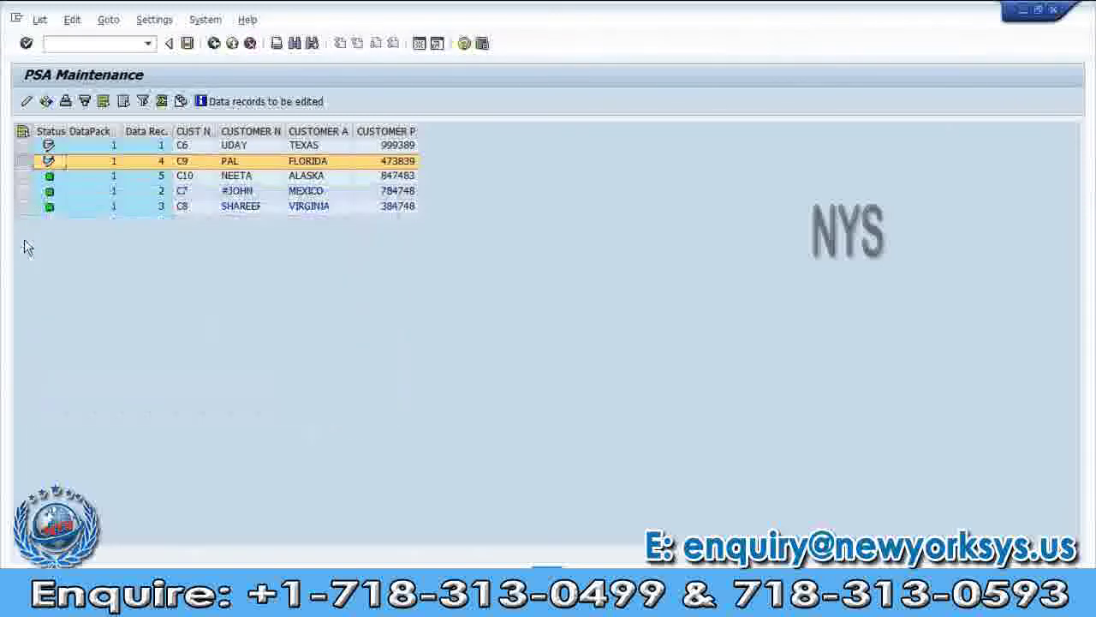
Edit data record 2 and remove the leading # from its CUSTOMER NAME value
click(24, 190)
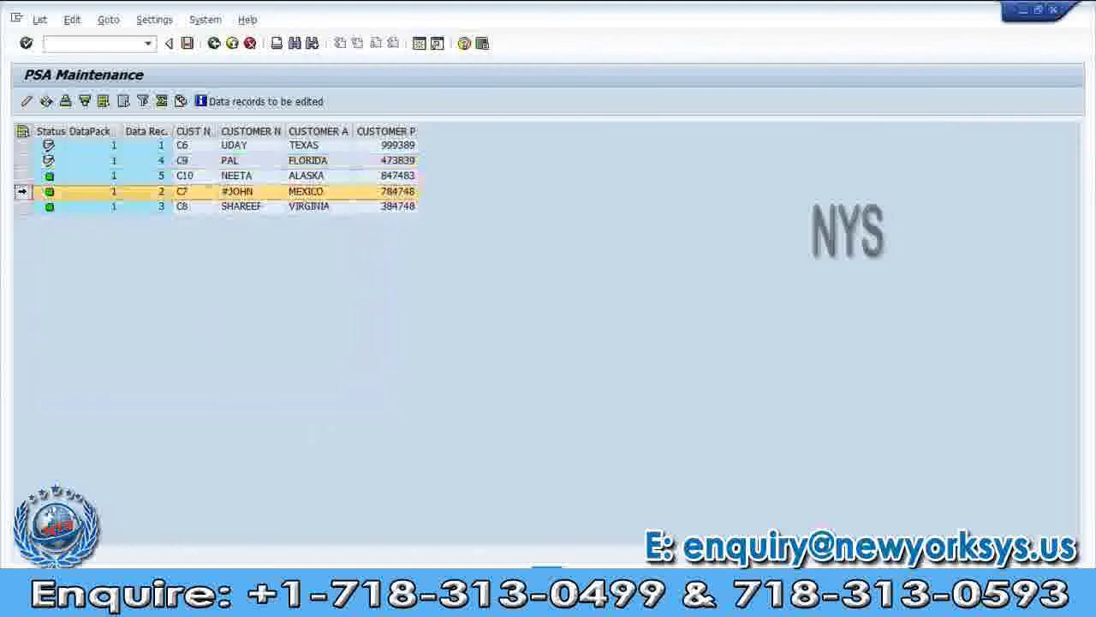
click(27, 102)
click(169, 313)
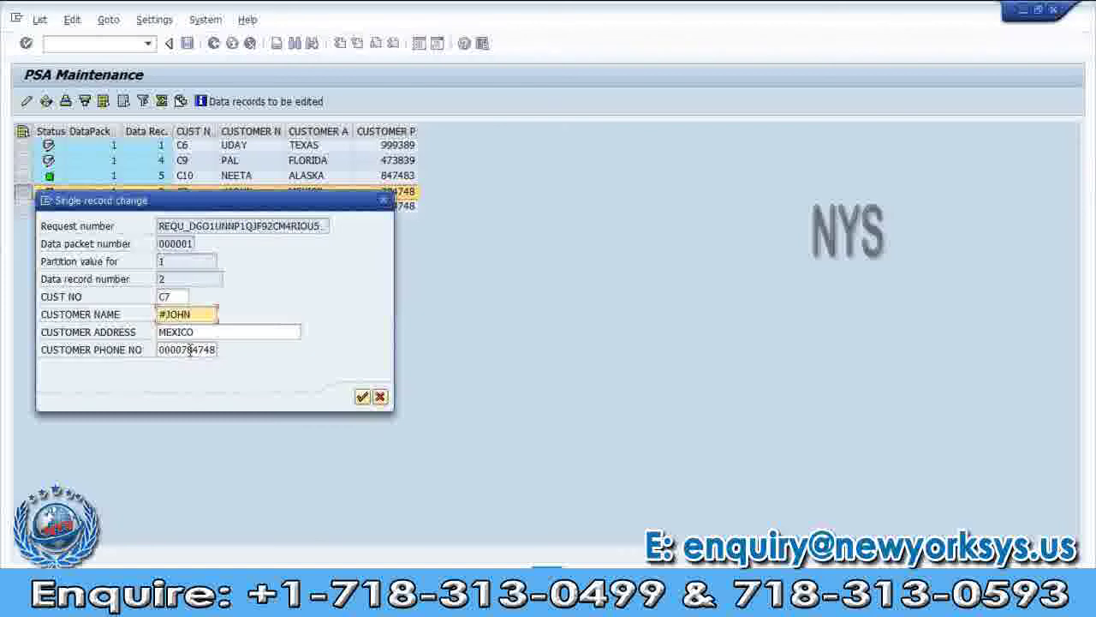
key(BackSpace)
click(363, 395)
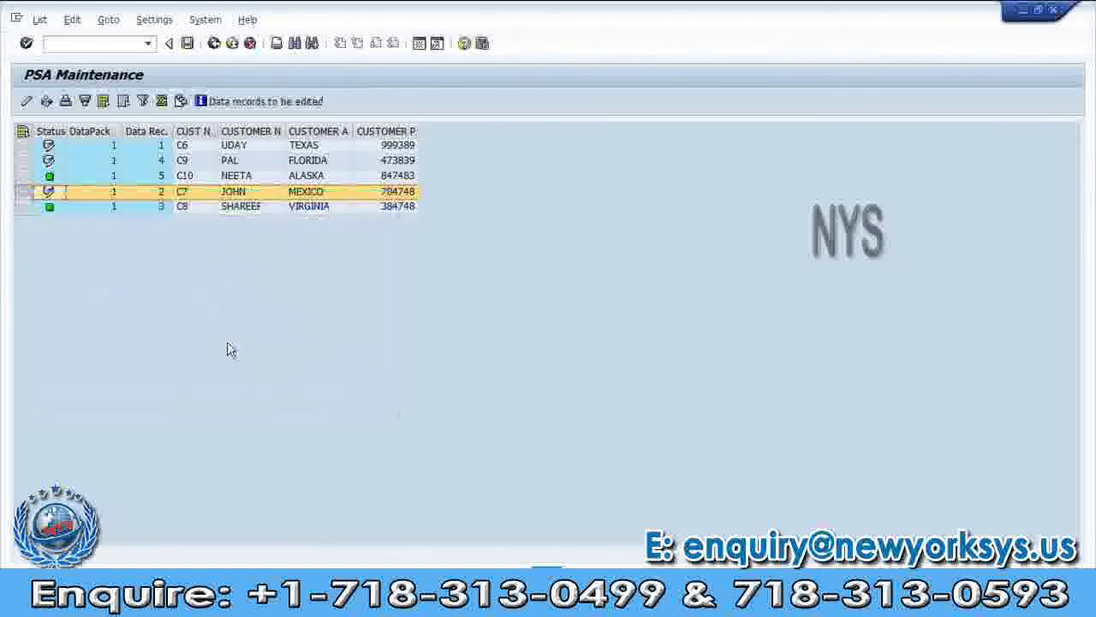
Check the customer names in the edited PSA records, save the corrections, and close the list of PSA requests
click(237, 151)
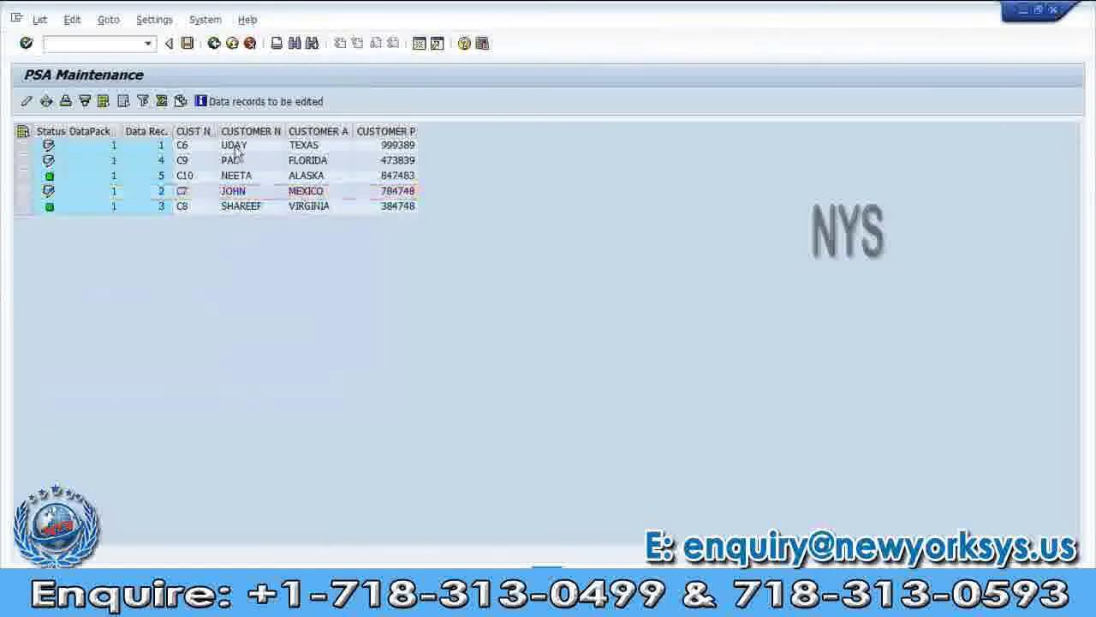
click(238, 149)
click(237, 163)
click(237, 176)
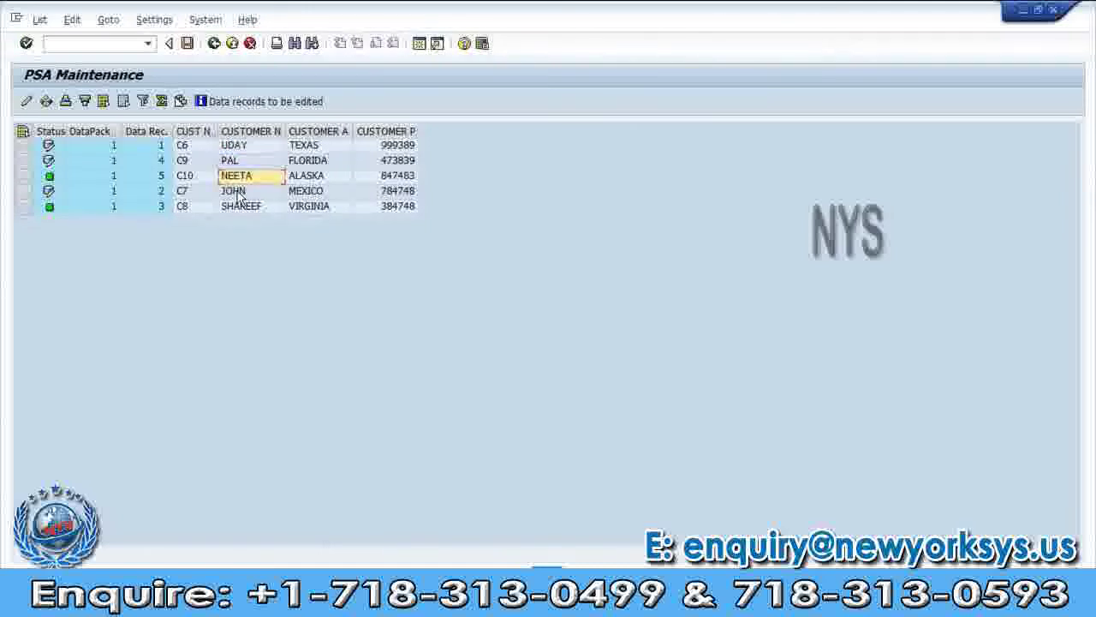
click(239, 194)
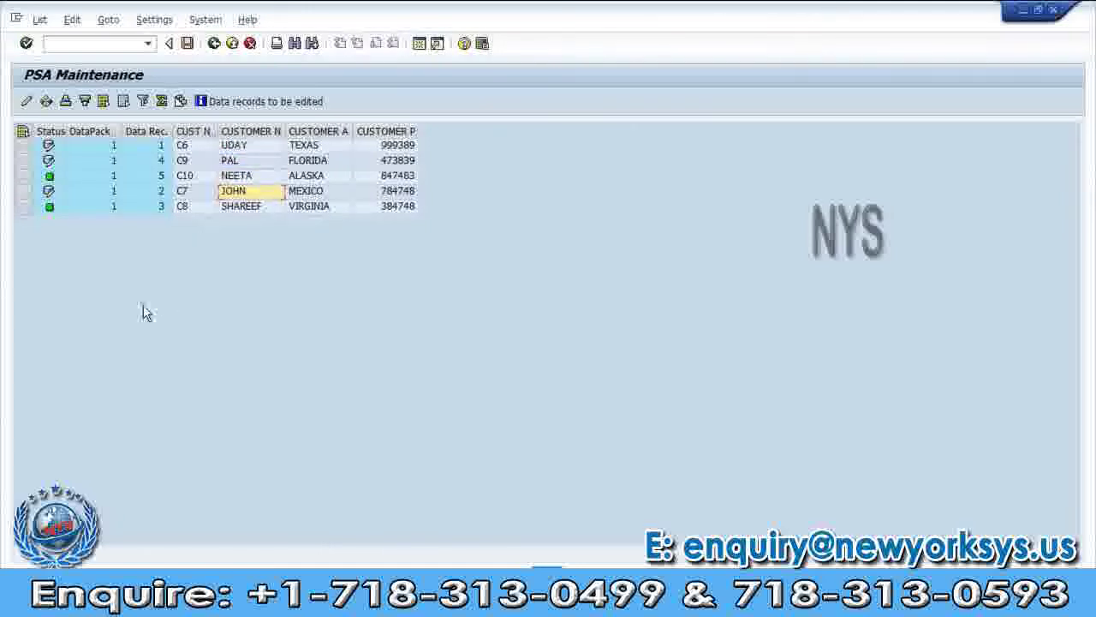
click(187, 45)
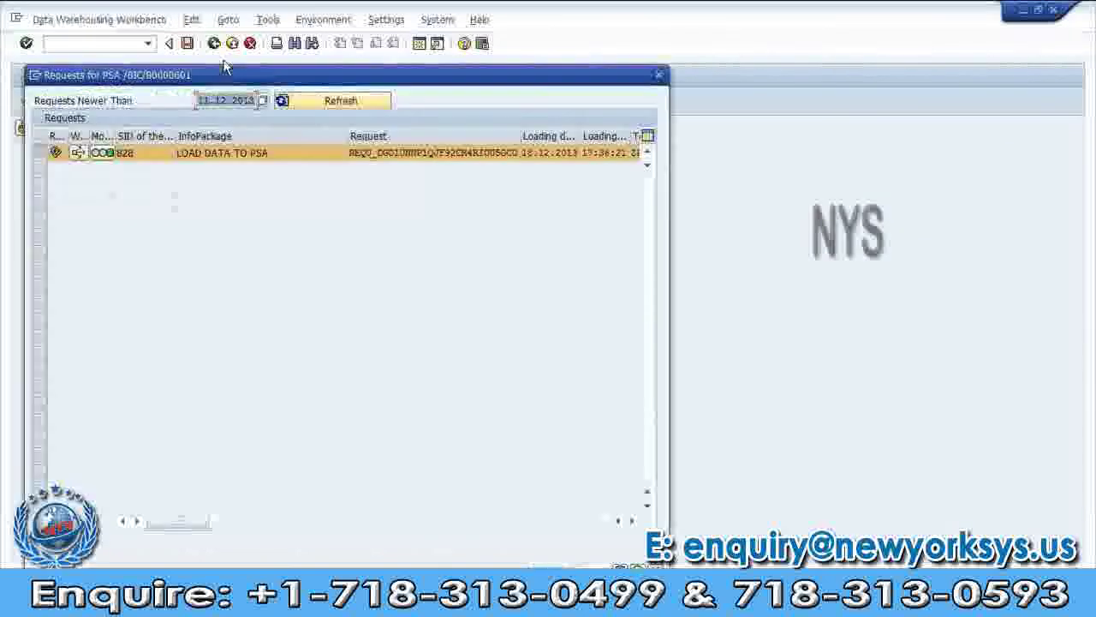
click(657, 76)
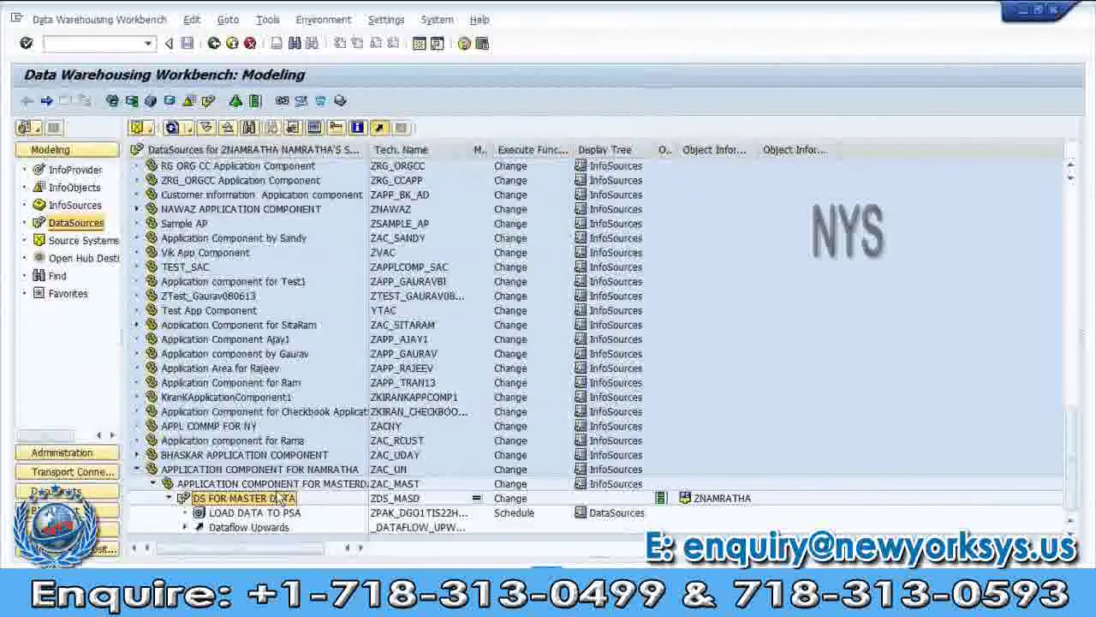
Go to the InfoProvider tree and select the CUSTOMER NO (Attribute) target under INFO AREA FOR MASTER DATA
double_click(257, 512)
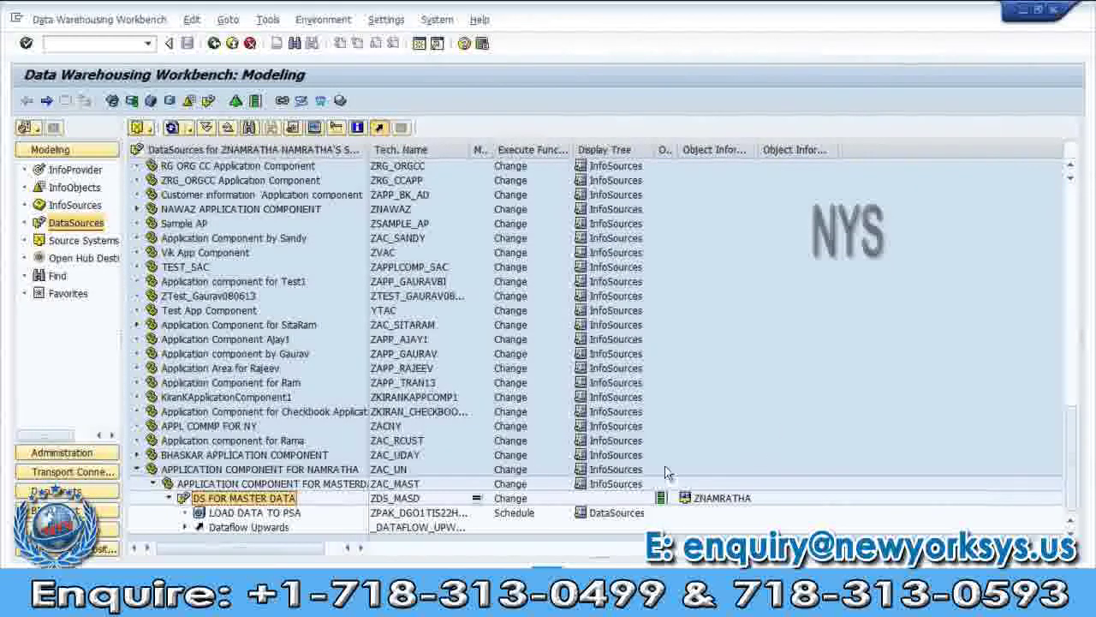
mouse_move(518, 599)
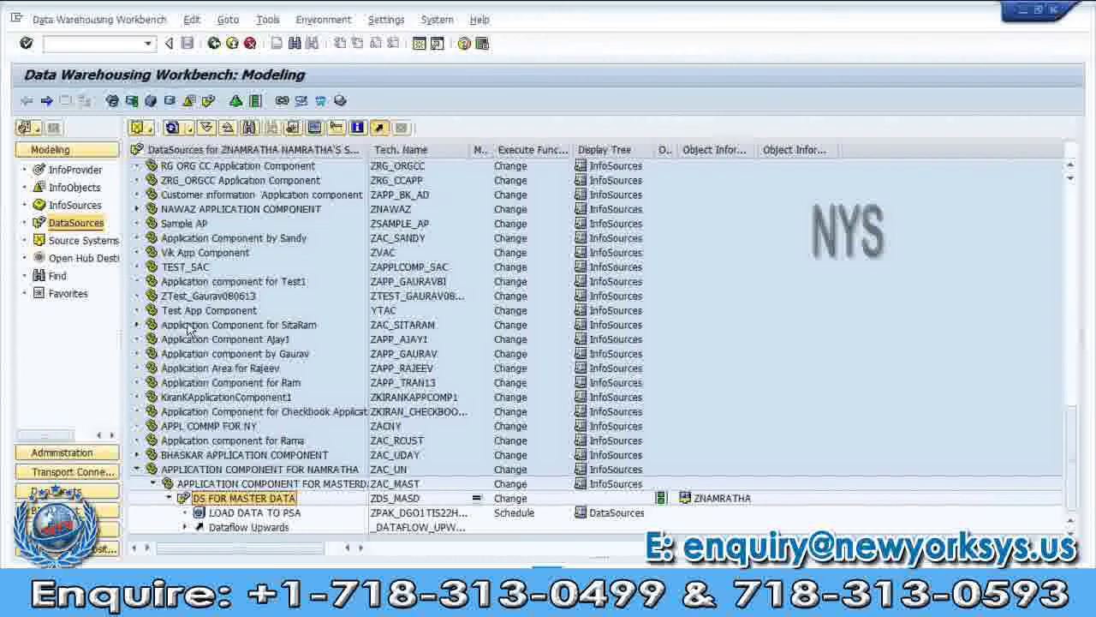
click(75, 170)
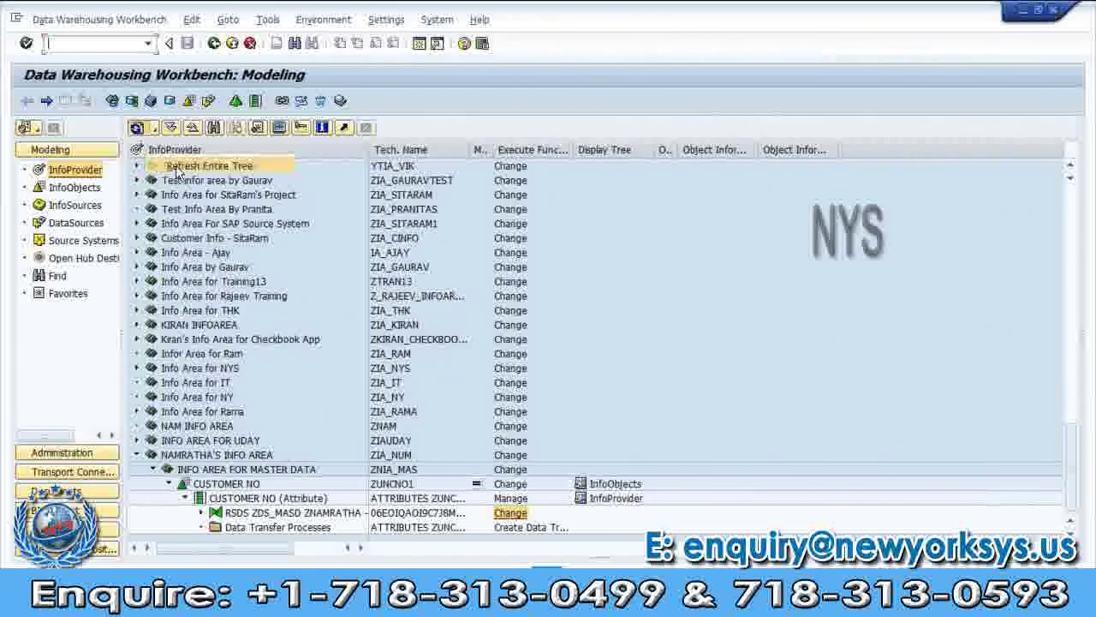
right_click(312, 528)
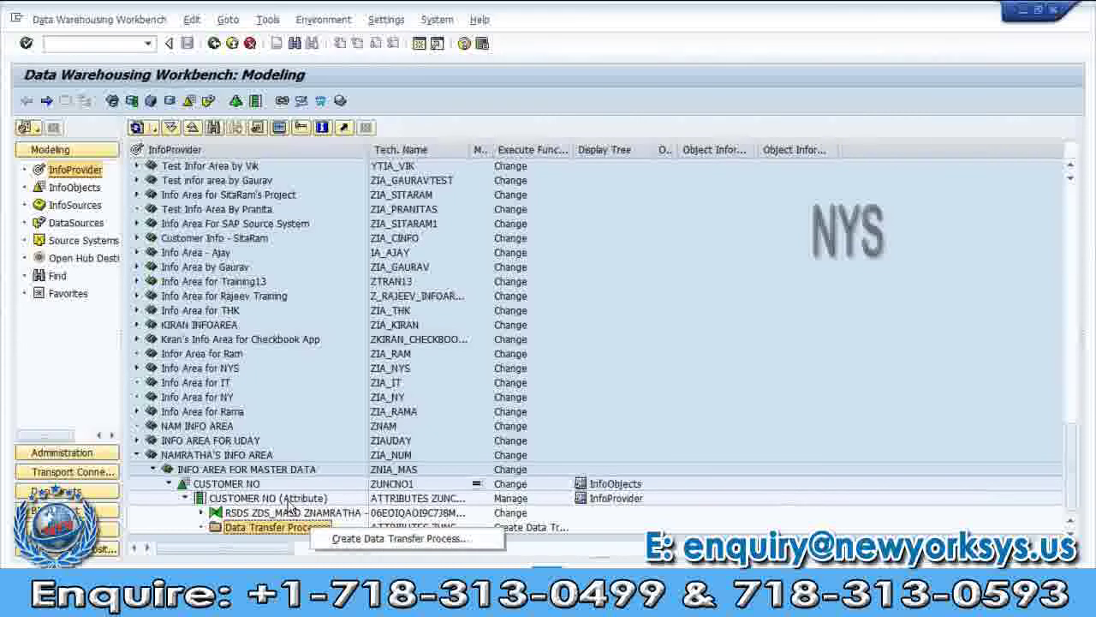
click(288, 507)
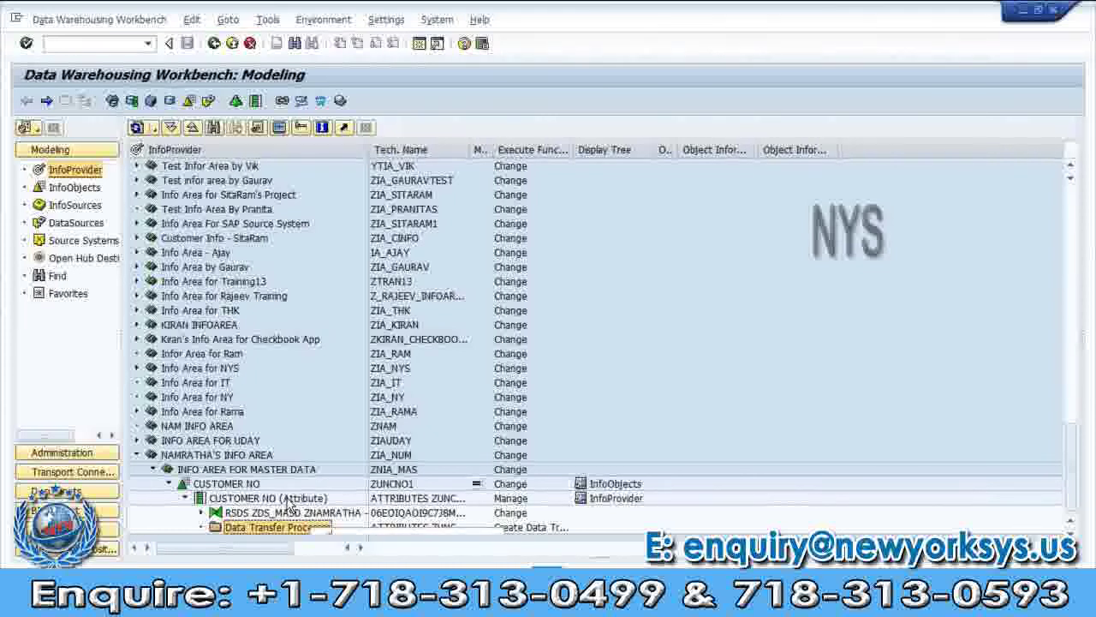
click(289, 500)
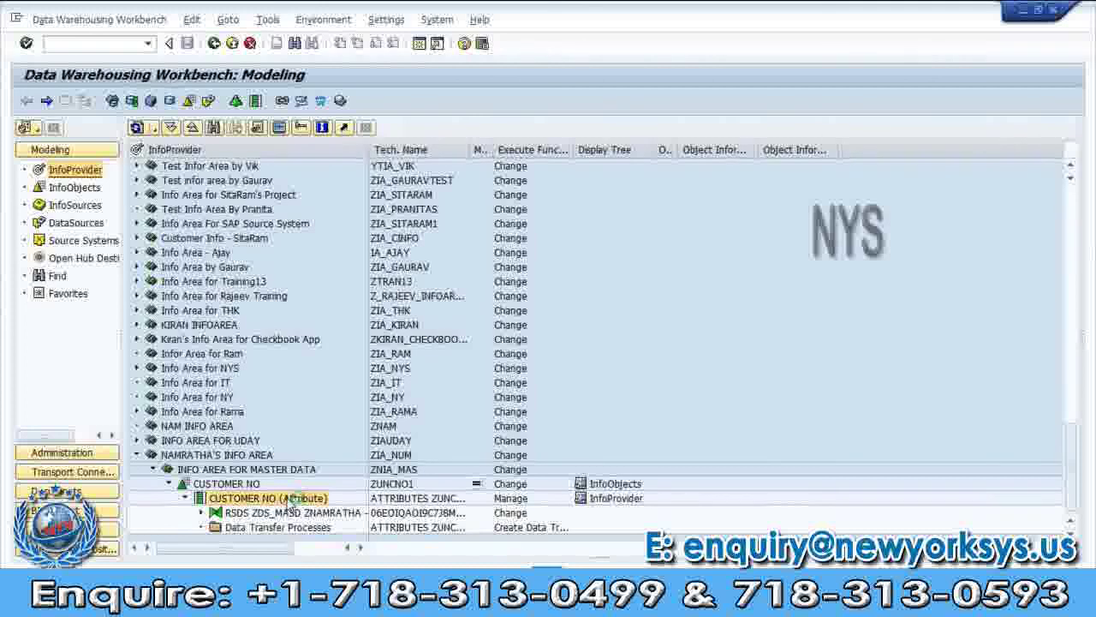
right_click(289, 500)
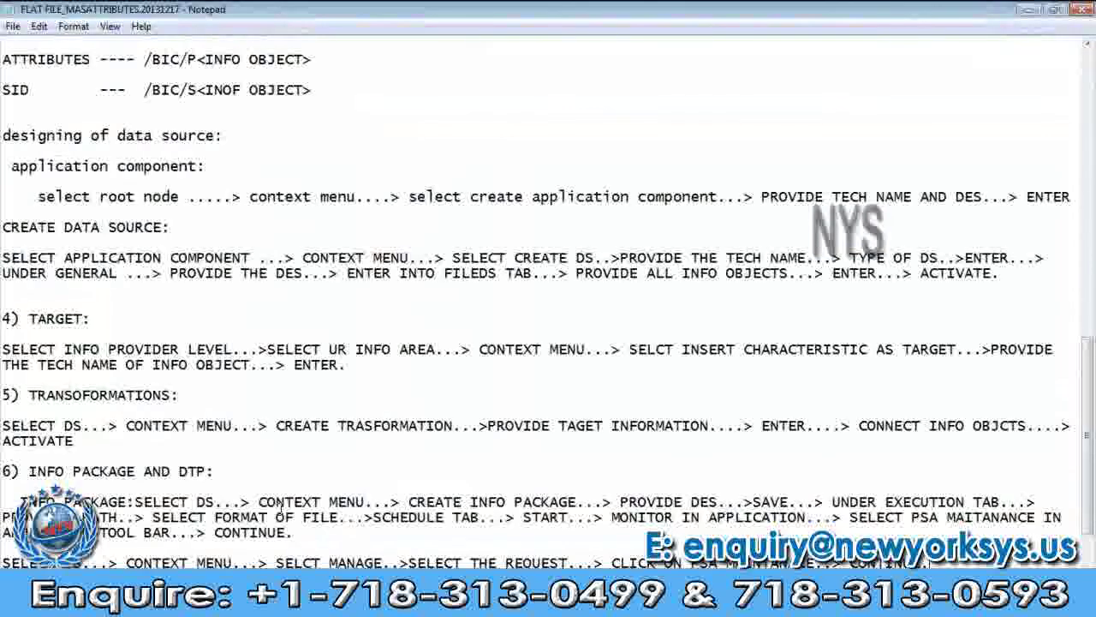
Switch to Notepad and add "SELECT TARGET .....> CONTEXT MENU...> SELECT CREATE DTP" beneath the DTP heading
scroll(544, 305, down, 1)
scroll(545, 305, down, 1)
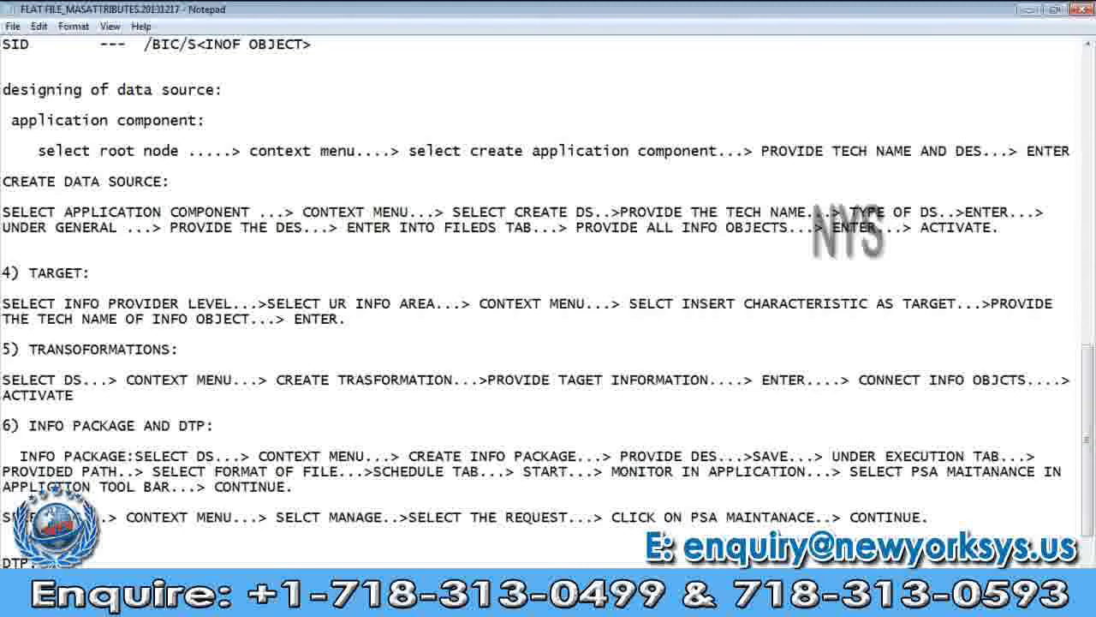
key(Return)
key(Return)
text(SELECT TARGE)
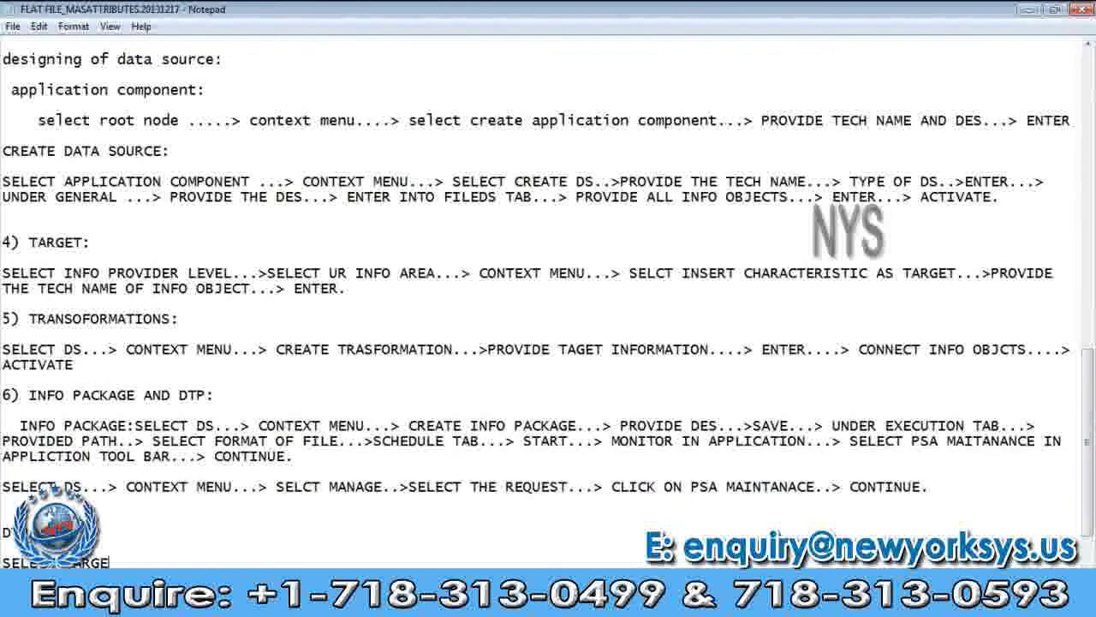
text(T ....)
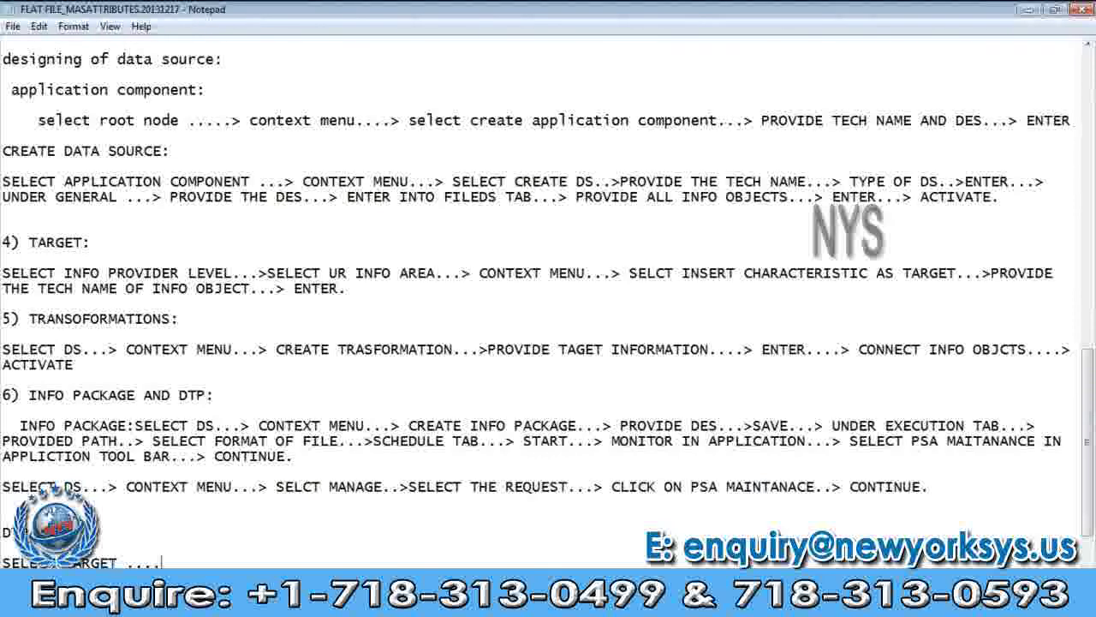
text(.> CONTEXT M)
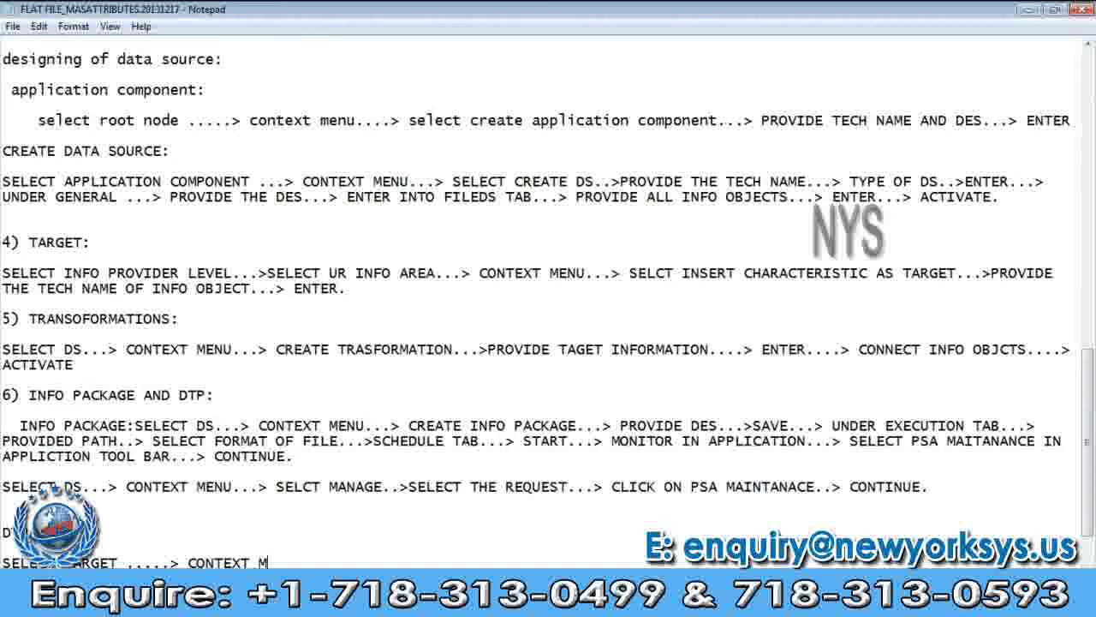
text(ENU...> SELEC)
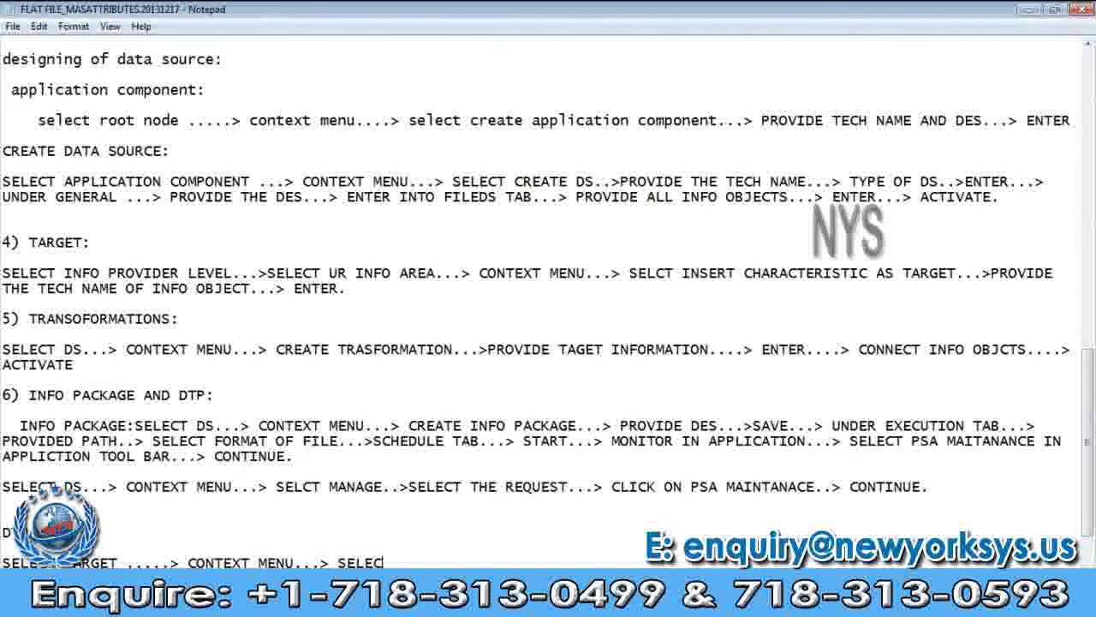
text(T CREATE)
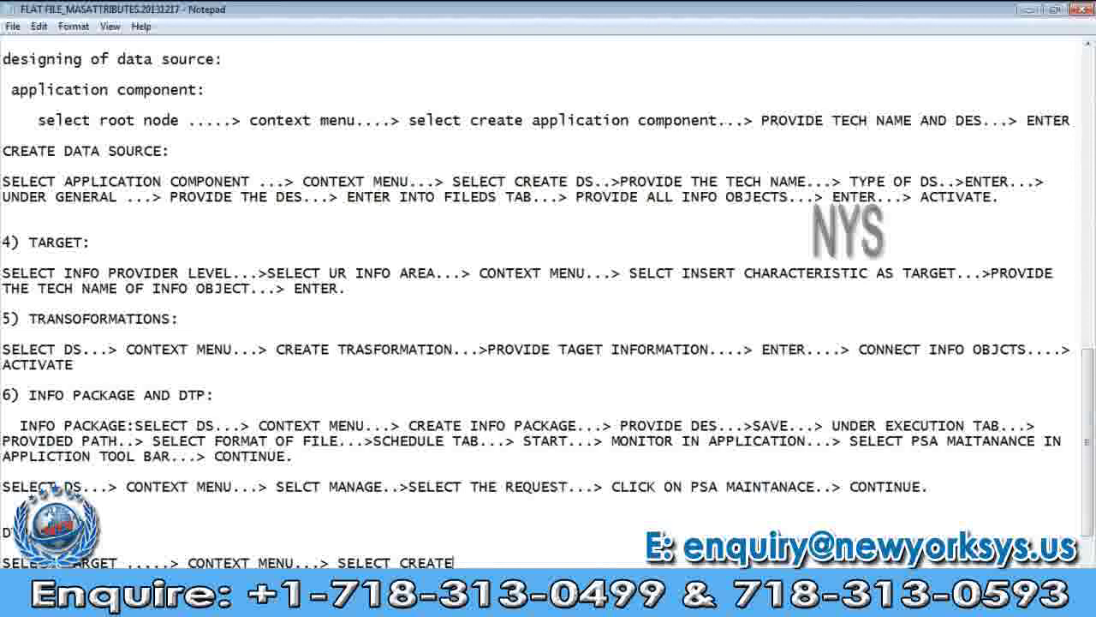
text( DTP)
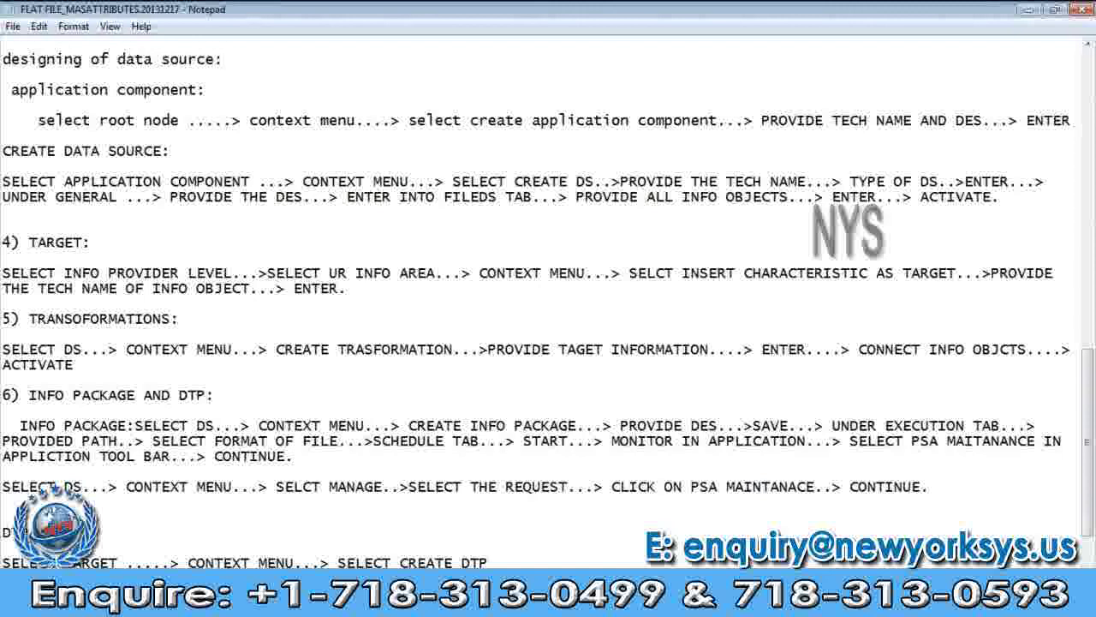
Return to SAP's Data Warehousing Workbench and open the creation dialog for a data transfer process on CUSTOMER NO (Attribute)
click(270, 602)
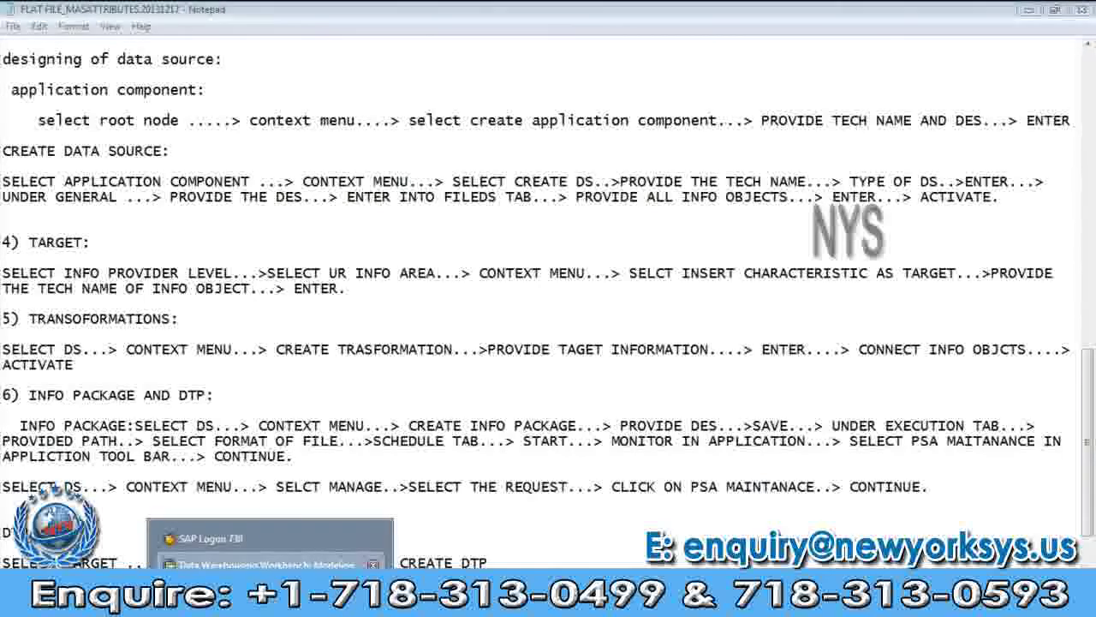
click(265, 564)
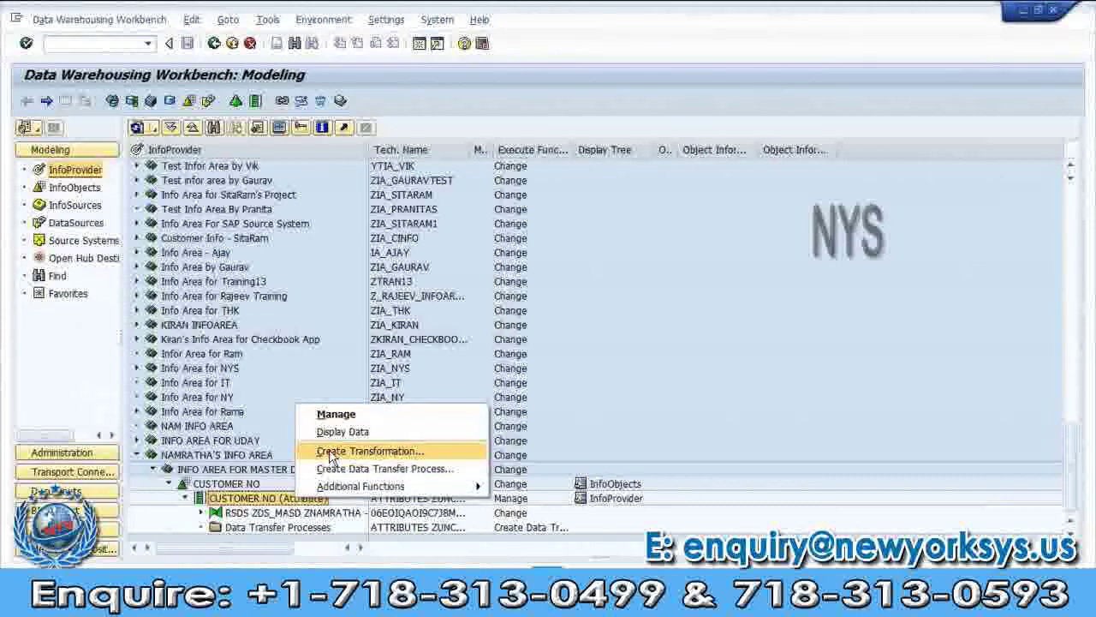
click(333, 451)
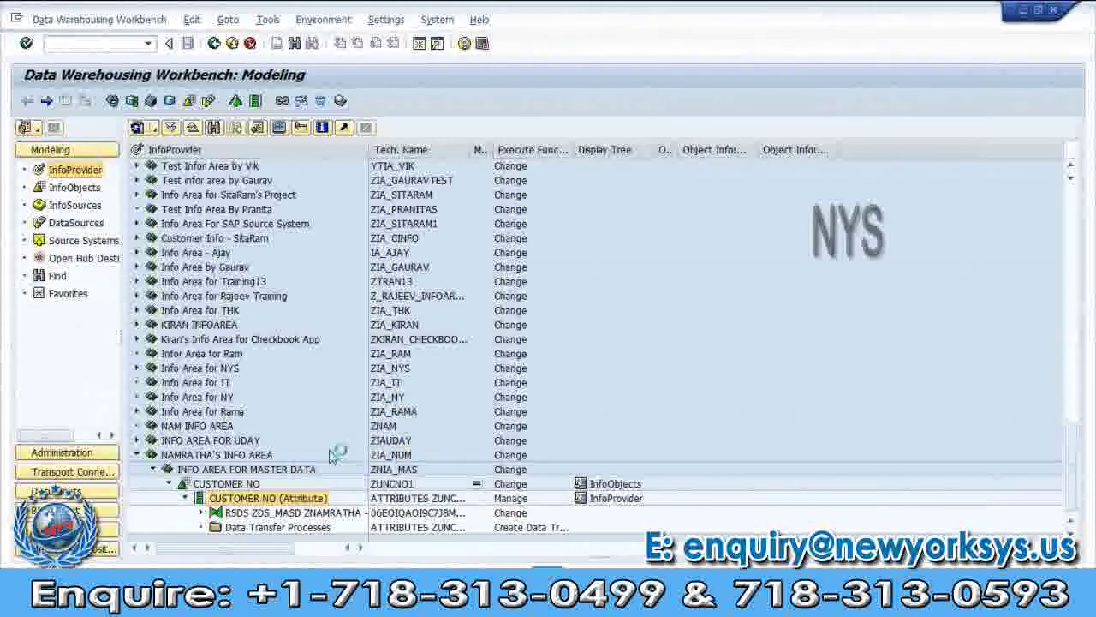
right_click(313, 458)
click(359, 465)
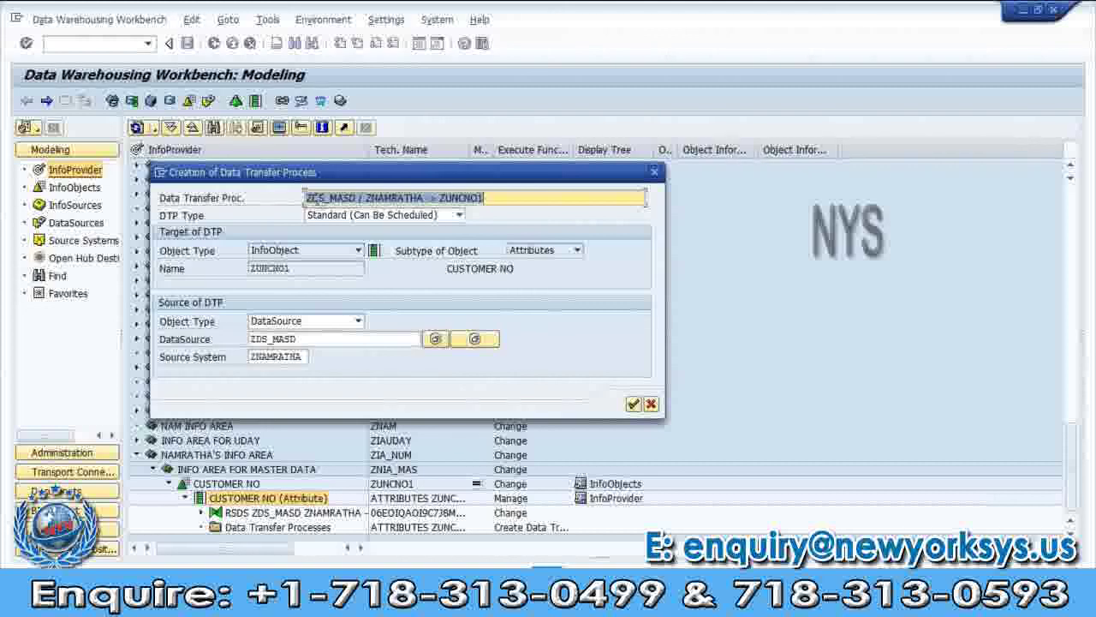
Review the proposed source and target, create the standard DTP from ZDS_MASD to ZUNCNO1, and activate it after checking its Execute settings
drag(307, 197, 354, 198)
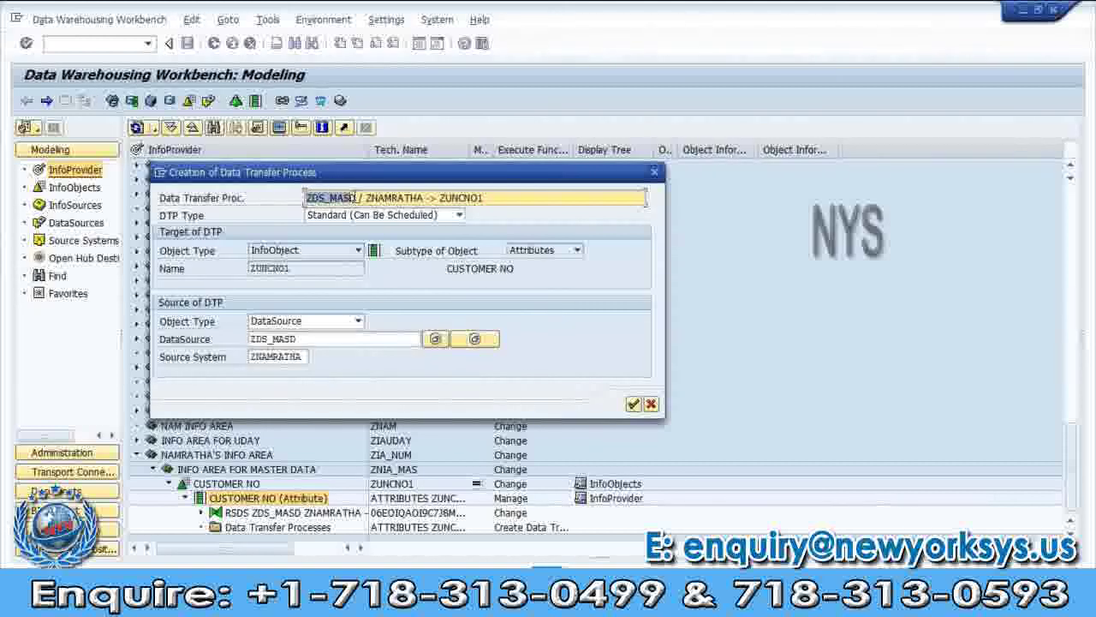
drag(439, 198, 481, 197)
click(485, 198)
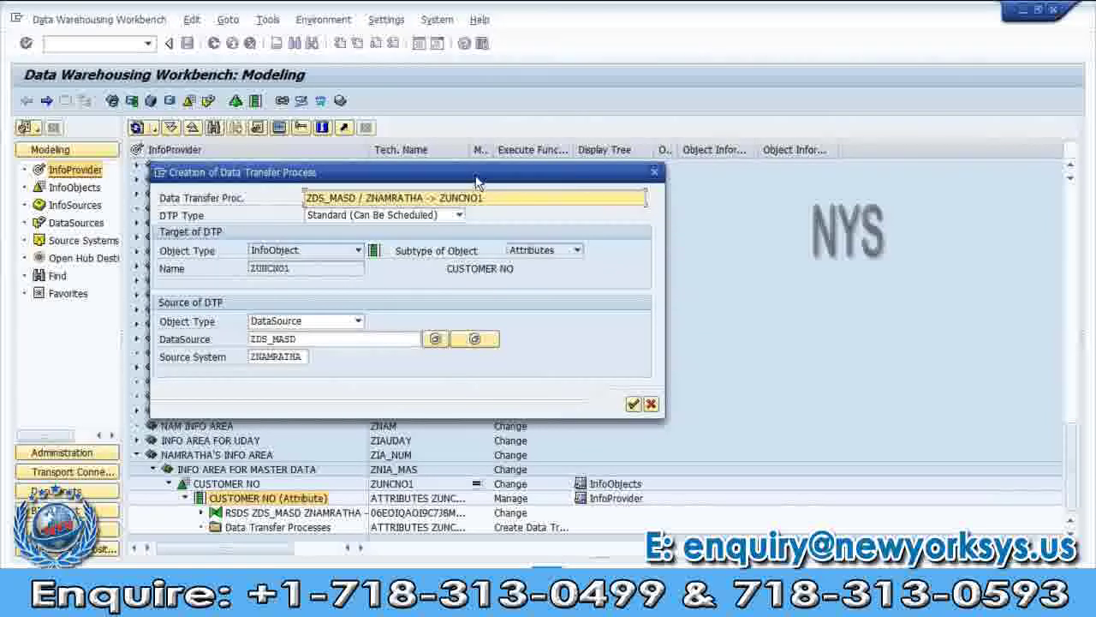
drag(478, 183, 525, 118)
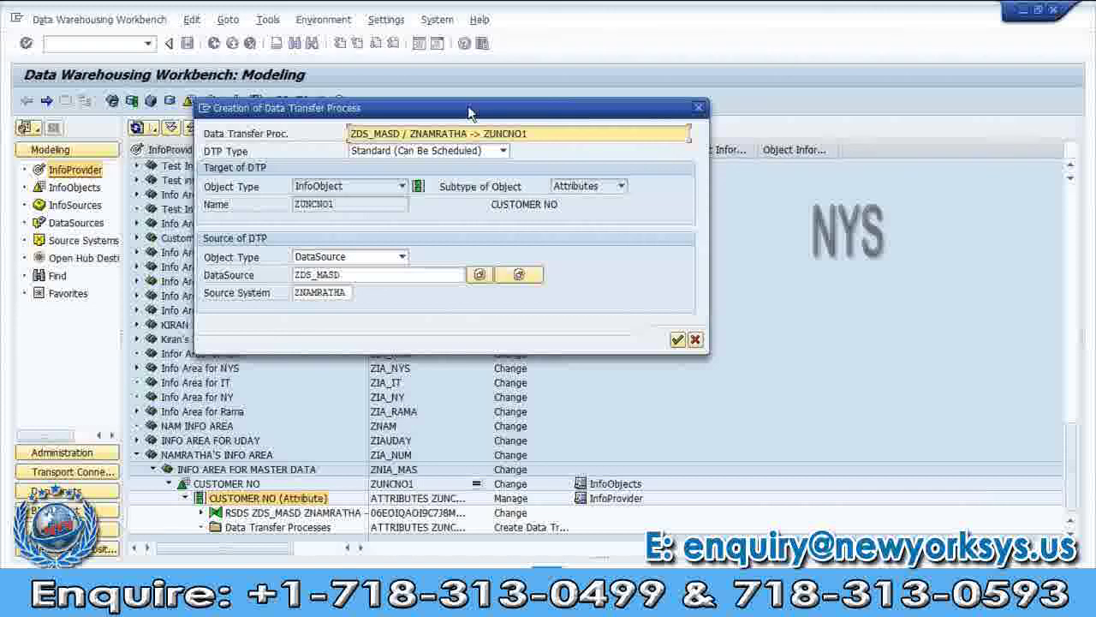
drag(468, 110, 506, 91)
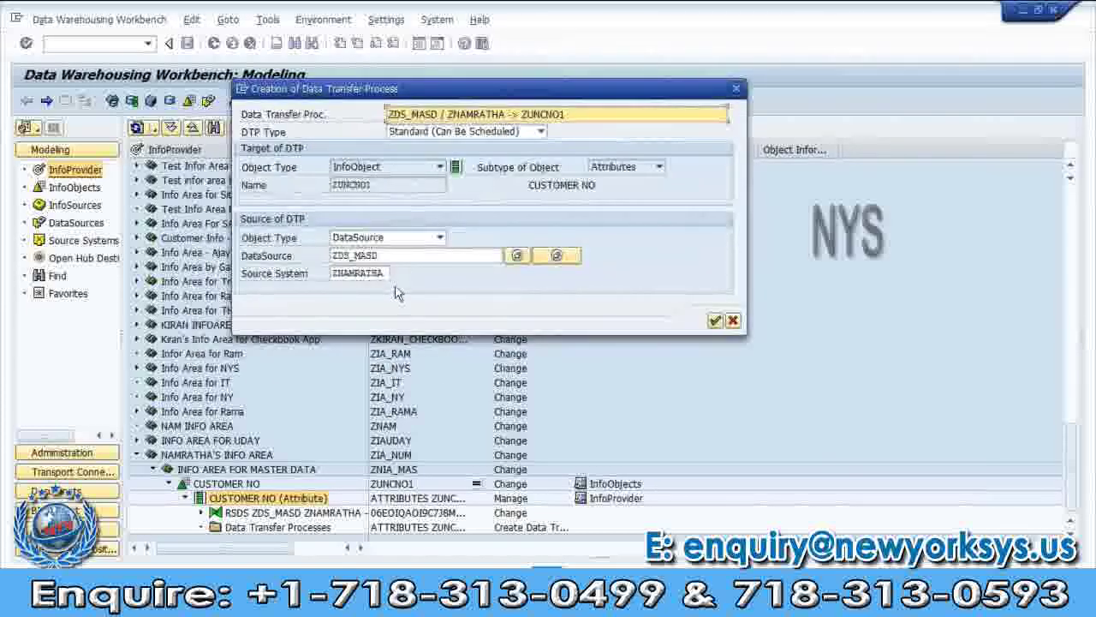
click(715, 321)
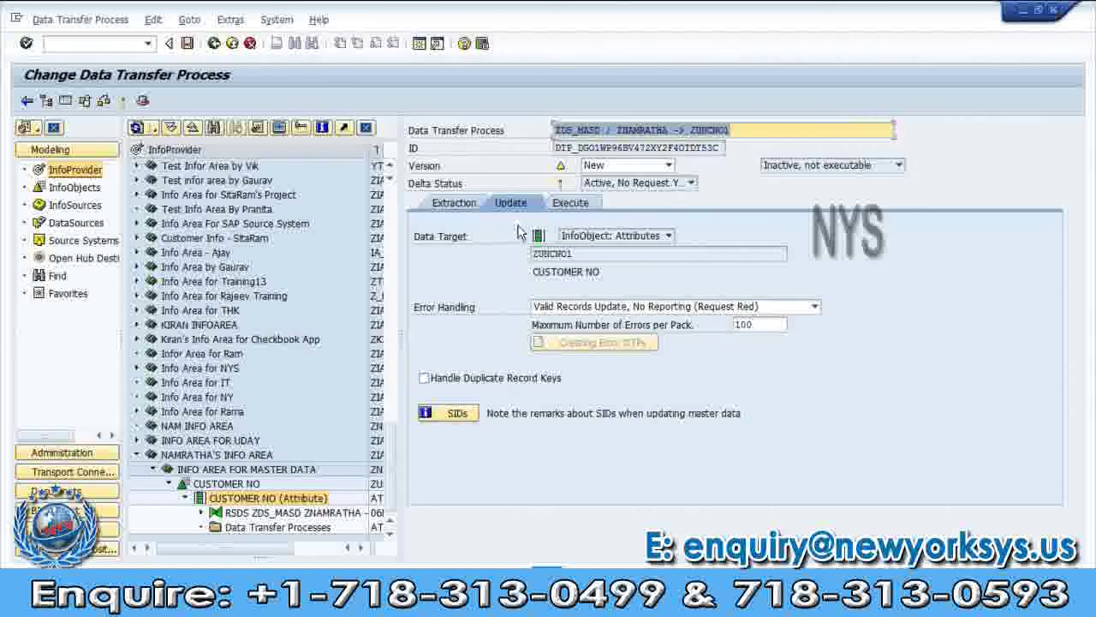
click(572, 209)
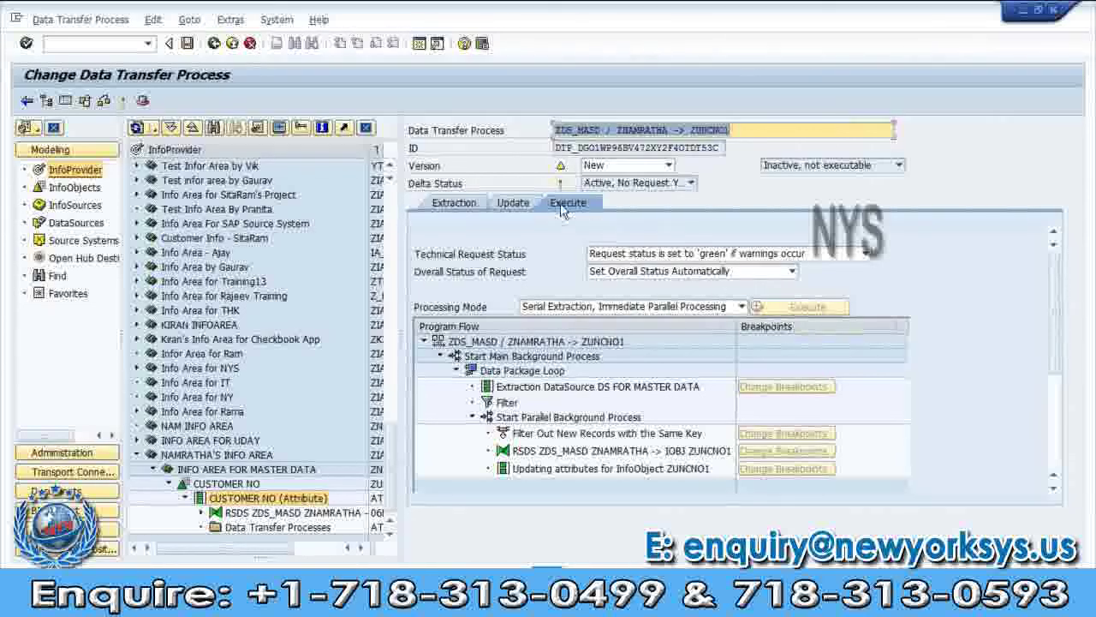
click(124, 102)
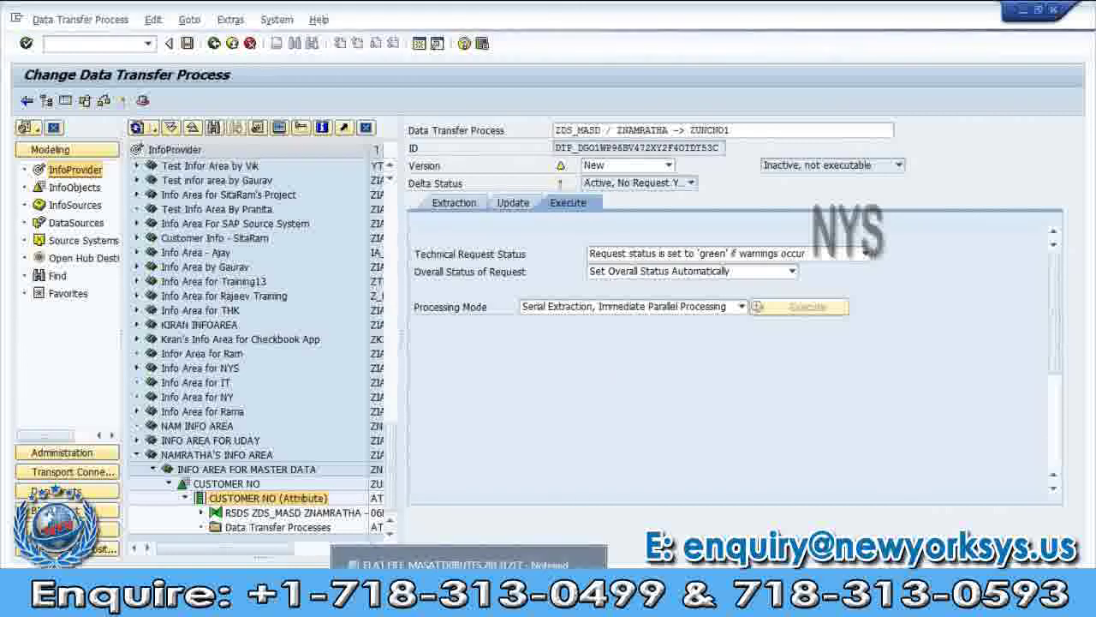
Switch to Notepad and extend the DTP line with "CONTINUE....> ACTIVATE...>" after SELECT CREATE DTP
key(alt+Tab)
text(CO)
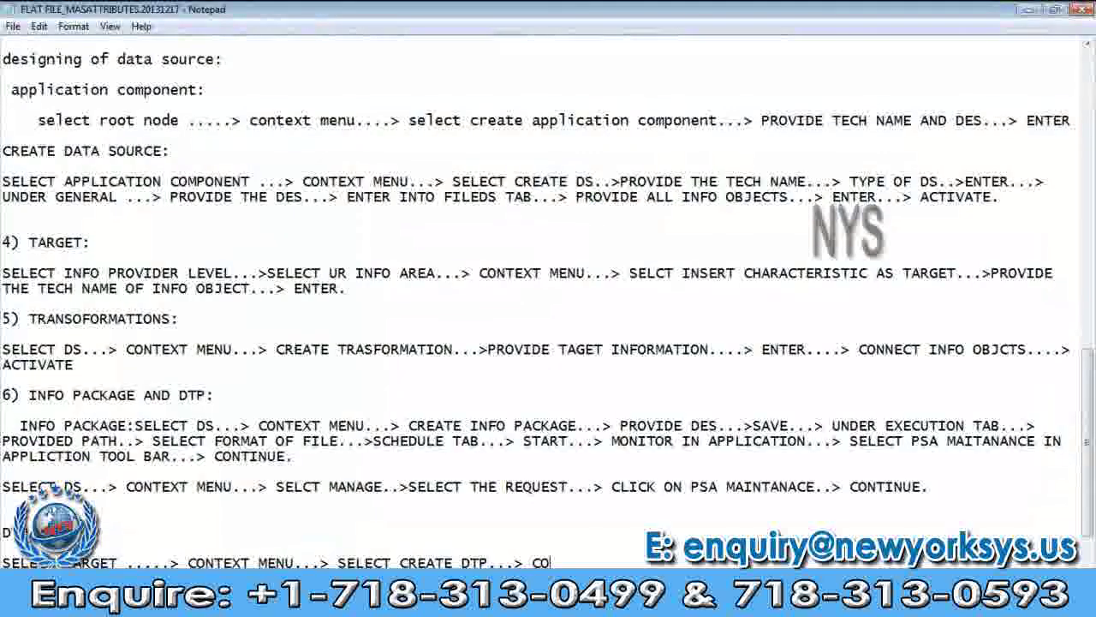
text(NTIN)
text(UE.)
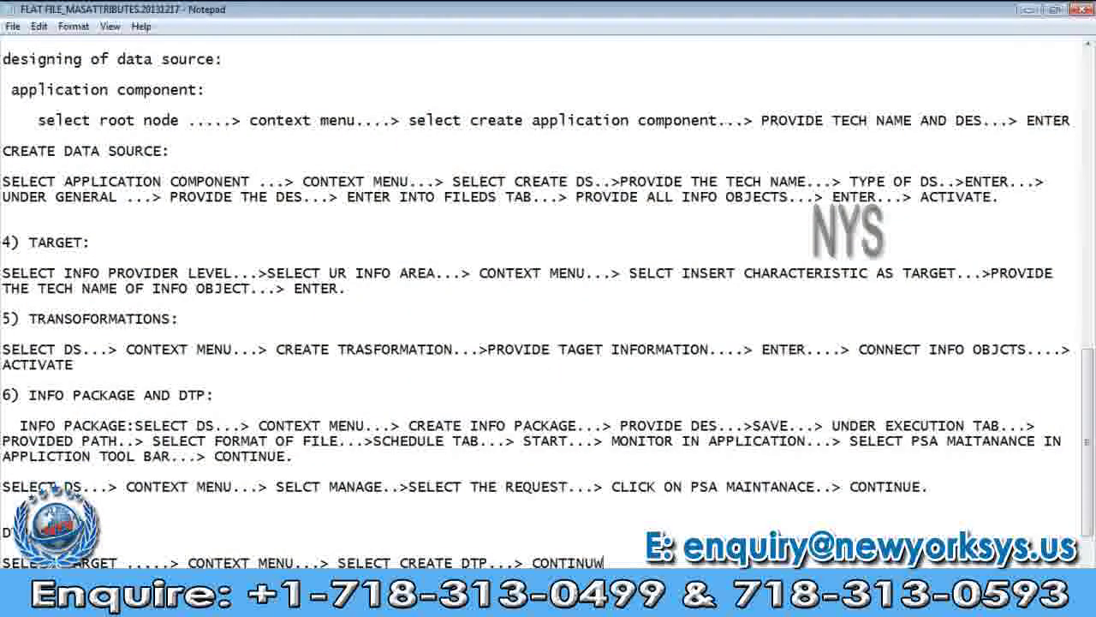
text(...> )
text(ACTIVAT)
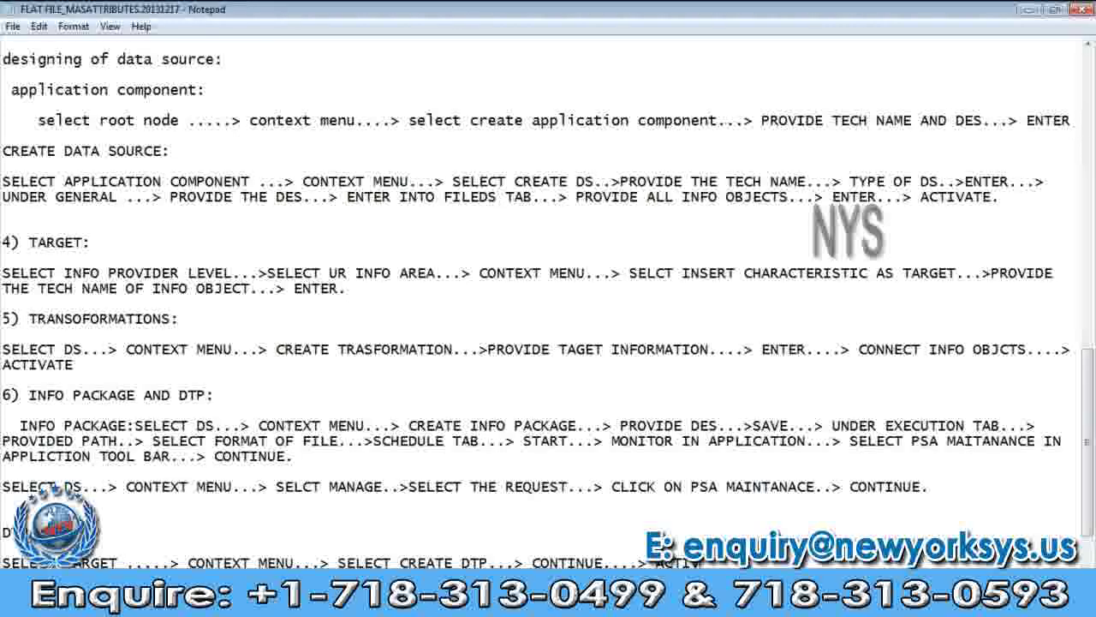
text(E.)
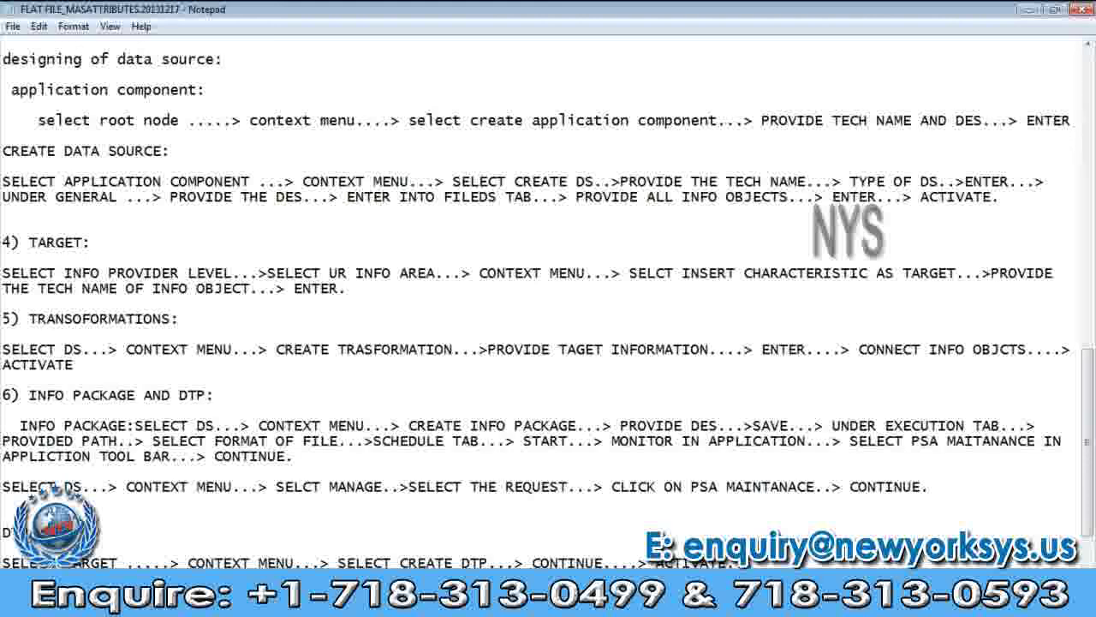
text(..>)
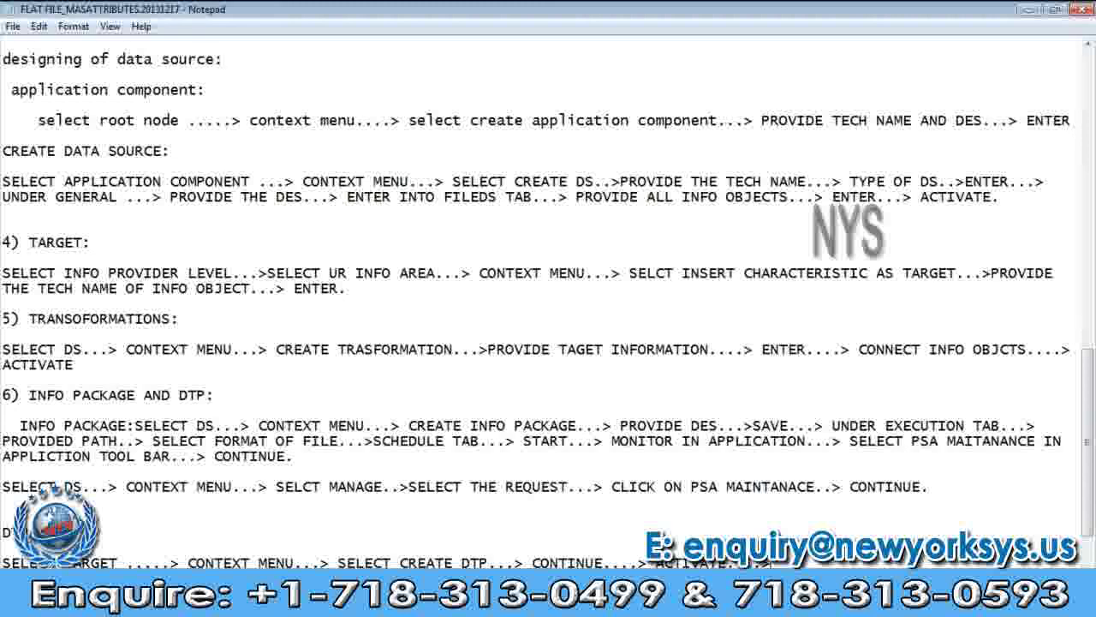
Return to SAP's Change Data Transfer Process window and execute the activated DTP from ZDS_MASD to ZUNCNO1
click(269, 604)
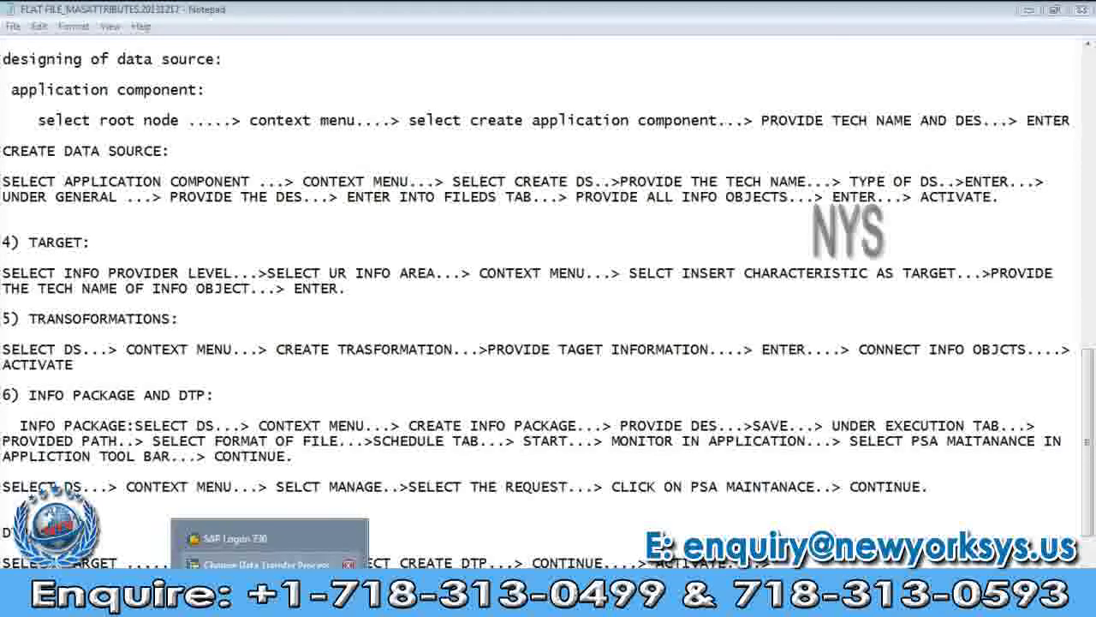
click(347, 563)
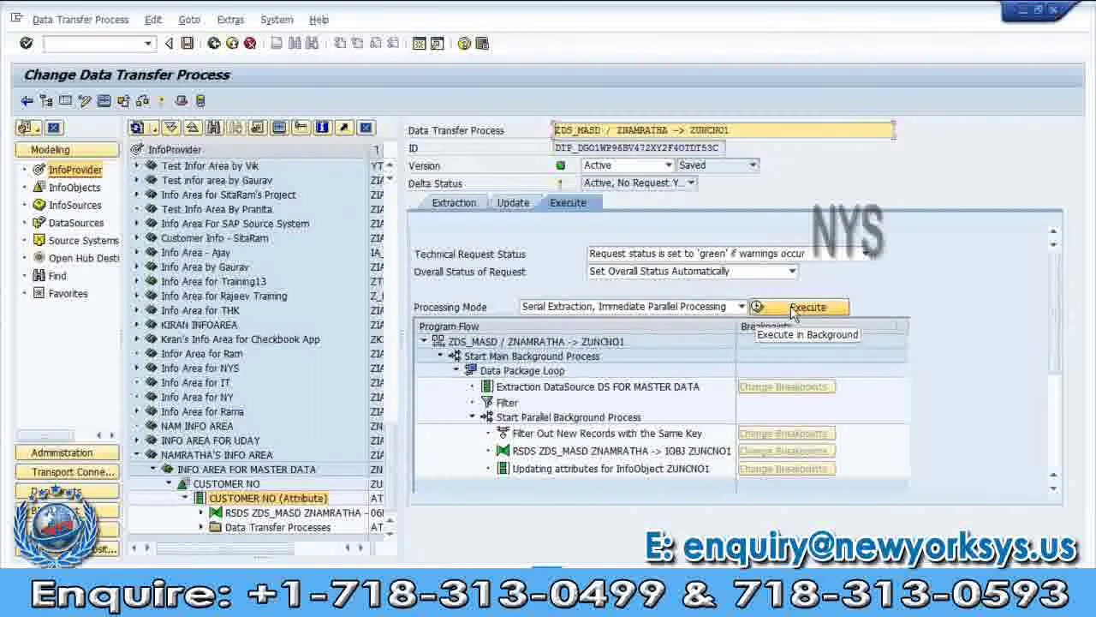
click(792, 314)
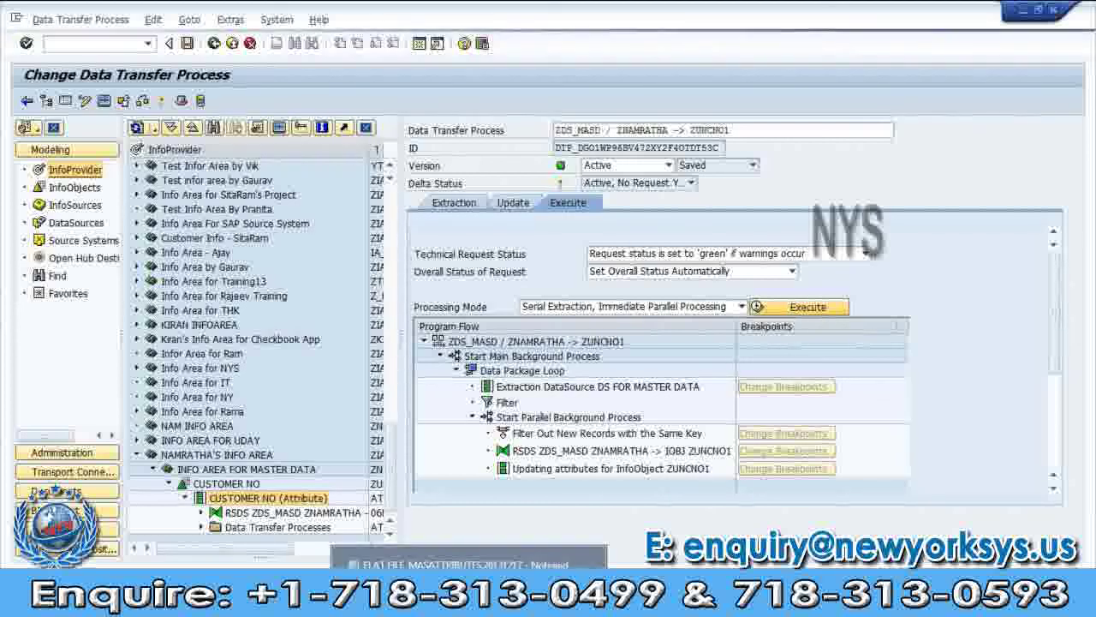
Add "EXECUTE..." to the end of the DTP line in Notepad and return to SAP's data transfer process
key(alt+Tab)
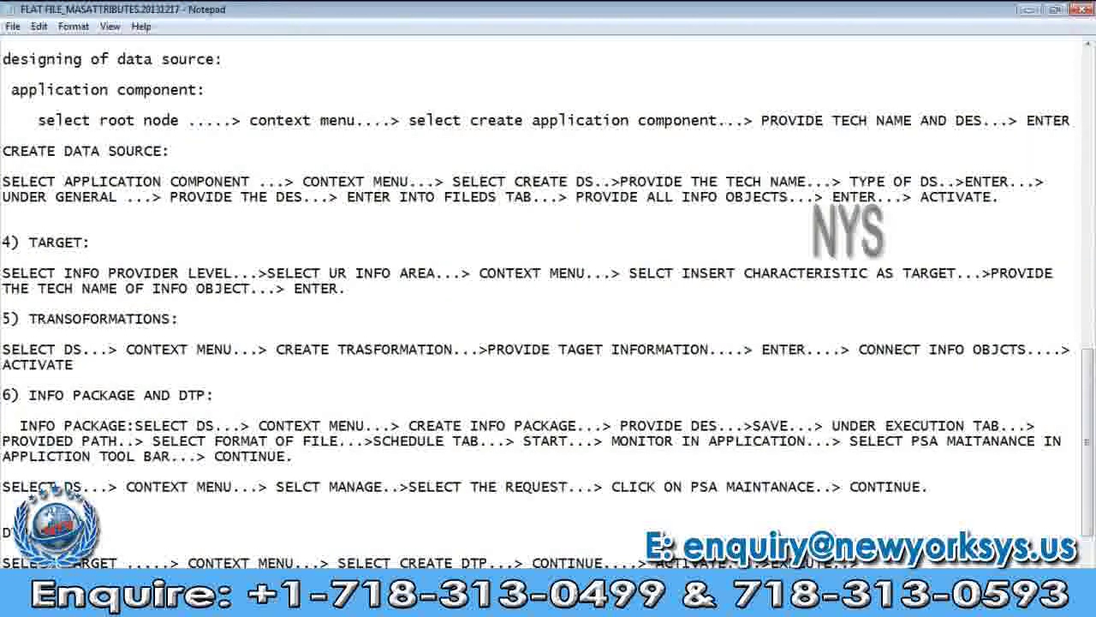
click(270, 599)
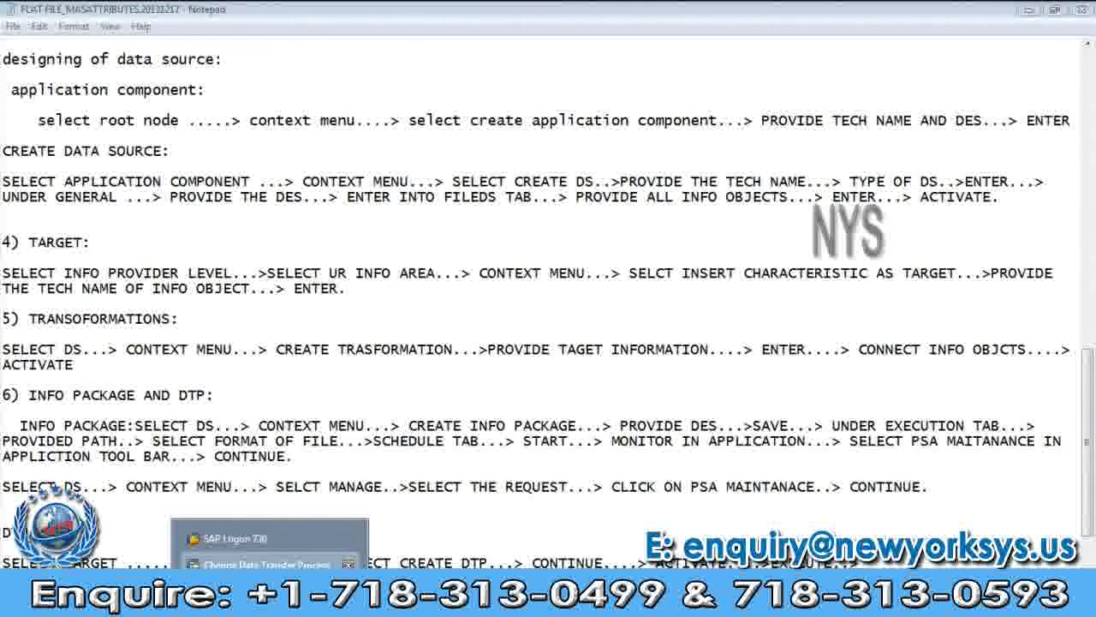
key(Escape)
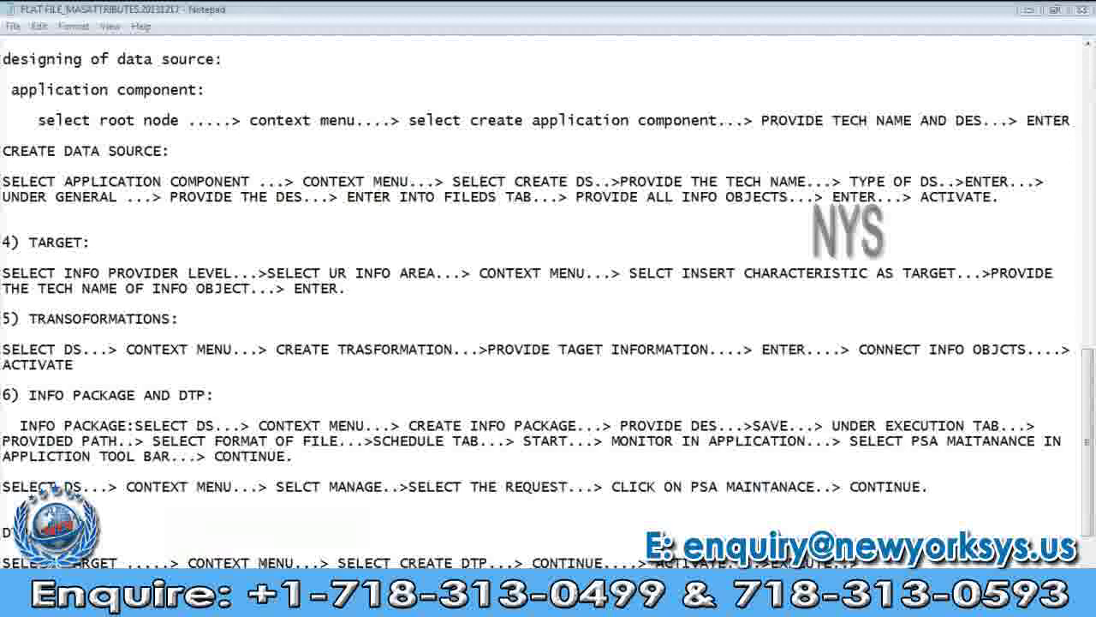
key(alt+Tab)
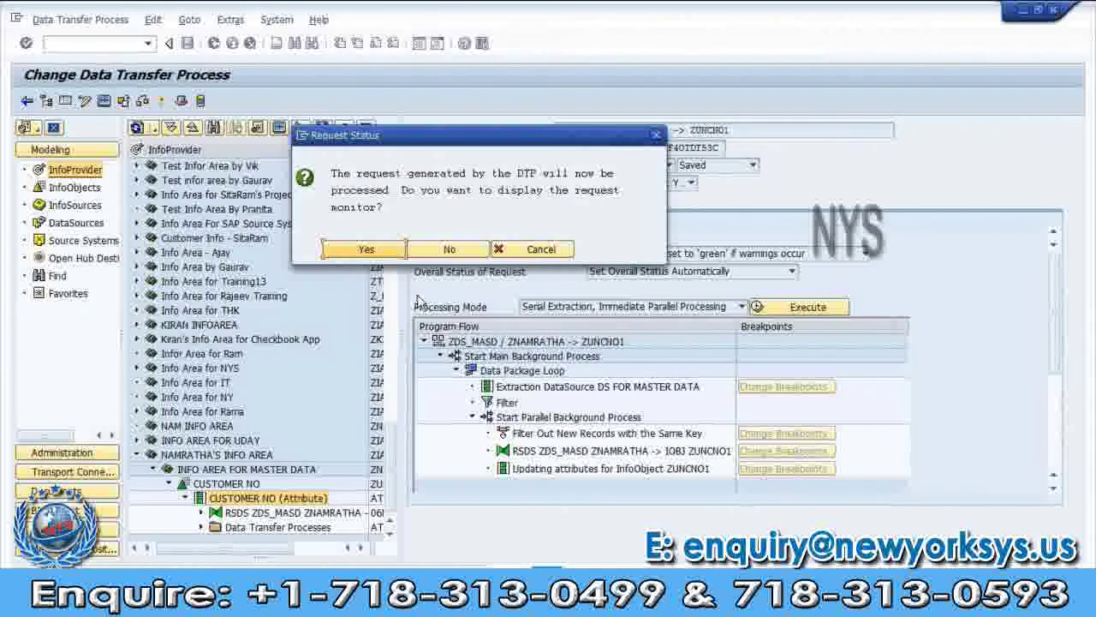